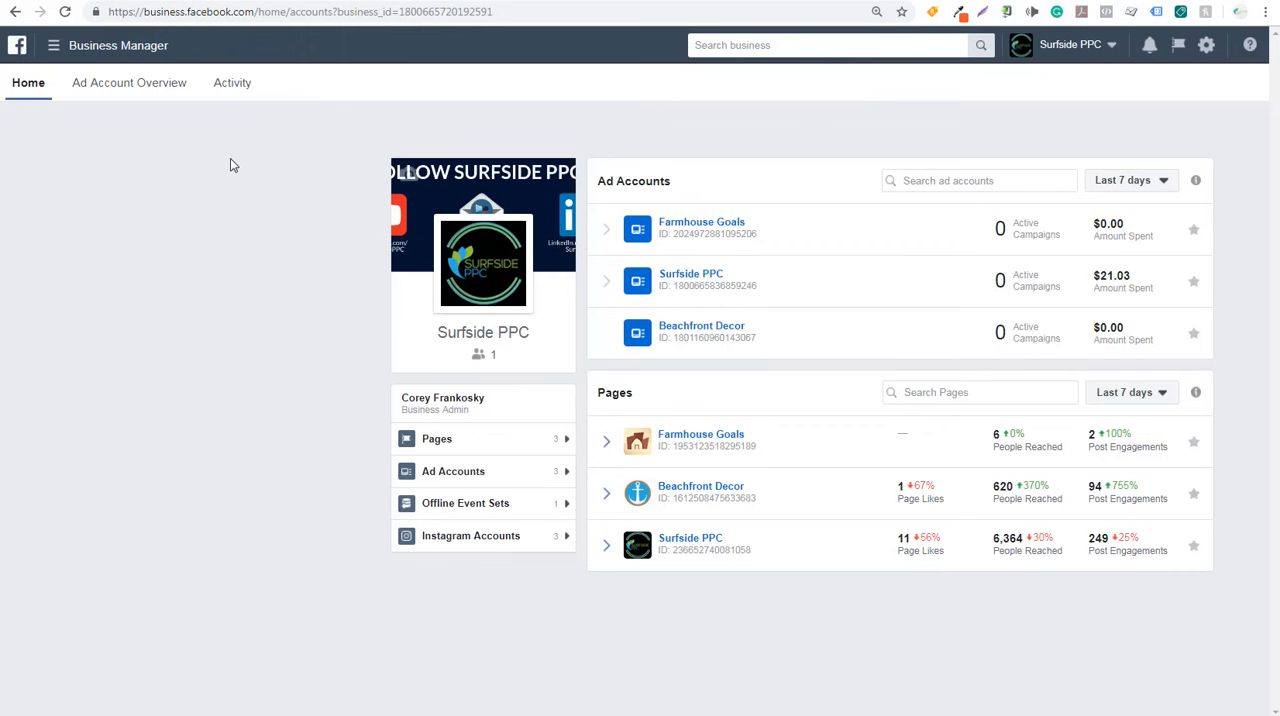
# - Review the Facebook help articles on adding a Page and adding ad accounts in Business Manager
pyautogui.click(355, 1)
pyautogui.click(418, 2)
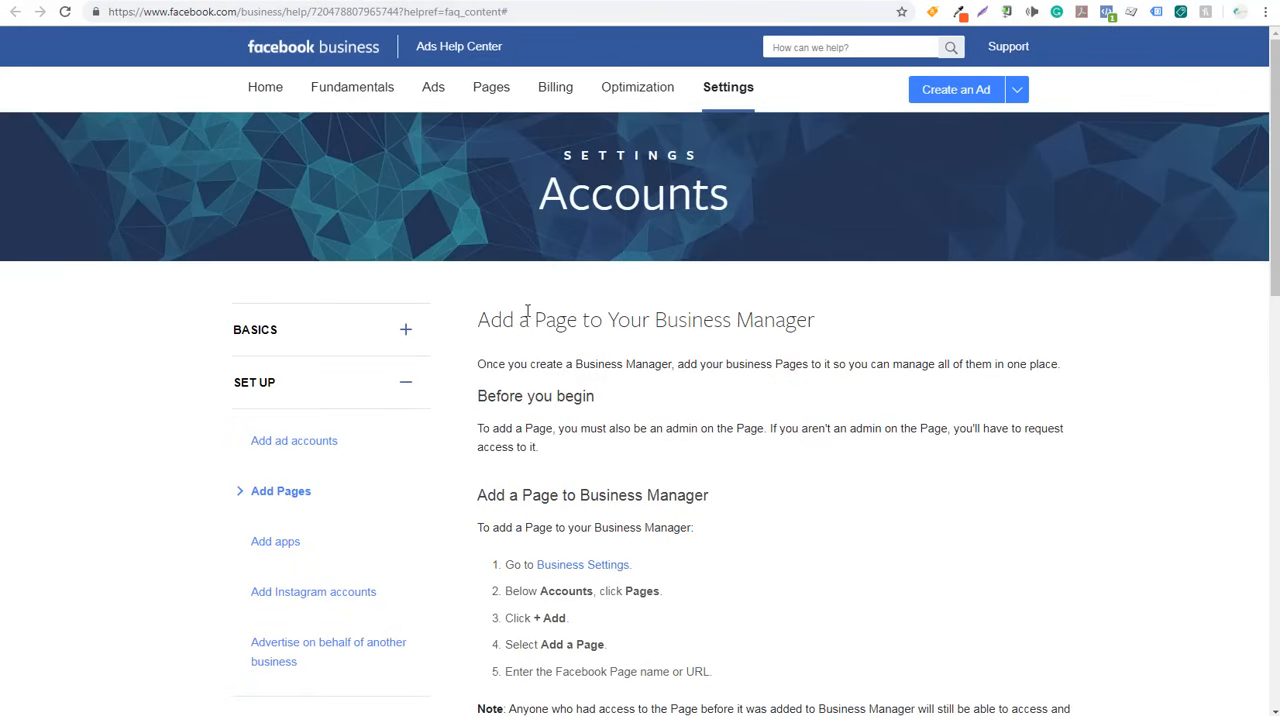
pyautogui.moveTo(492, 319); pyautogui.dragTo(740, 320)
pyautogui.click(770, 320)
pyautogui.click(612, 2)
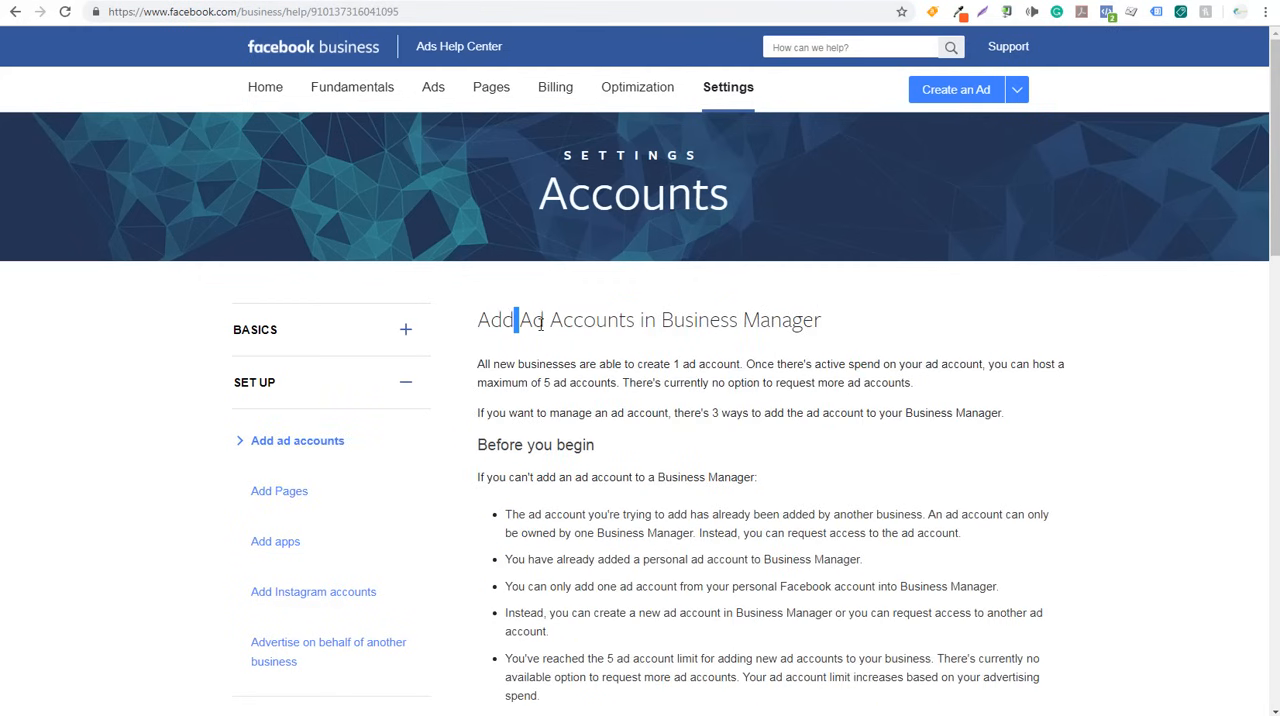
pyautogui.moveTo(516, 320); pyautogui.dragTo(741, 322)
pyautogui.click(767, 321)
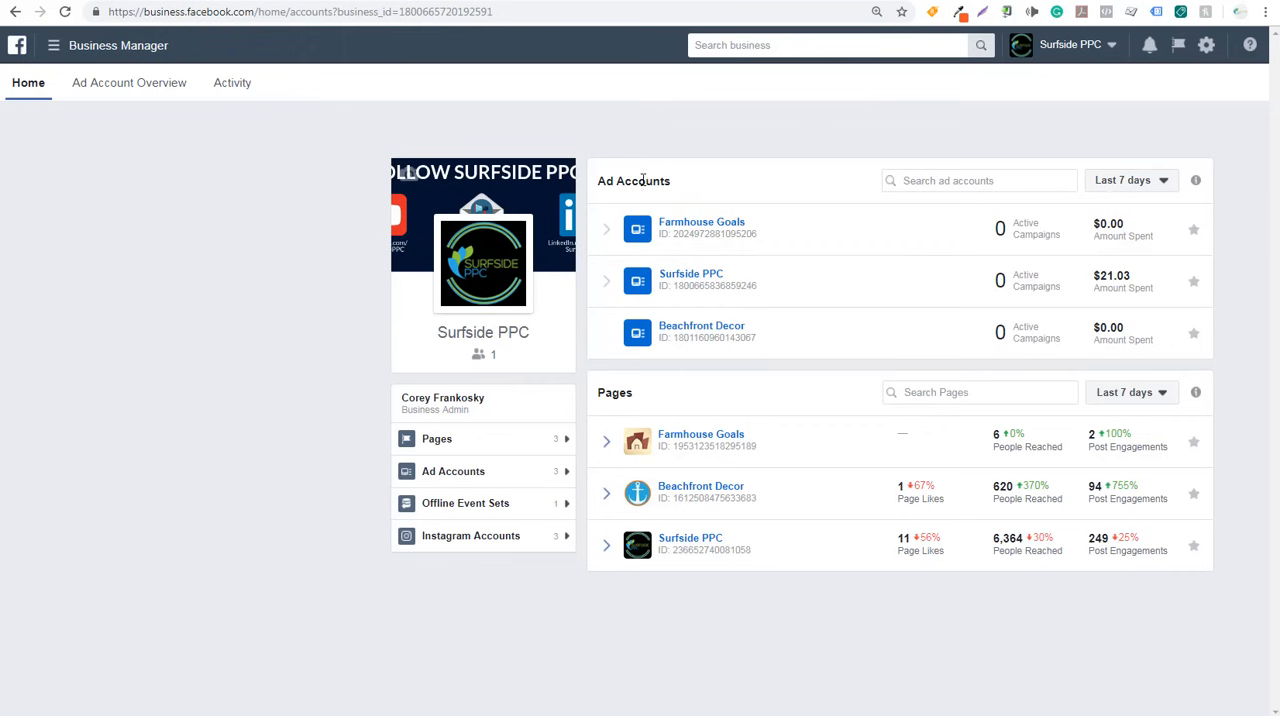
# - Open the Surfside PPC ad account in Ads Manager and review the results of the Surfside PPC Newsletter Campaign 2019
pyautogui.click(743, 277)
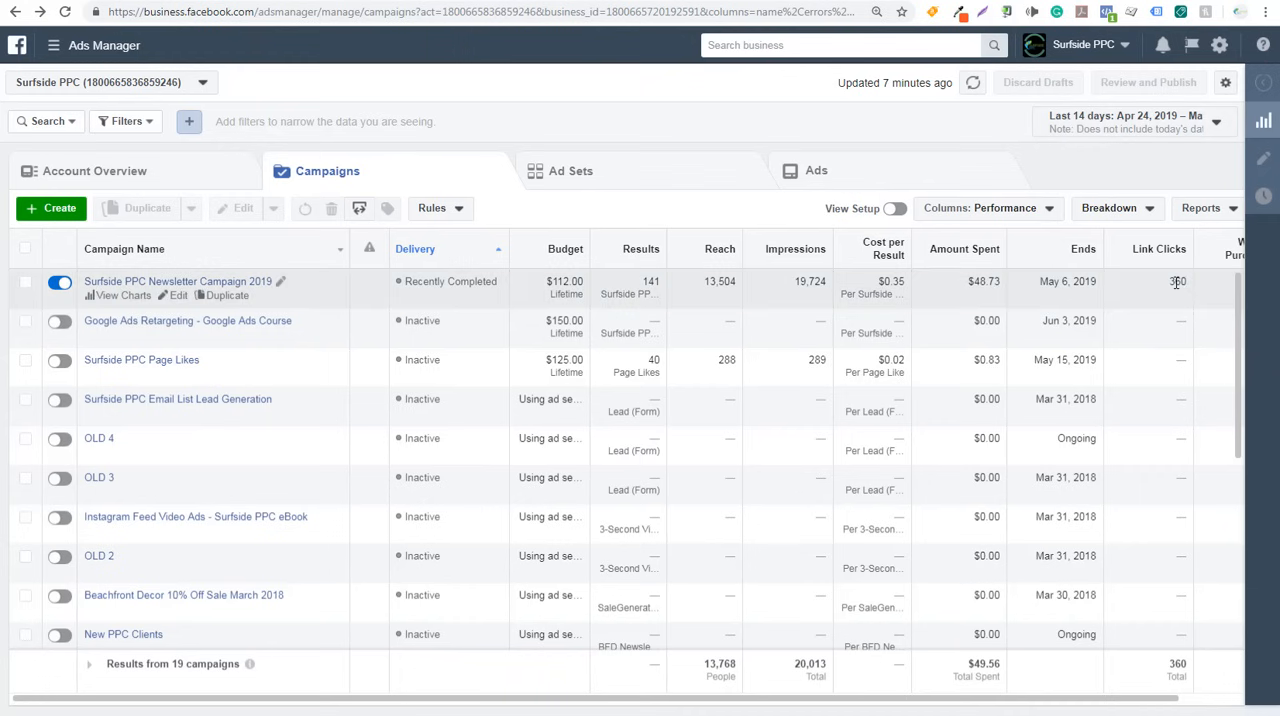
pyautogui.moveTo(652, 281)
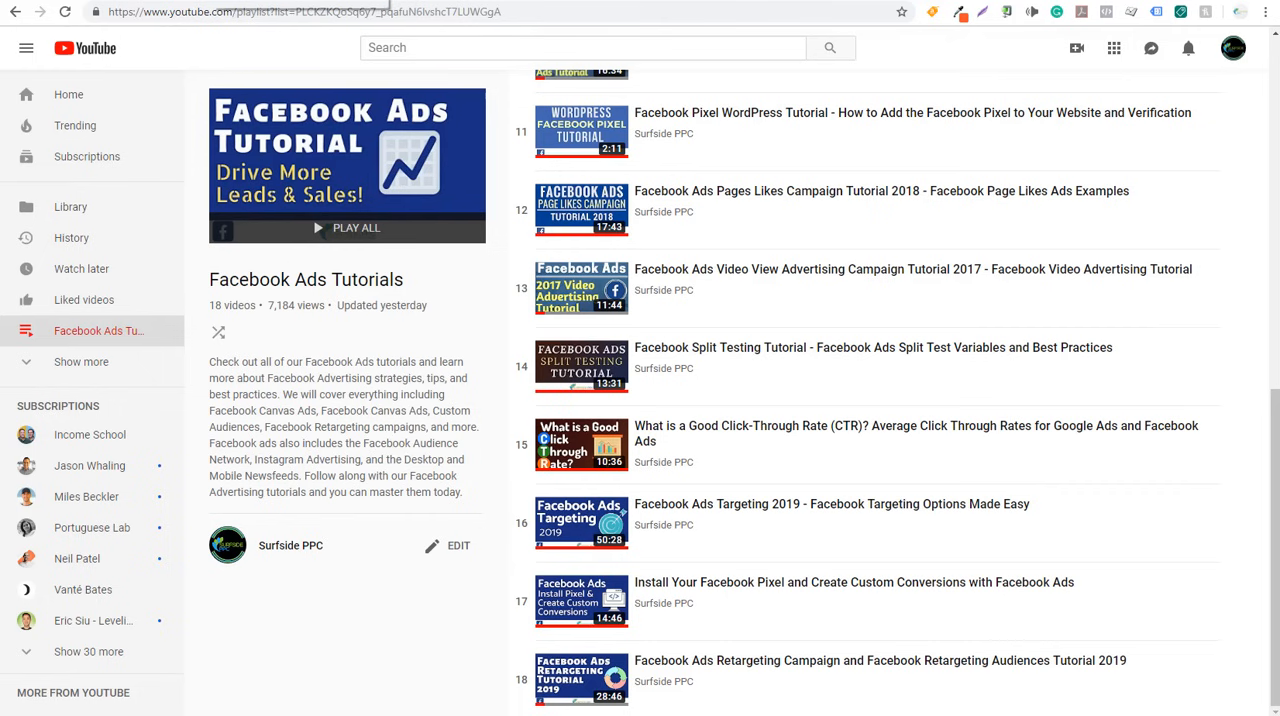
pyautogui.click(212, 0)
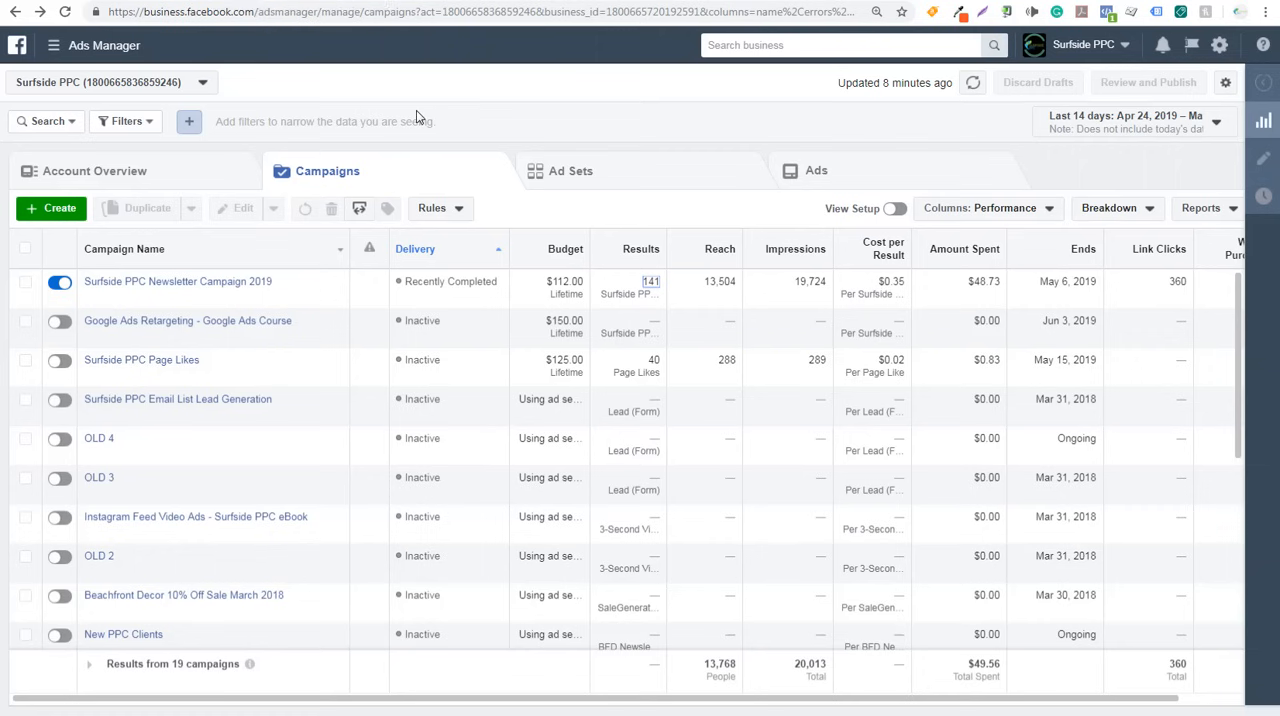
# - Start creating a campaign and read the descriptions of the Store traffic, App installs, Engagement and Video views objectives
pyautogui.click(60, 218)
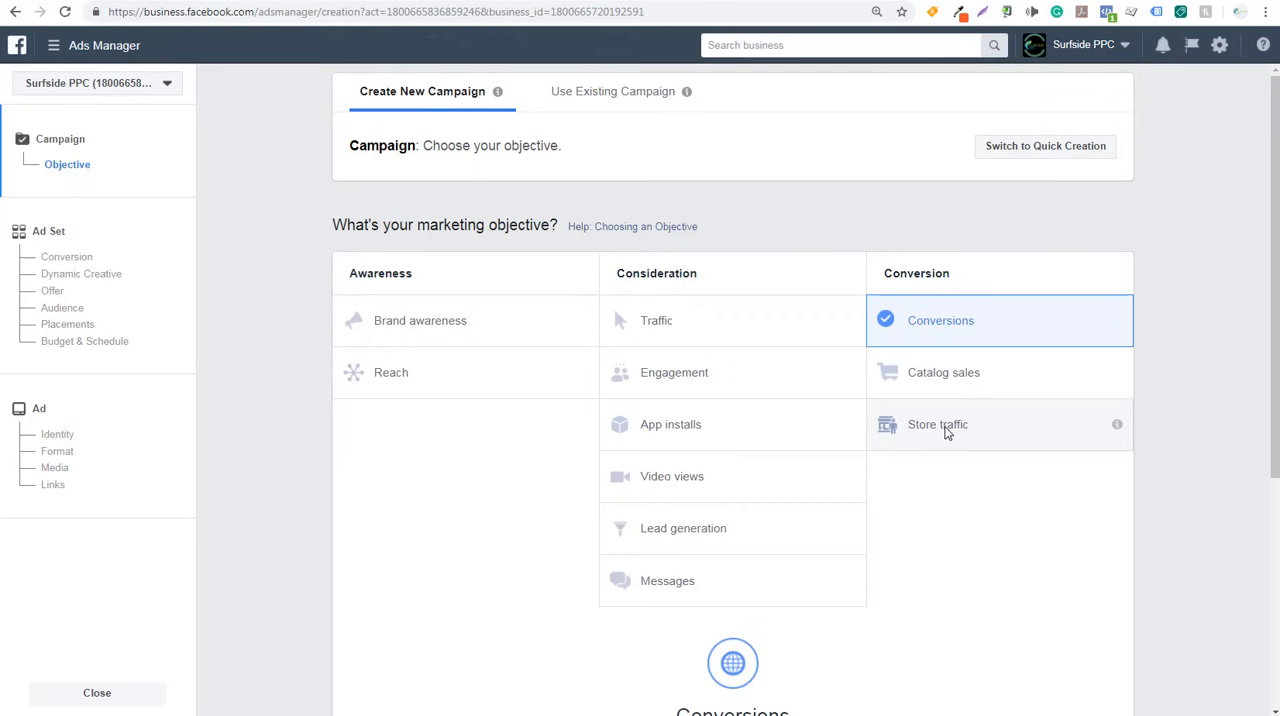
pyautogui.moveTo(1117, 428)
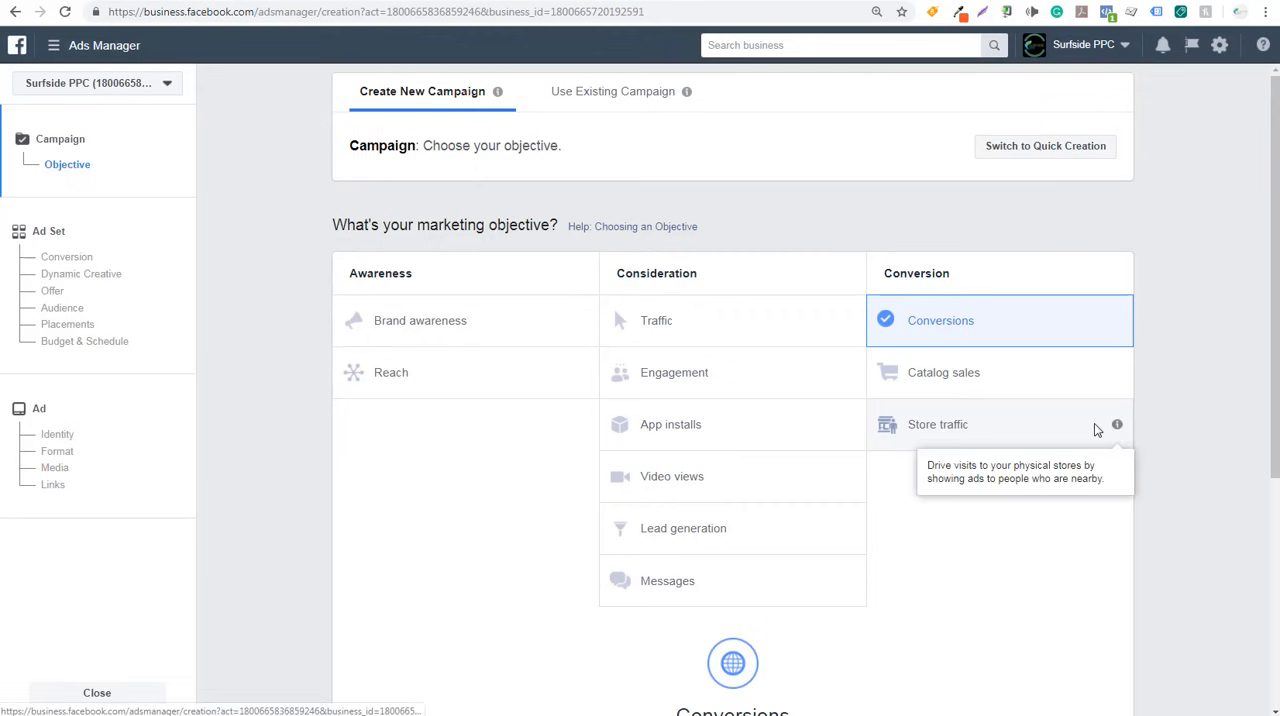
pyautogui.moveTo(849, 424)
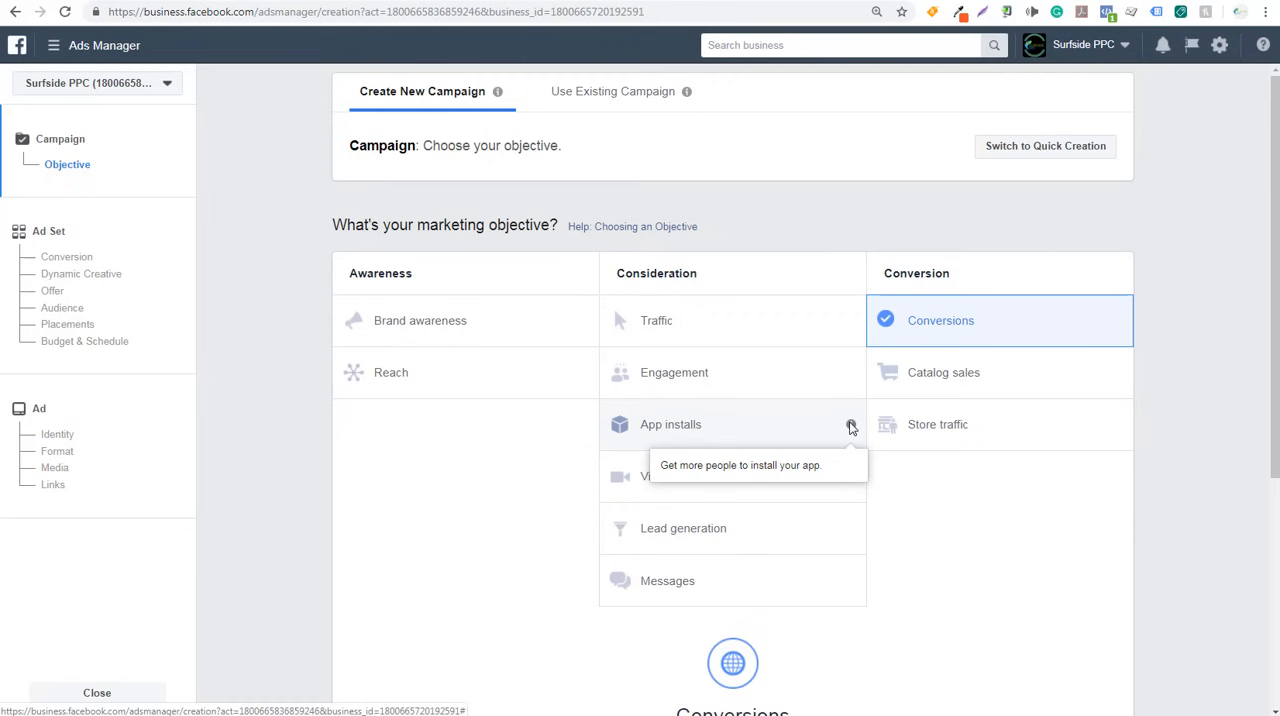
pyautogui.moveTo(850, 376)
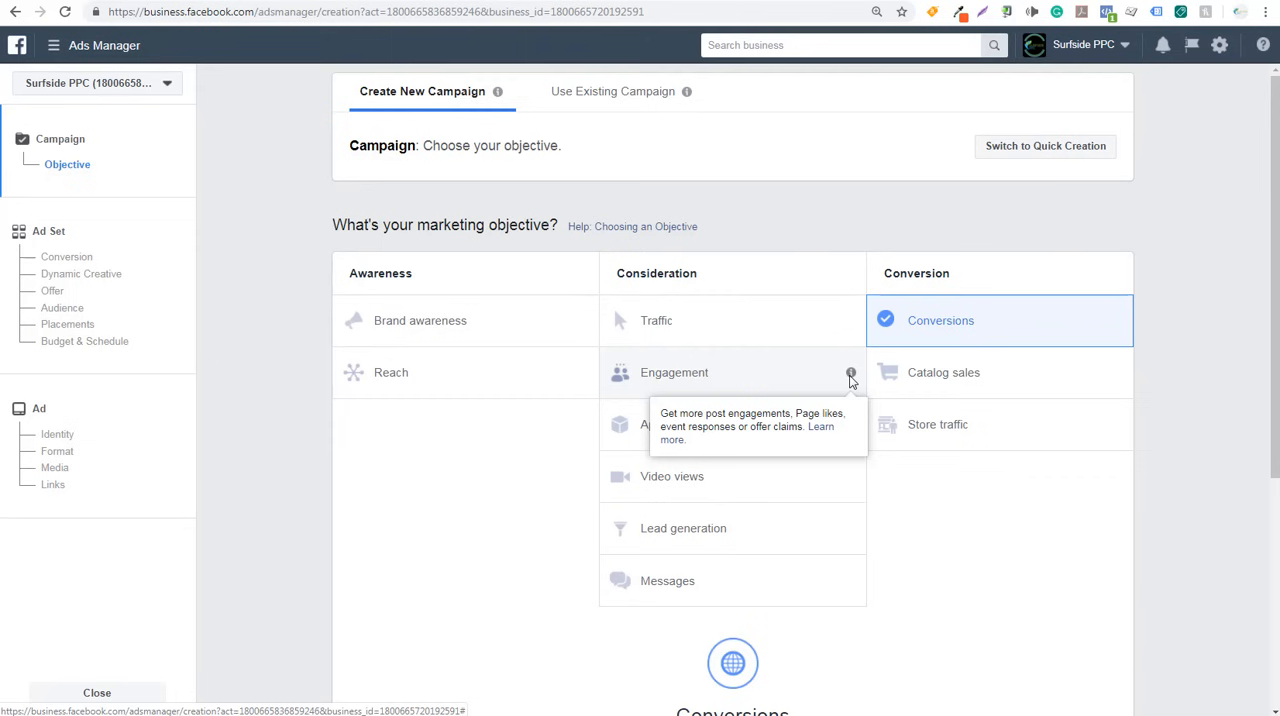
pyautogui.moveTo(851, 478)
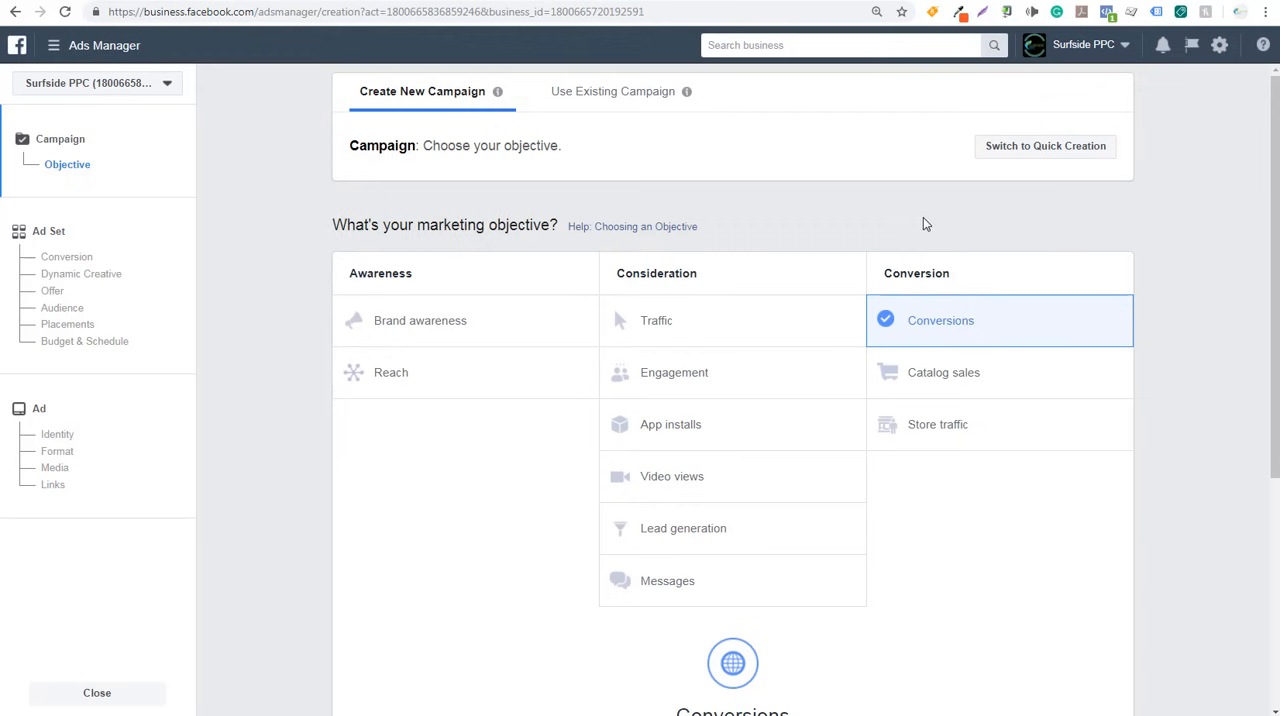
# - Go to Pixels in Events Manager, leaving the unsaved campaign draft
pyautogui.click(58, 50)
pyautogui.click(158, 462)
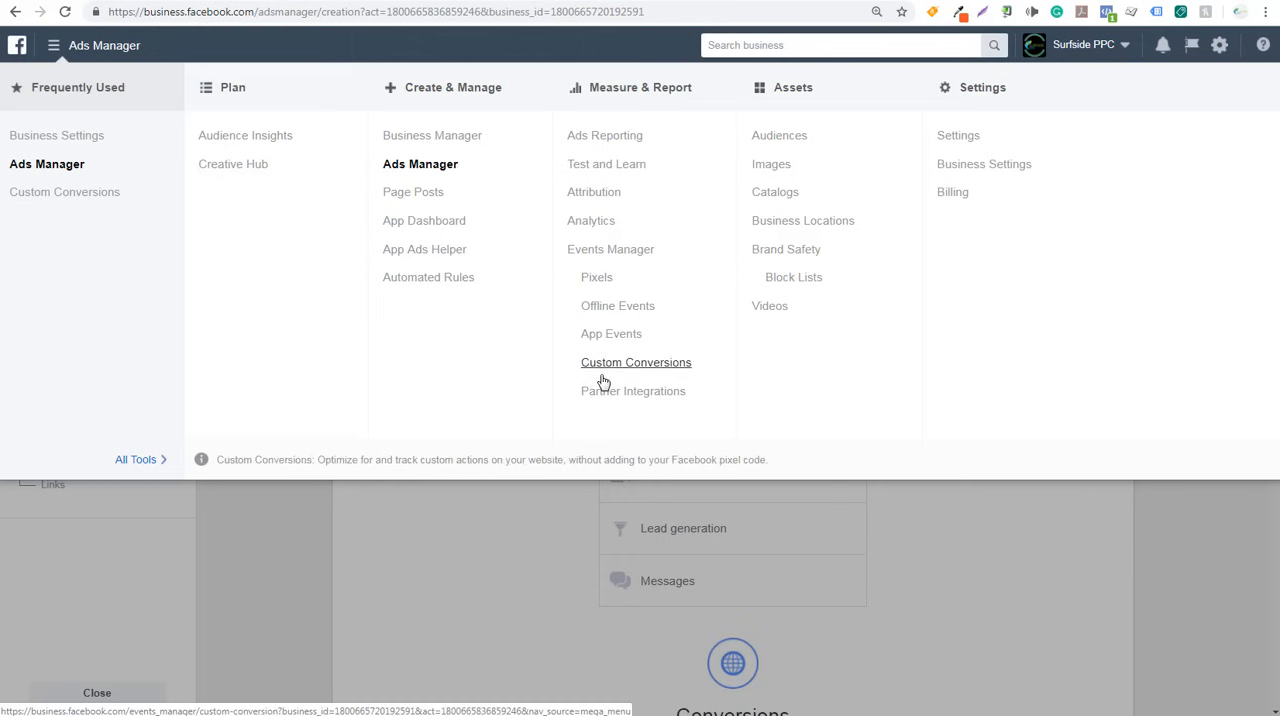
pyautogui.click(595, 279)
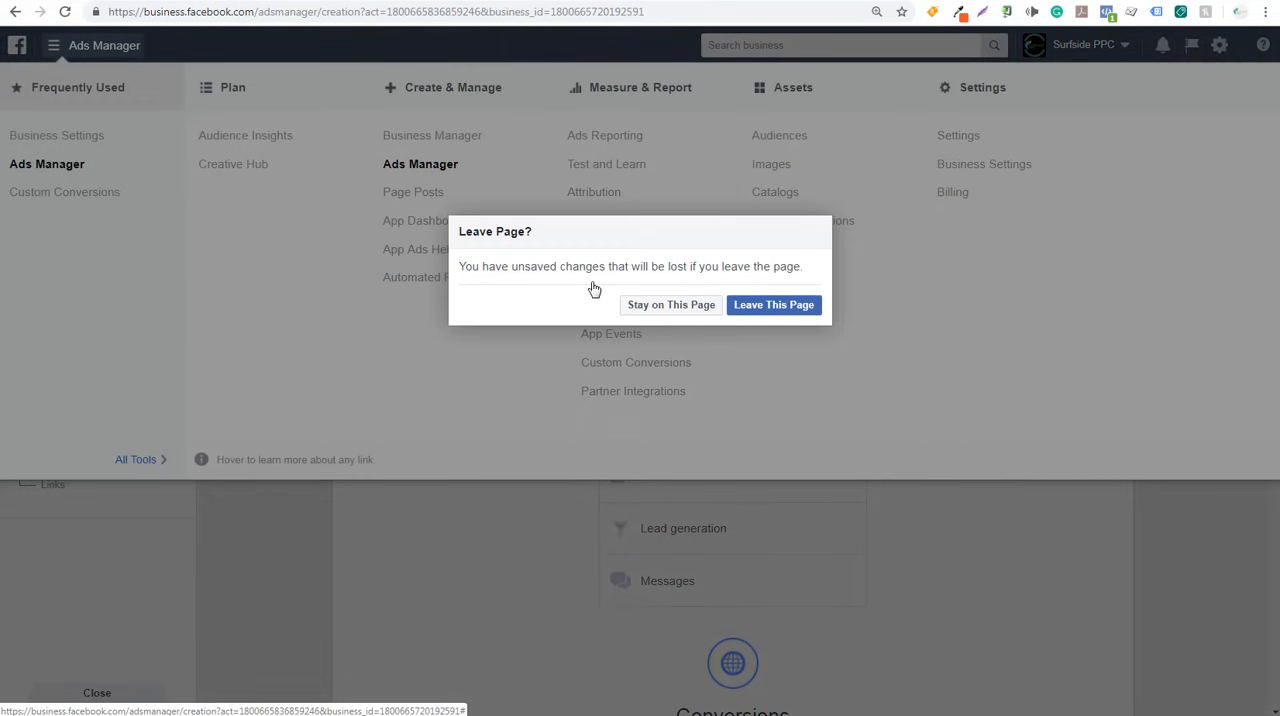
pyautogui.click(766, 306)
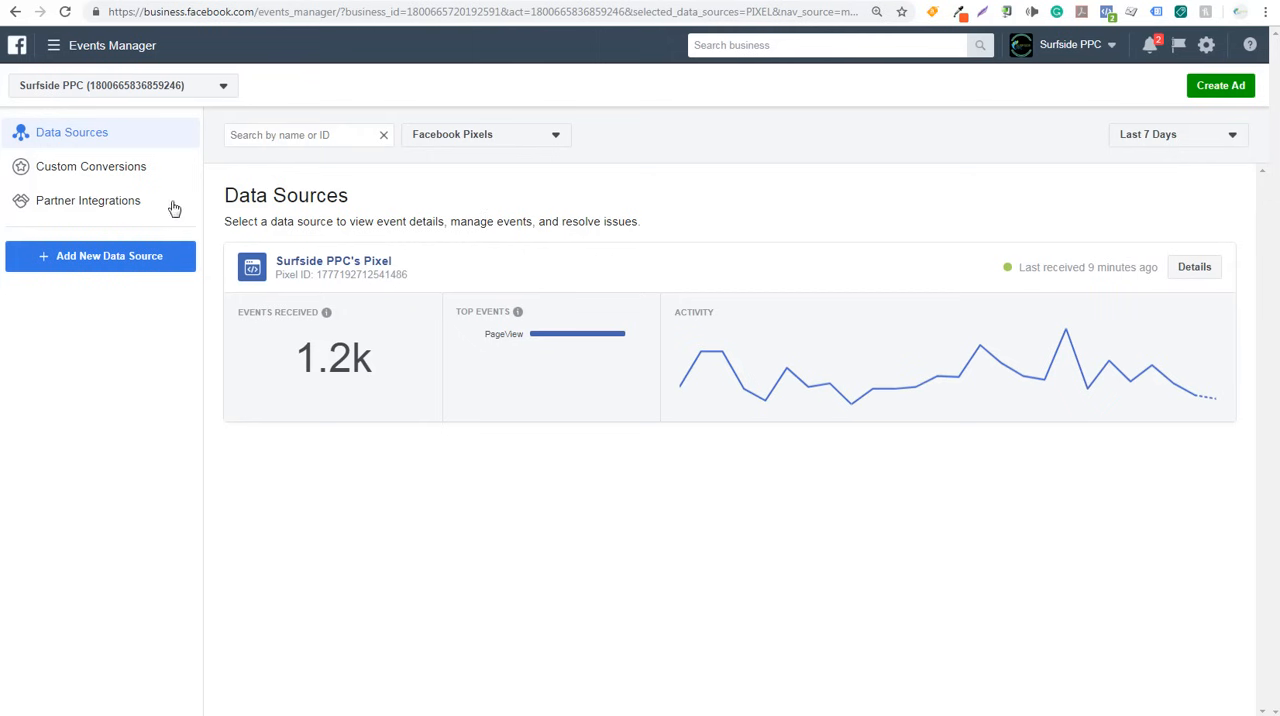
# - View the WooCommerce details among the partner integrations and return to the list of integrations
pyautogui.click(95, 204)
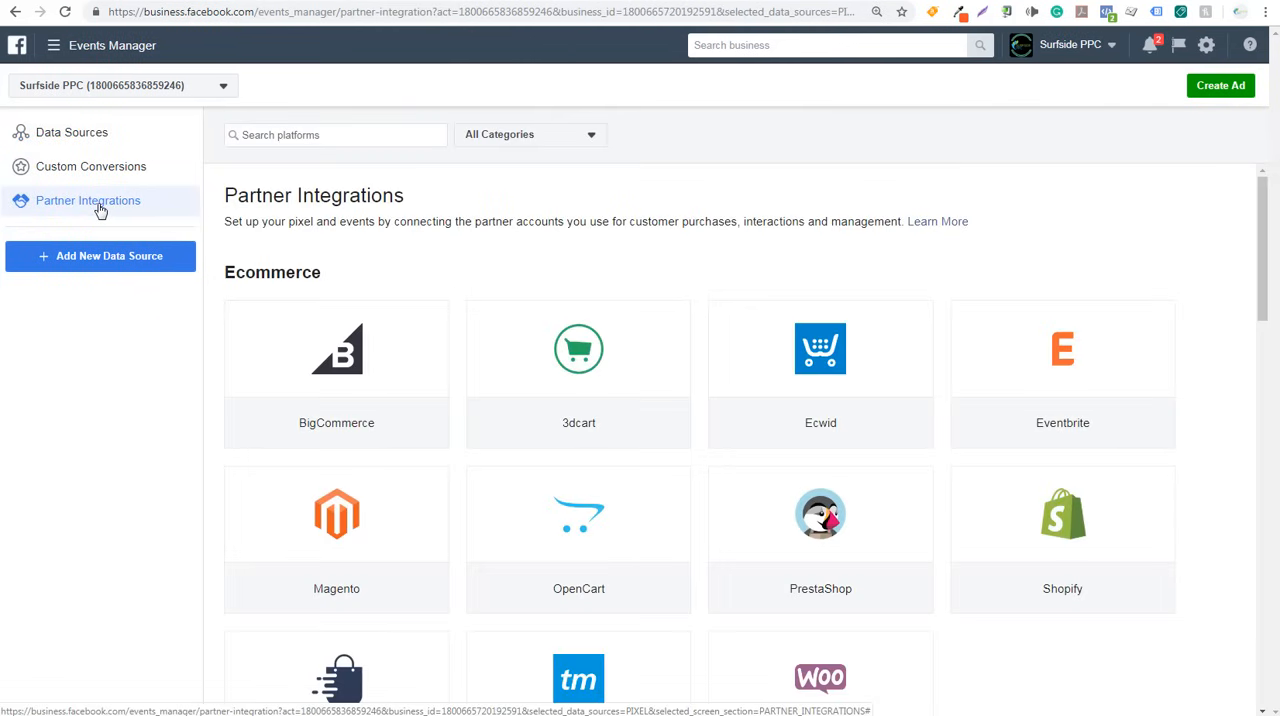
pyautogui.scroll(-3, 474, 220)
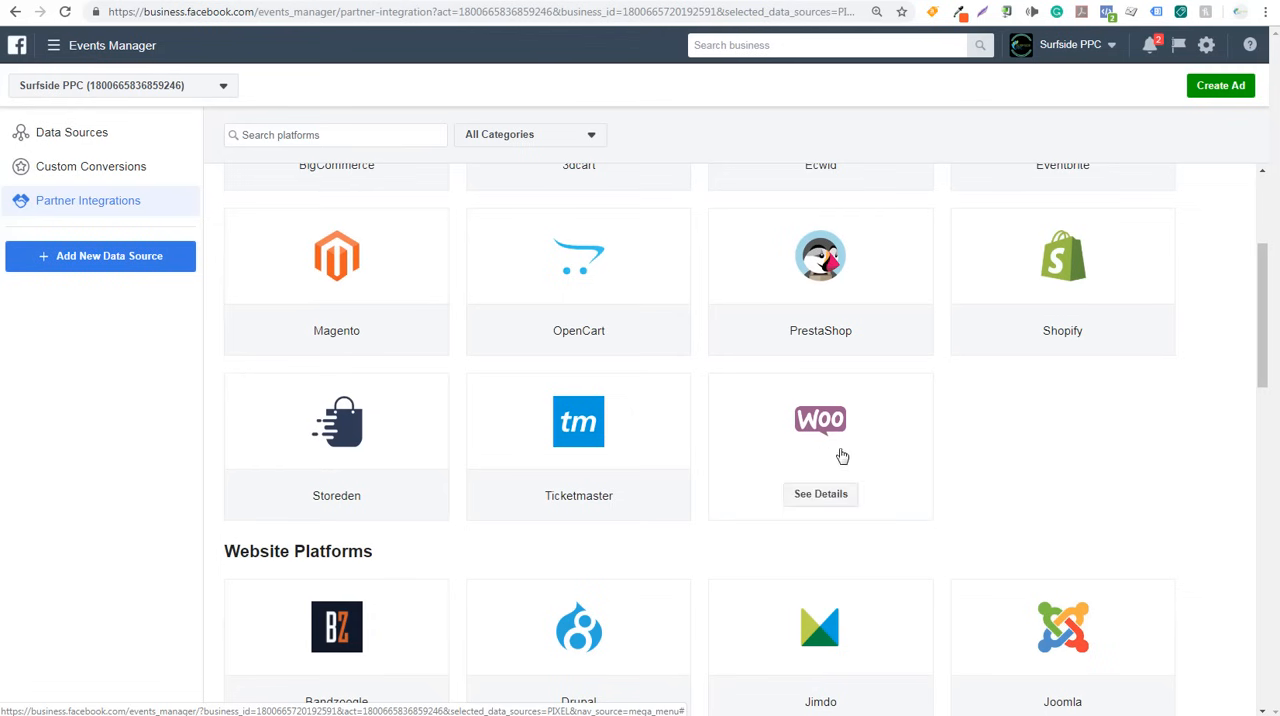
pyautogui.moveTo(790, 505)
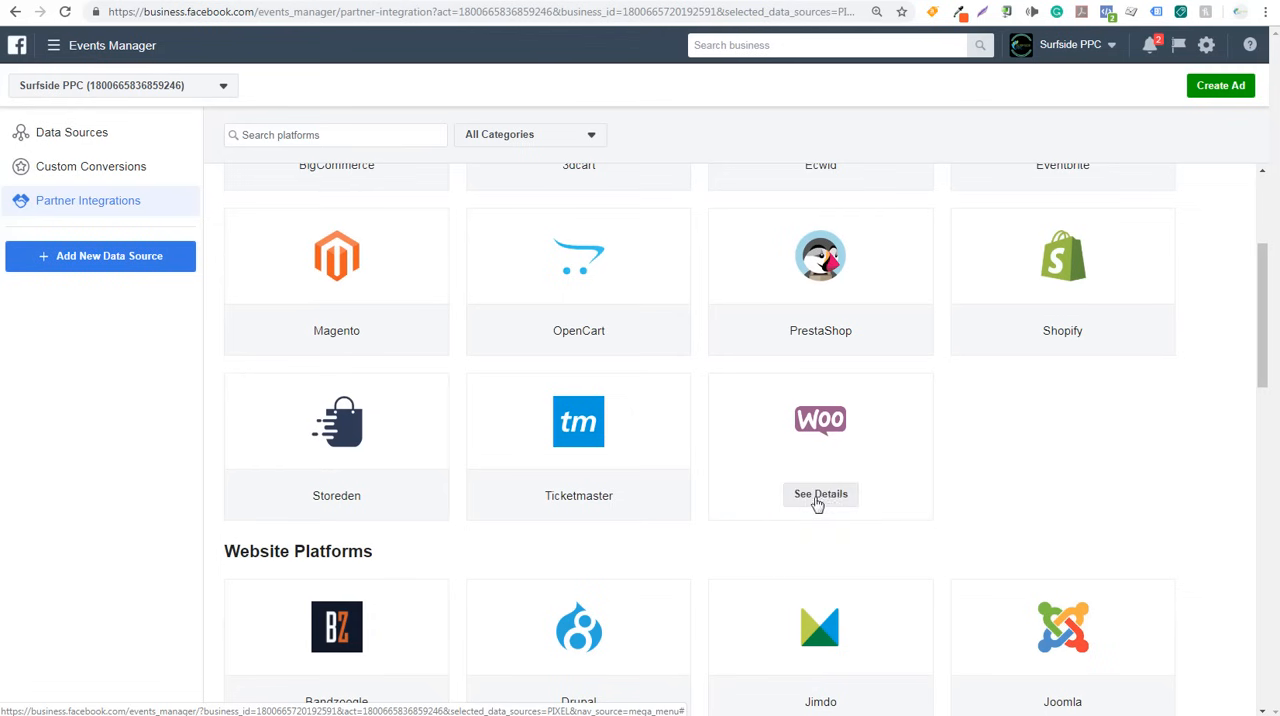
pyautogui.click(821, 497)
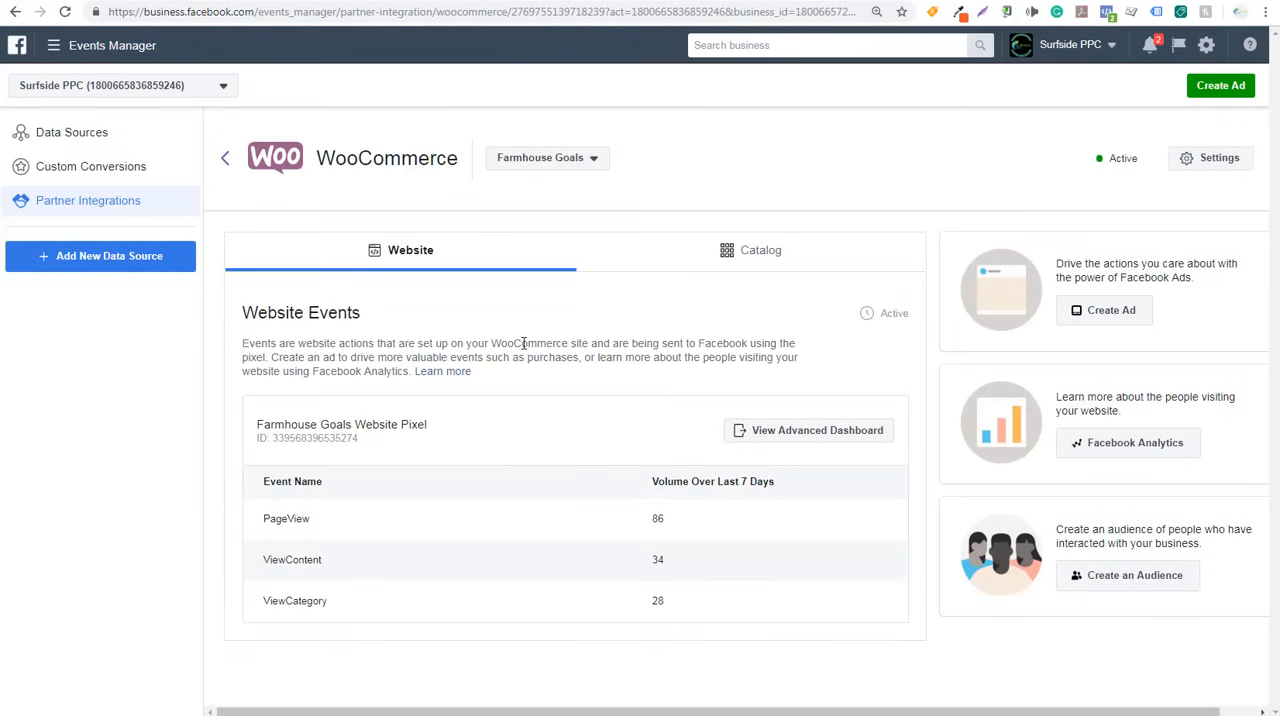
pyautogui.click(129, 205)
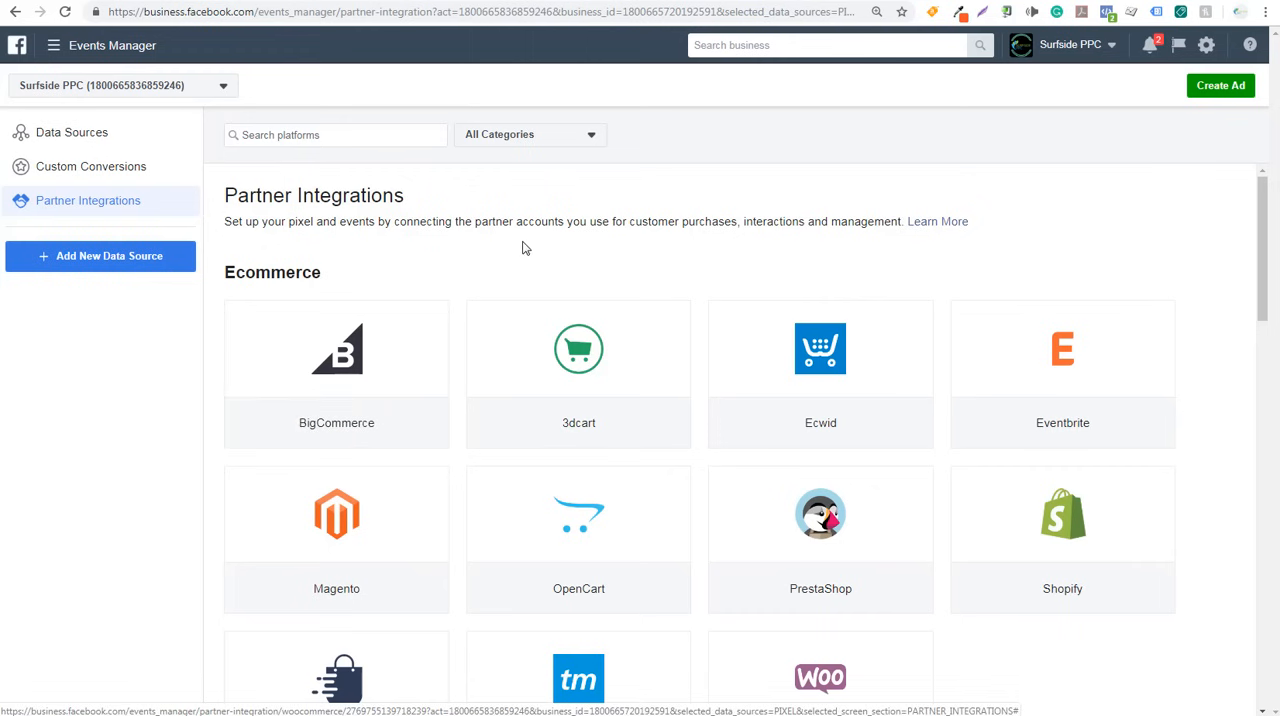
# - Read through the BigCommerce integration page and return to the partner integrations overview
pyautogui.click(338, 430)
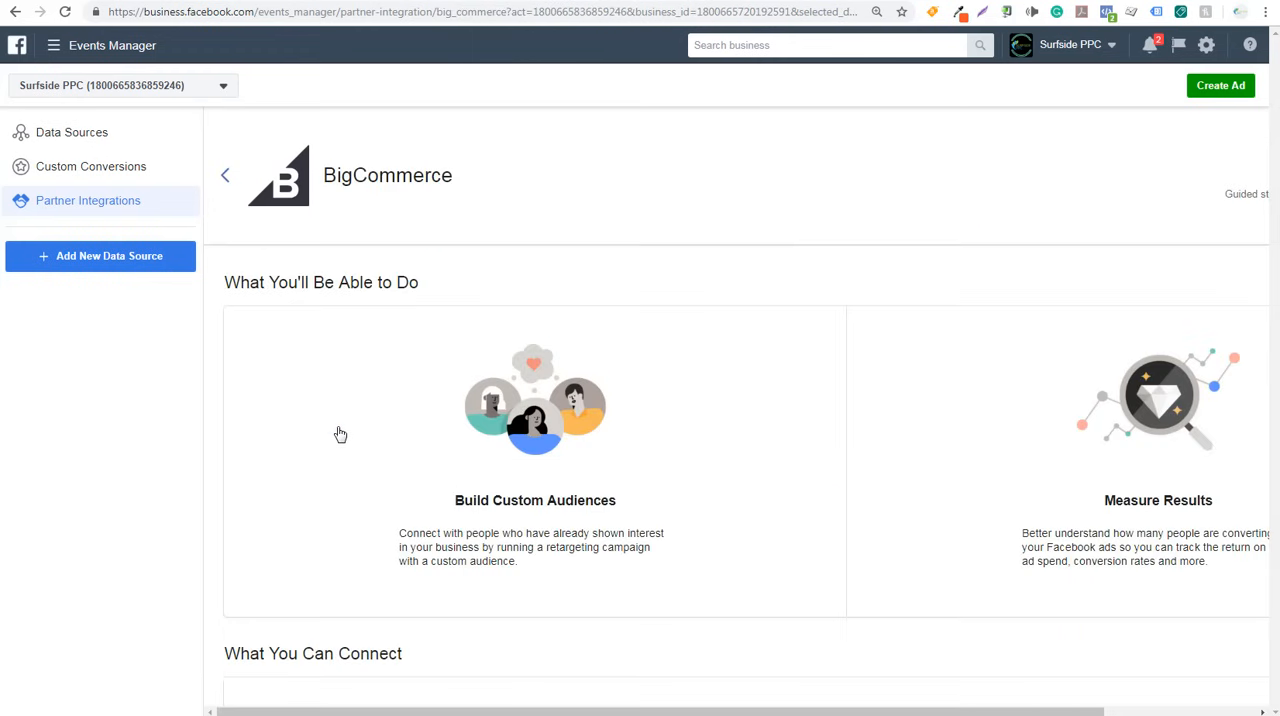
pyautogui.scroll(-3, 357, 334)
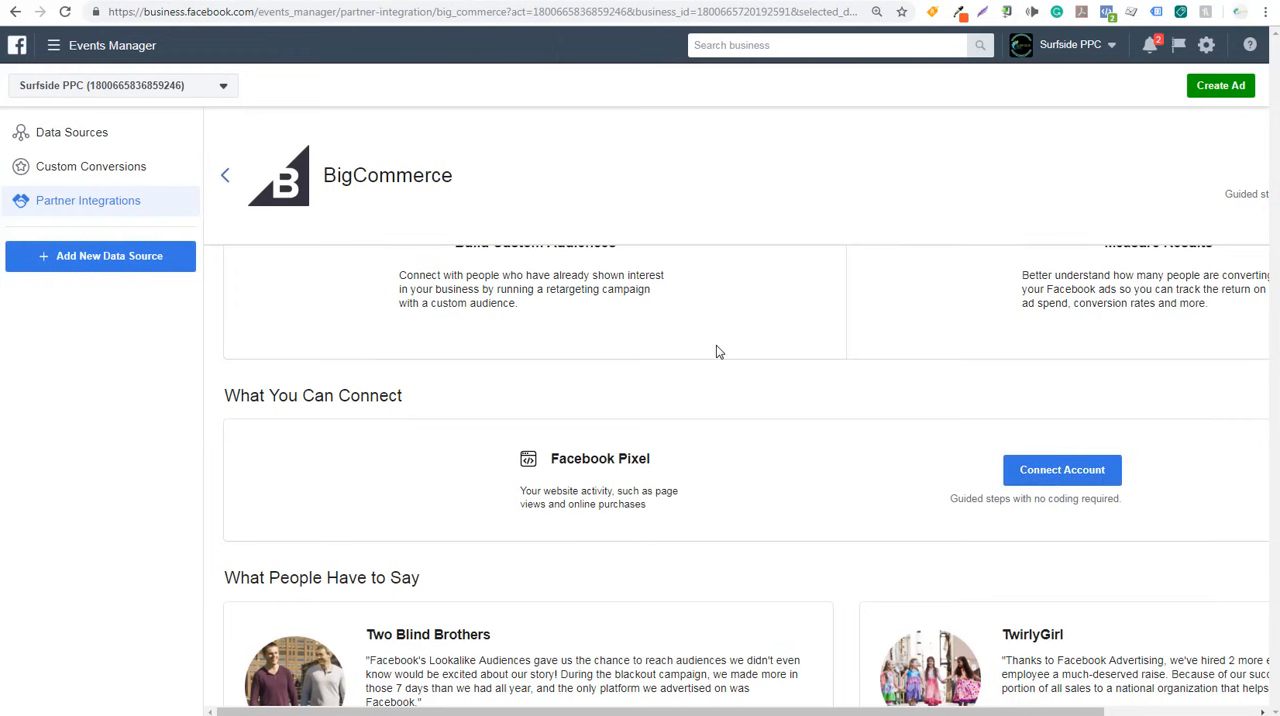
pyautogui.click(124, 203)
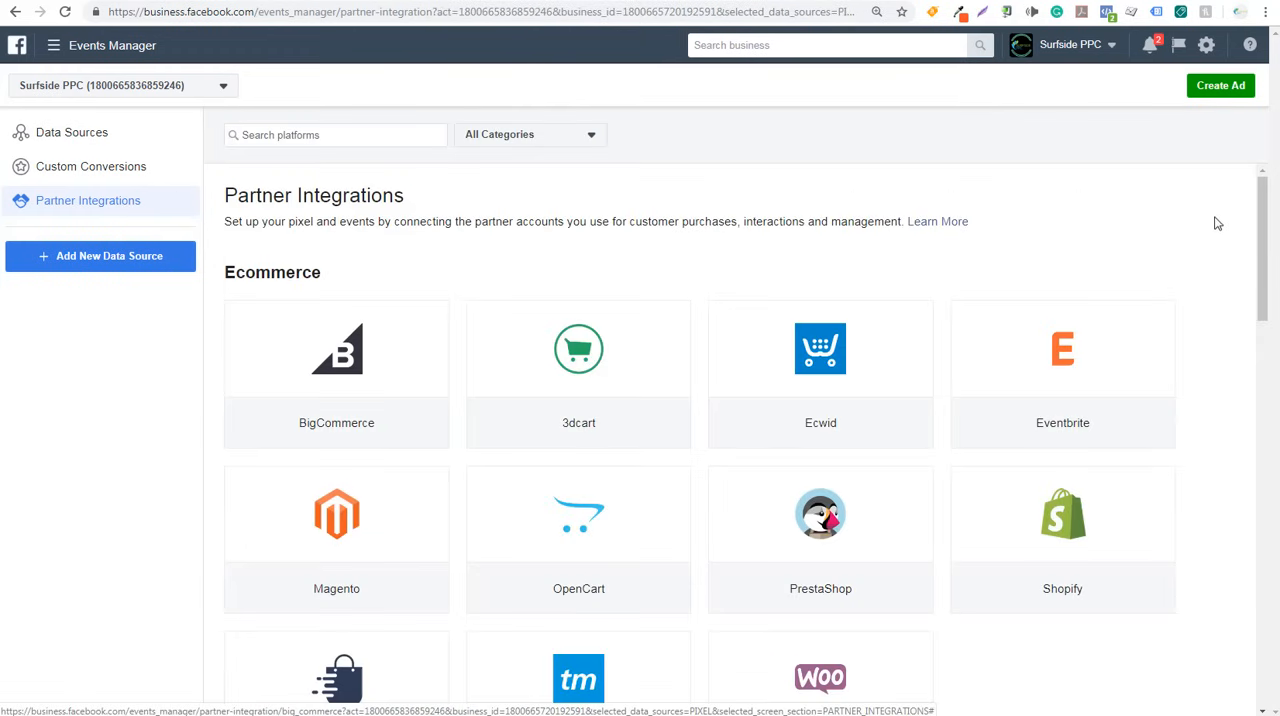
# - Browse the partner integrations for website platforms, CRM and marketing software, tag management and mobile platforms
pyautogui.moveTo(1270, 210); pyautogui.dragTo(1248, 636)
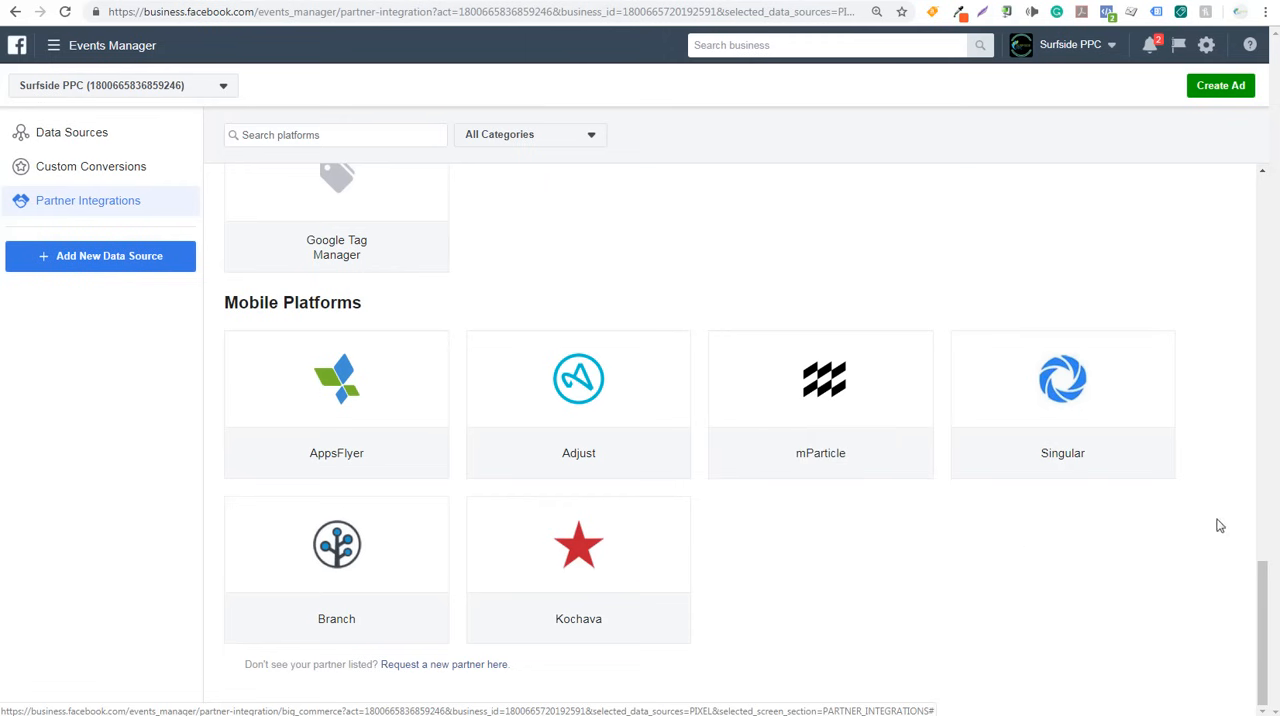
pyautogui.moveTo(1267, 604); pyautogui.dragTo(1270, 414)
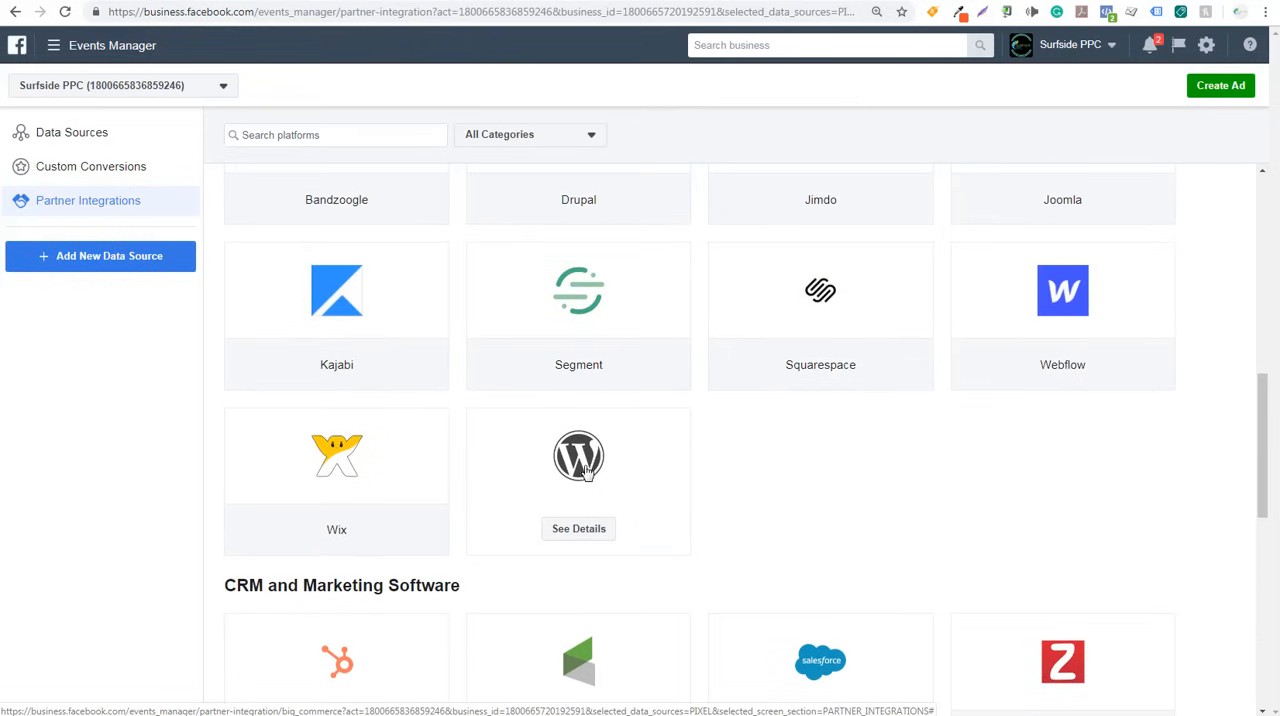
pyautogui.moveTo(1263, 394); pyautogui.dragTo(1263, 559)
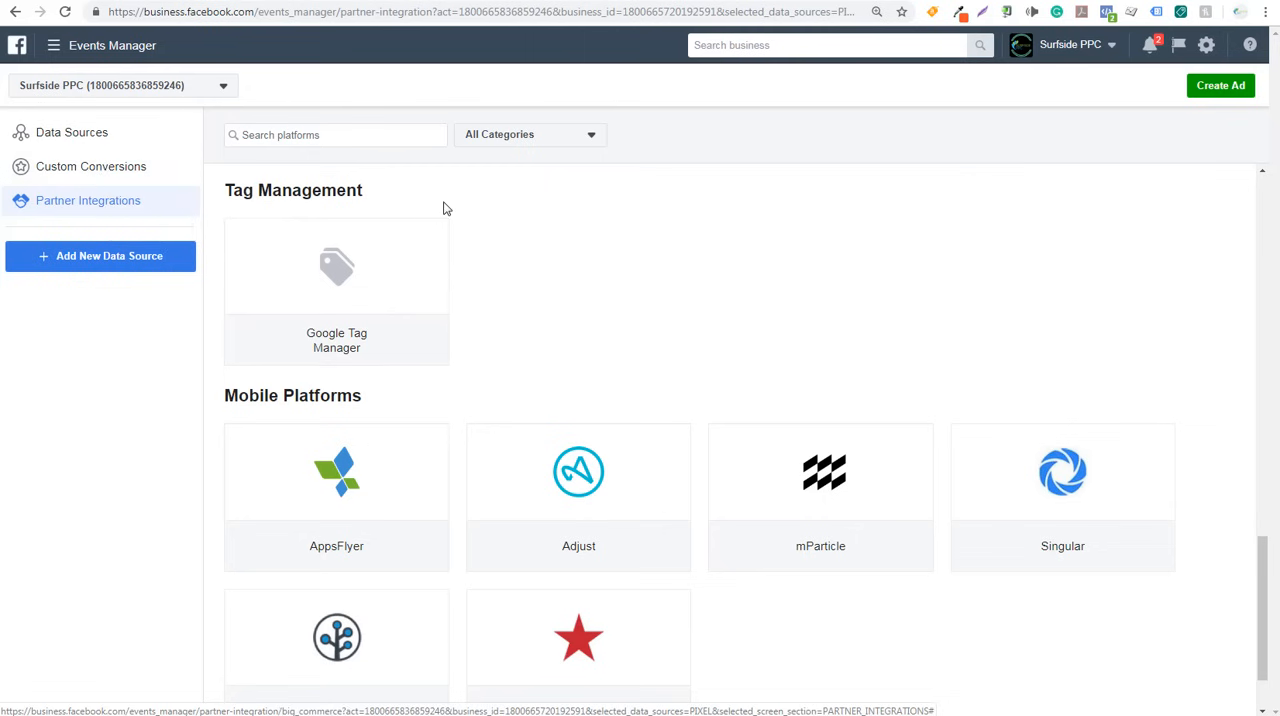
pyautogui.scroll(1, 770, 428)
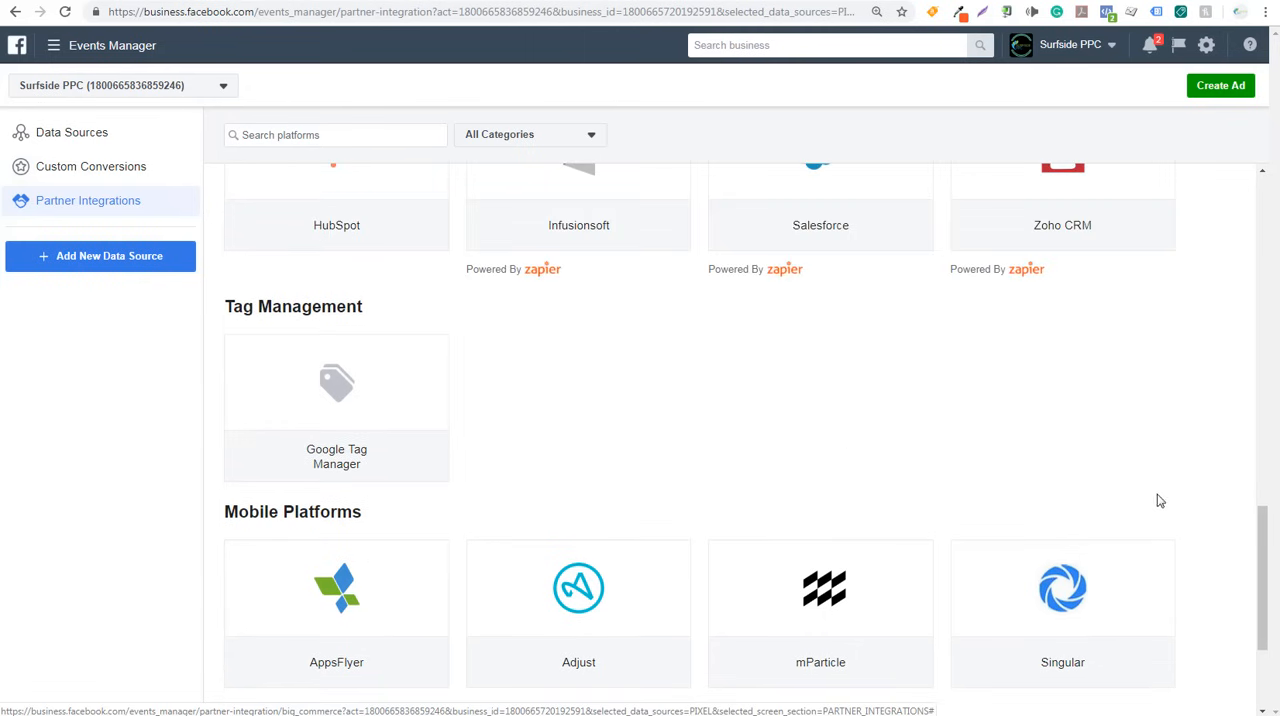
pyautogui.moveTo(1262, 528); pyautogui.dragTo(1270, 195)
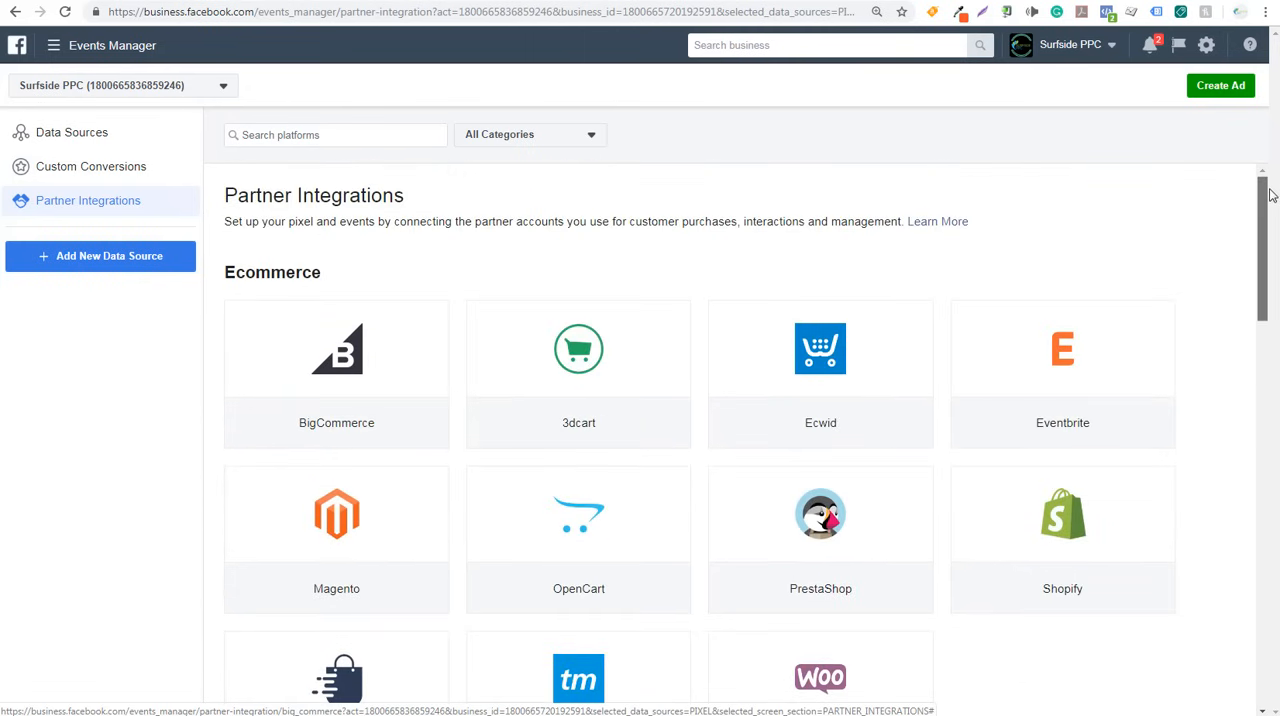
# - Open Surfside PPC's Pixel from the data sources and choose to install its code manually
pyautogui.click(60, 145)
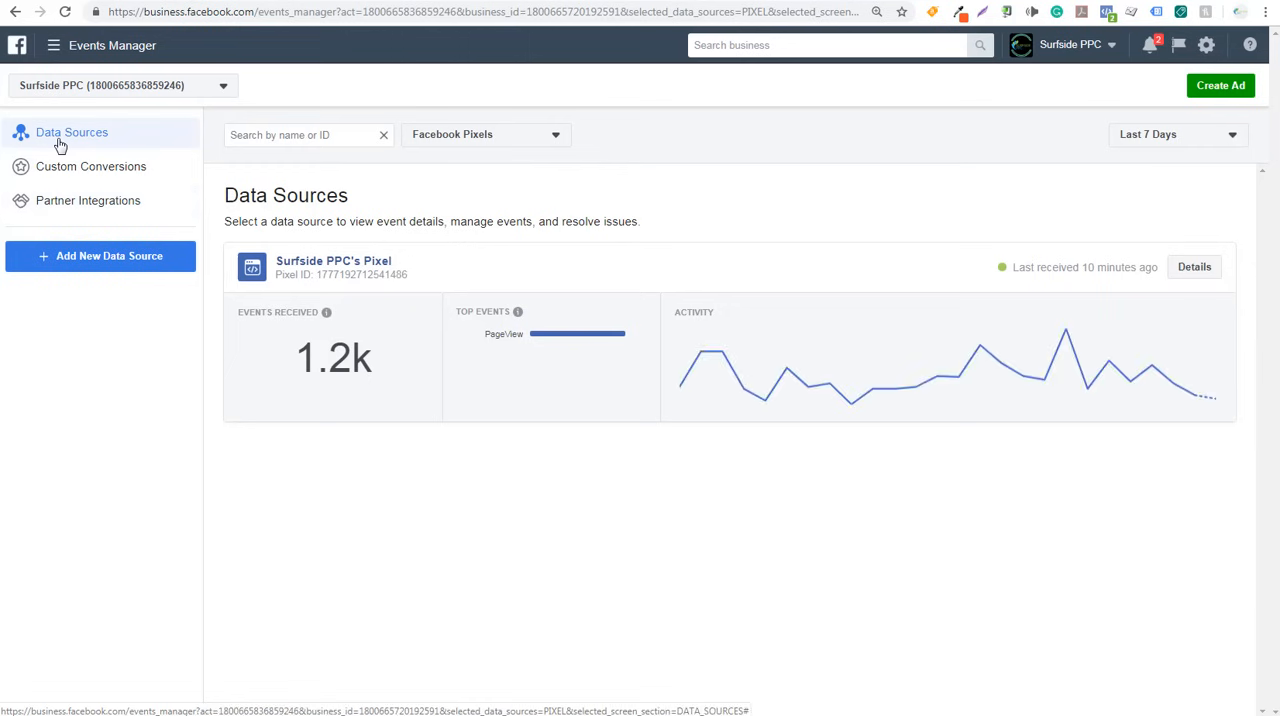
pyautogui.click(327, 262)
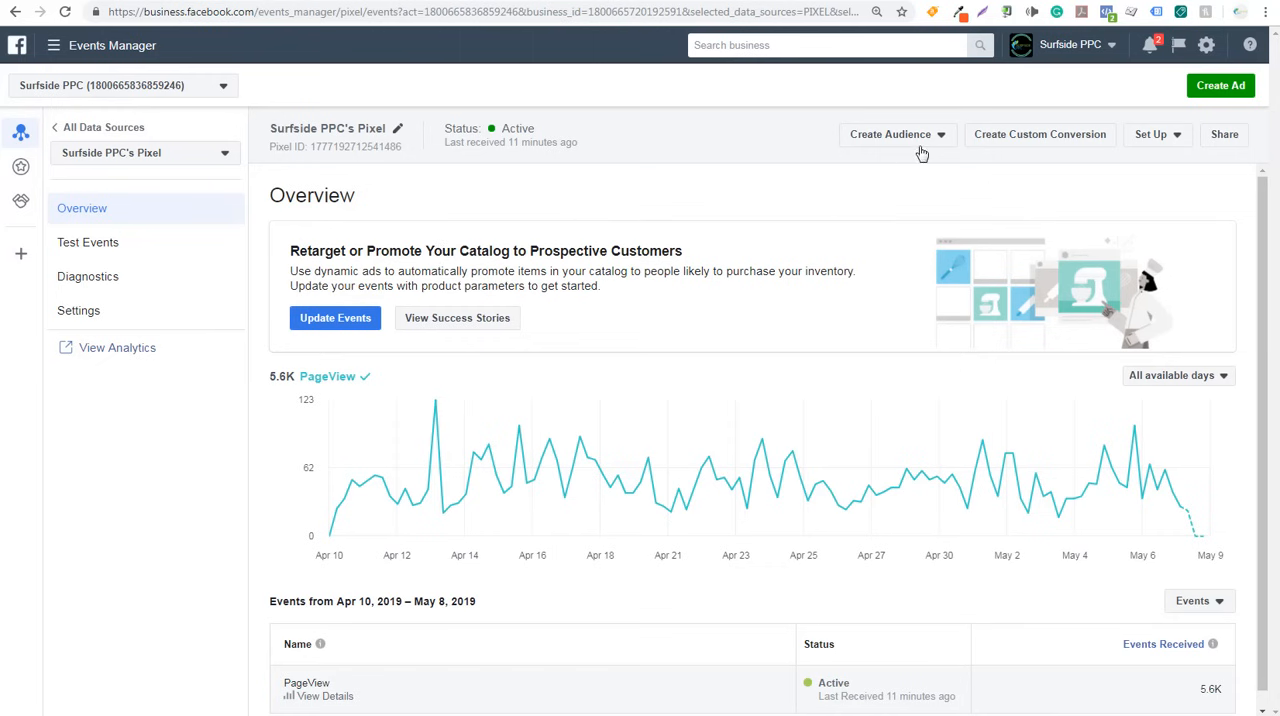
pyautogui.click(1153, 140)
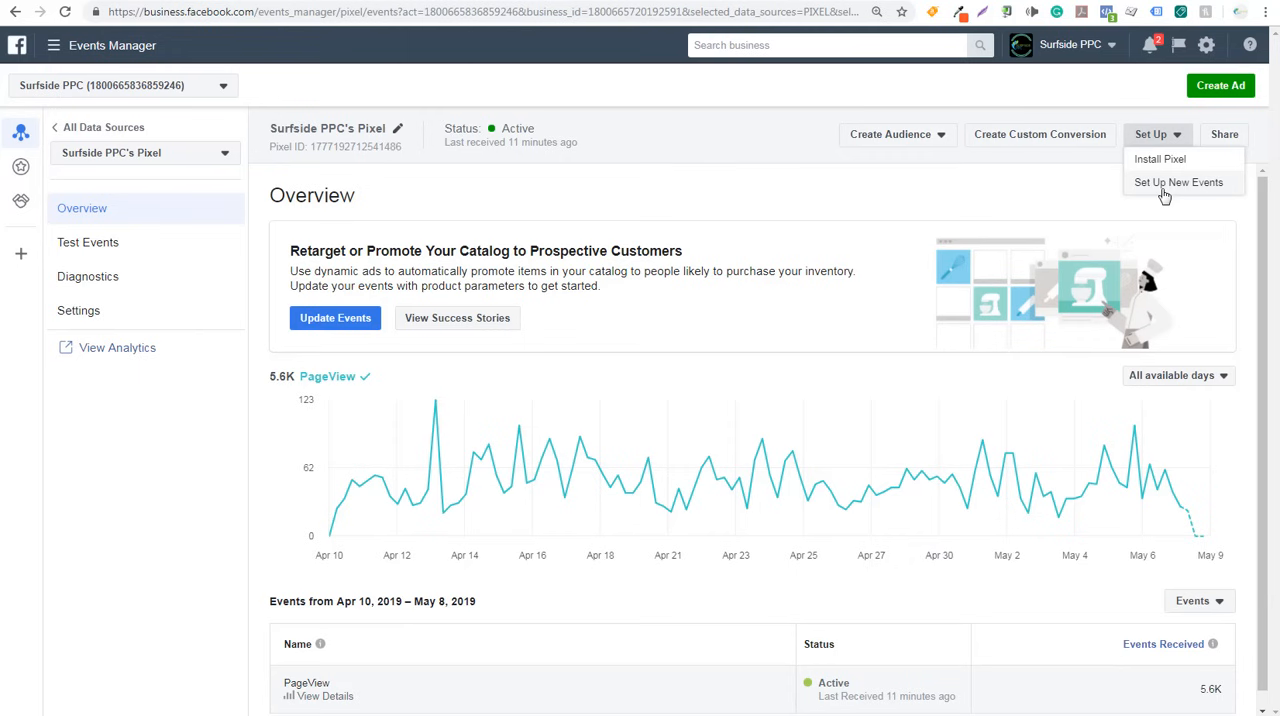
pyautogui.click(1153, 164)
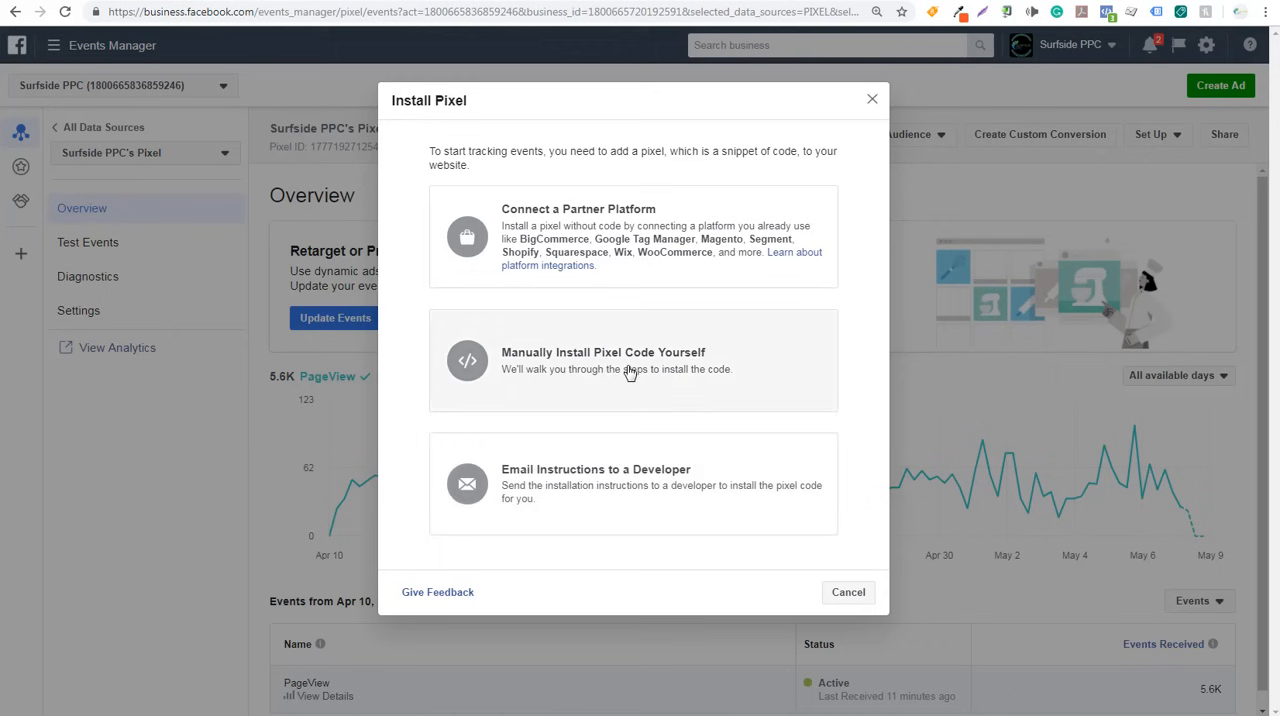
pyautogui.click(630, 372)
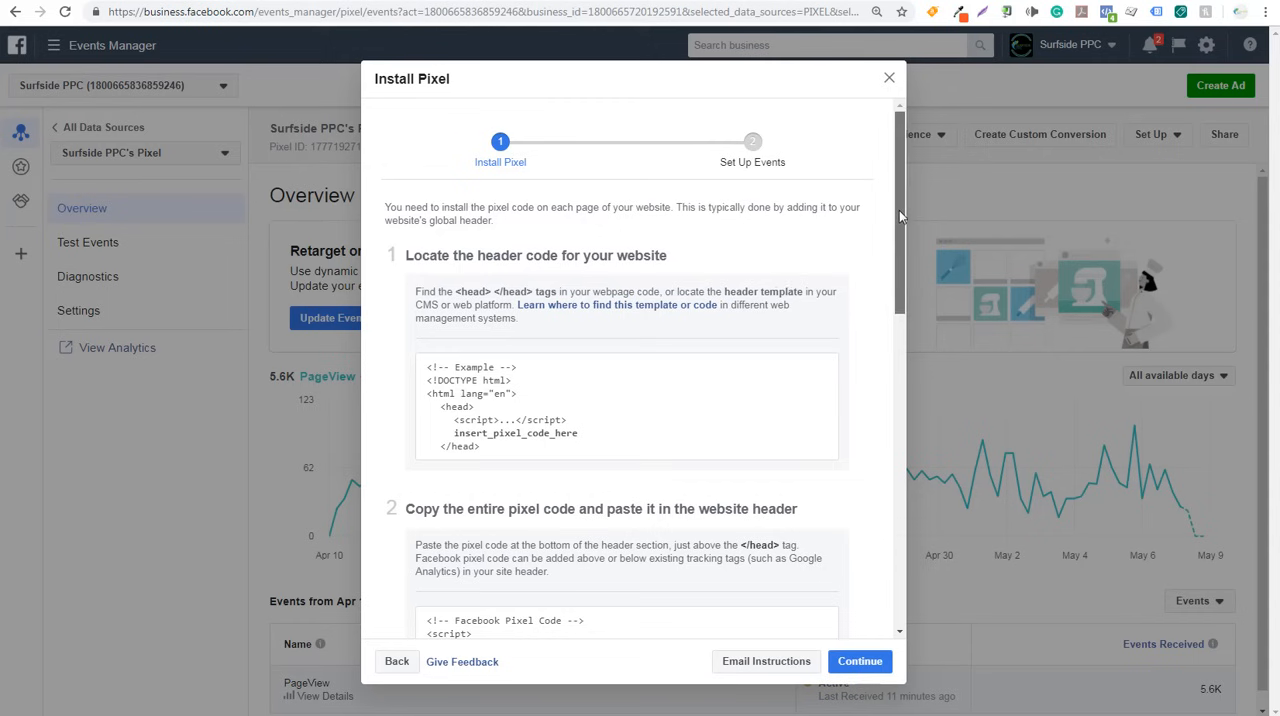
# - Copy the entire Facebook pixel code from the manual installation instructions
pyautogui.moveTo(899, 210); pyautogui.dragTo(899, 264)
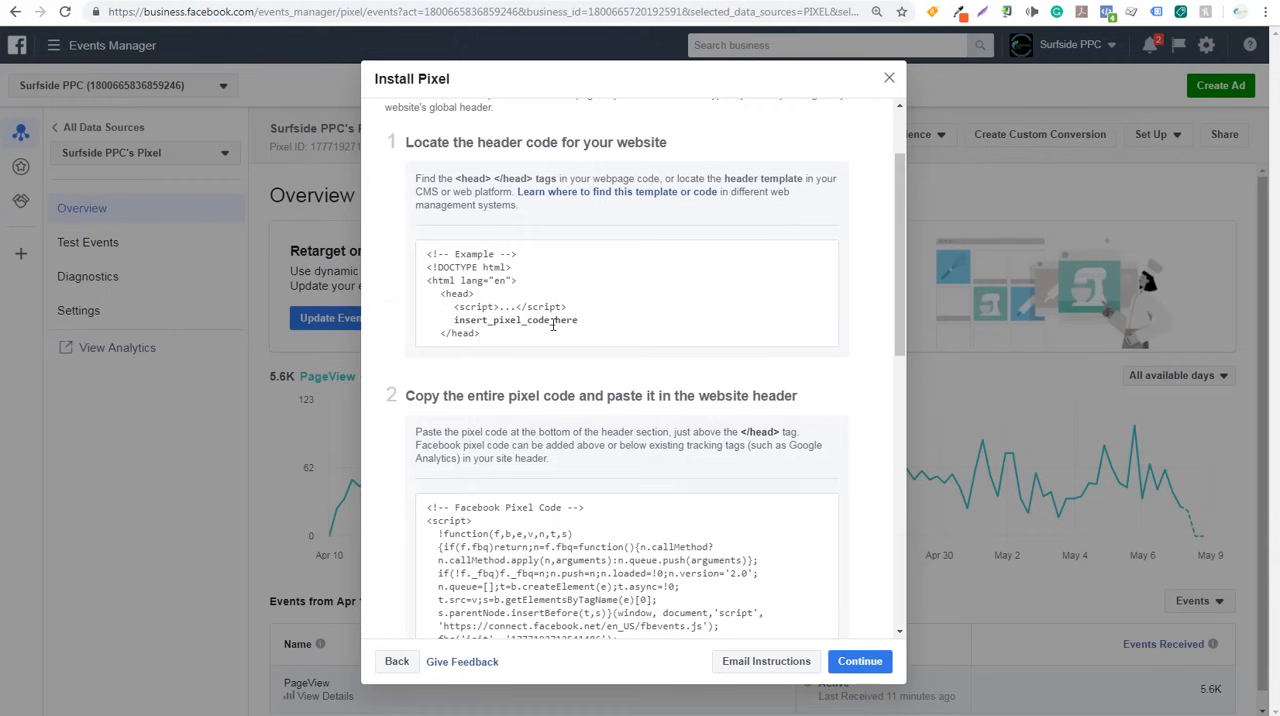
pyautogui.moveTo(895, 241); pyautogui.dragTo(896, 319)
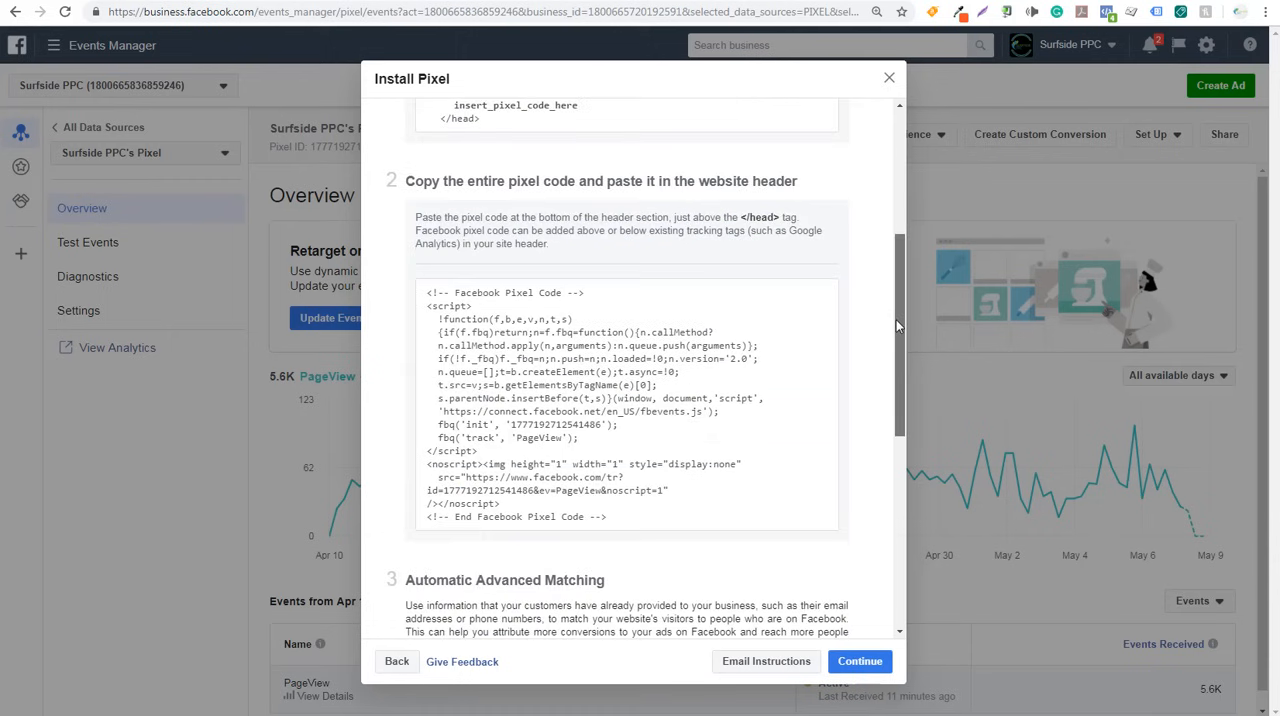
pyautogui.click(626, 385)
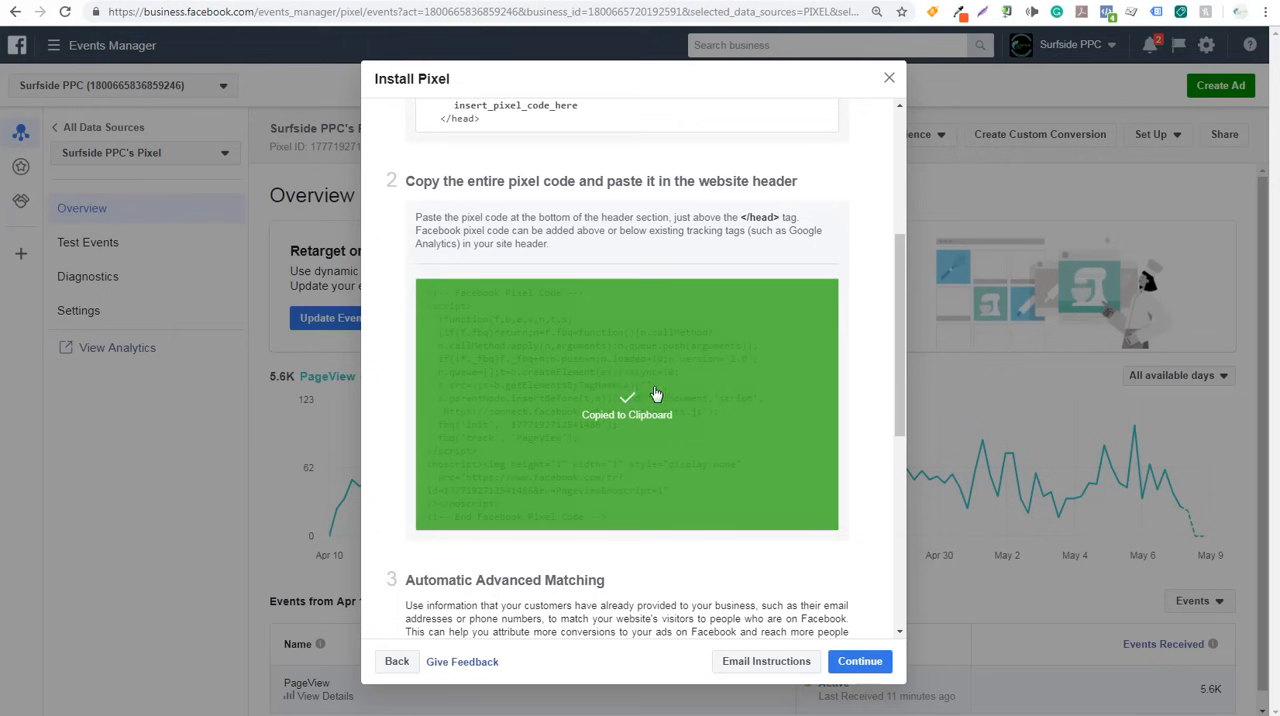
# - Switch to the Google Tag Manager workspace for surfsideppc.com, create a tag named Facebook Pixel and open its tag type selection
pyautogui.scroll(1, 614, 408)
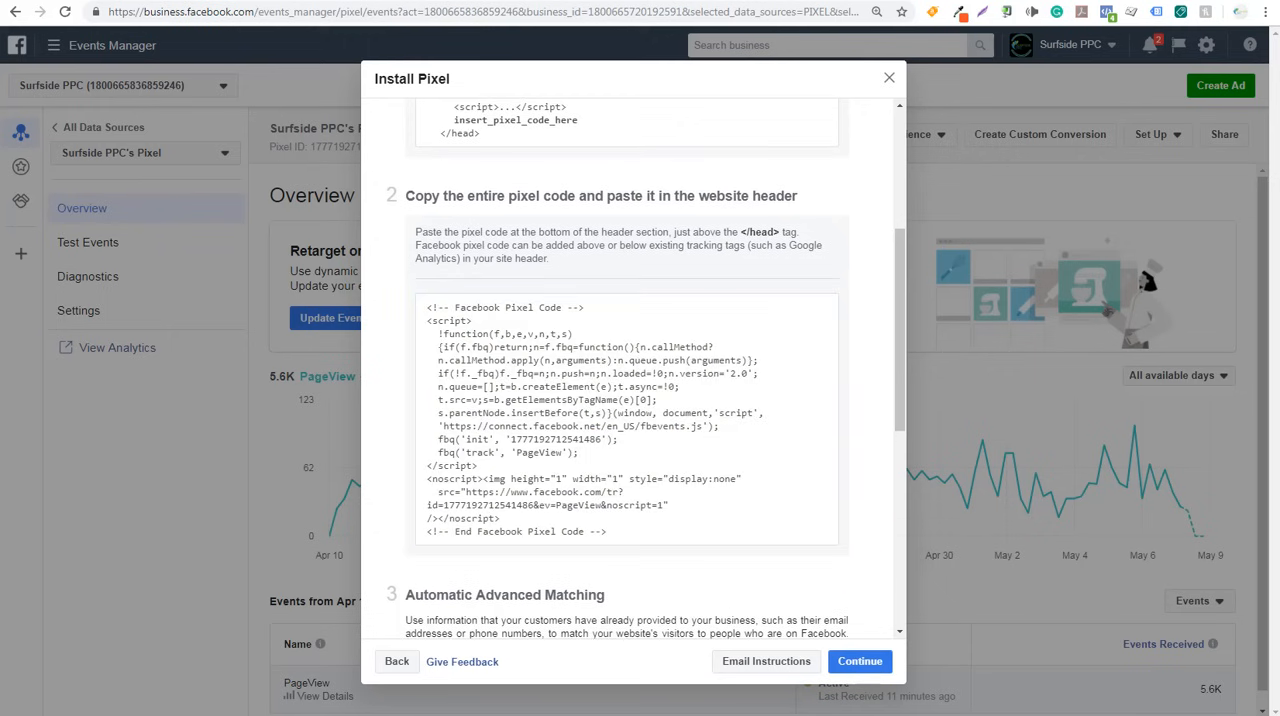
pyautogui.click(1072, 1)
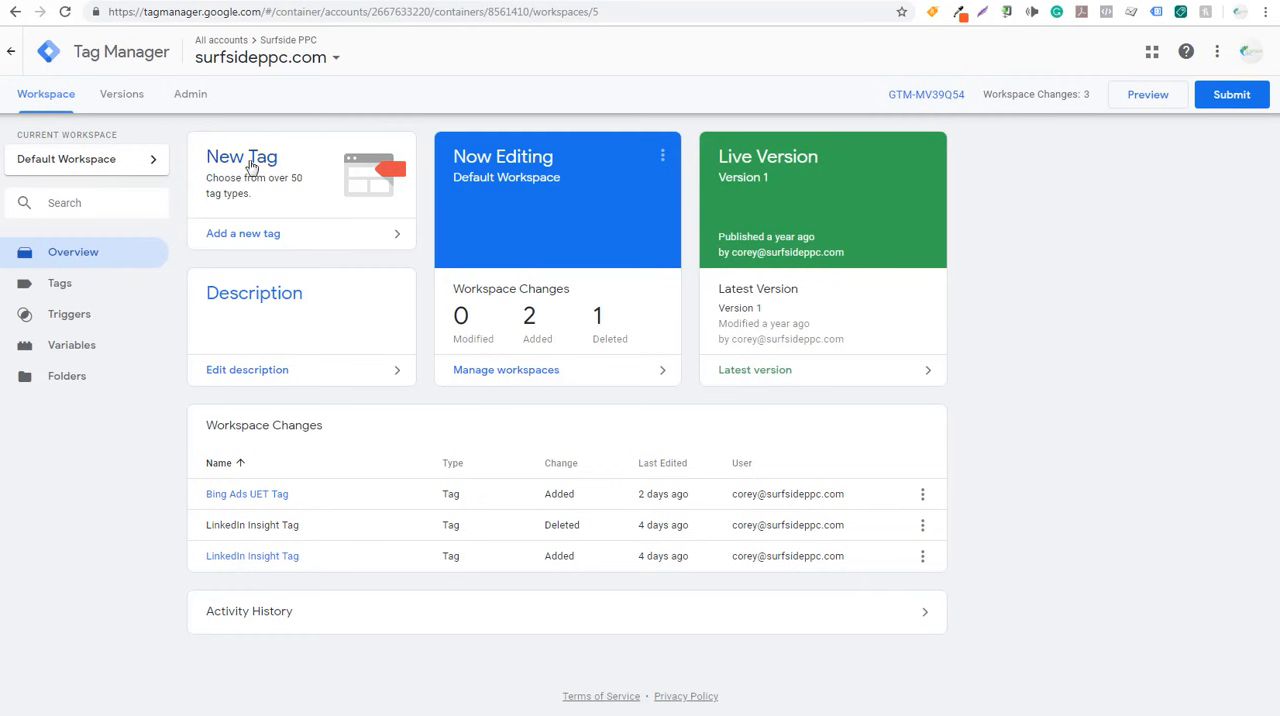
pyautogui.click(292, 237)
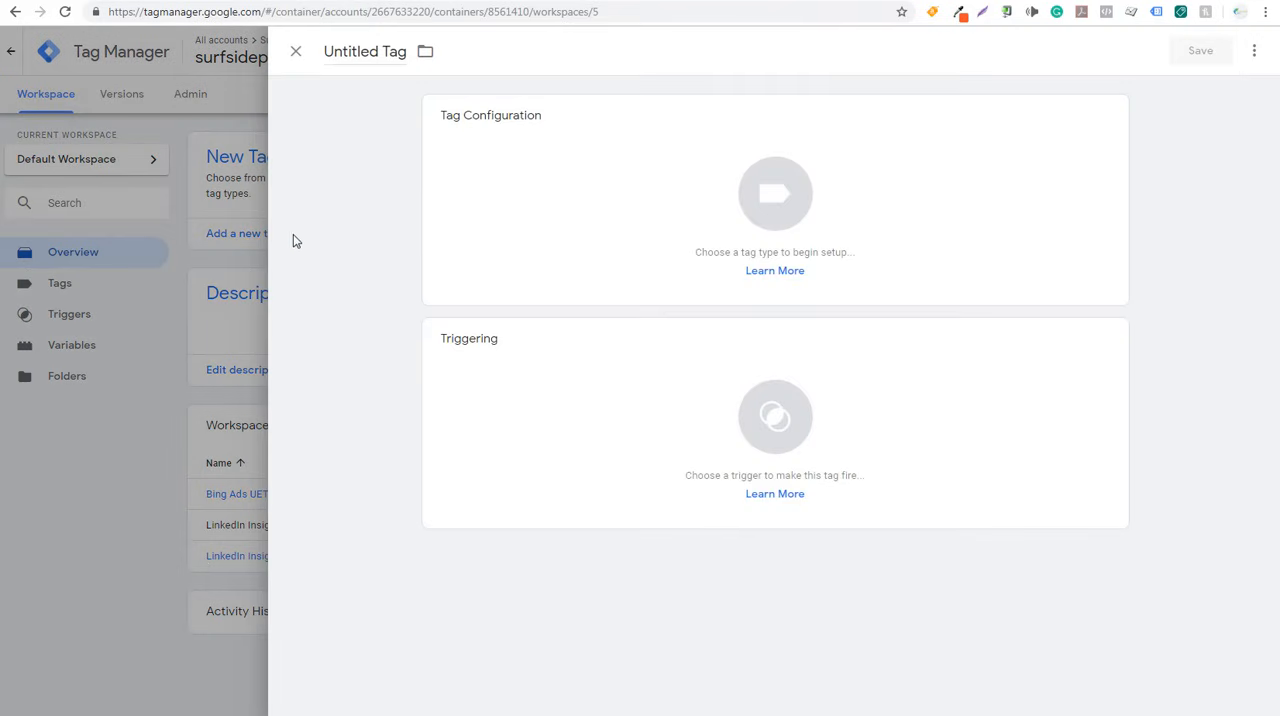
pyautogui.click(363, 55)
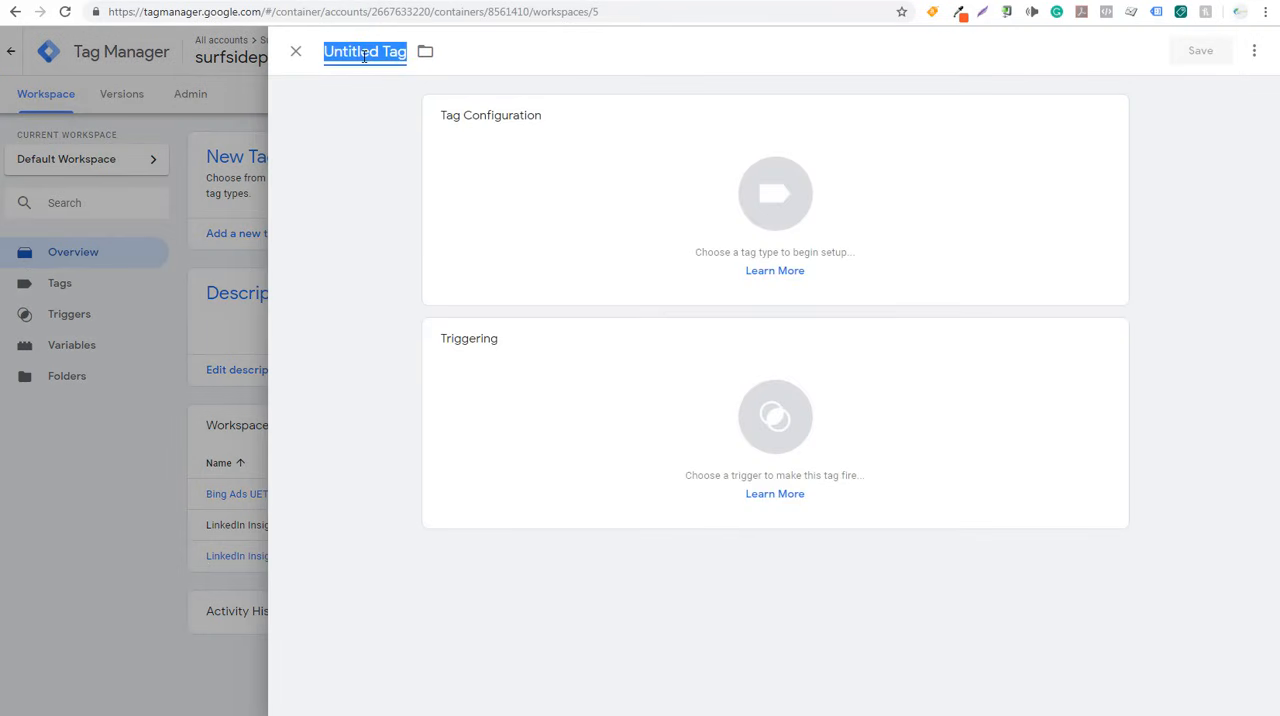
pyautogui.write('Facebook Pix')
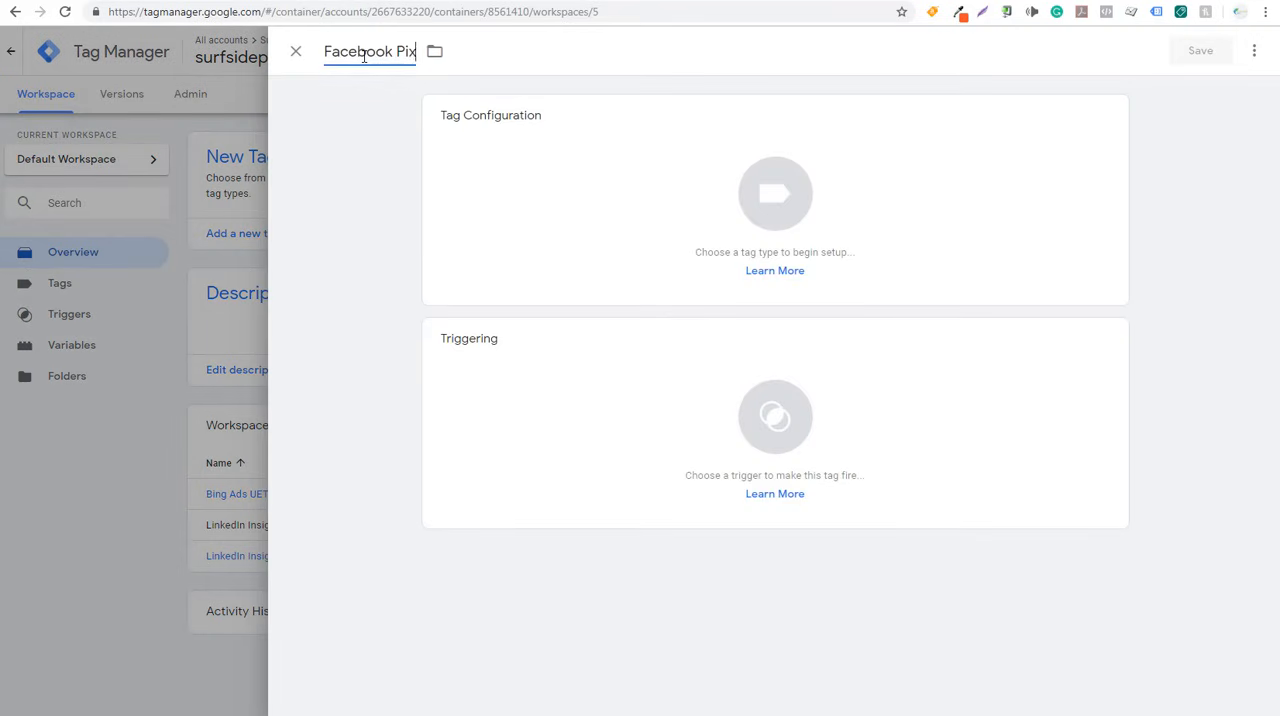
pyautogui.write('el')
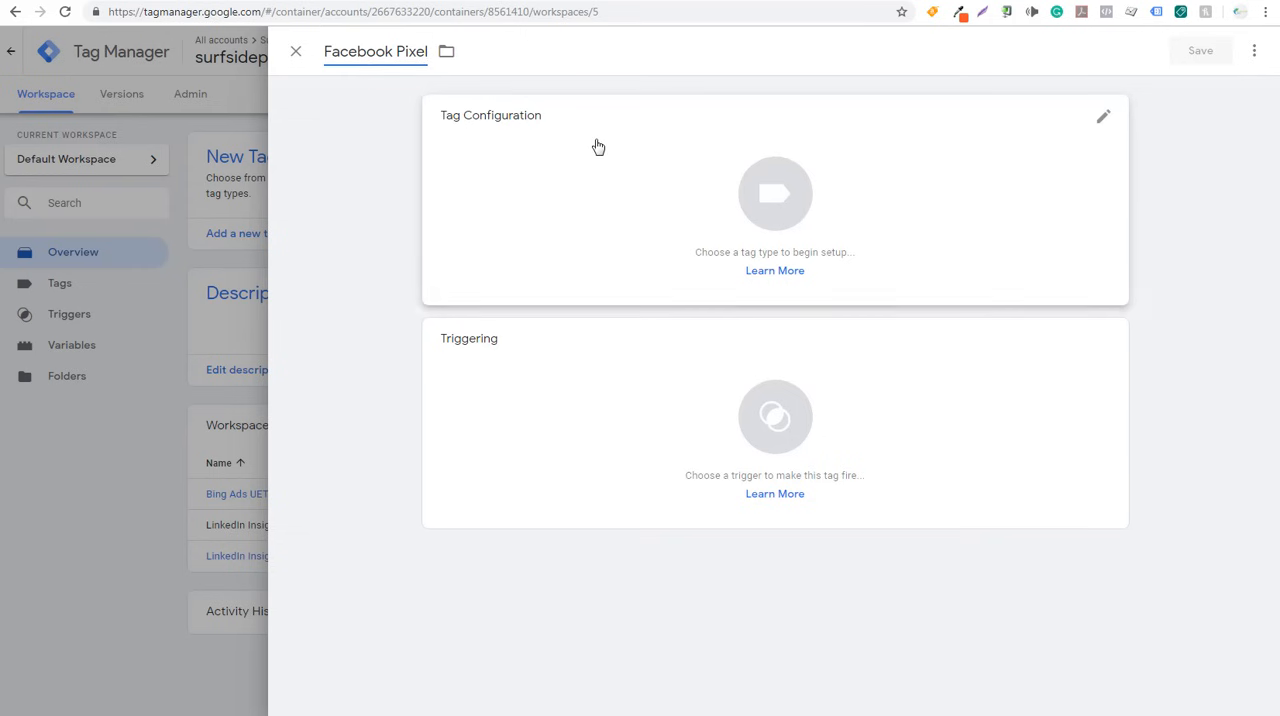
pyautogui.click(690, 175)
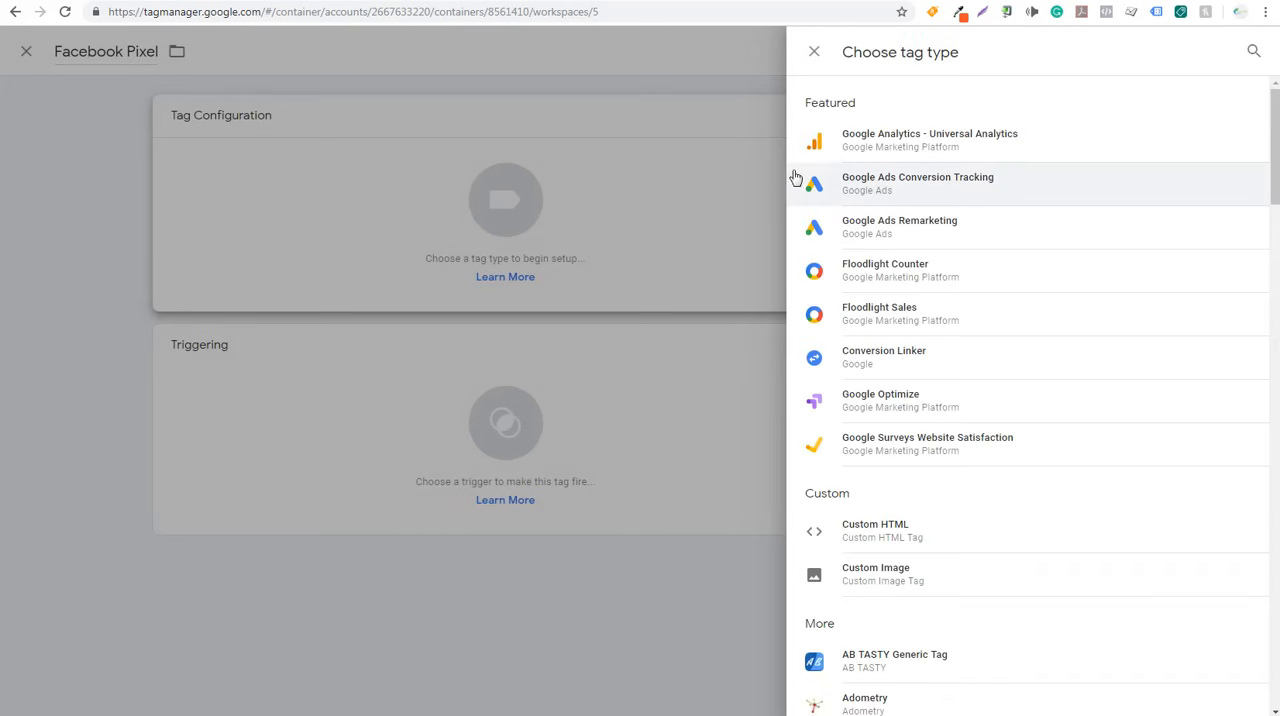
pyautogui.click(1253, 51)
pyautogui.write('face')
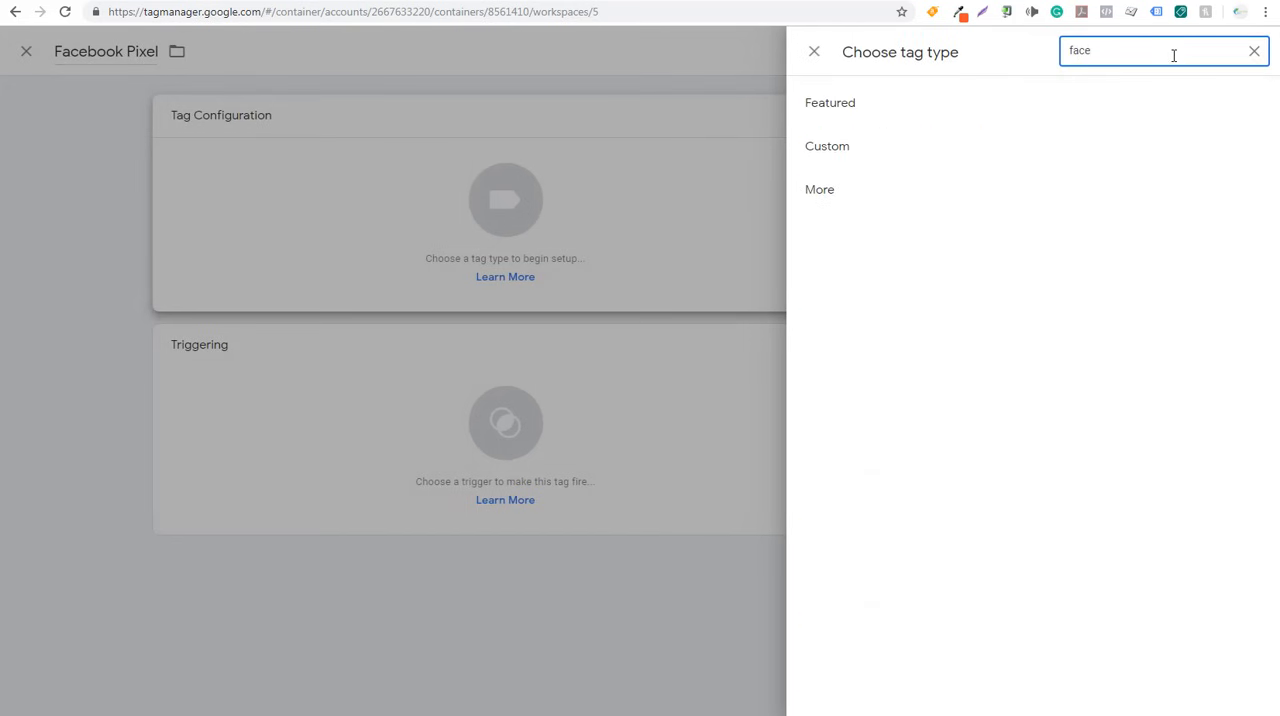
pyautogui.moveTo(1173, 55); pyautogui.dragTo(1033, 55)
pyautogui.press('BackSpace')
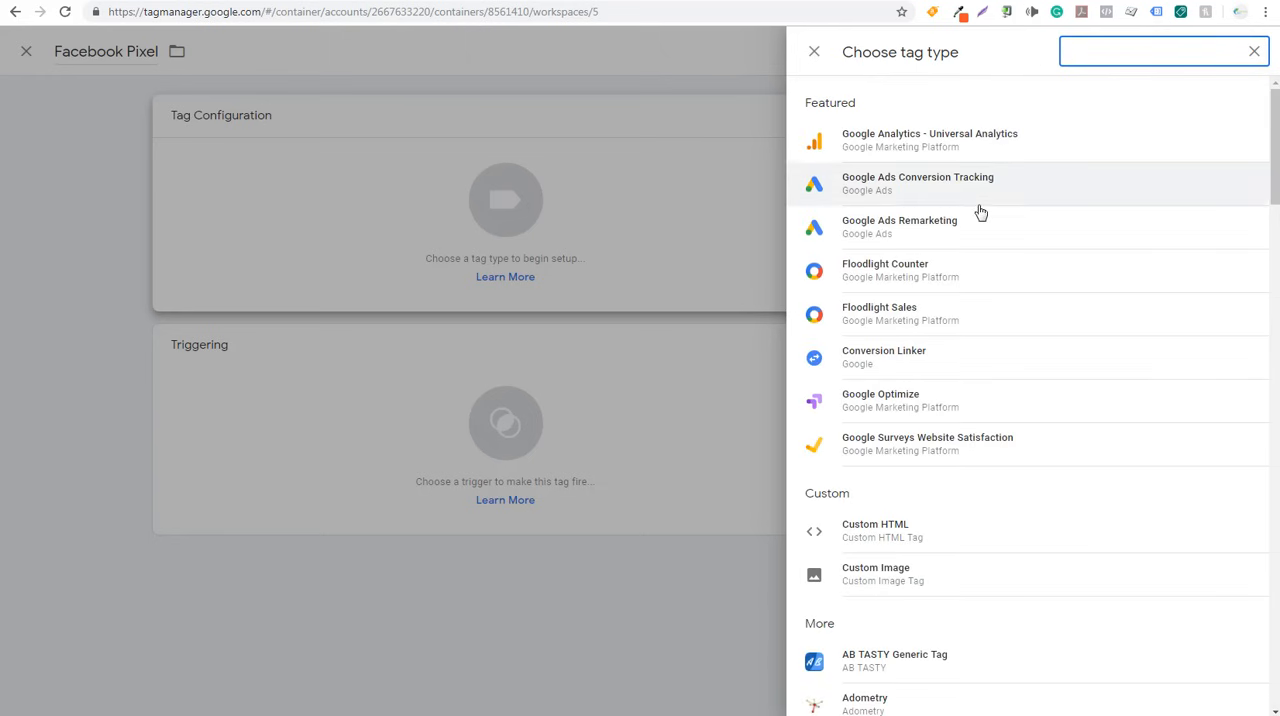
# - Set the tag type to Custom HTML and paste the copied Facebook pixel code as its HTML
pyautogui.scroll(-1, 951, 340)
pyautogui.click(862, 400)
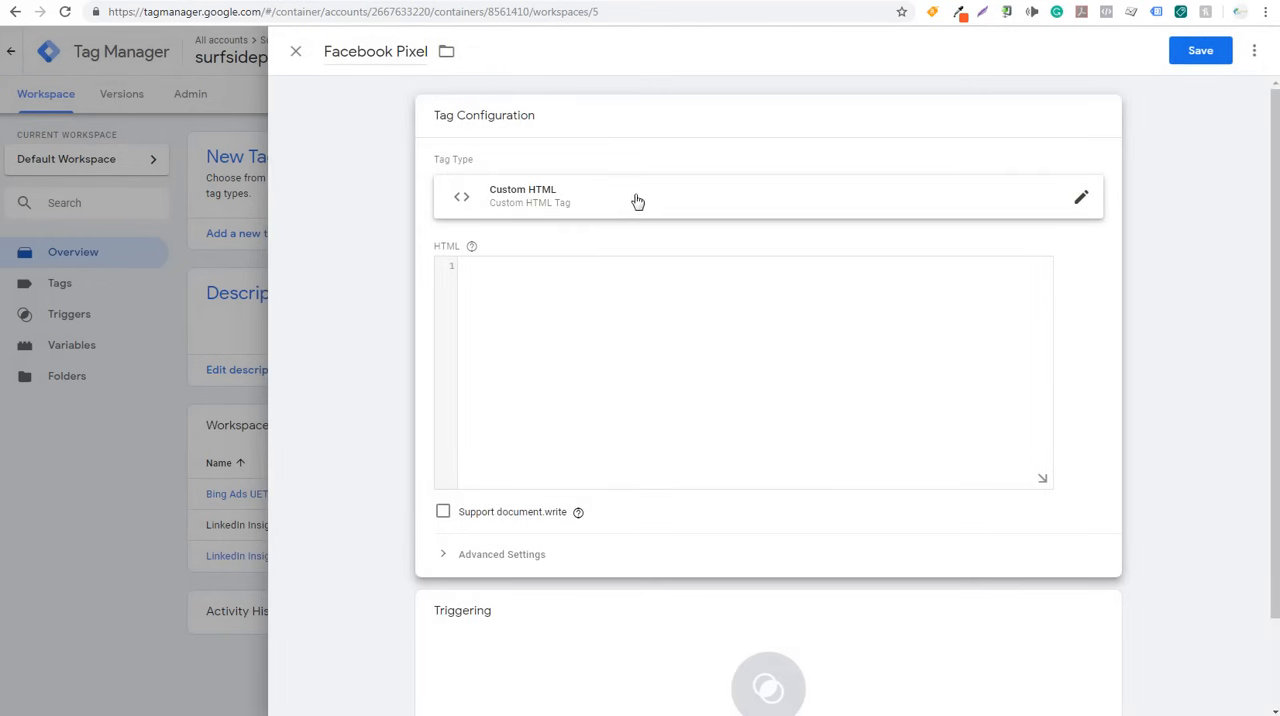
pyautogui.click(635, 265)
pyautogui.hotkey('ctrl', 'v')
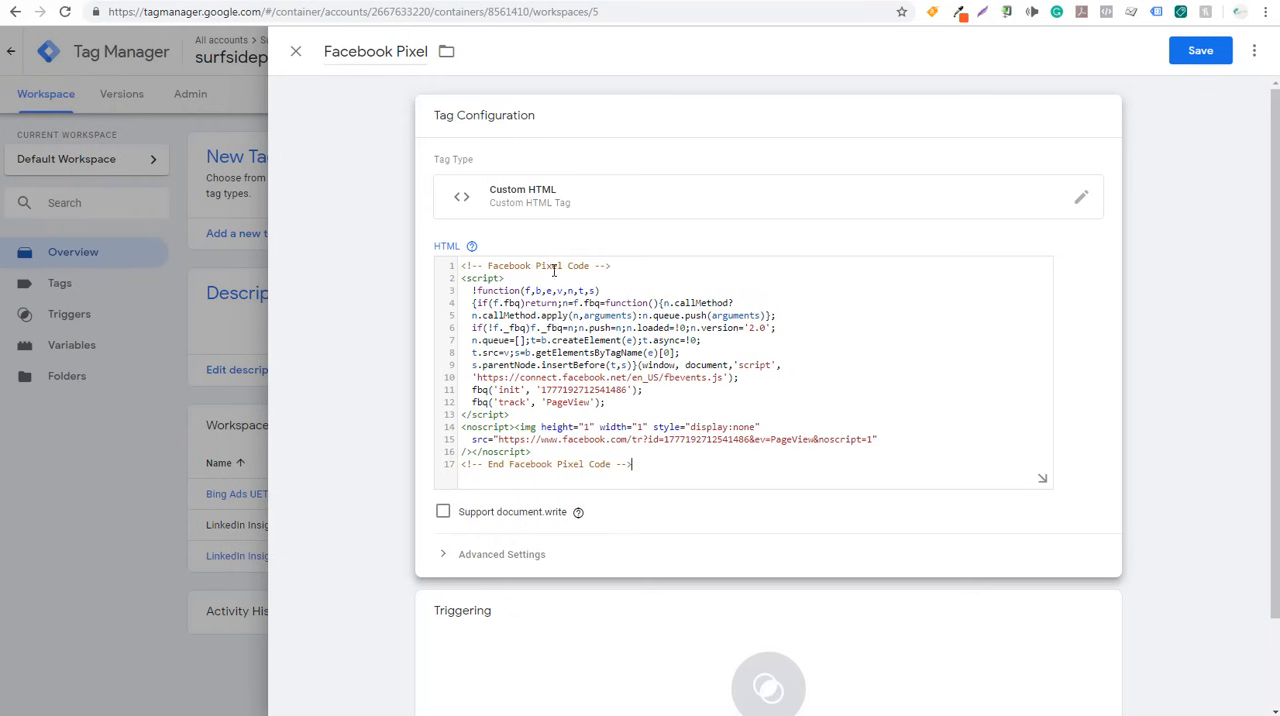
# - Assign the All Pages trigger to the Facebook Pixel tag and save the tag
pyautogui.scroll(-1, 420, 337)
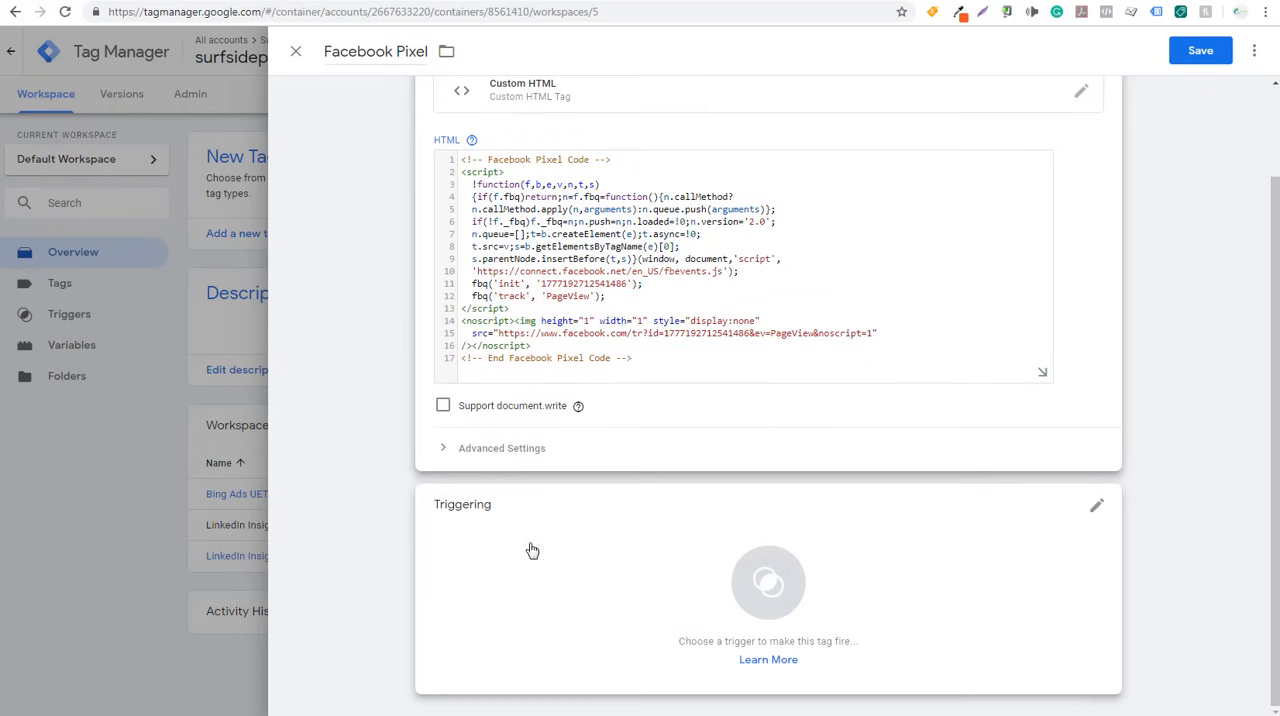
pyautogui.click(666, 563)
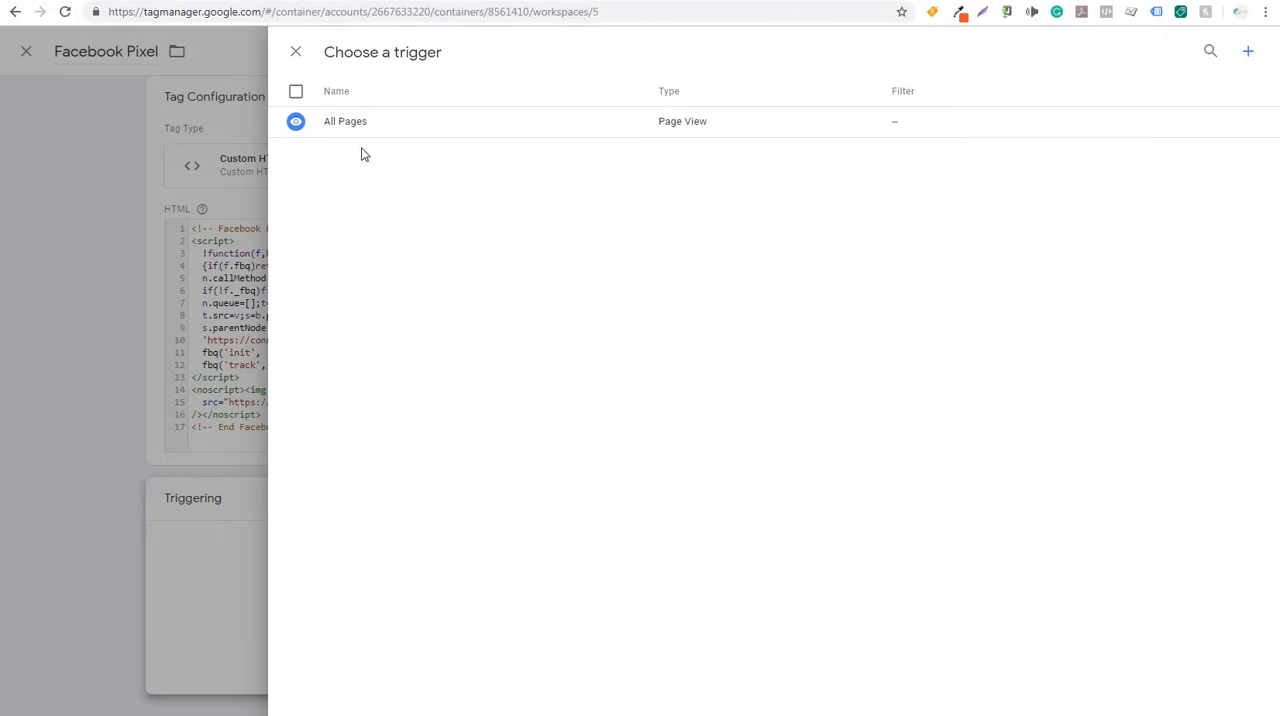
pyautogui.click(296, 92)
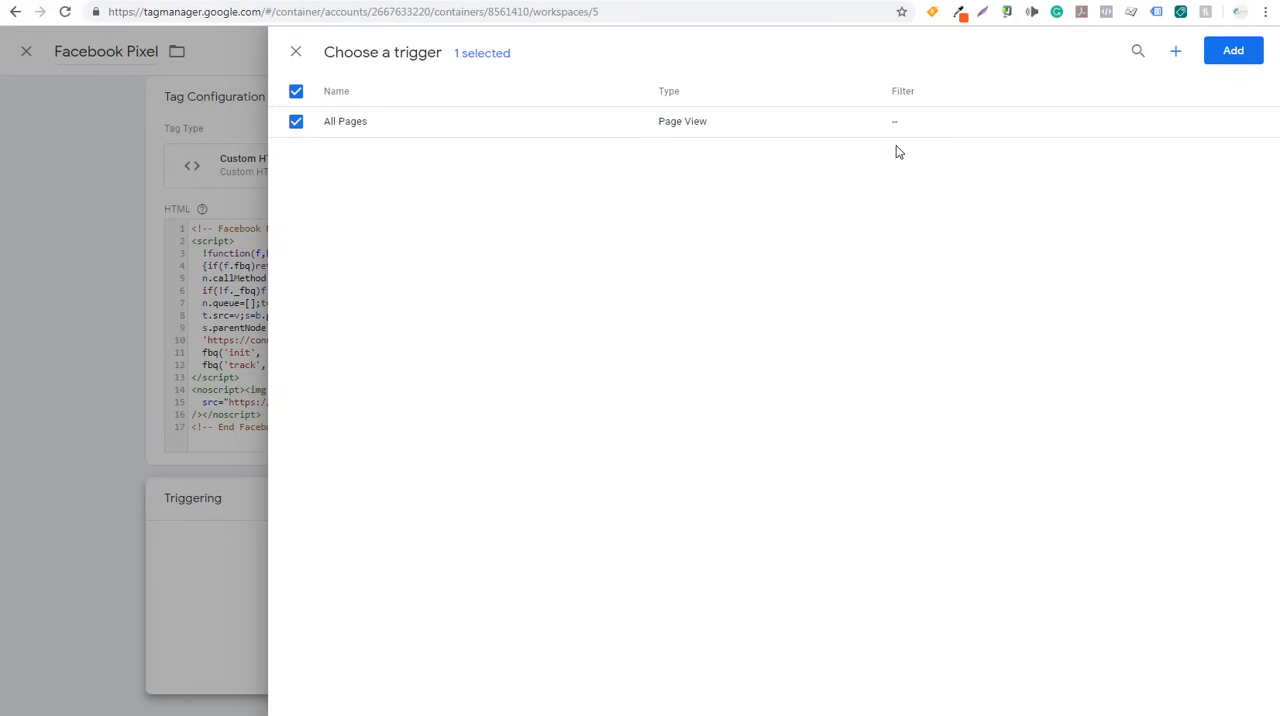
pyautogui.click(1234, 52)
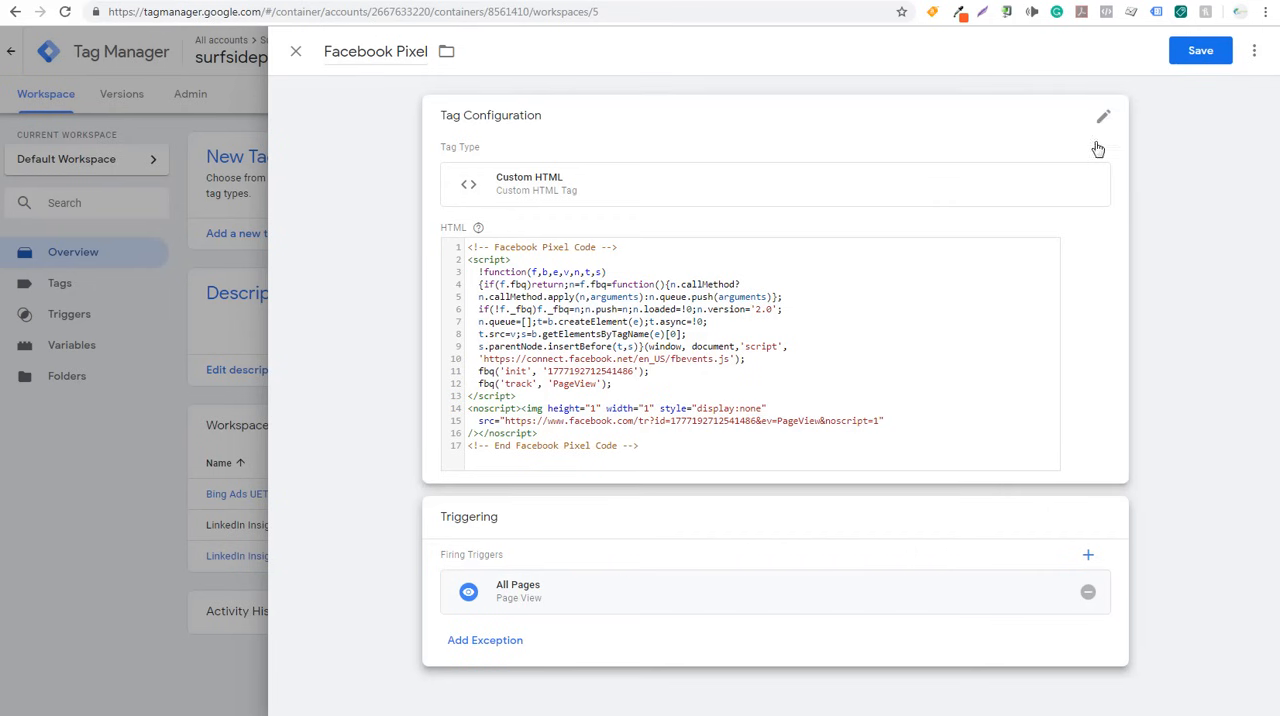
pyautogui.click(1208, 54)
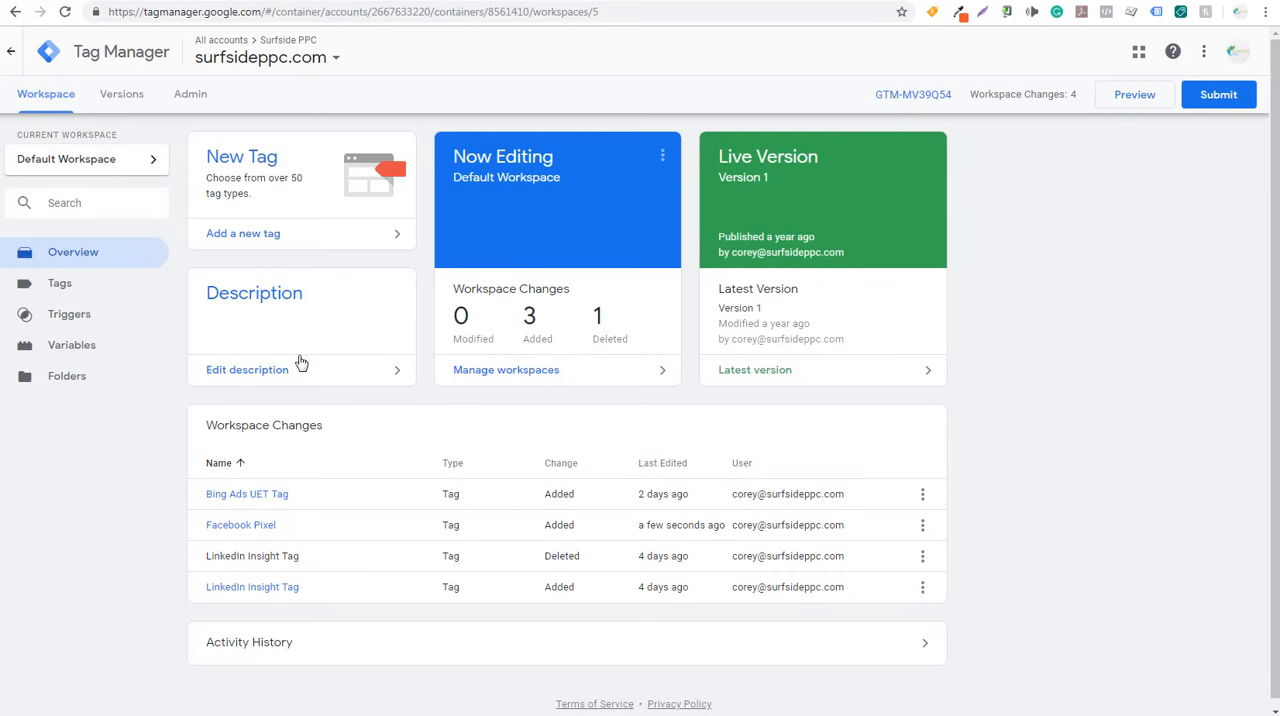
# - Return to Facebook Events Manager, close the pixel installation instructions and start a new custom conversion
pyautogui.click(203, 1)
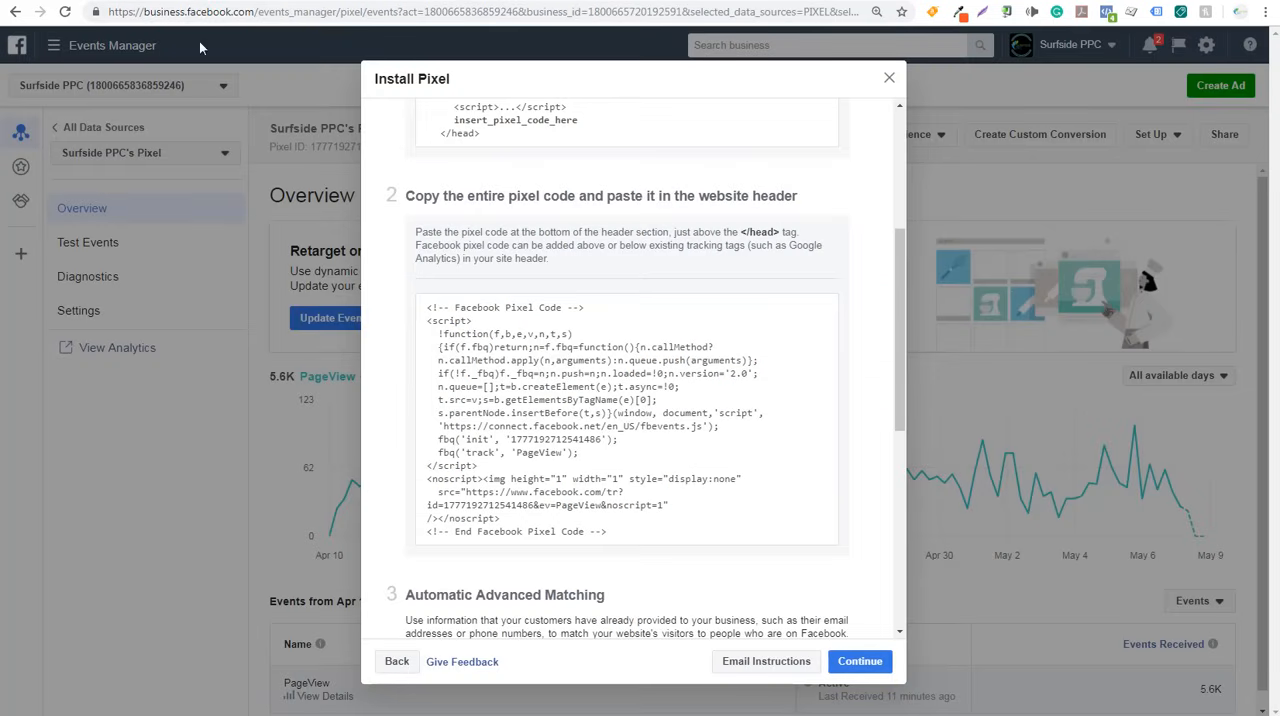
pyautogui.click(890, 79)
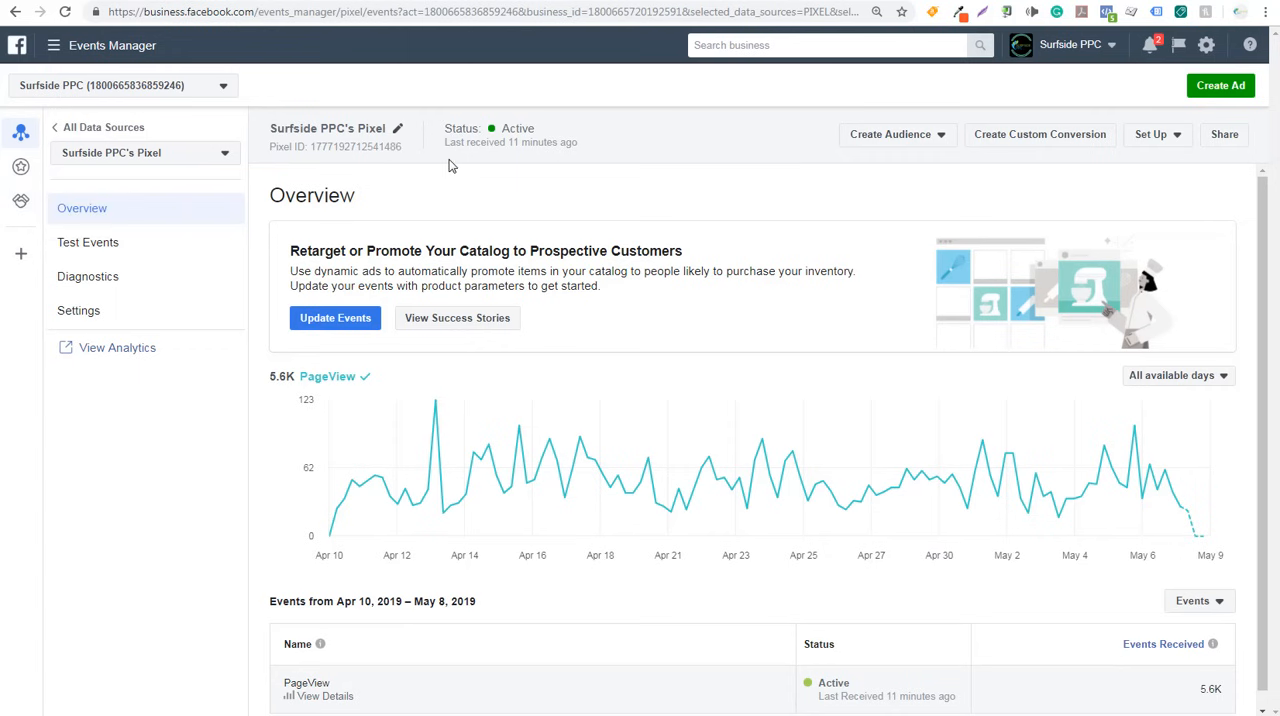
pyautogui.click(1003, 138)
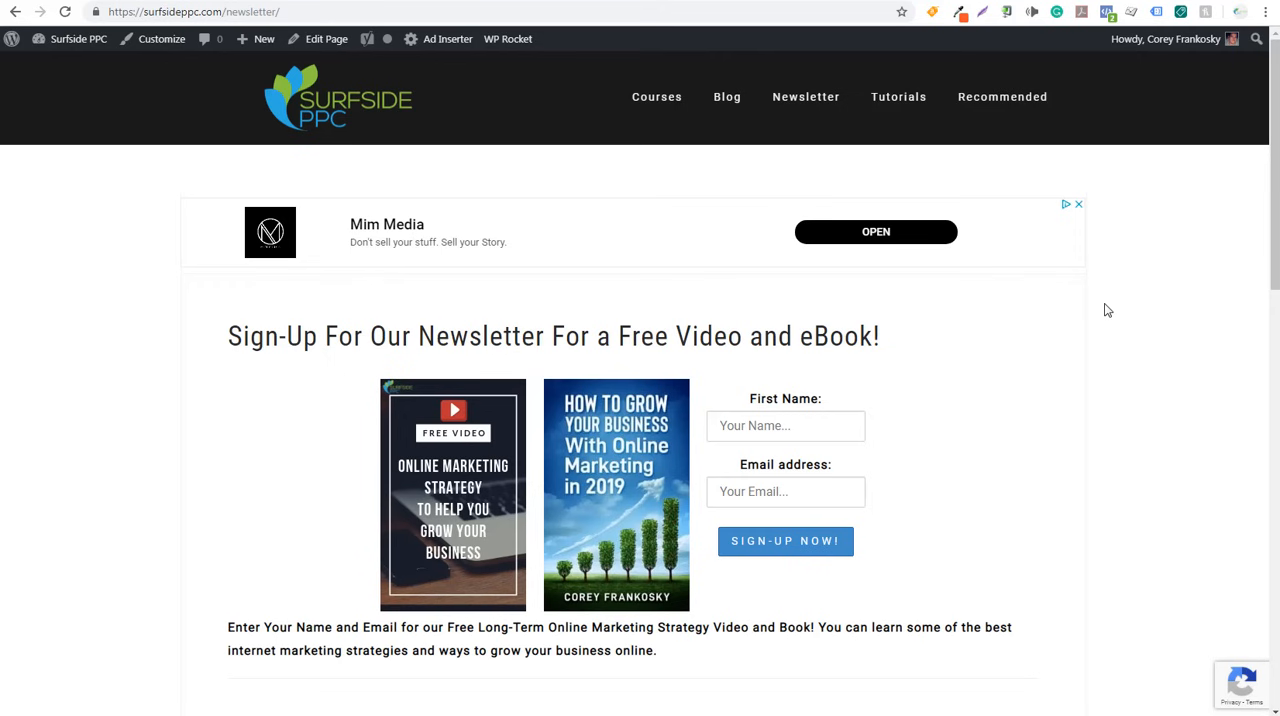
# - On the Surfside PPC newsletter page, enter a sample first name and email address and submit the sign-up form
pyautogui.scroll(-2, 1206, 326)
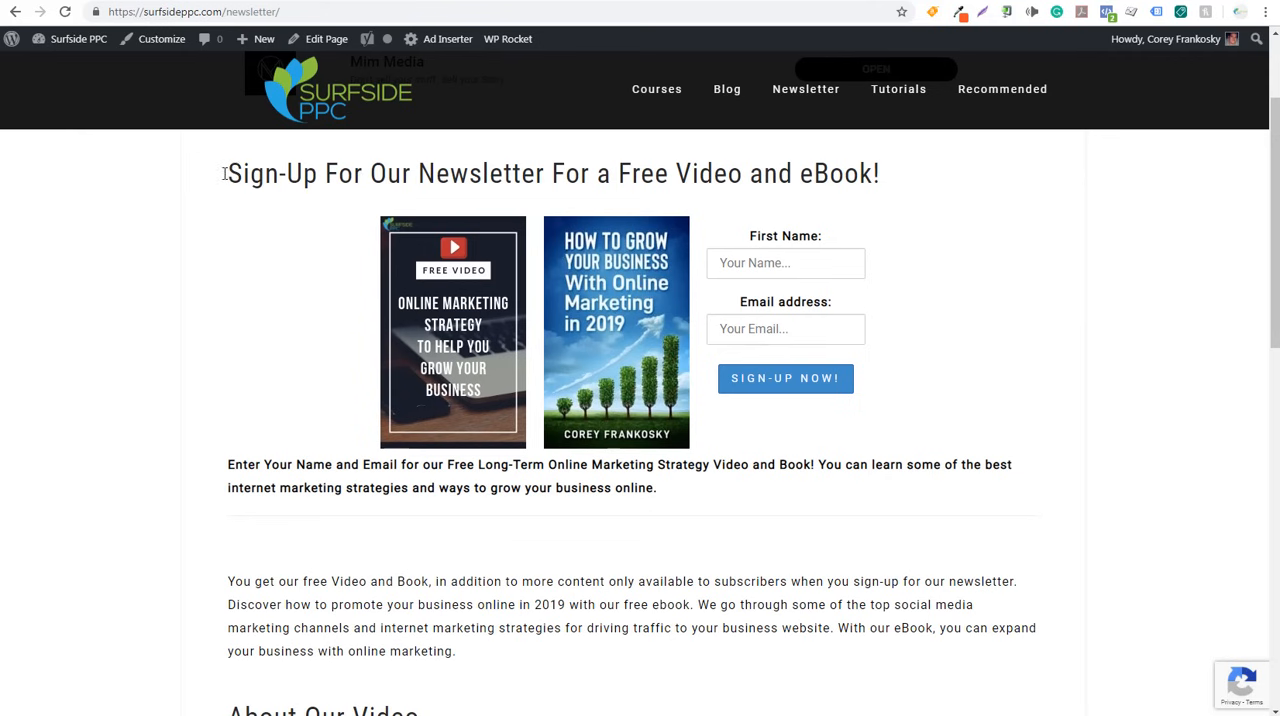
pyautogui.moveTo(243, 175); pyautogui.dragTo(536, 175)
pyautogui.click(640, 175)
pyautogui.click(812, 260)
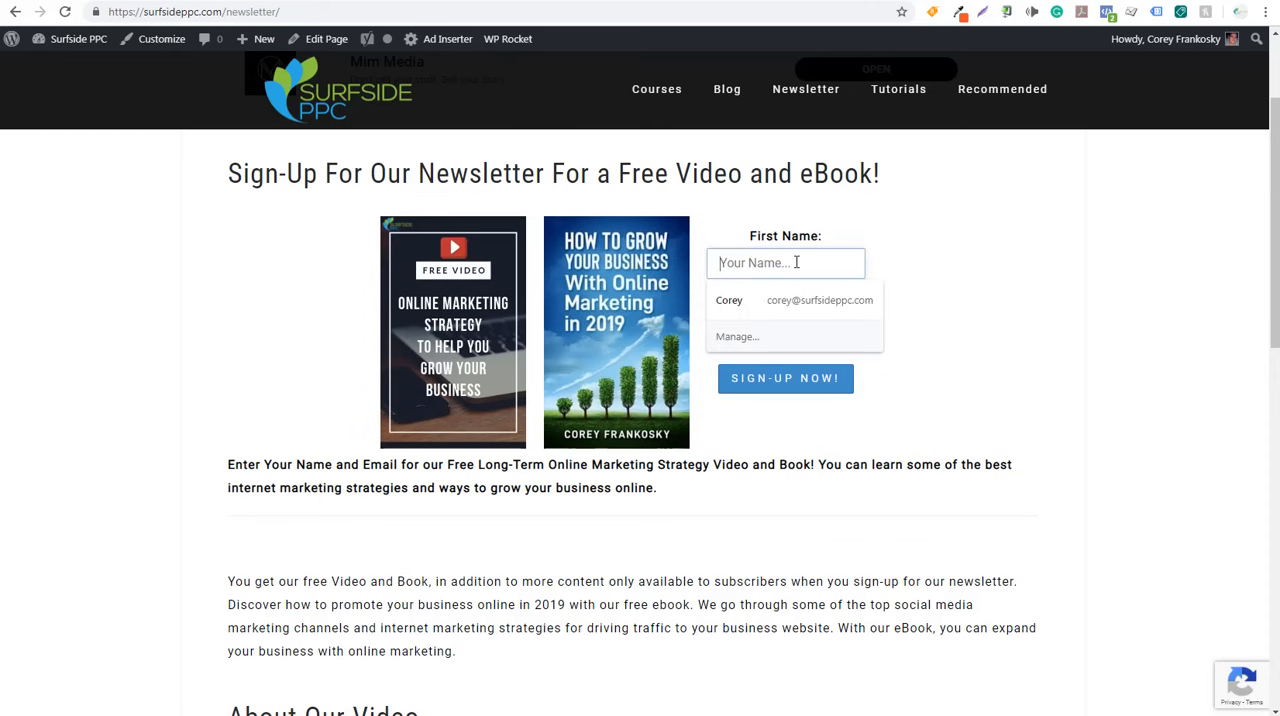
pyautogui.click(780, 295)
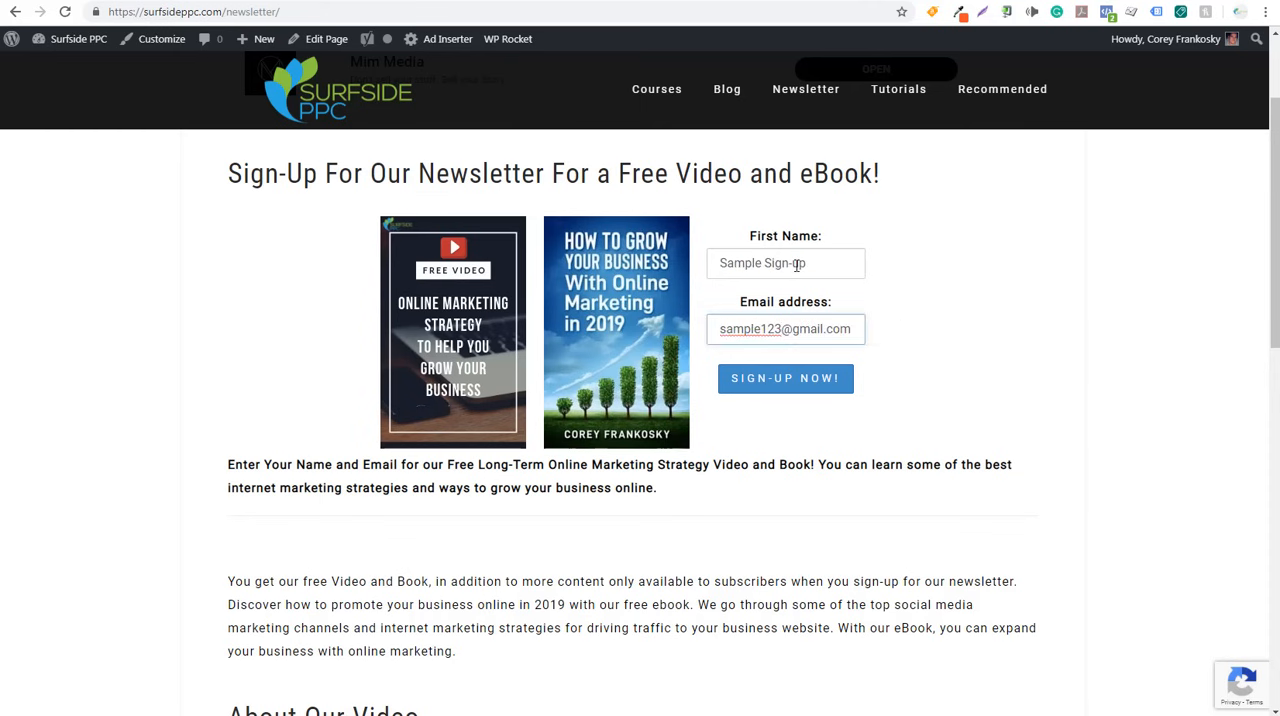
pyautogui.click(778, 316)
pyautogui.click(790, 385)
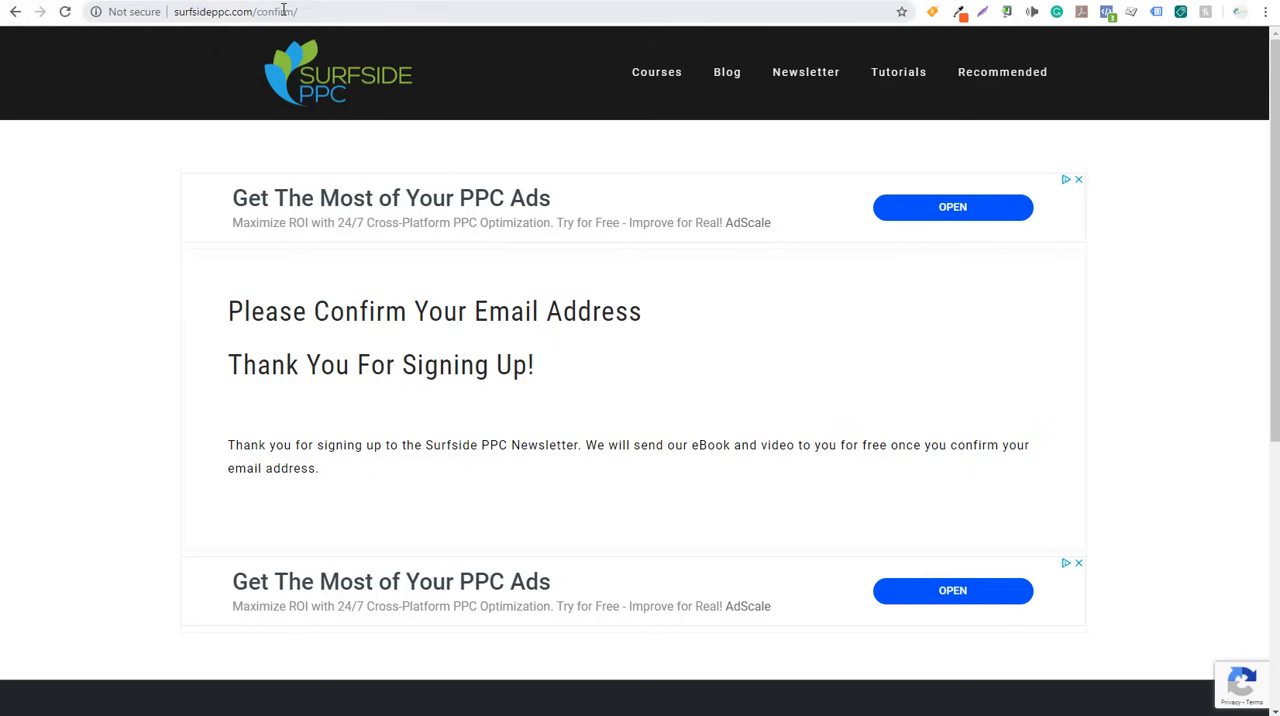
# - Enter "confirm" from the thank-you page's address as the custom conversion's URL keyword and set the rule's condition to equals
pyautogui.moveTo(294, 11); pyautogui.dragTo(258, 12)
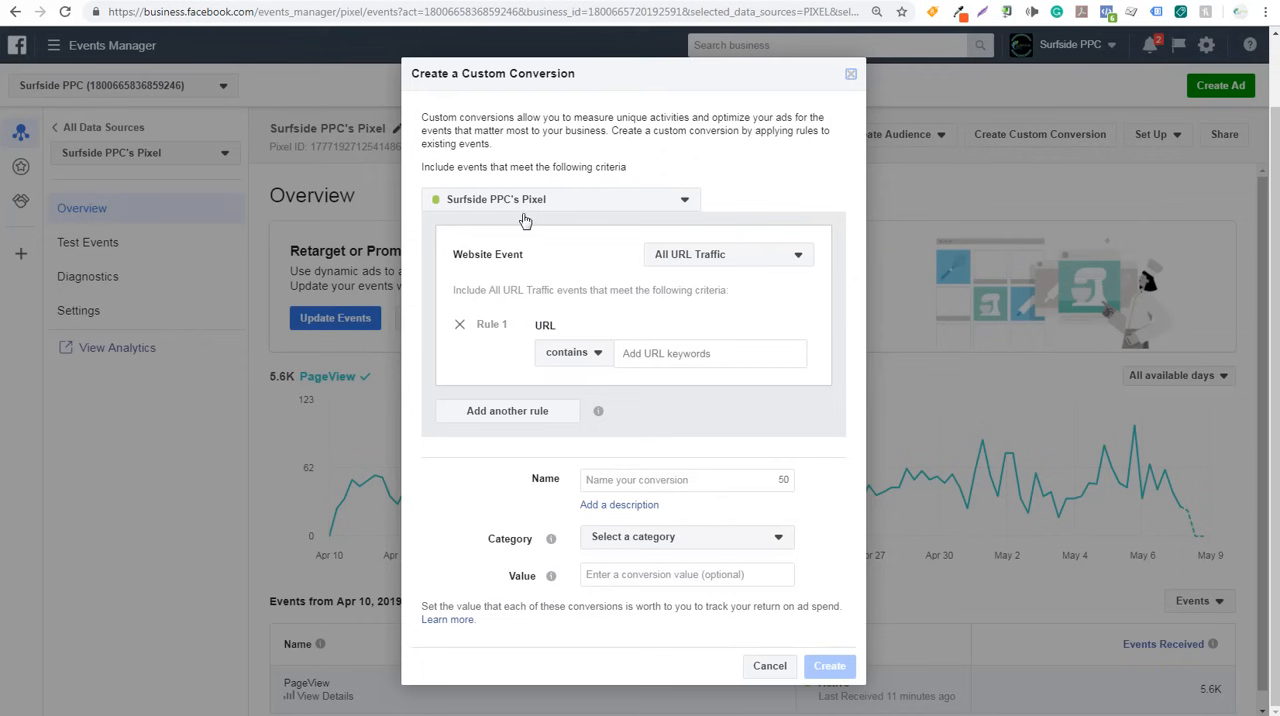
pyautogui.click(647, 354)
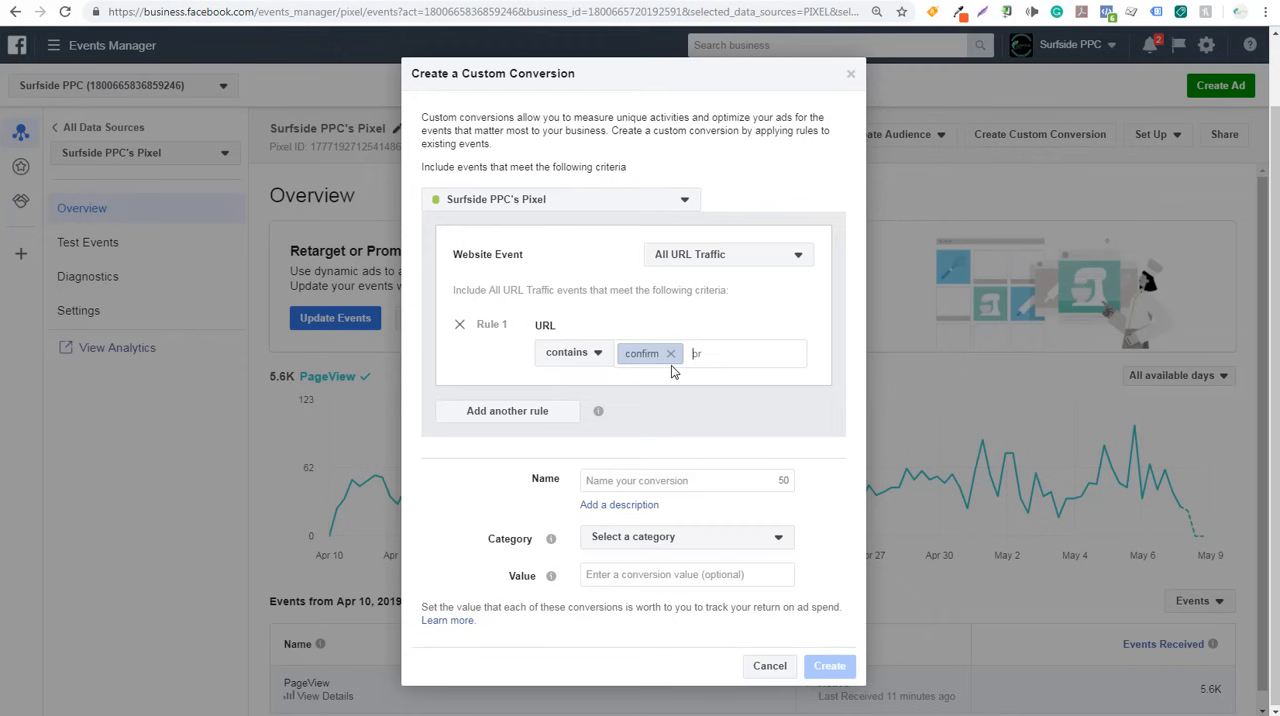
pyautogui.click(599, 358)
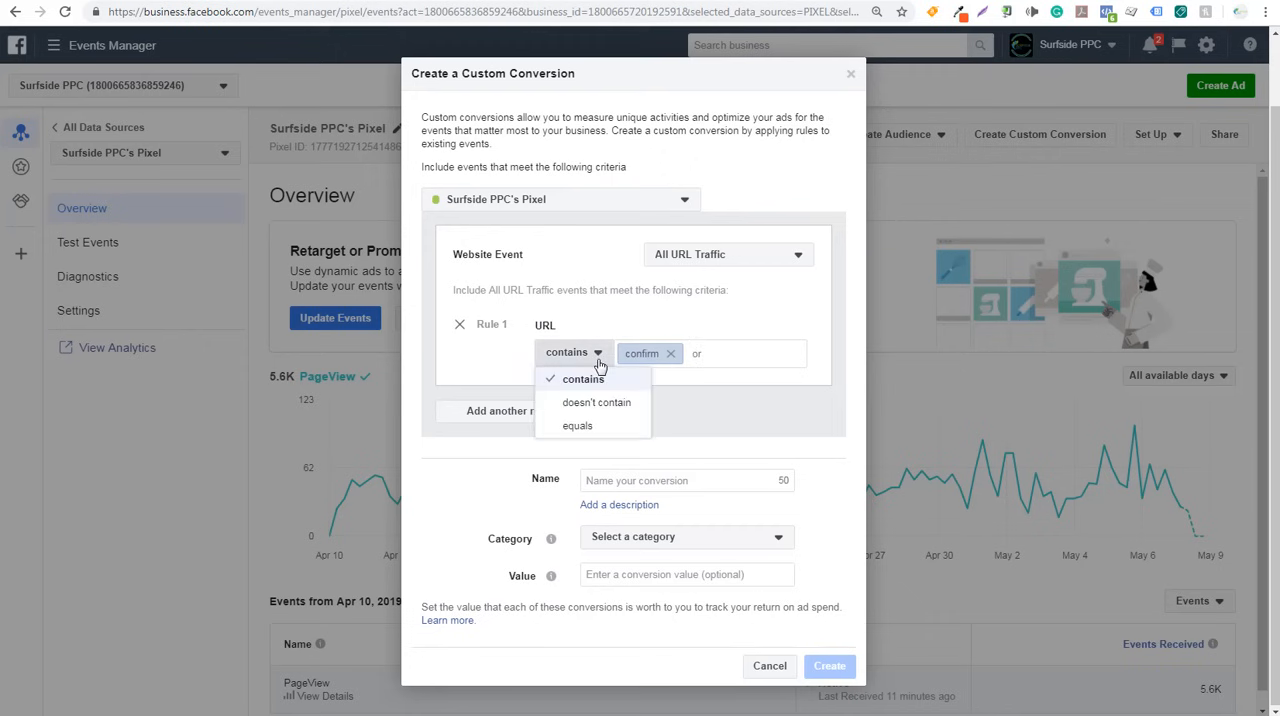
pyautogui.click(585, 428)
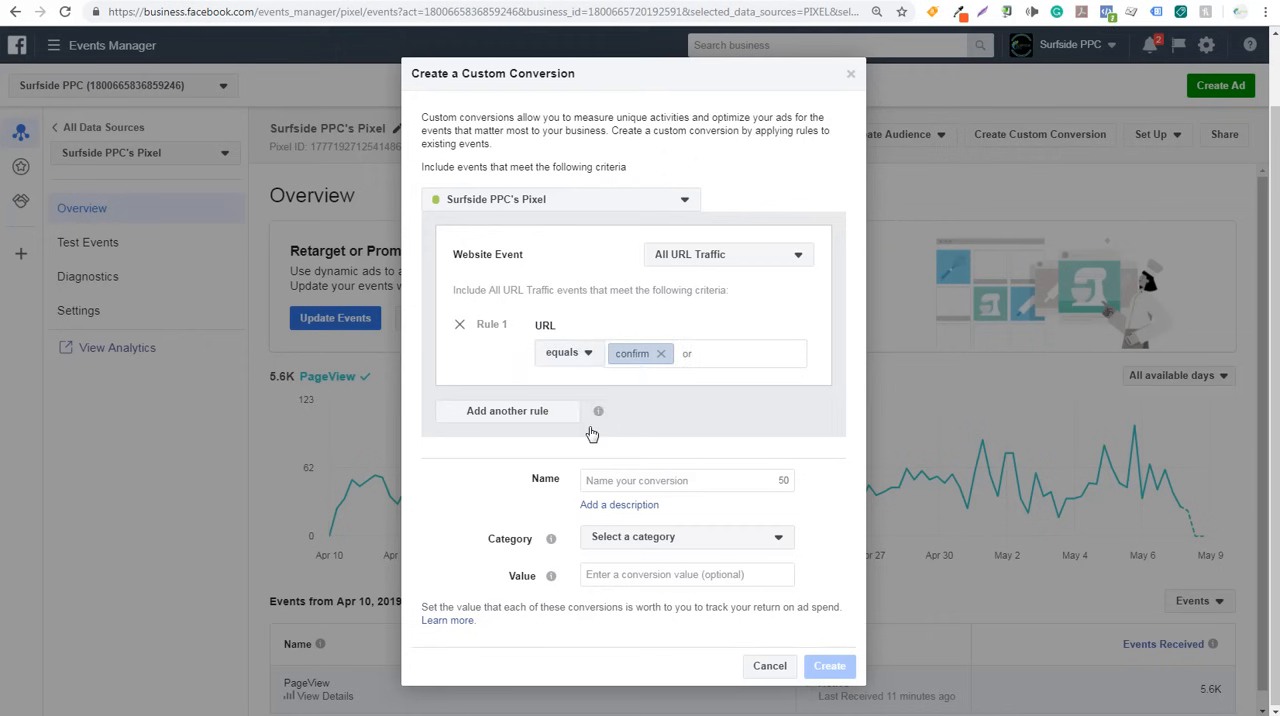
pyautogui.click(1032, 0)
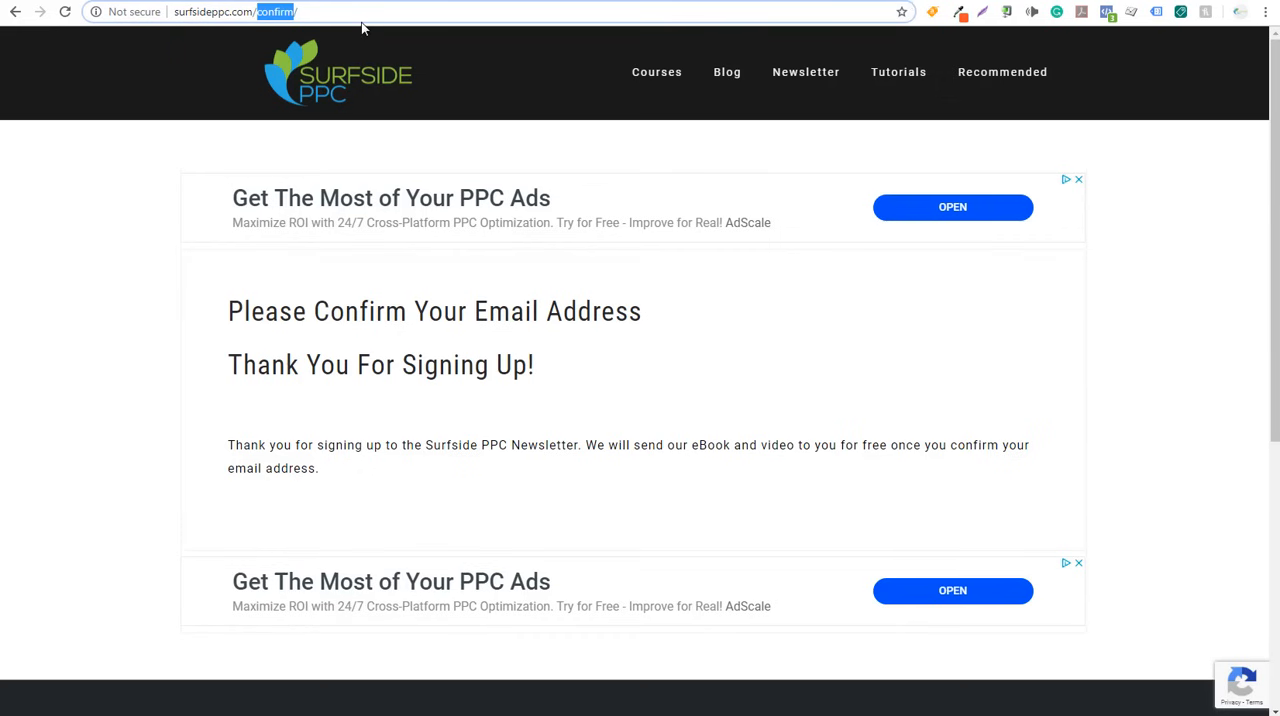
pyautogui.tripleClick(366, 20)
pyautogui.hotkey('ctrl', 'c')
pyautogui.click(290, 0)
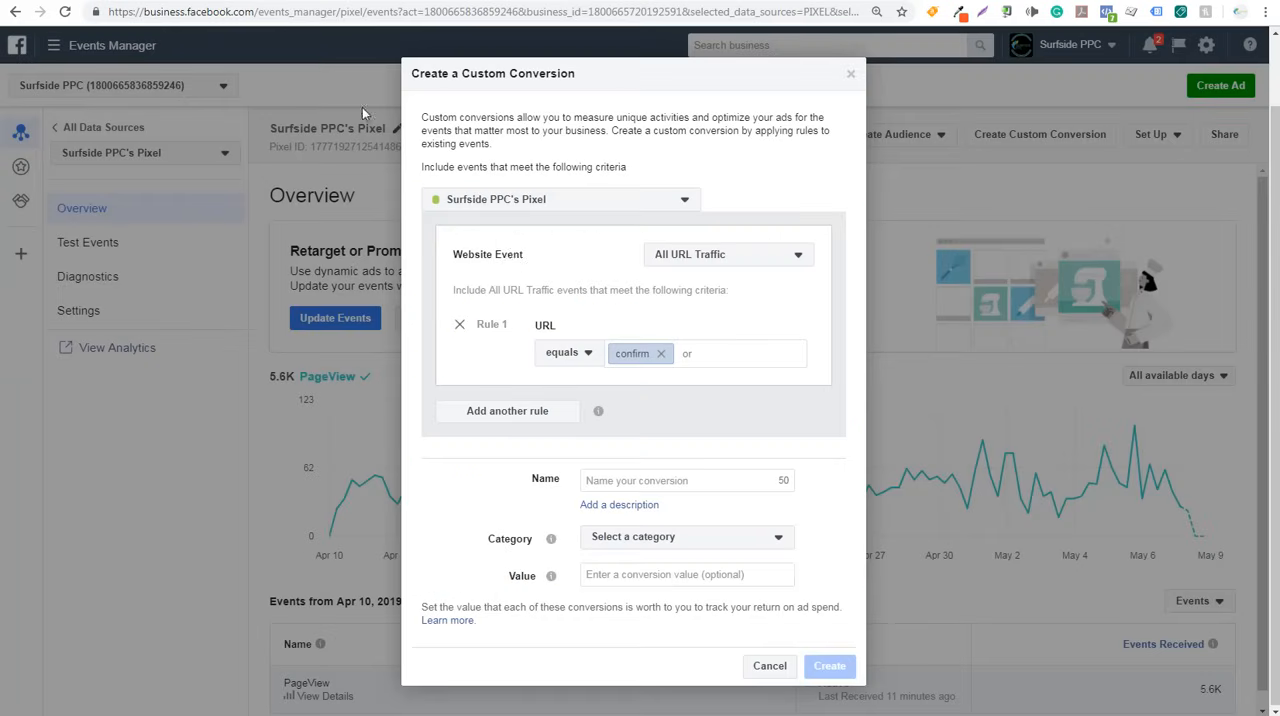
pyautogui.click(705, 353)
pyautogui.hotkey('ctrl', 'v')
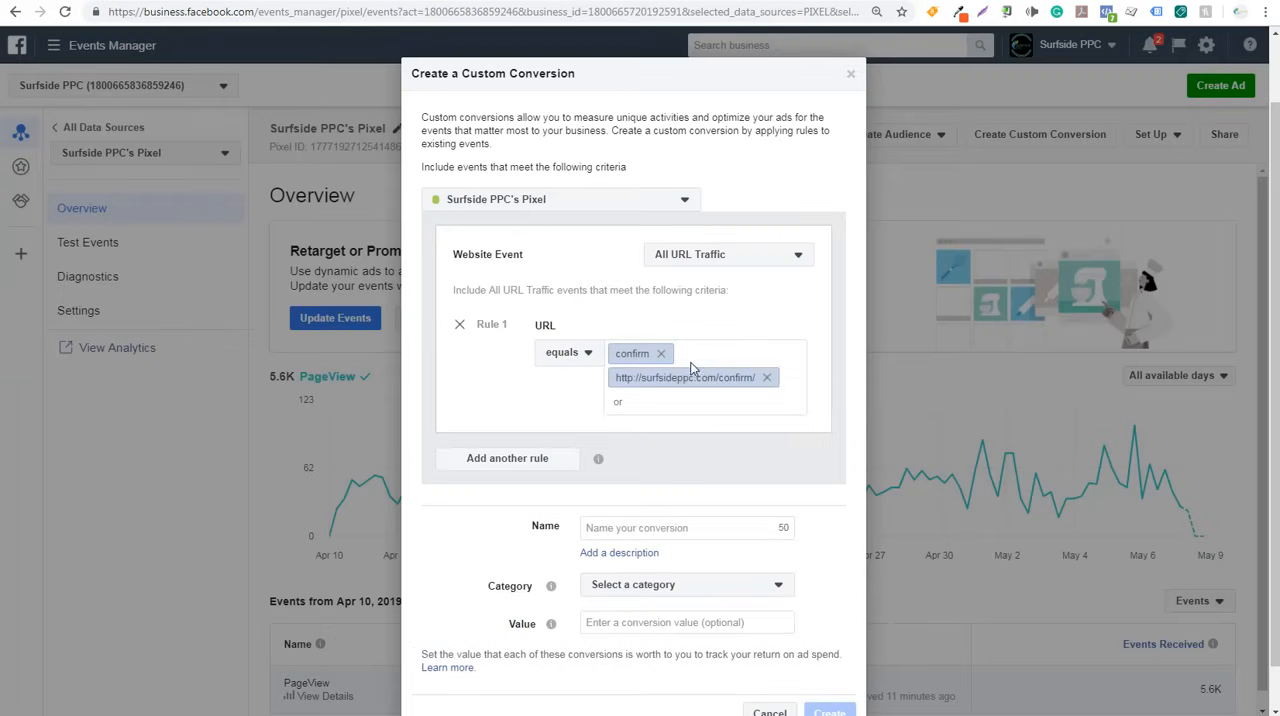
pyautogui.click(661, 353)
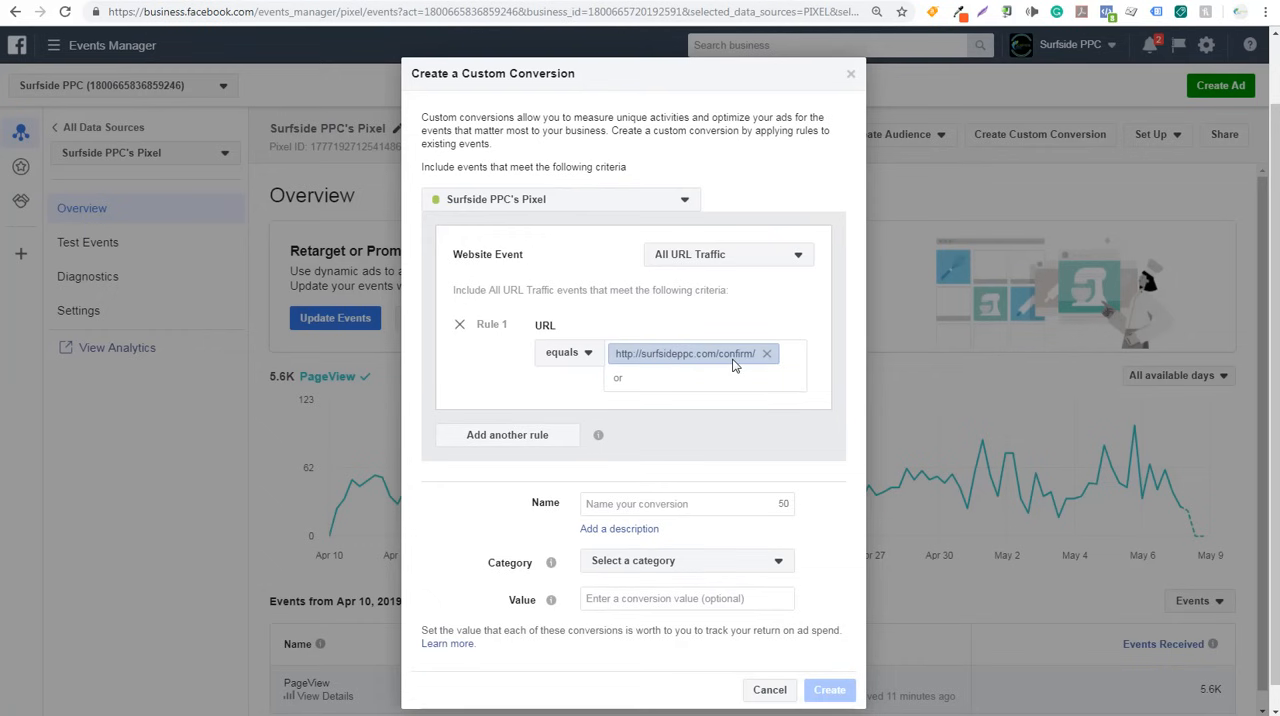
pyautogui.click(543, 437)
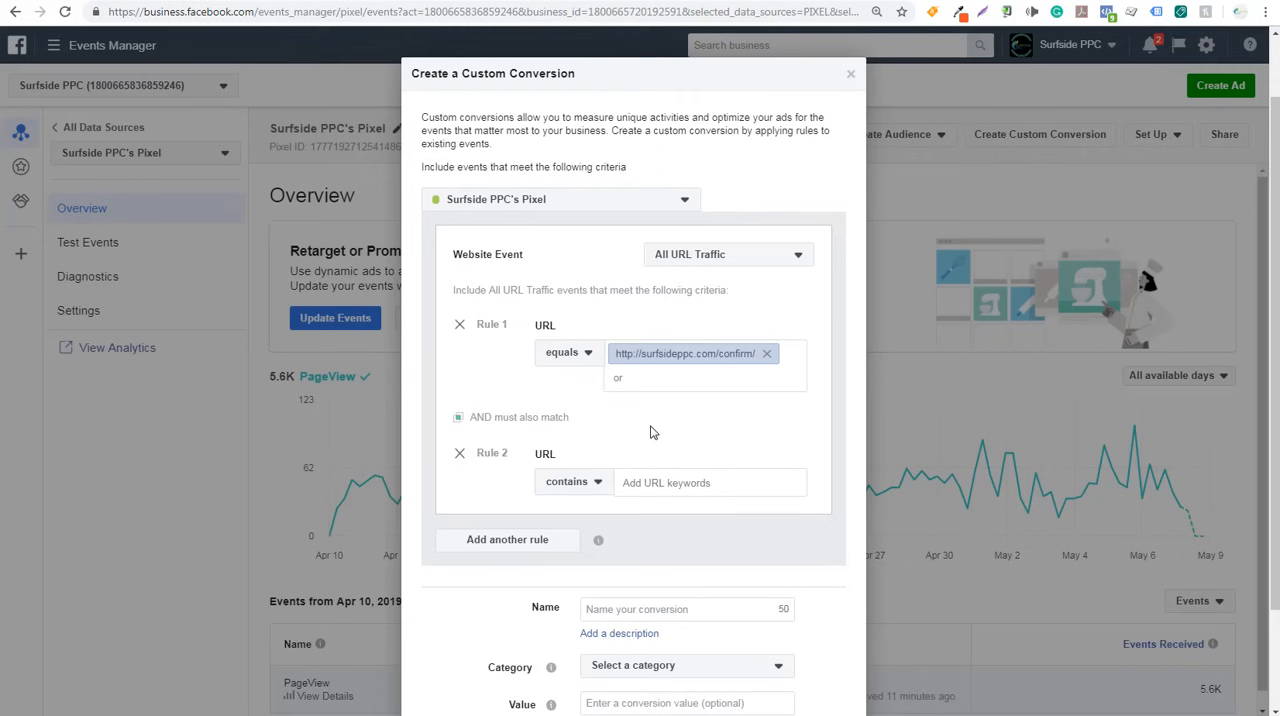
pyautogui.click(459, 454)
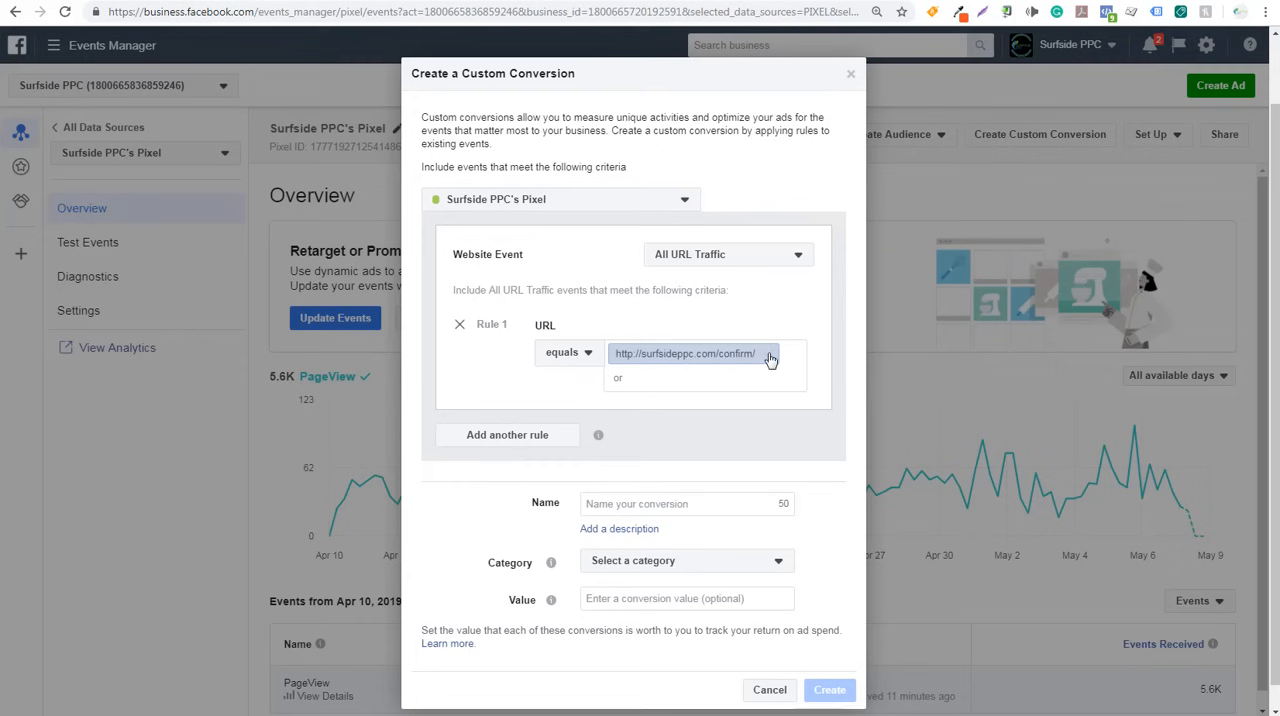
# - Remove the full address from Rule 1, set its condition to contains and enter the URL keyword "confirm"
pyautogui.click(770, 359)
pyautogui.click(566, 353)
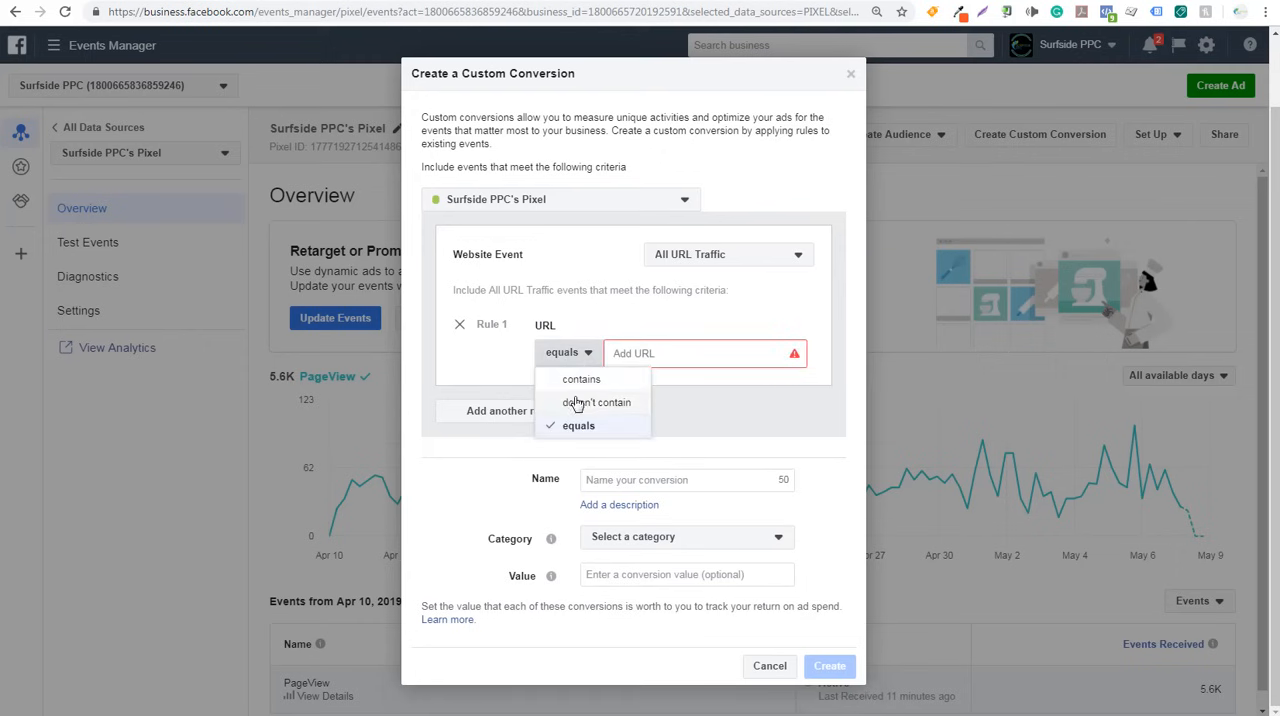
pyautogui.click(584, 382)
pyautogui.click(648, 360)
pyautogui.write('confirm')
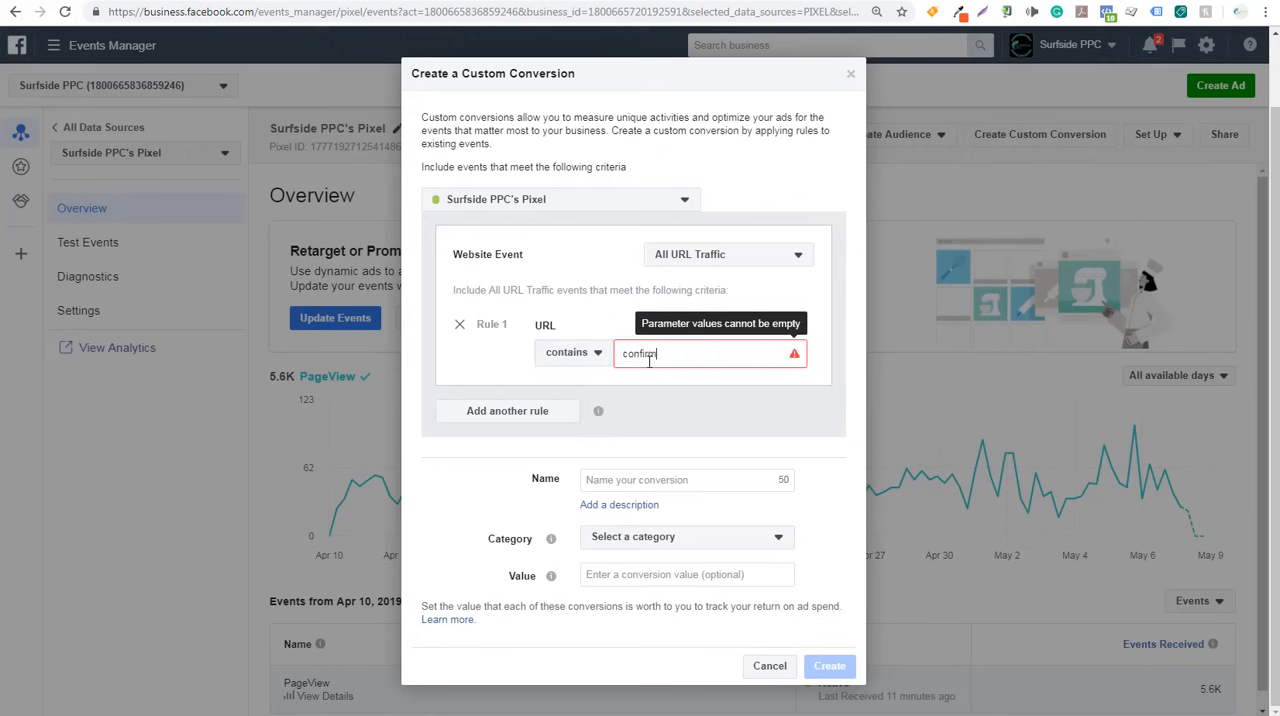
# - Confirm the URL keyword "confirm" in Rule 1 and name the custom conversion "Sample Conversion For Video"
pyautogui.press('Return')
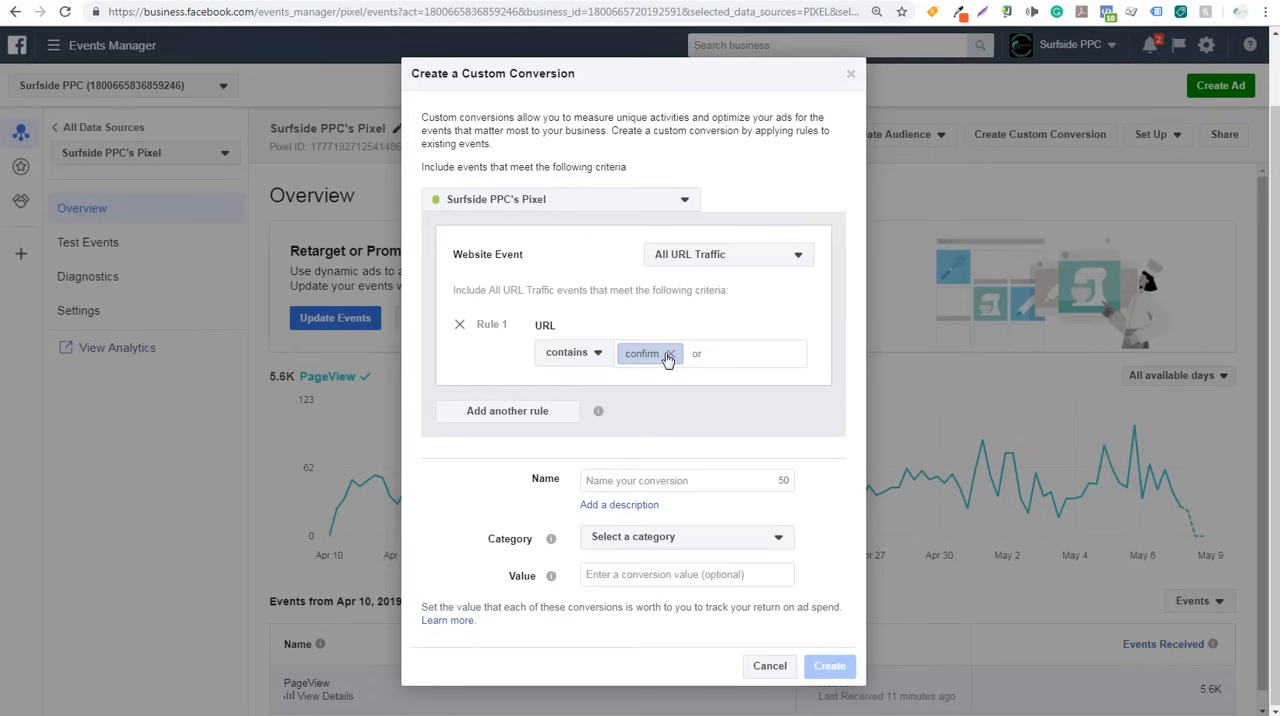
pyautogui.click(676, 480)
pyautogui.write('Sa')
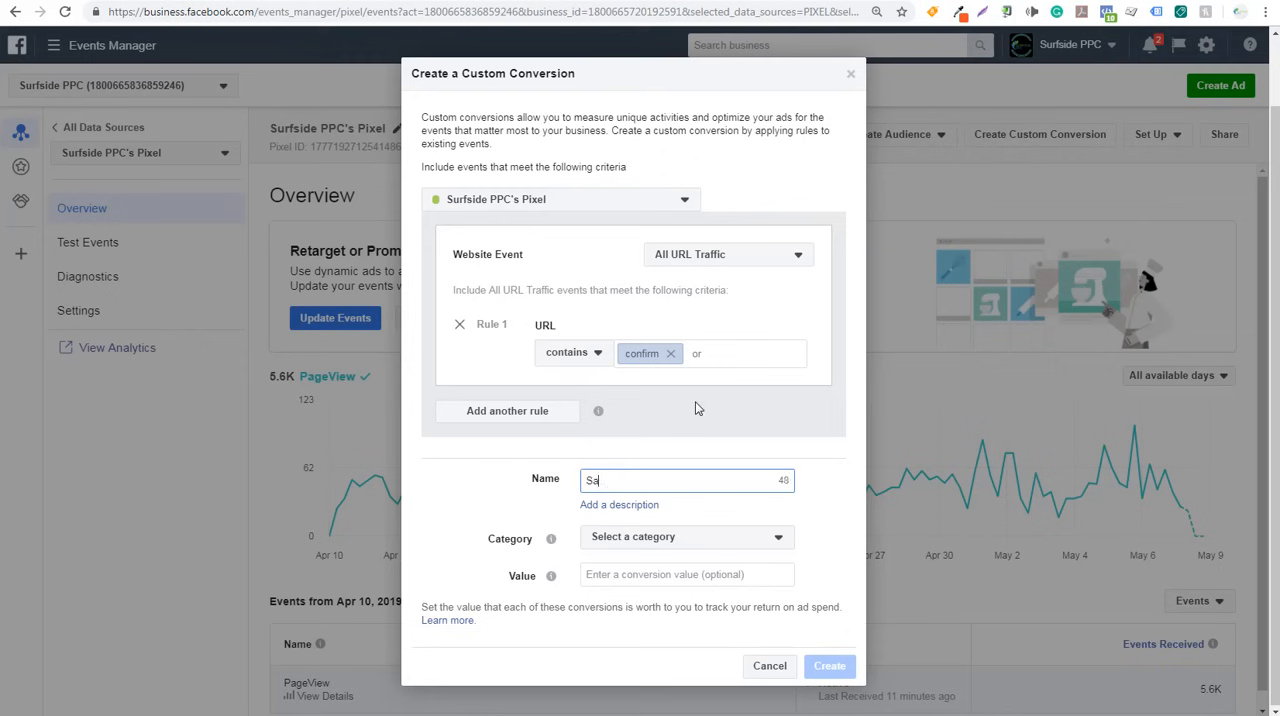
pyautogui.write('mple Conversion For Video')
# - Set the custom conversion's category to Lead
pyautogui.click(690, 540)
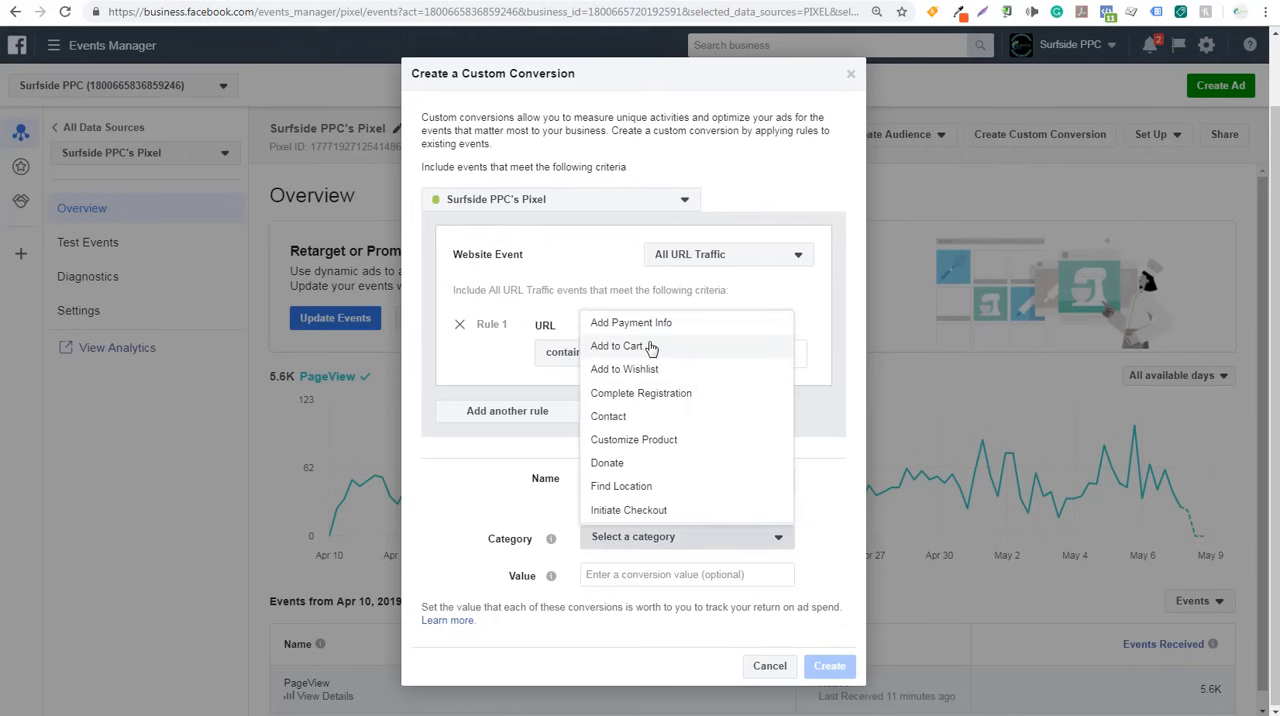
pyautogui.scroll(-2, 655, 340)
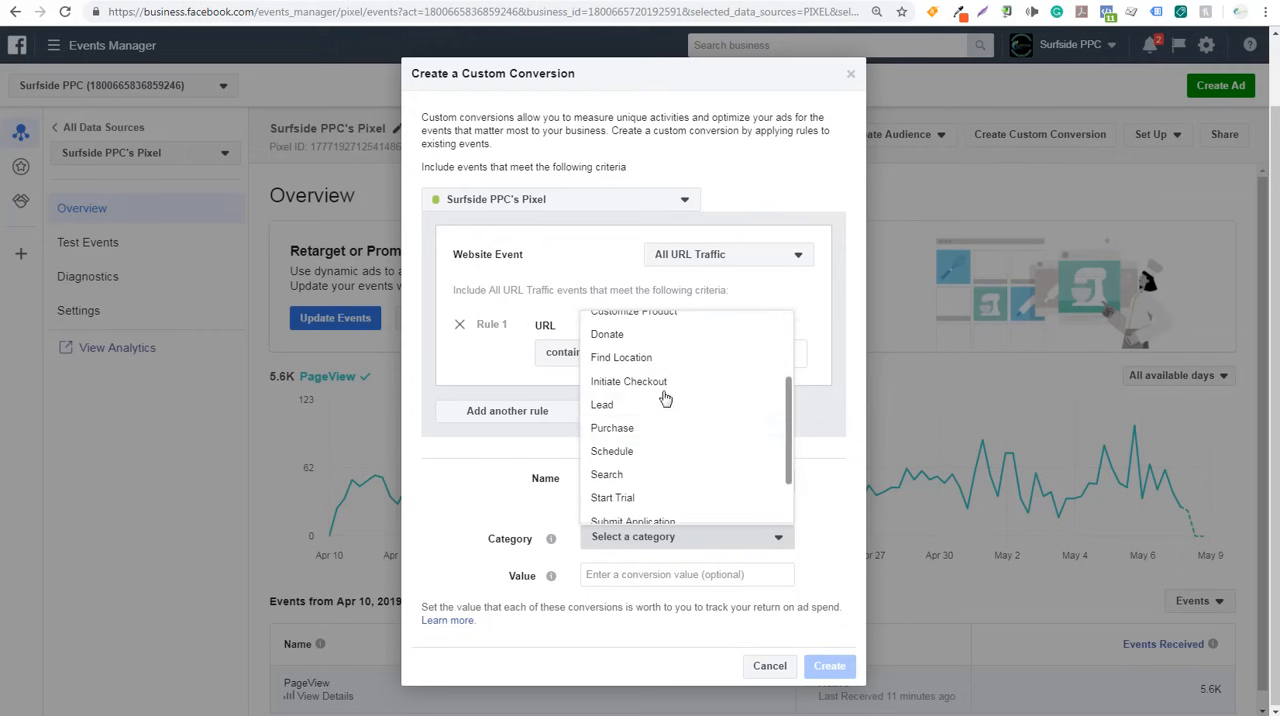
pyautogui.click(632, 437)
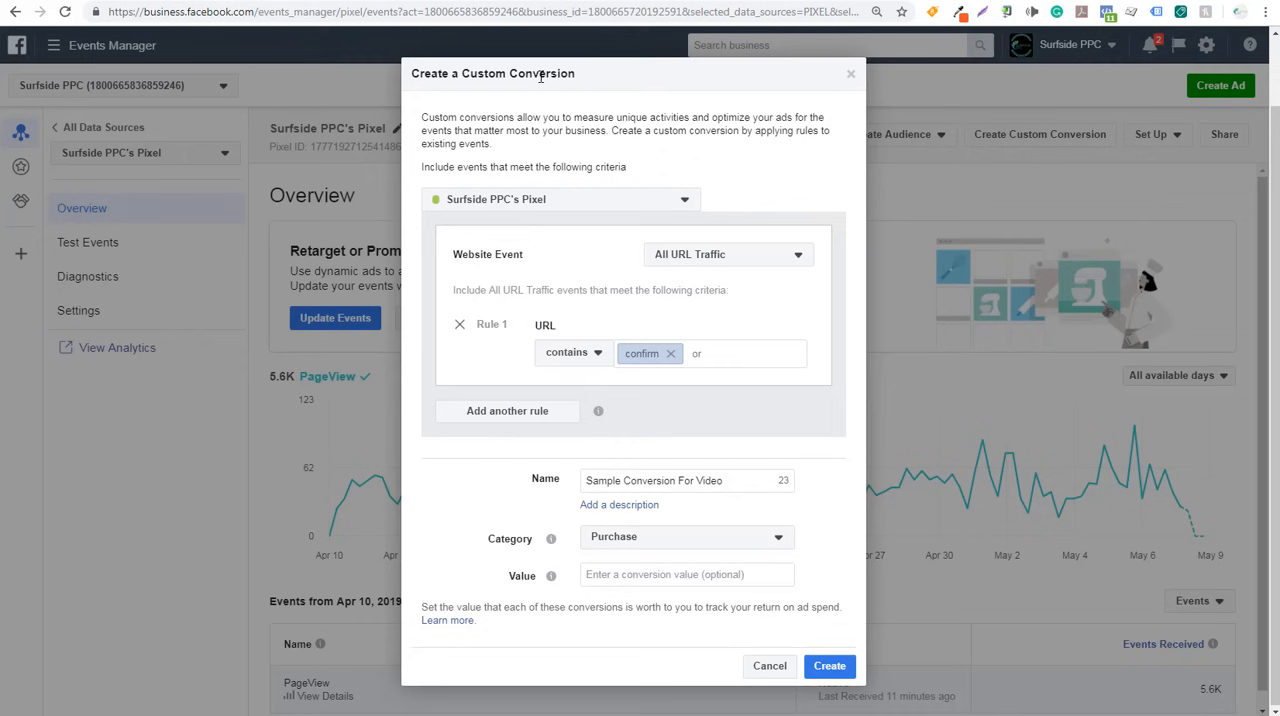
pyautogui.click(633, 538)
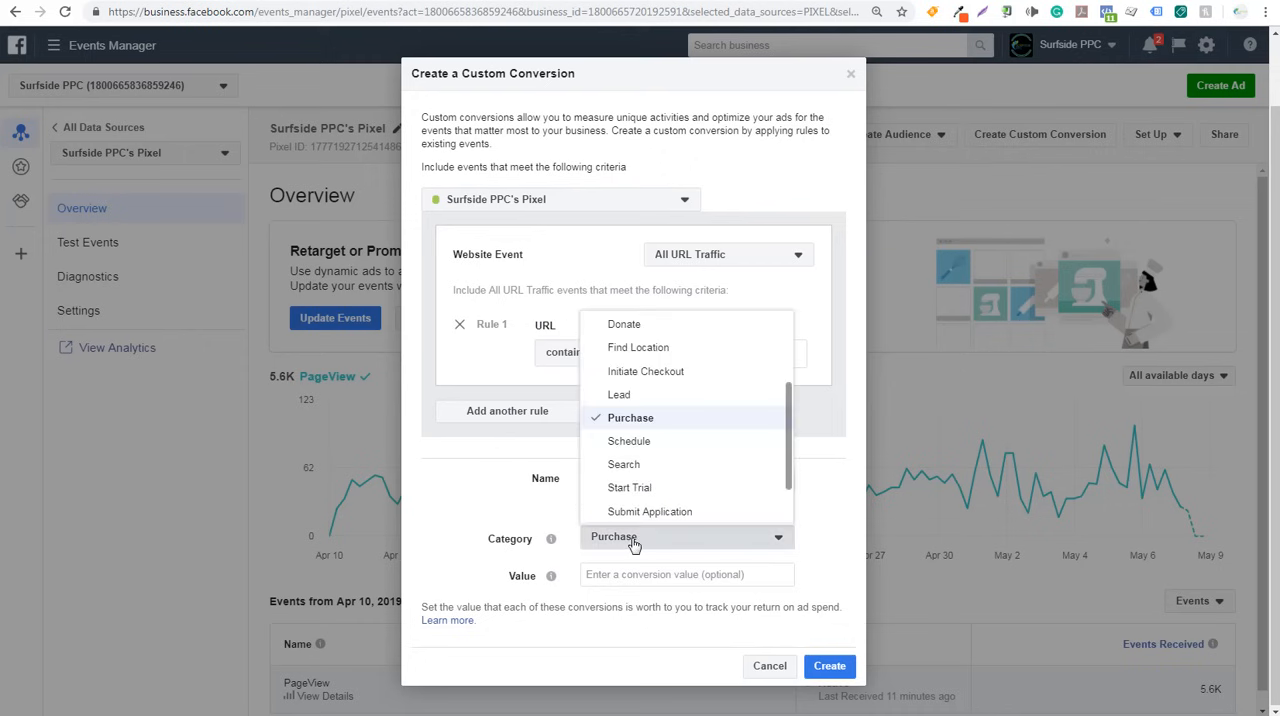
pyautogui.click(619, 395)
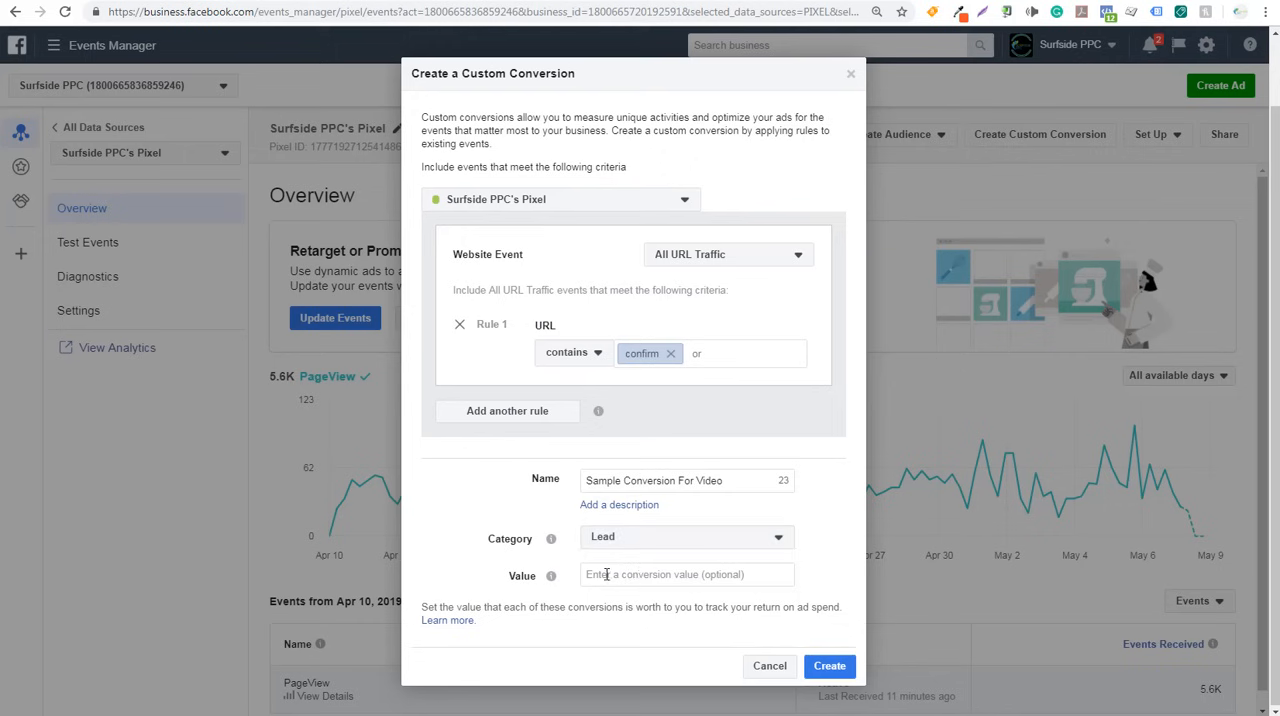
pyautogui.click(651, 574)
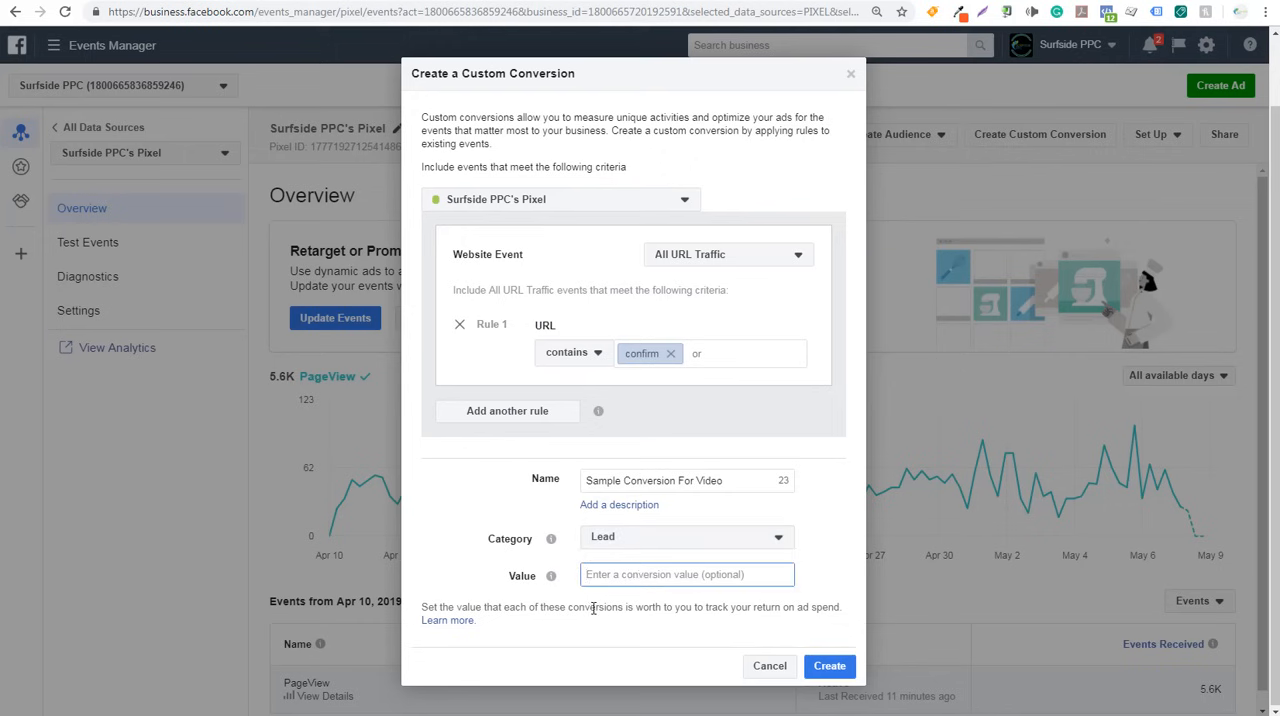
pyautogui.write('10.00')
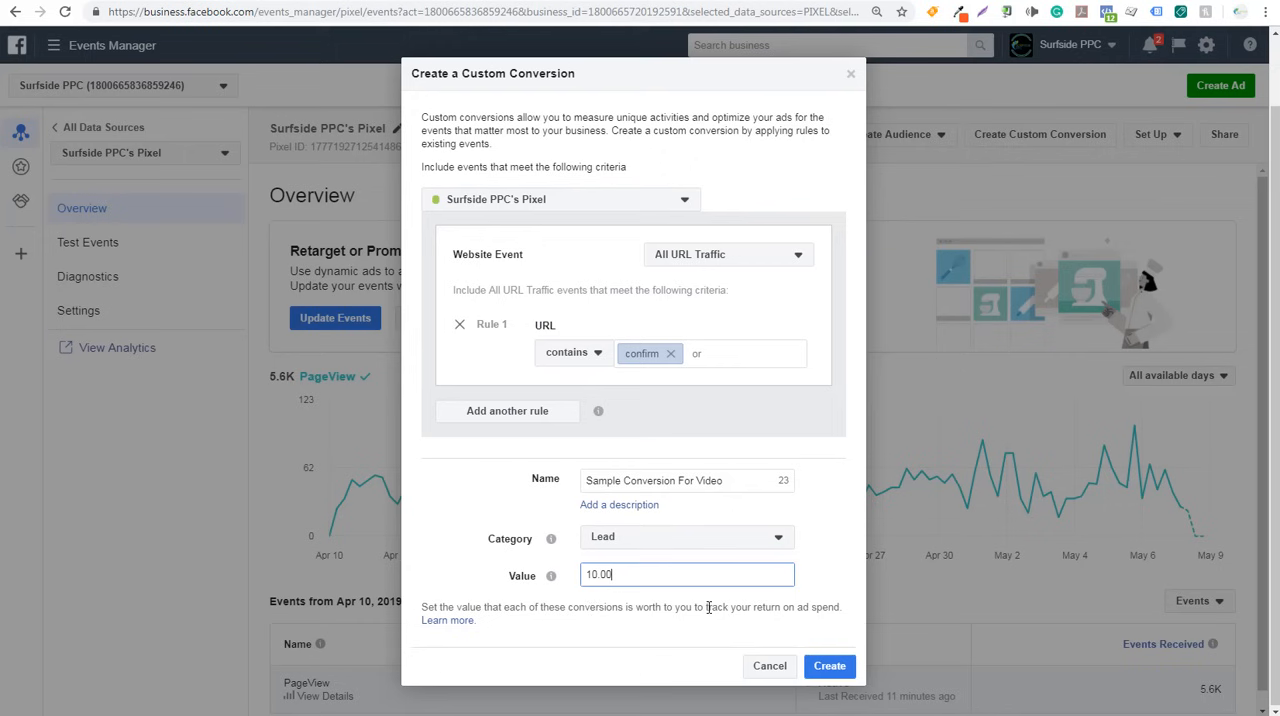
pyautogui.moveTo(707, 607); pyautogui.dragTo(817, 607)
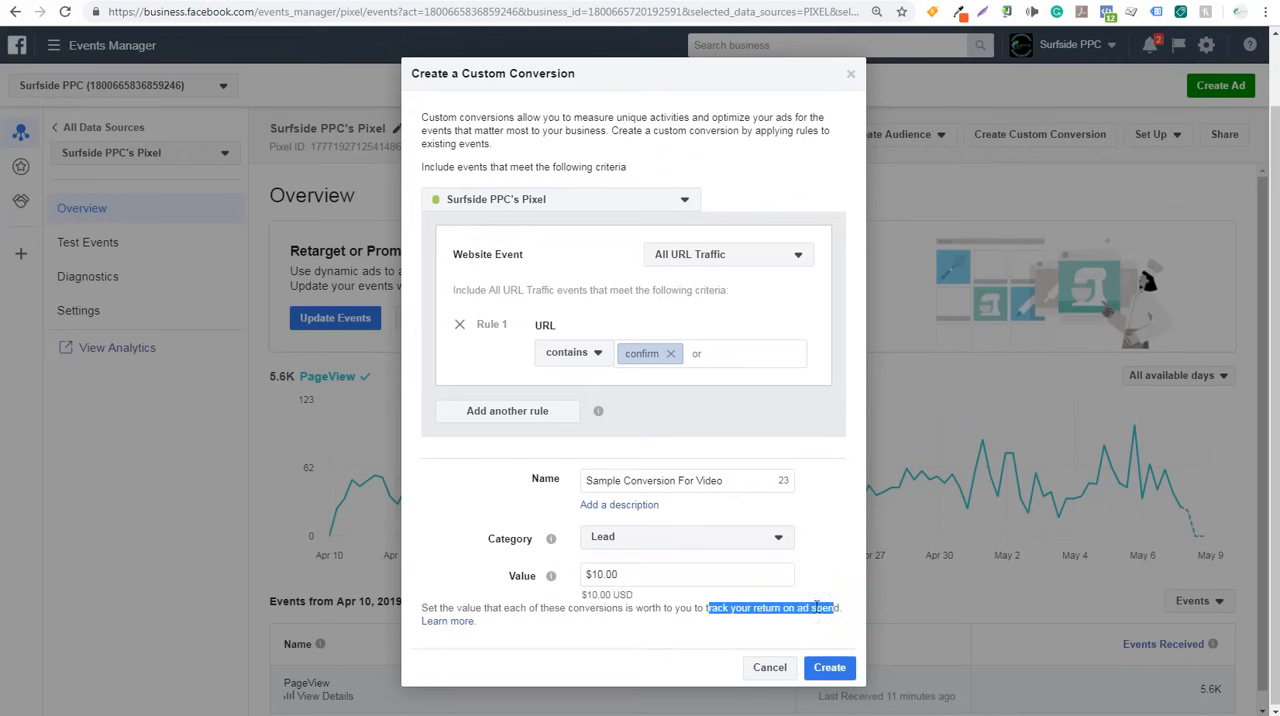
pyautogui.moveTo(670, 575); pyautogui.dragTo(558, 578)
pyautogui.moveTo(557, 578)
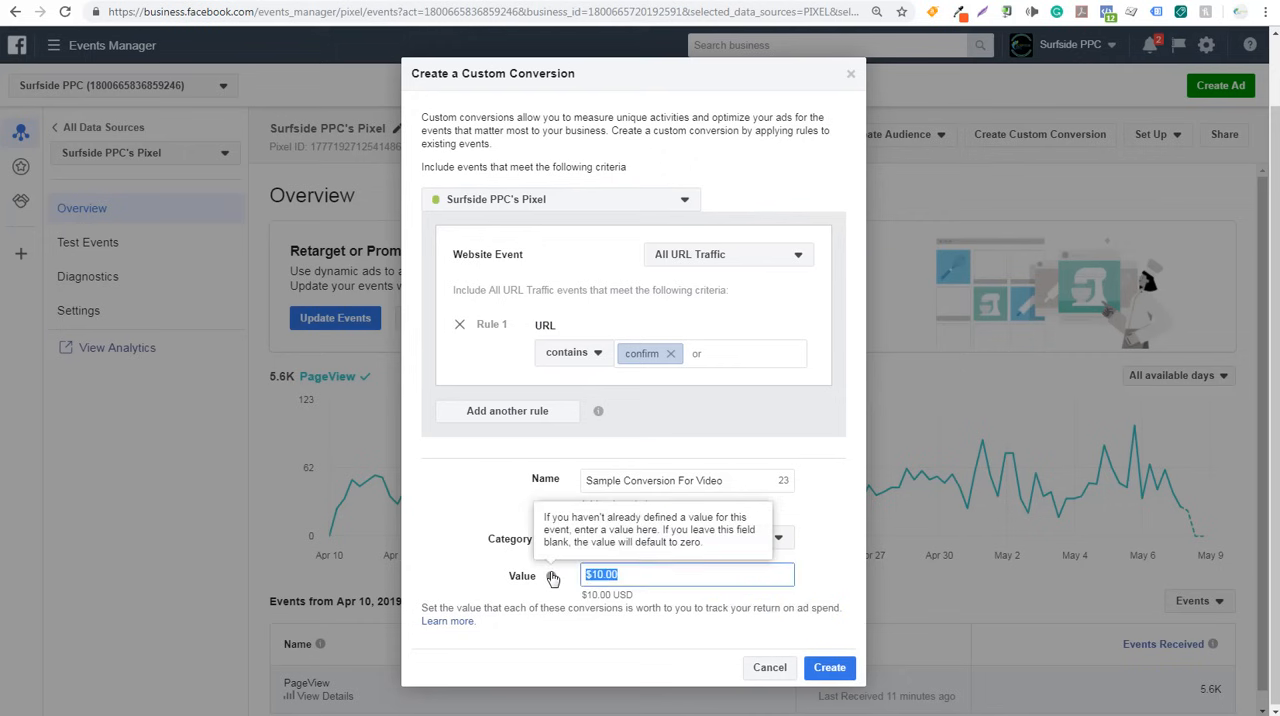
pyautogui.press('BackSpace')
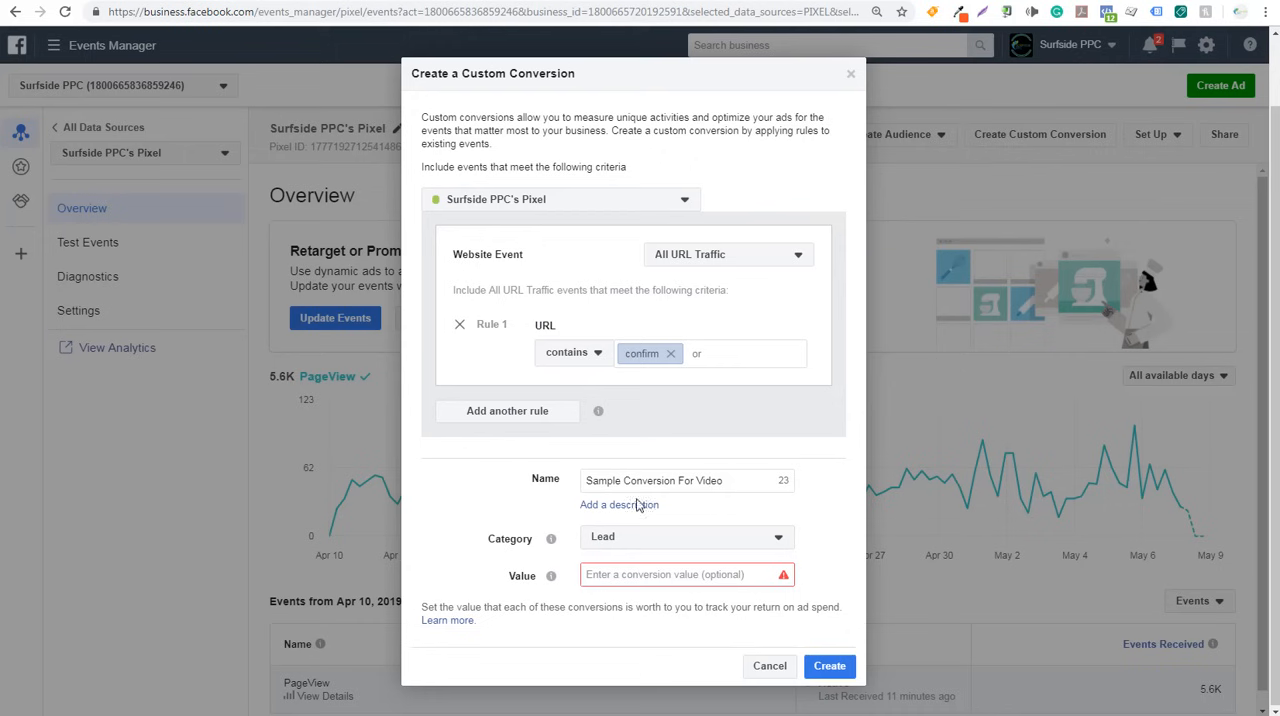
# - Create the custom conversion without a value, close the dialog and view the list of custom conversions
pyautogui.click(829, 666)
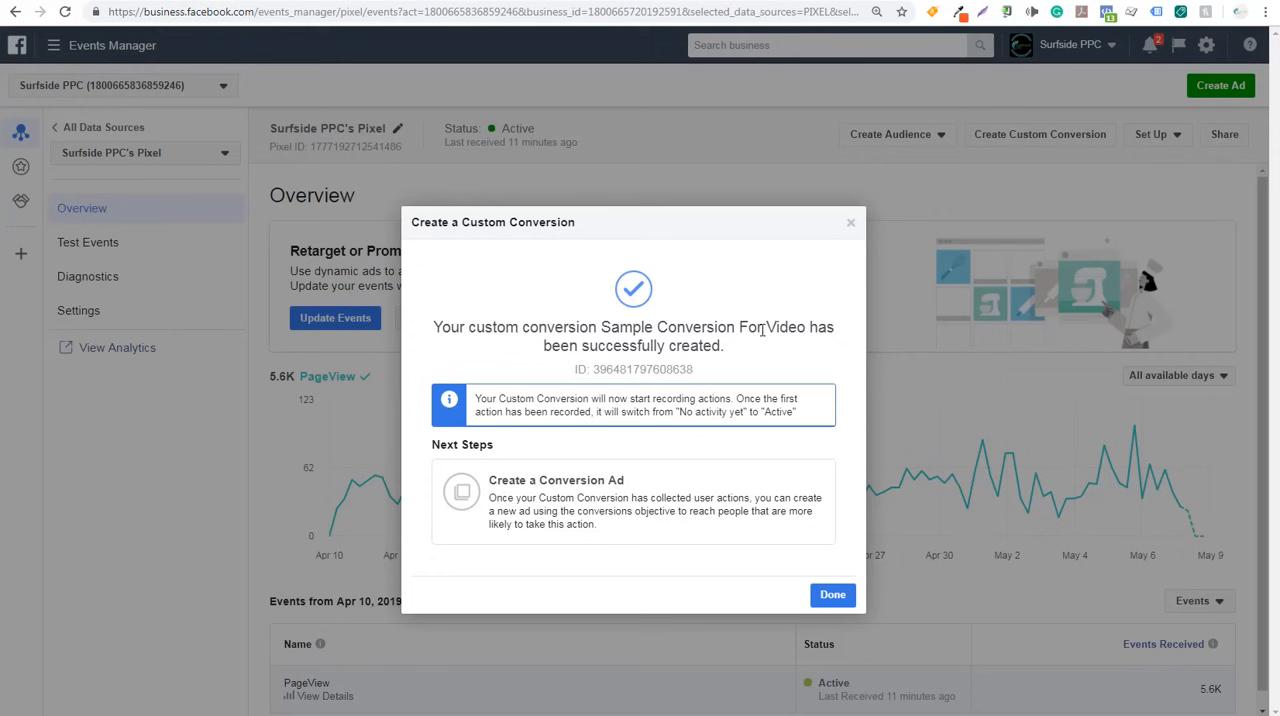
pyautogui.click(830, 594)
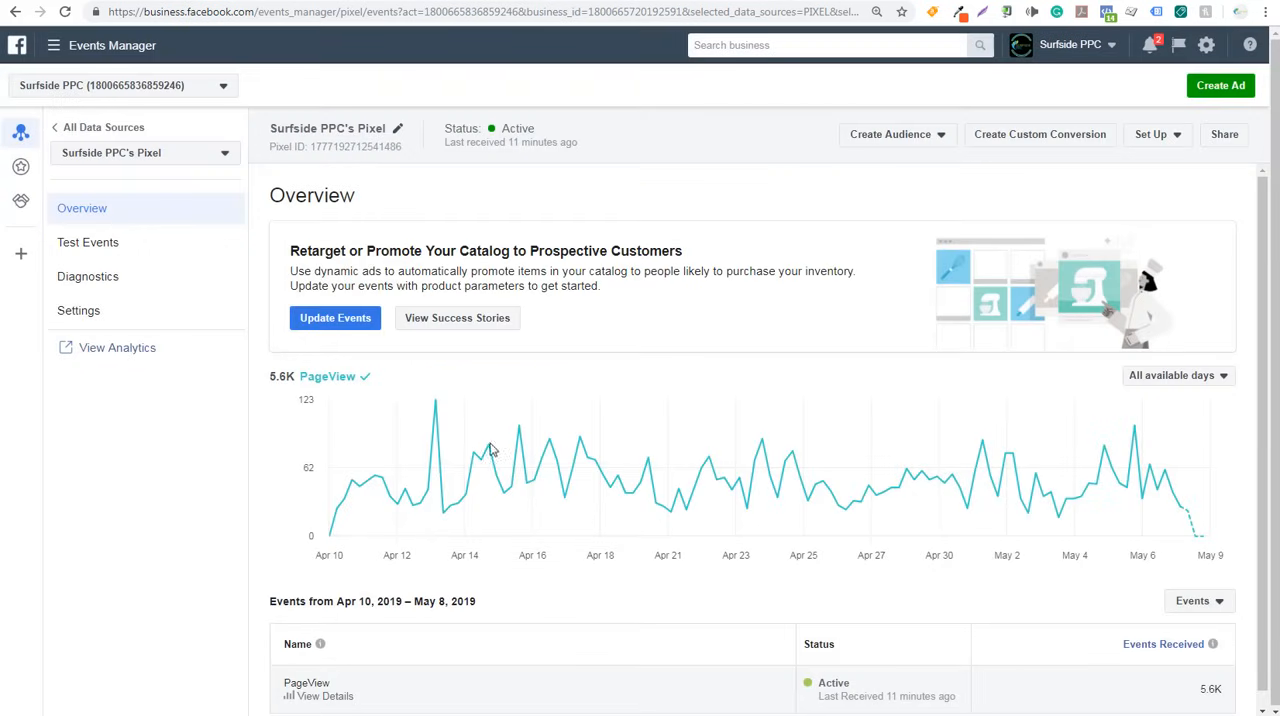
pyautogui.click(26, 168)
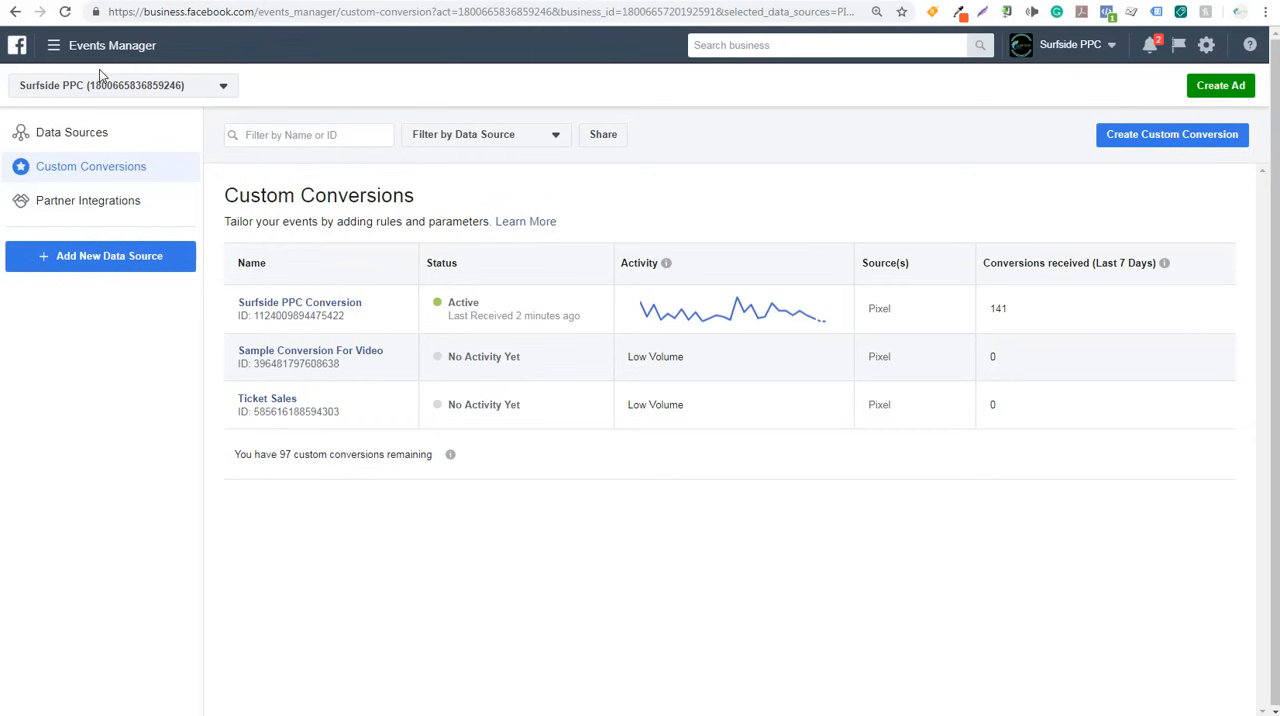
# - Switch to Ads Manager and start a new campaign with the Conversions objective
pyautogui.click(54, 48)
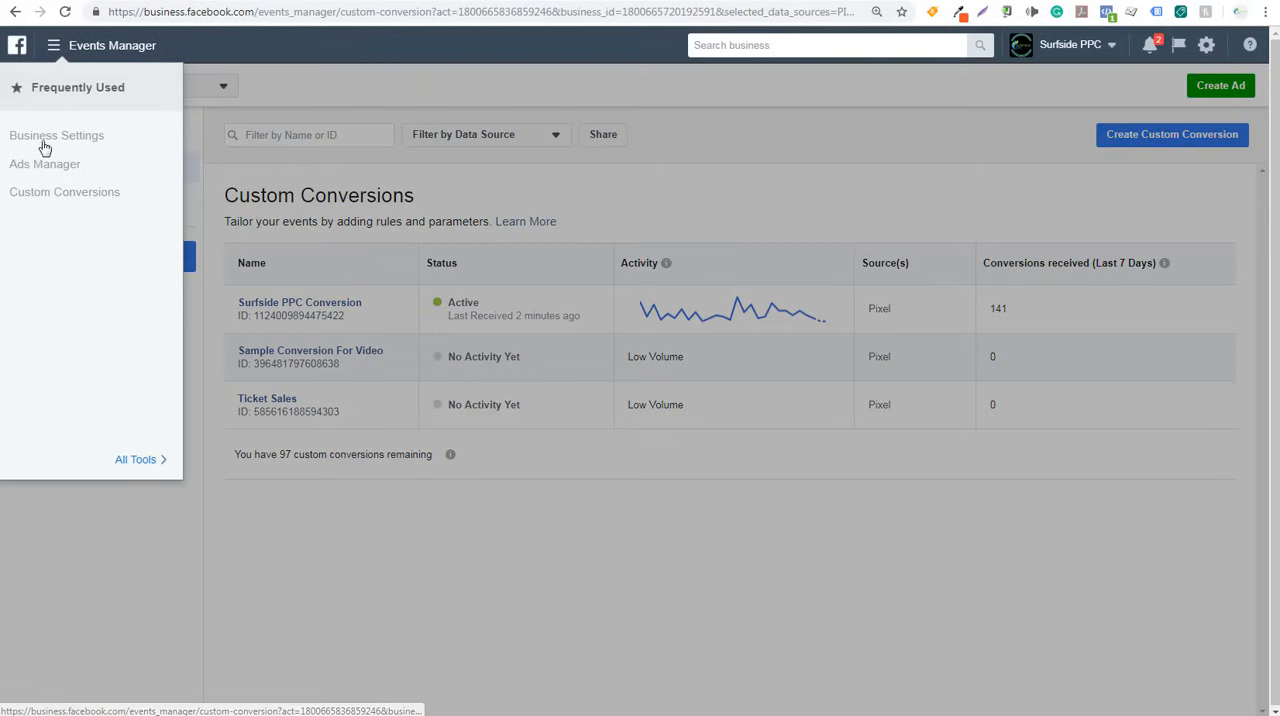
pyautogui.click(140, 459)
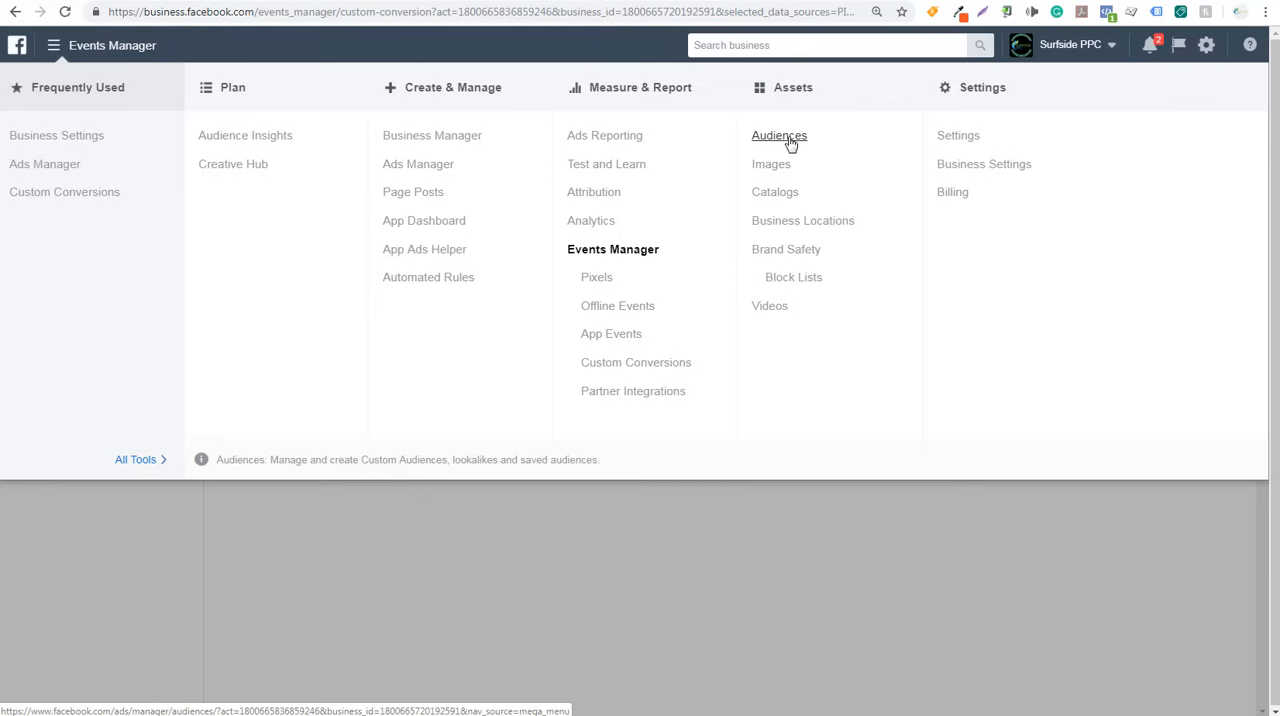
pyautogui.click(50, 166)
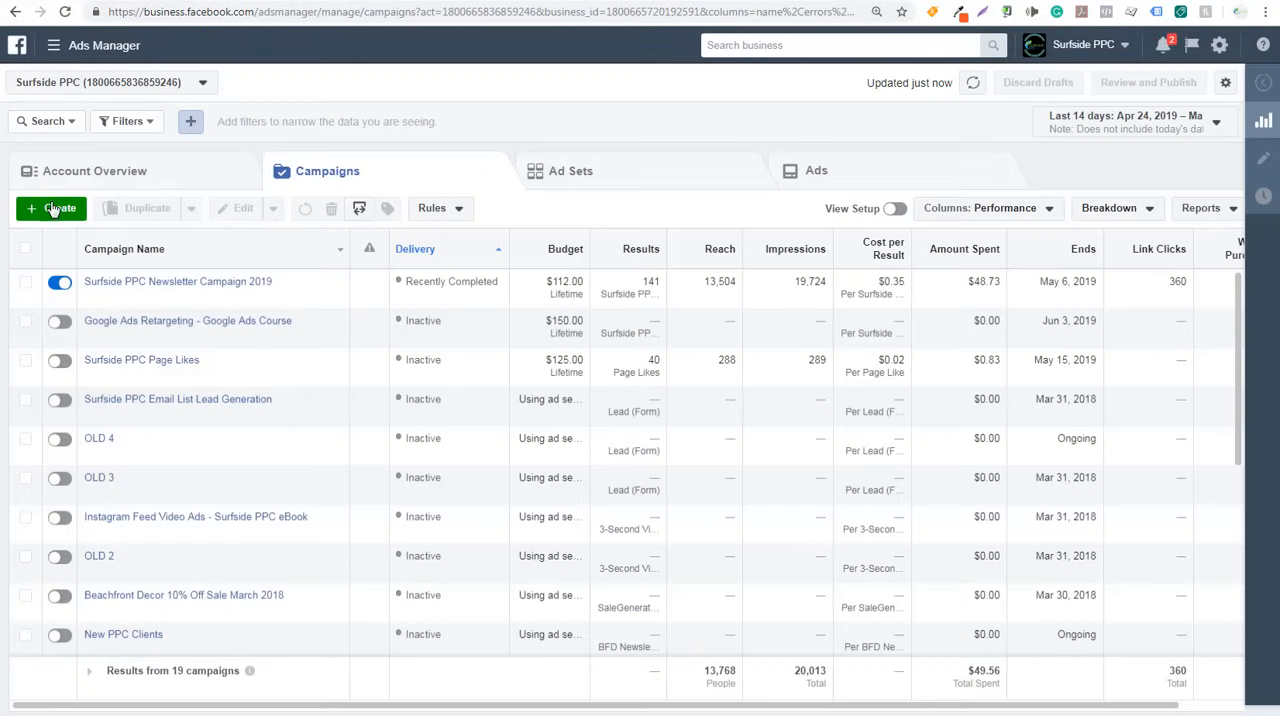
pyautogui.click(47, 212)
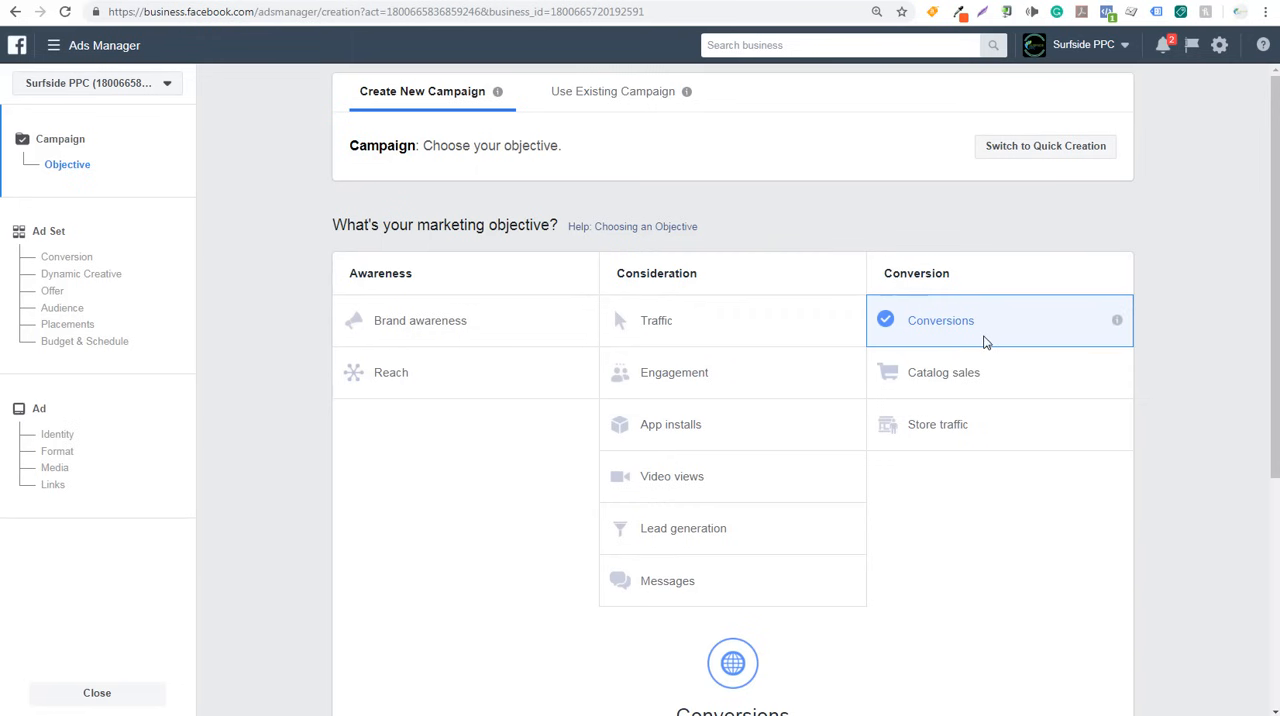
# - Name the new campaign "Sample Campaign For Video"
pyautogui.scroll(-4, 1090, 322)
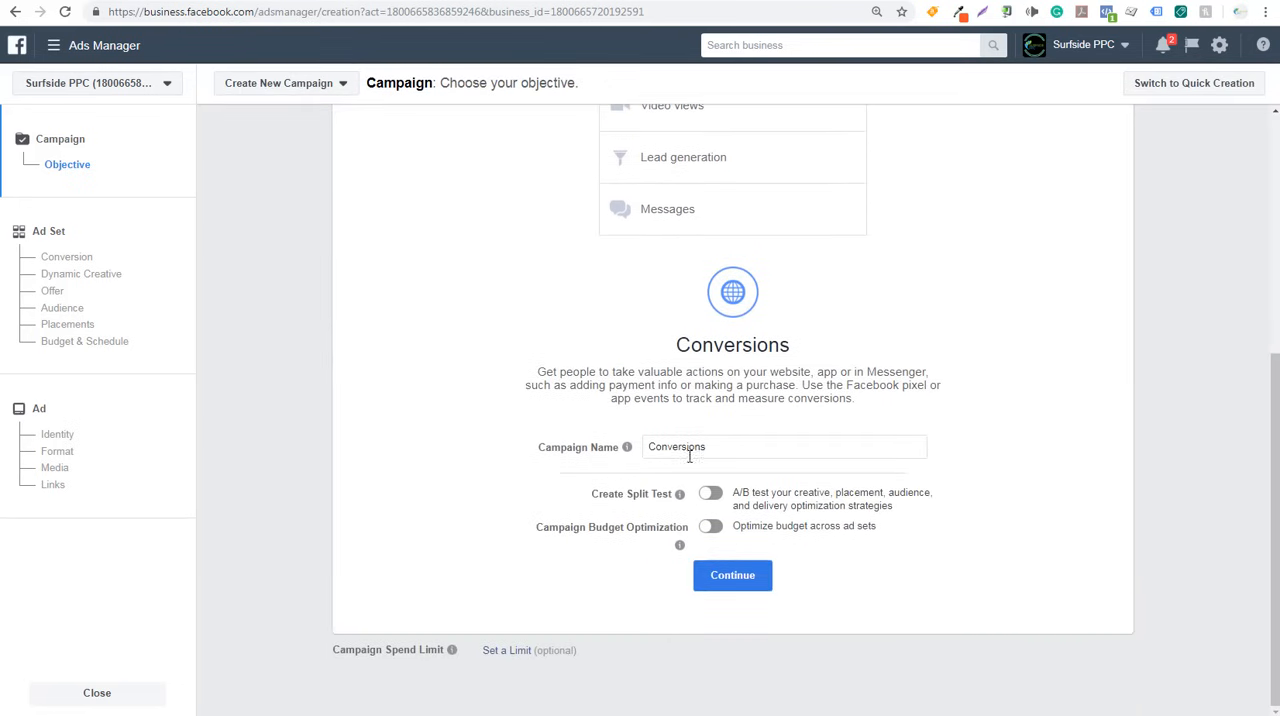
pyautogui.moveTo(726, 450); pyautogui.dragTo(616, 447)
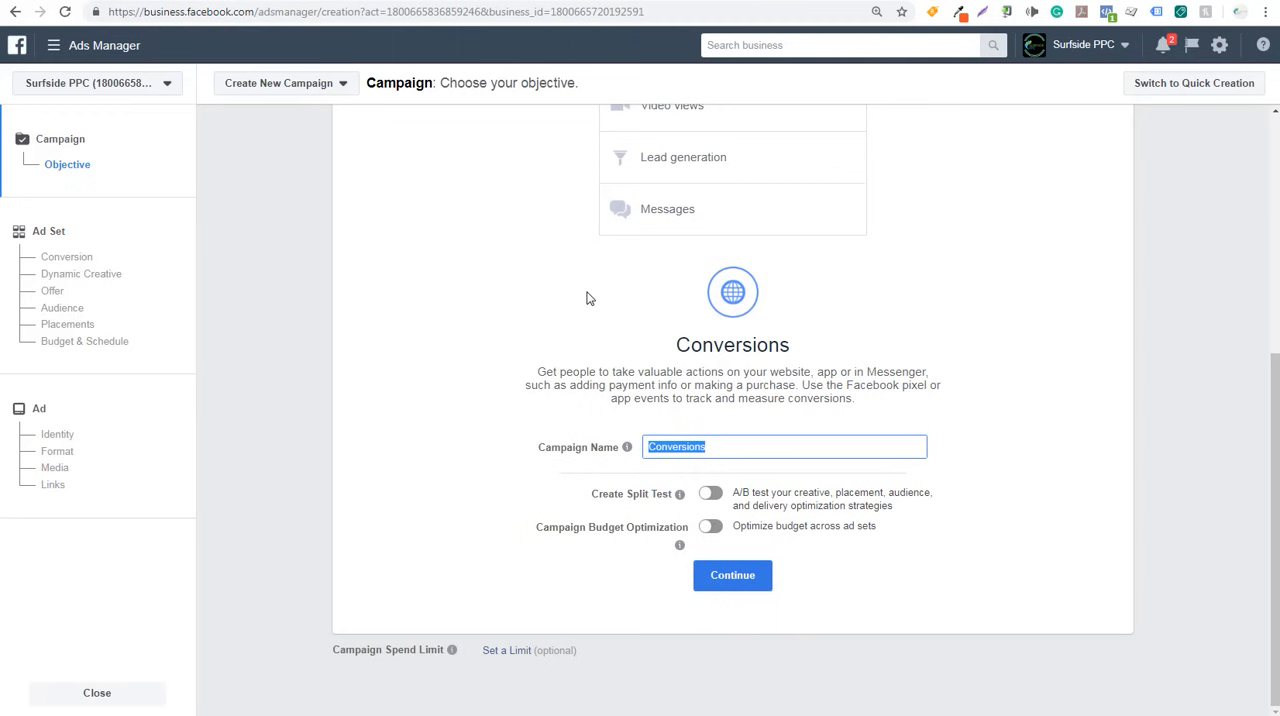
pyautogui.write('Sample Campaign For Video')
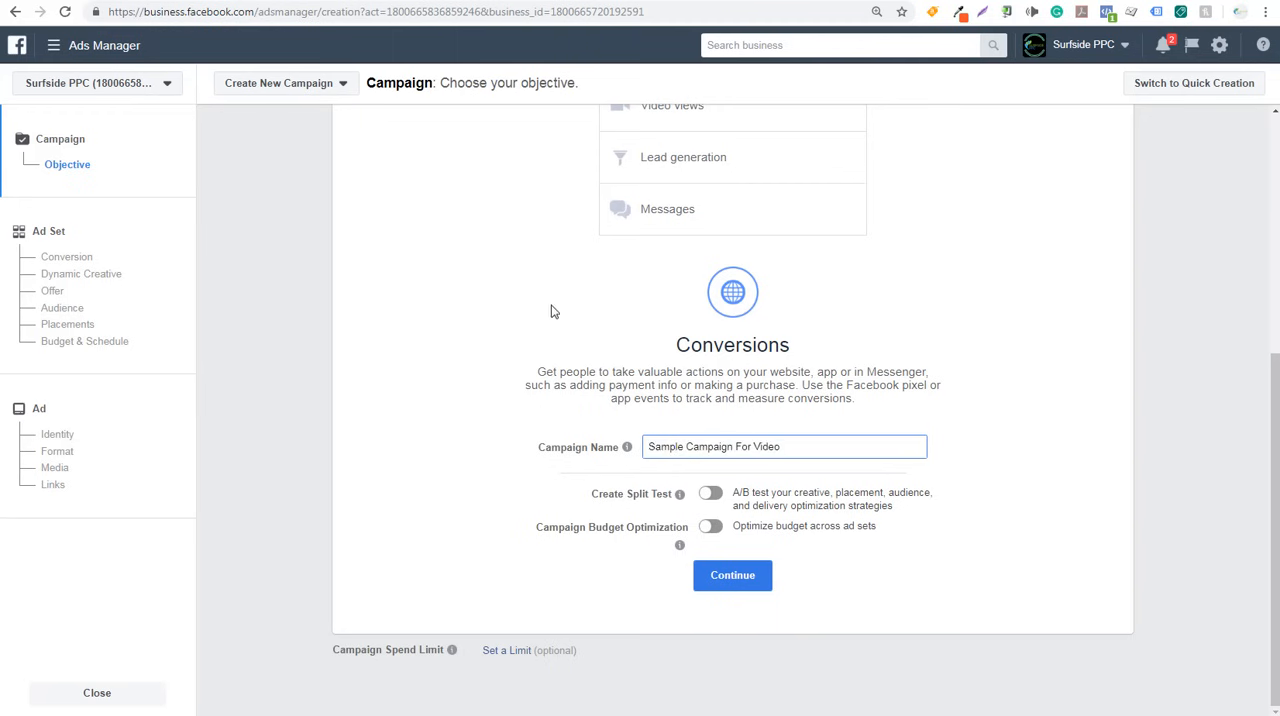
# - Turn on Campaign Budget Optimization and set a lifetime campaign budget of $200.00
pyautogui.moveTo(680, 502)
pyautogui.click(709, 530)
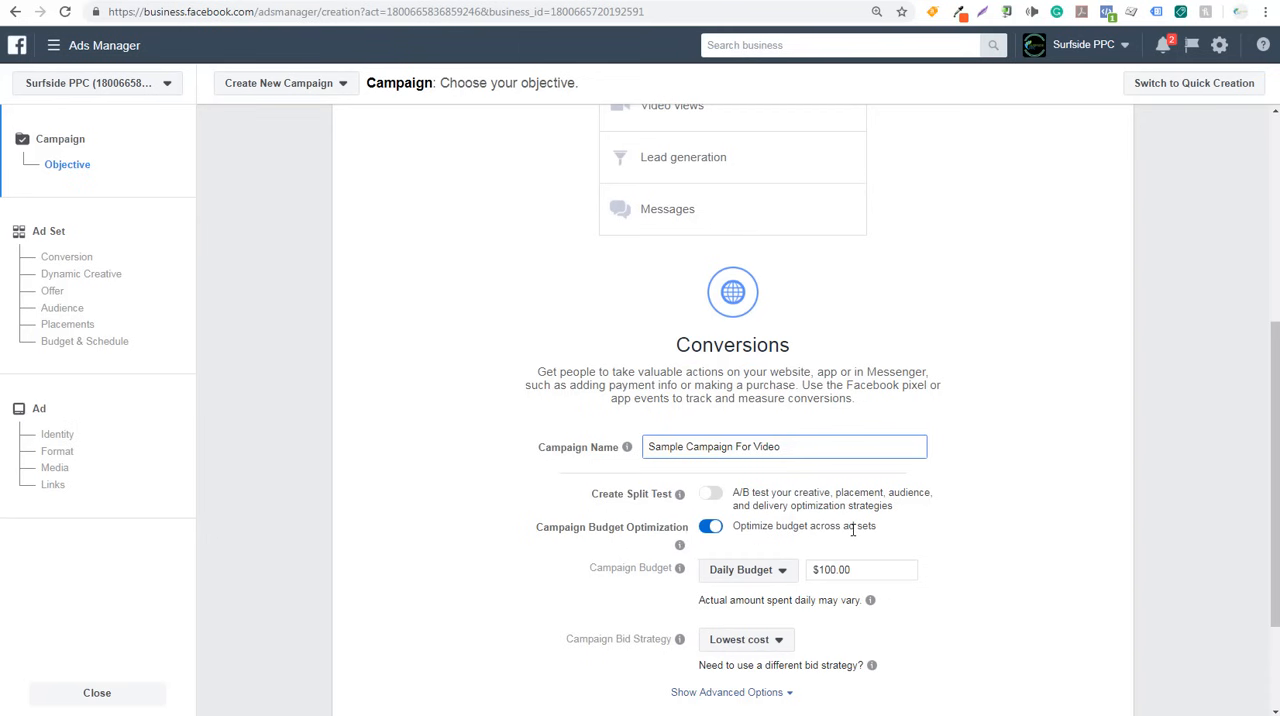
pyautogui.scroll(-1, 995, 516)
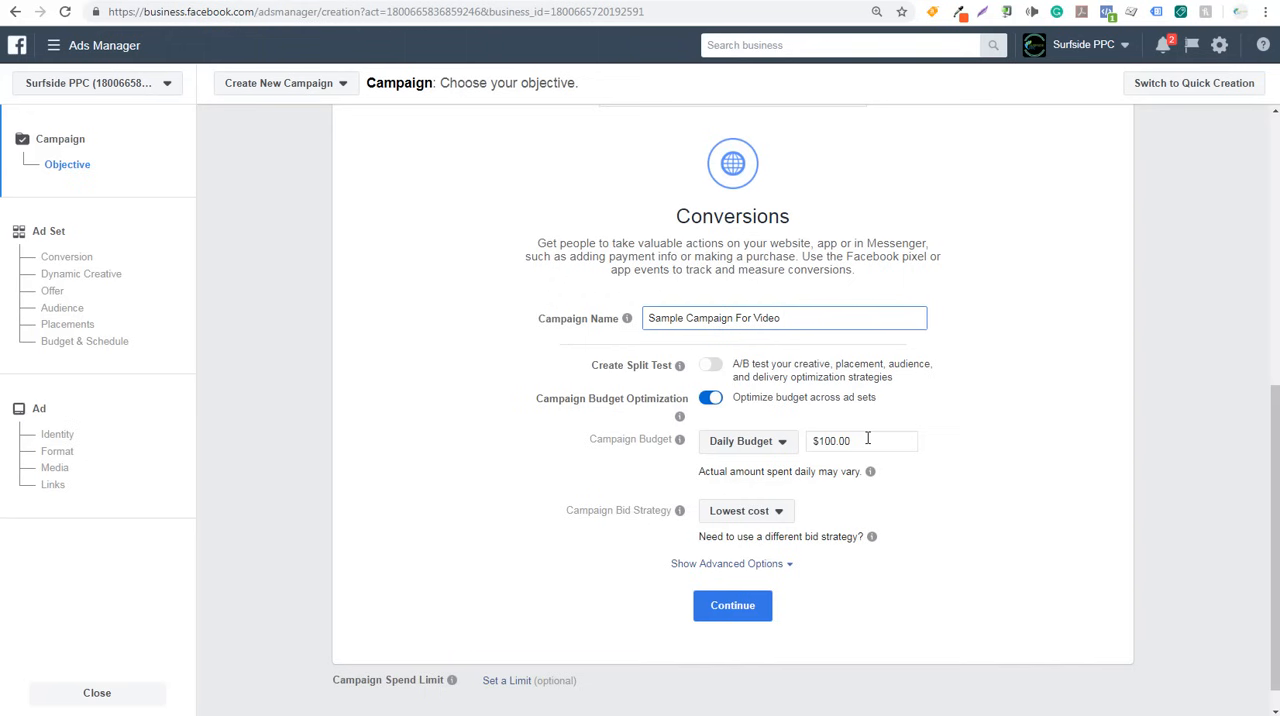
pyautogui.click(755, 441)
pyautogui.click(752, 491)
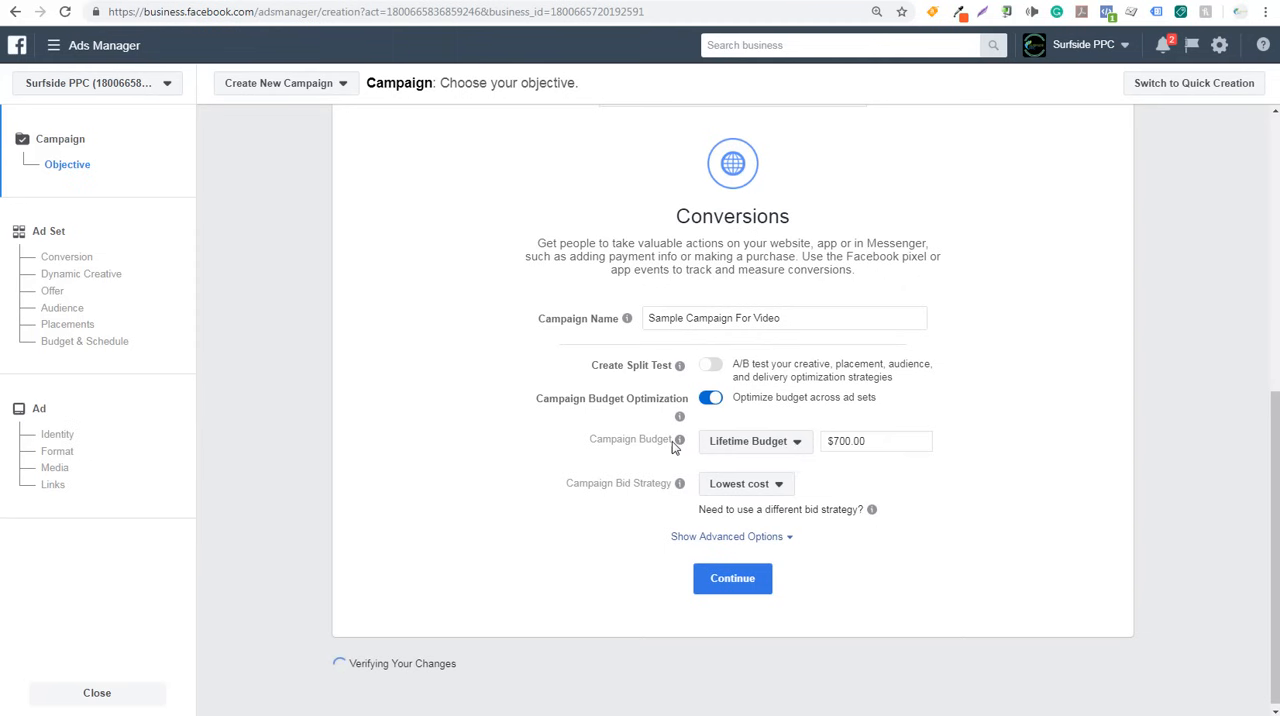
pyautogui.moveTo(884, 463); pyautogui.dragTo(826, 466)
pyautogui.write('200.')
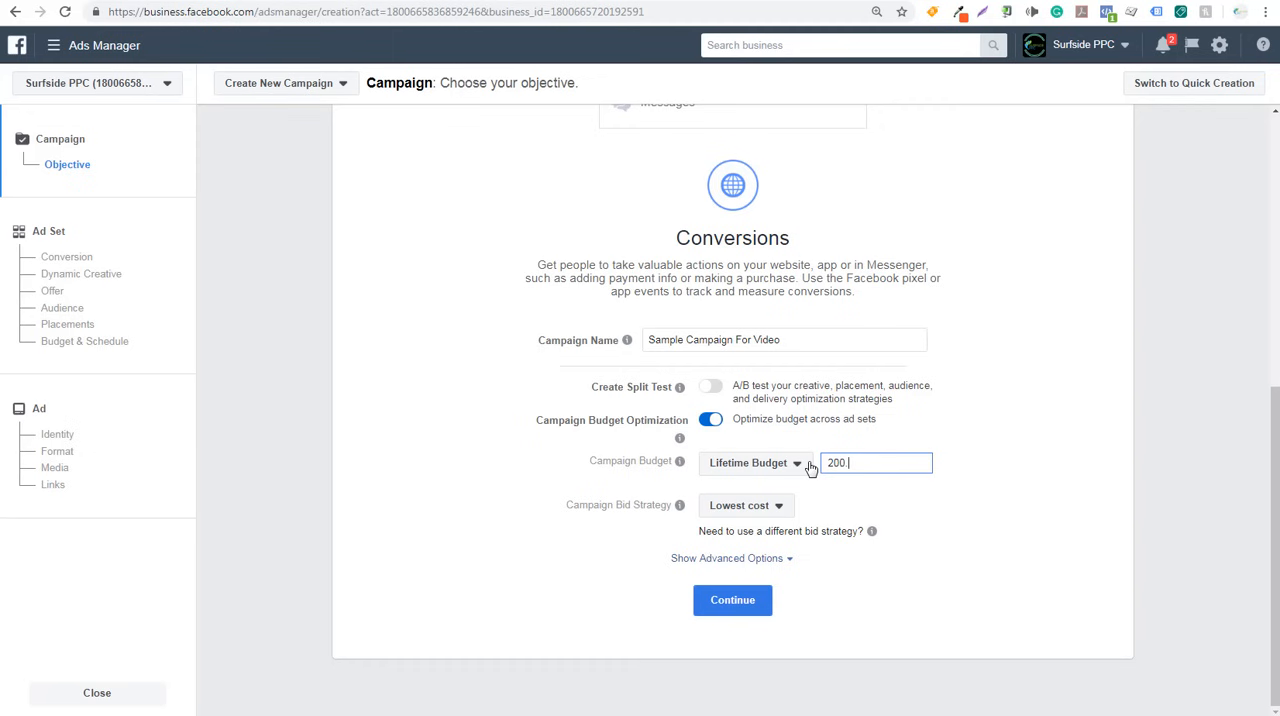
pyautogui.write('00')
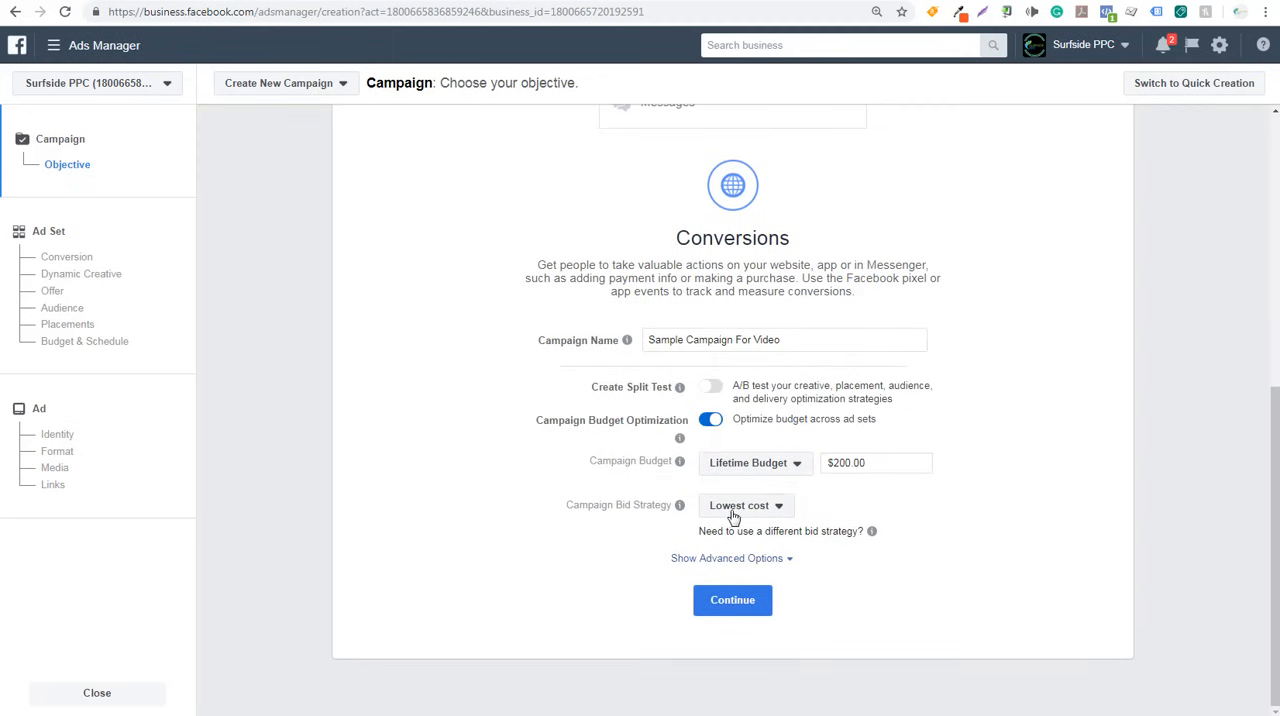
# - Review the bid strategies and advanced options, keep Lowest cost with ads running all the time, and continue to the ad set
pyautogui.click(760, 507)
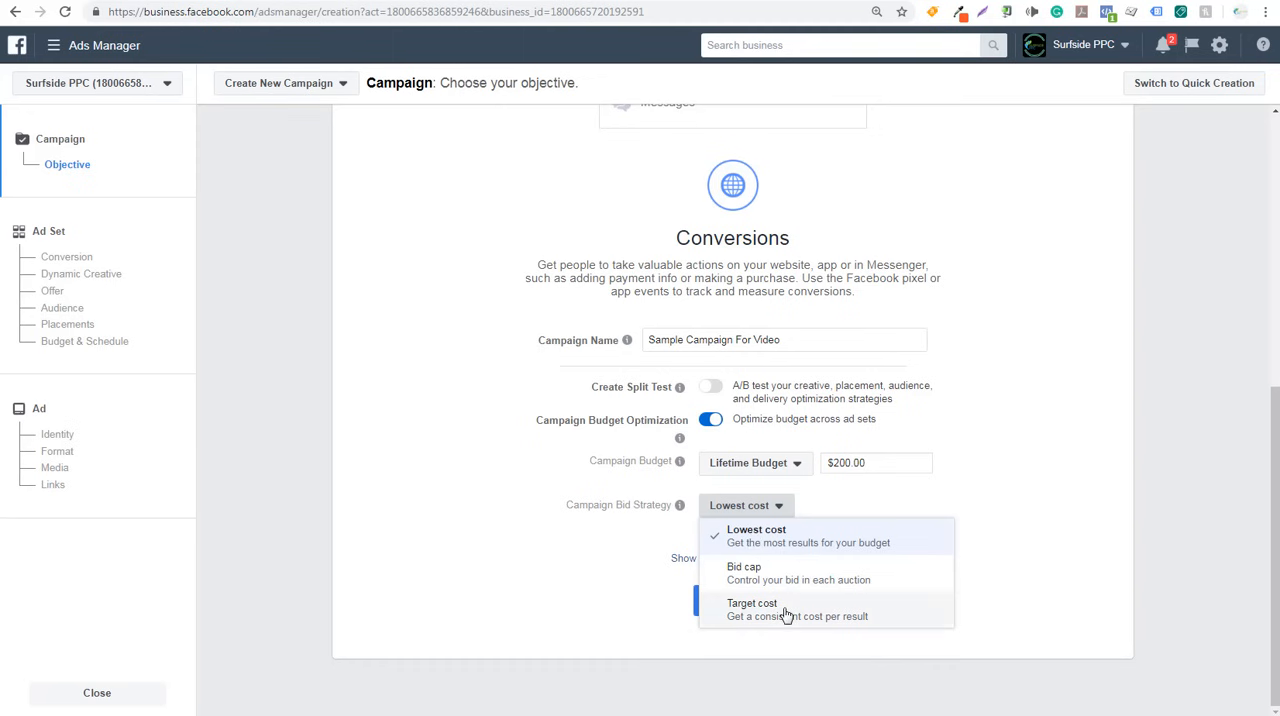
pyautogui.click(994, 550)
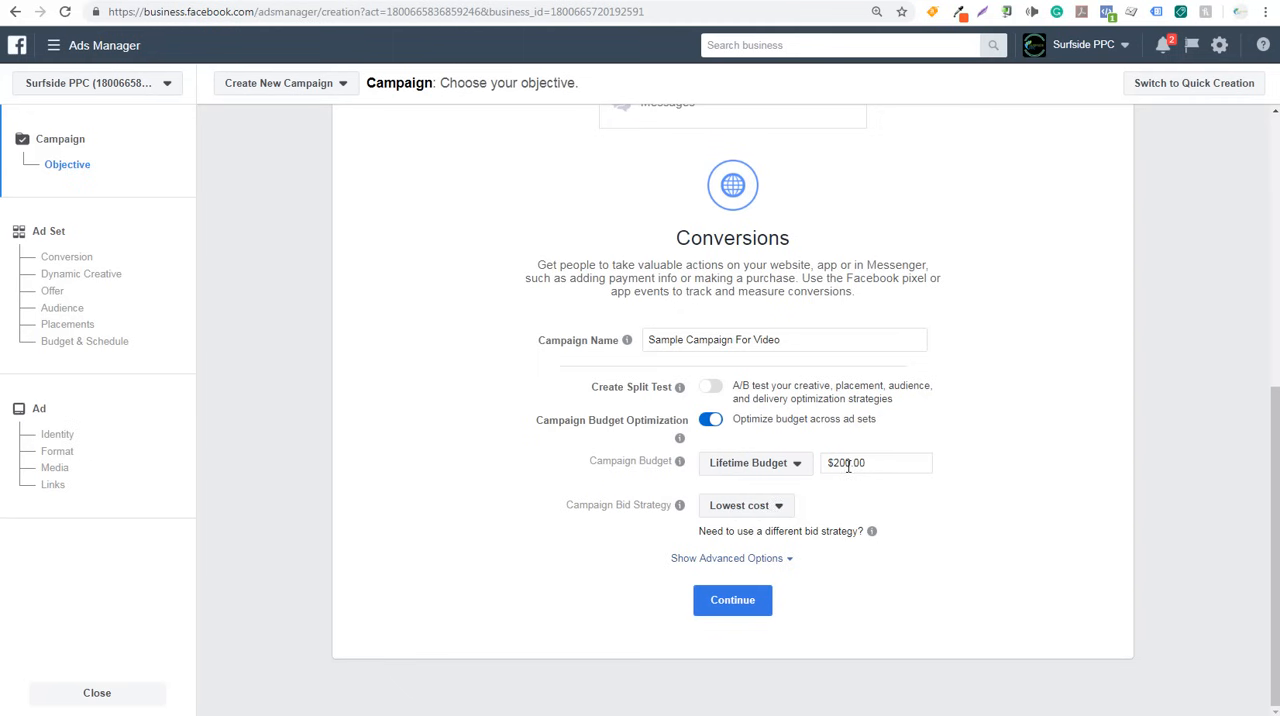
pyautogui.click(757, 563)
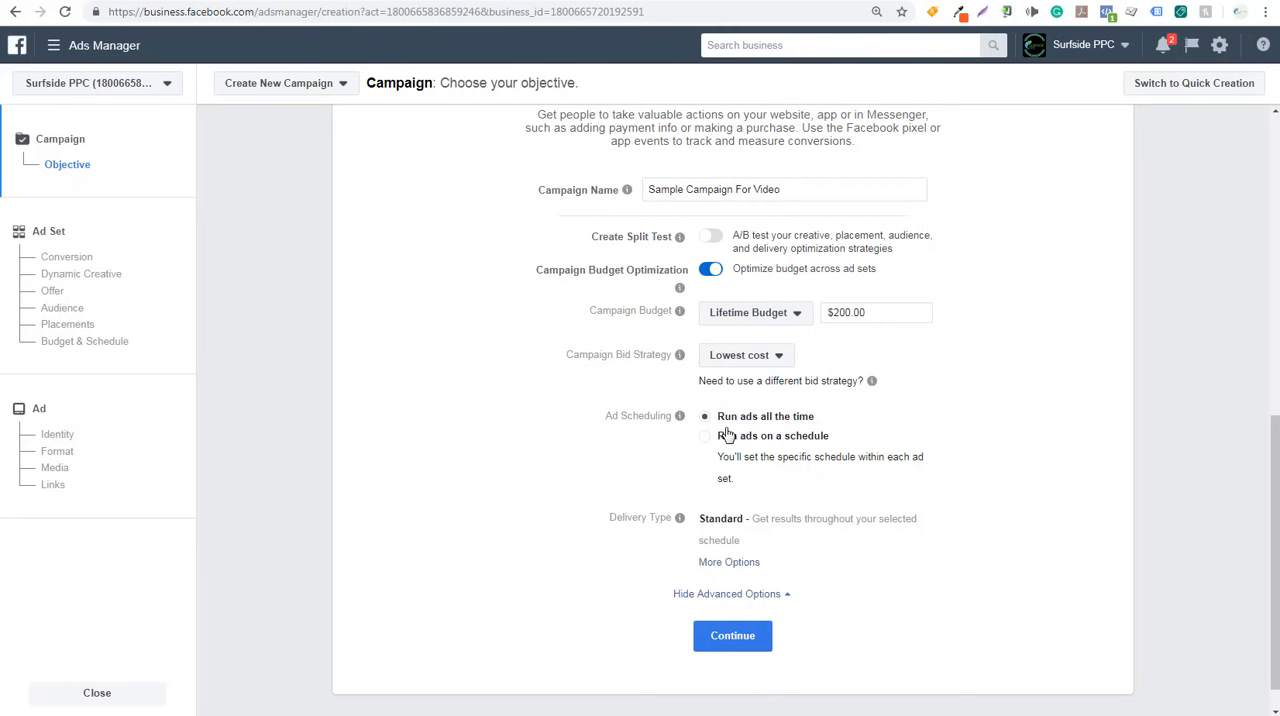
pyautogui.click(733, 638)
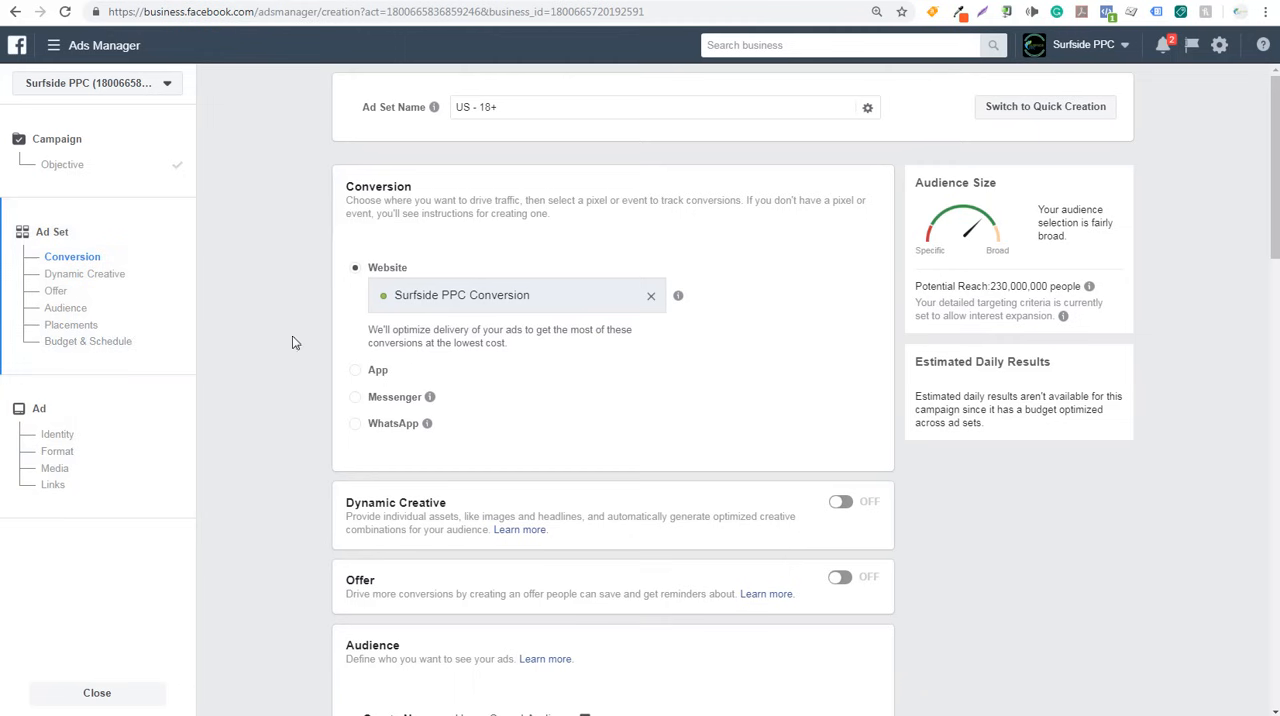
# - Name the ad set "Sample Ad Set 1"
pyautogui.click(492, 107)
pyautogui.moveTo(435, 108)
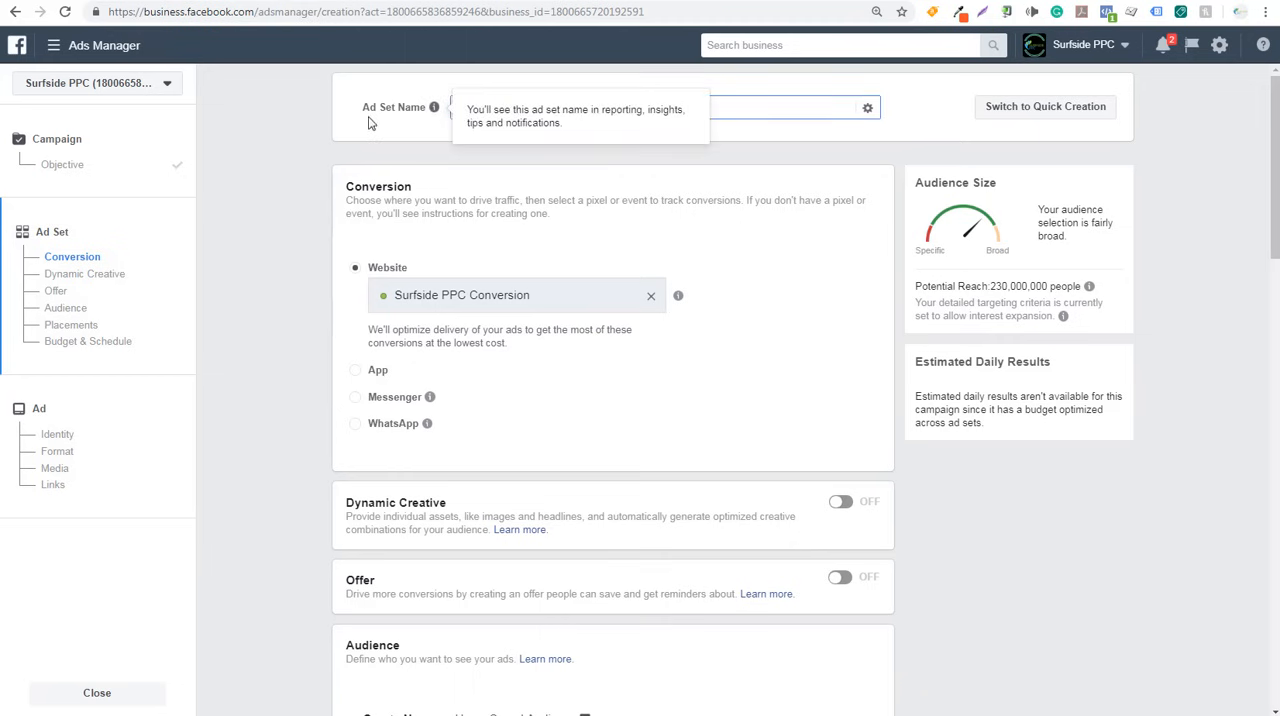
pyautogui.write('Sample Ad Set 1')
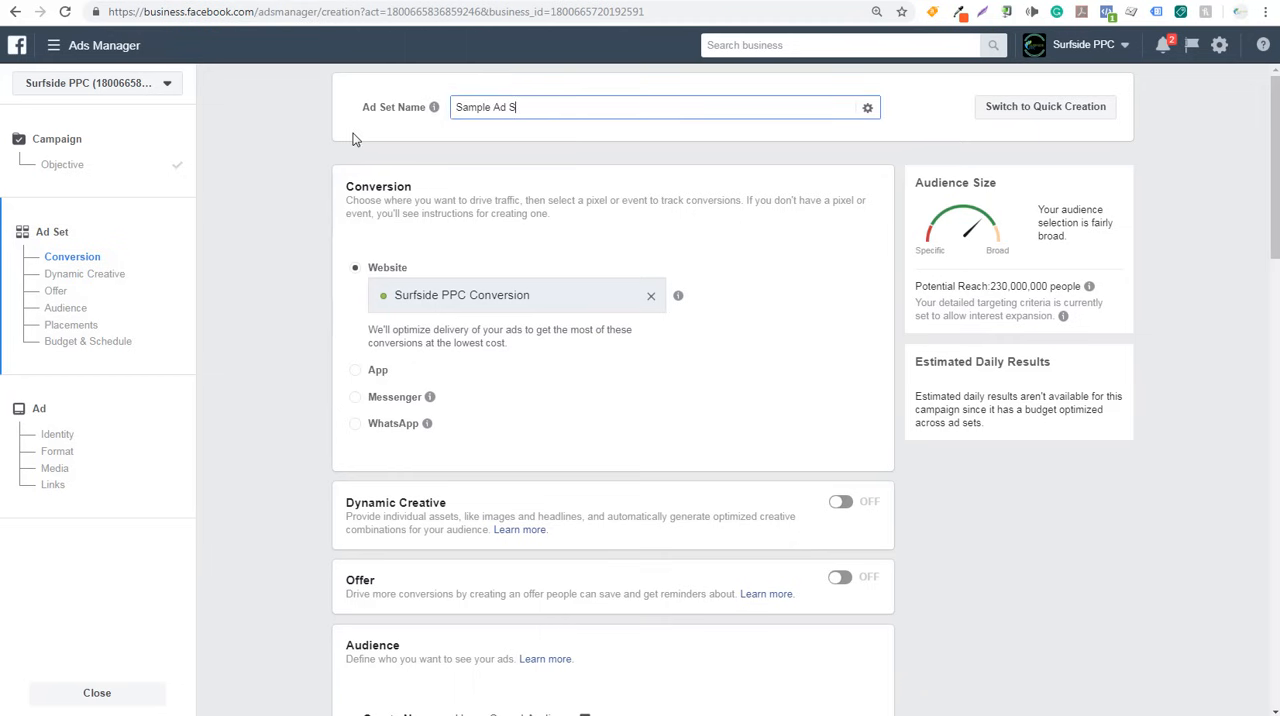
pyautogui.click(270, 209)
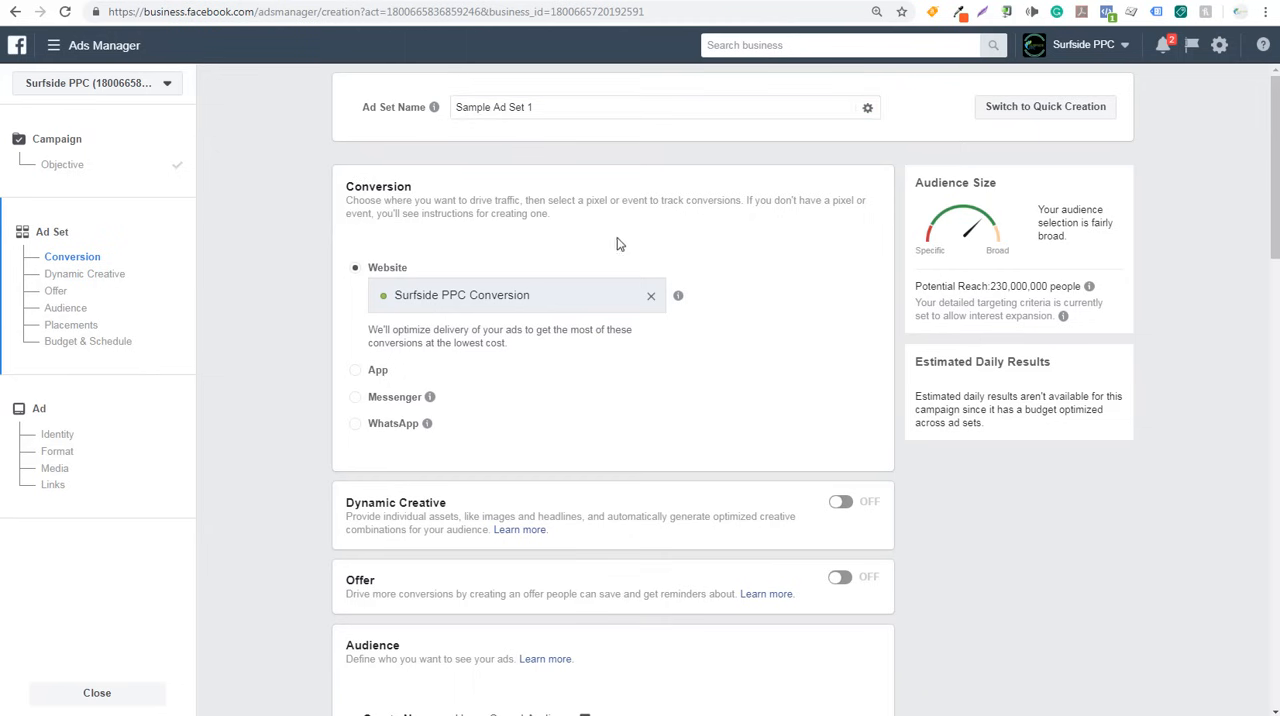
# - Change the ad set's website conversion event to Sample Conversion For Video, checking the other available events in the list
pyautogui.click(651, 296)
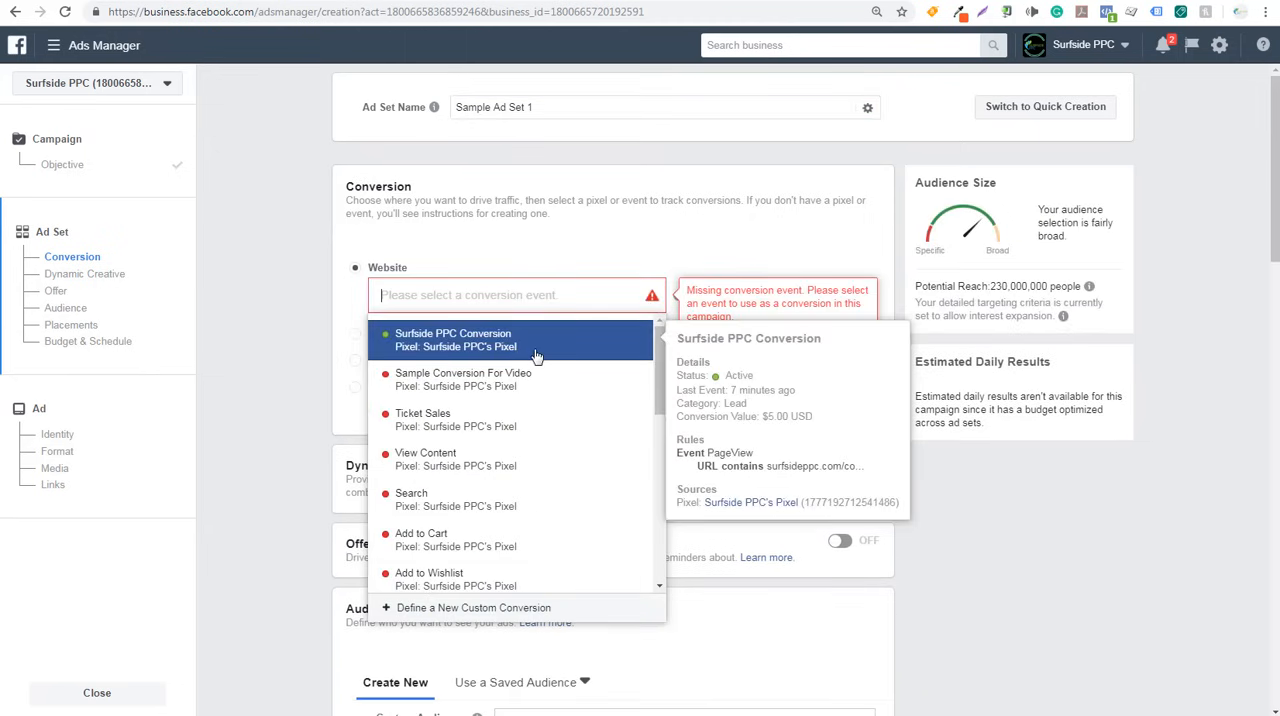
pyautogui.click(487, 388)
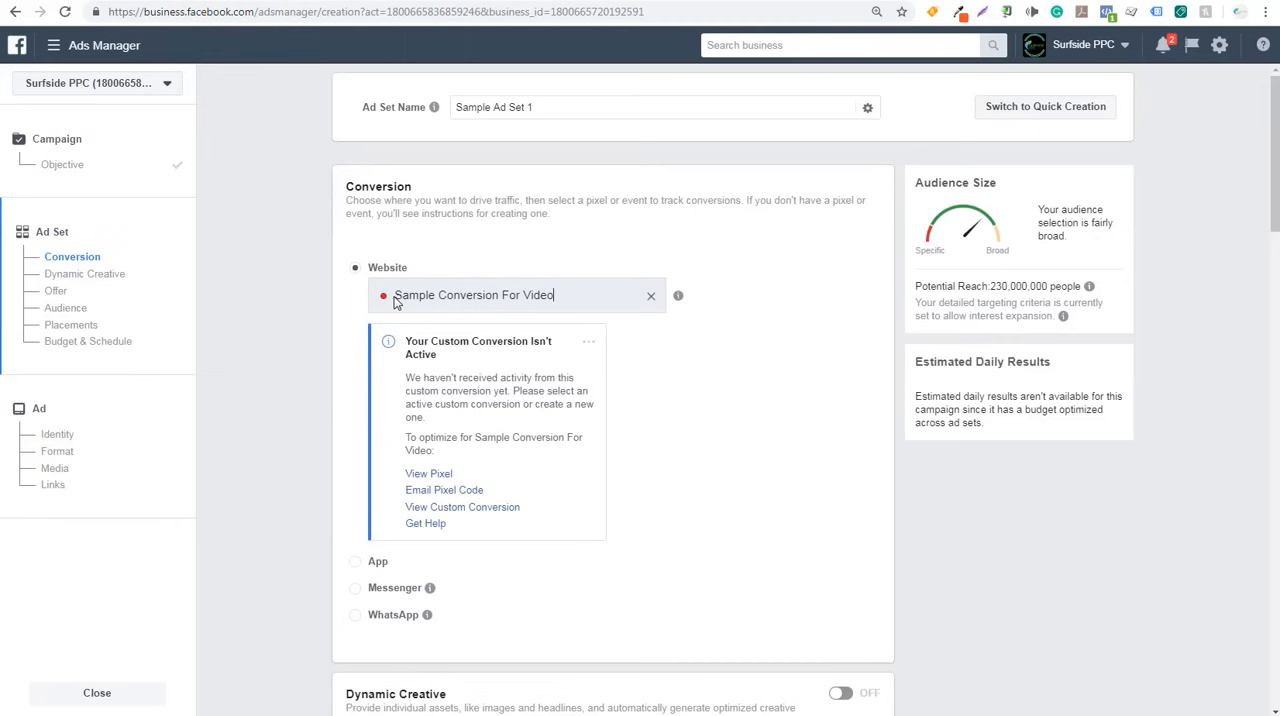
pyautogui.click(651, 297)
pyautogui.click(655, 305)
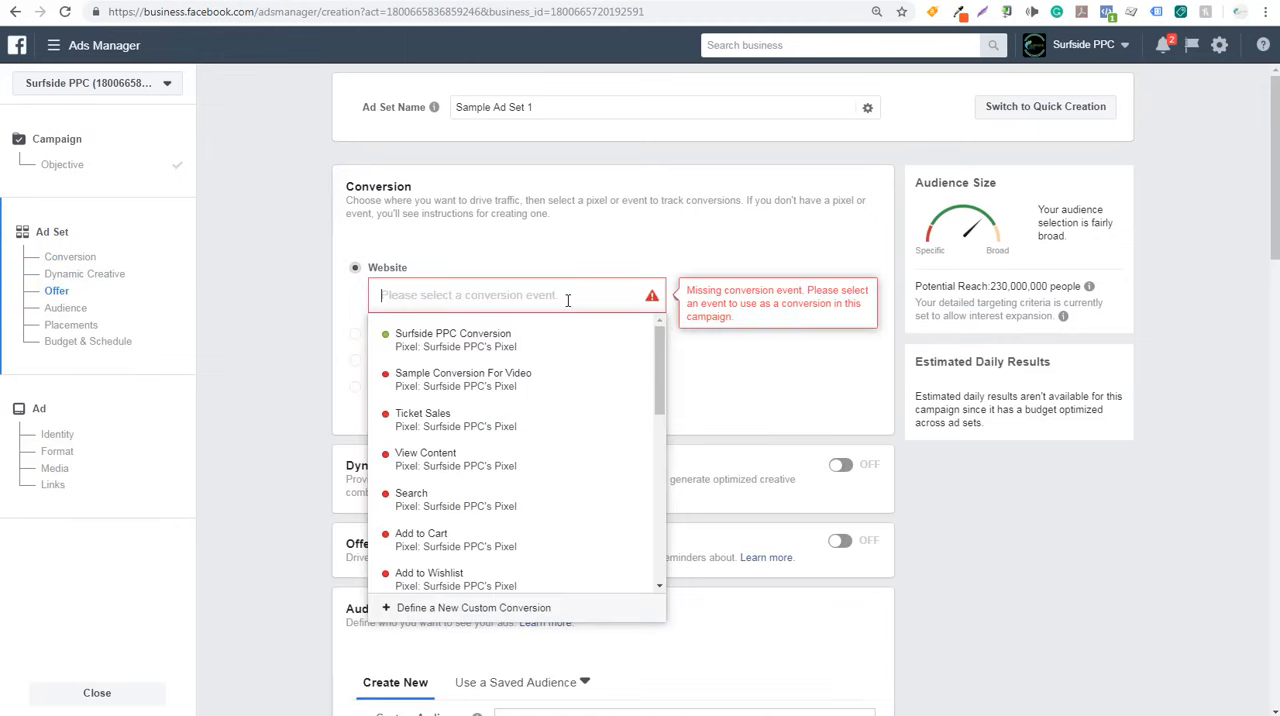
pyautogui.scroll(-1, 537, 400)
pyautogui.scroll(-1, 537, 403)
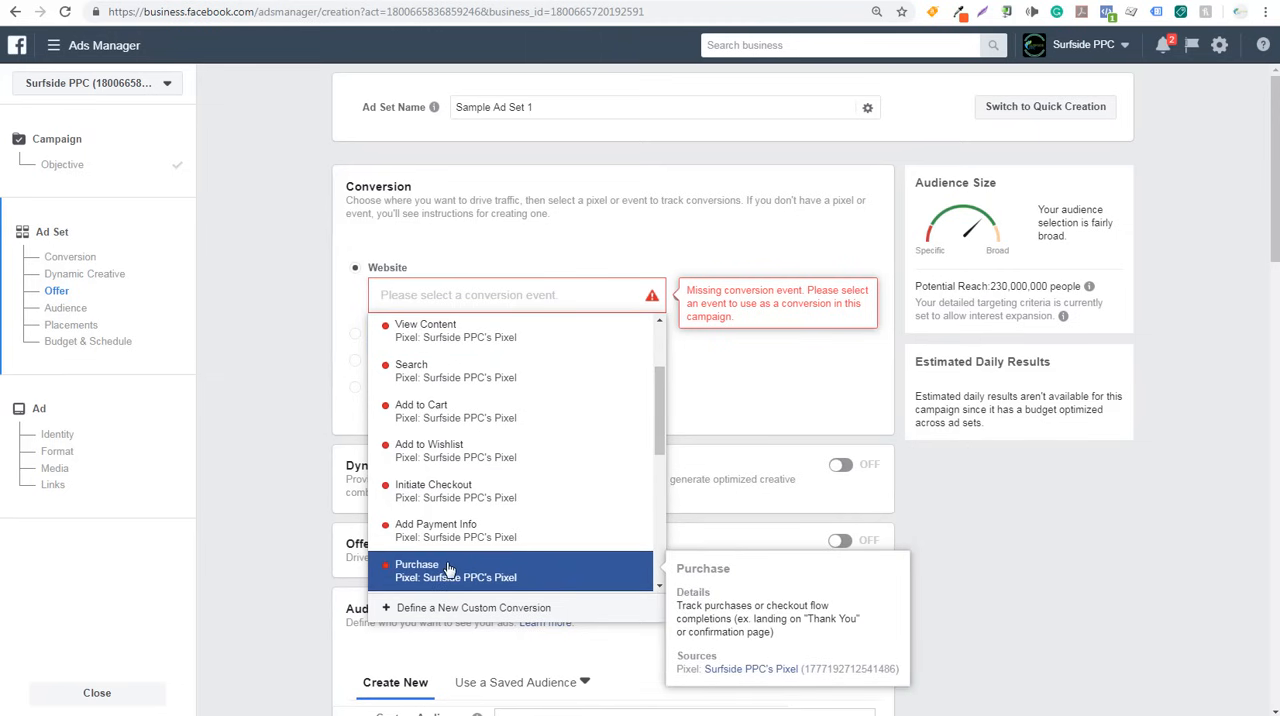
pyautogui.scroll(2, 470, 520)
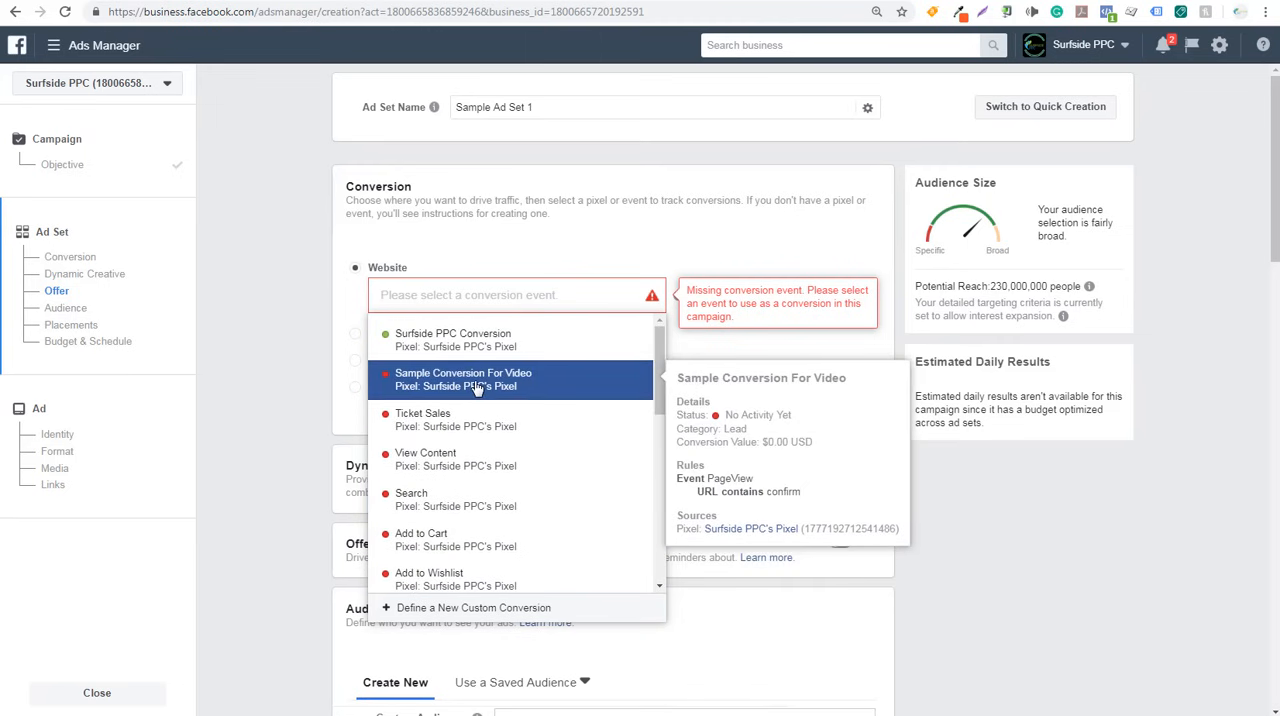
pyautogui.click(477, 389)
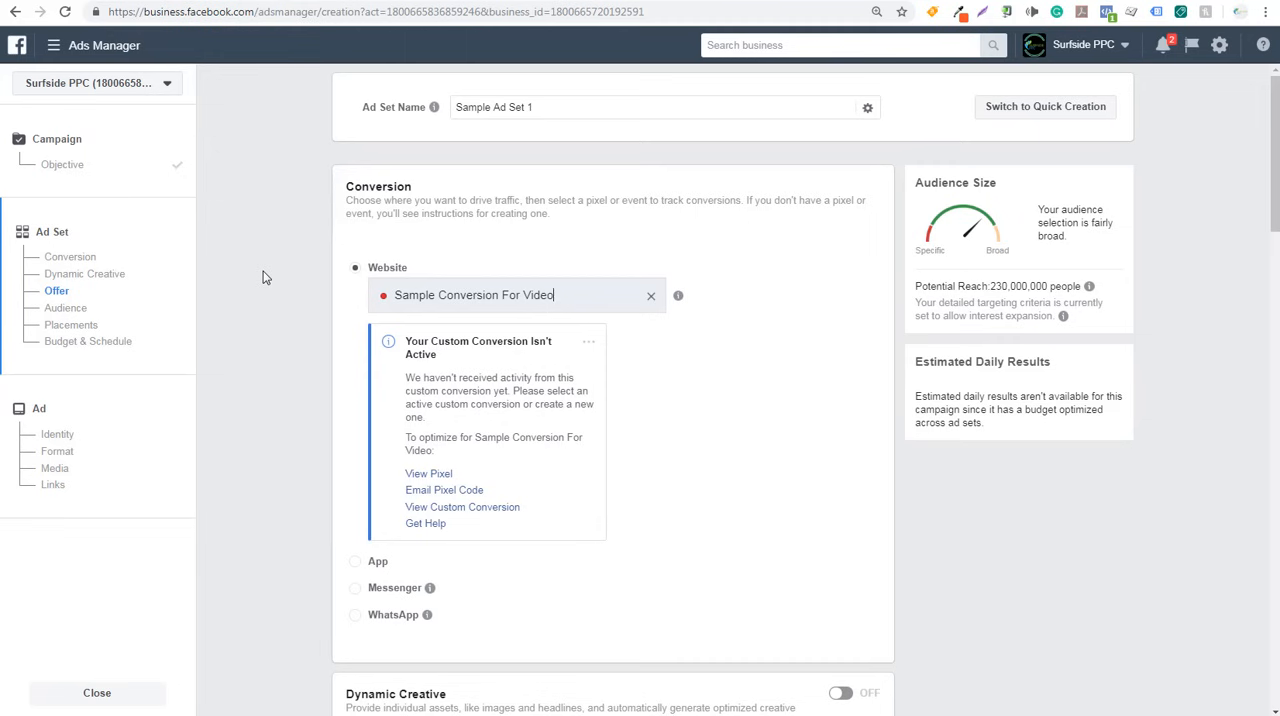
# - Turn on Dynamic Creative for the ad set and accept its notice about disabled settings
pyautogui.scroll(-2, 263, 277)
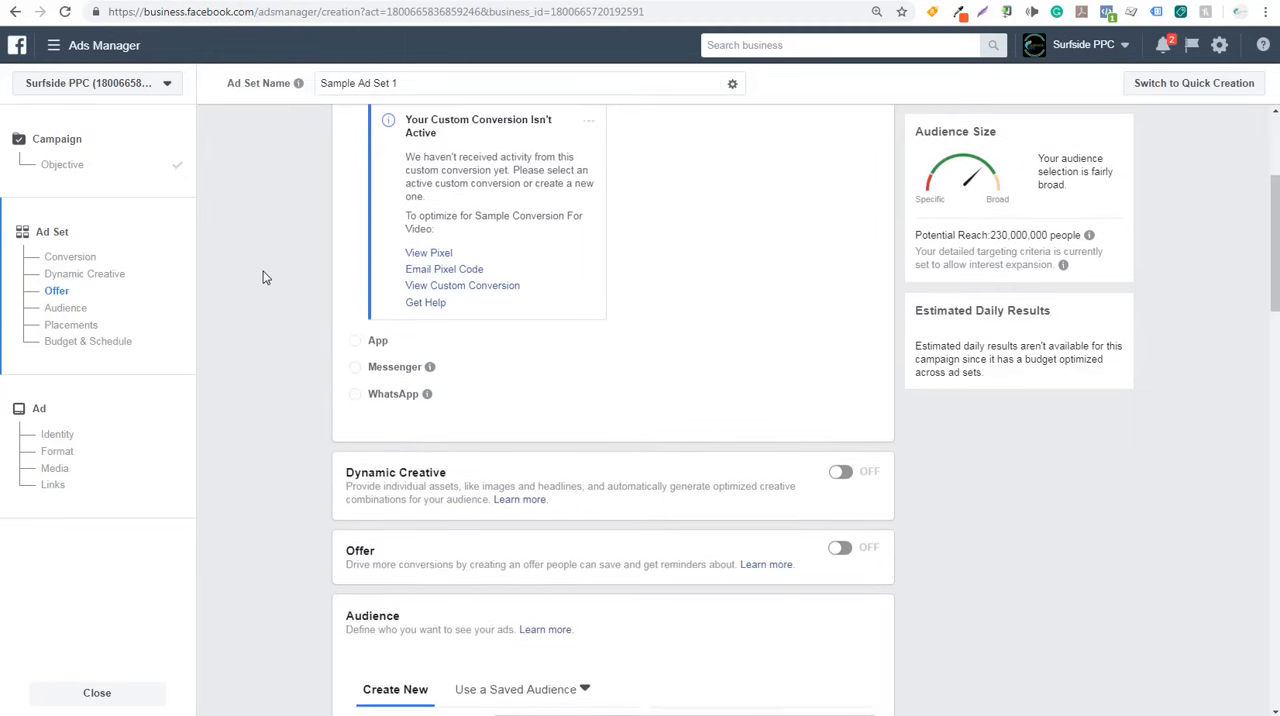
pyautogui.scroll(1, 263, 277)
pyautogui.scroll(-3, 263, 277)
pyautogui.scroll(-2, 265, 277)
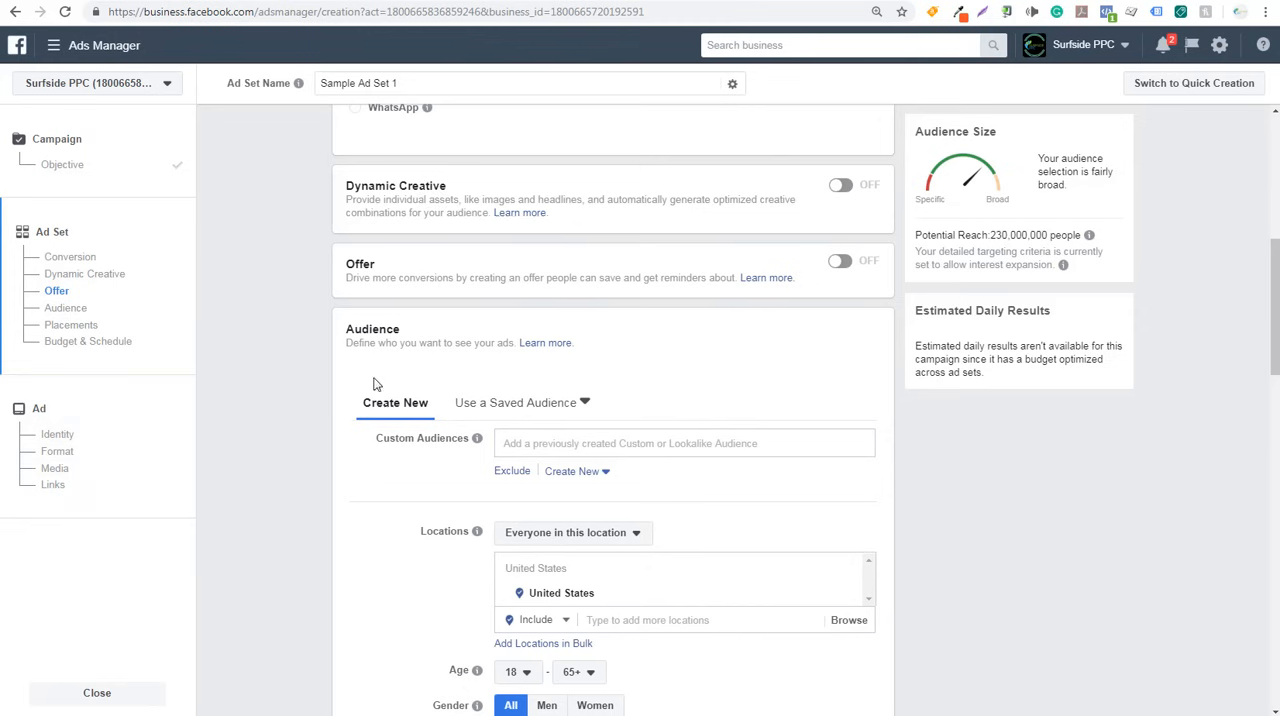
pyautogui.click(840, 191)
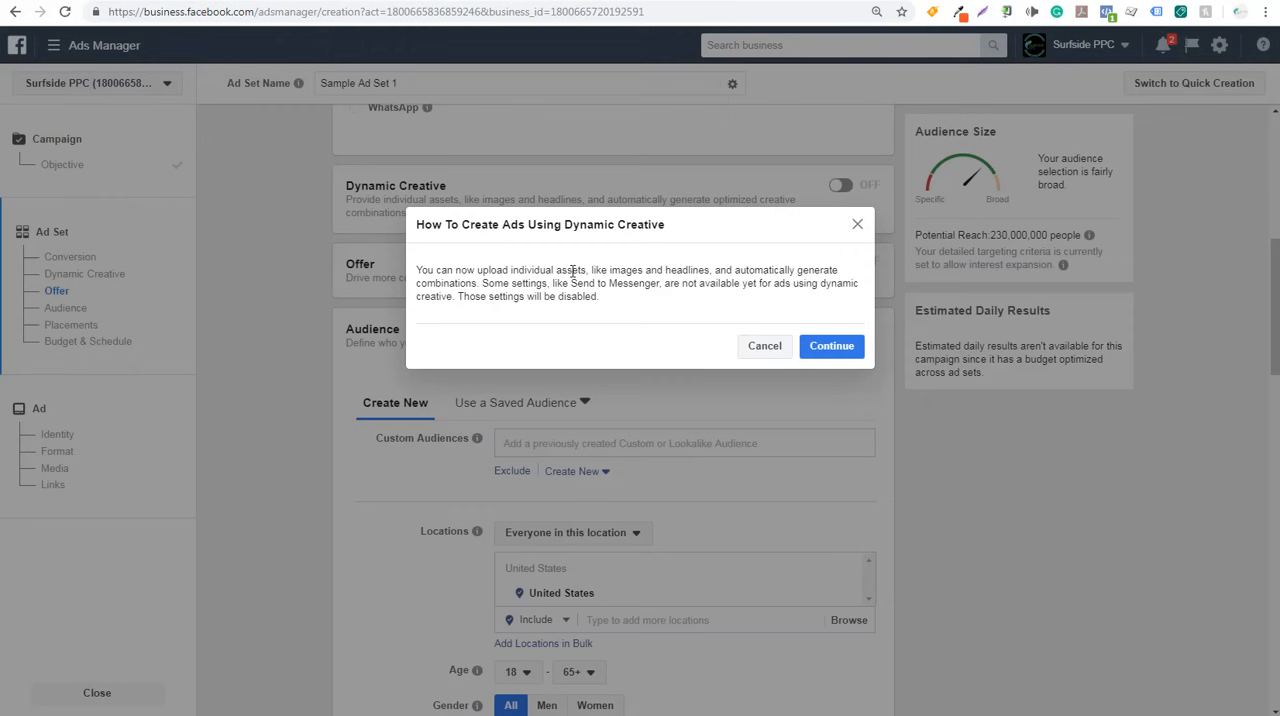
pyautogui.click(831, 346)
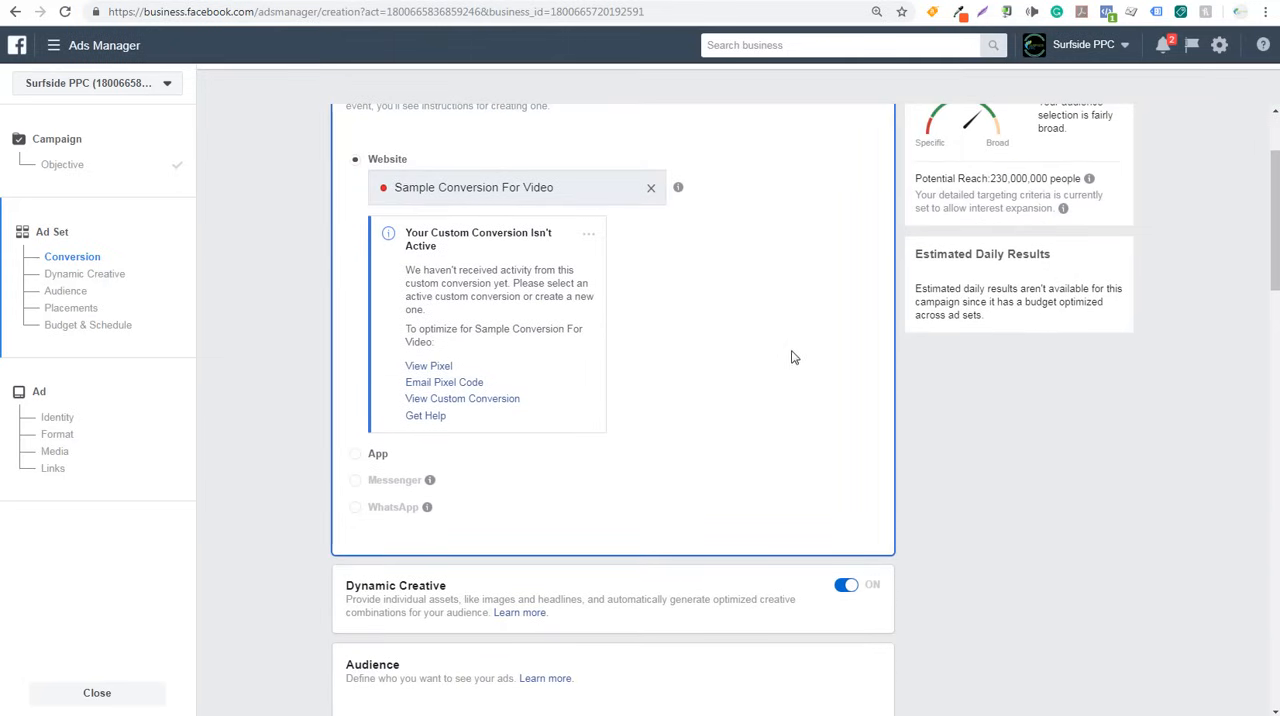
# - Look over the full list of business tools, including its Assets section, and return to the ad set's audience settings
pyautogui.scroll(-1, 313, 358)
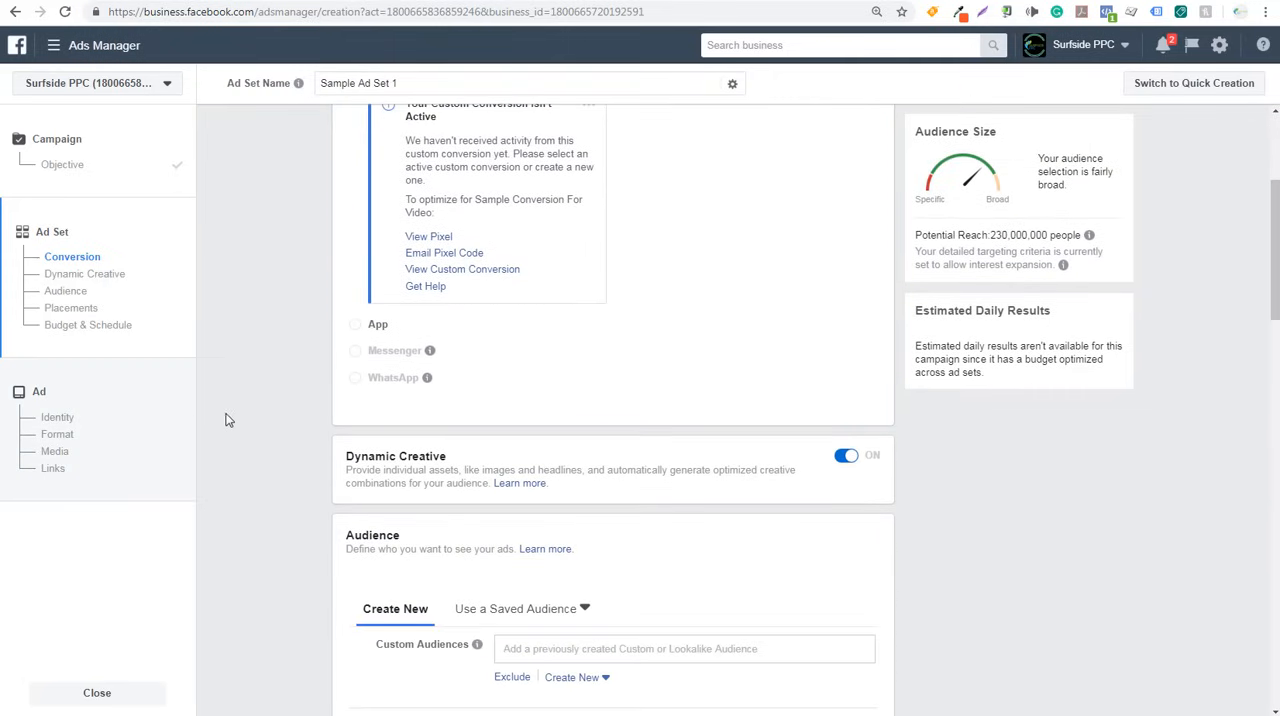
pyautogui.scroll(-2, 267, 441)
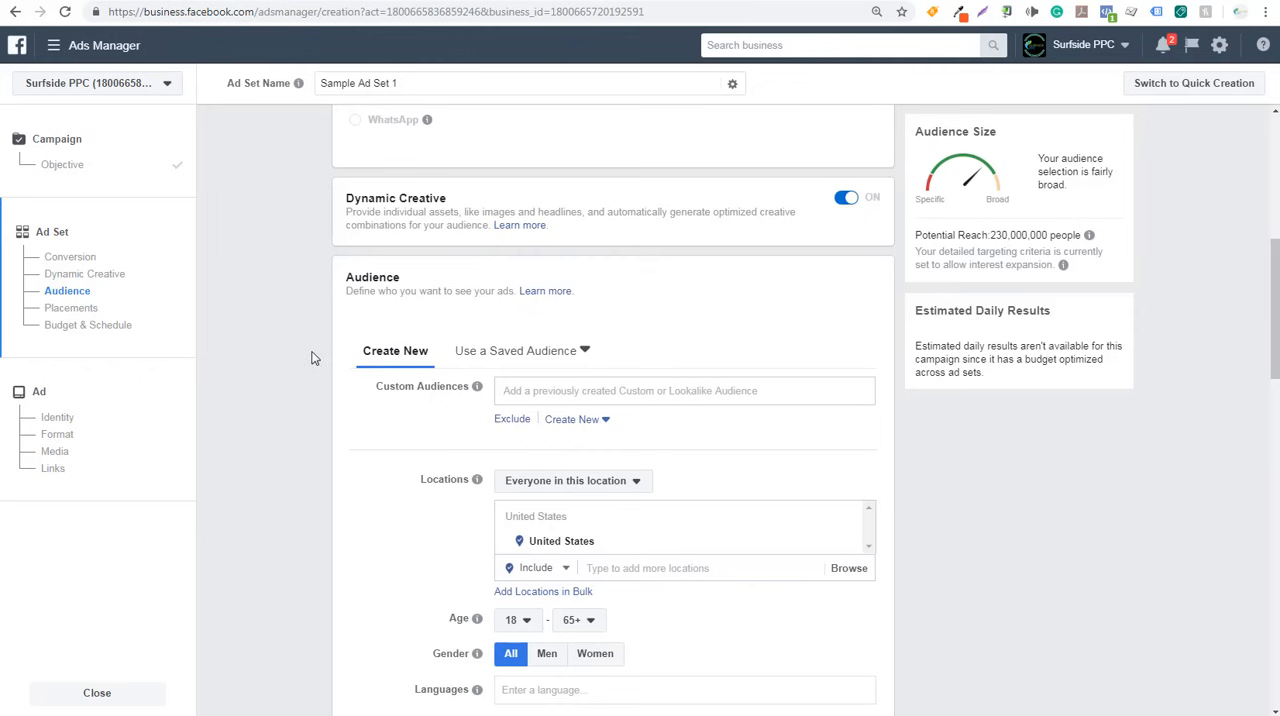
pyautogui.click(60, 45)
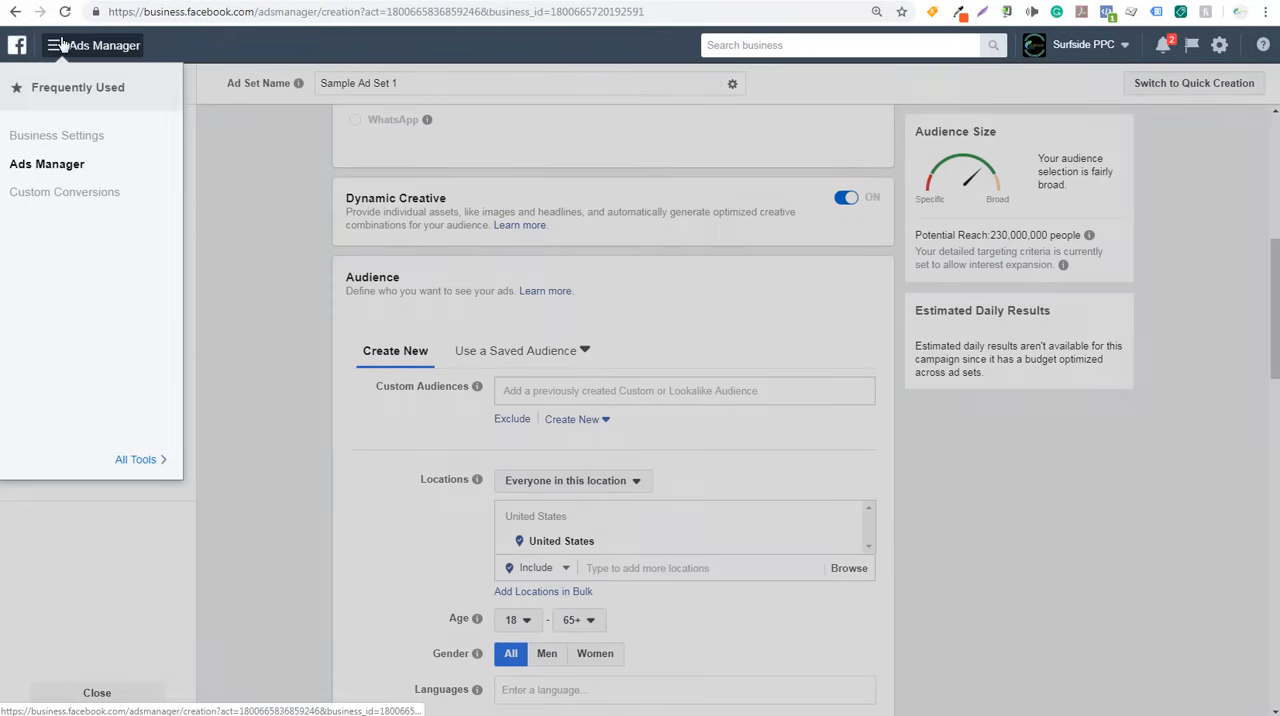
pyautogui.click(138, 459)
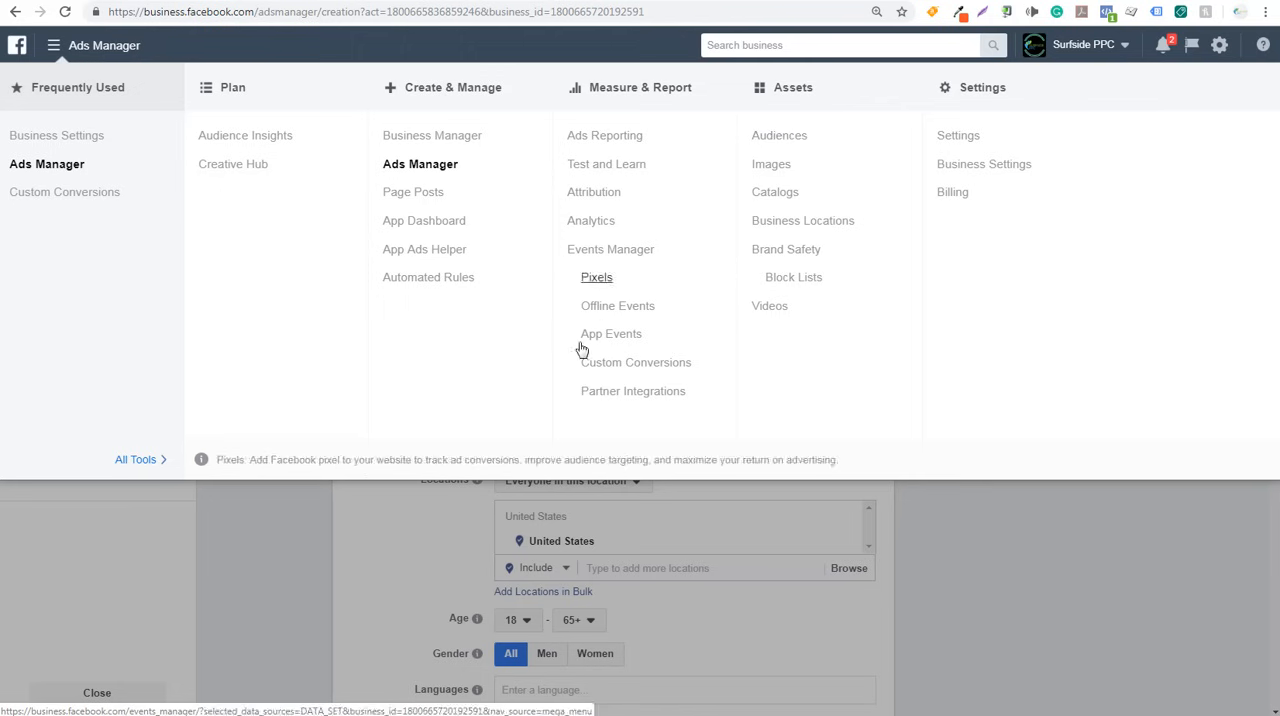
pyautogui.click(279, 535)
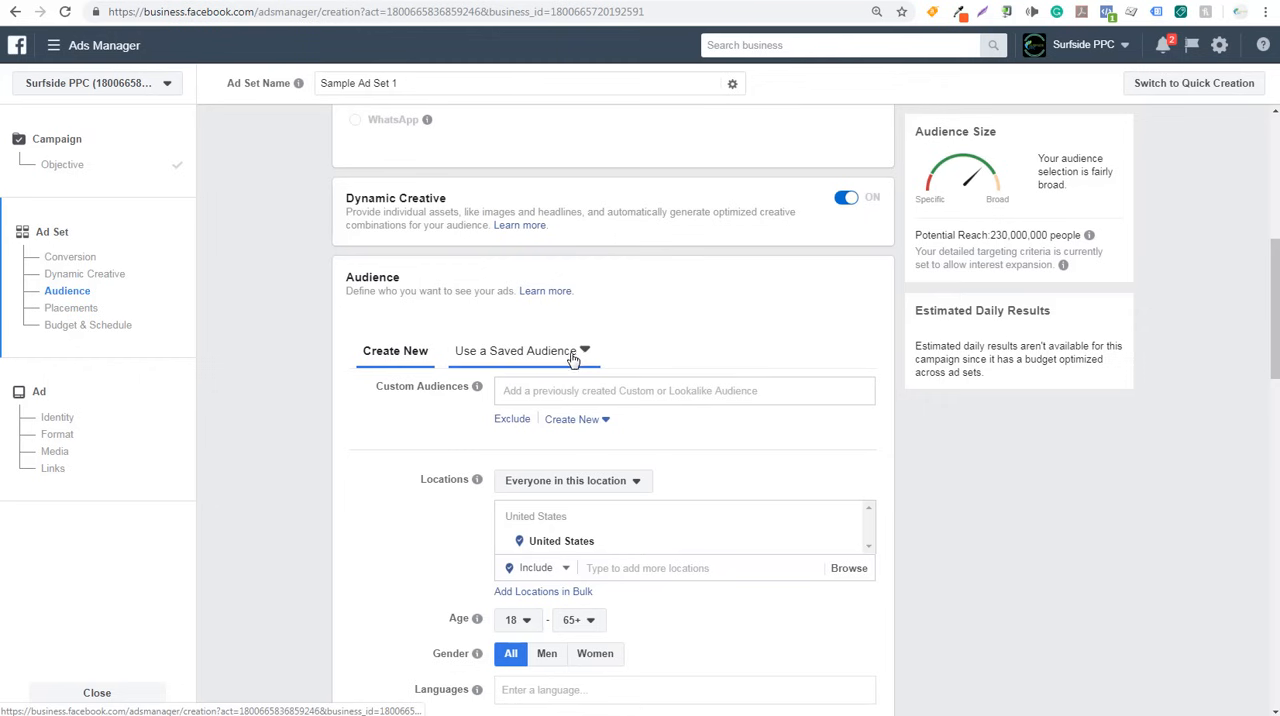
# - Review the saved audiences and the existing lookalike and custom audiences available for the ad set
pyautogui.click(582, 354)
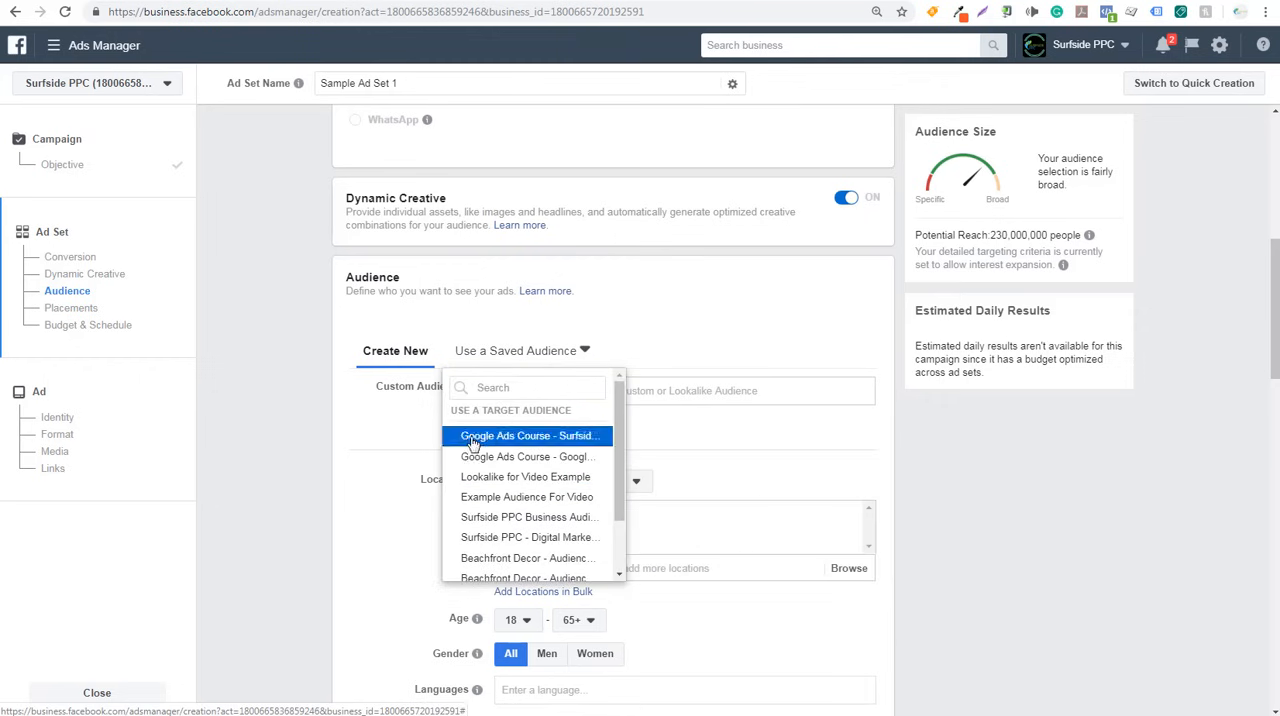
pyautogui.click(307, 449)
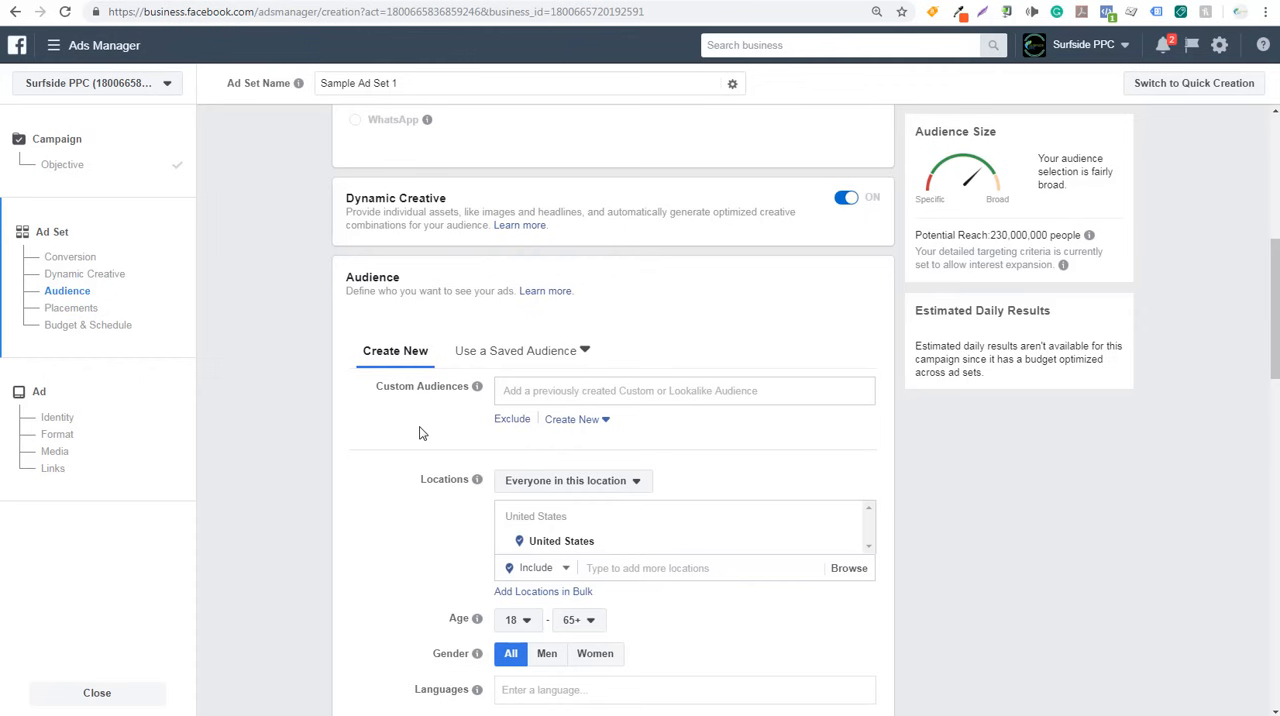
pyautogui.click(553, 390)
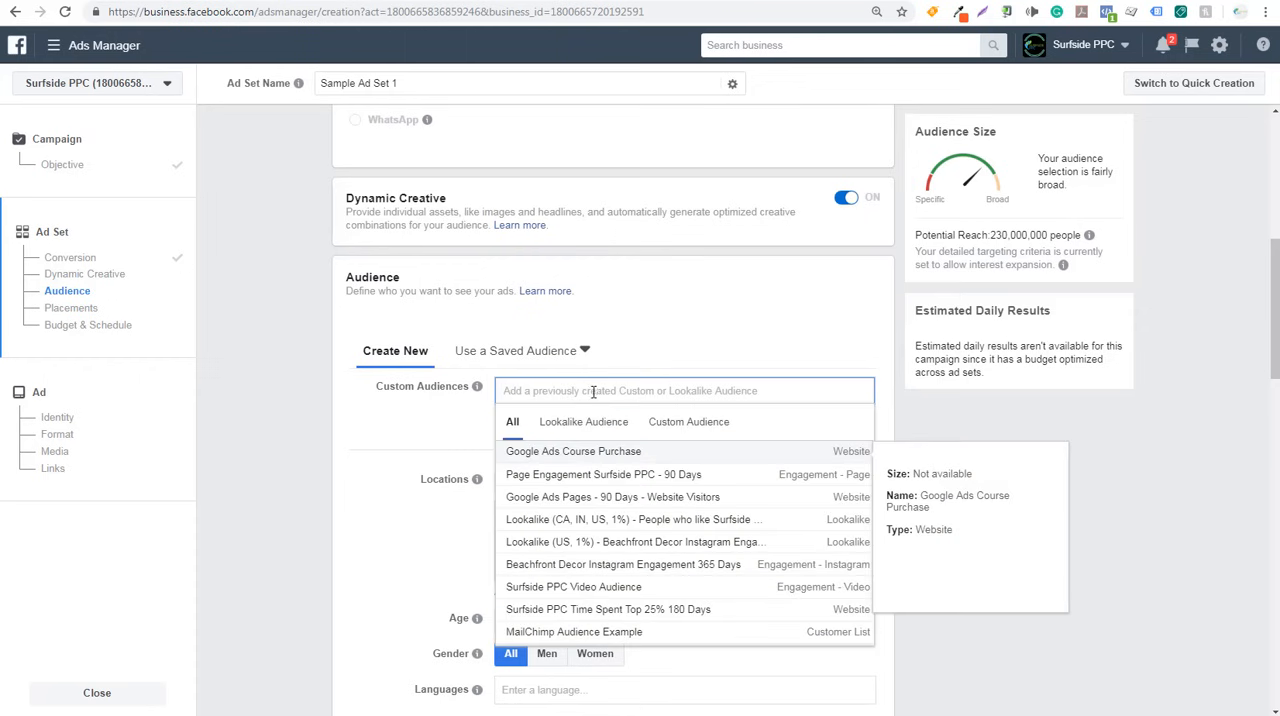
pyautogui.click(590, 423)
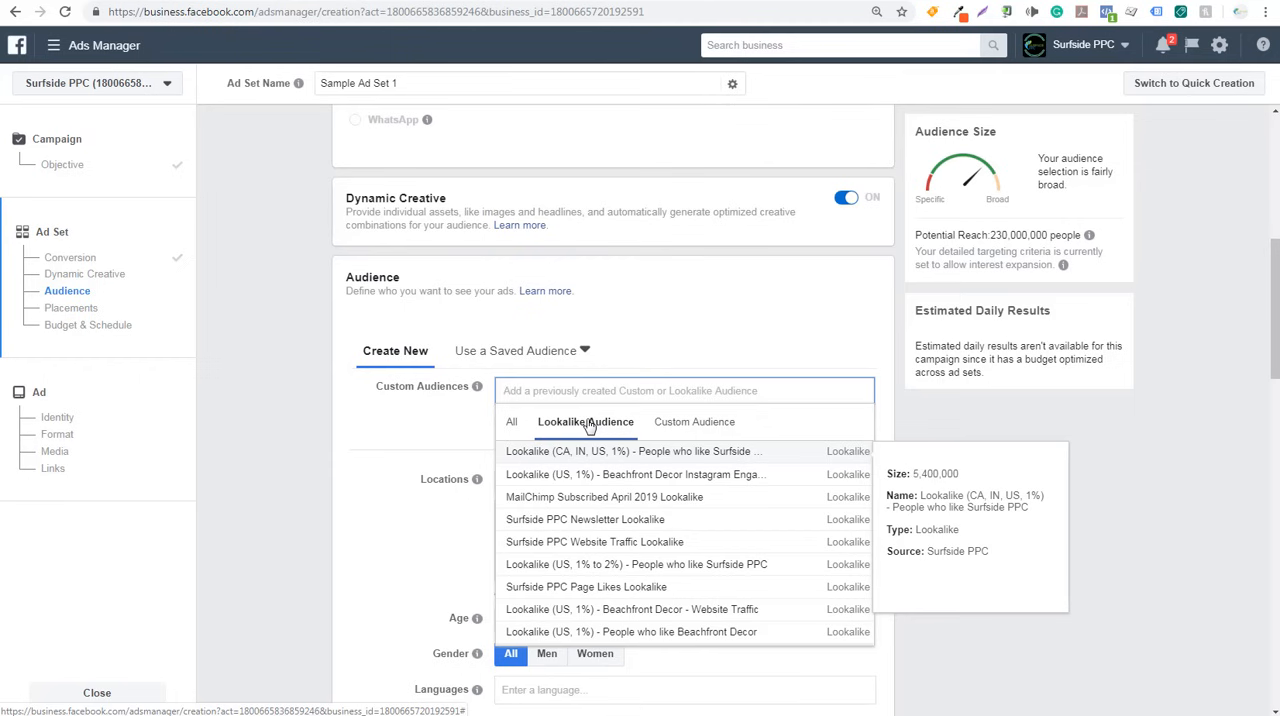
pyautogui.click(703, 428)
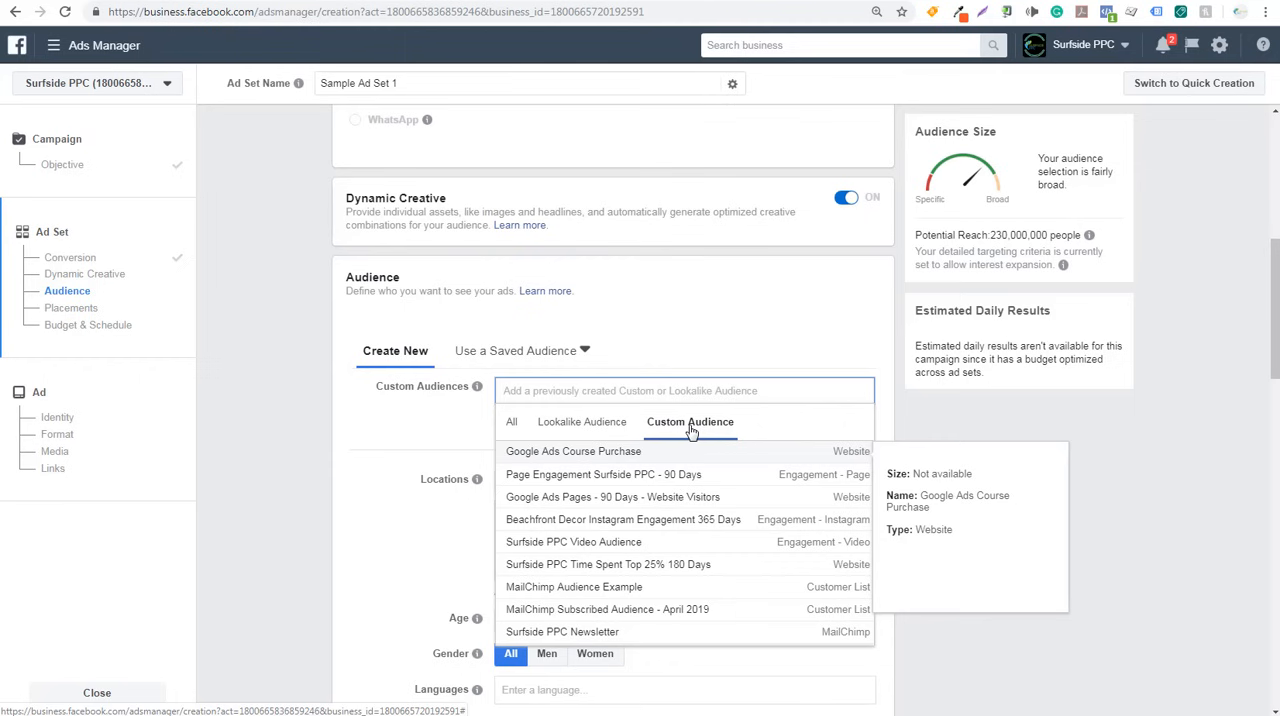
pyautogui.click(443, 423)
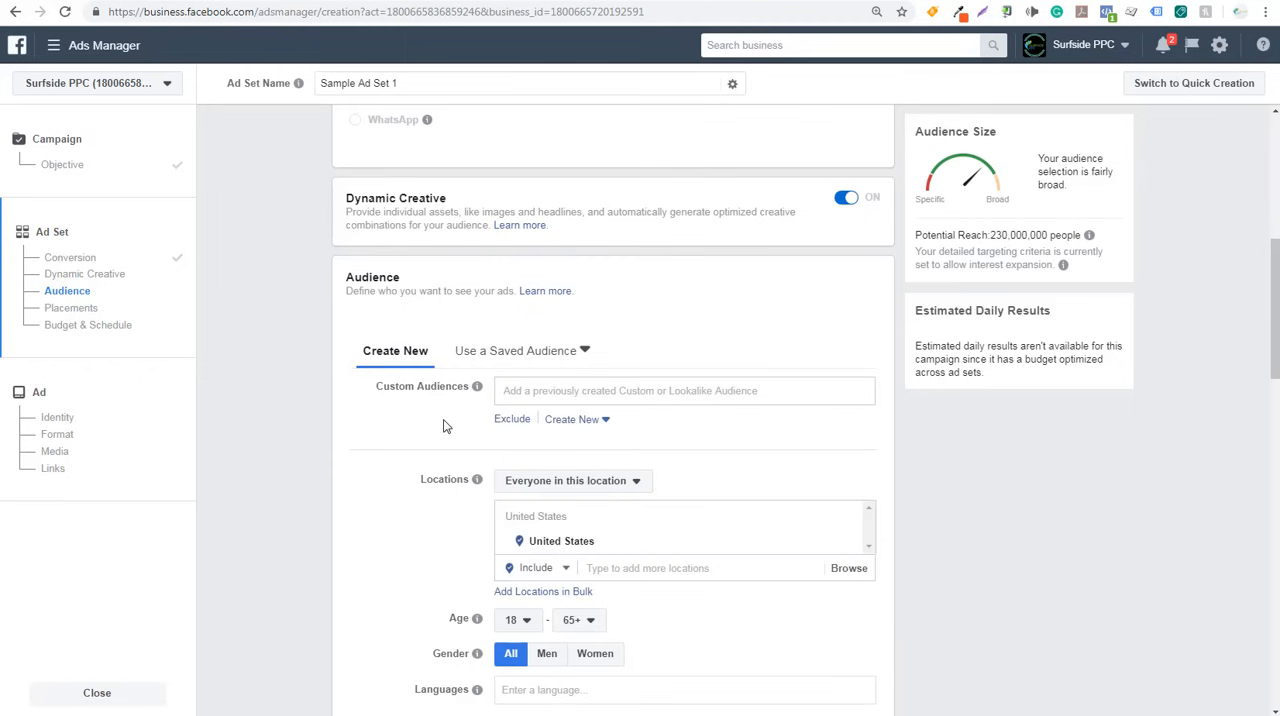
# - Try excluding the Google Ads Course Purchase website audience from the ad set, and remove that exclusion again
pyautogui.scroll(-3, 330, 445)
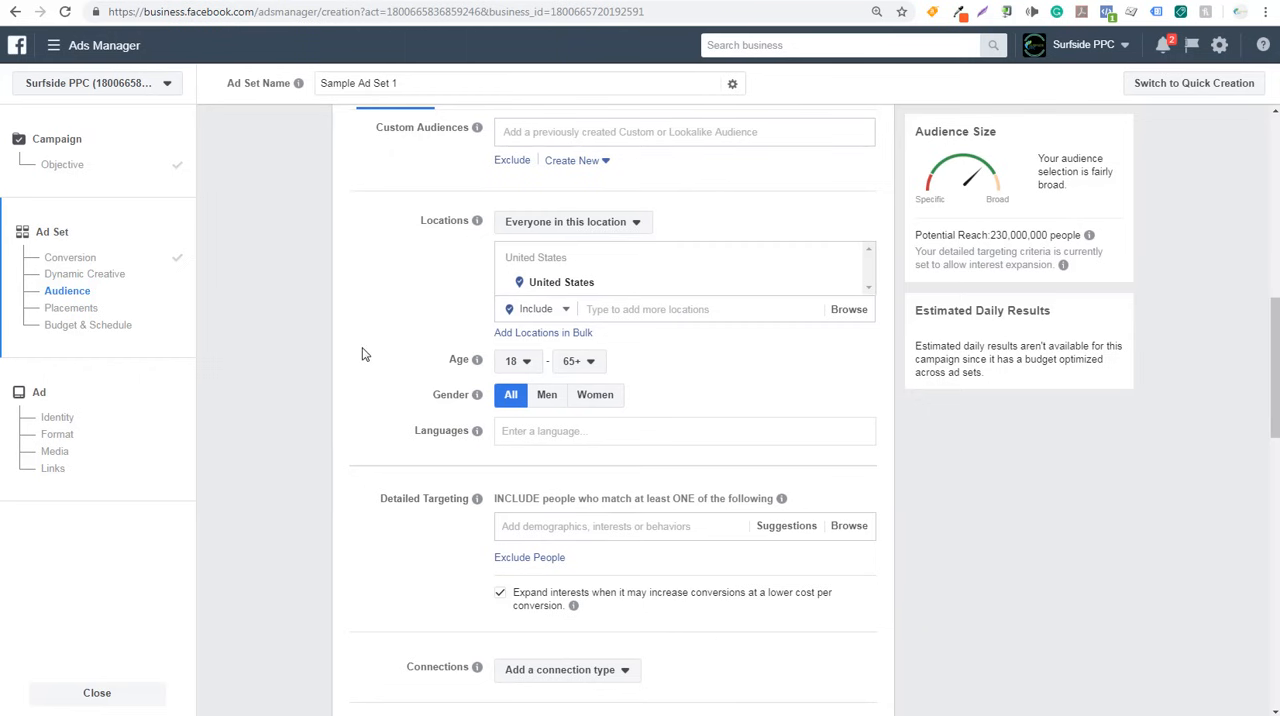
pyautogui.scroll(1, 390, 280)
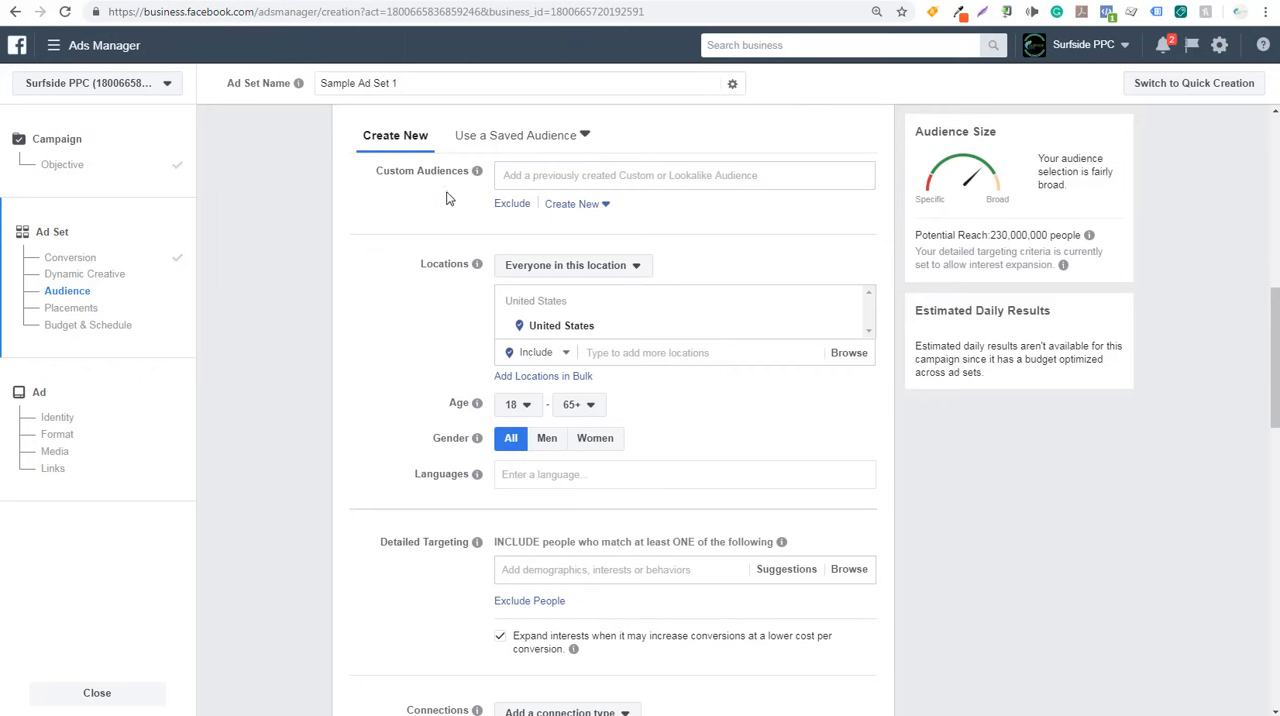
pyautogui.click(512, 204)
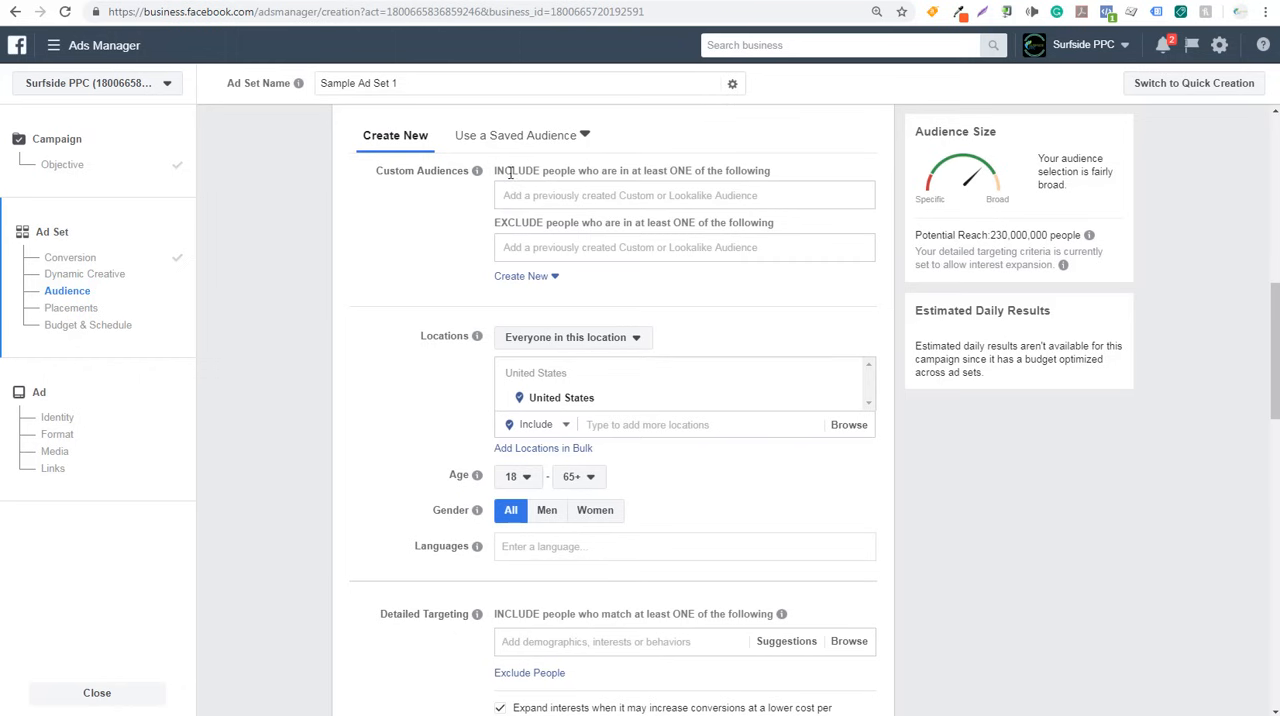
pyautogui.click(543, 248)
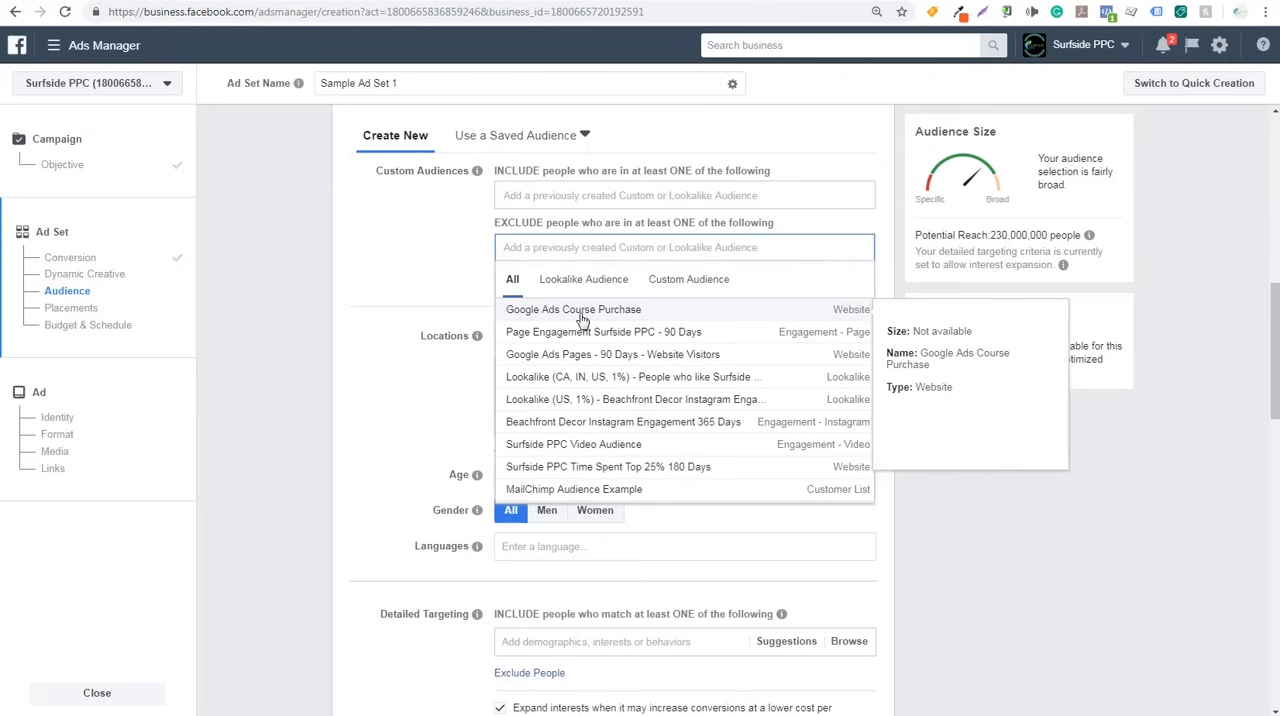
pyautogui.click(658, 316)
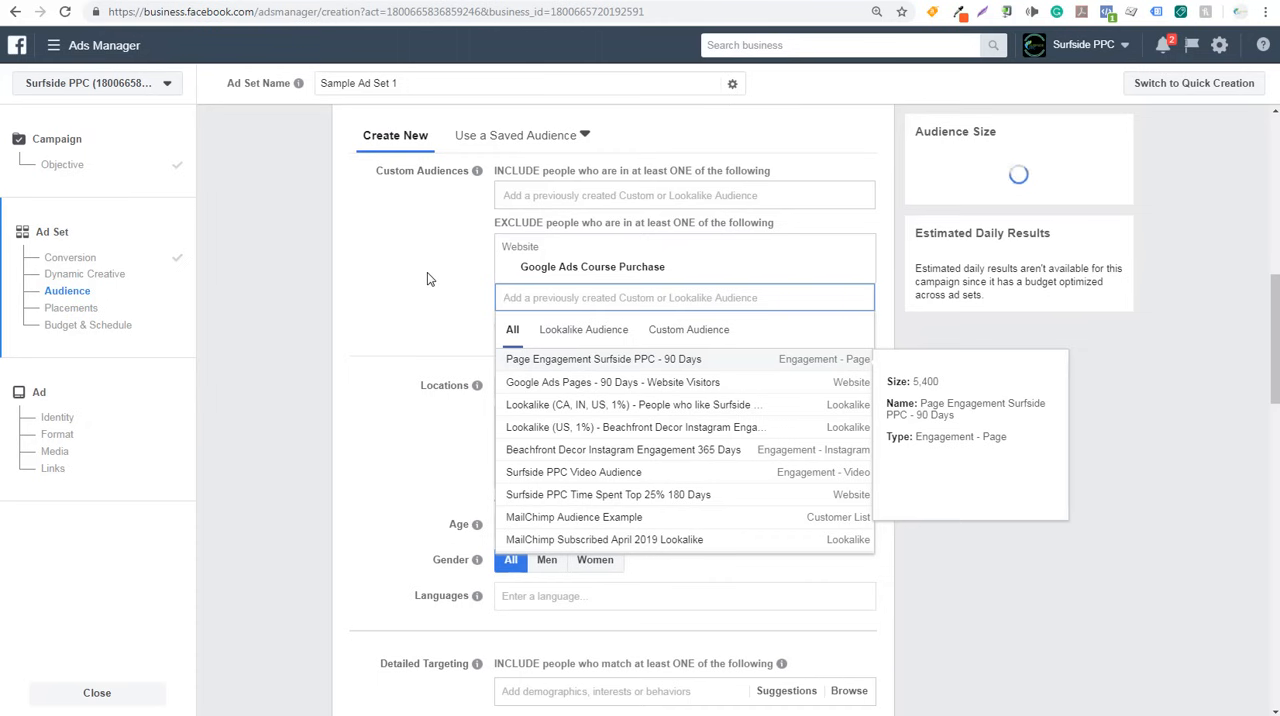
pyautogui.click(427, 279)
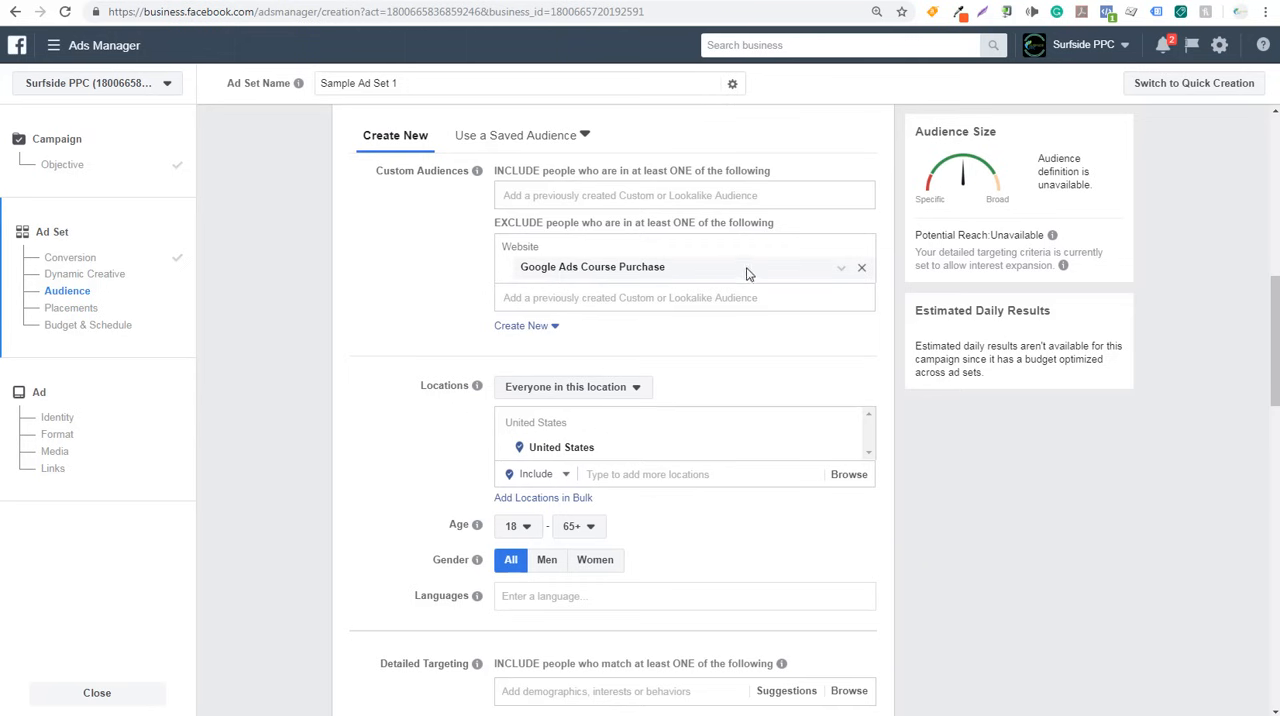
pyautogui.click(861, 267)
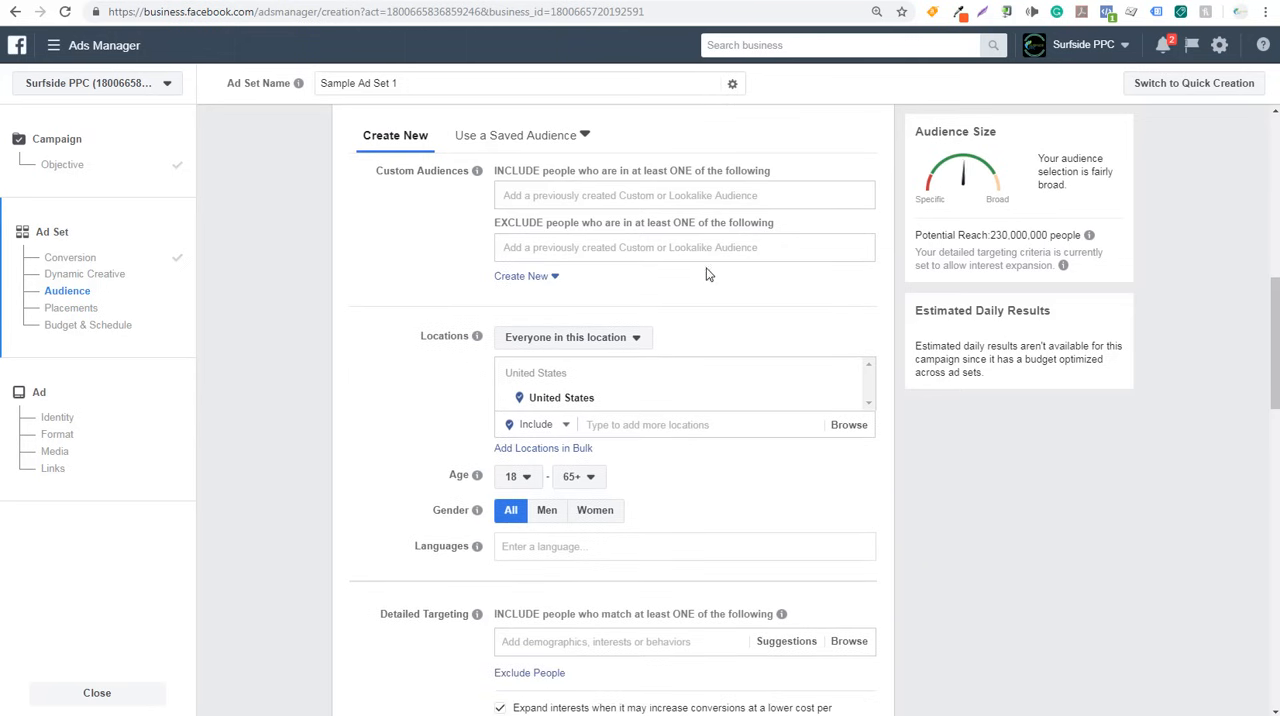
# - Define a new website traffic custom audience of people who visited pages whose URL contains "confirm" in the past 180 days
pyautogui.click(548, 282)
pyautogui.click(576, 326)
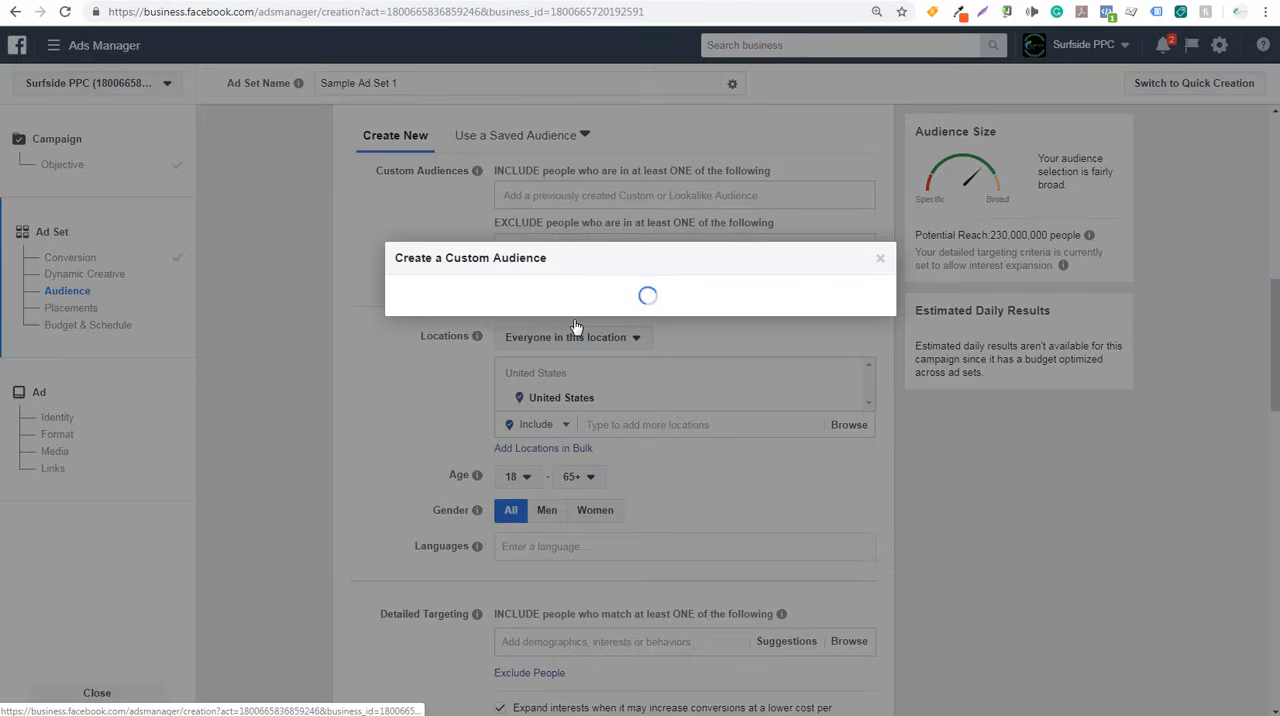
pyautogui.click(384, 176)
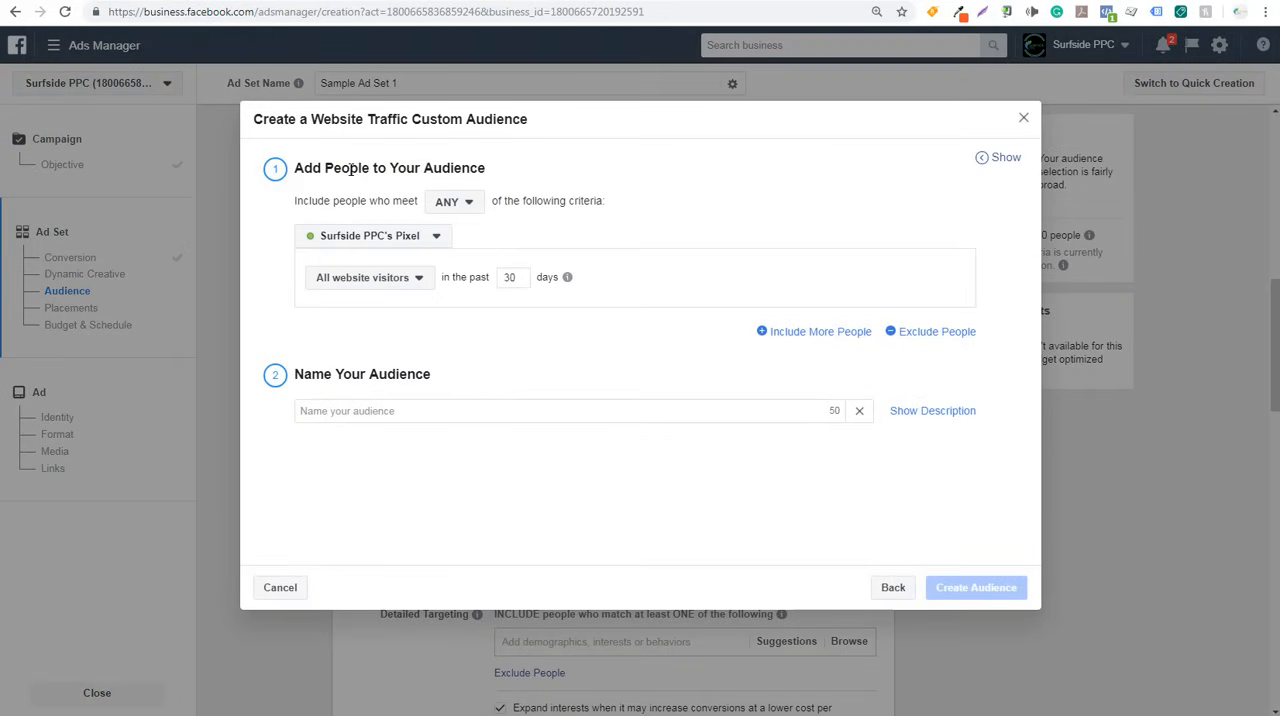
pyautogui.click(395, 282)
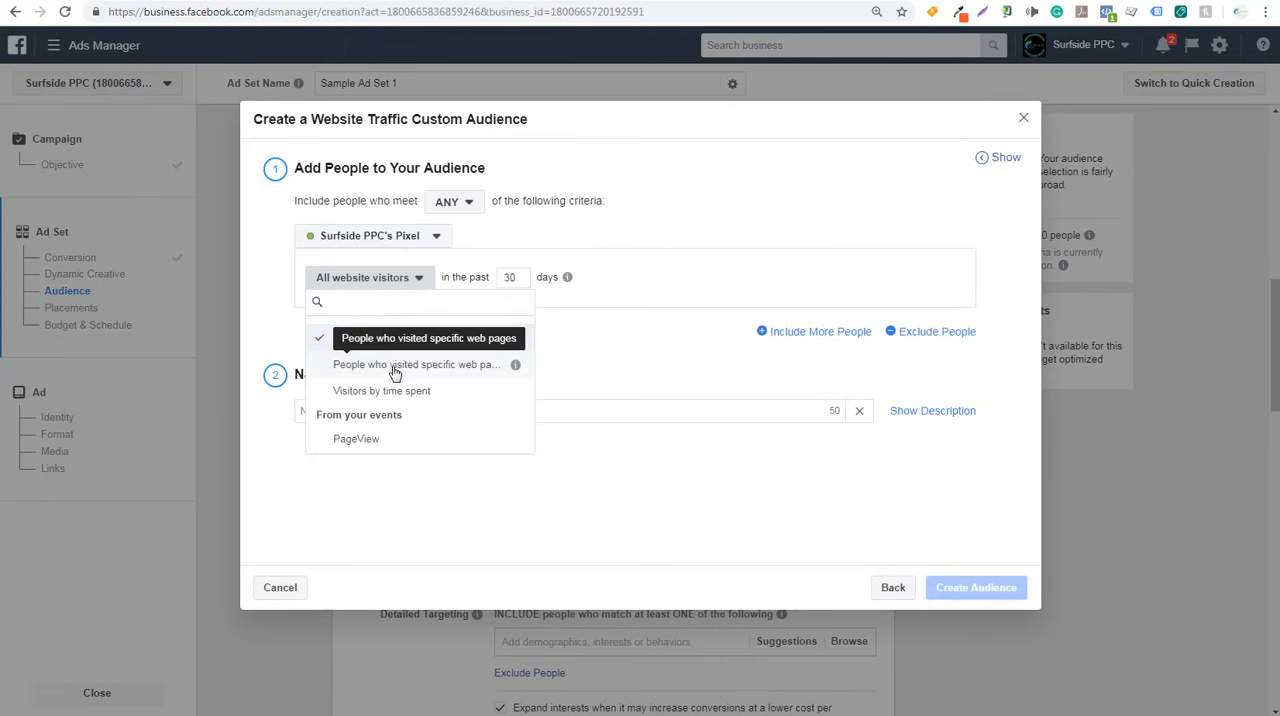
pyautogui.click(395, 367)
pyautogui.click(416, 336)
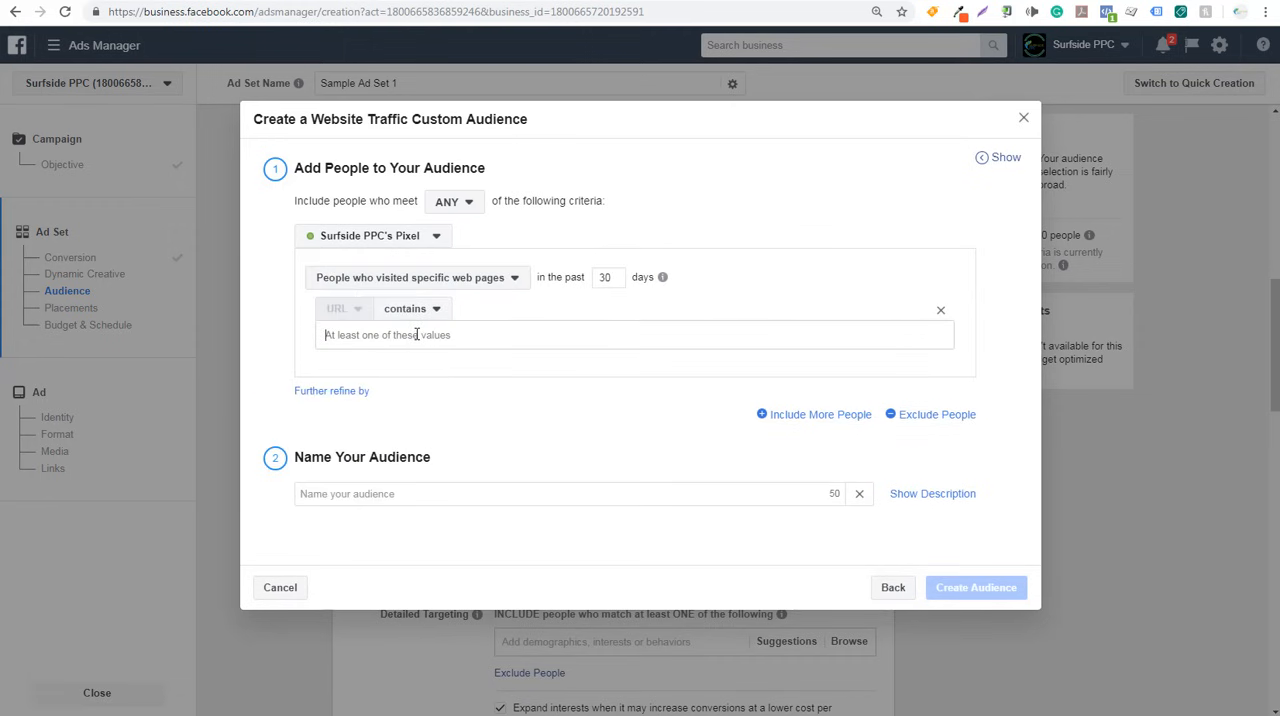
pyautogui.write('confirm')
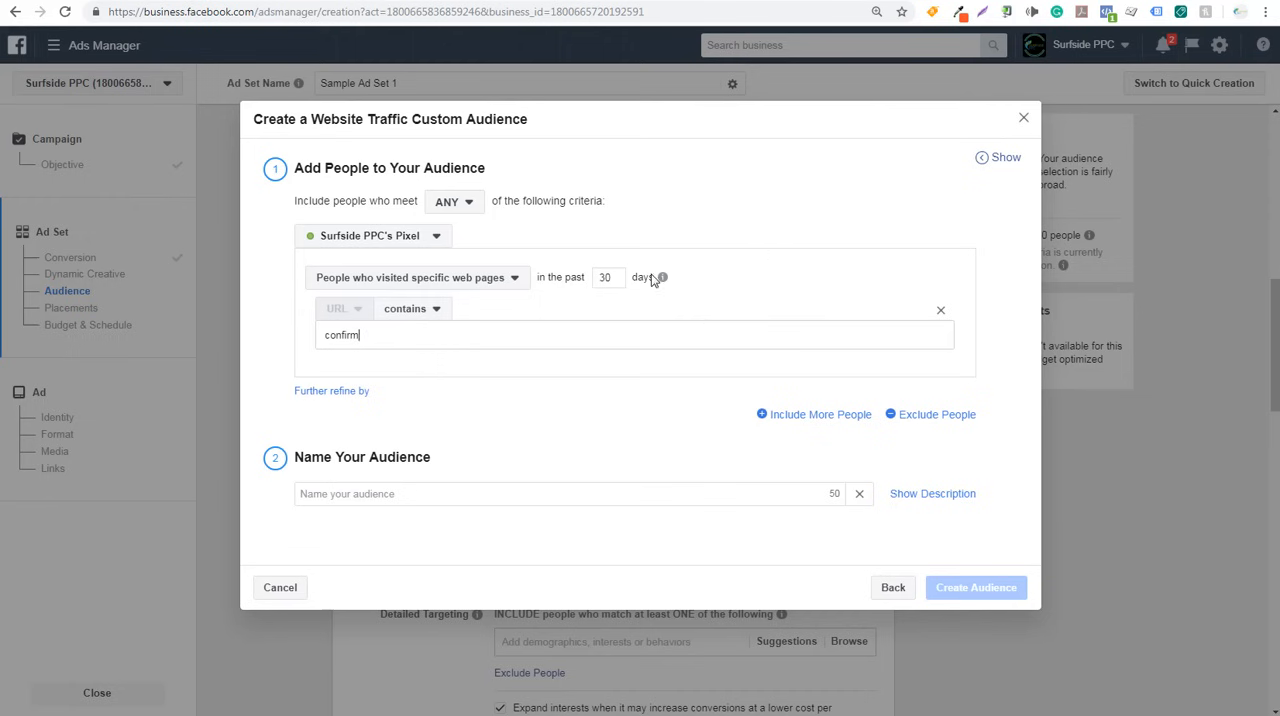
pyautogui.press('Return')
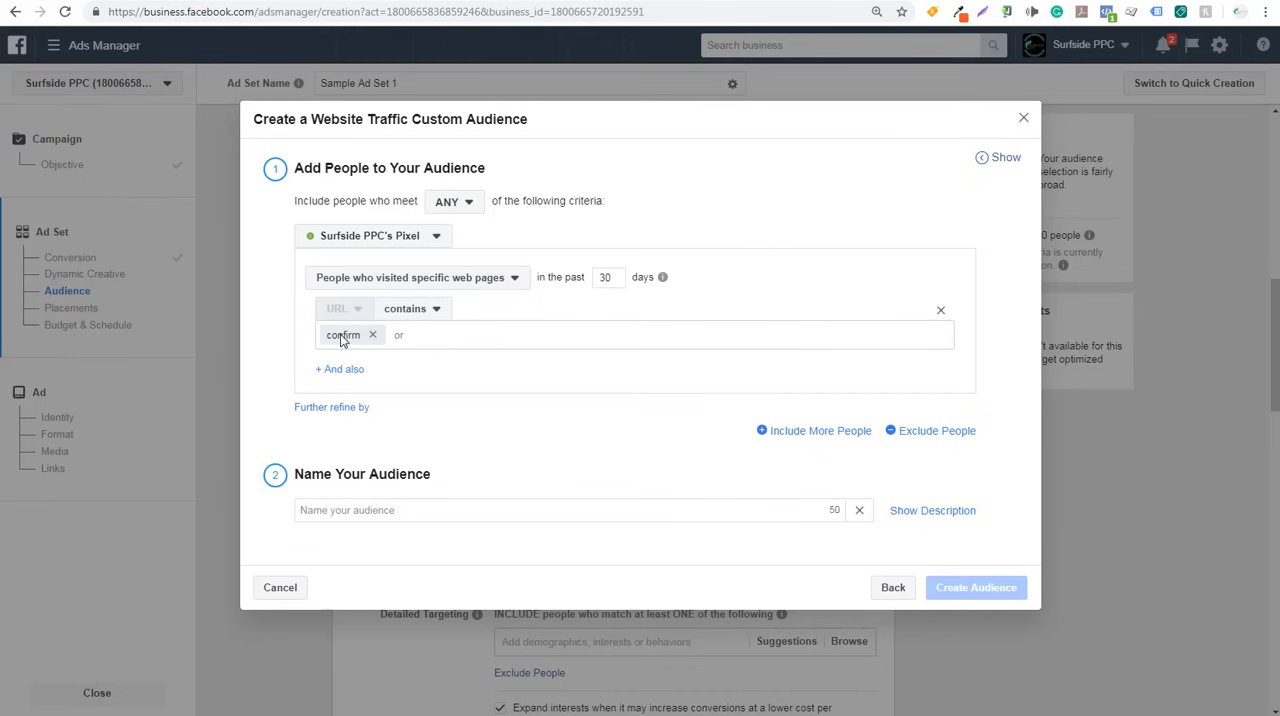
pyautogui.doubleClick(604, 278)
pyautogui.write('180')
# - Name the website traffic custom audience "Excluded Audience Sample", create it, and finish the audience creation
pyautogui.click(414, 508)
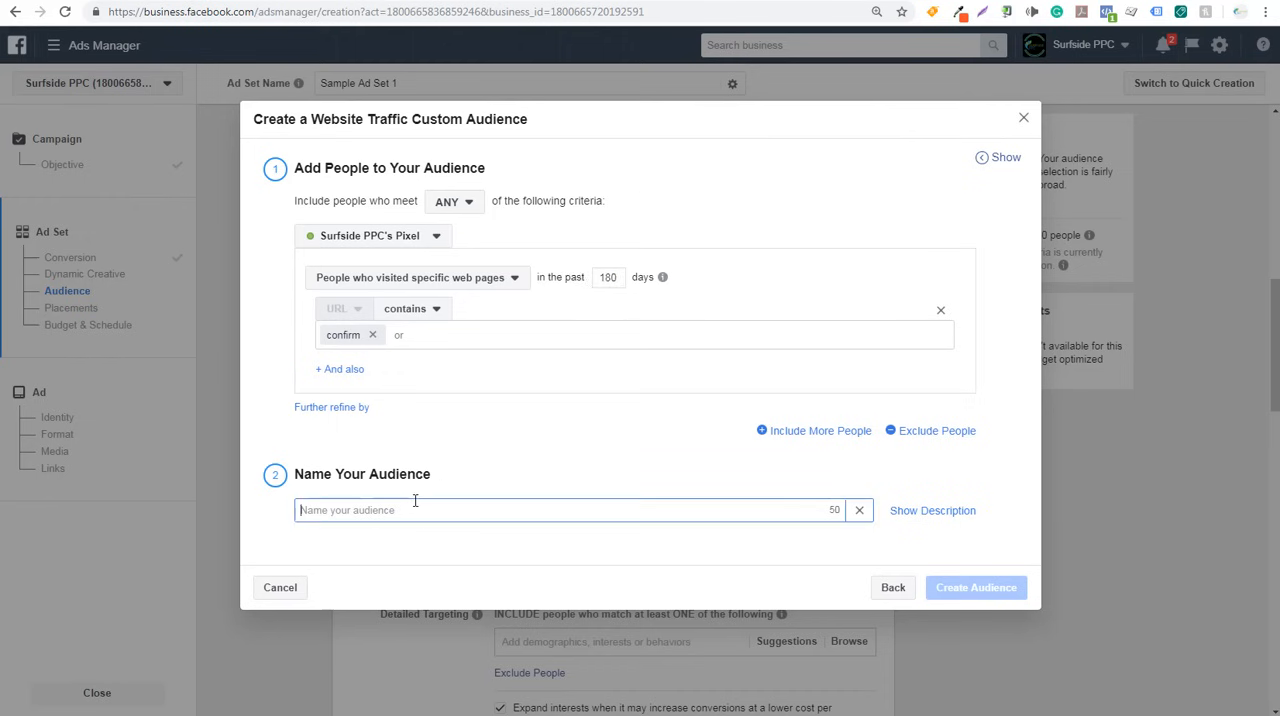
pyautogui.write('Excluded')
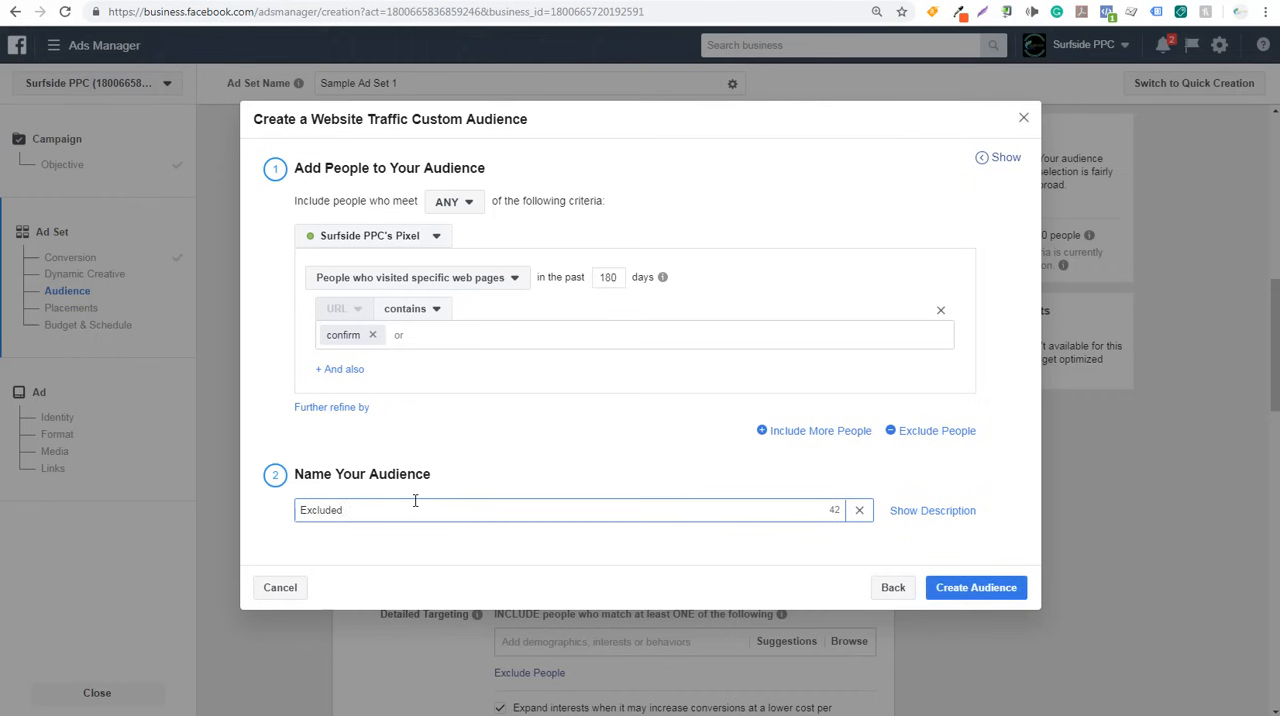
pyautogui.write(' Audience Sample')
pyautogui.click(973, 590)
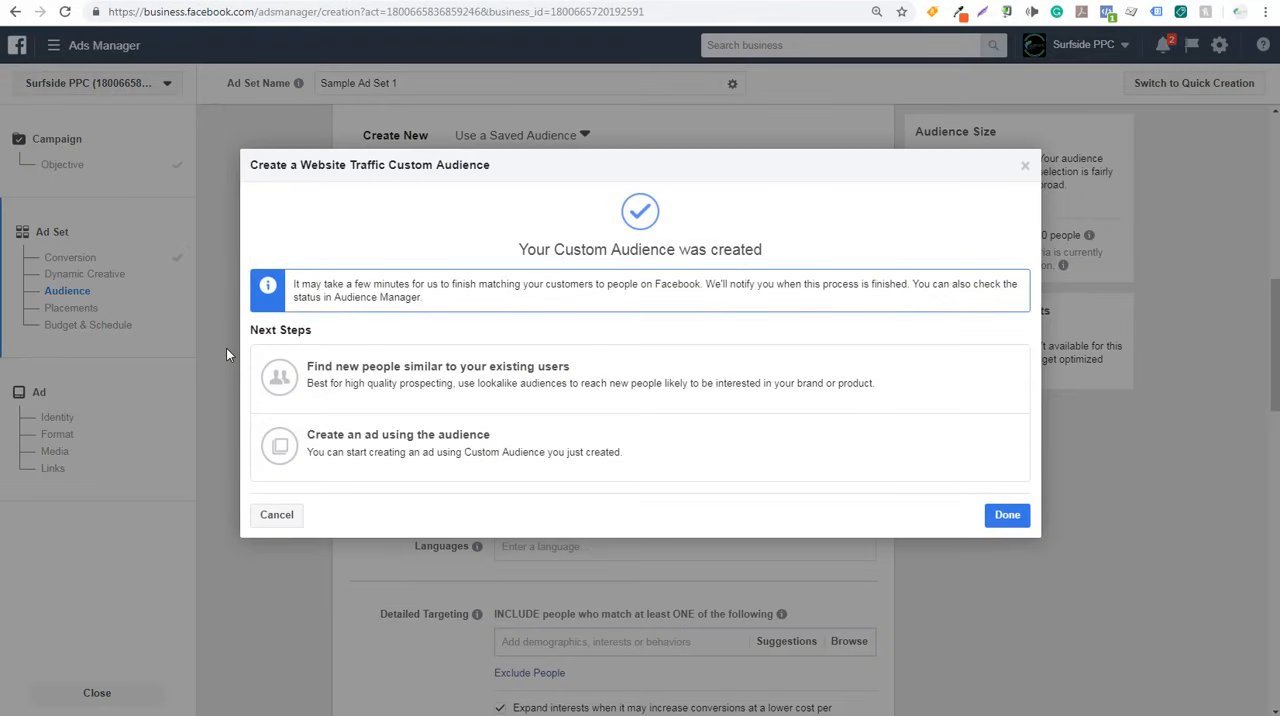
pyautogui.click(1003, 516)
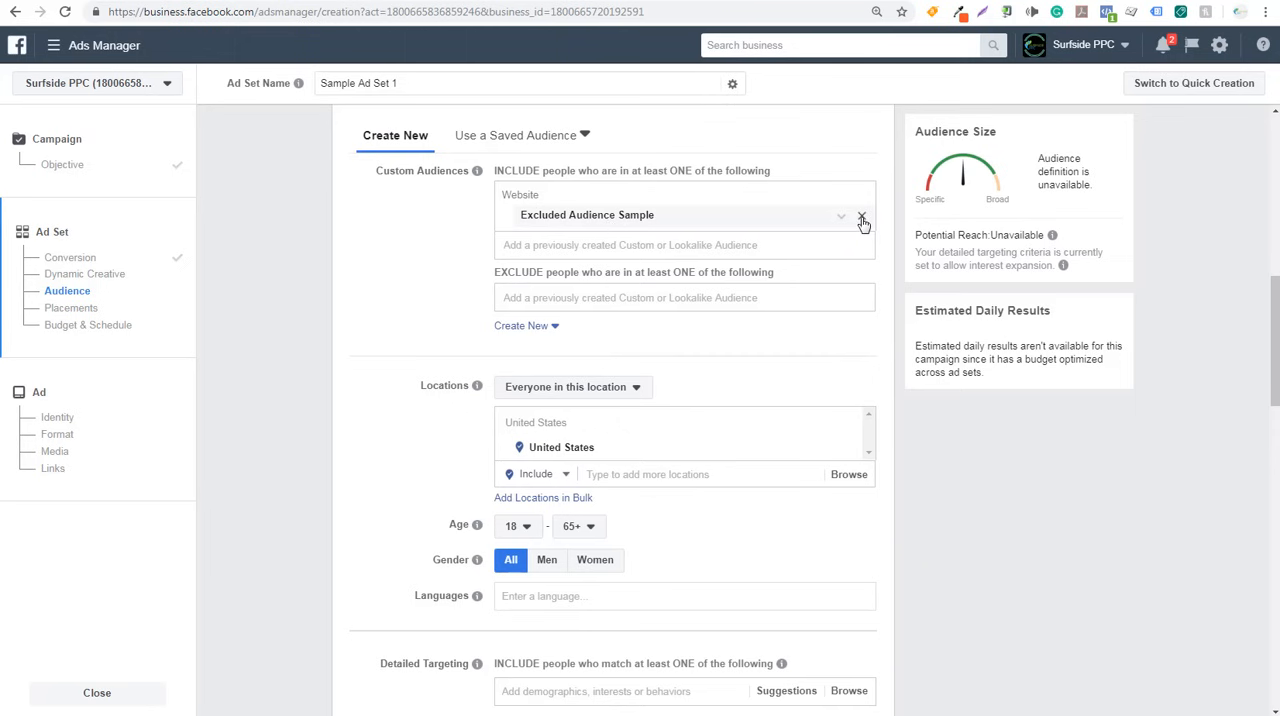
# - Remove Excluded Audience Sample from the ad set's included custom audiences and add it to the excluded ones instead
pyautogui.click(862, 220)
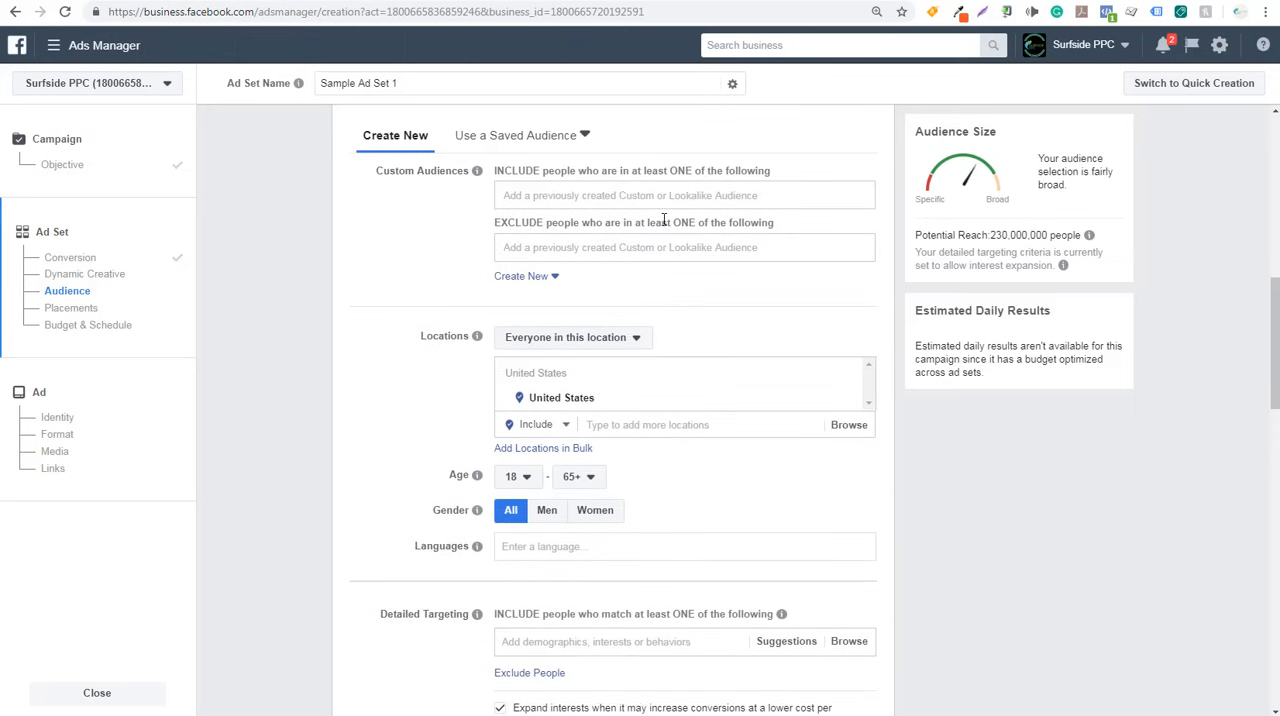
pyautogui.click(553, 248)
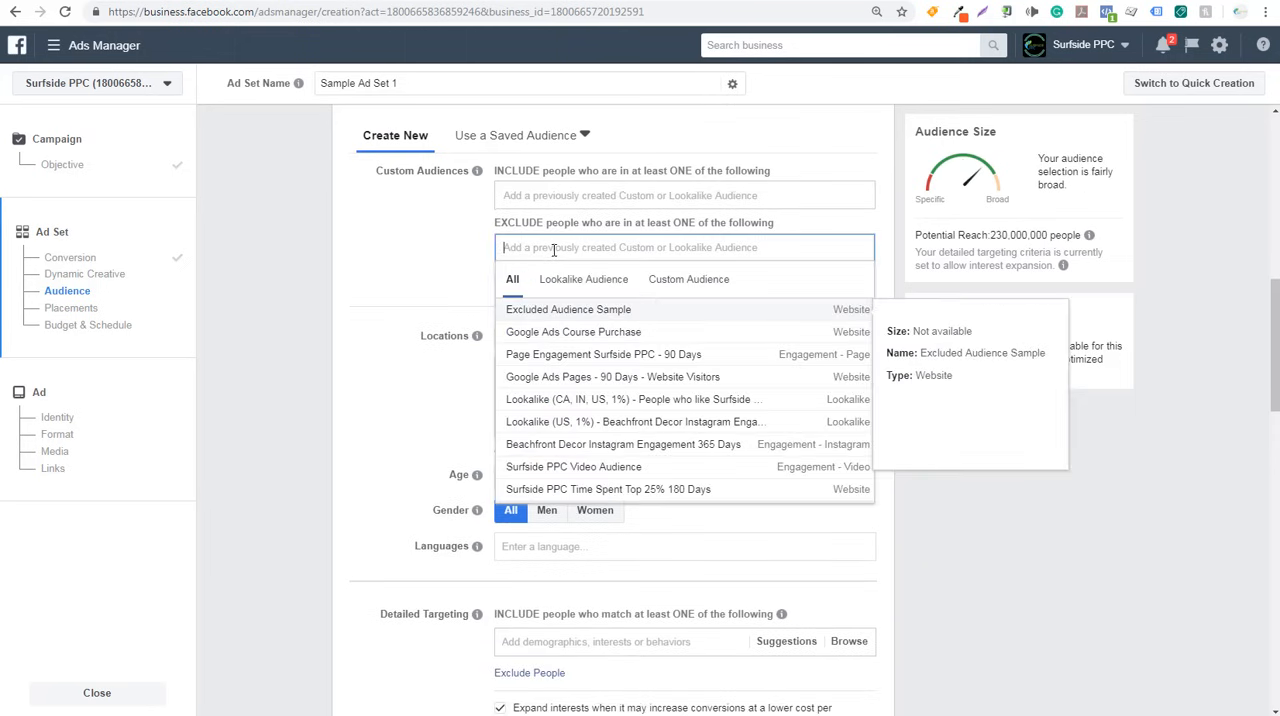
pyautogui.click(606, 311)
pyautogui.click(275, 284)
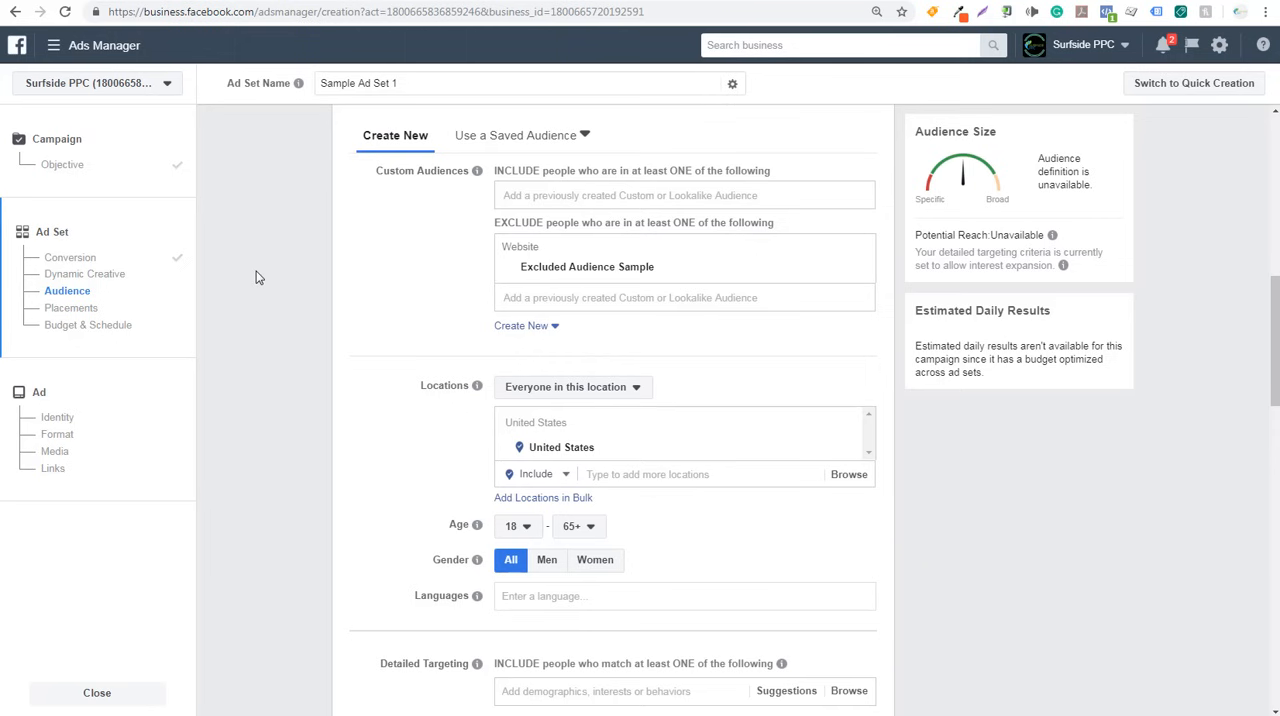
# - Review the ad set's options for who counts as being in a location, and browse the country and region groups available for targeting
pyautogui.scroll(-3, 266, 230)
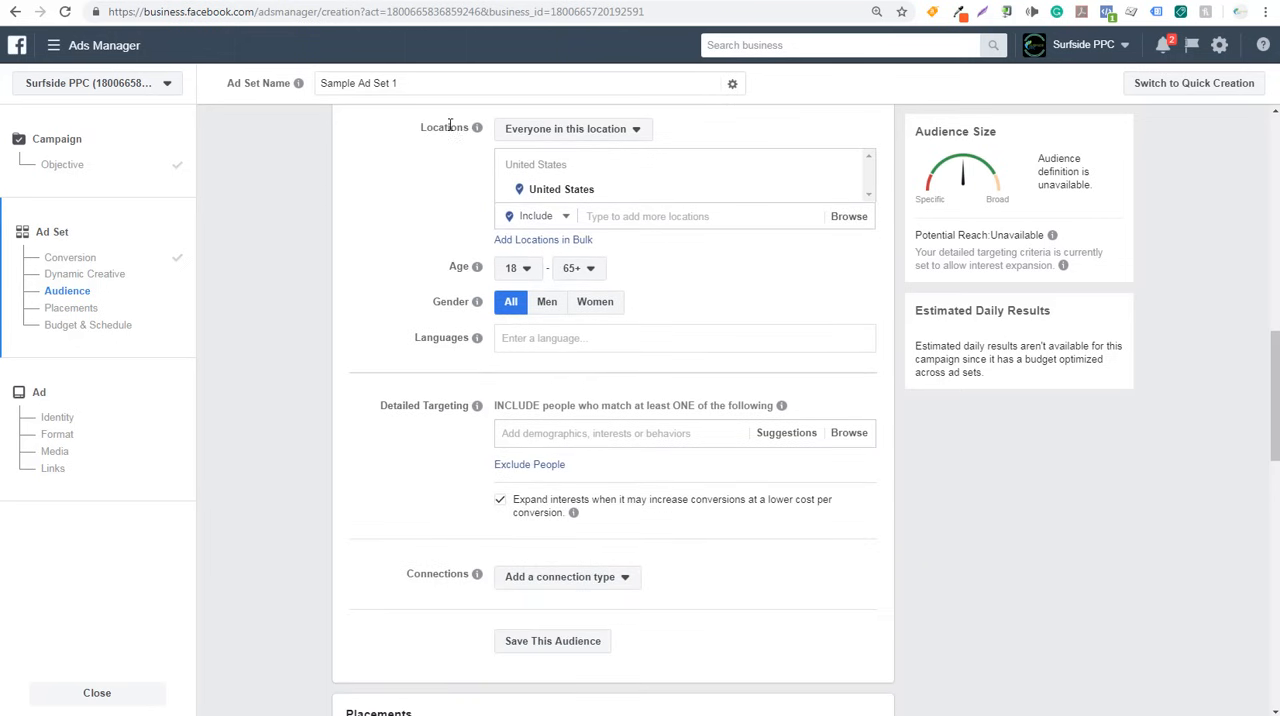
pyautogui.click(533, 137)
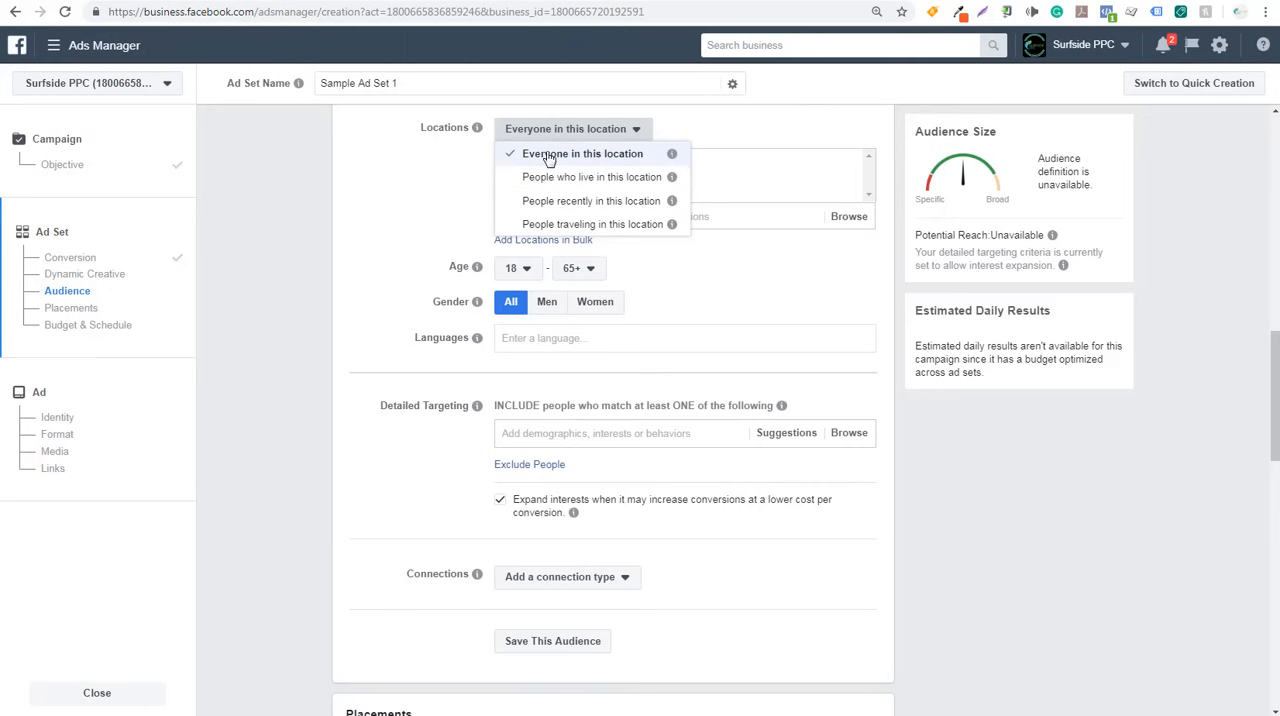
pyautogui.click(421, 203)
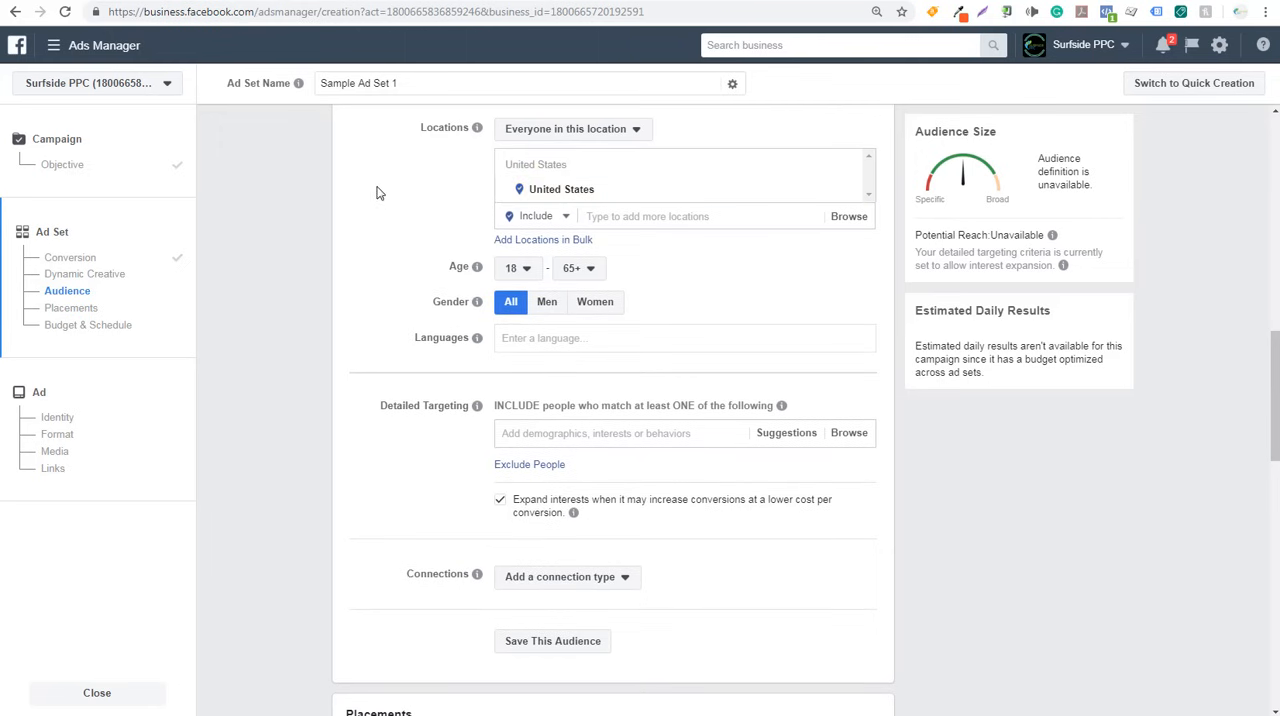
pyautogui.click(854, 223)
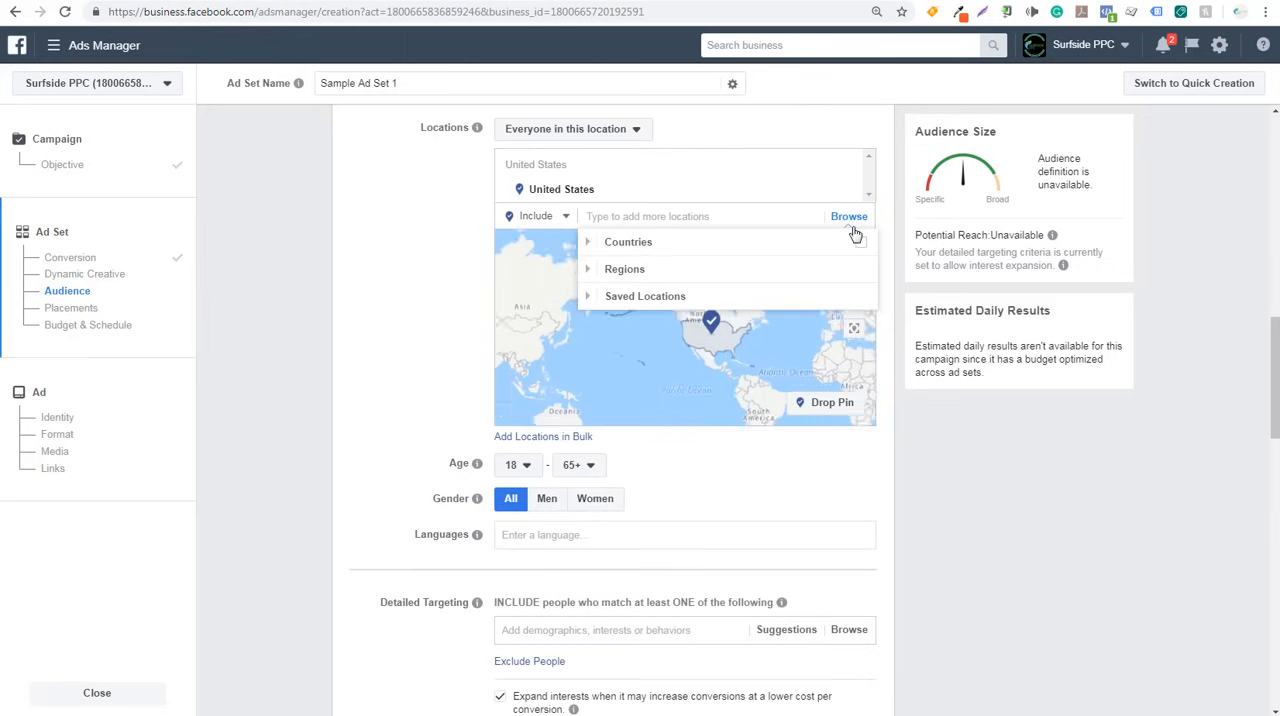
pyautogui.click(588, 243)
pyautogui.click(590, 243)
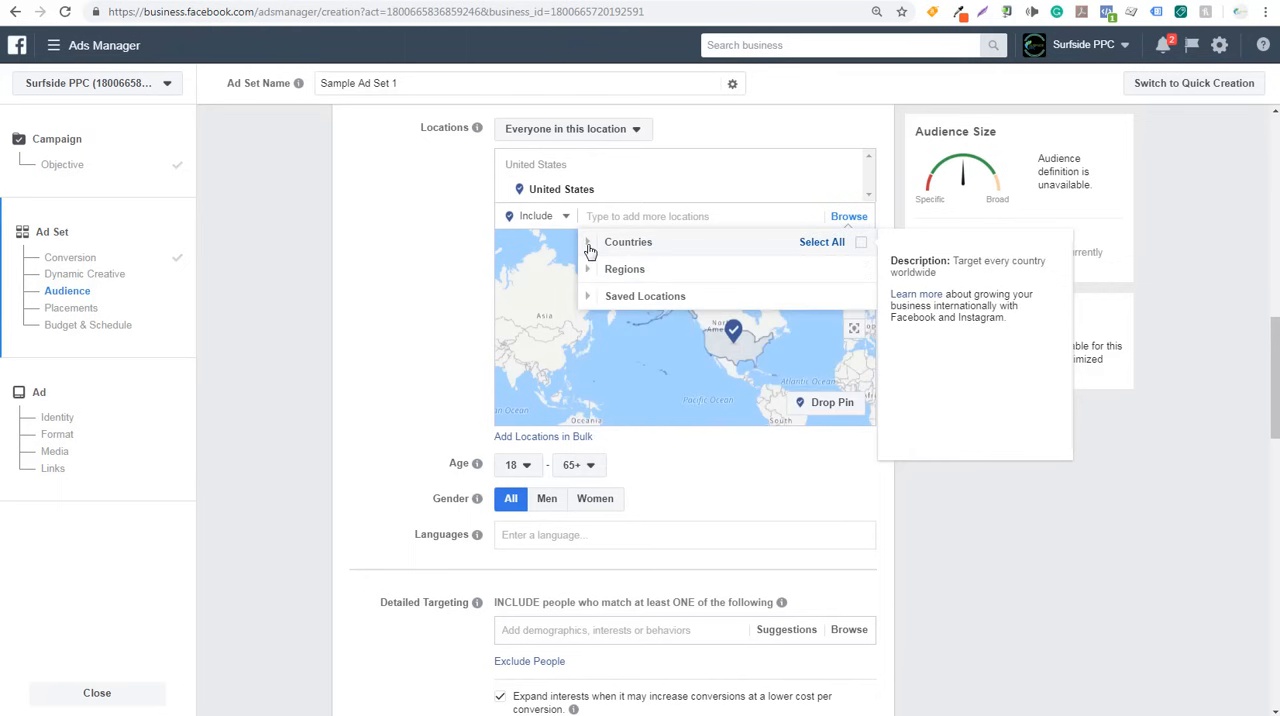
pyautogui.click(592, 270)
pyautogui.moveTo(604, 382)
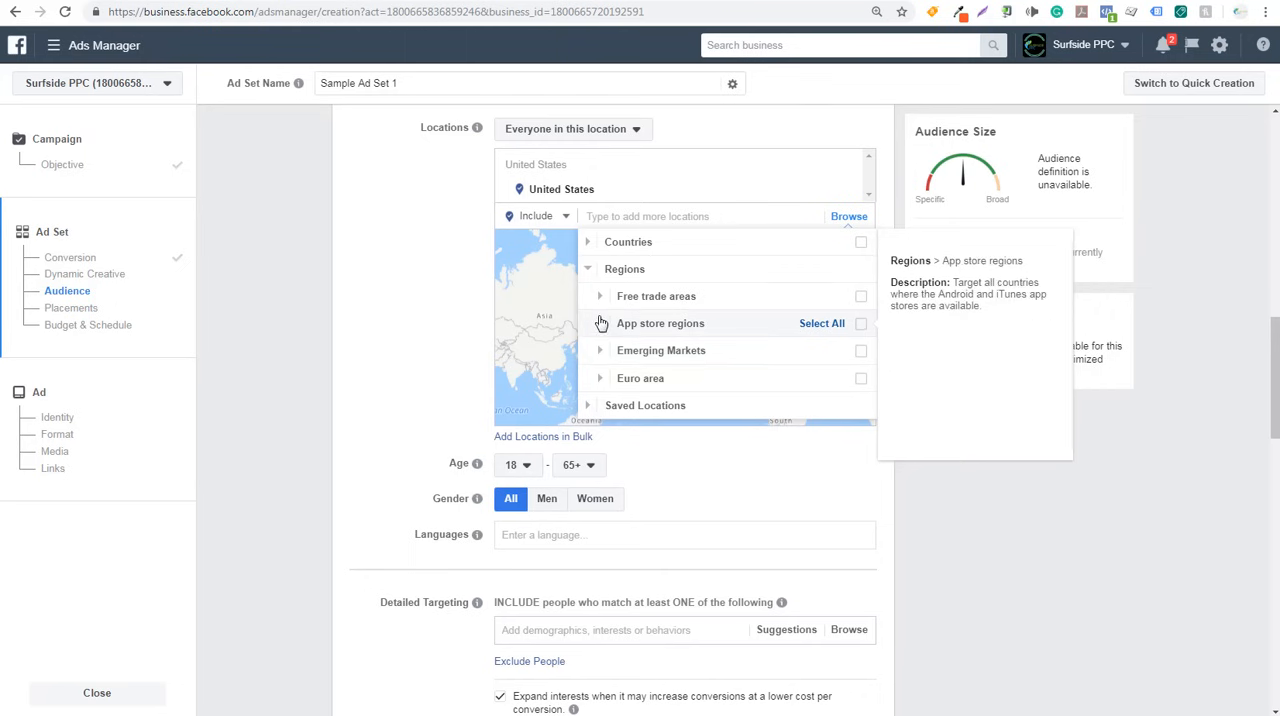
pyautogui.click(590, 272)
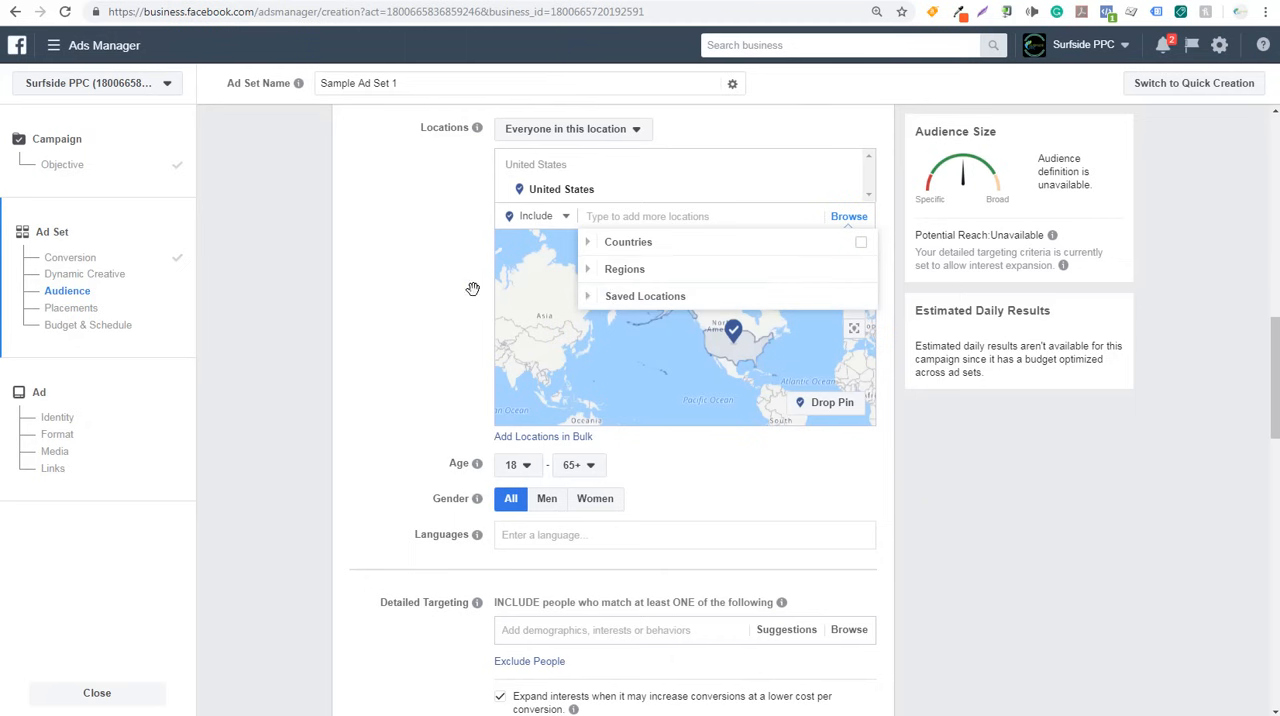
pyautogui.click(385, 263)
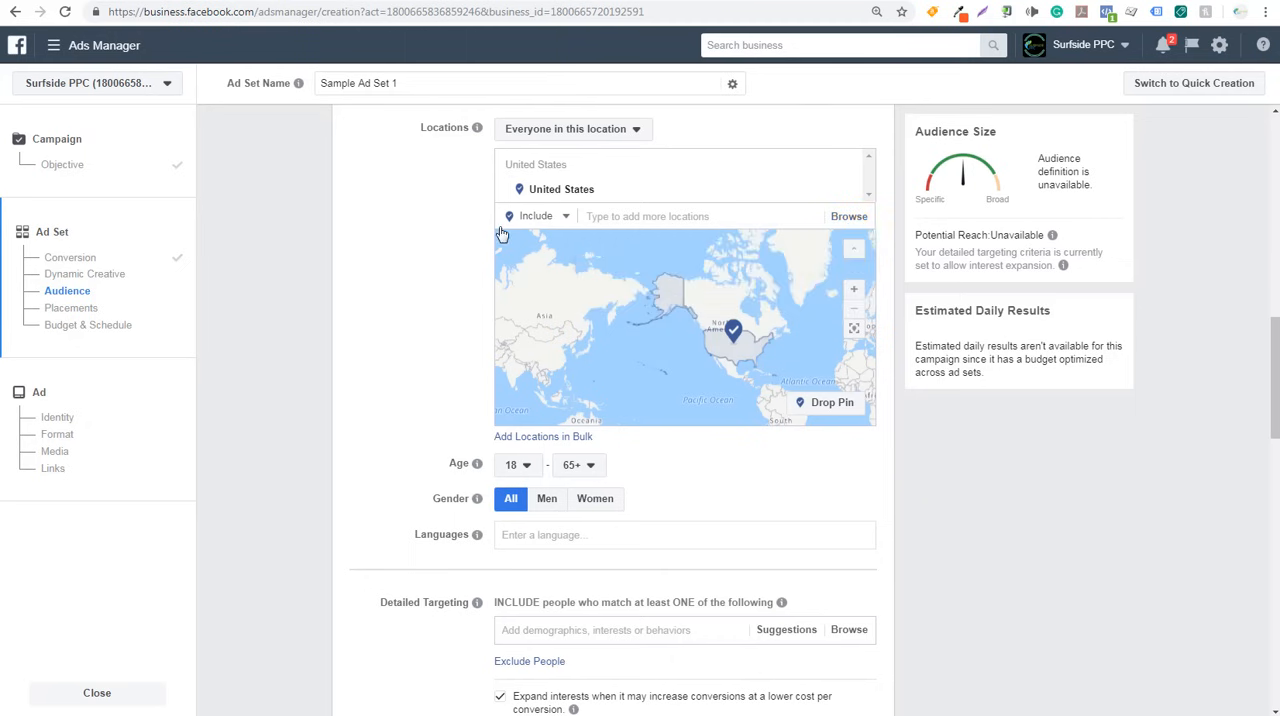
# - Search for "bost" among the locations that can be added to the ad set's targeting
pyautogui.click(640, 216)
pyautogui.write('boston')
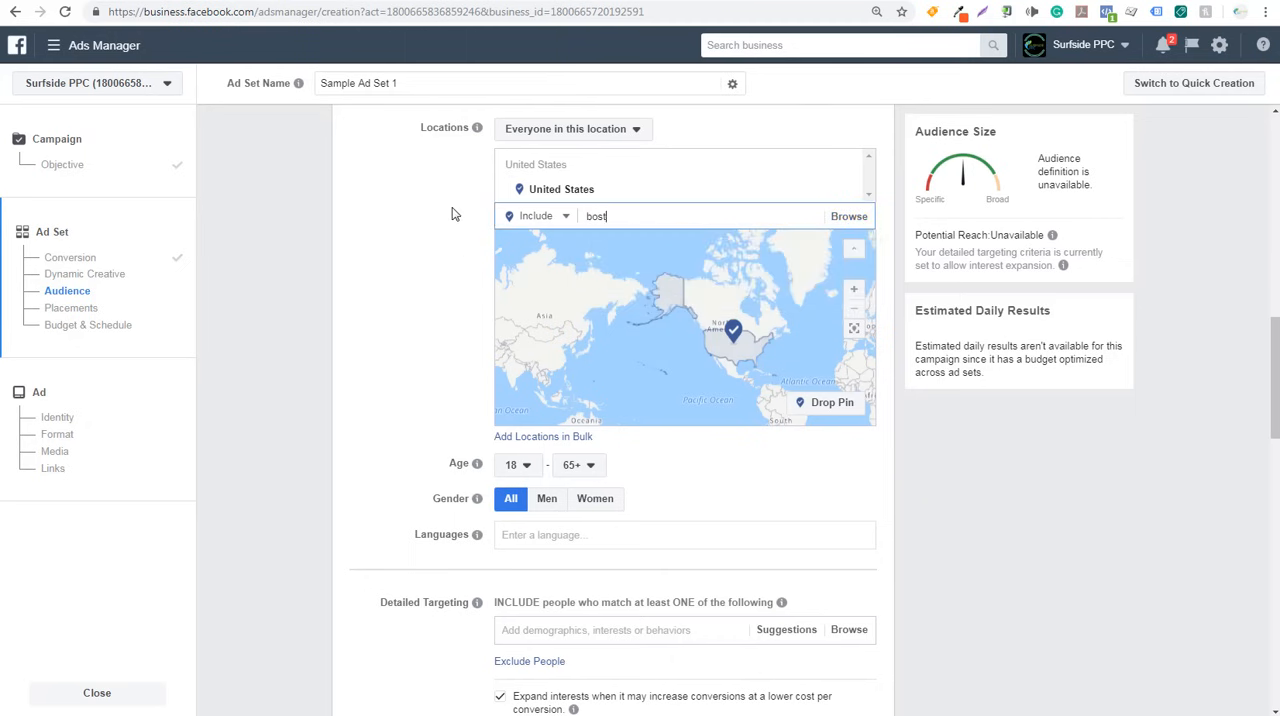
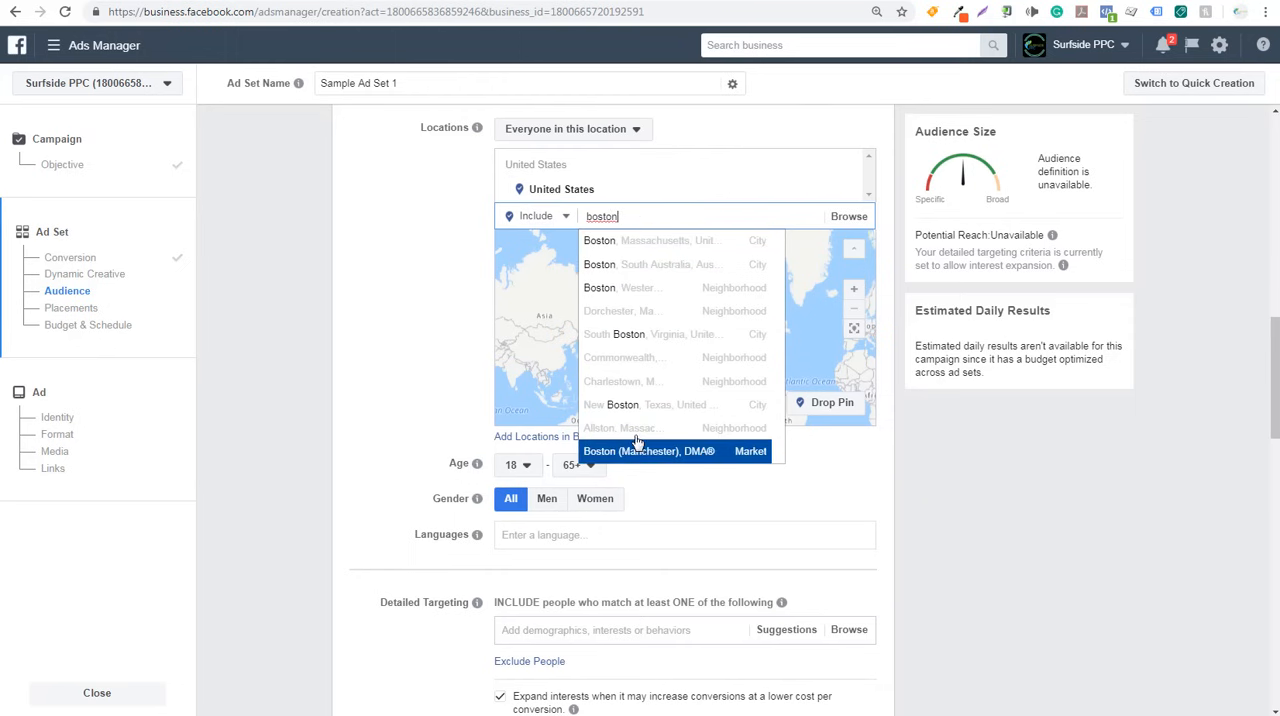
# - Drop a location pin on Columbus, Ohio, on the ad set's map and set its radius to 50 mi
pyautogui.moveTo(633, 209); pyautogui.dragTo(433, 221)
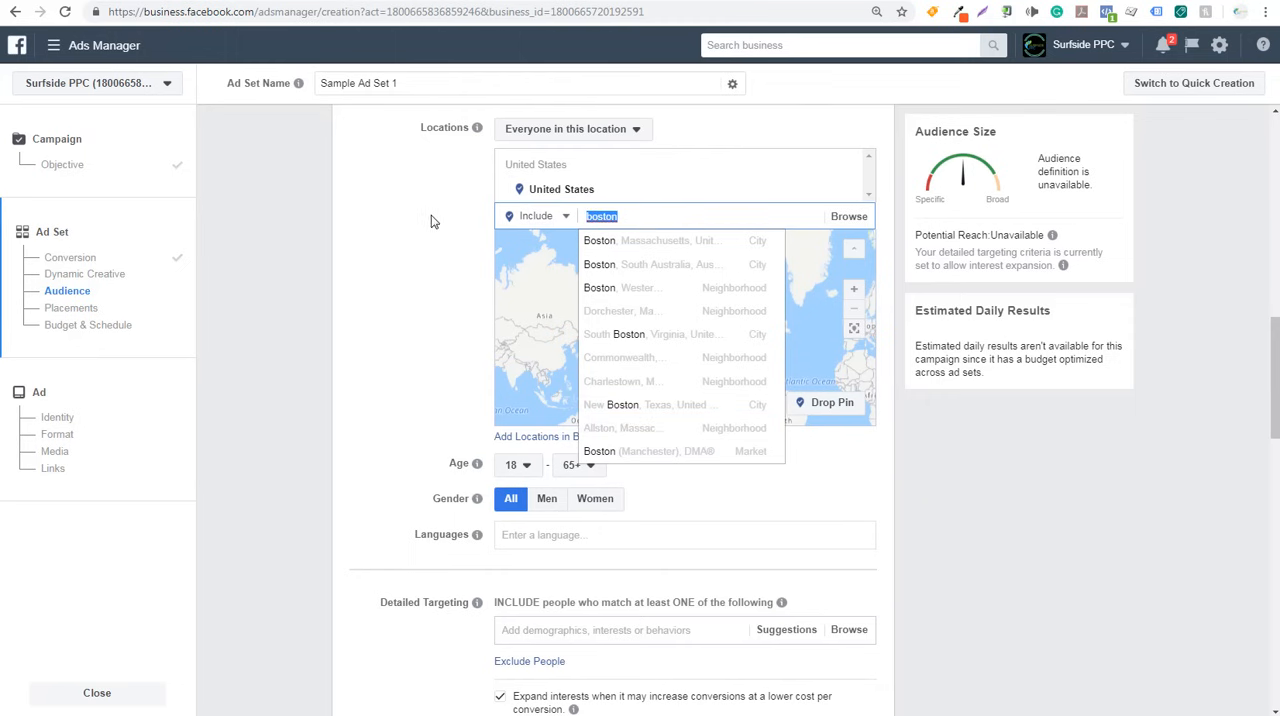
pyautogui.press('BackSpace')
pyautogui.moveTo(808, 346); pyautogui.dragTo(743, 353)
pyautogui.scroll(1, 743, 353)
pyautogui.moveTo(686, 386); pyautogui.dragTo(720, 383)
pyautogui.scroll(4, 726, 362)
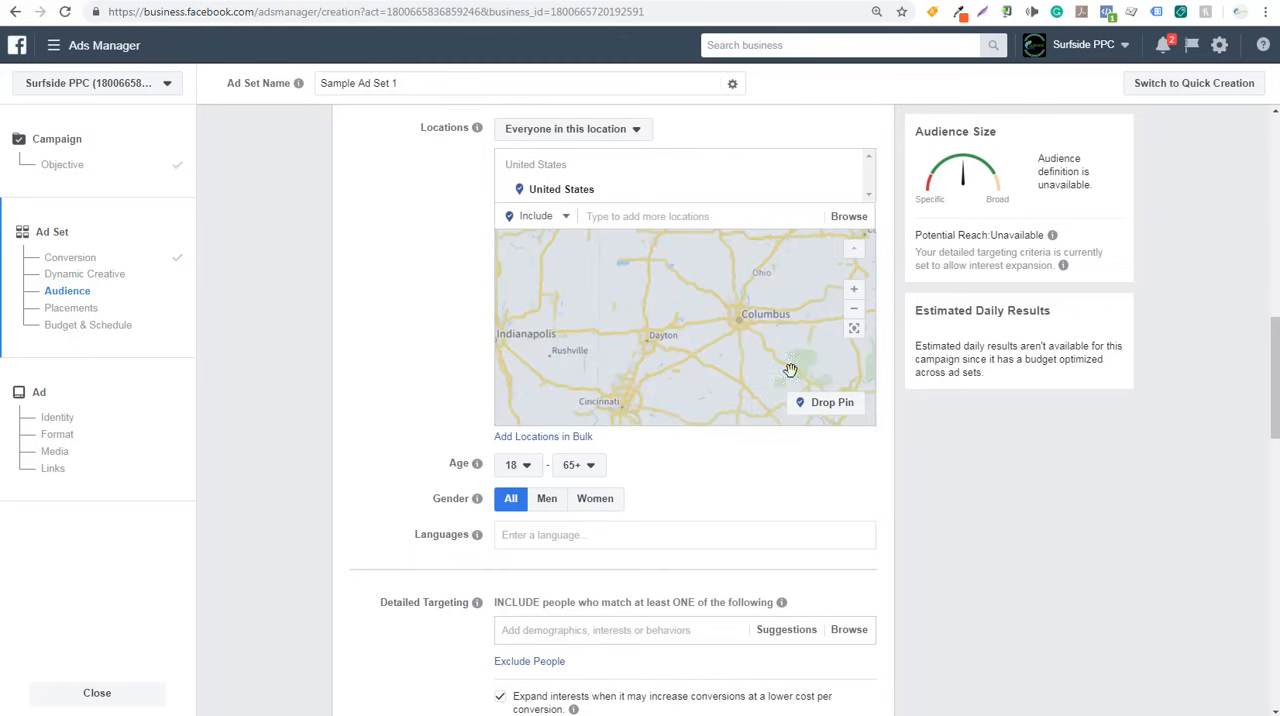
pyautogui.moveTo(740, 326); pyautogui.dragTo(674, 318)
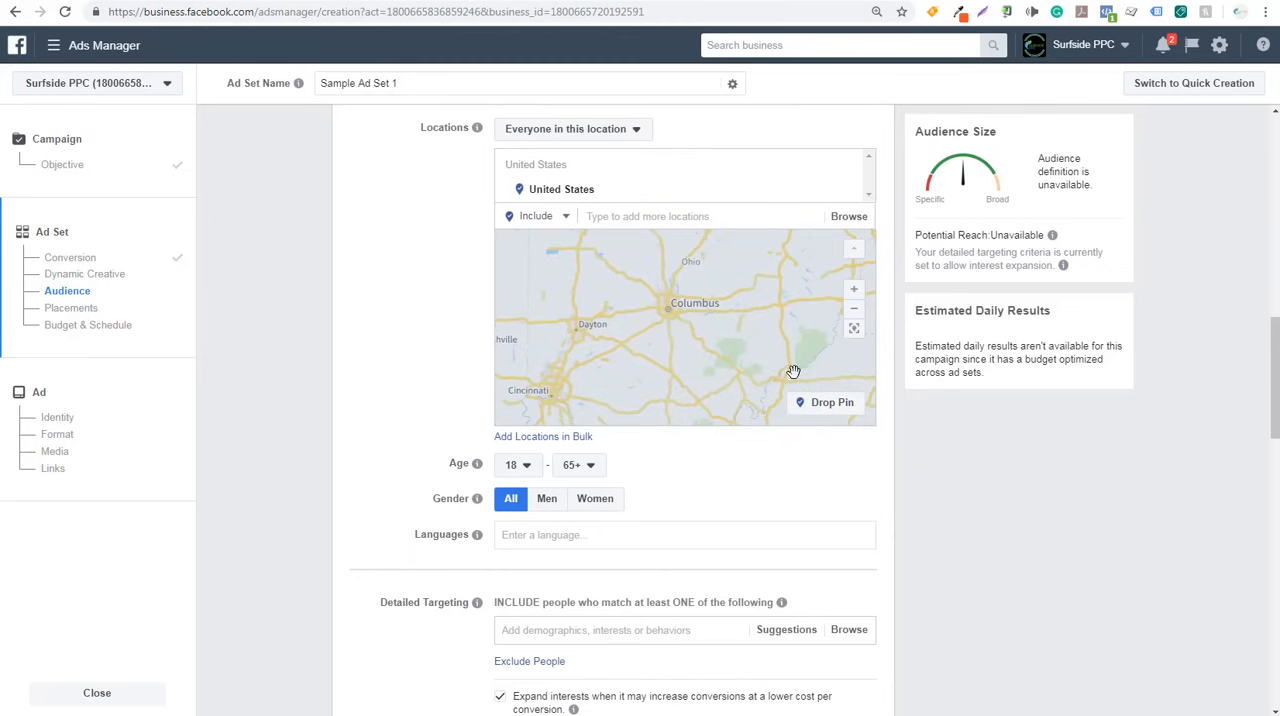
pyautogui.click(833, 416)
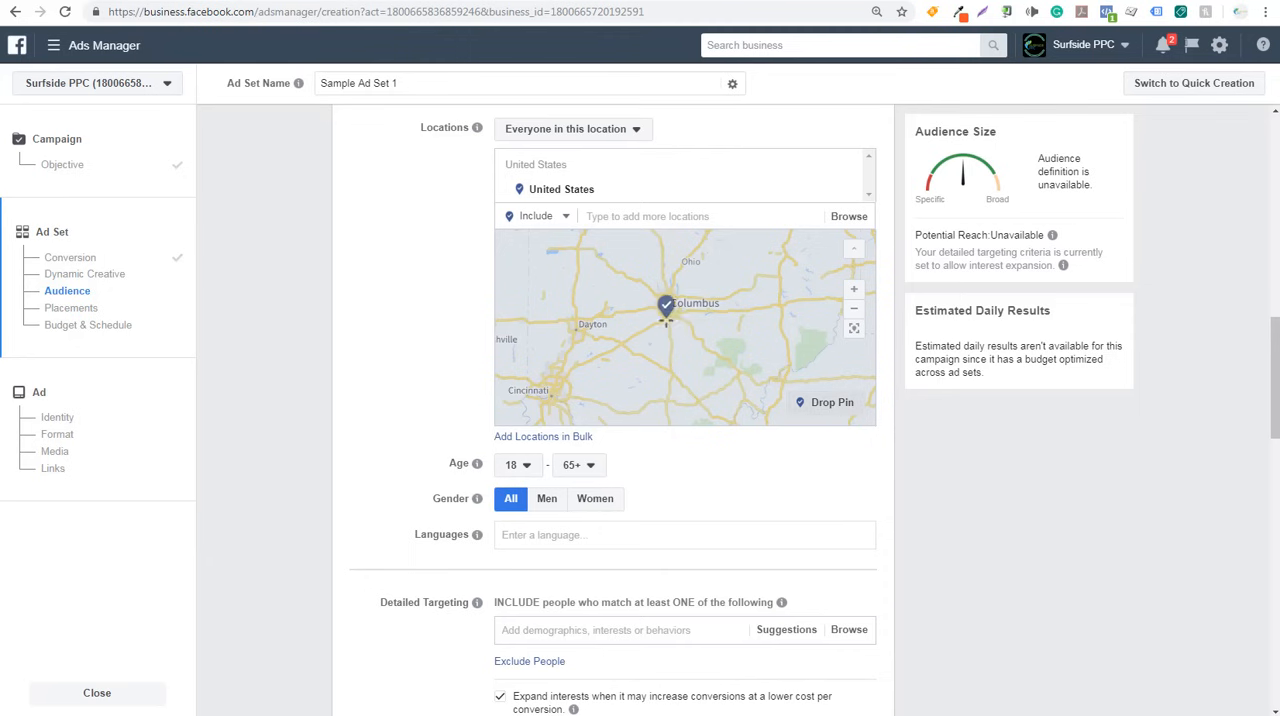
pyautogui.click(670, 308)
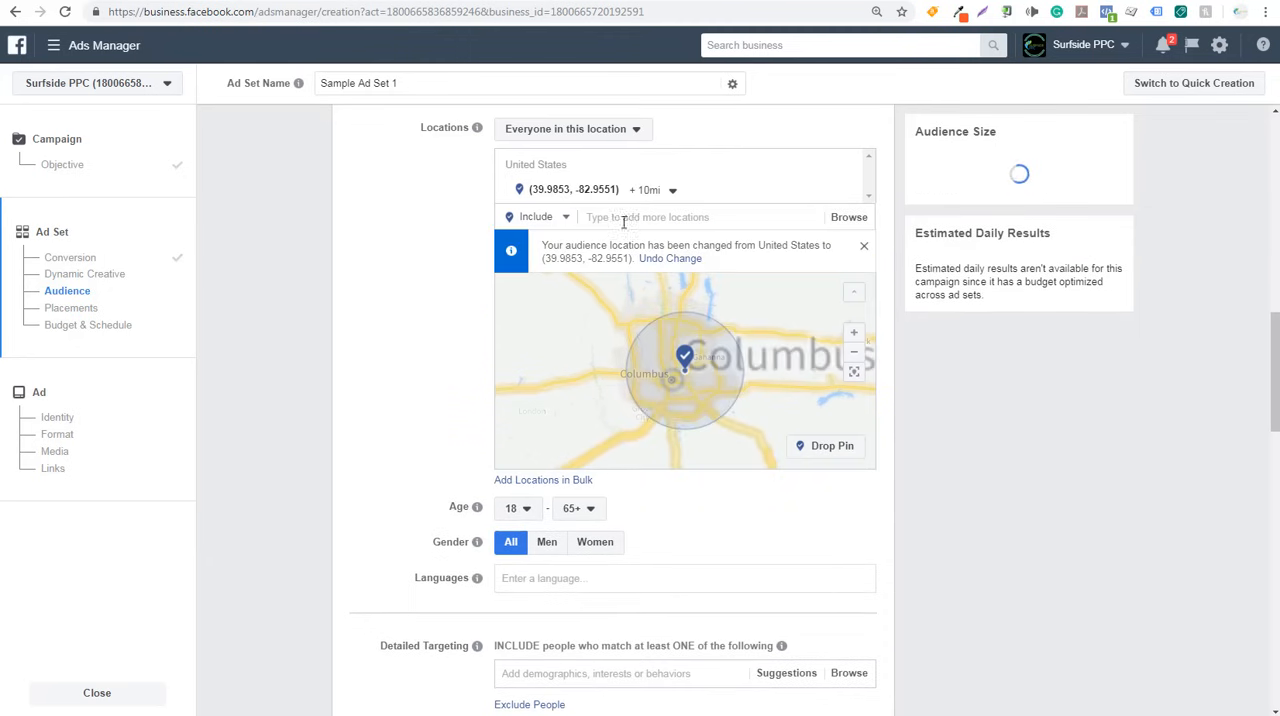
pyautogui.click(643, 190)
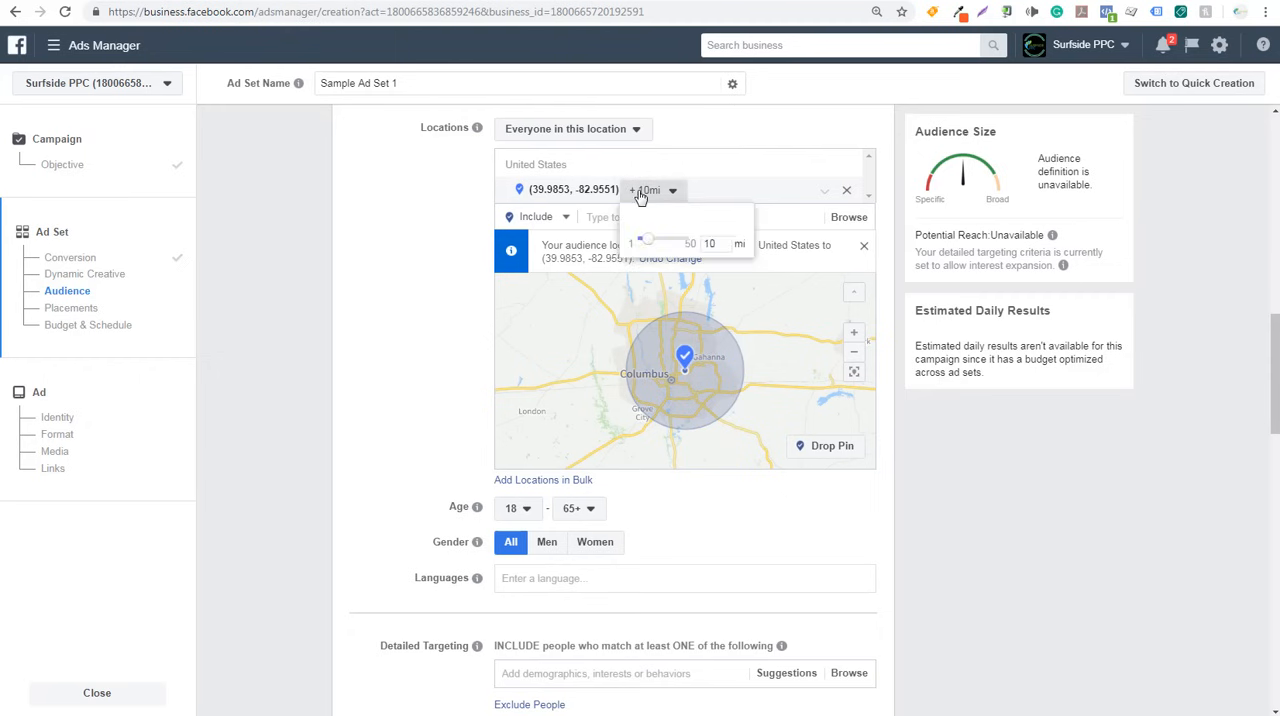
pyautogui.moveTo(648, 246); pyautogui.dragTo(700, 244)
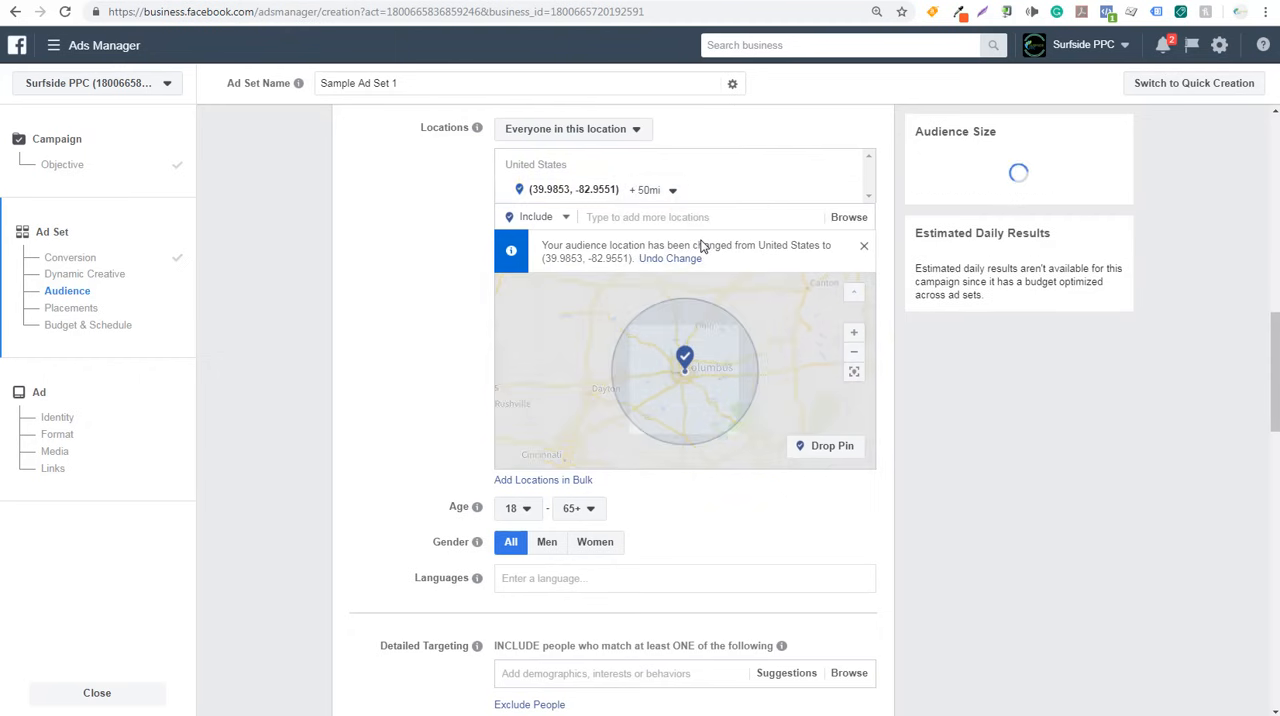
# - Remove the pinned Columbus location from the ad set's targeting and include United States instead
pyautogui.click(847, 192)
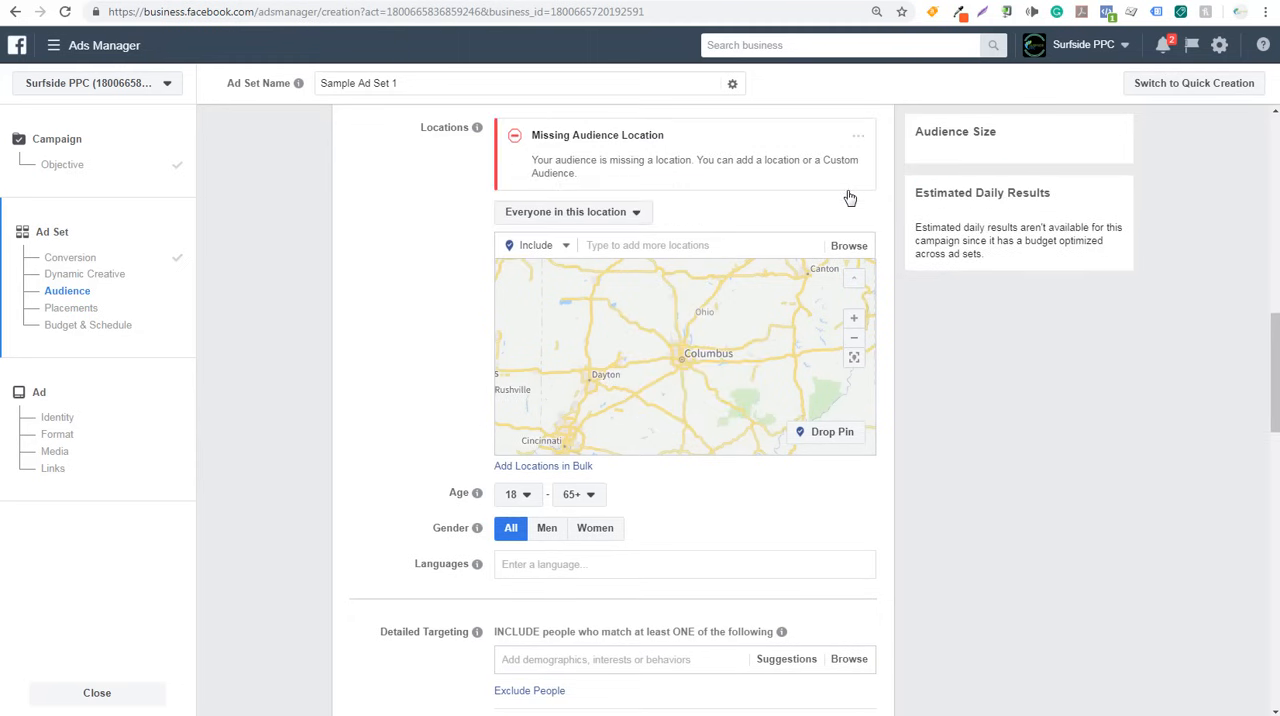
pyautogui.click(658, 245)
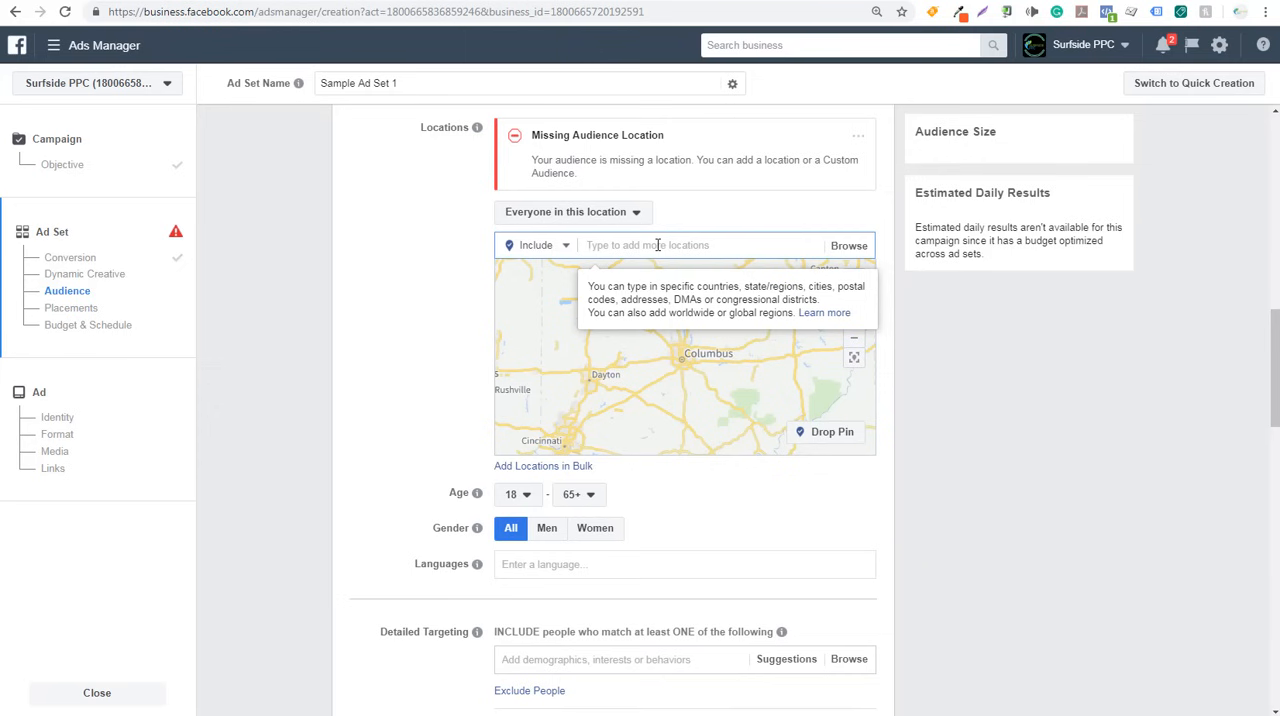
pyautogui.write('united states')
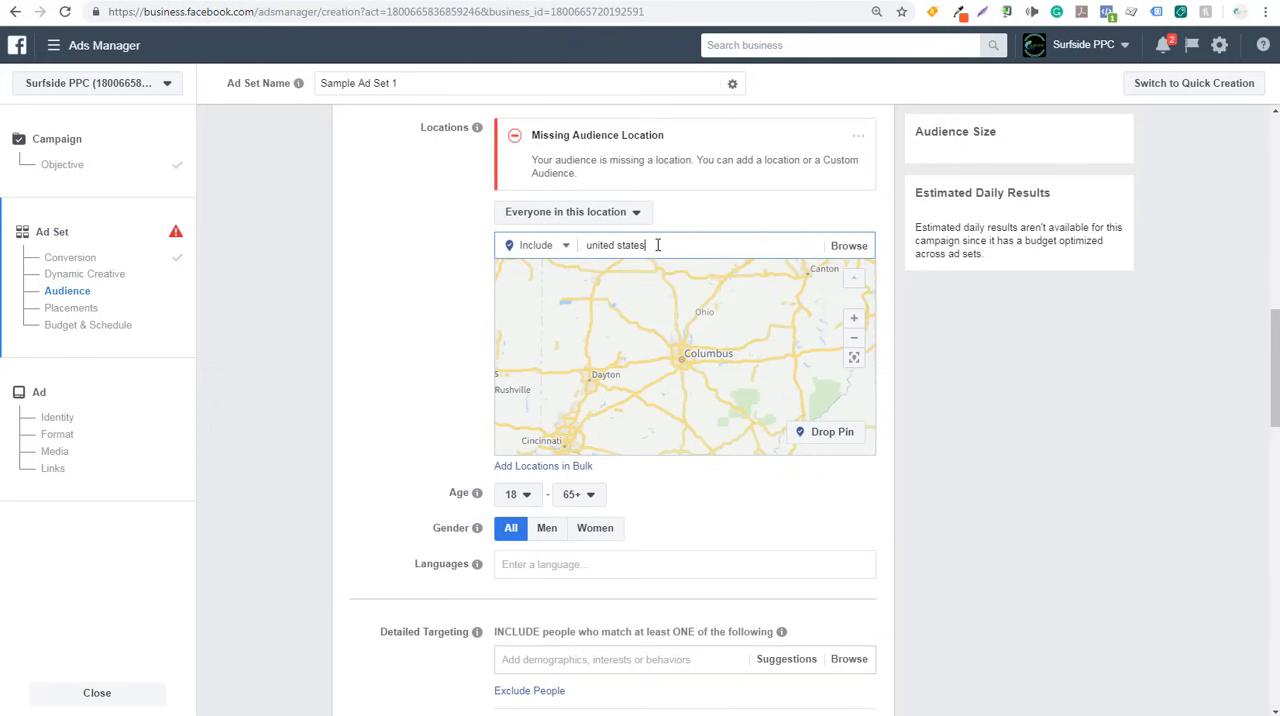
pyautogui.click(680, 272)
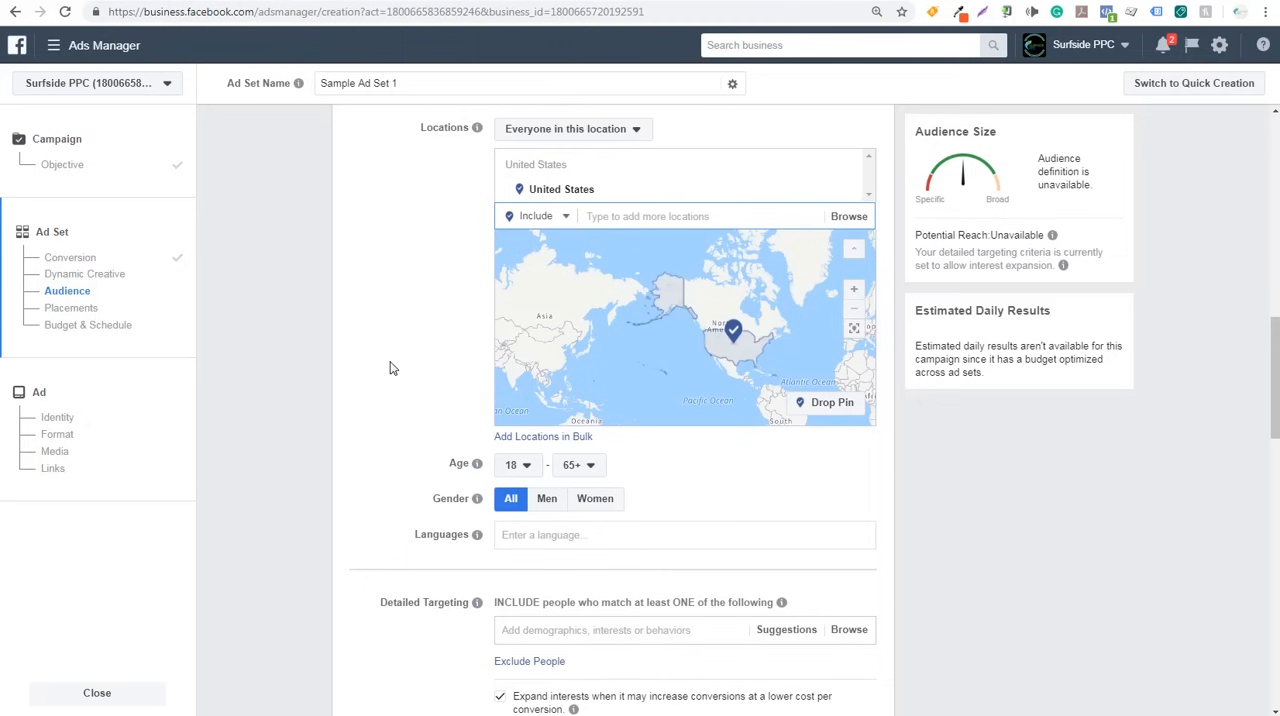
# - Review the minimum and maximum age options available for the ad set's audience
pyautogui.scroll(-3, 307, 325)
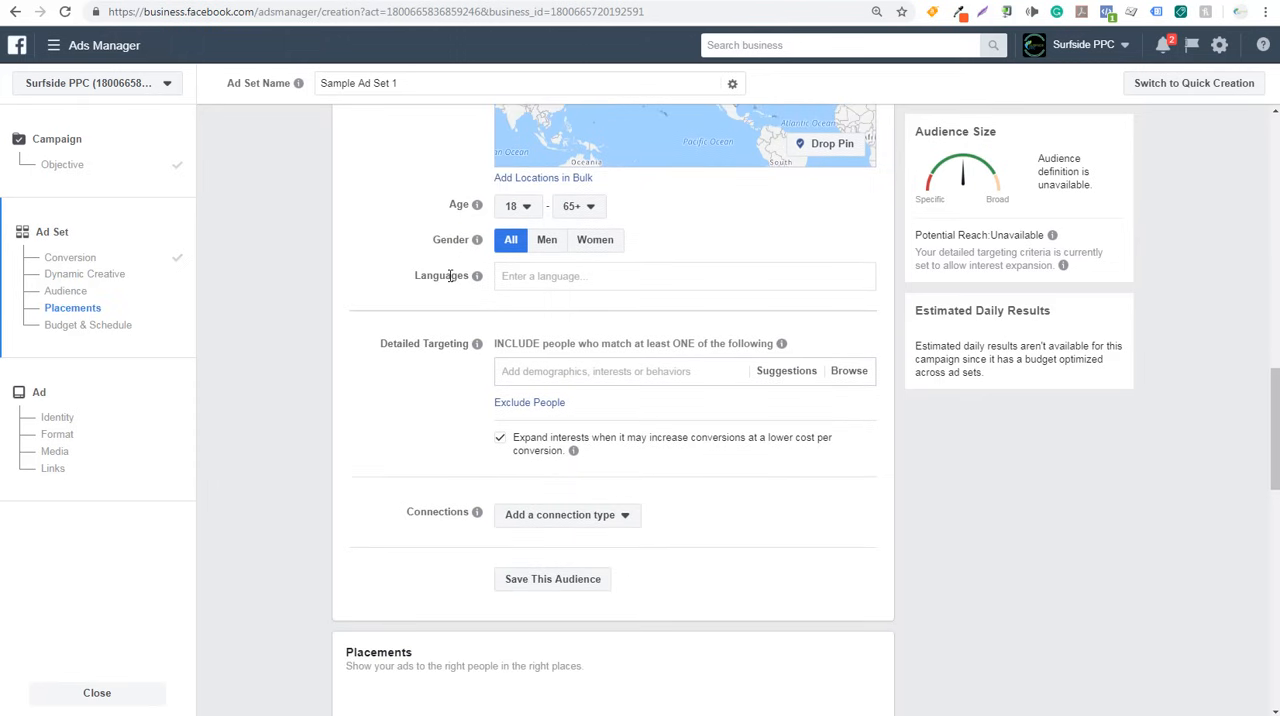
pyautogui.click(509, 214)
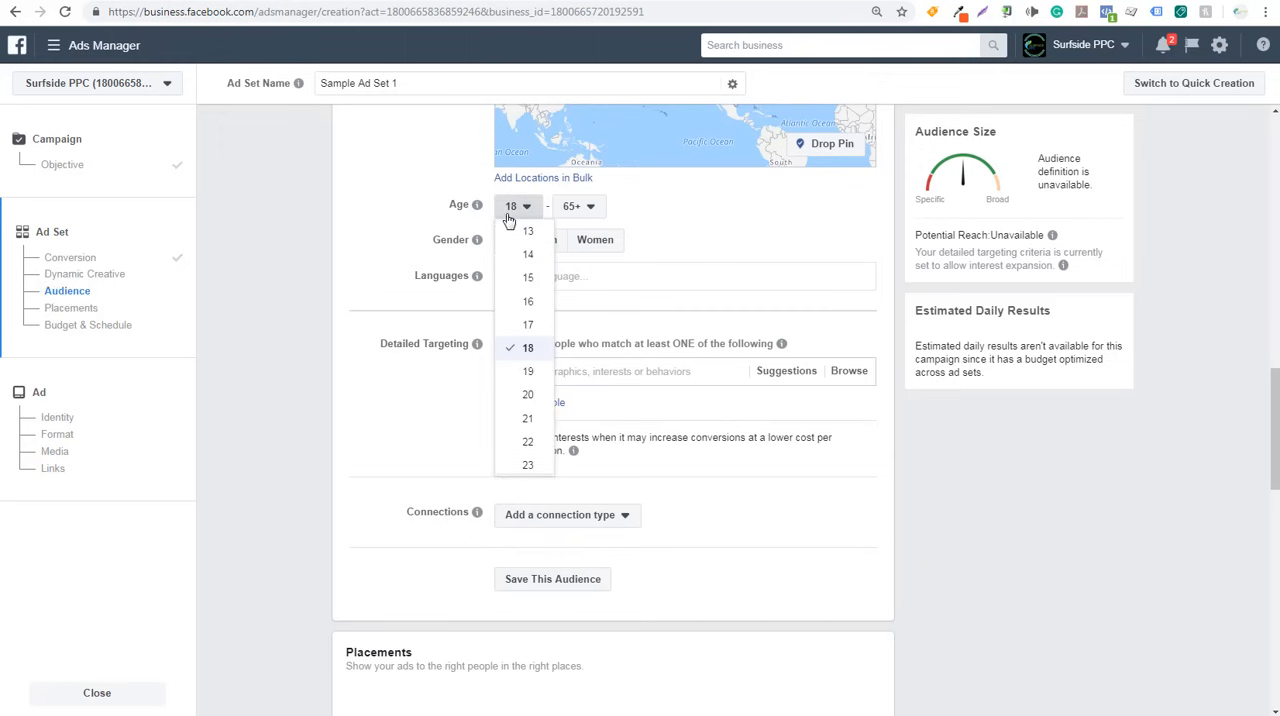
pyautogui.click(576, 210)
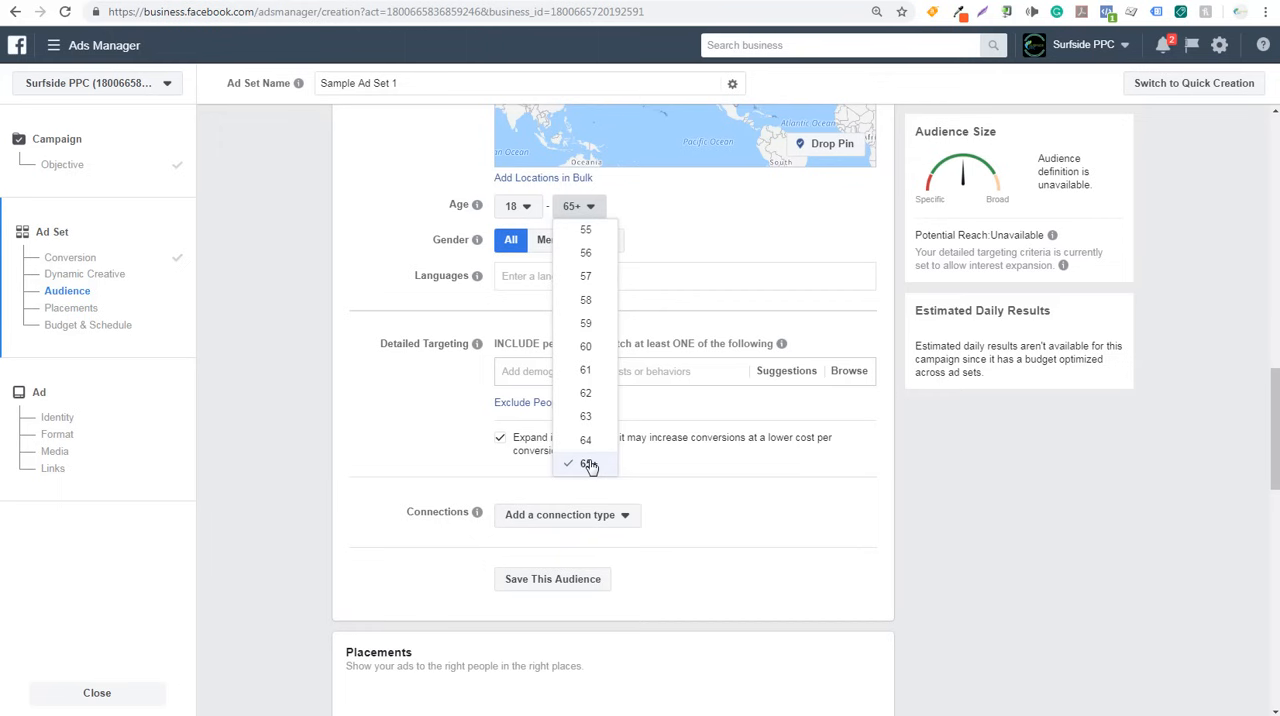
pyautogui.click(337, 268)
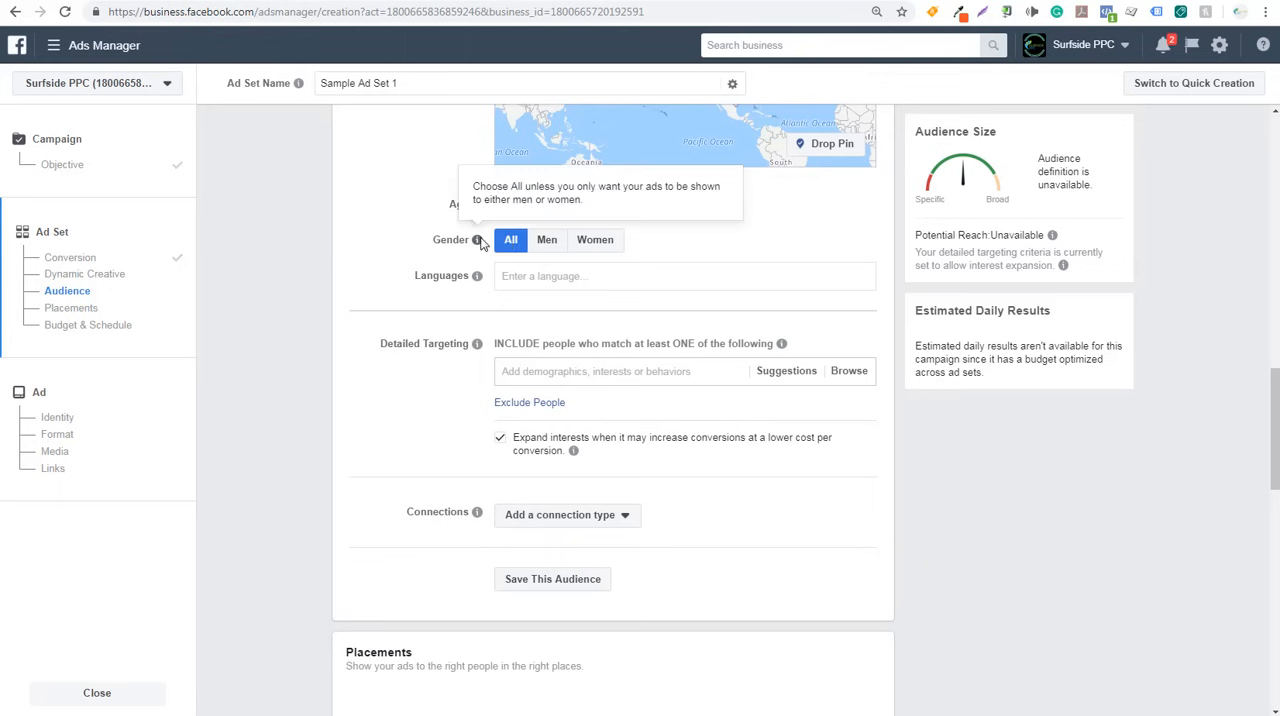
# - Add English (All) as the ad set audience's language
pyautogui.moveTo(477, 278)
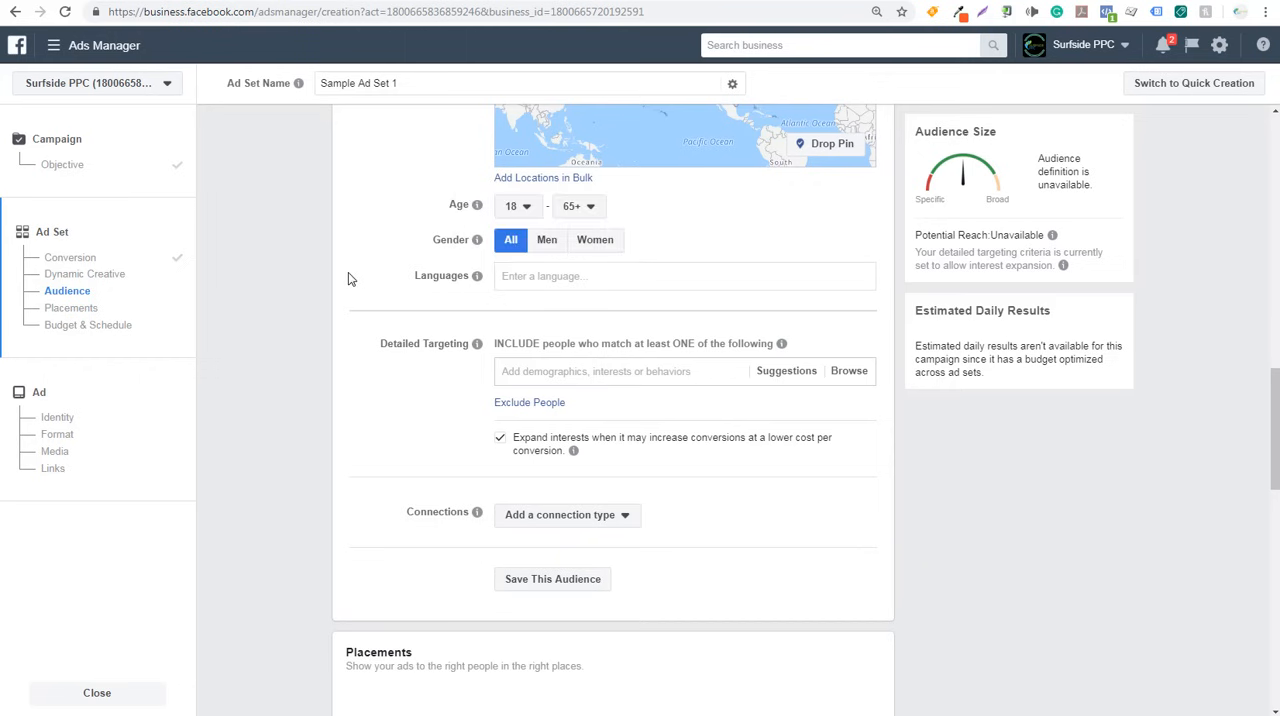
pyautogui.click(543, 277)
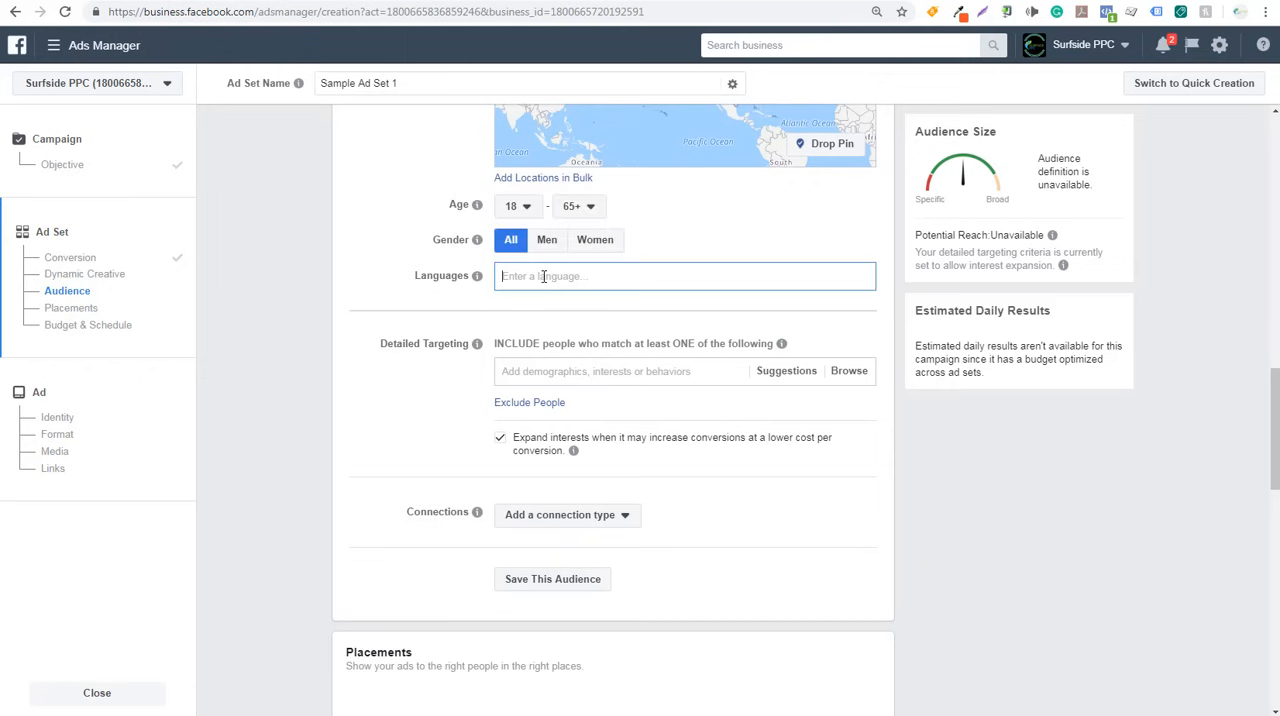
pyautogui.write('engl')
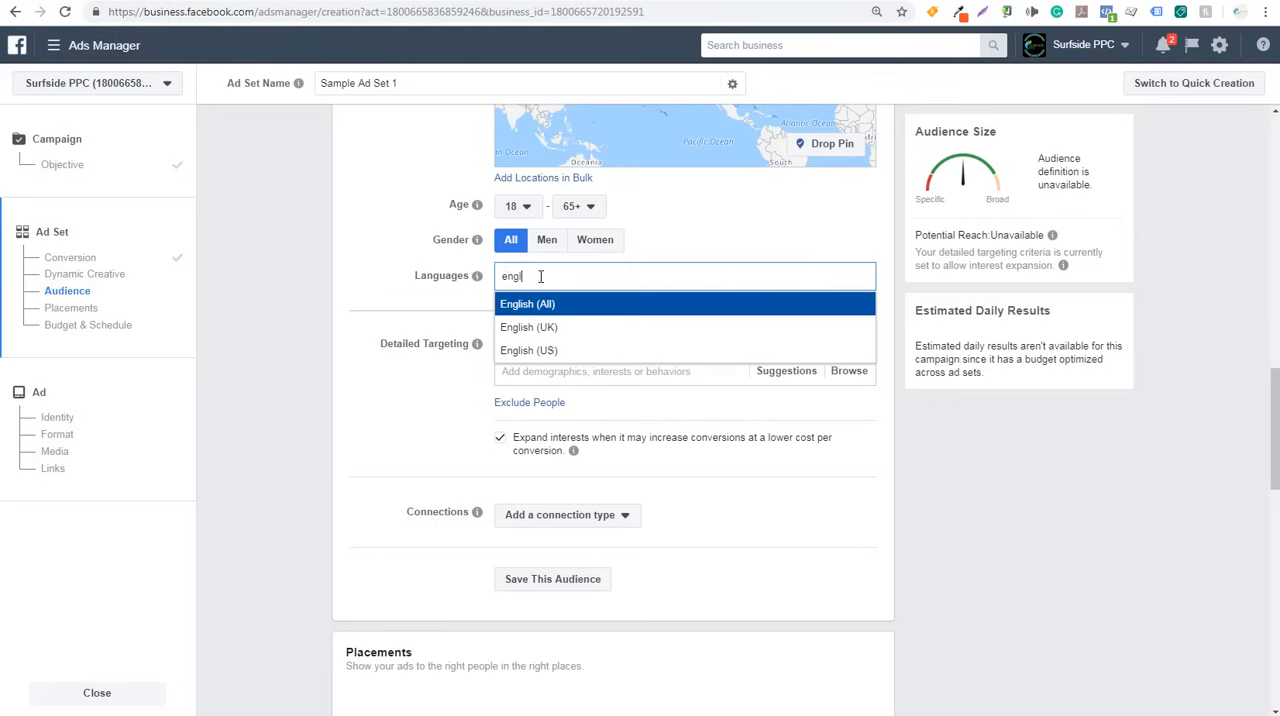
pyautogui.click(586, 305)
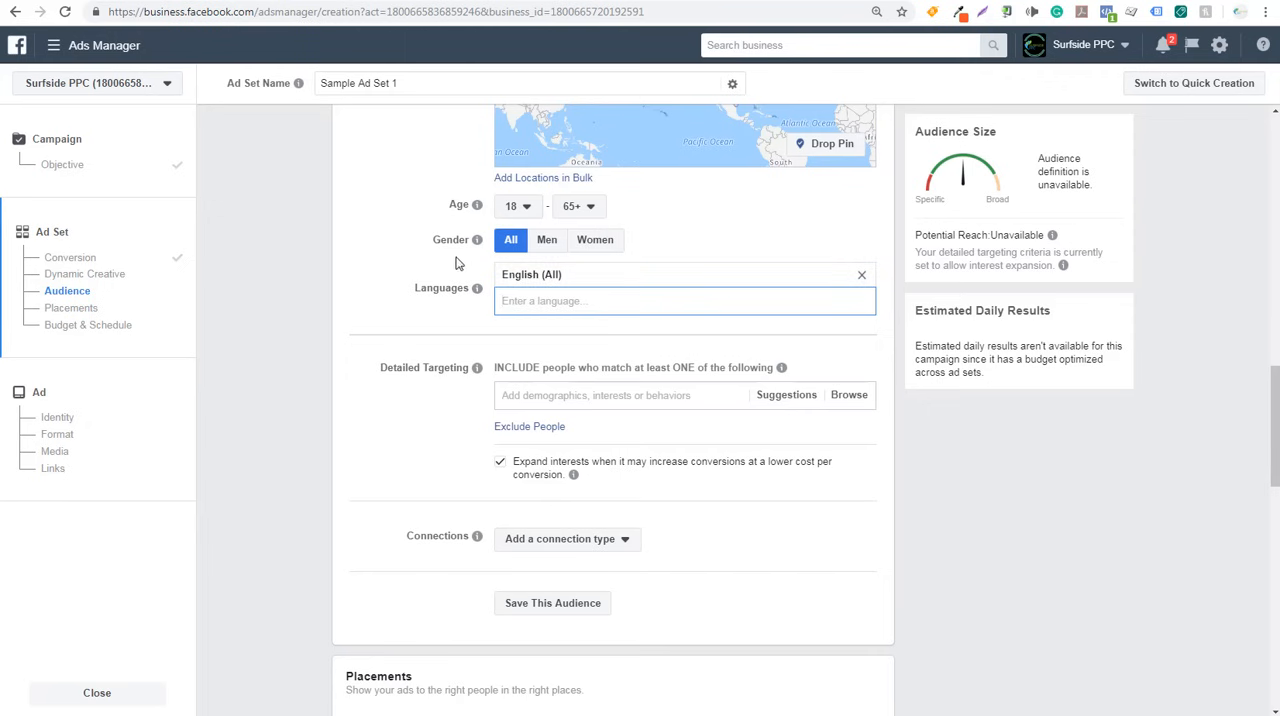
# - Add a Facebook Pages connection that excludes people who like the Surfside PPC page
pyautogui.scroll(-2, 374, 266)
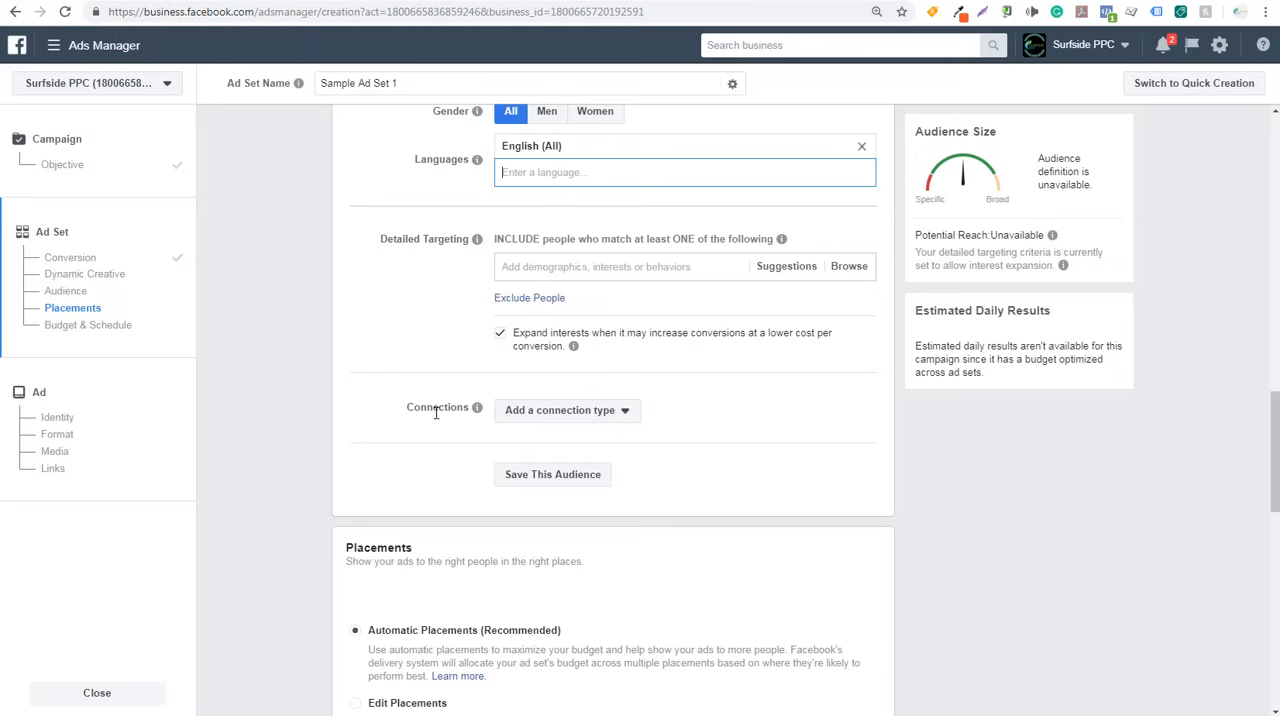
pyautogui.click(582, 412)
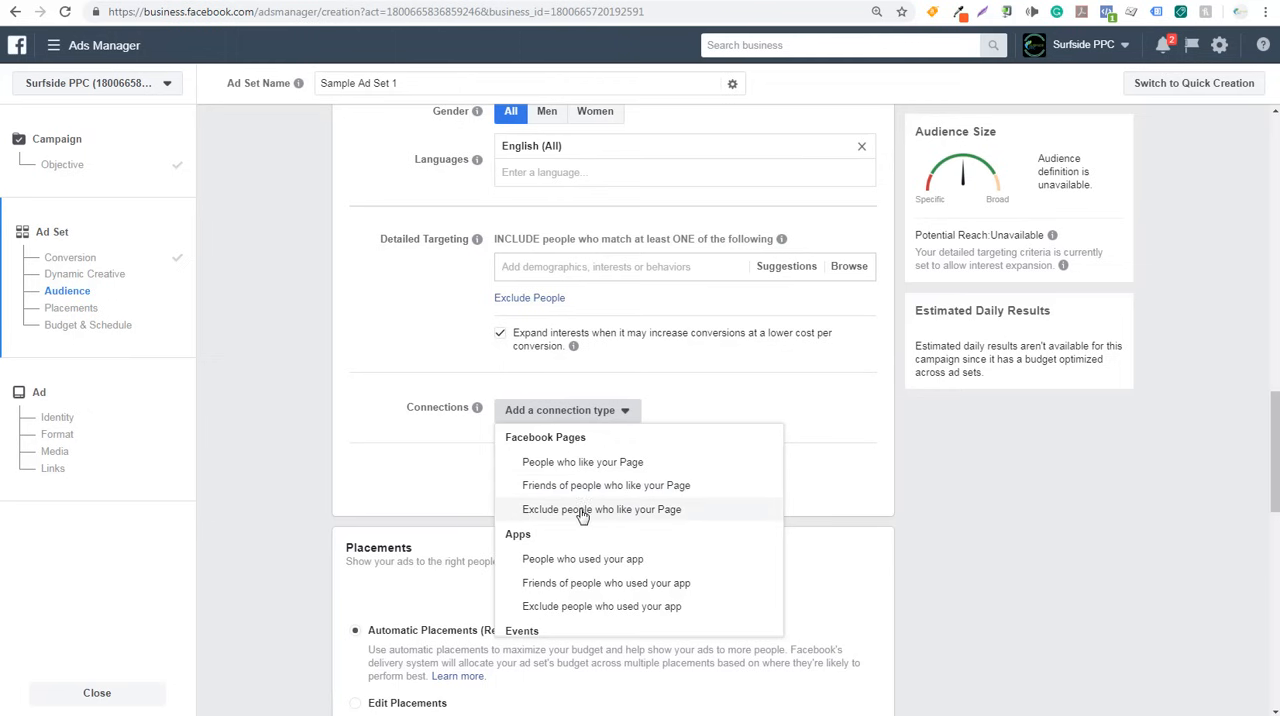
pyautogui.scroll(-1, 632, 518)
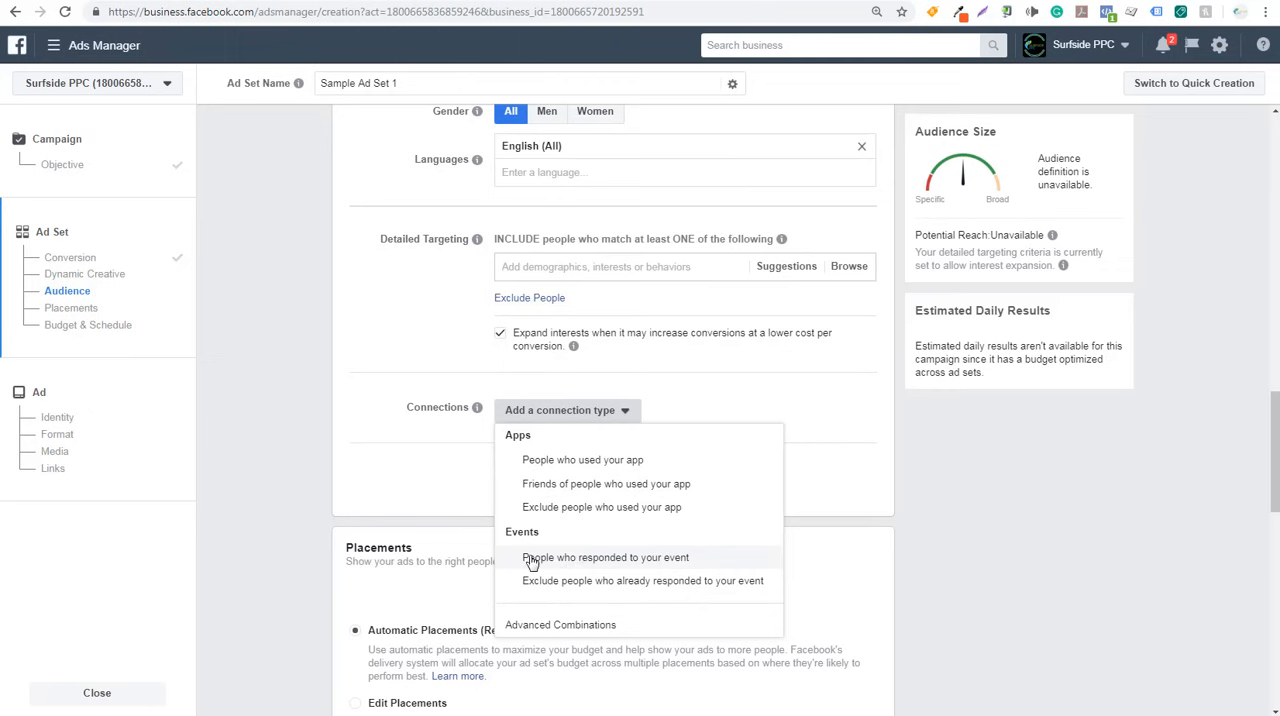
pyautogui.scroll(1, 575, 540)
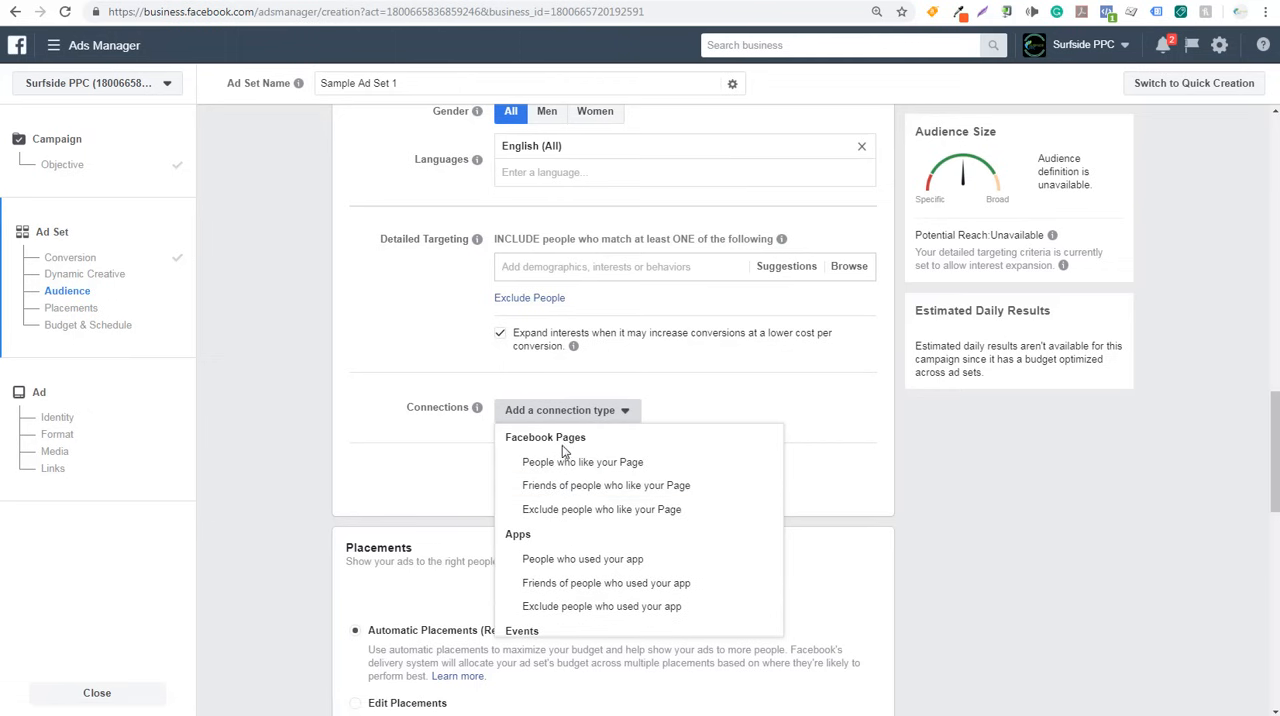
pyautogui.click(562, 512)
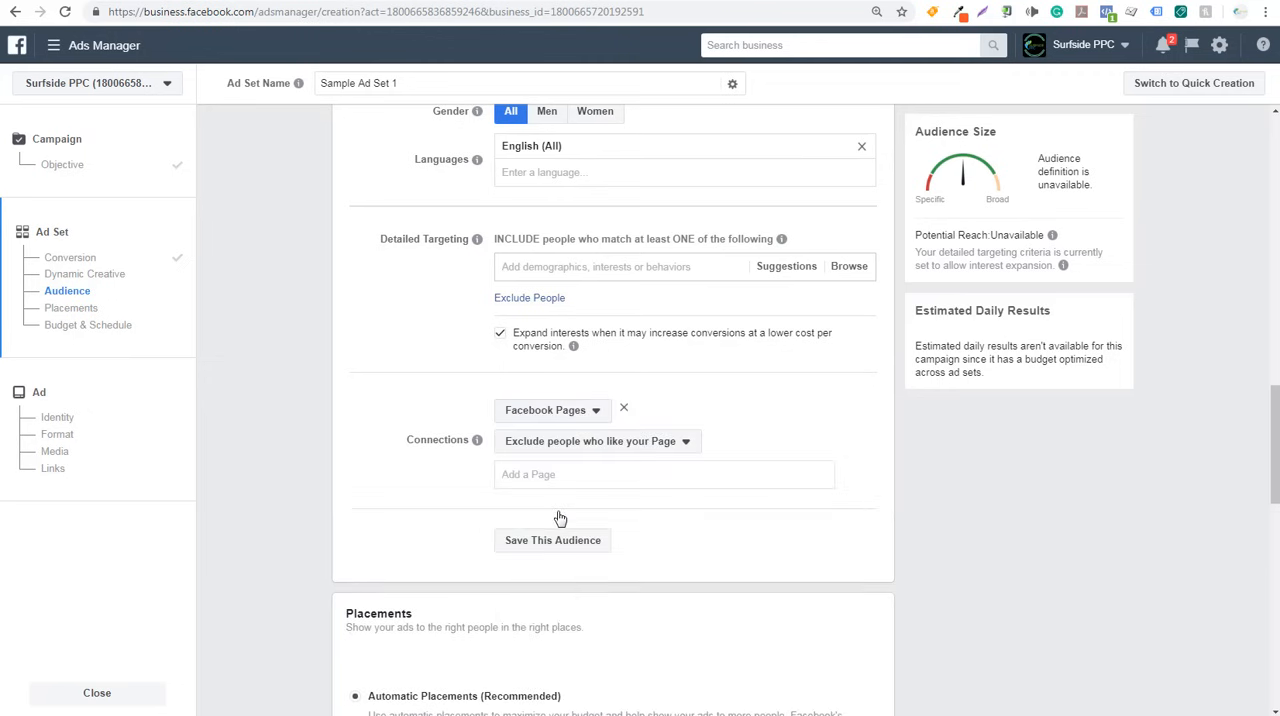
pyautogui.click(556, 476)
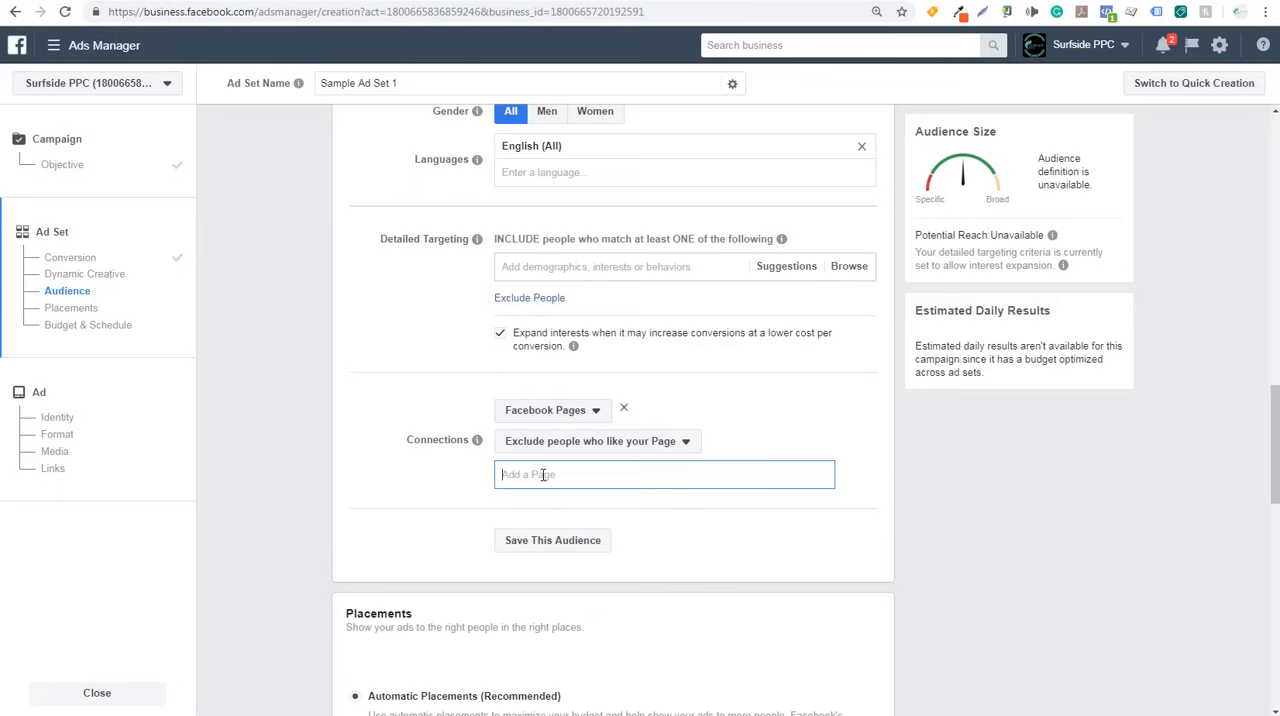
pyautogui.write('surf')
pyautogui.click(537, 502)
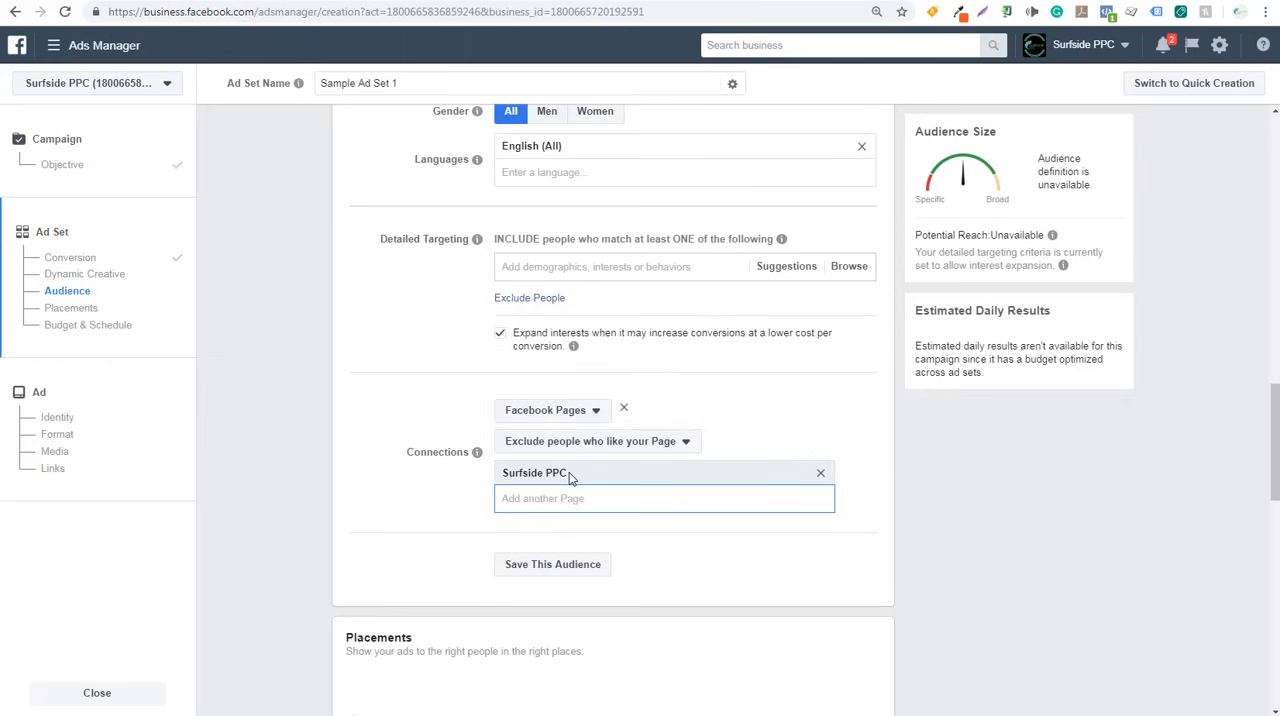
# - Examine the suggested interests and behaviors for detailed targeting, including their audience sizes and descriptions
pyautogui.scroll(1, 366, 427)
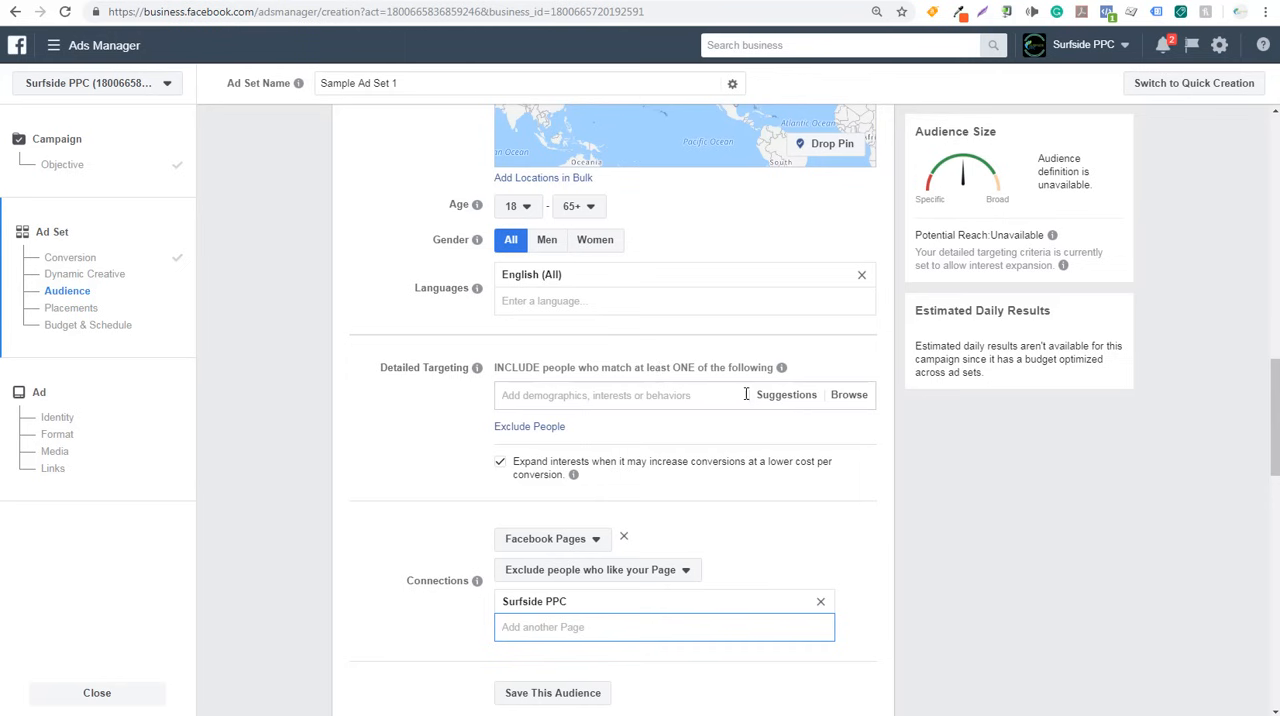
pyautogui.click(781, 396)
pyautogui.moveTo(714, 434)
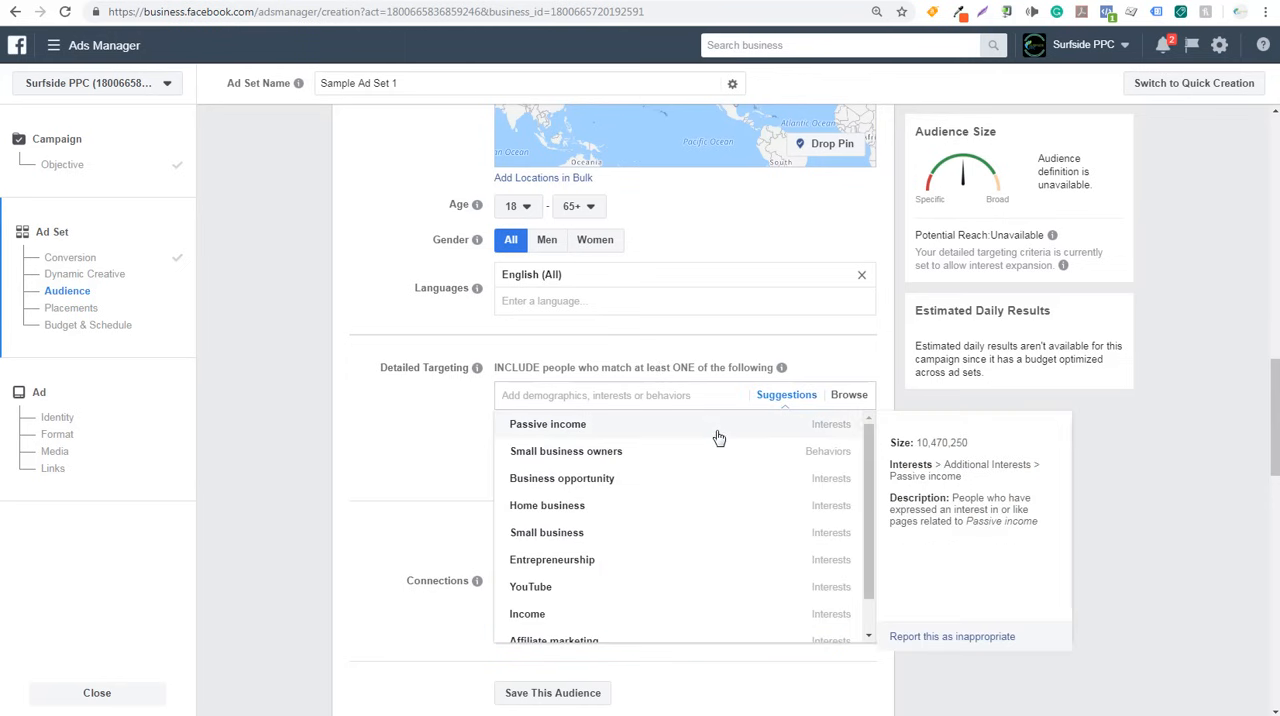
pyautogui.moveTo(820, 463)
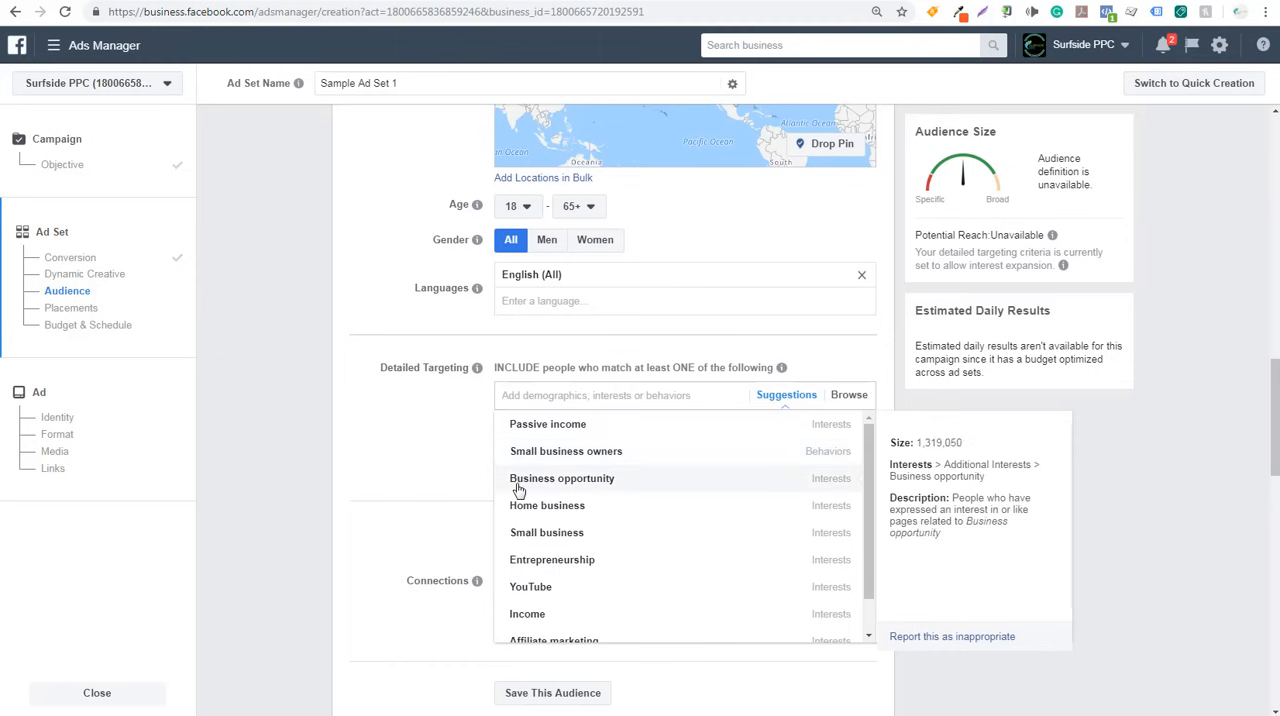
pyautogui.moveTo(588, 510)
pyautogui.moveTo(596, 542)
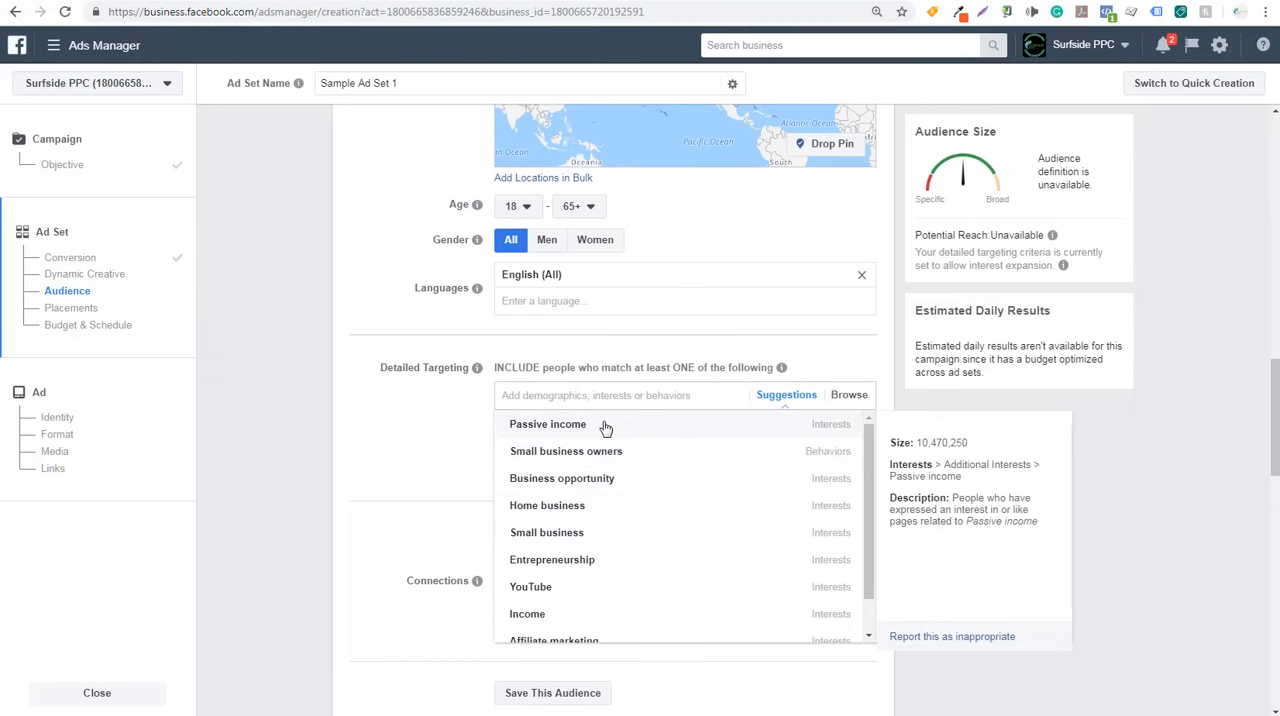
pyautogui.click(359, 419)
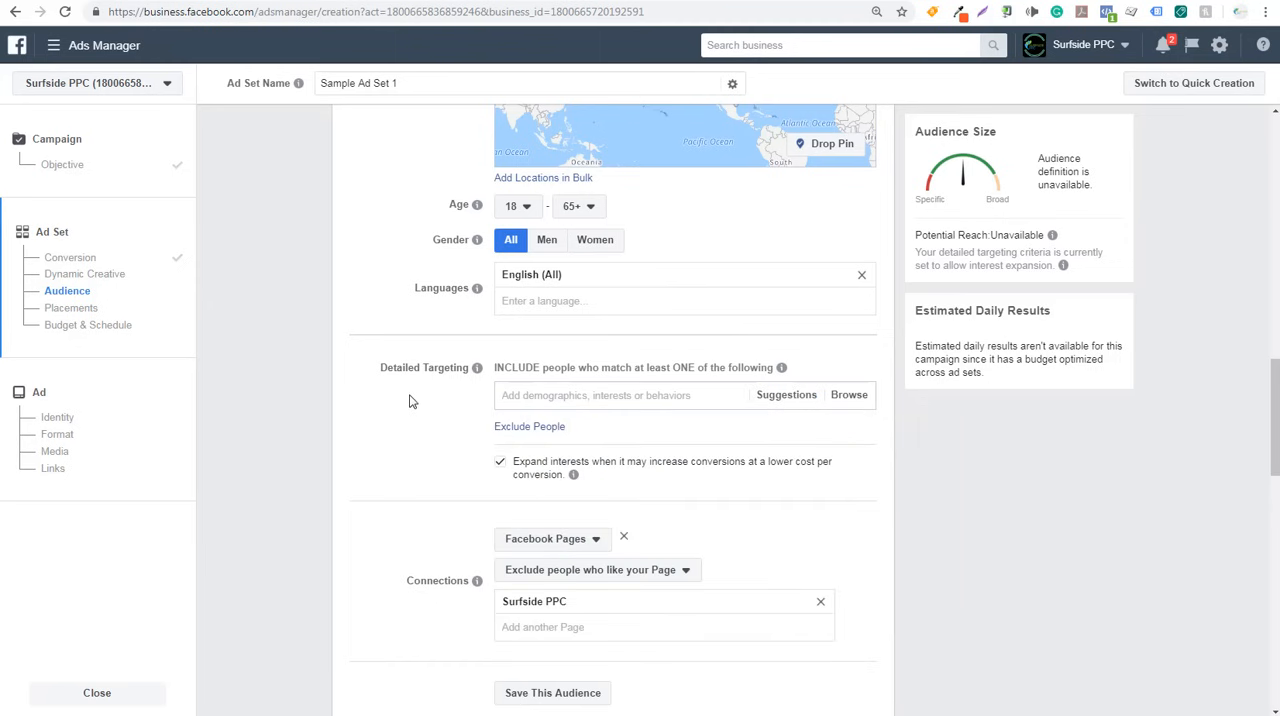
# - Search detailed targeting for "google adwords" and include the AdWords interest plus the suggested Search engine marketing interest
pyautogui.write('google adwords')
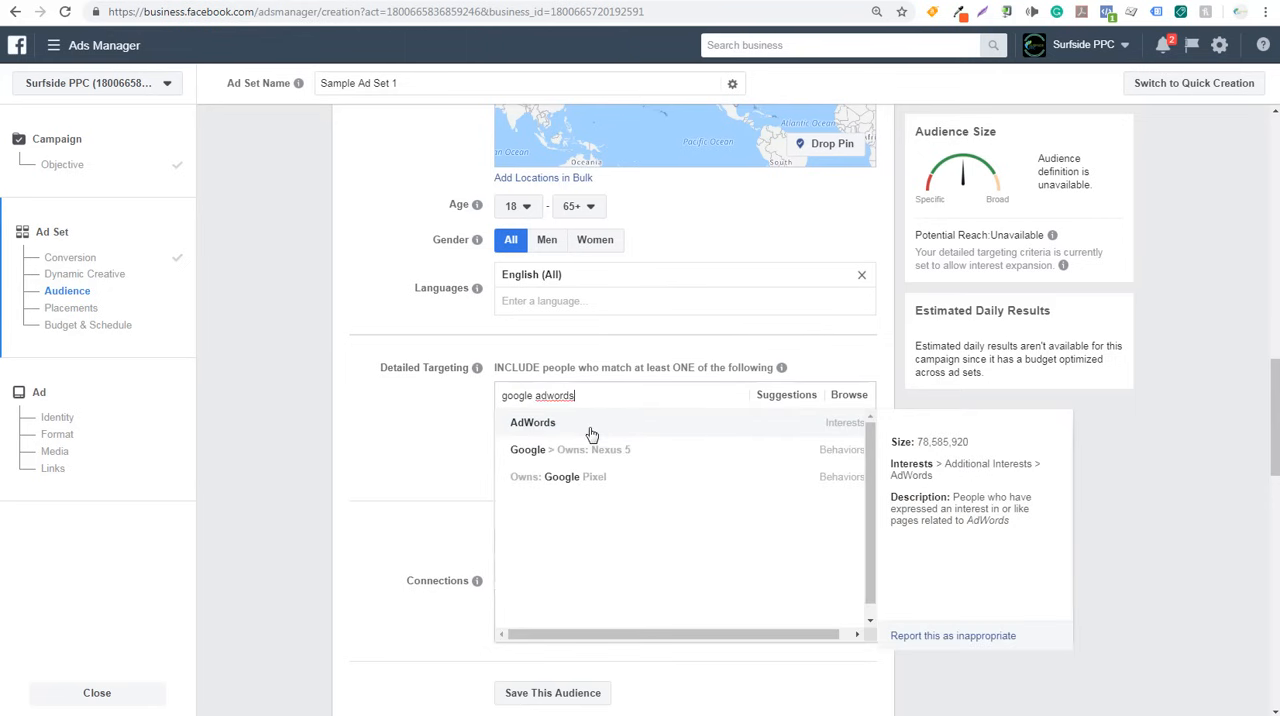
pyautogui.click(628, 434)
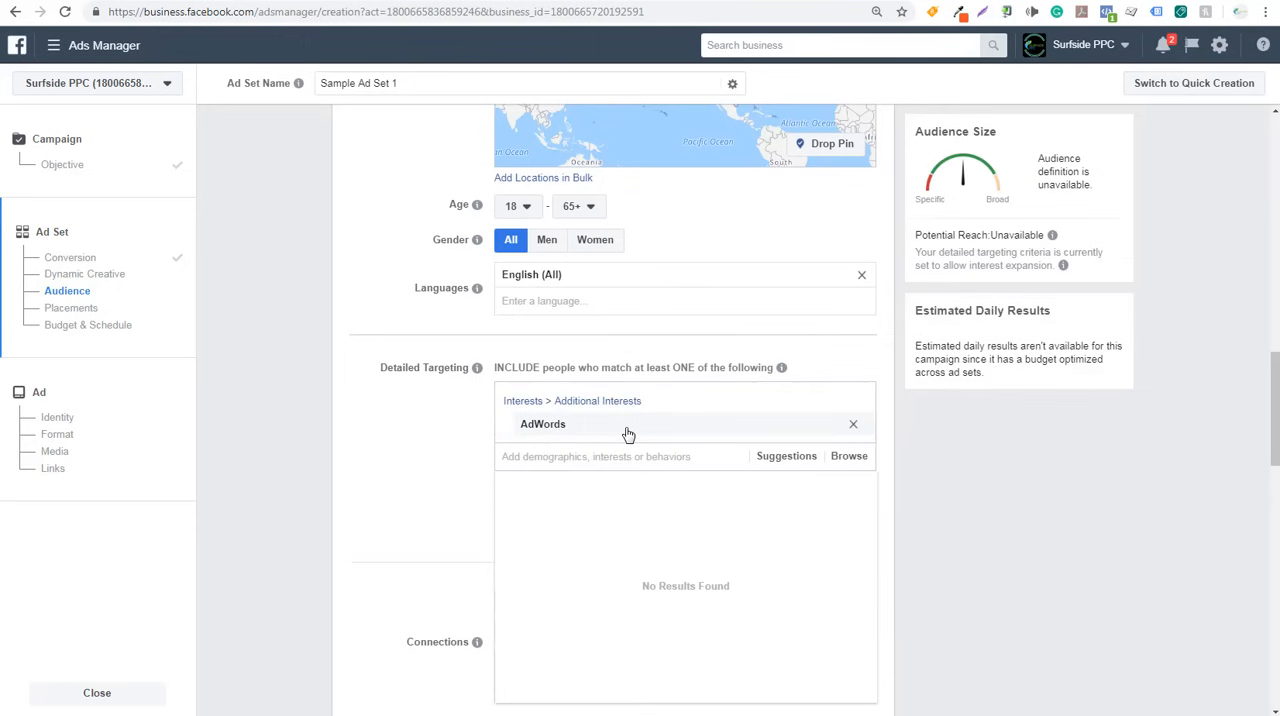
pyautogui.click(805, 461)
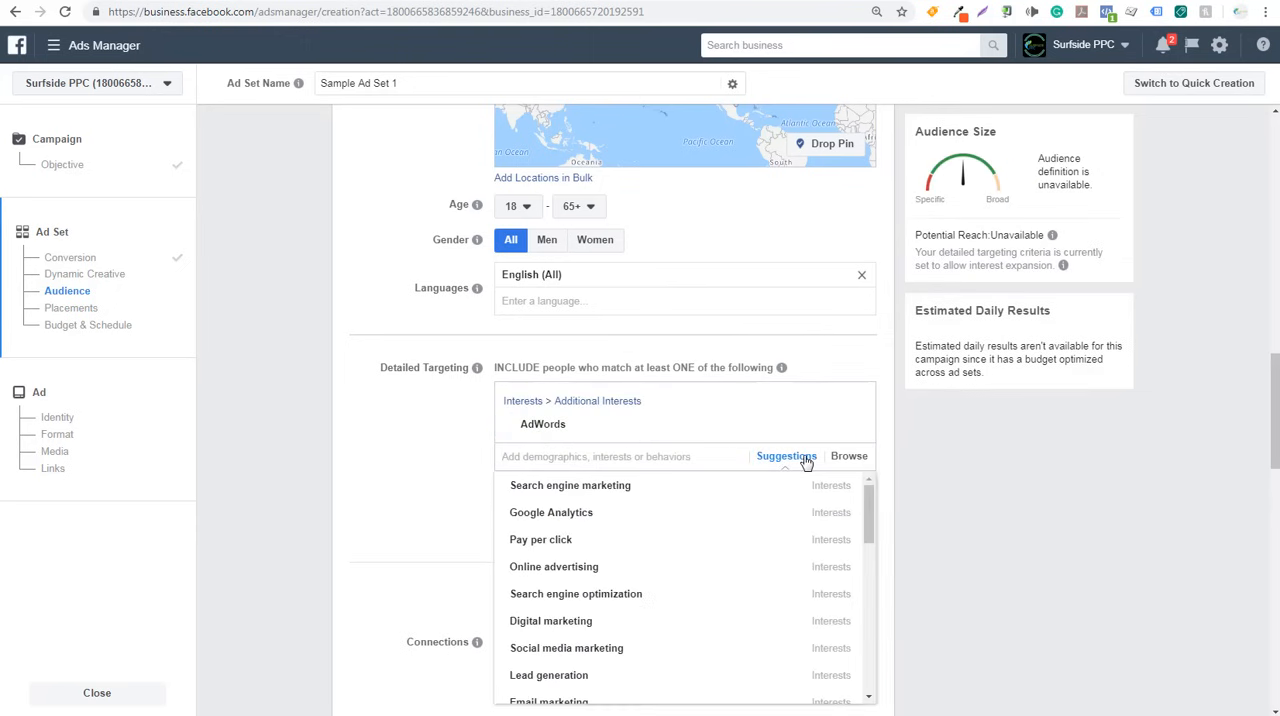
pyautogui.click(580, 485)
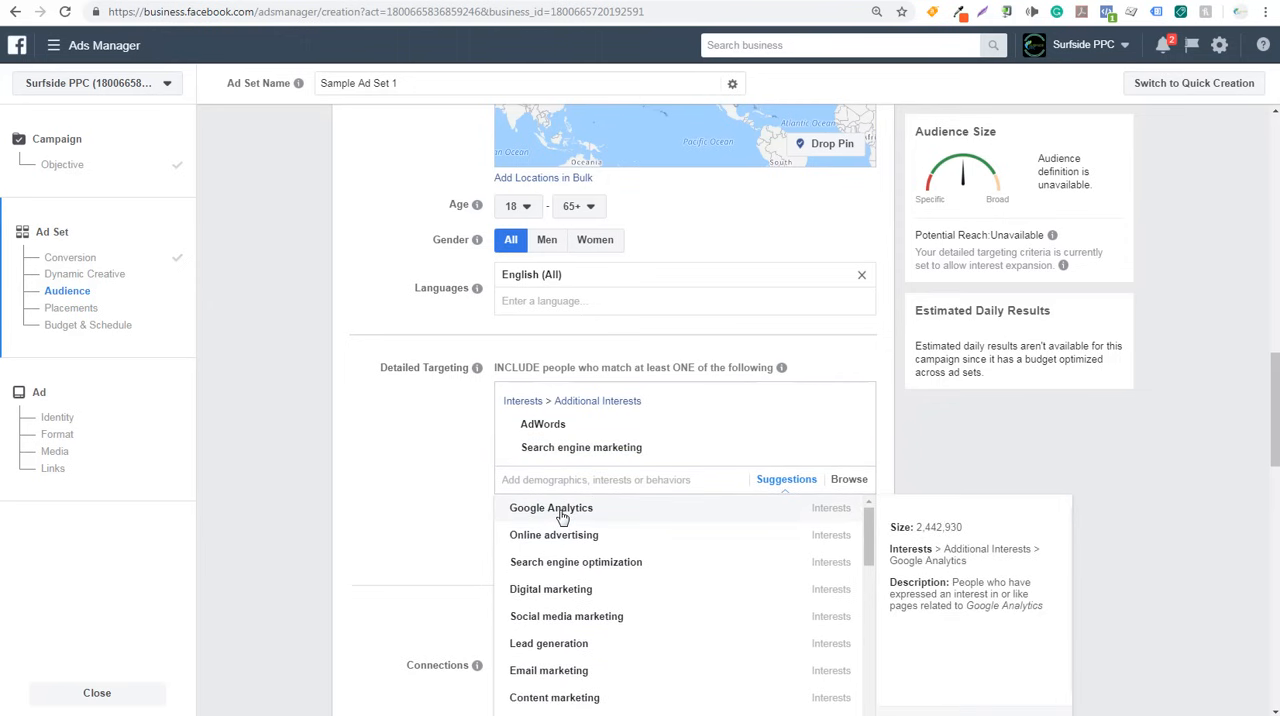
# - Include the suggested Google Analytics and Online advertising interests in detailed targeting
pyautogui.click(560, 508)
pyautogui.click(560, 535)
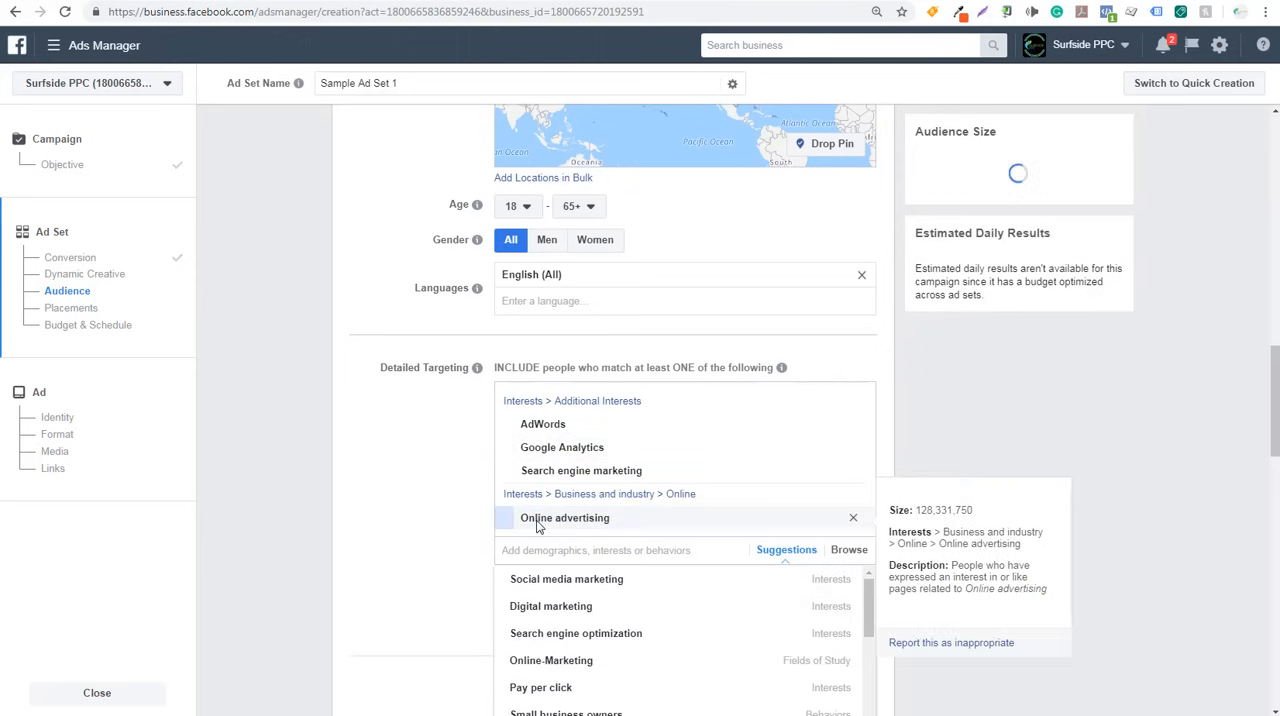
pyautogui.click(432, 470)
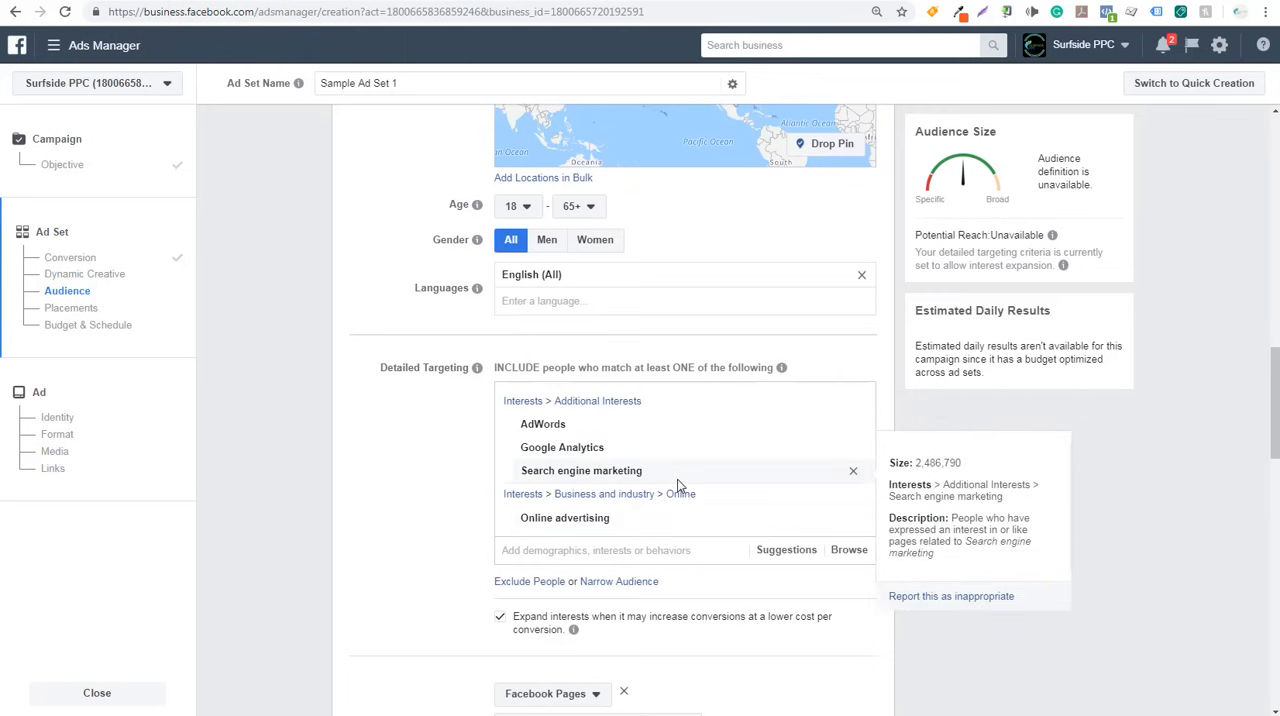
# - Browse the Behaviors targeting categories, examining the countries under Consumer Classification and the options offered for Turkey
pyautogui.scroll(-1, 399, 468)
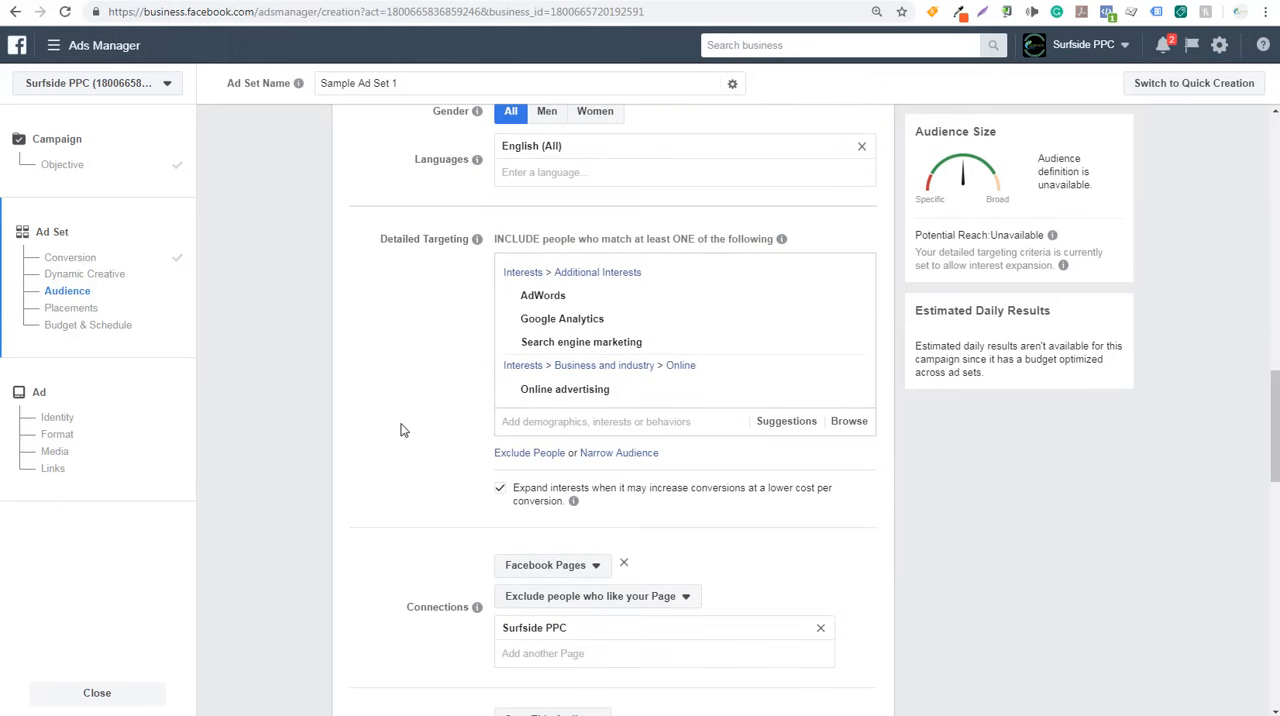
pyautogui.click(852, 423)
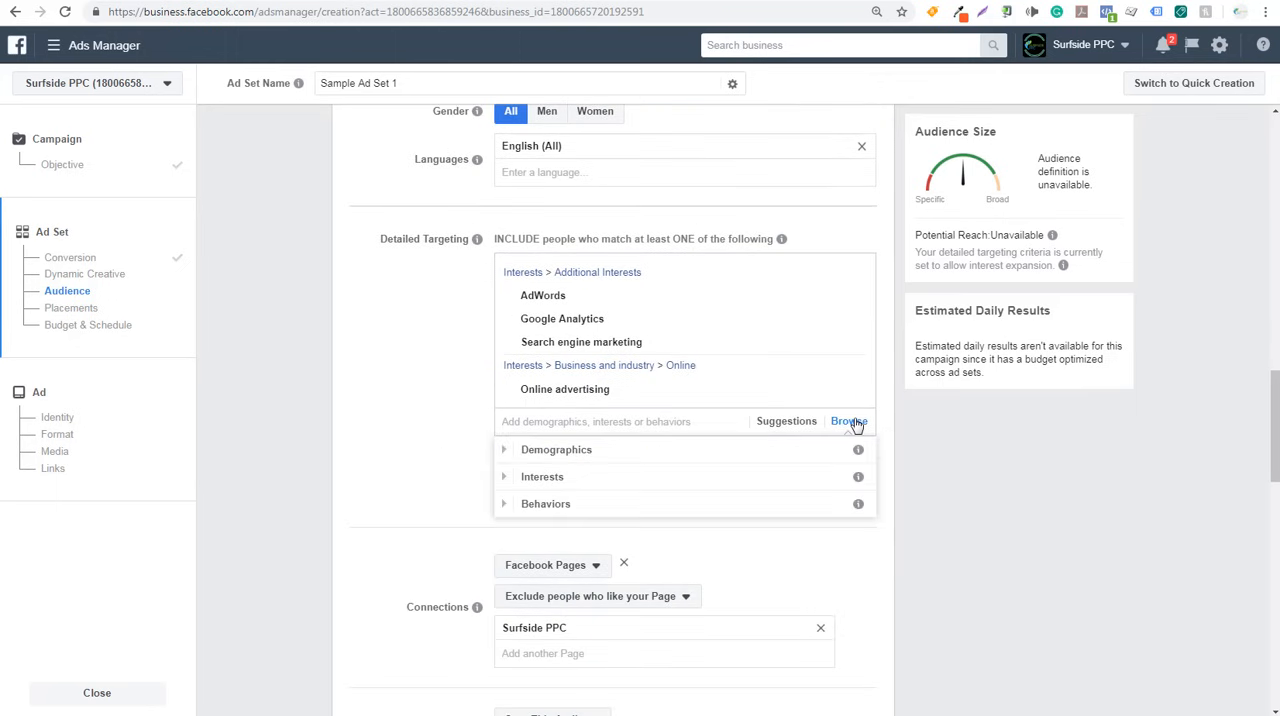
pyautogui.click(505, 503)
pyautogui.scroll(-3, 571, 571)
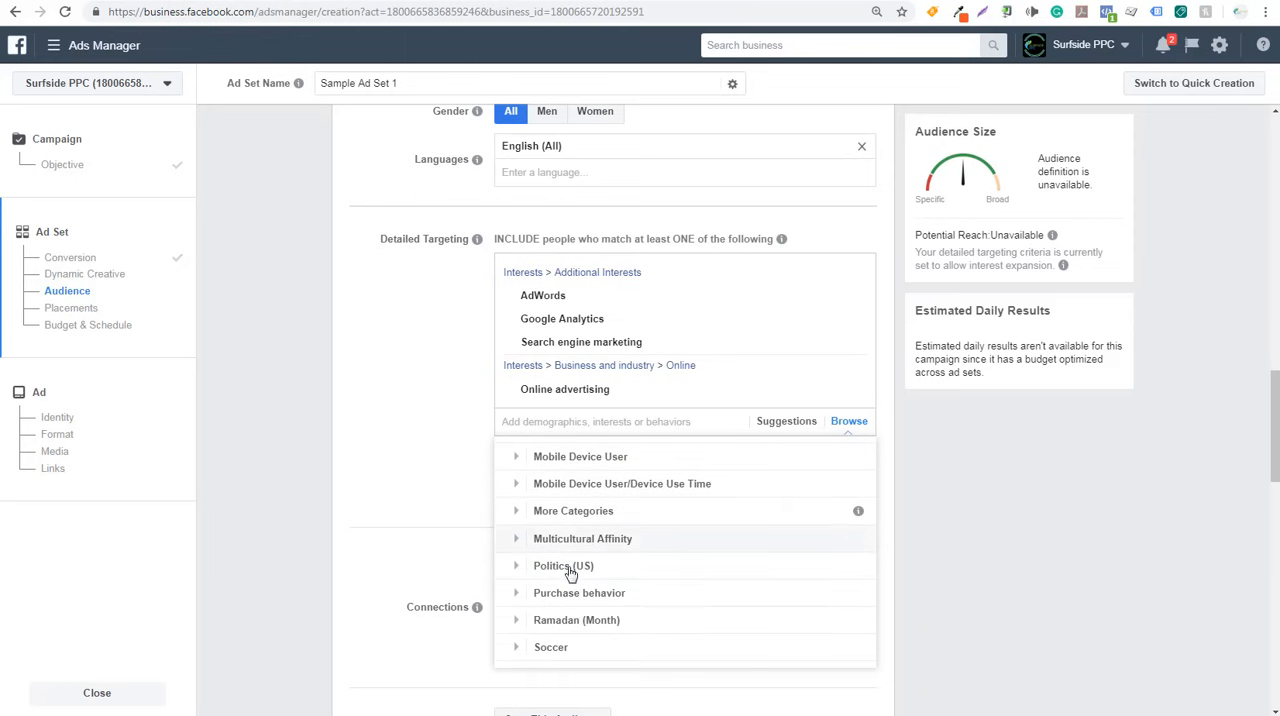
pyautogui.scroll(5, 583, 580)
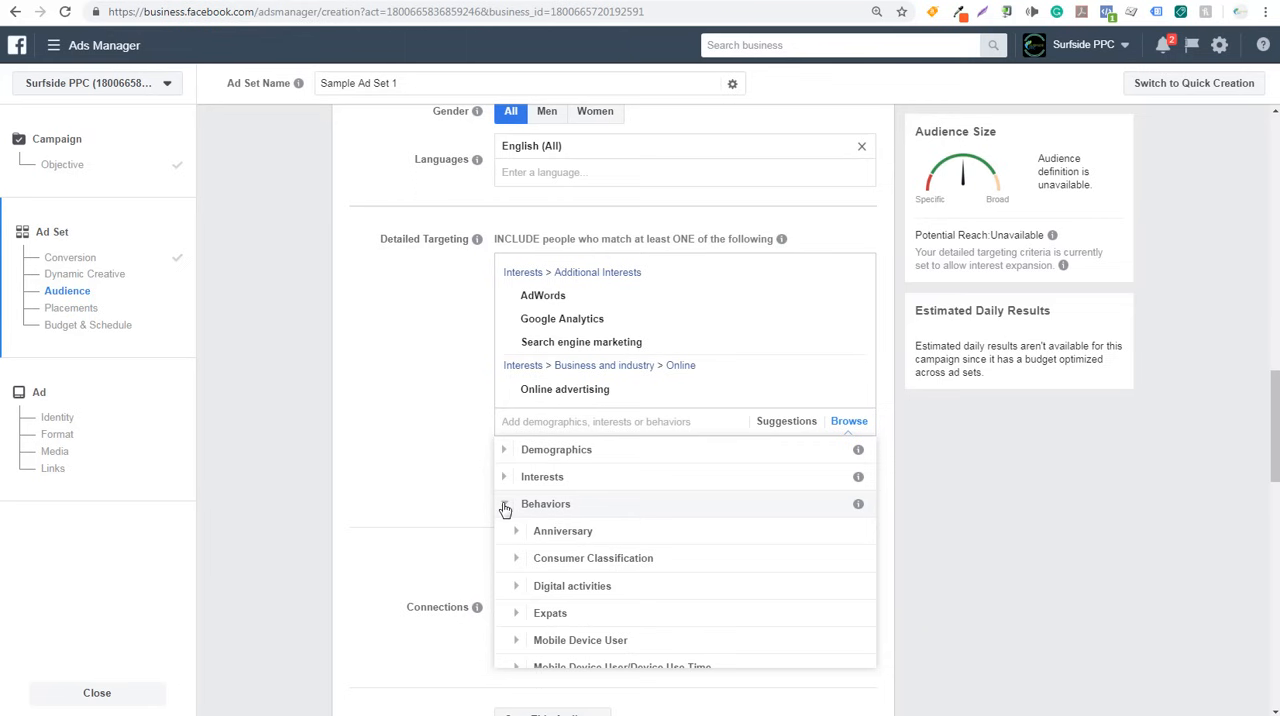
pyautogui.click(516, 562)
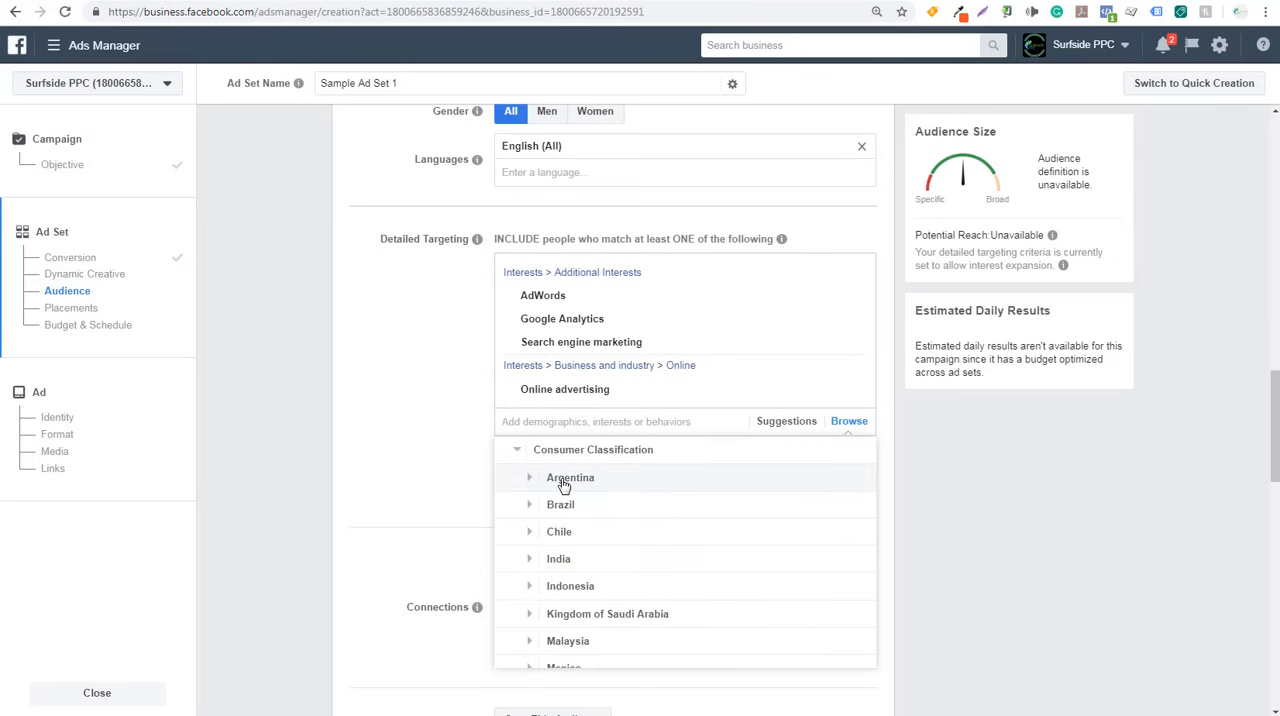
pyautogui.scroll(-3, 563, 545)
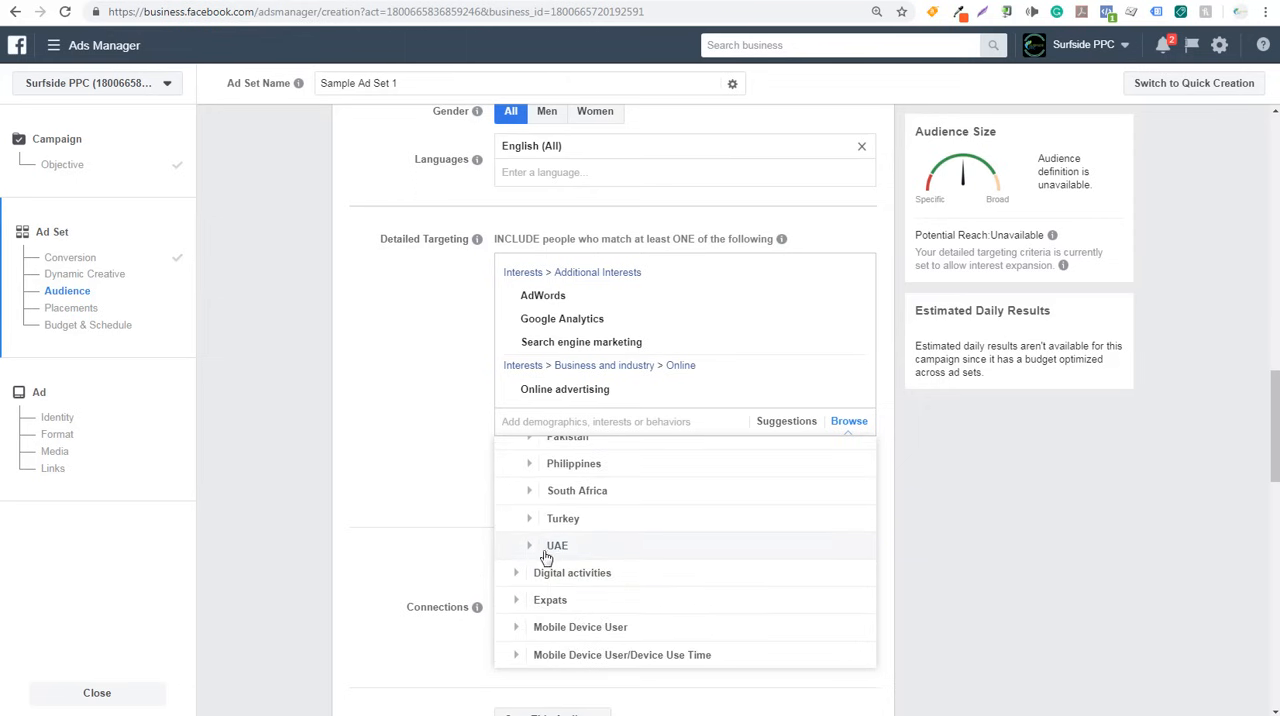
pyautogui.click(529, 519)
pyautogui.moveTo(588, 490)
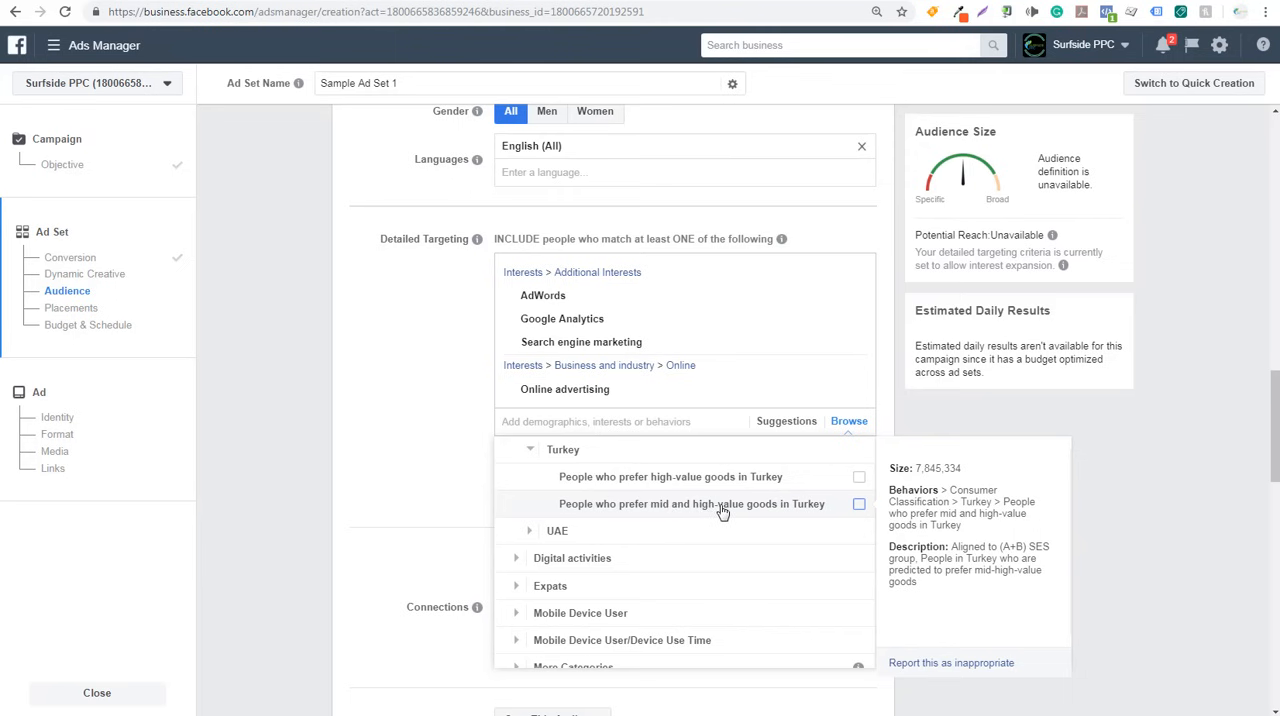
pyautogui.scroll(5, 720, 514)
pyautogui.scroll(3, 563, 517)
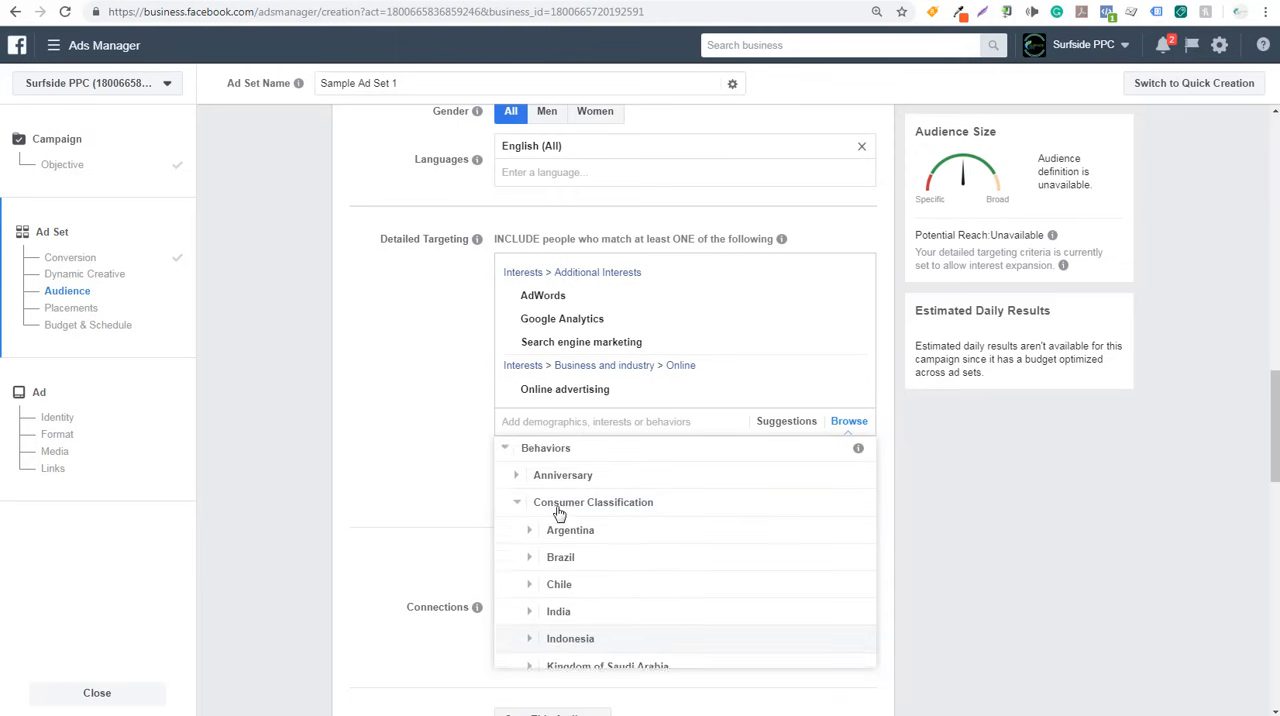
pyautogui.click(515, 507)
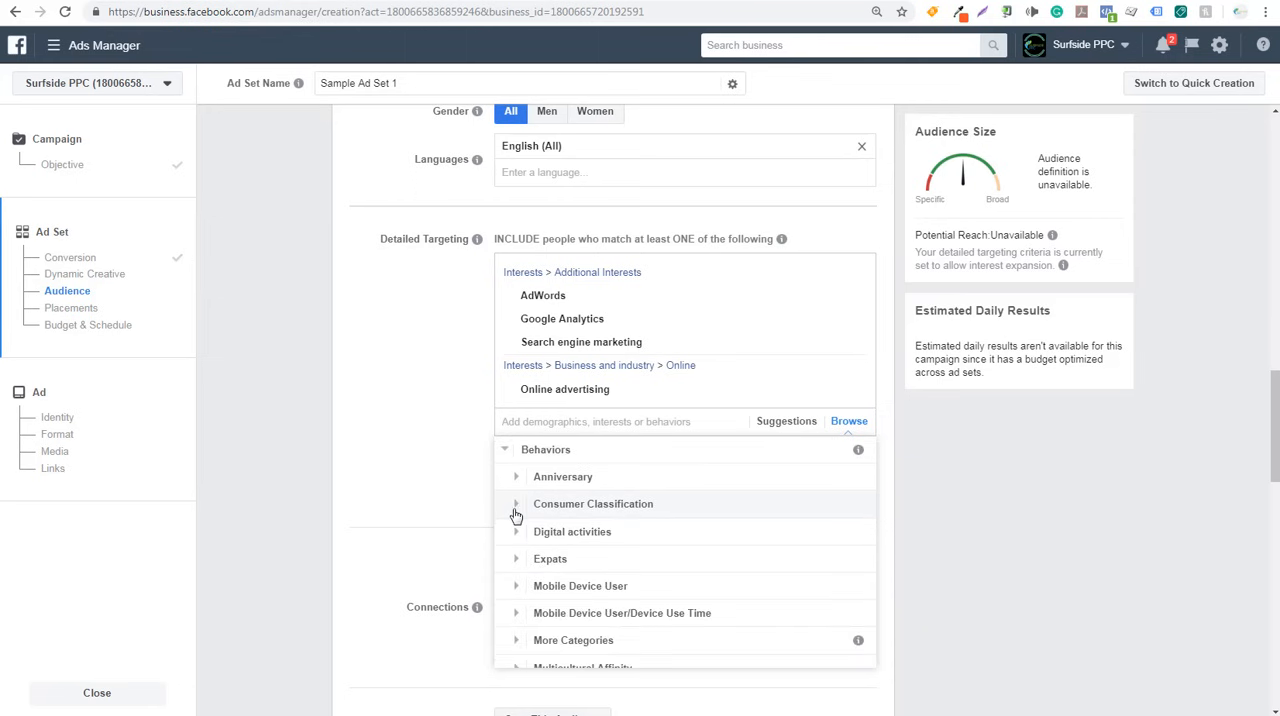
# - Examine the options under the Digital activities and More Categories groups of the Behaviors targeting
pyautogui.click(516, 533)
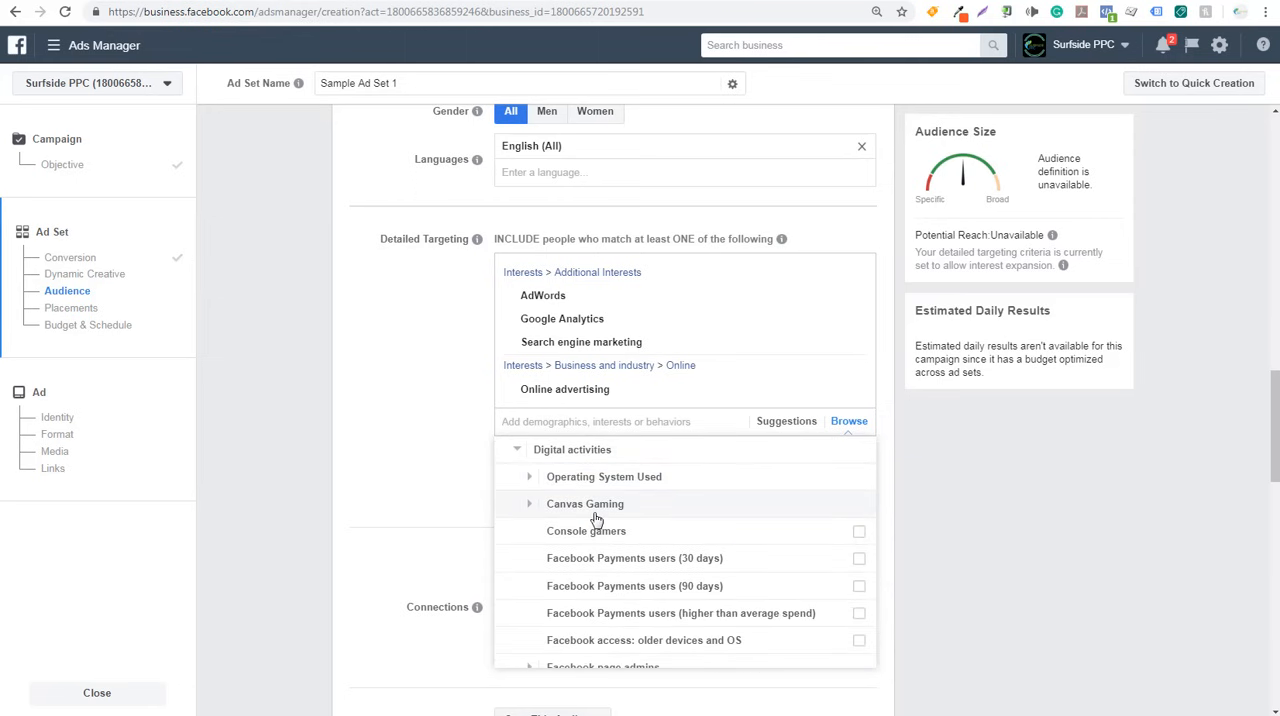
pyautogui.moveTo(600, 530)
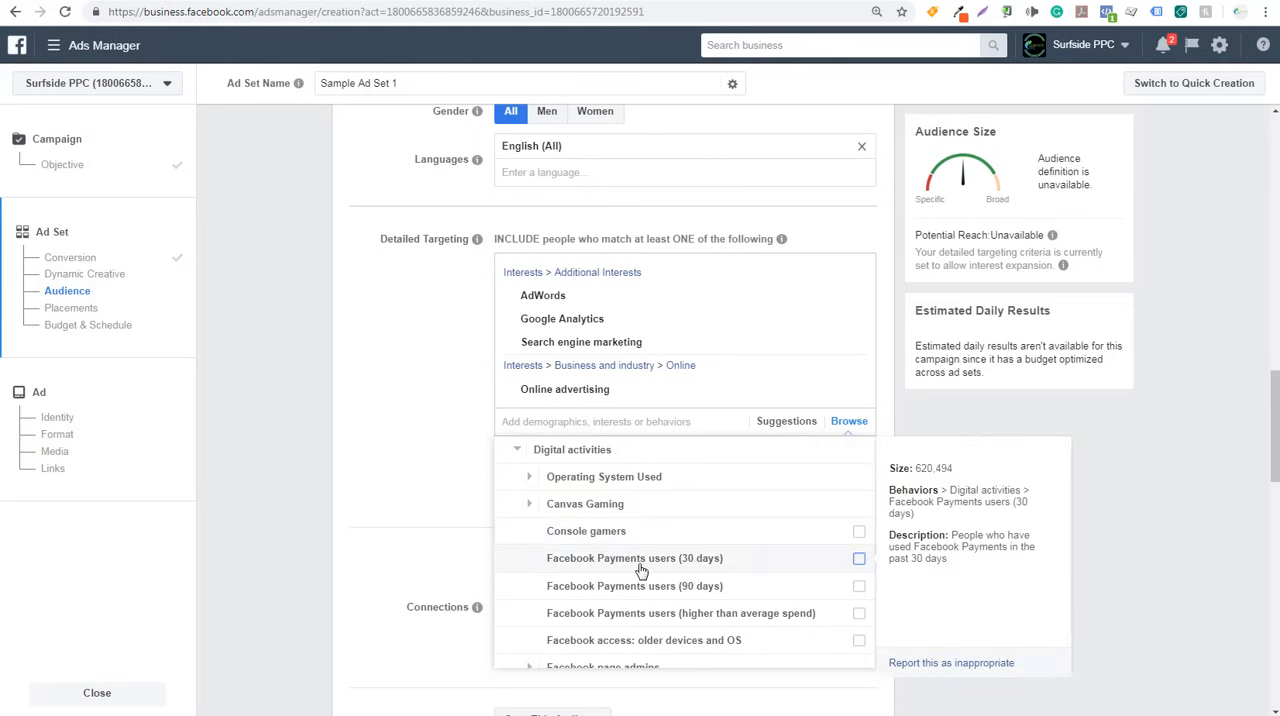
pyautogui.click(516, 458)
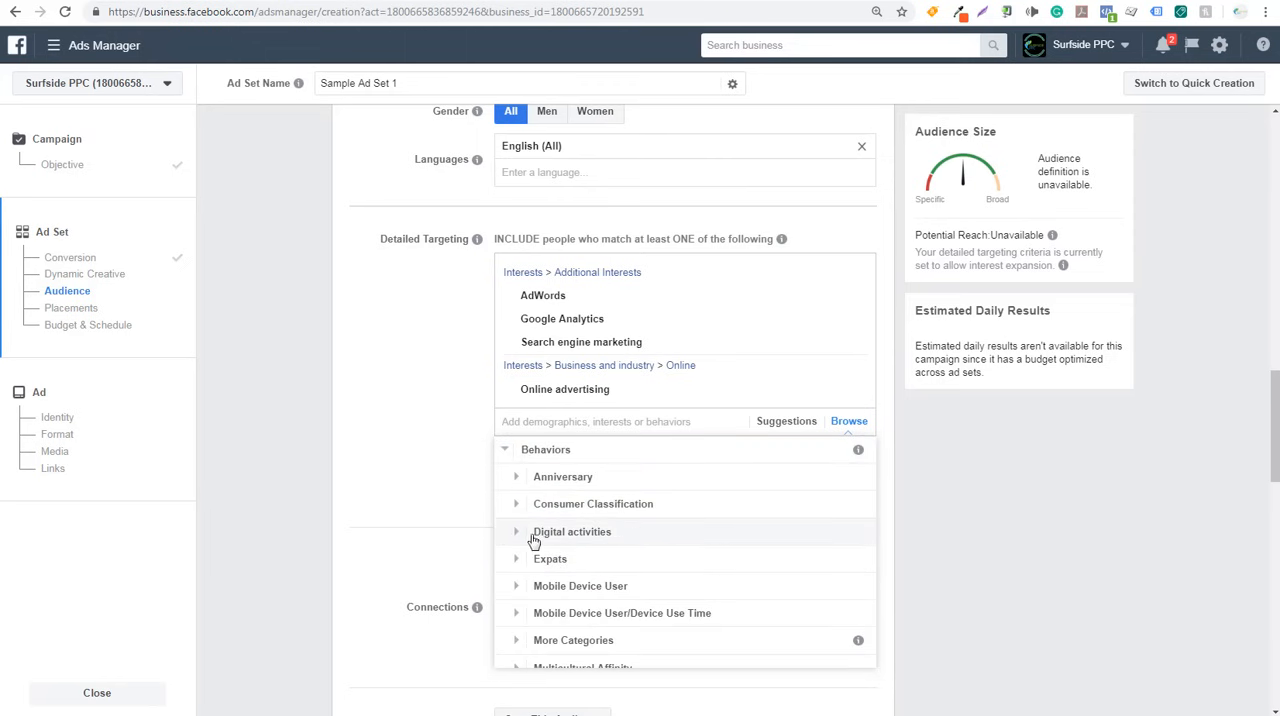
pyautogui.scroll(-3, 543, 580)
pyautogui.click(515, 515)
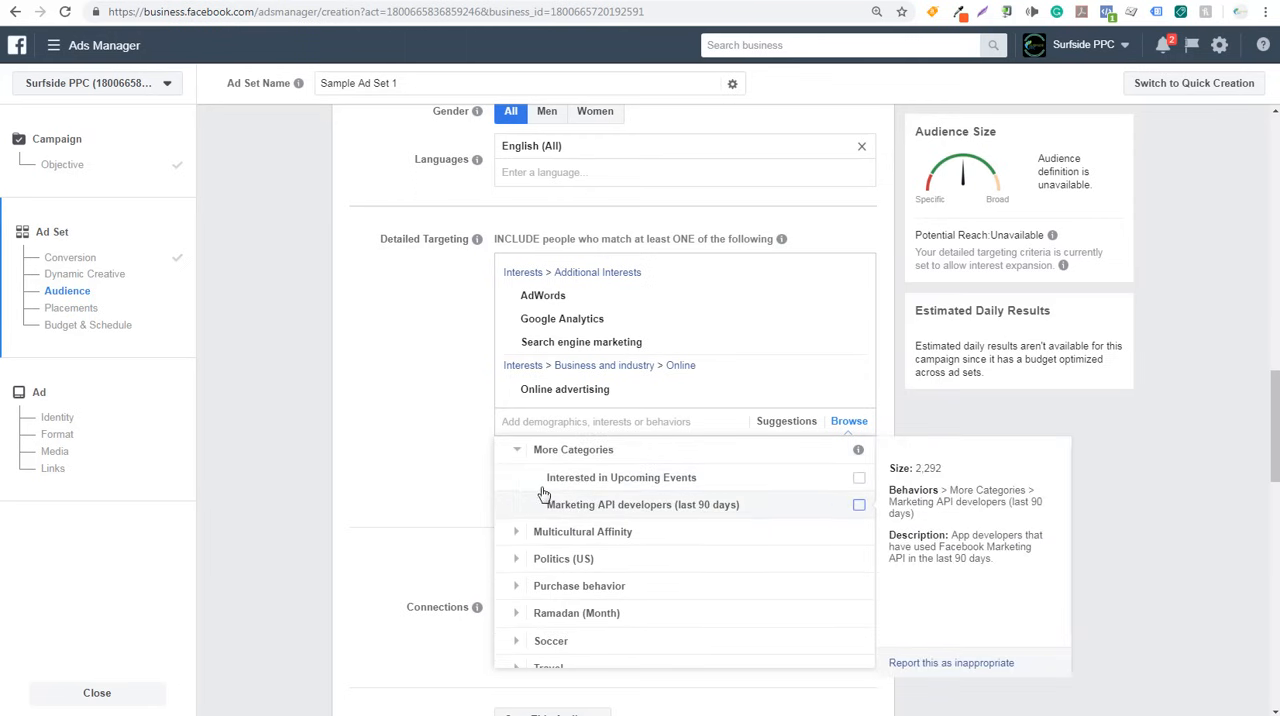
pyautogui.click(512, 450)
pyautogui.scroll(-3, 620, 490)
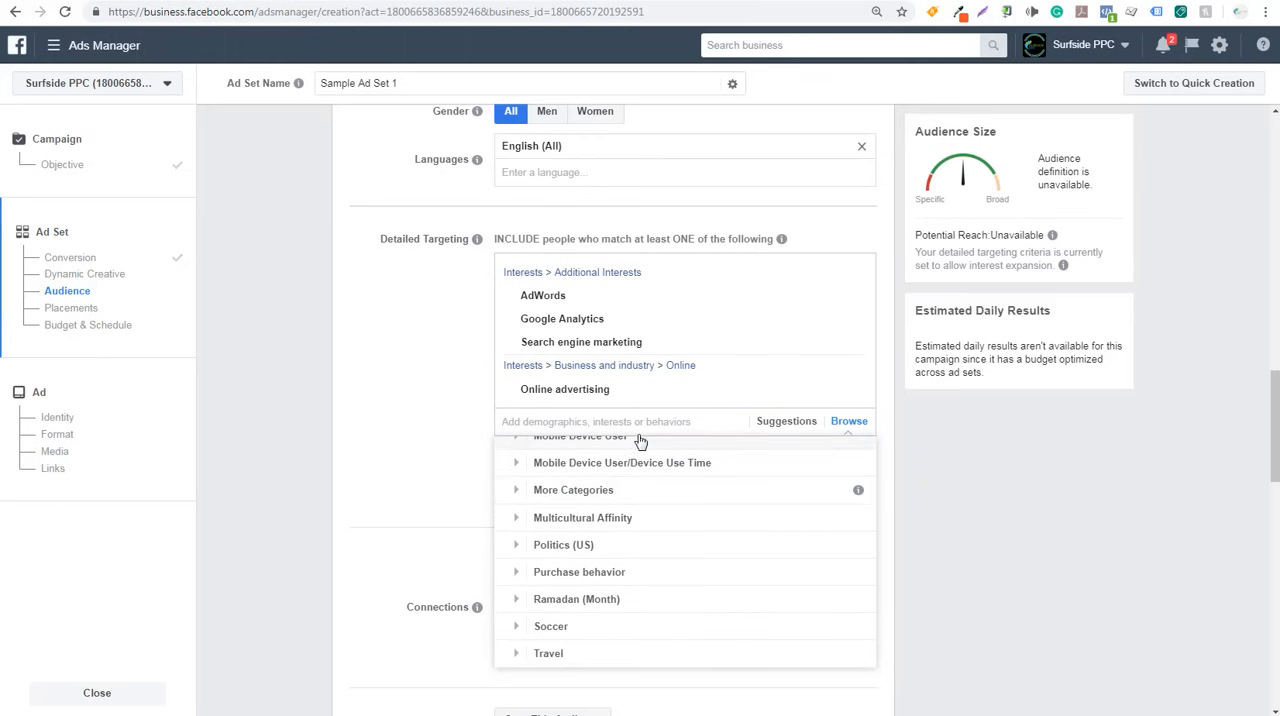
# - Try the Farmhouse interest in detailed targeting by searching "farmhouse" and viewing related suggestions, and remove it again
pyautogui.click(530, 422)
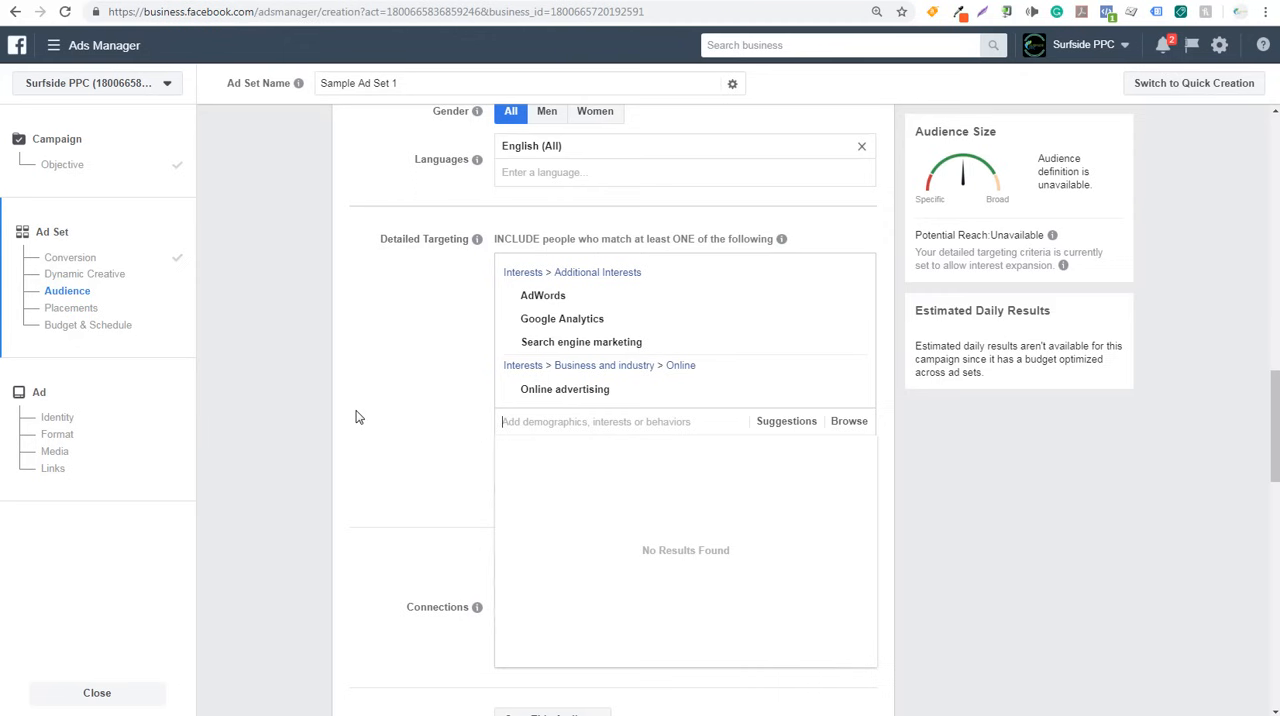
pyautogui.write('farmhouse')
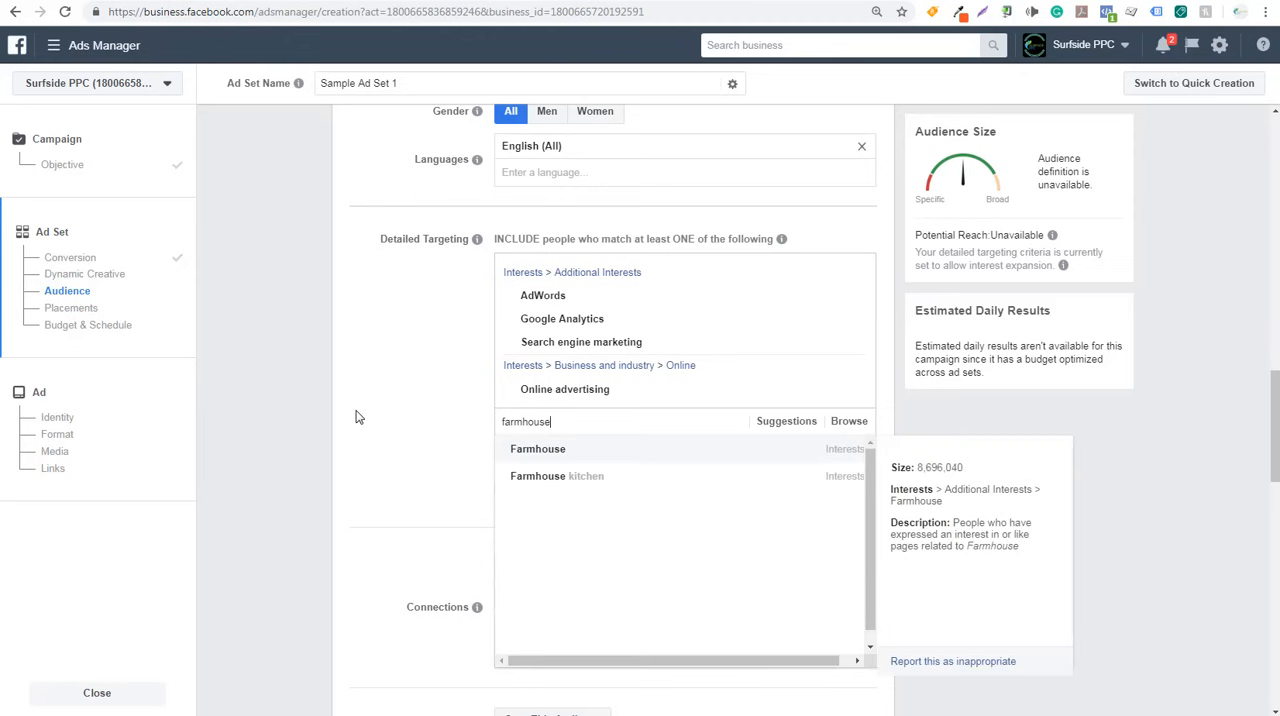
pyautogui.click(589, 455)
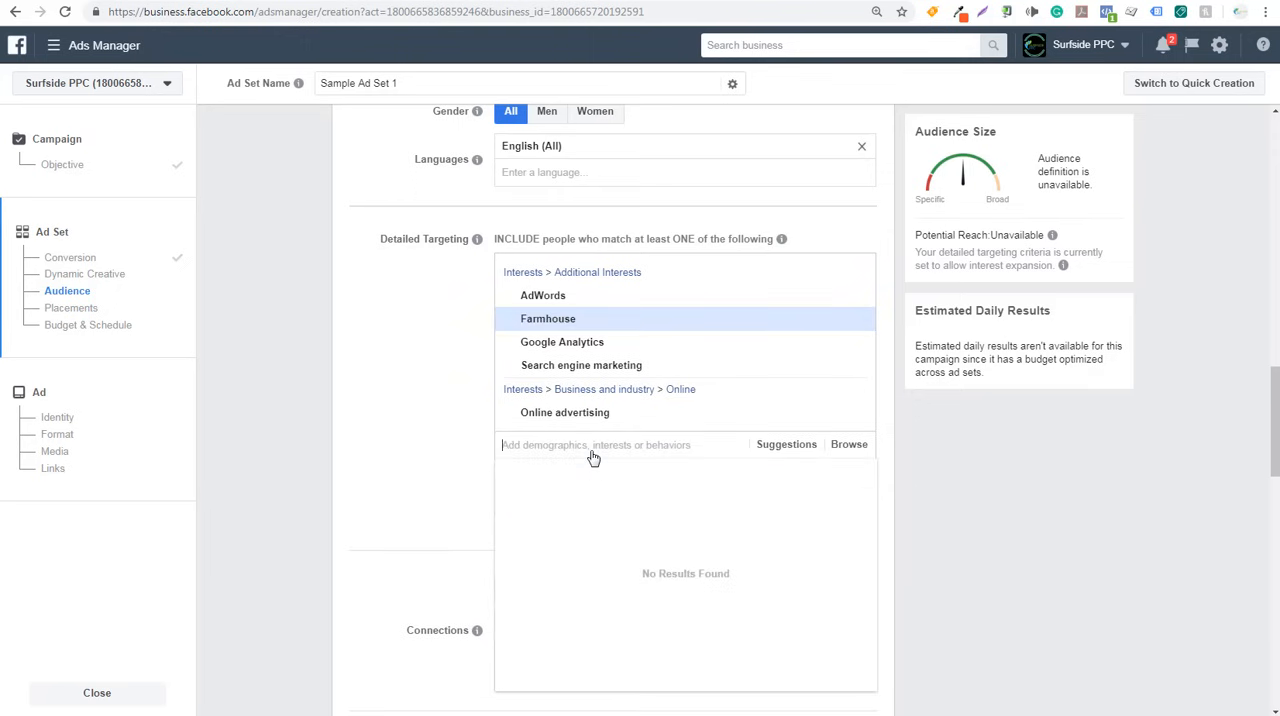
pyautogui.click(785, 448)
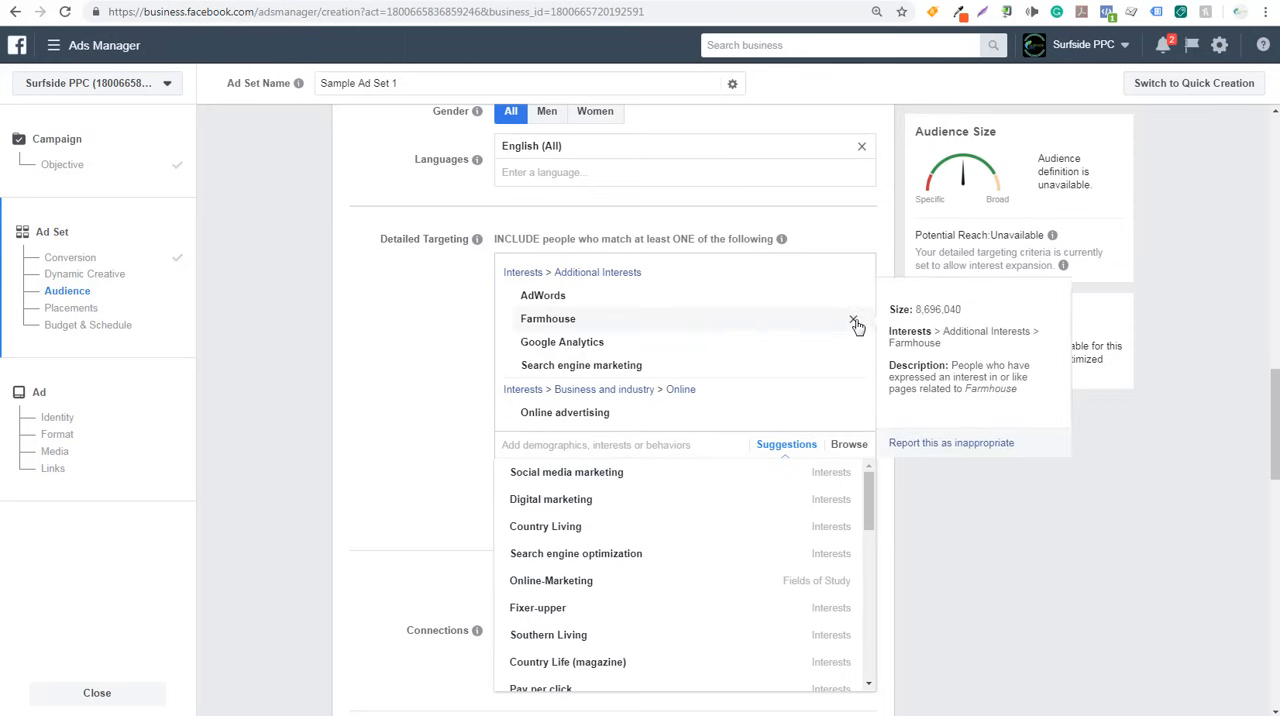
pyautogui.click(855, 322)
pyautogui.click(450, 383)
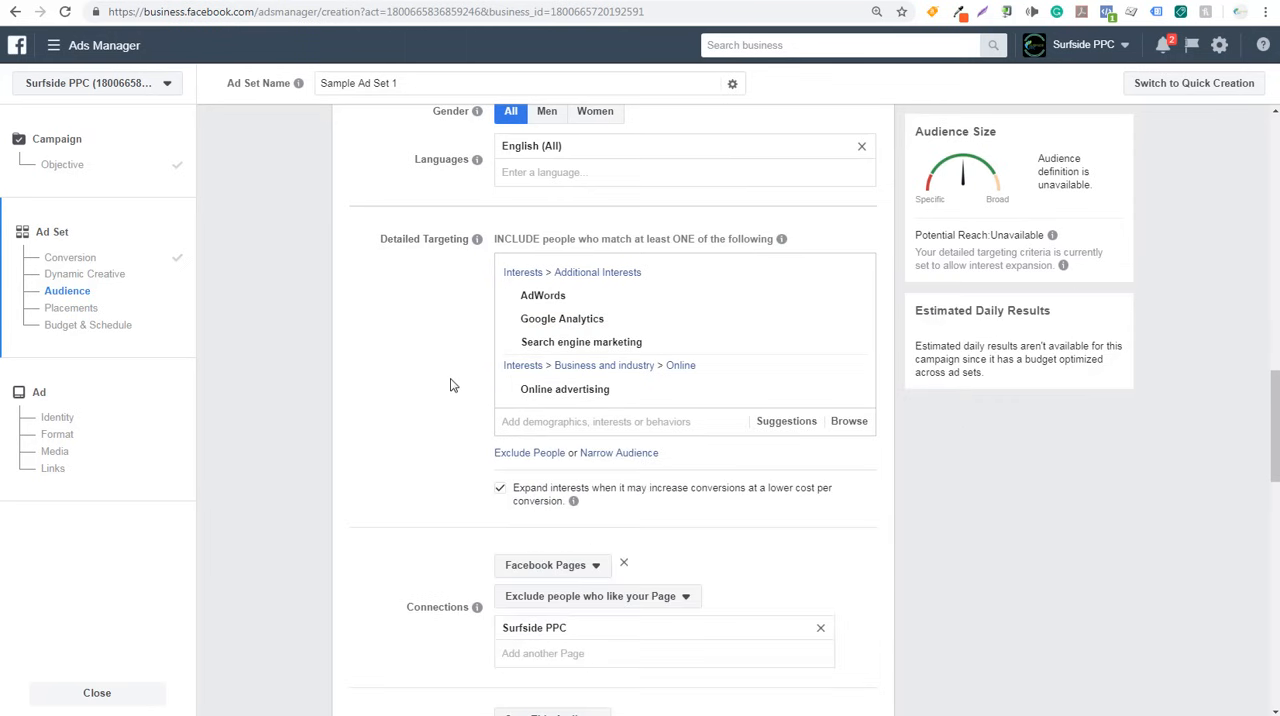
# - Browse the interest categories, include Yoga from Fitness and wellness in detailed targeting, and view the updated suggestions
pyautogui.click(853, 428)
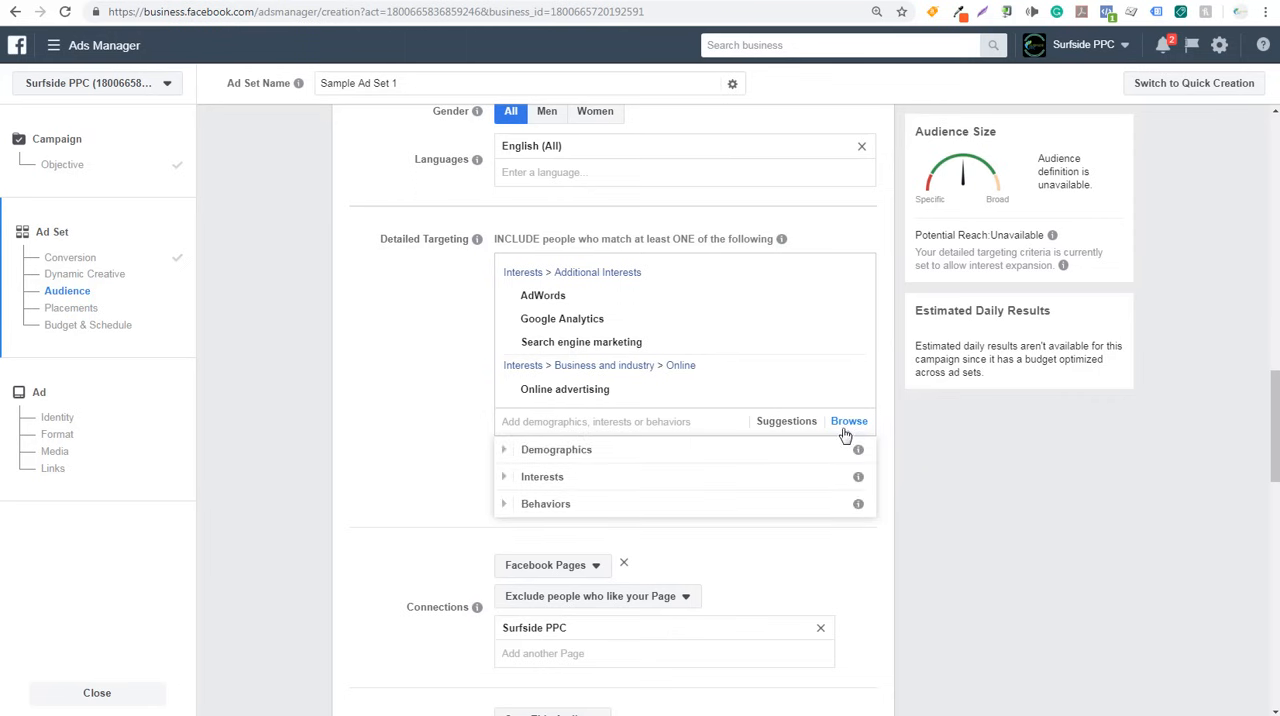
pyautogui.click(507, 485)
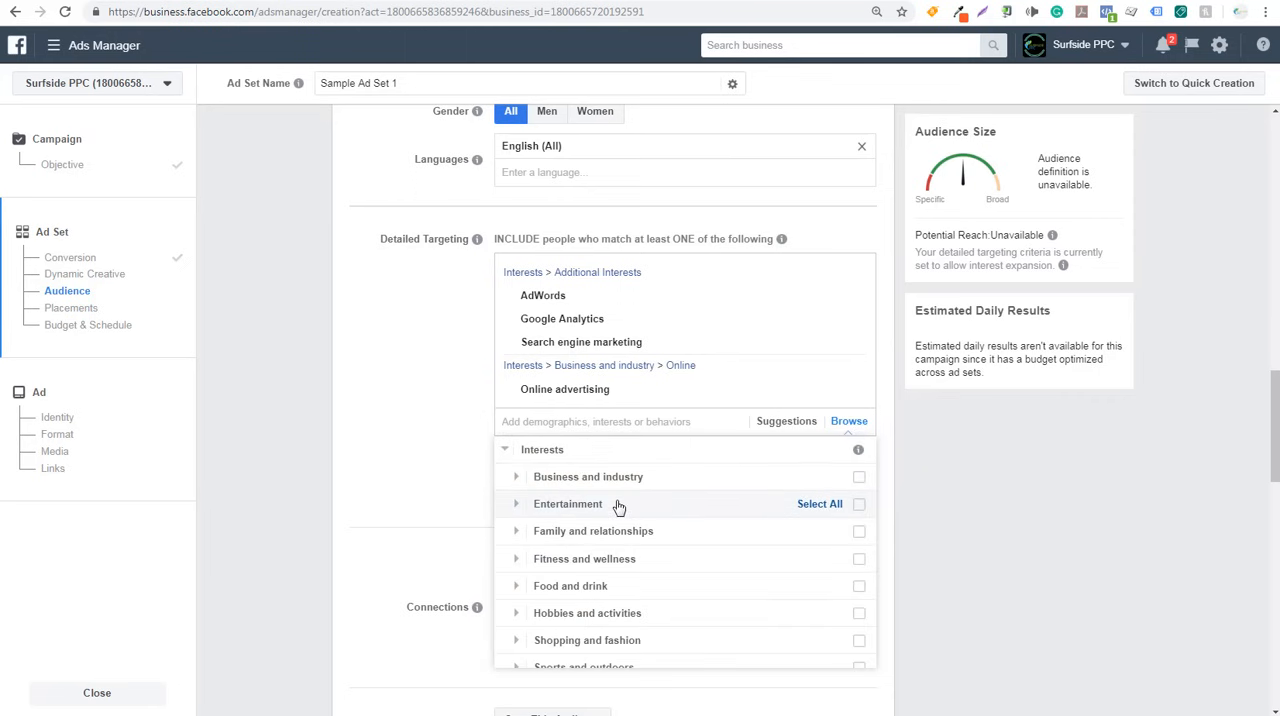
pyautogui.scroll(-1, 616, 507)
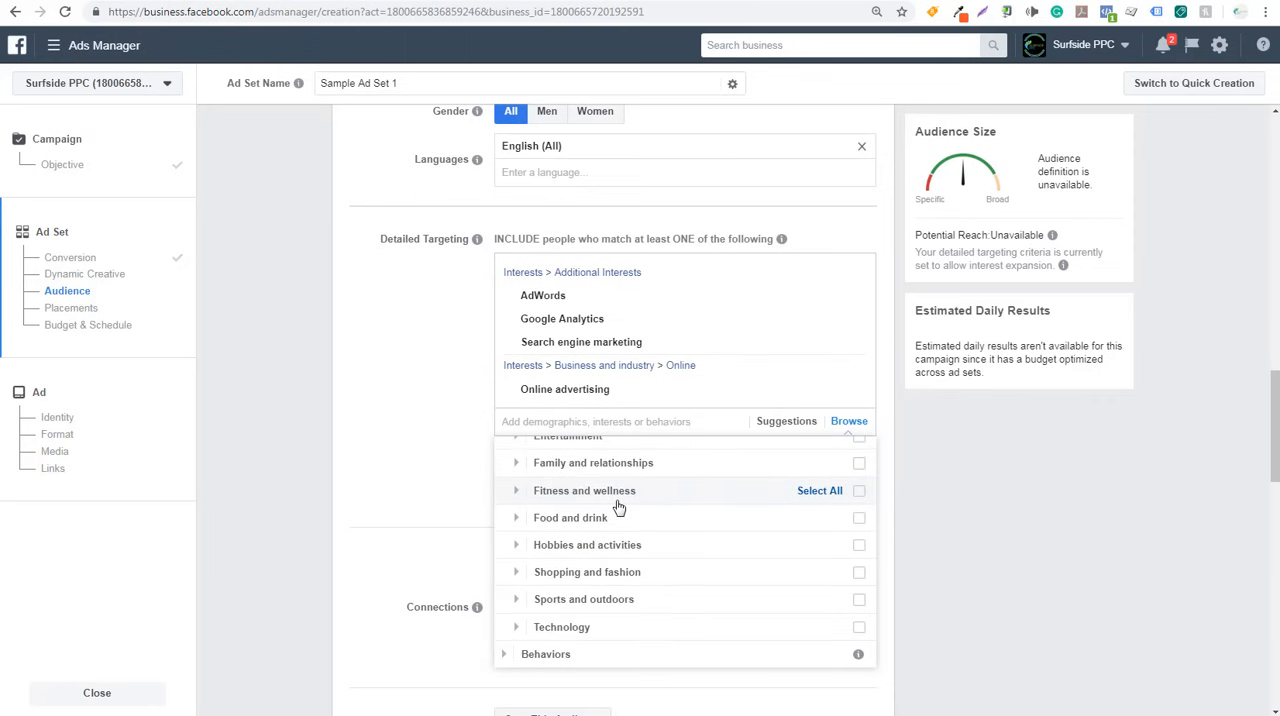
pyautogui.scroll(3, 617, 509)
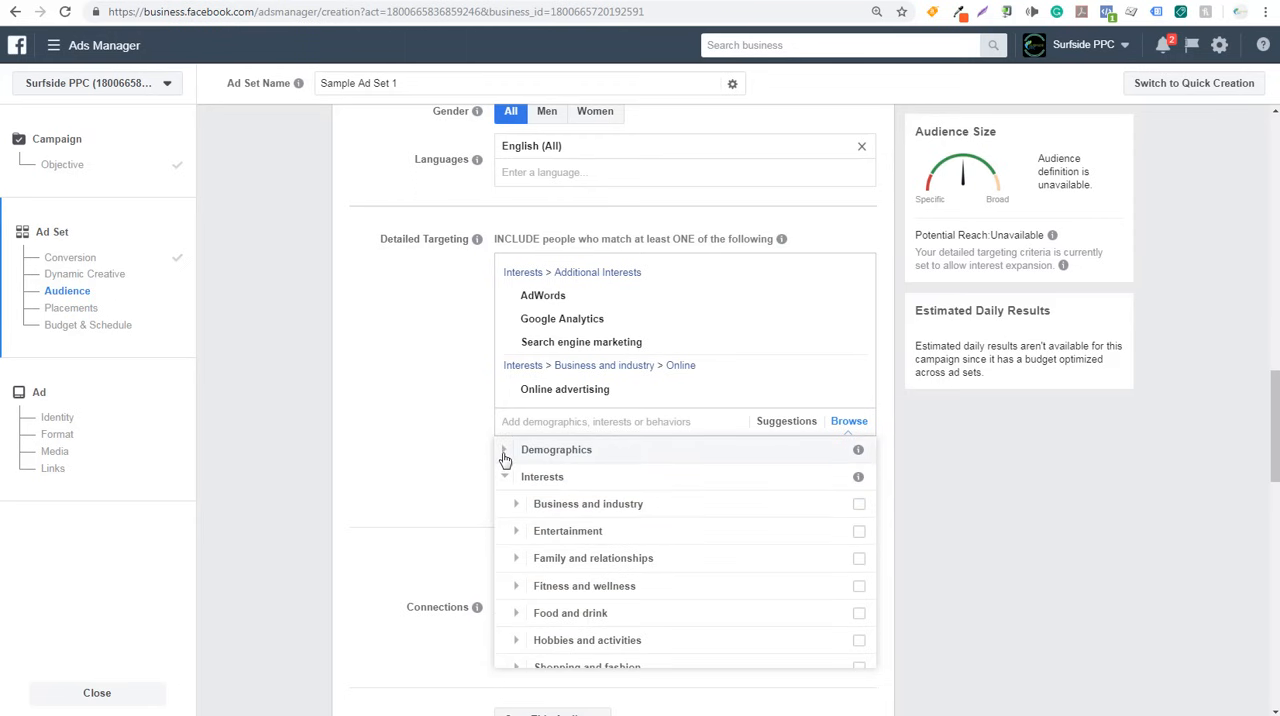
pyautogui.scroll(-2, 600, 515)
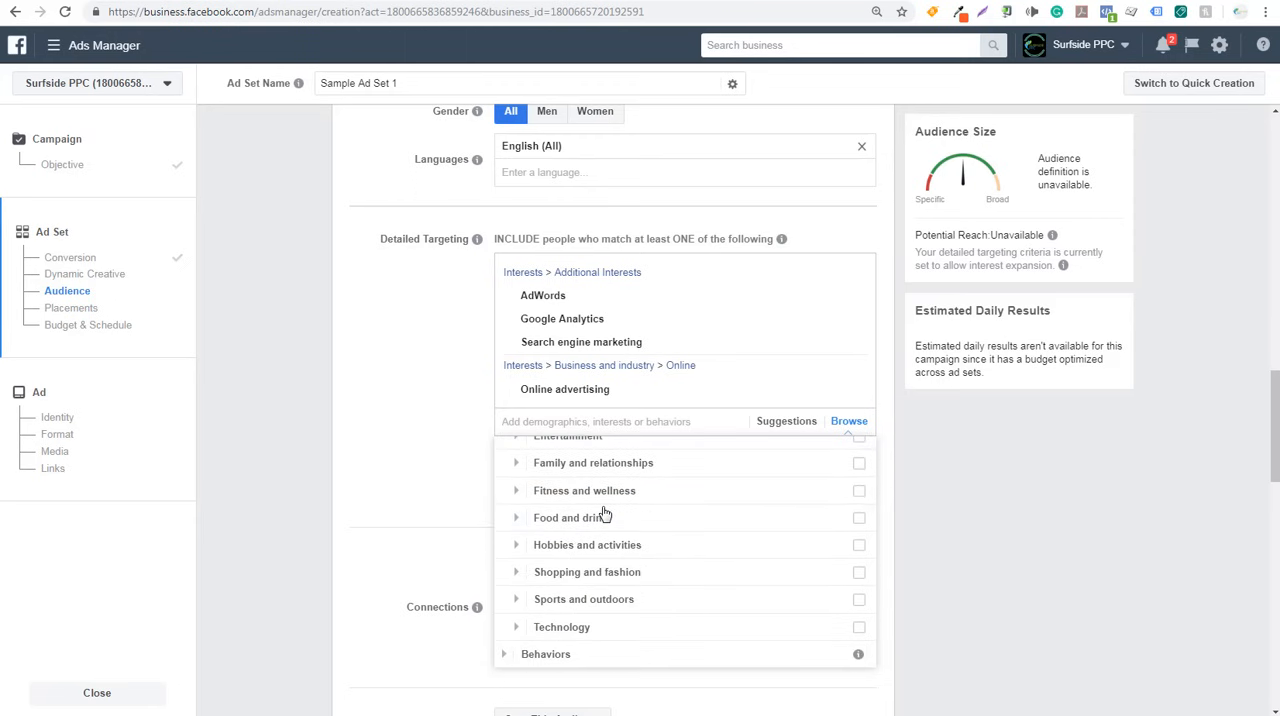
pyautogui.click(516, 490)
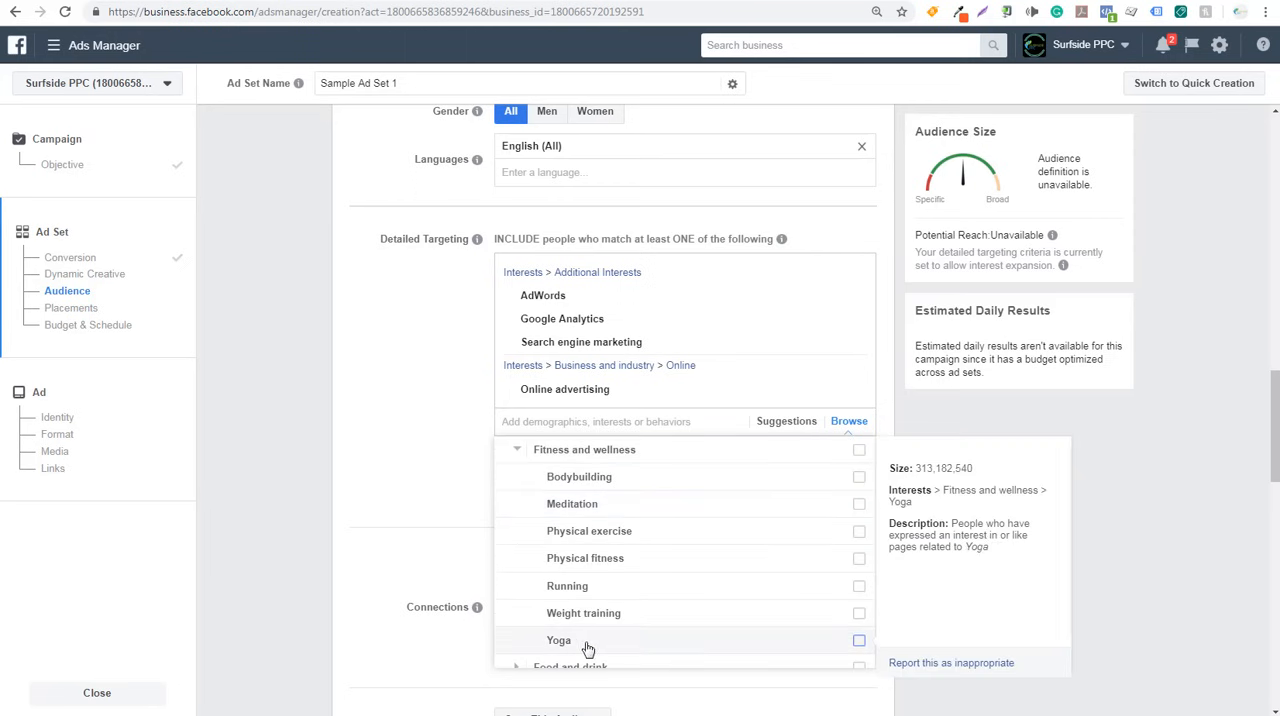
pyautogui.click(795, 651)
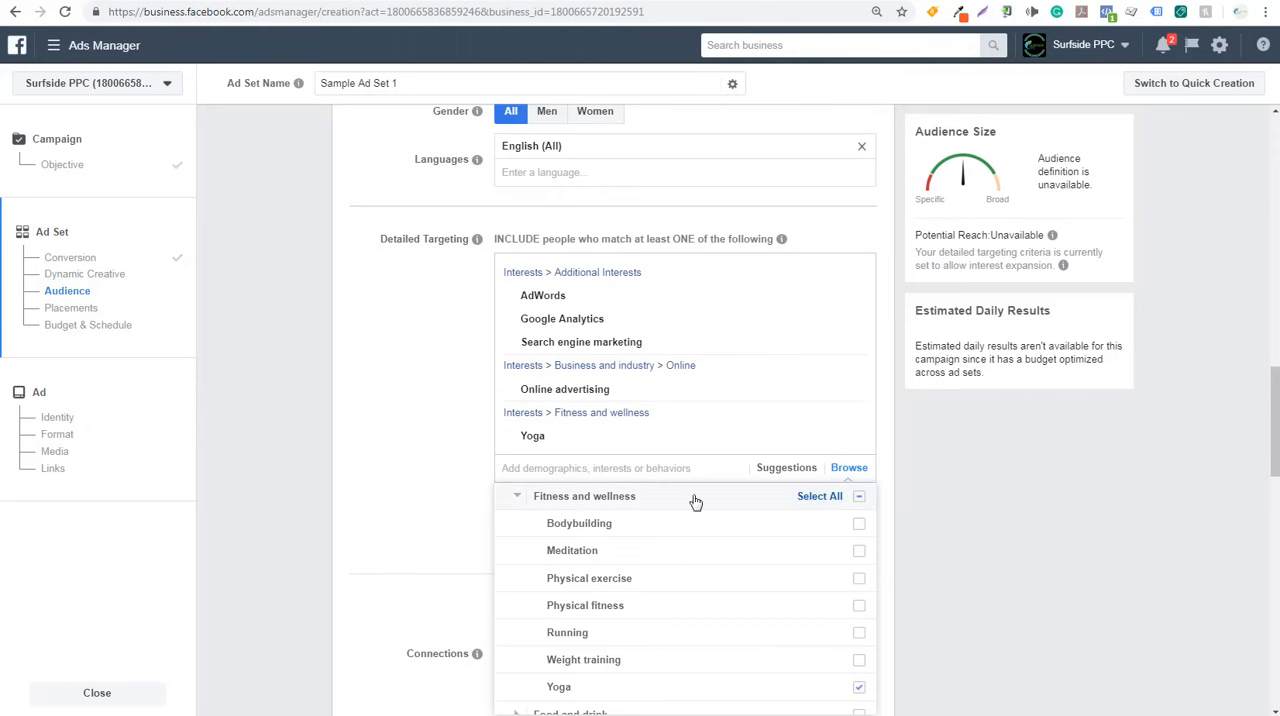
pyautogui.click(938, 481)
pyautogui.click(779, 470)
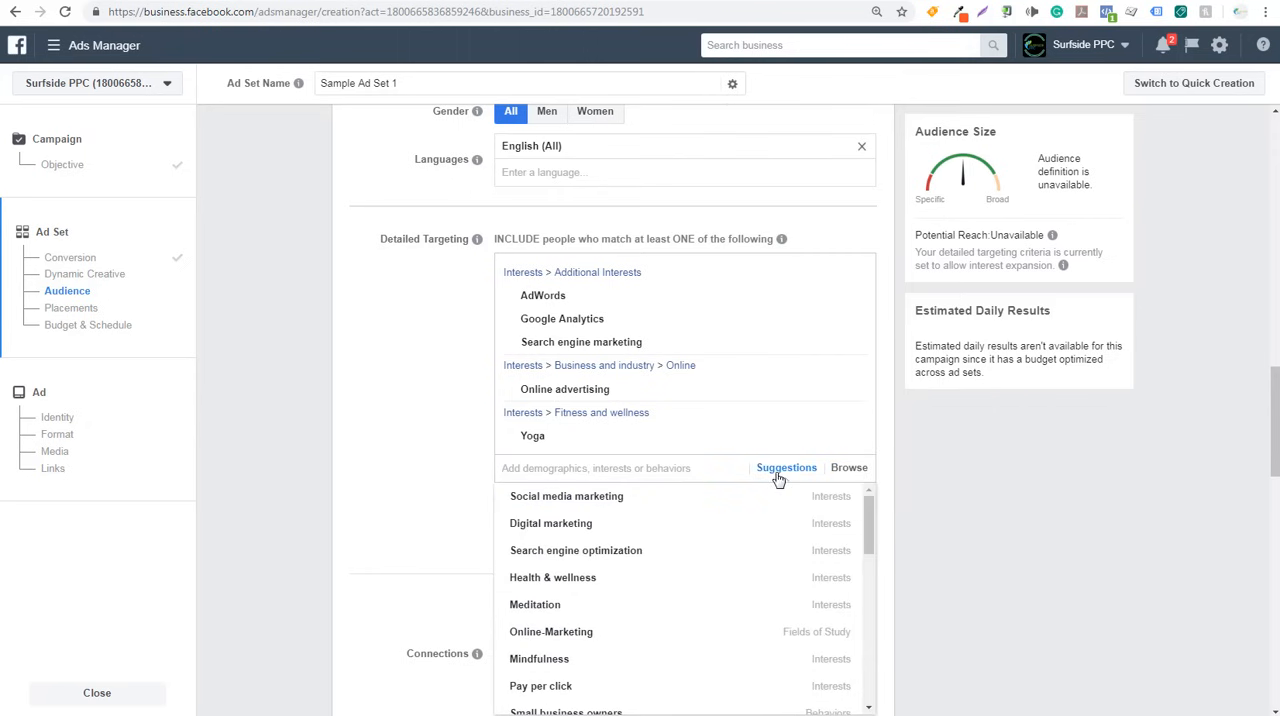
pyautogui.click(398, 491)
# - Remove the Online advertising, Search engine marketing, Google Analytics and AdWords interests from detailed targeting
pyautogui.moveTo(566, 434)
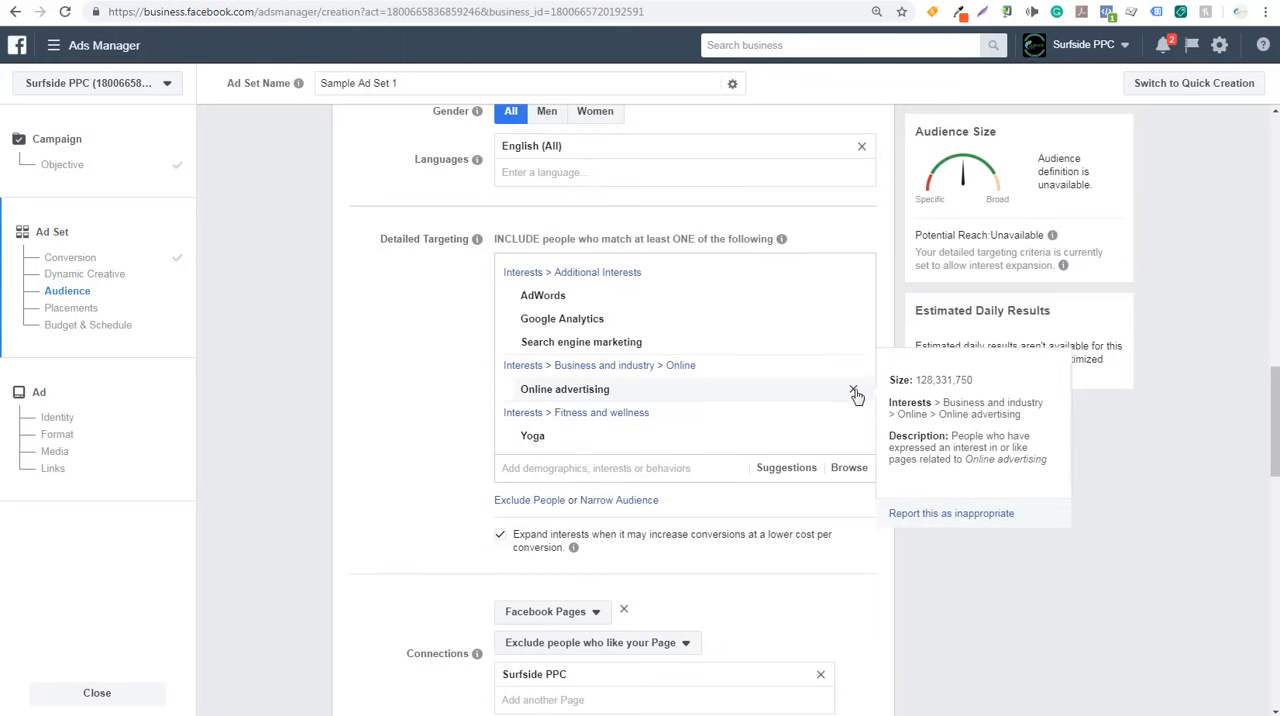
pyautogui.click(853, 389)
pyautogui.click(853, 342)
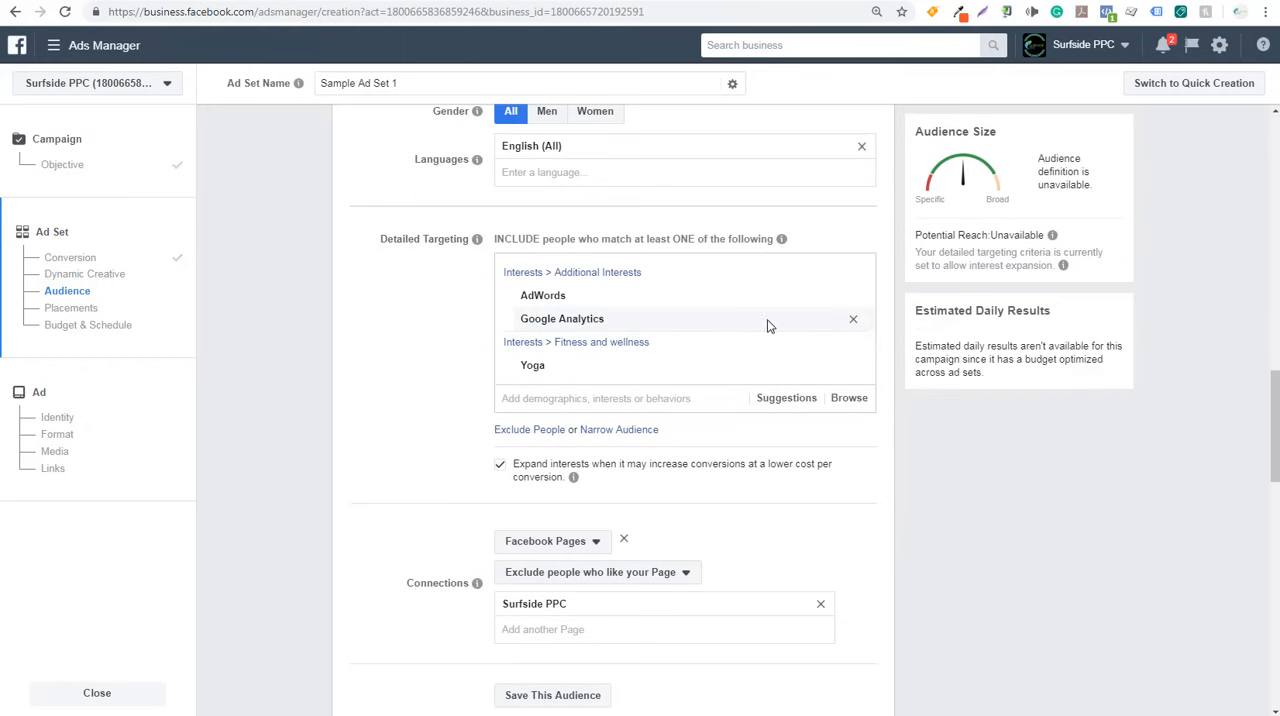
pyautogui.click(852, 321)
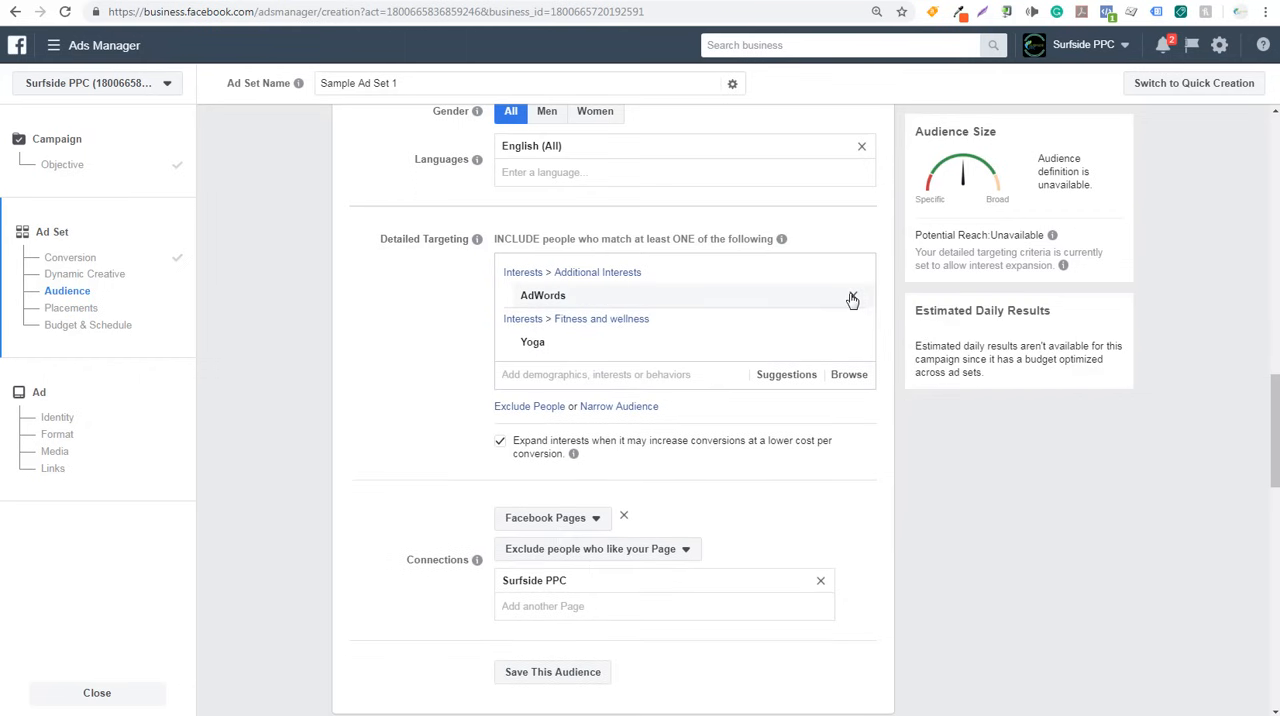
pyautogui.click(853, 295)
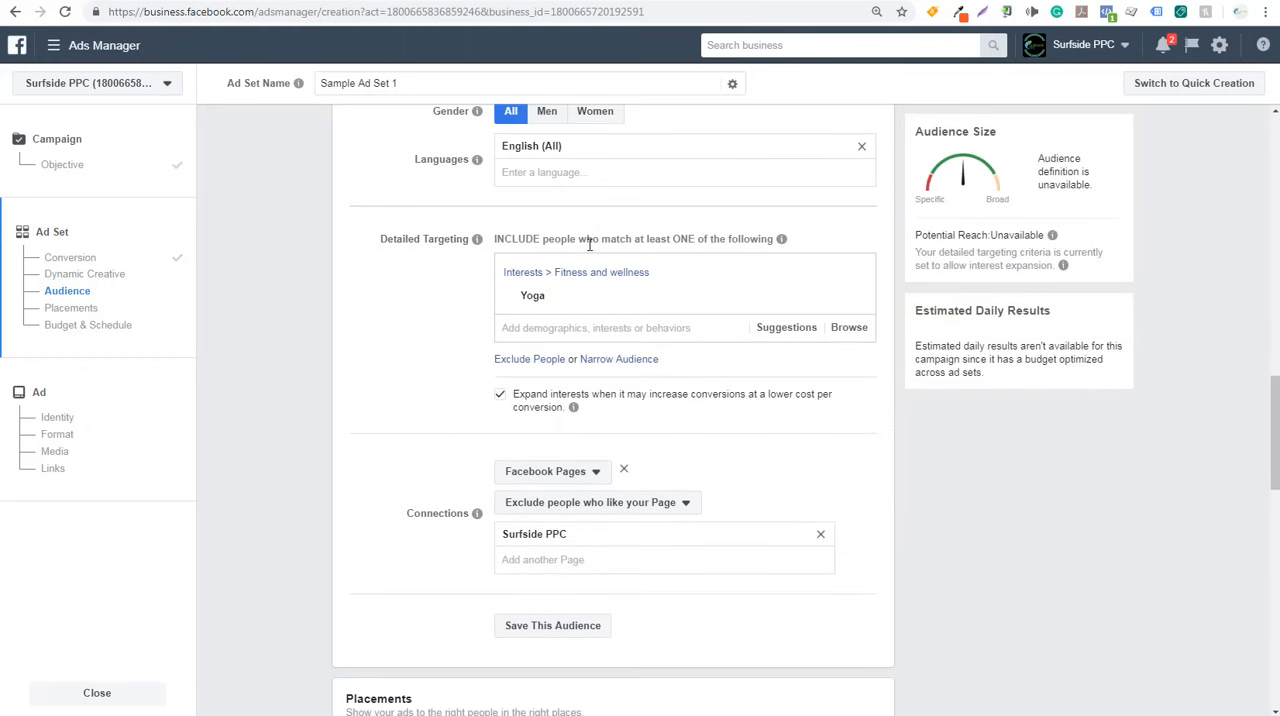
# - Narrow the Yoga audience with a must-also-match condition and include the Yoga interest in that condition
pyautogui.moveTo(535, 294)
pyautogui.click(627, 363)
pyautogui.click(609, 383)
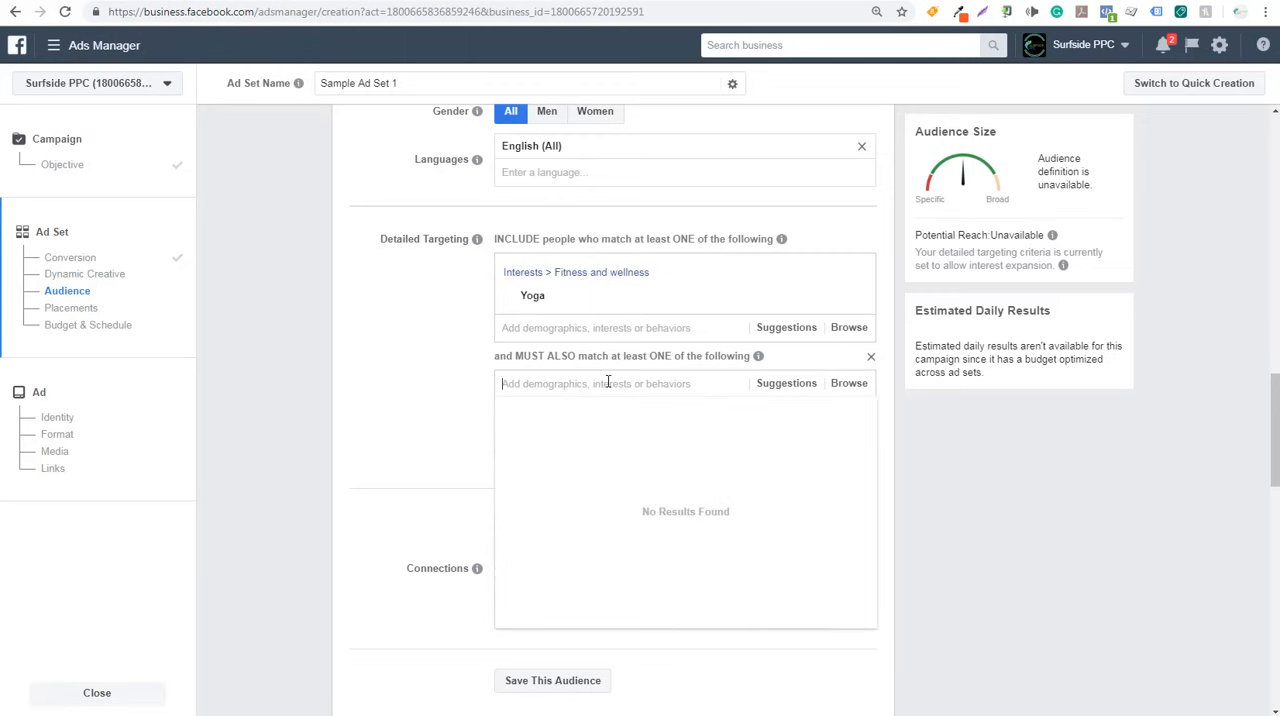
pyautogui.click(786, 384)
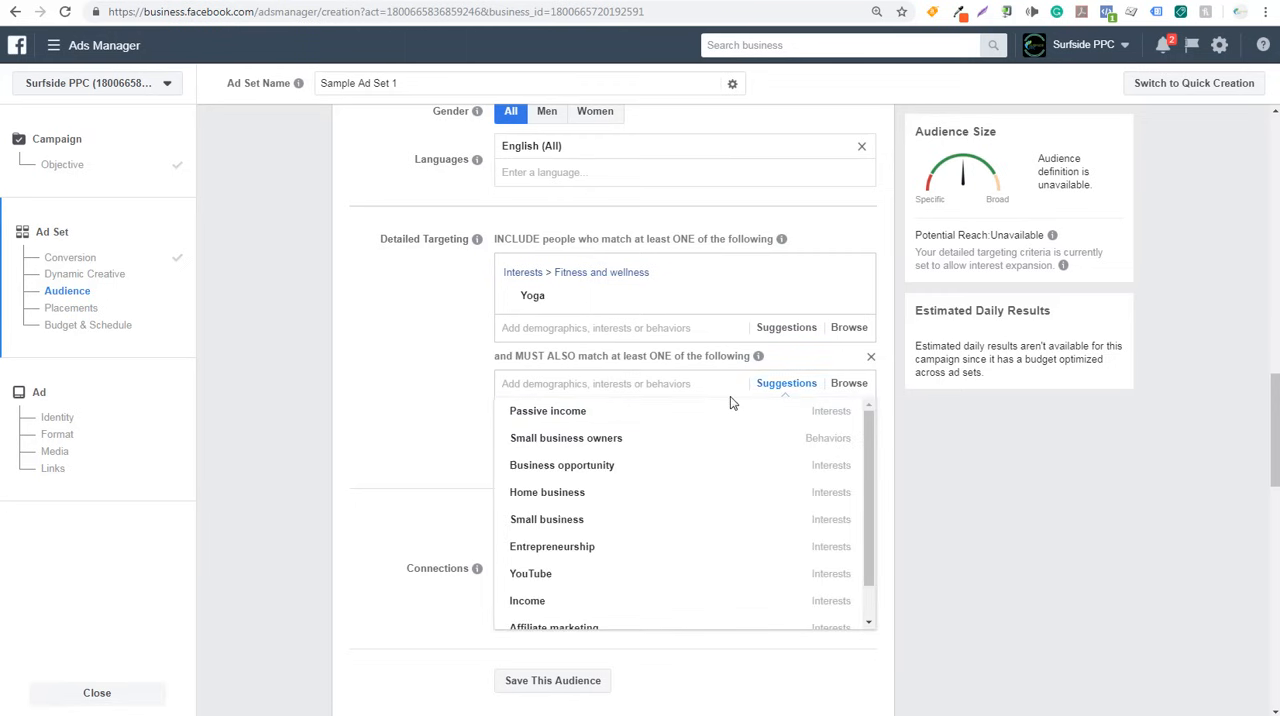
pyautogui.click(668, 384)
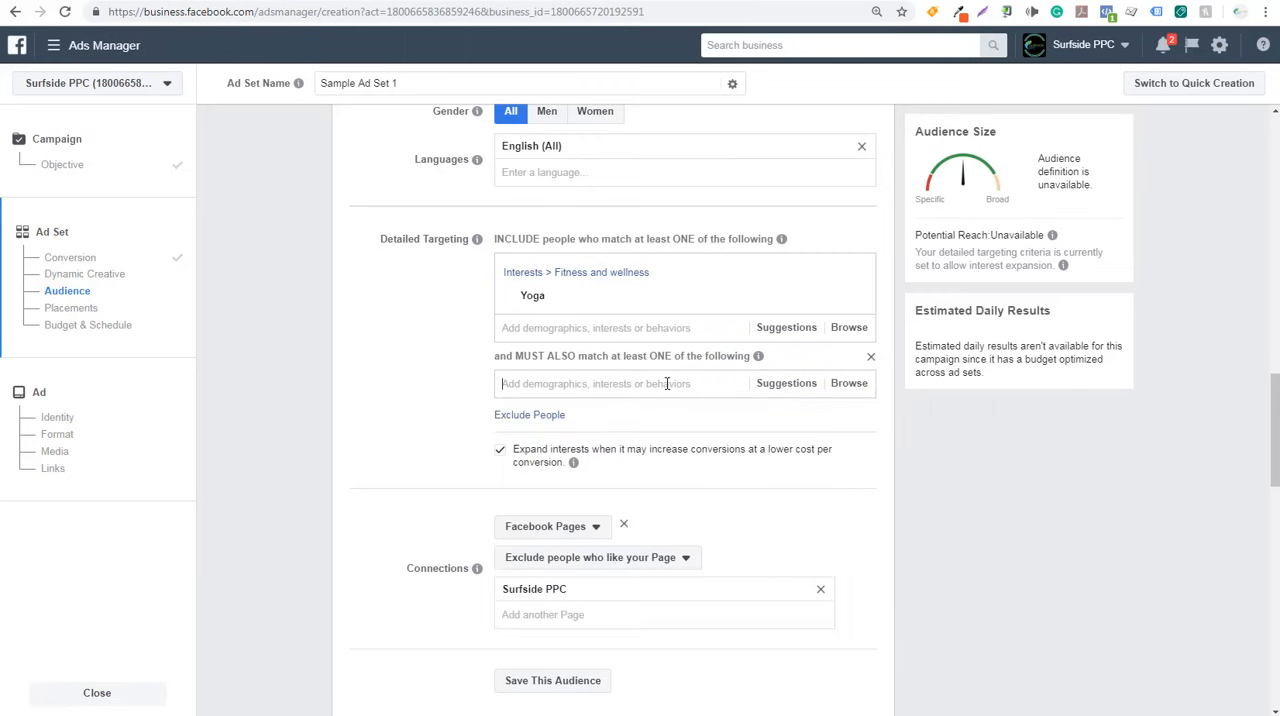
pyautogui.write('yoga')
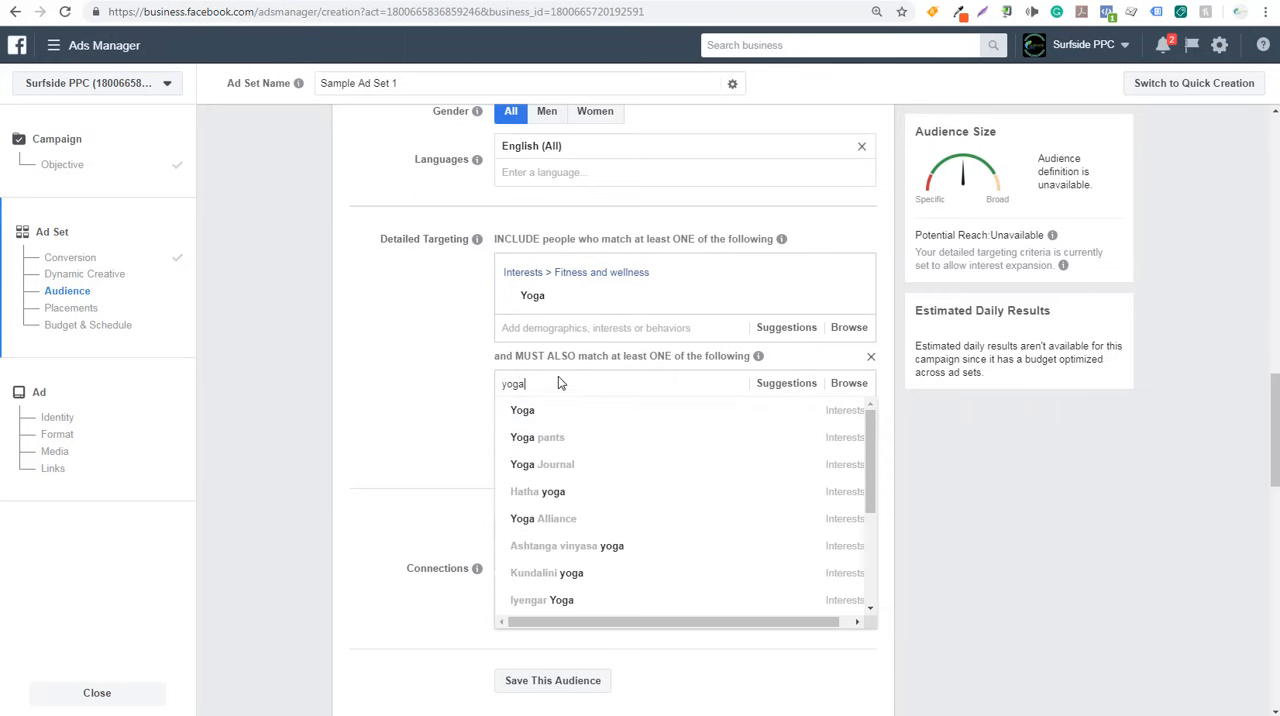
pyautogui.click(536, 411)
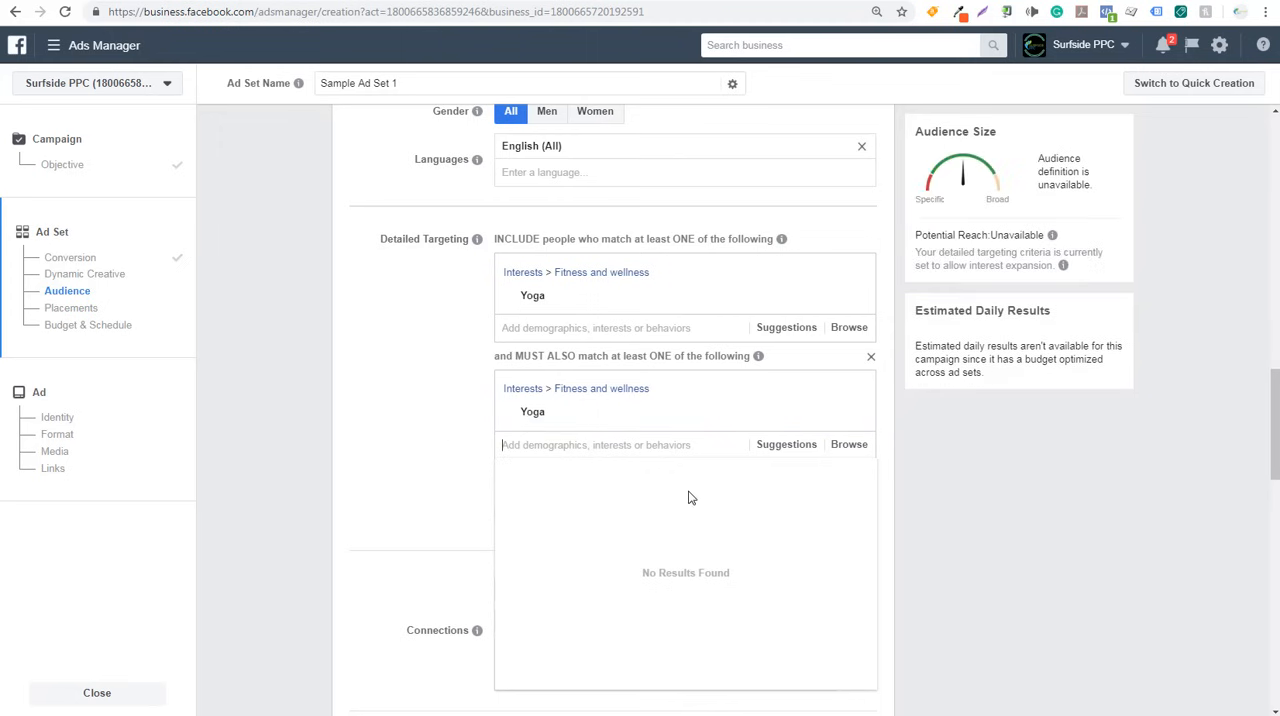
# - Include the suggested interests Mindfulness and Self-healing in the must-also-match condition
pyautogui.click(785, 447)
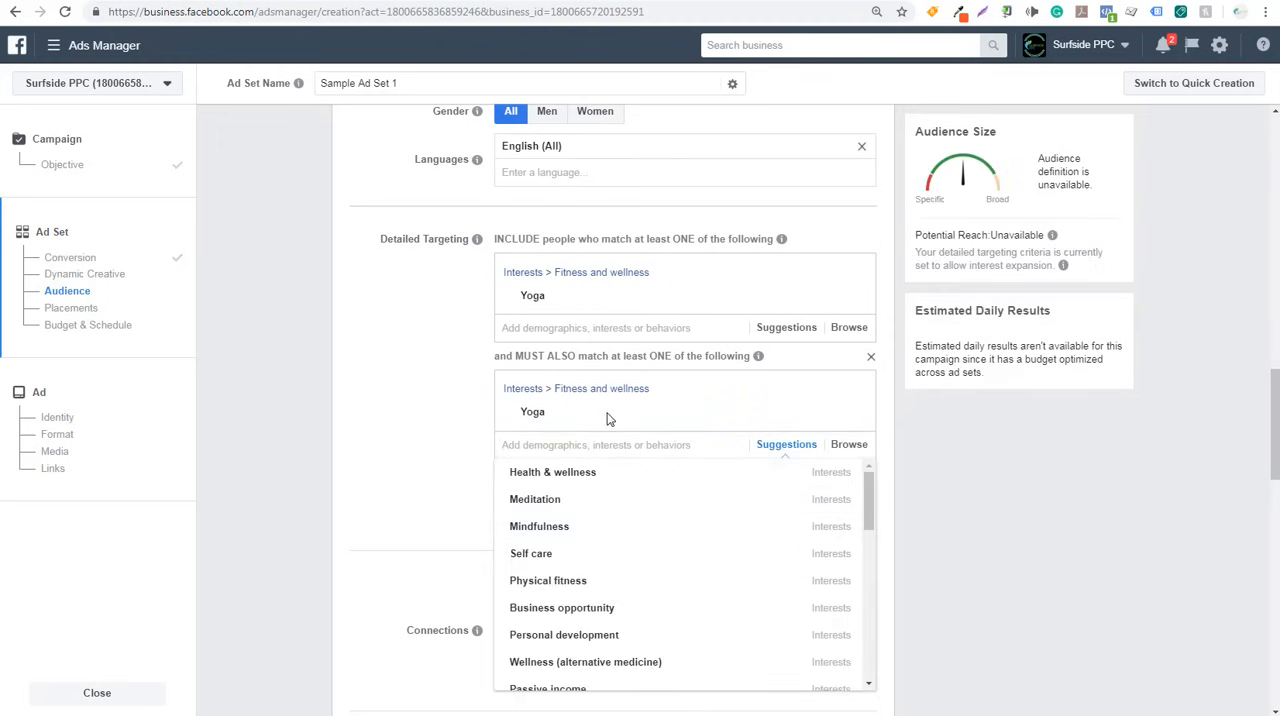
pyautogui.moveTo(535, 302)
pyautogui.click(608, 535)
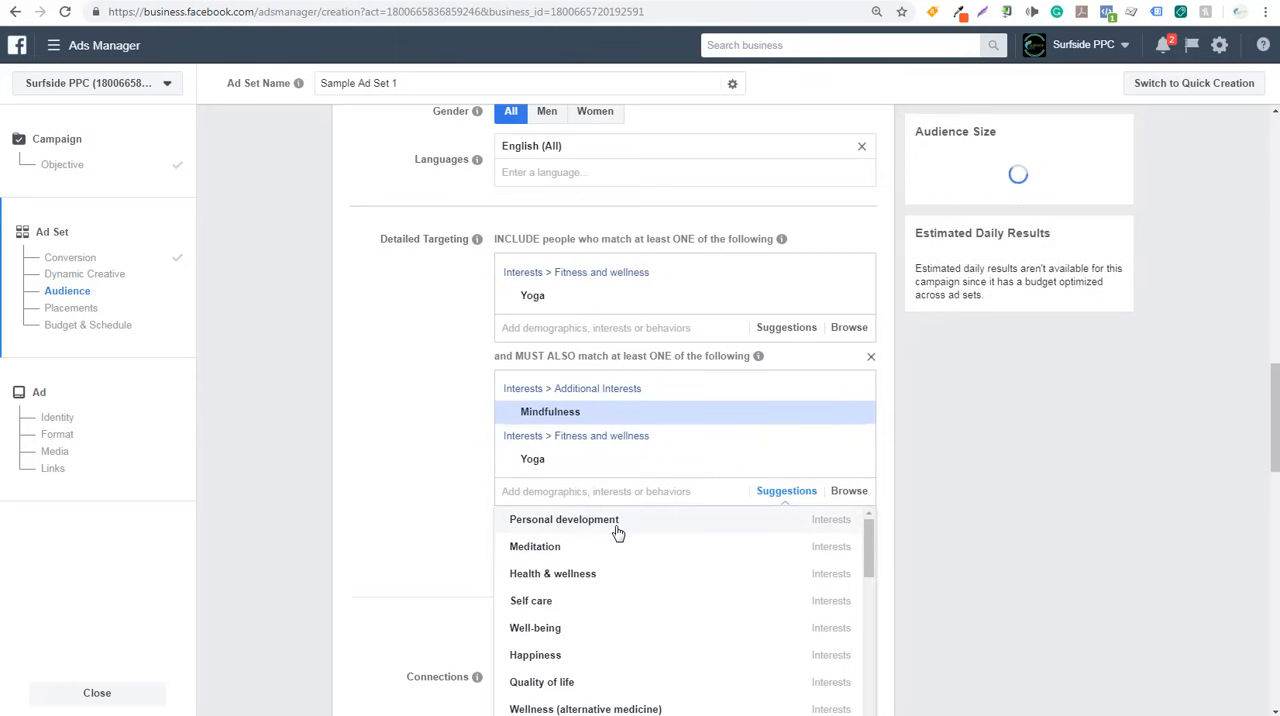
pyautogui.scroll(-3, 660, 550)
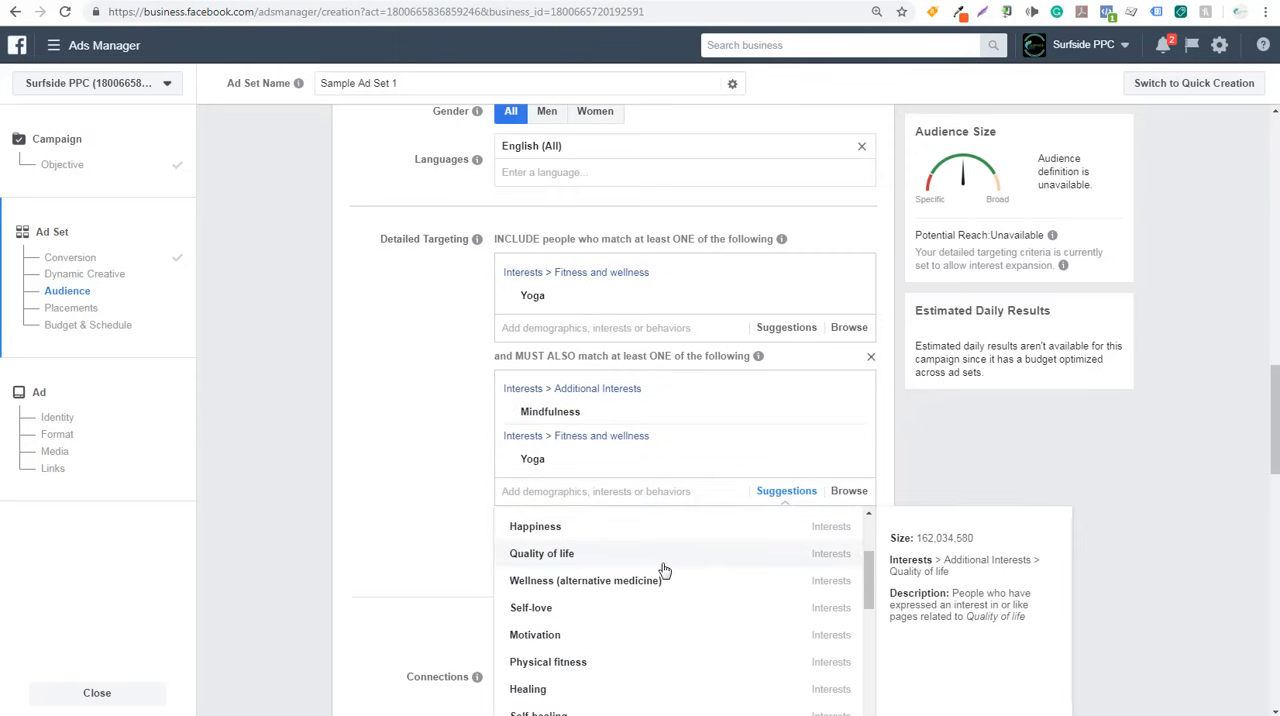
pyautogui.scroll(-3, 688, 586)
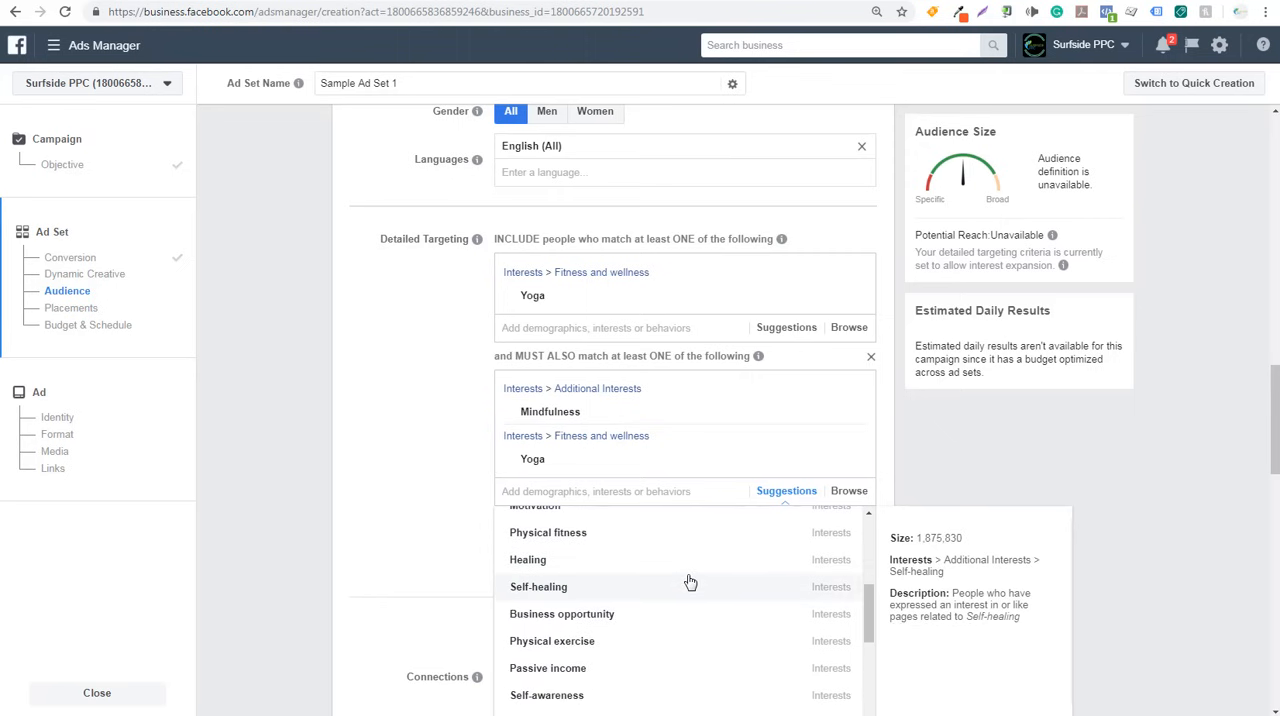
pyautogui.click(638, 595)
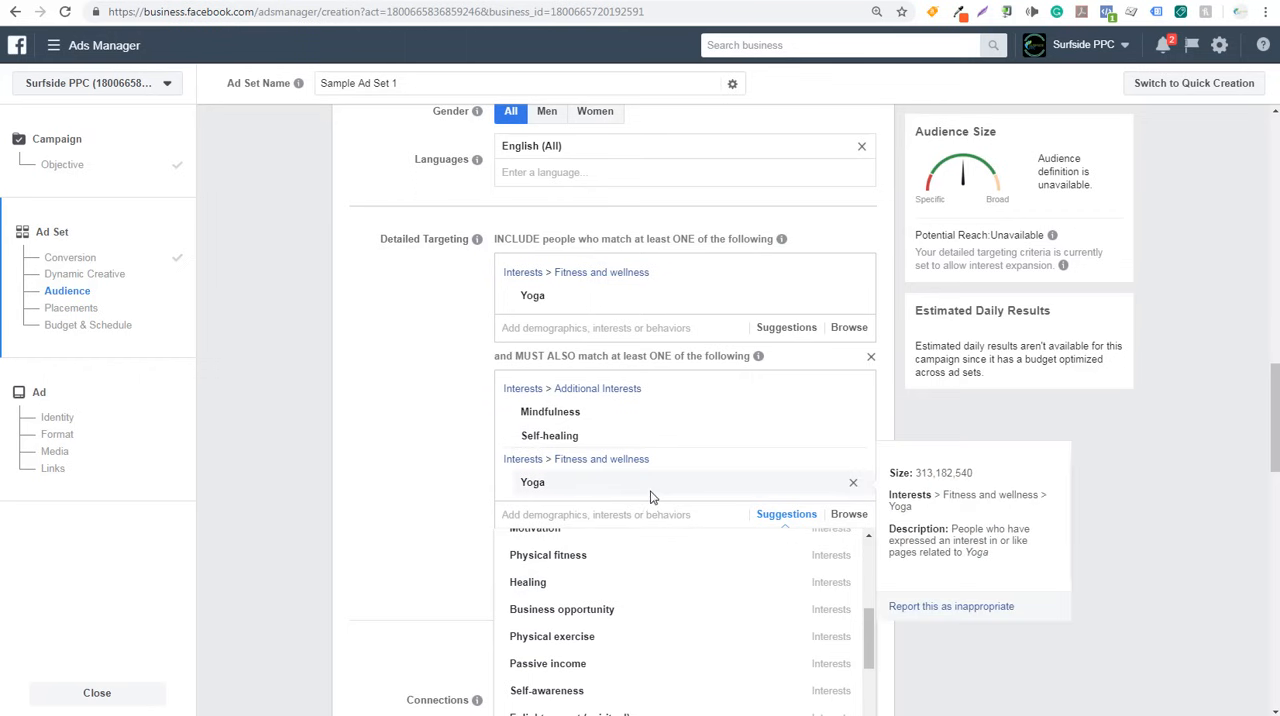
# - Remove Yoga from the must-also-match condition and view the updated interest suggestions
pyautogui.click(853, 482)
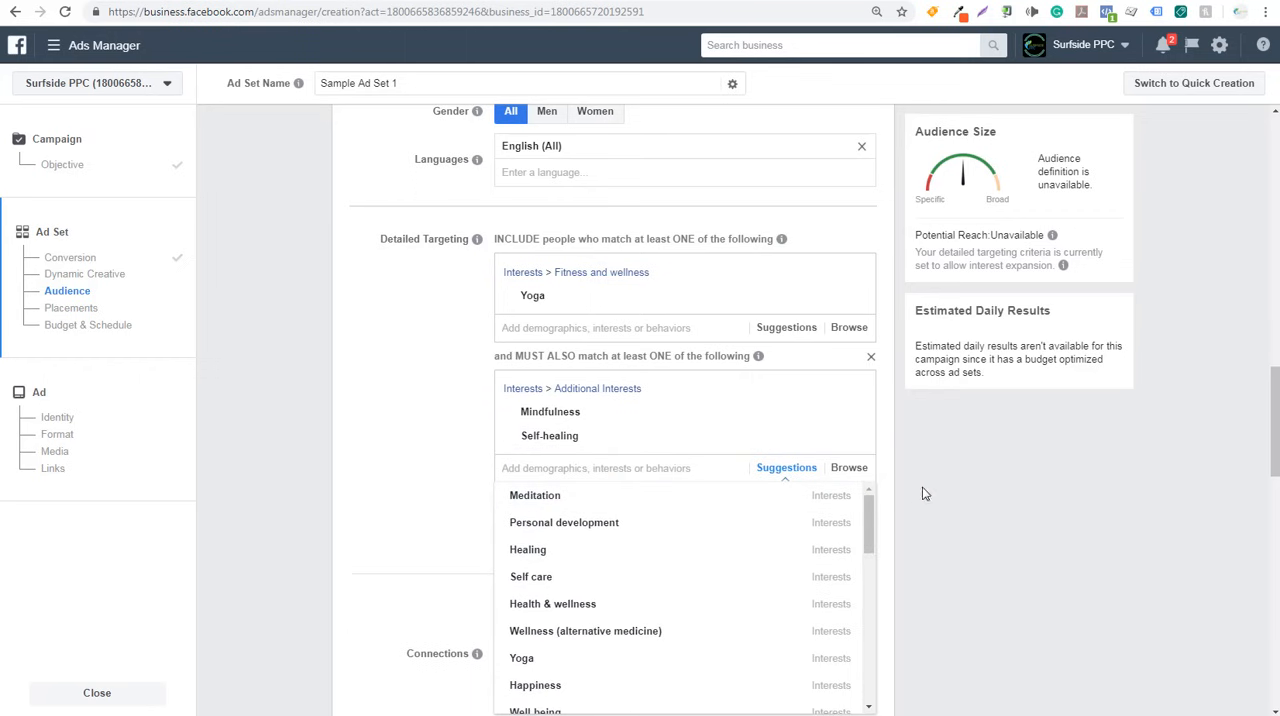
pyautogui.click(915, 490)
pyautogui.click(786, 470)
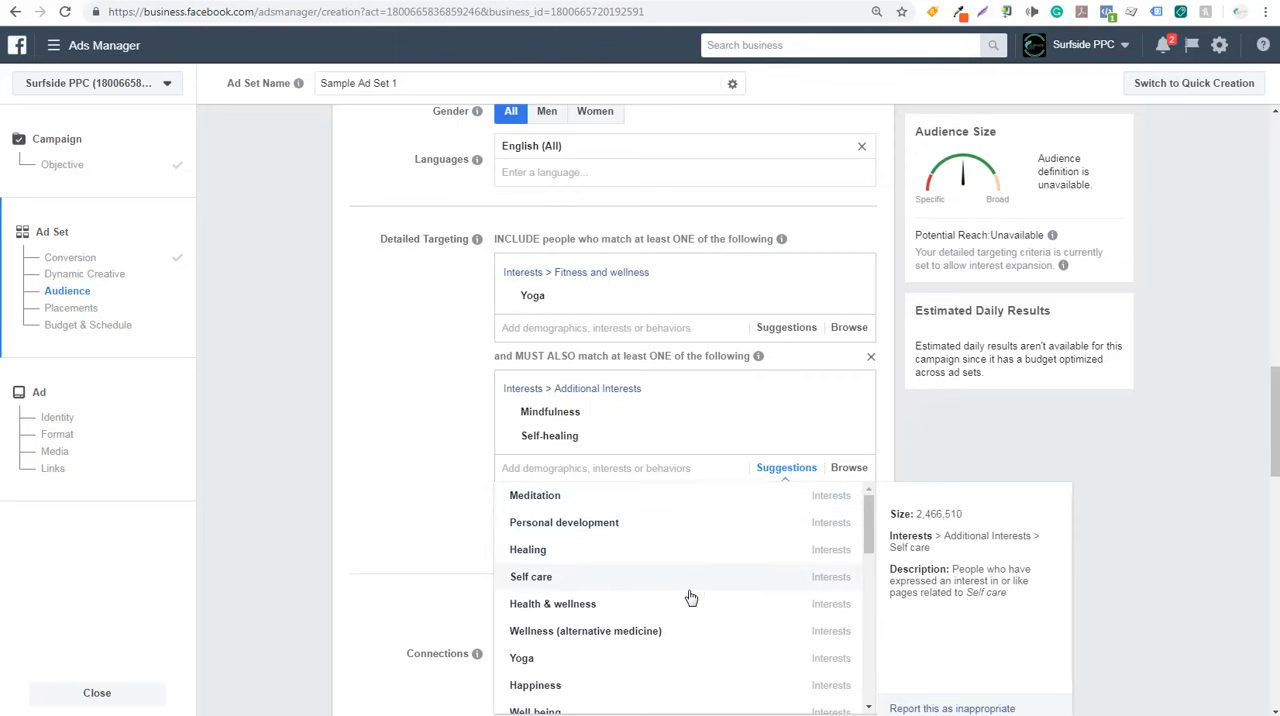
pyautogui.click(438, 476)
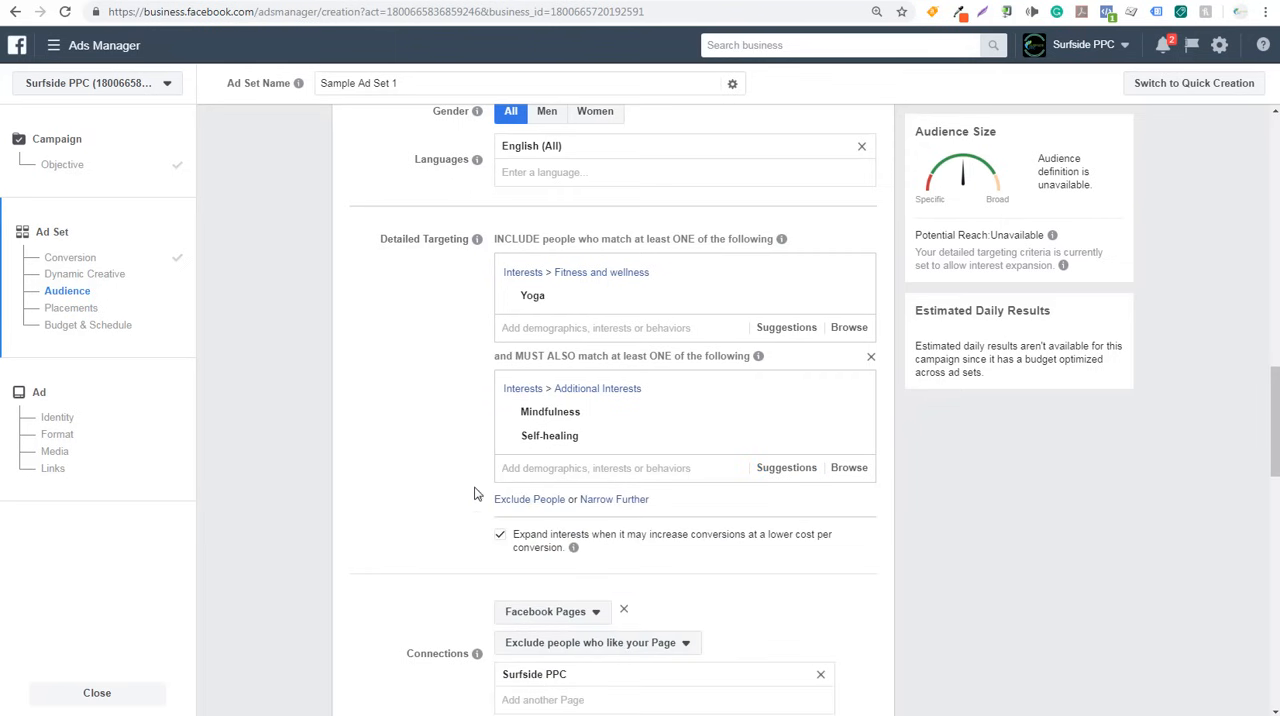
# - Narrow the audience further with a second, empty must-also-match condition, and examine its suggestions and the details of the interests already included
pyautogui.click(625, 506)
pyautogui.click(772, 528)
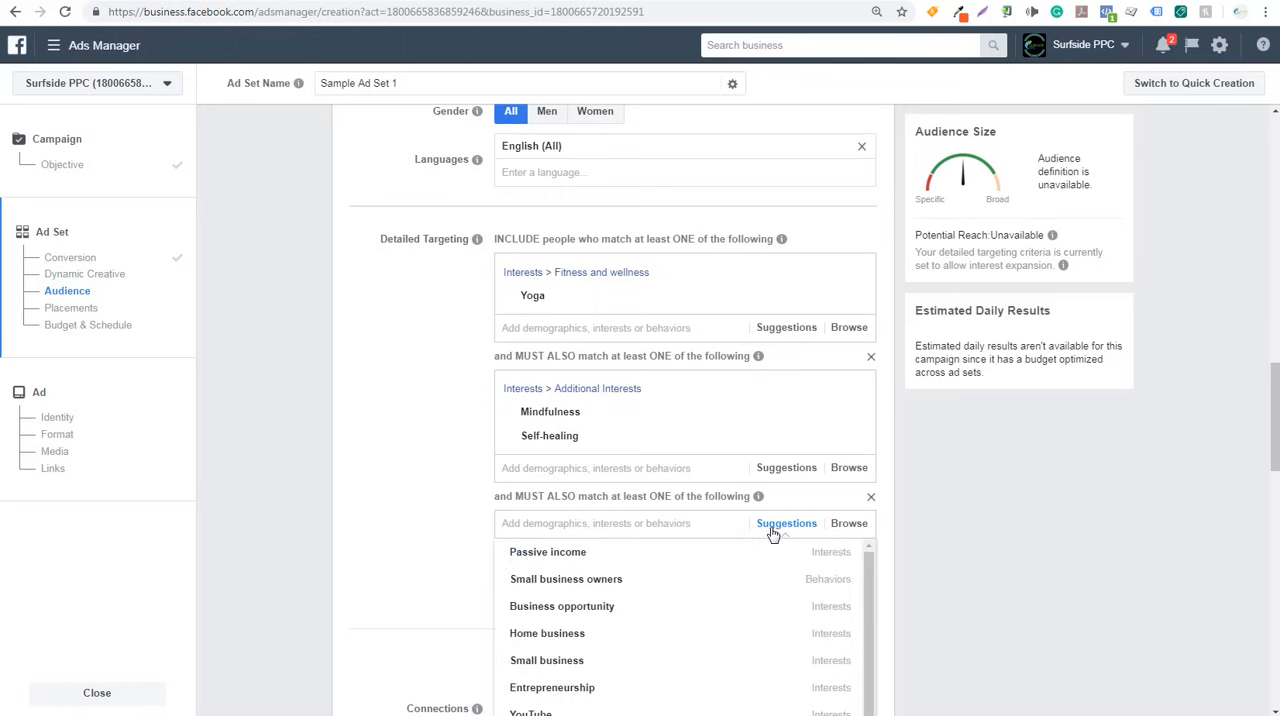
pyautogui.click(451, 568)
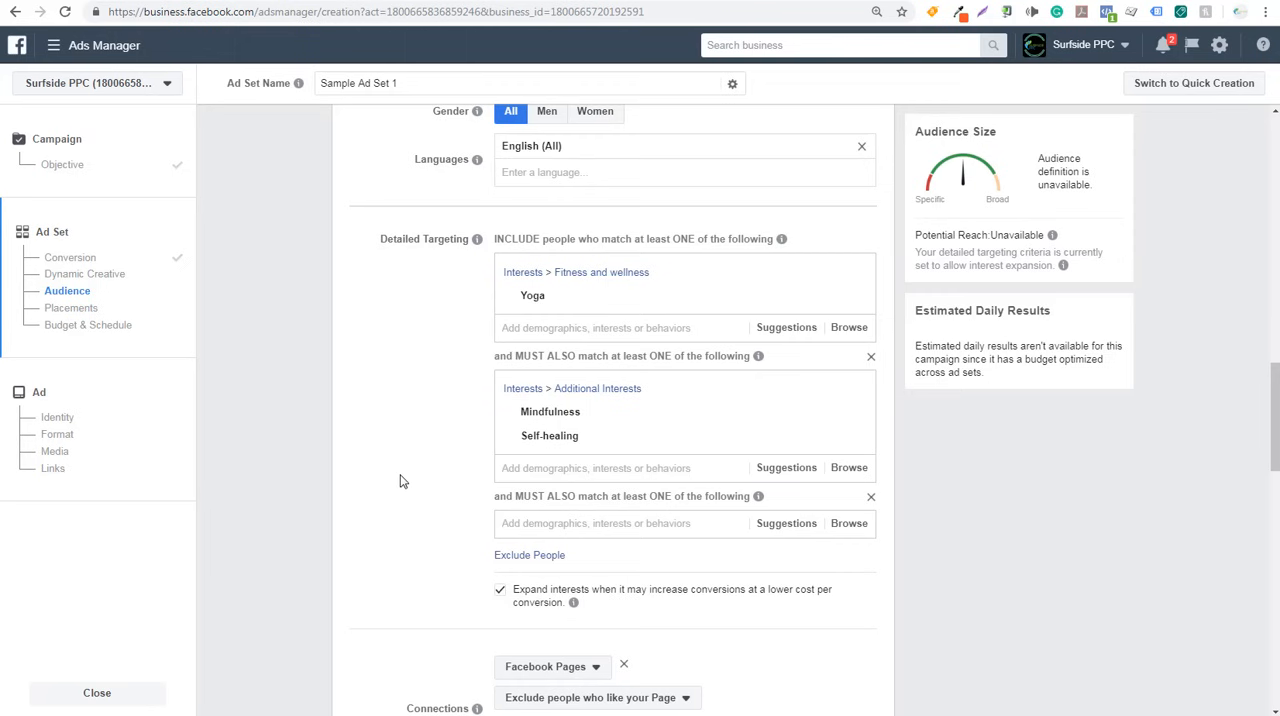
pyautogui.moveTo(611, 300)
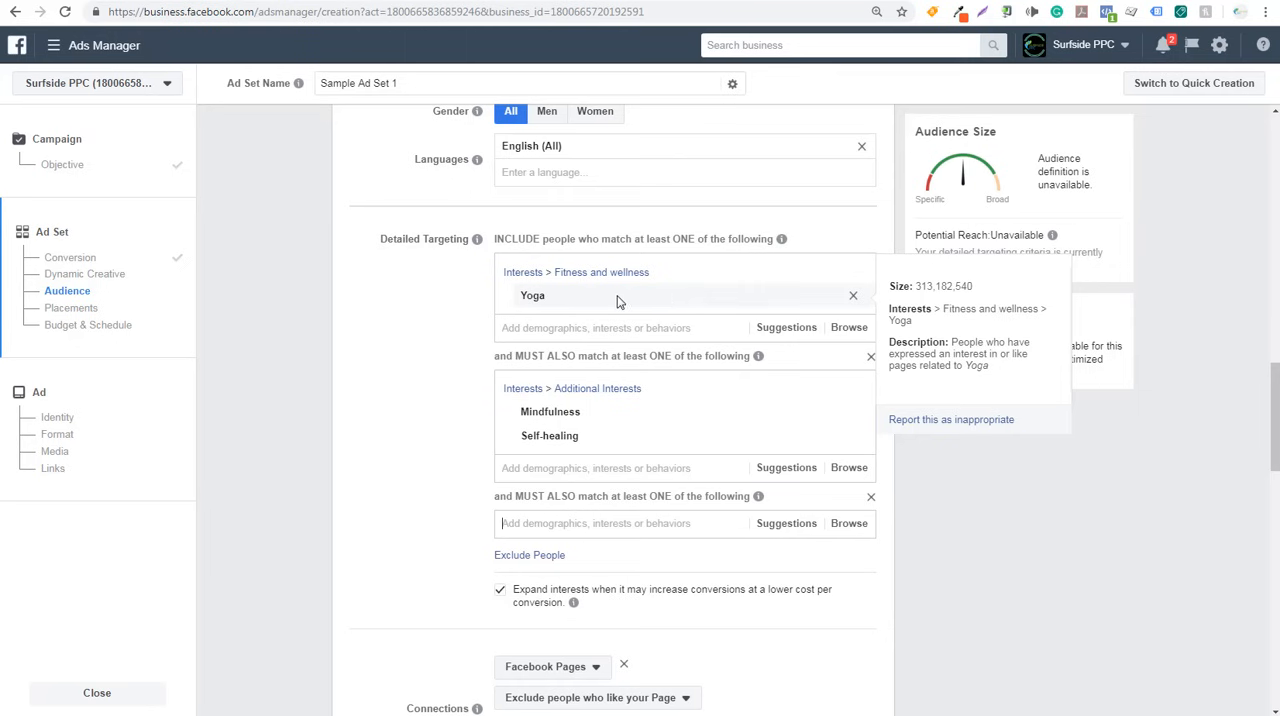
pyautogui.moveTo(595, 414)
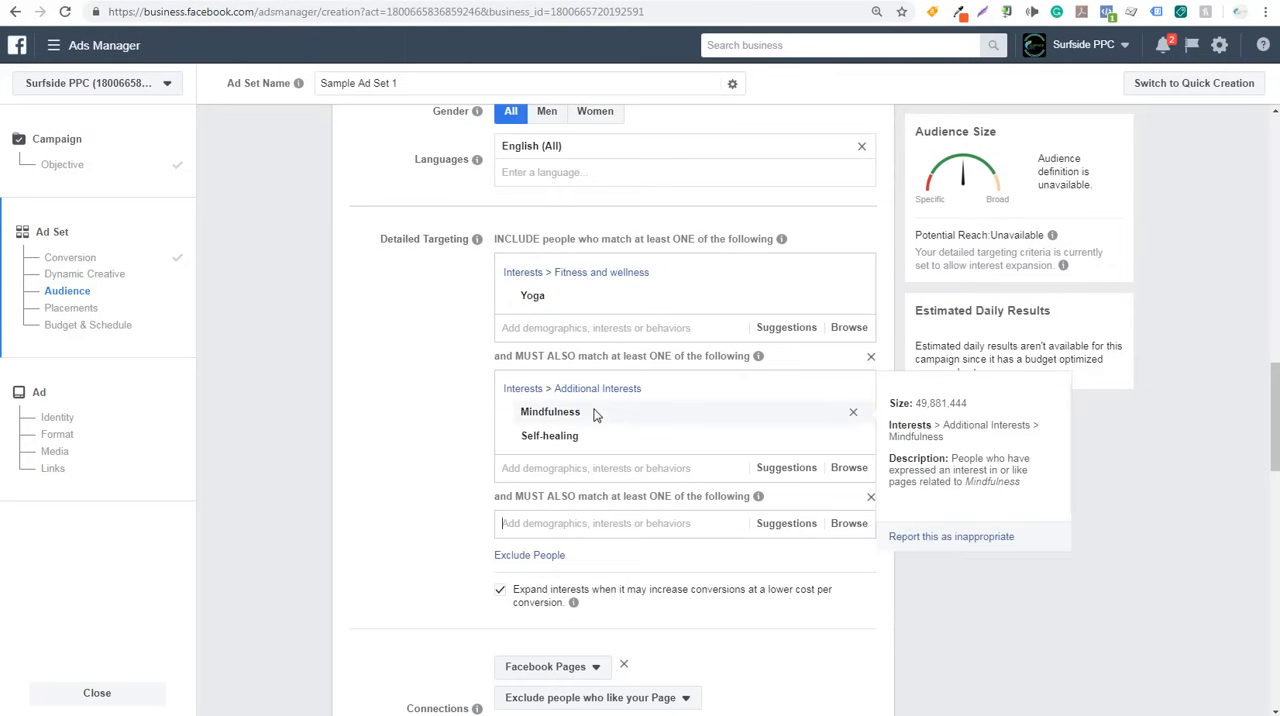
pyautogui.moveTo(612, 447)
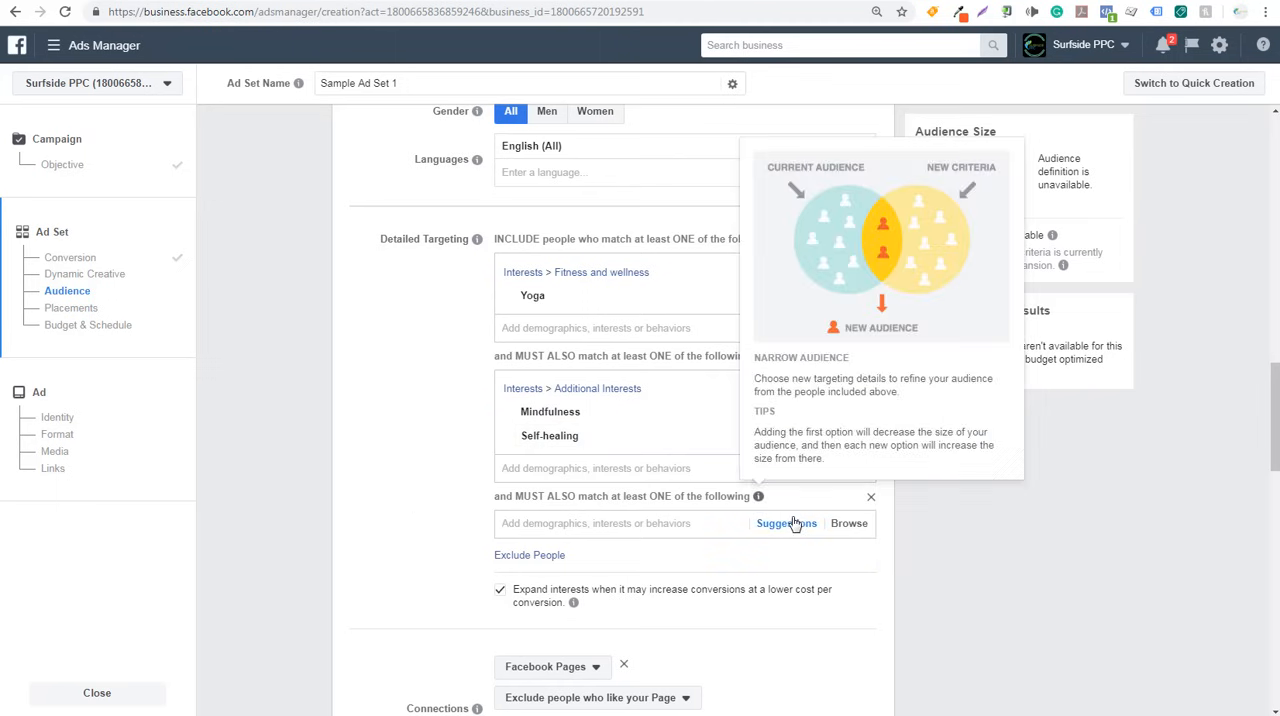
pyautogui.click(680, 526)
pyautogui.click(407, 468)
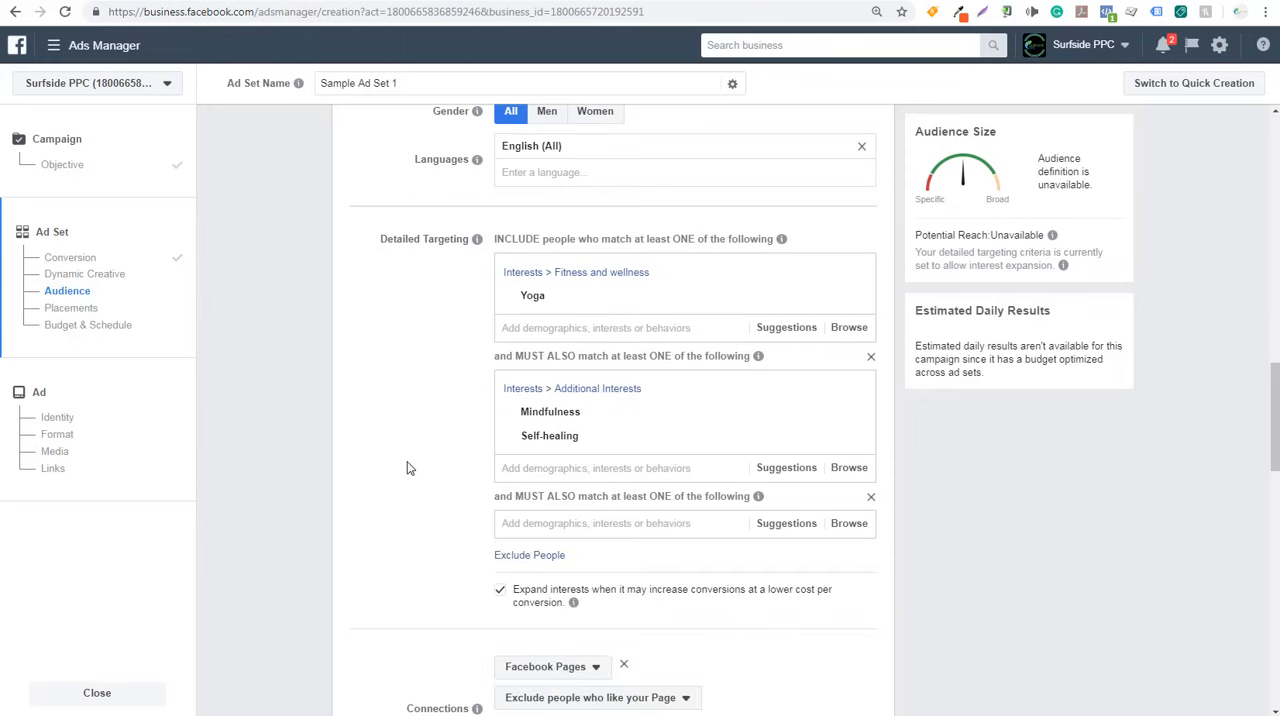
# - Remove both must-also-match conditions and the Fitness and wellness interest group containing Yoga from detailed targeting
pyautogui.click(870, 496)
pyautogui.click(871, 359)
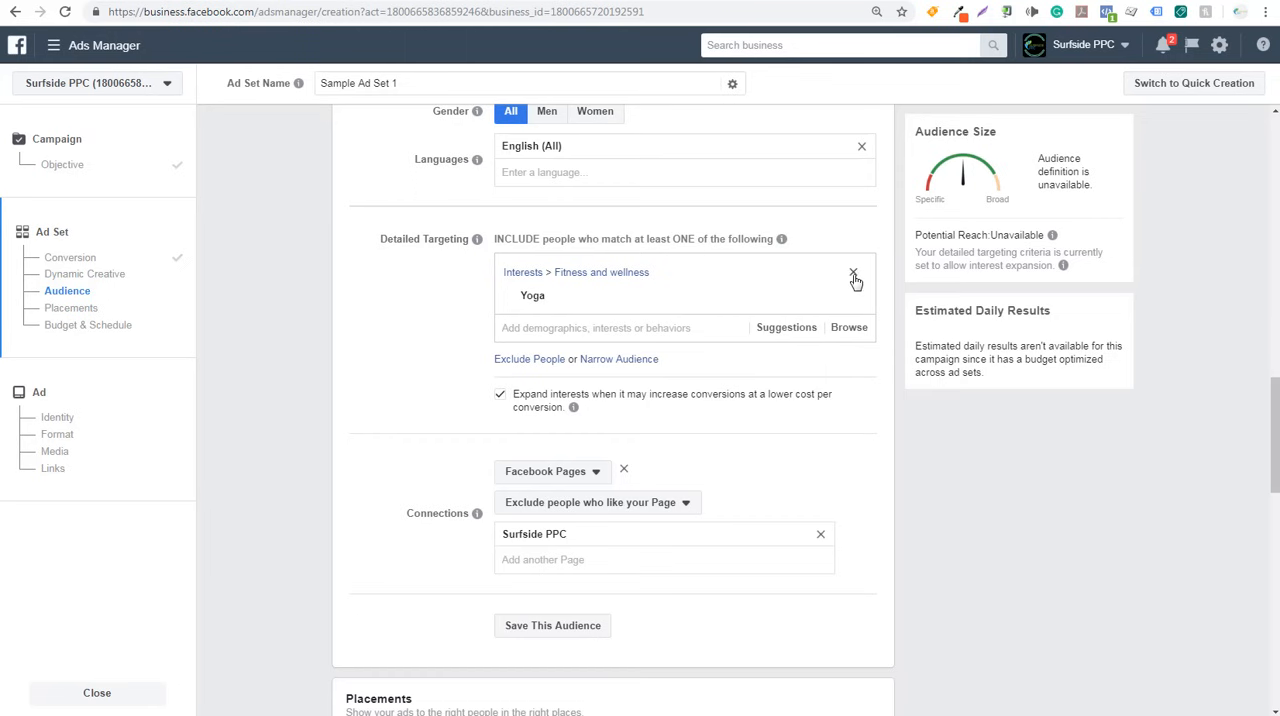
pyautogui.click(854, 274)
# - Search detailed targeting for "google adwords" and include the AdWords interest
pyautogui.click(555, 267)
pyautogui.write('google adwords')
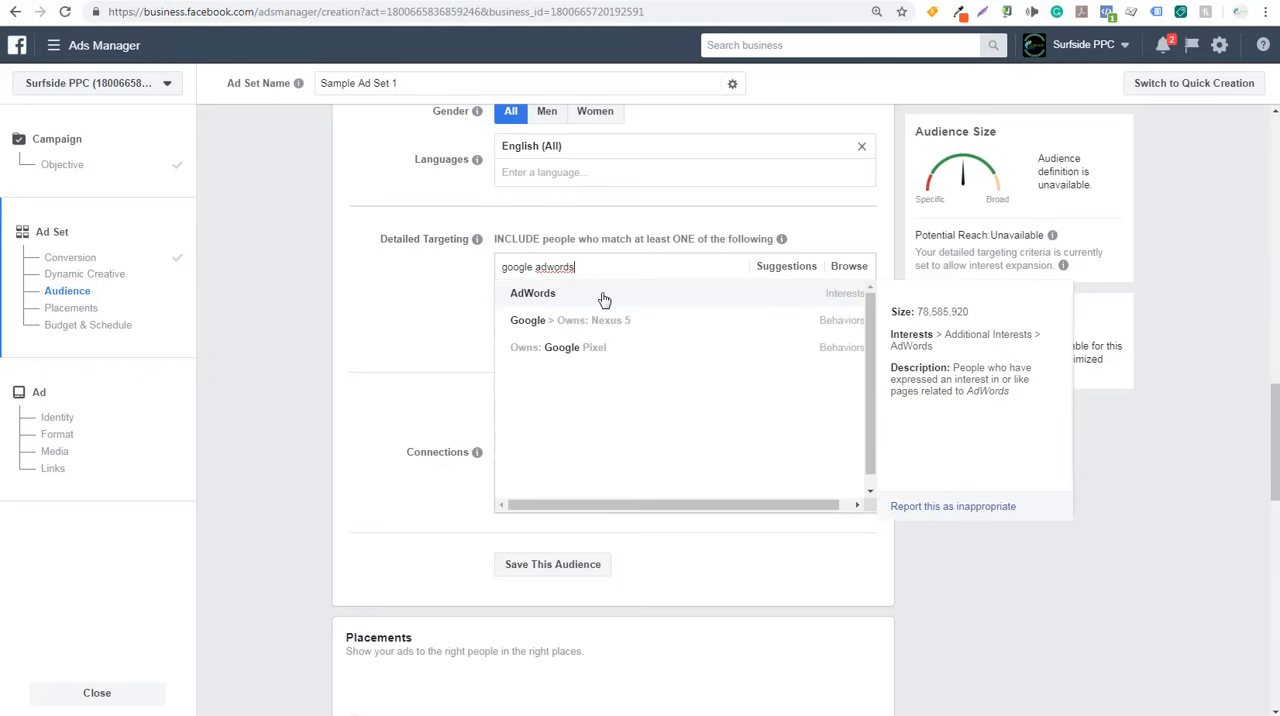
pyautogui.click(604, 297)
pyautogui.click(449, 386)
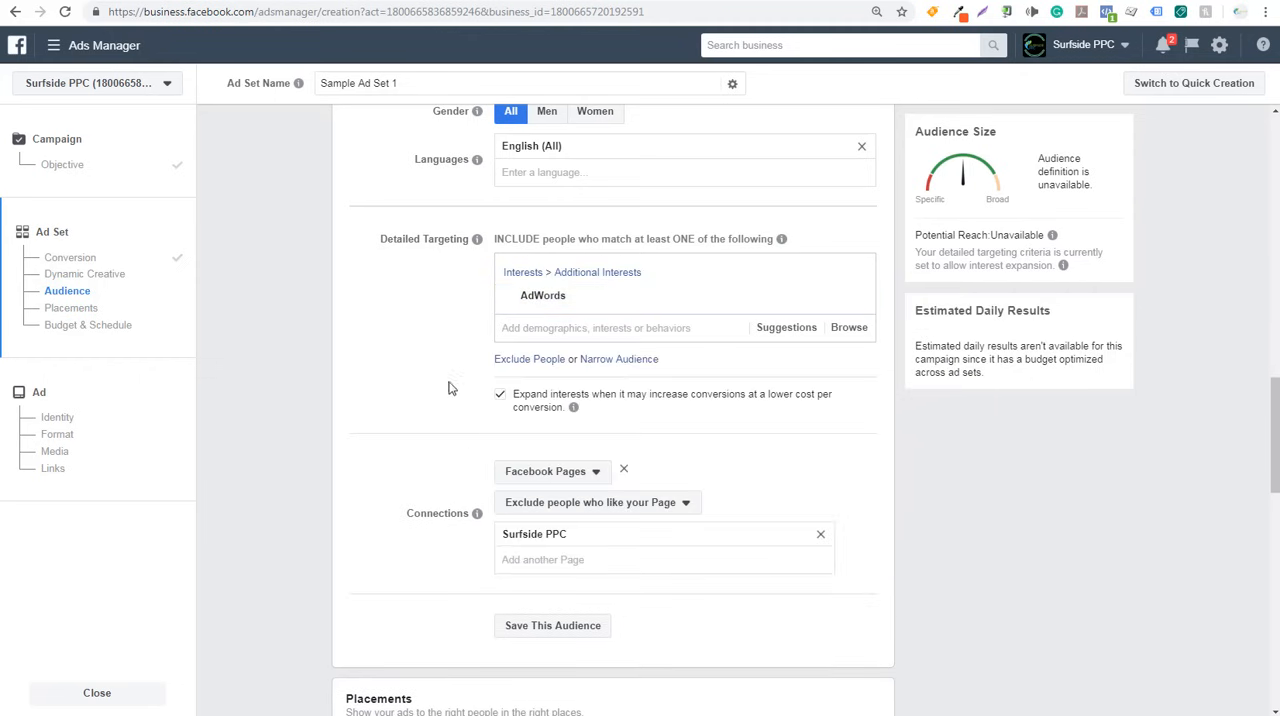
# - Narrow the AdWords audience to people who must also match the suggested Small business owners behavior
pyautogui.click(632, 362)
pyautogui.click(778, 387)
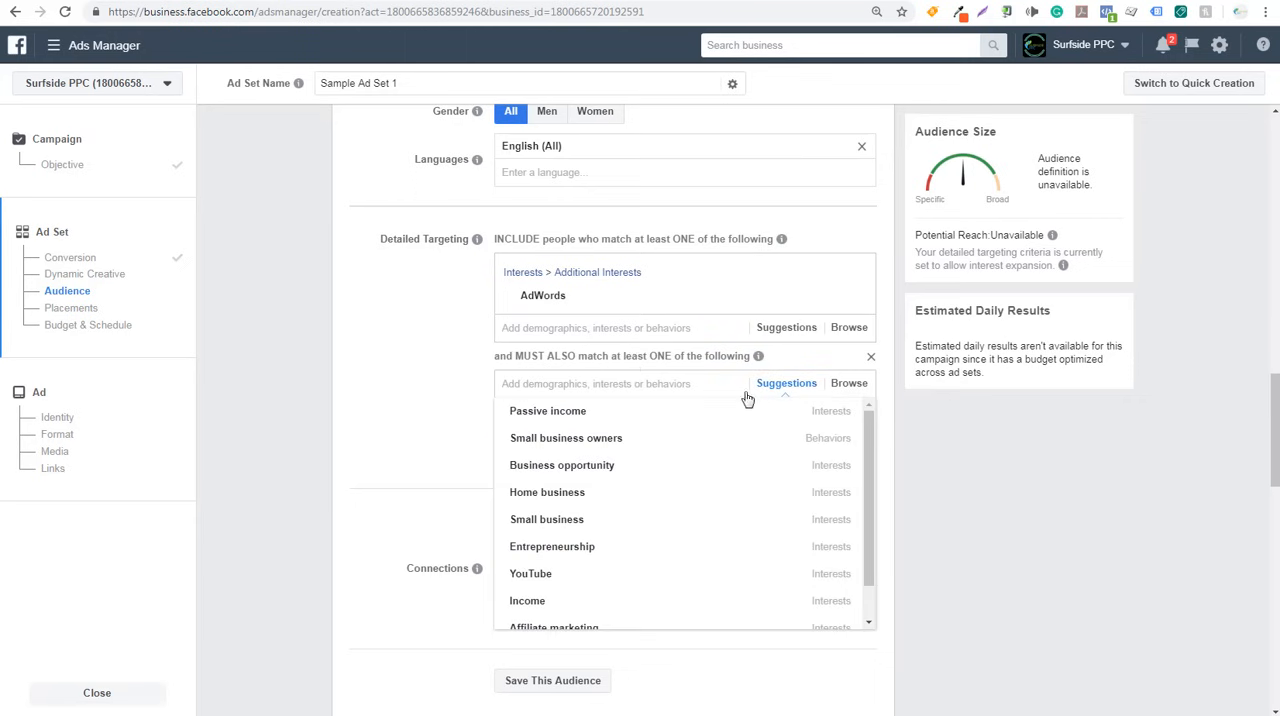
pyautogui.click(607, 446)
pyautogui.click(409, 380)
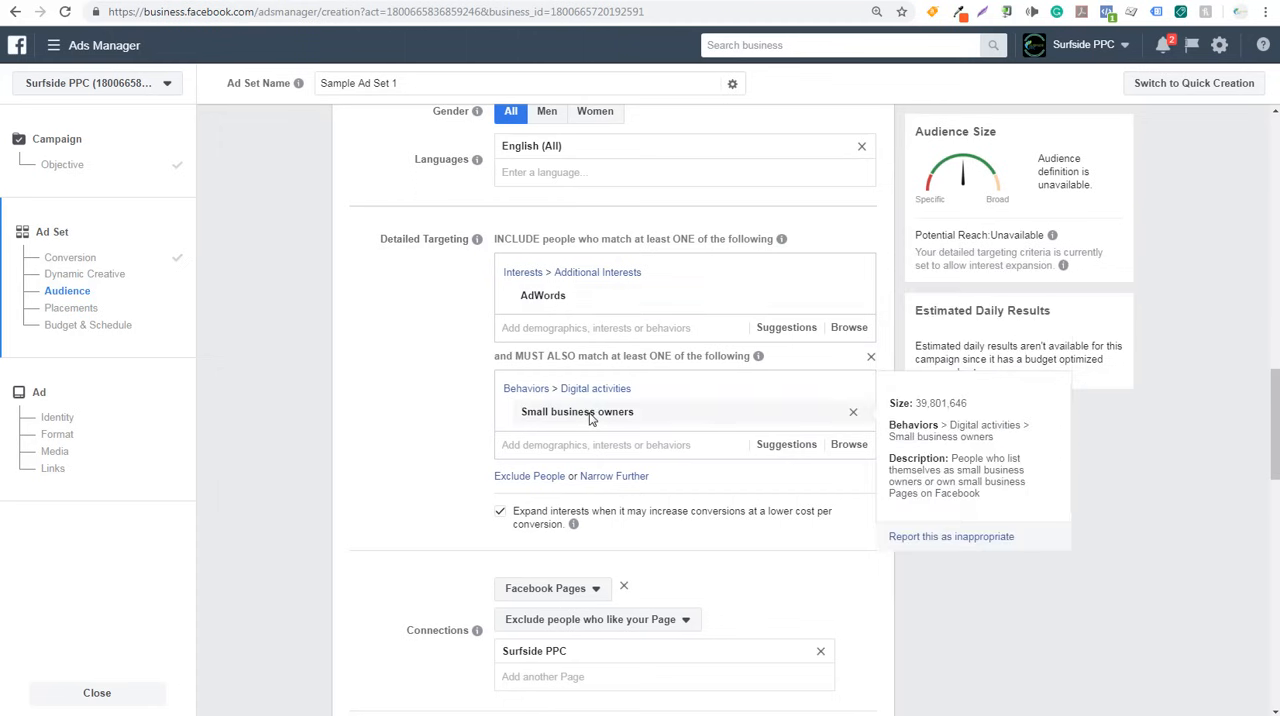
# - Narrow the audience further with a second must-also-match condition containing the suggested interests Small business, Home business and Self-employment
pyautogui.click(614, 477)
pyautogui.click(790, 500)
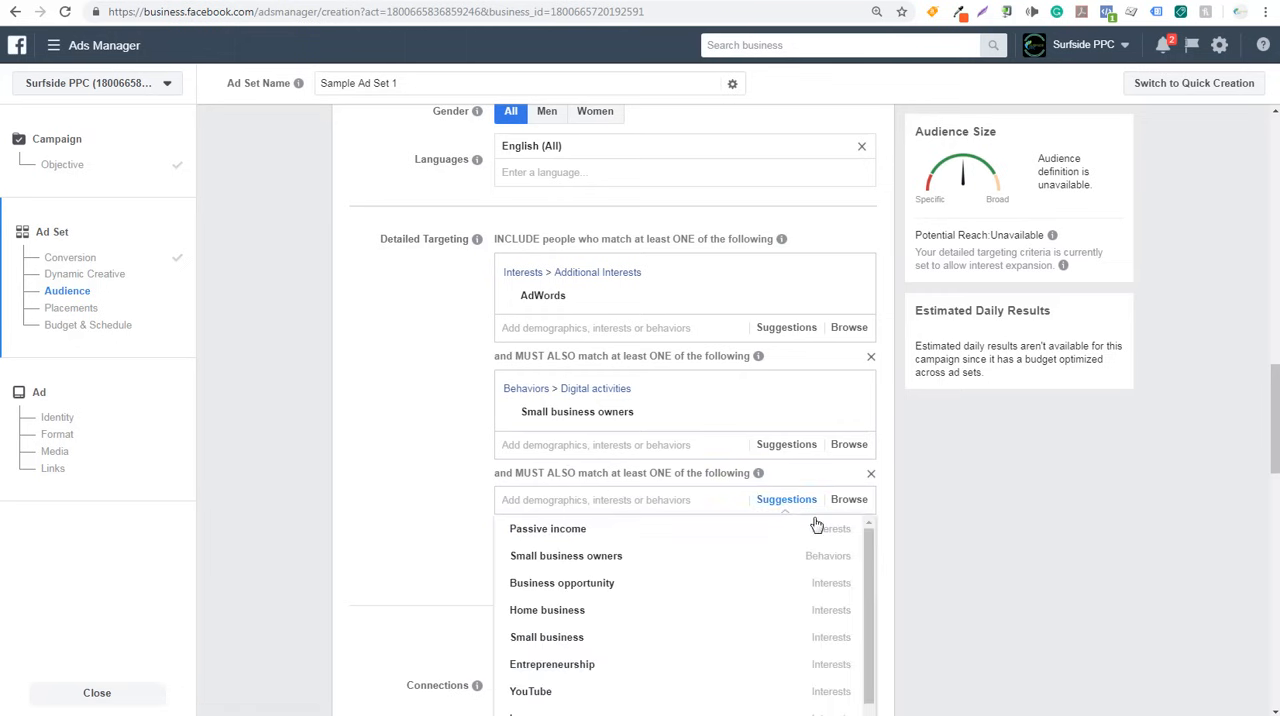
pyautogui.moveTo(626, 638)
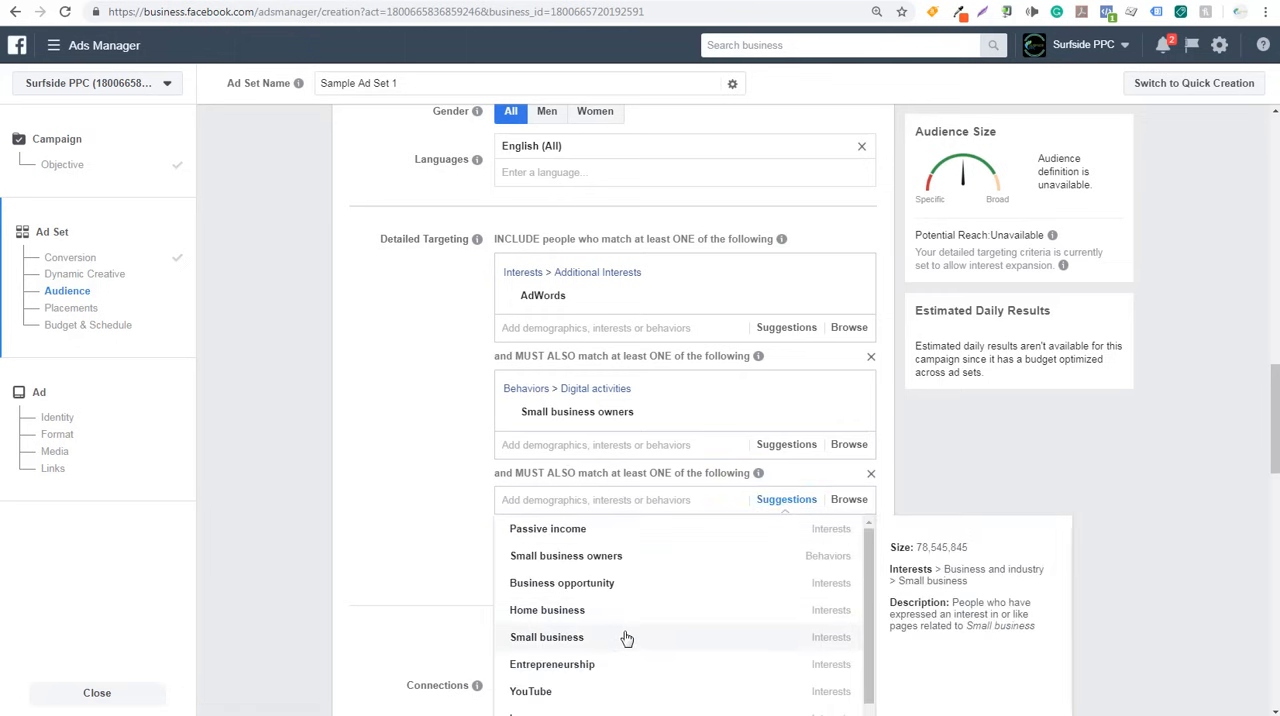
pyautogui.click(622, 642)
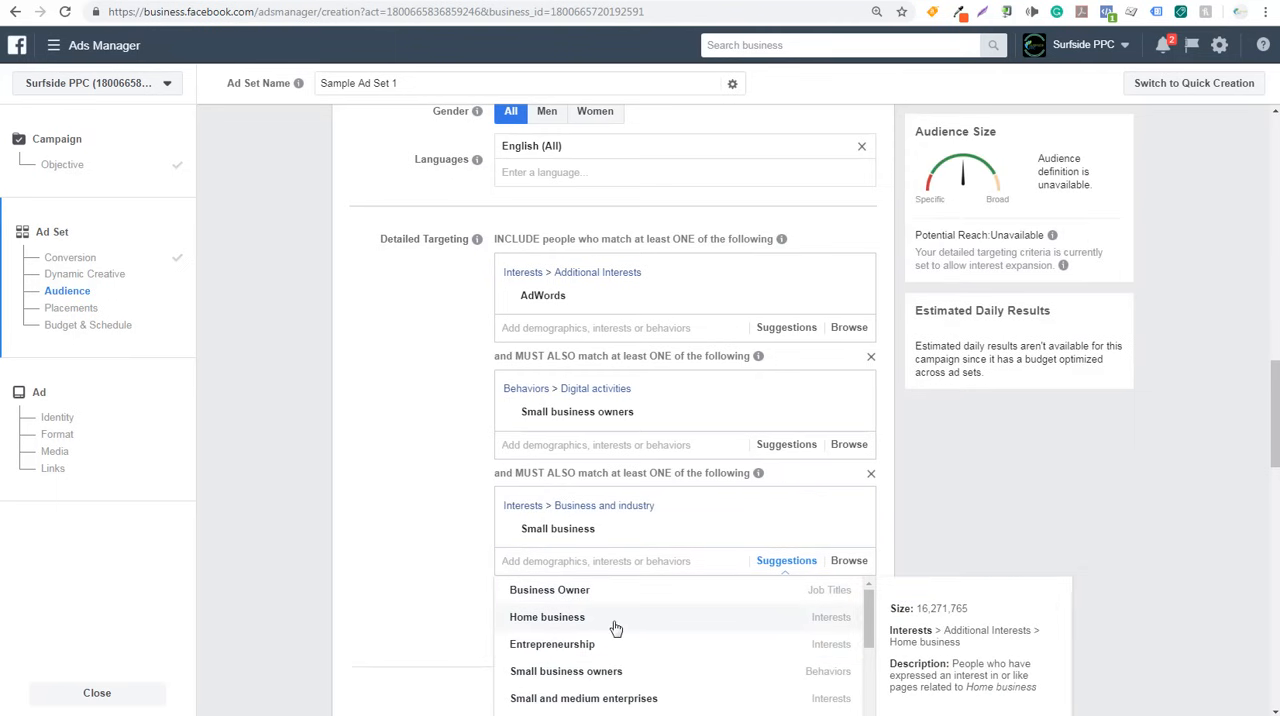
pyautogui.click(616, 628)
pyautogui.moveTo(591, 671)
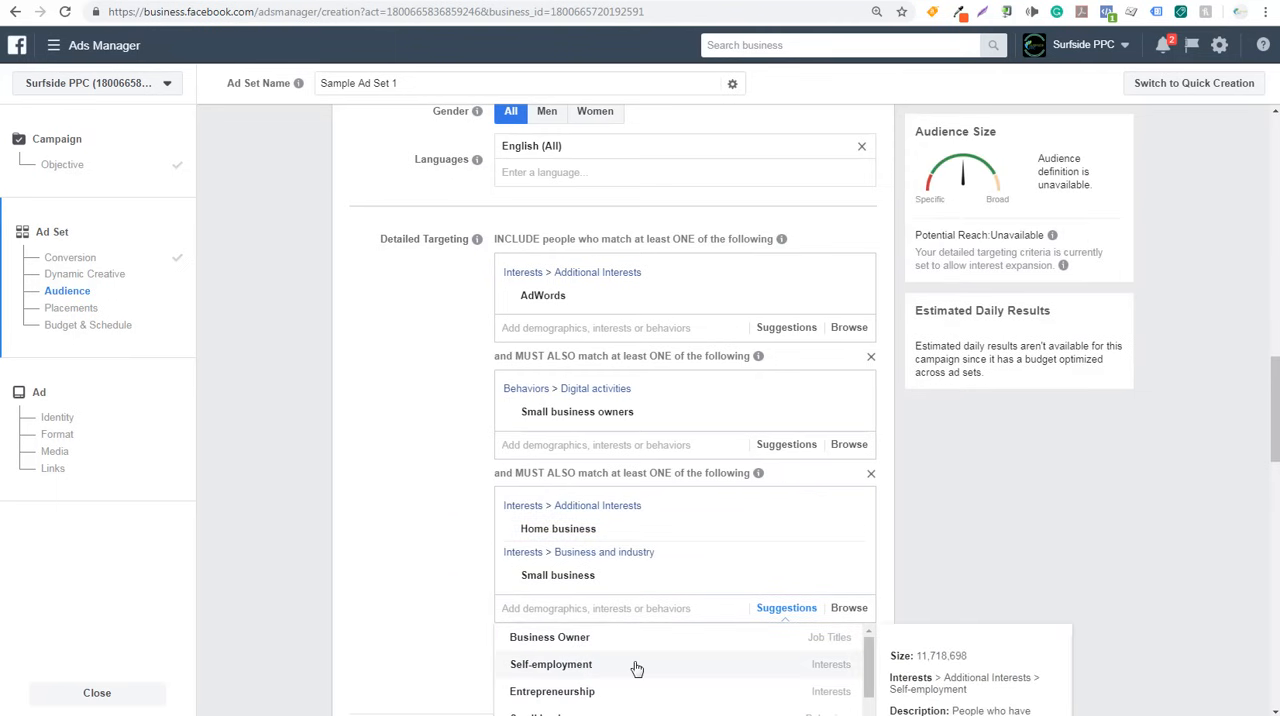
pyautogui.click(636, 668)
pyautogui.click(423, 566)
# - Review the three detailed targeting conditions and the audience size and description of their included interests and behaviors
pyautogui.scroll(-2, 423, 566)
pyautogui.scroll(1, 423, 558)
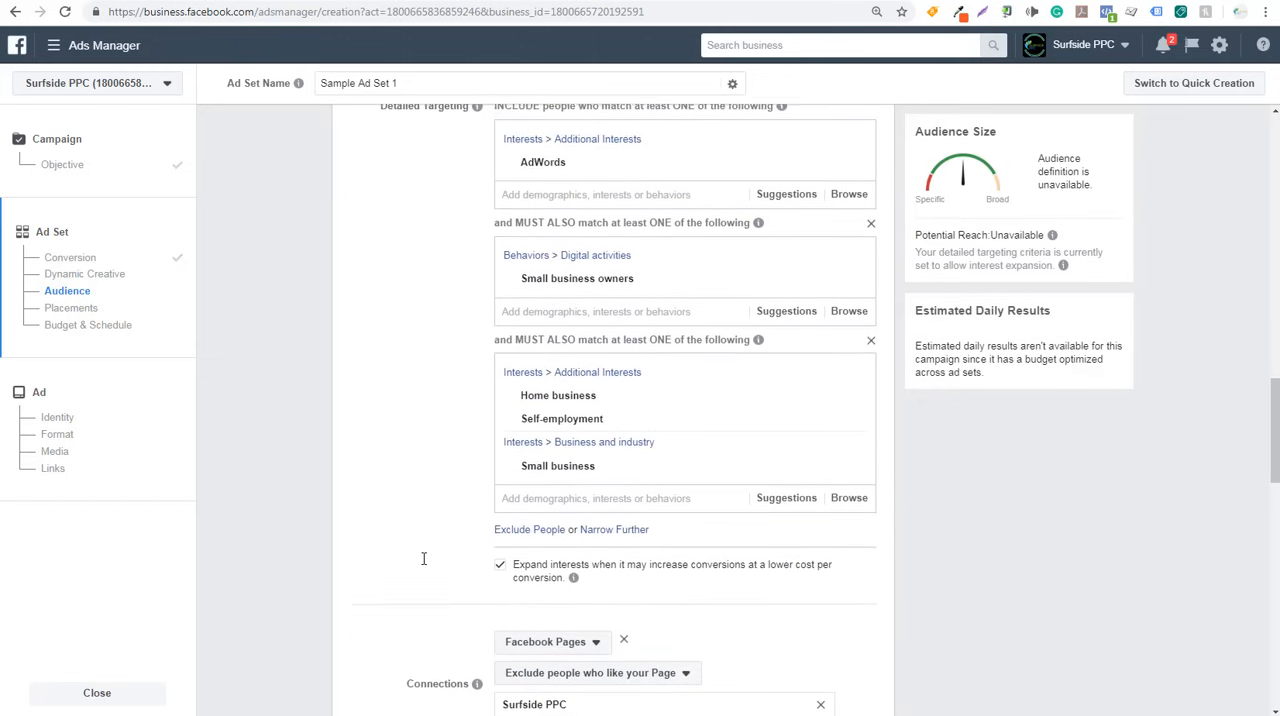
pyautogui.moveTo(572, 172)
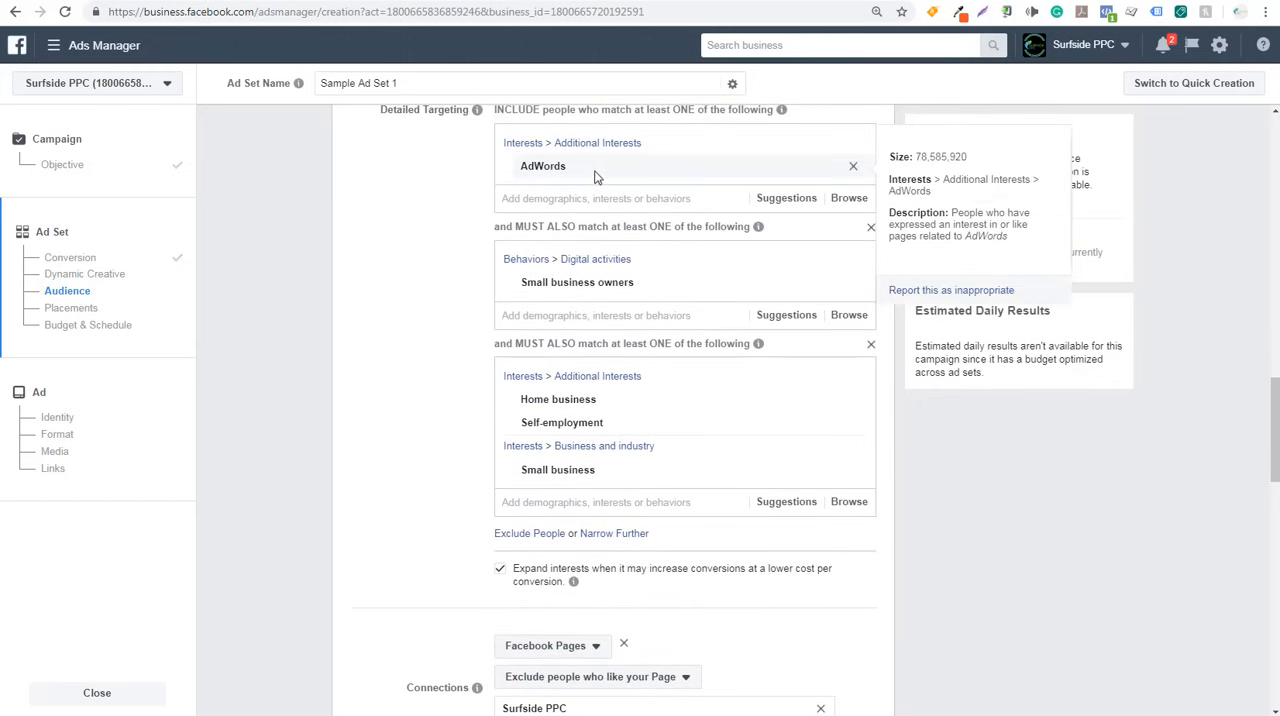
pyautogui.moveTo(647, 282)
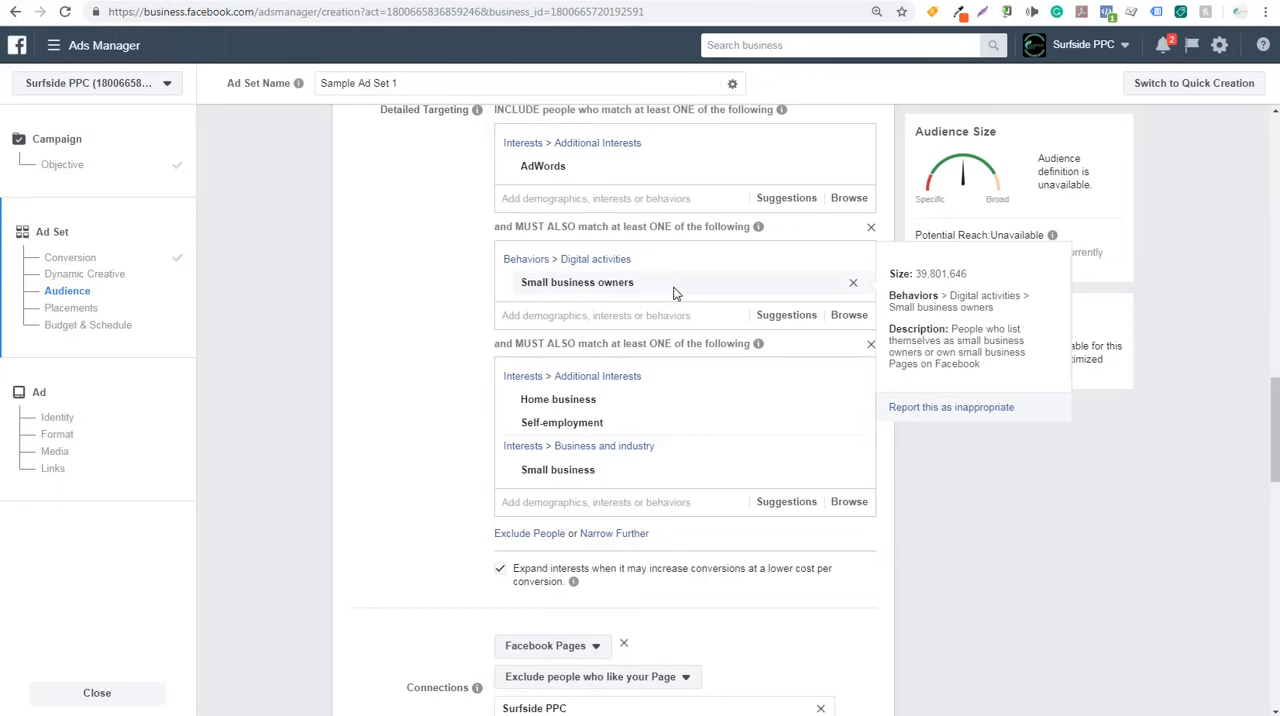
pyautogui.moveTo(673, 397)
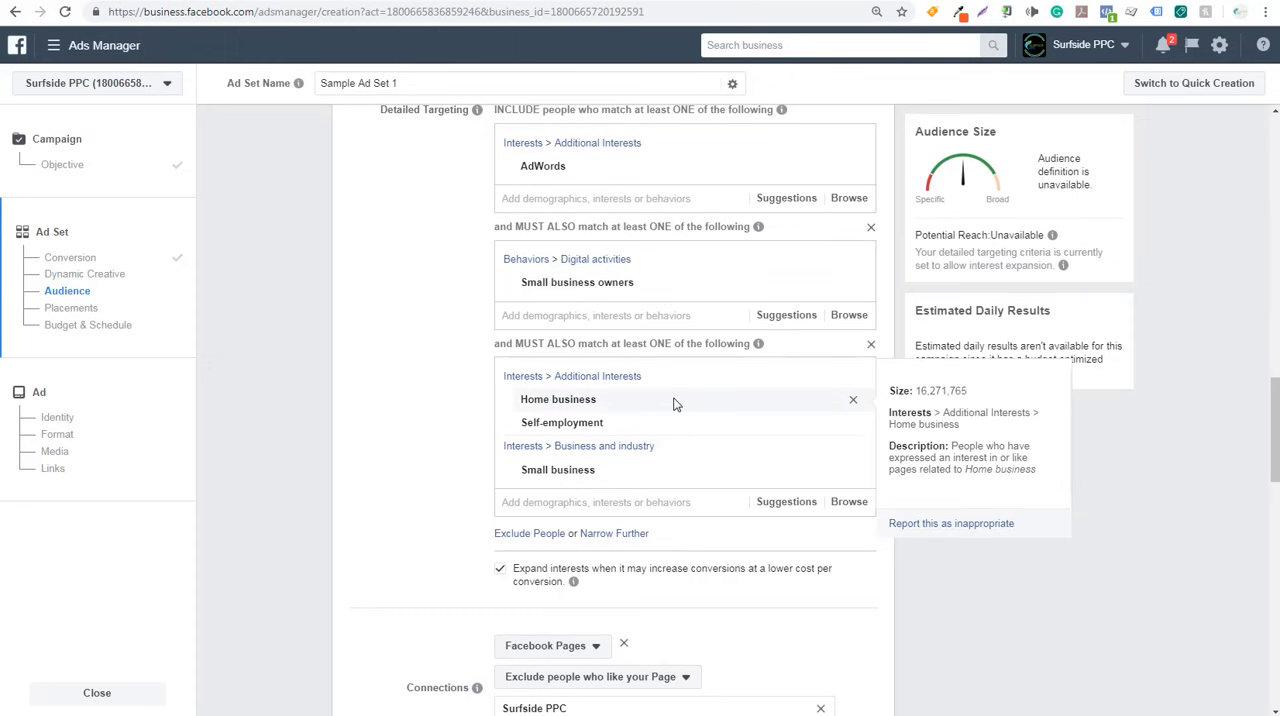
pyautogui.moveTo(655, 483)
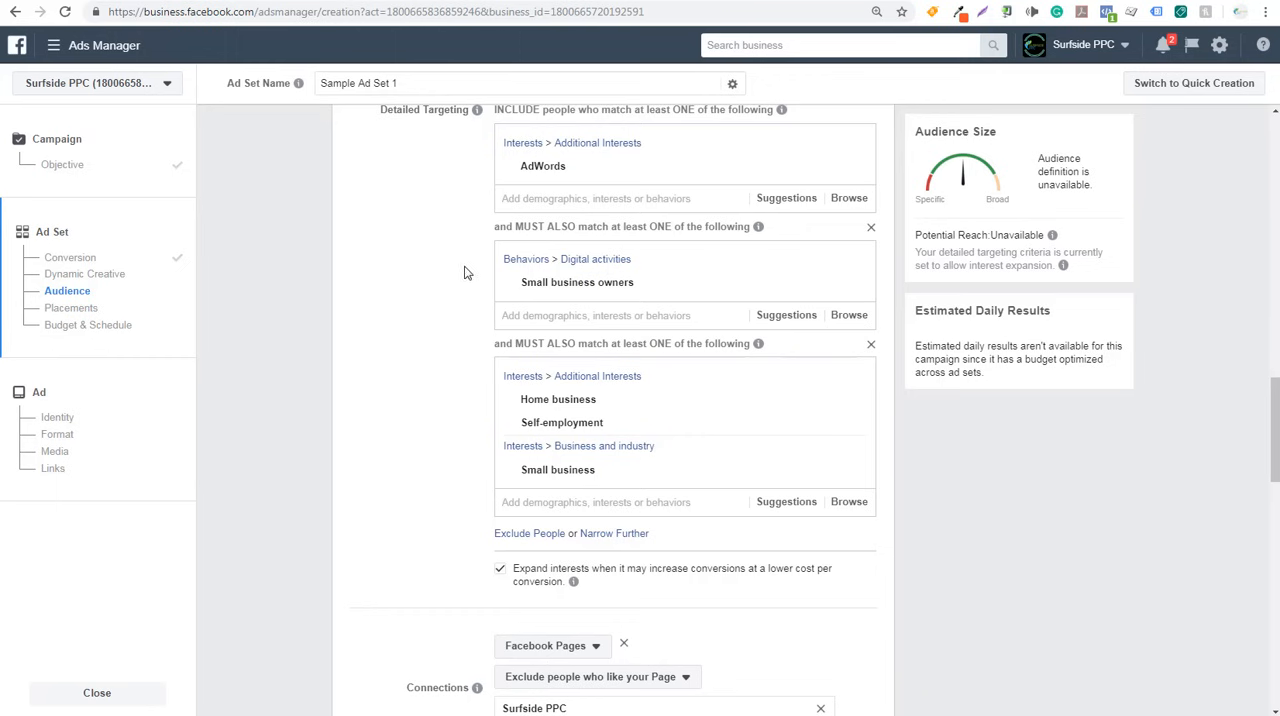
pyautogui.scroll(-1, 430, 286)
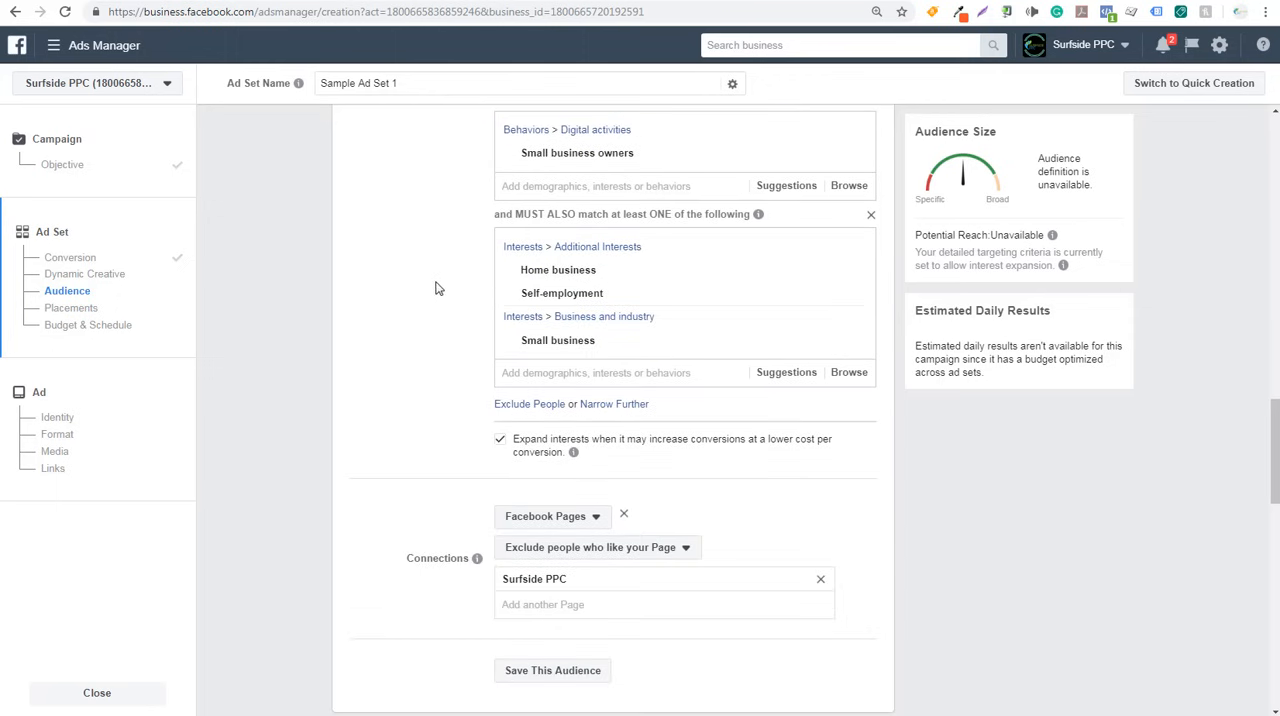
# - Browse the top-level detailed targeting categories and search the targeting options for "beach", clearing the search without adding anything
pyautogui.scroll(-1, 440, 295)
pyautogui.scroll(1, 442, 296)
pyautogui.click(849, 378)
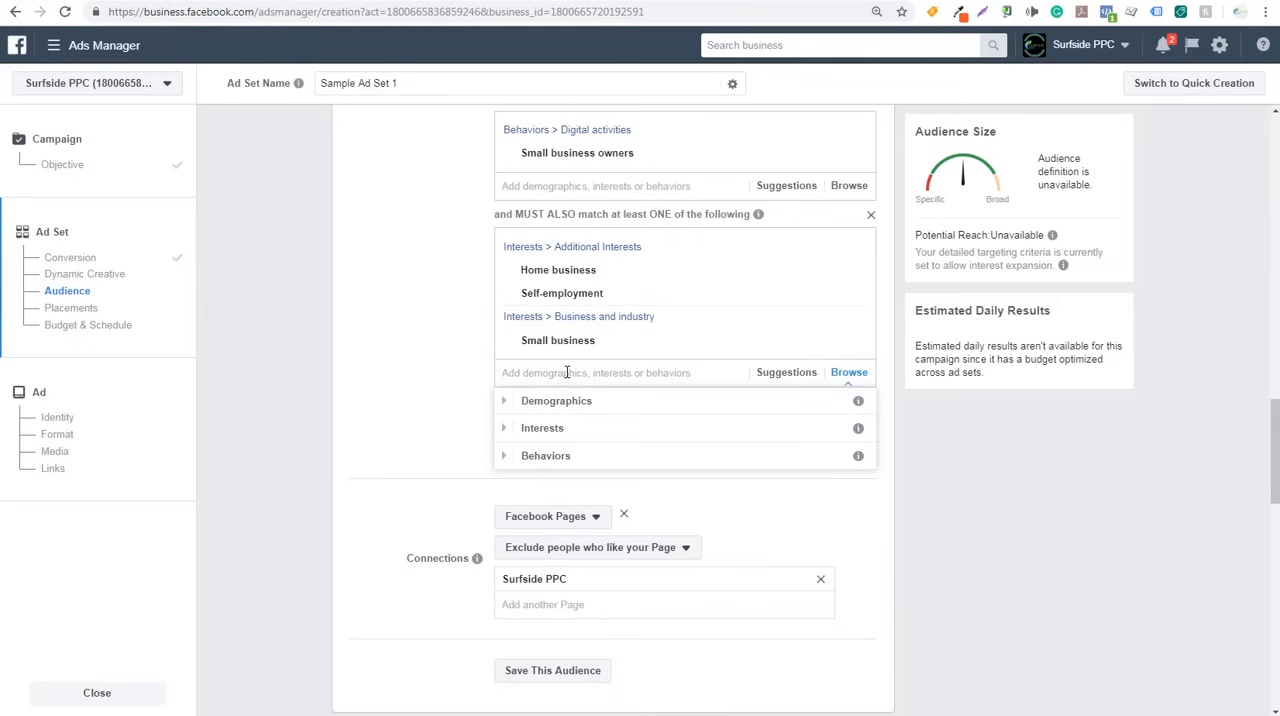
pyautogui.click(414, 340)
pyautogui.scroll(-2, 394, 334)
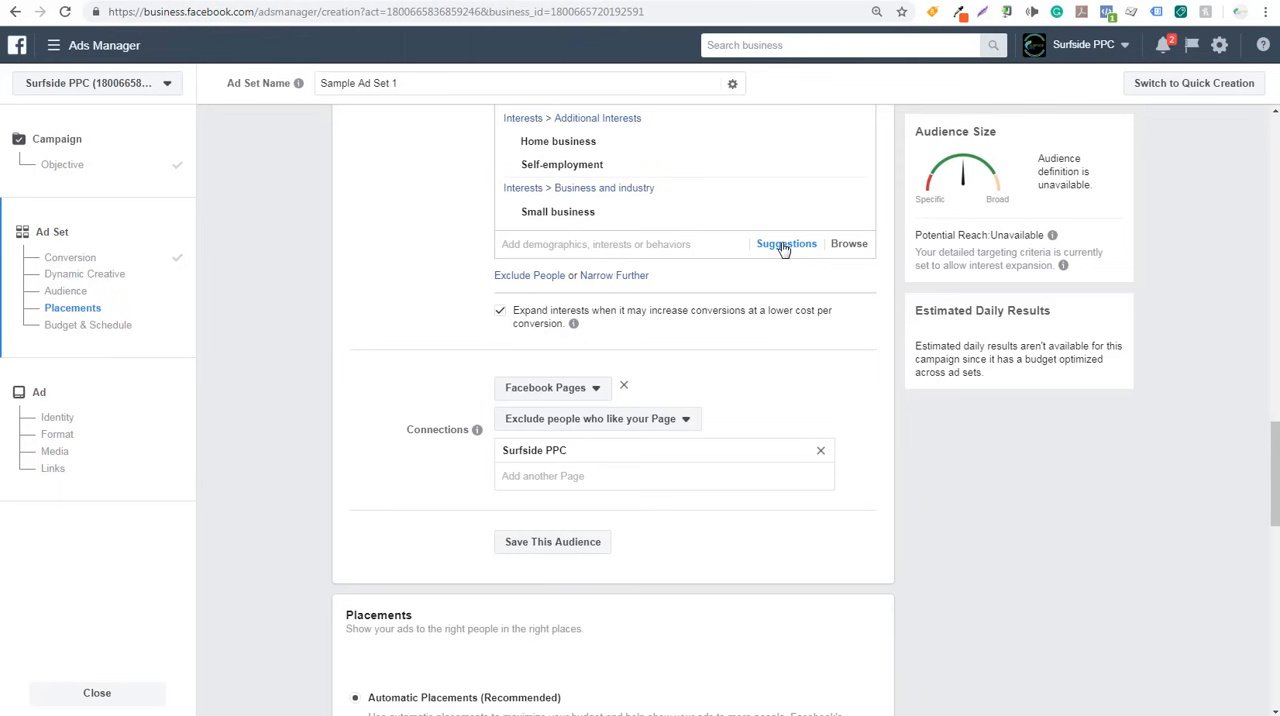
pyautogui.click(636, 246)
pyautogui.write('beac')
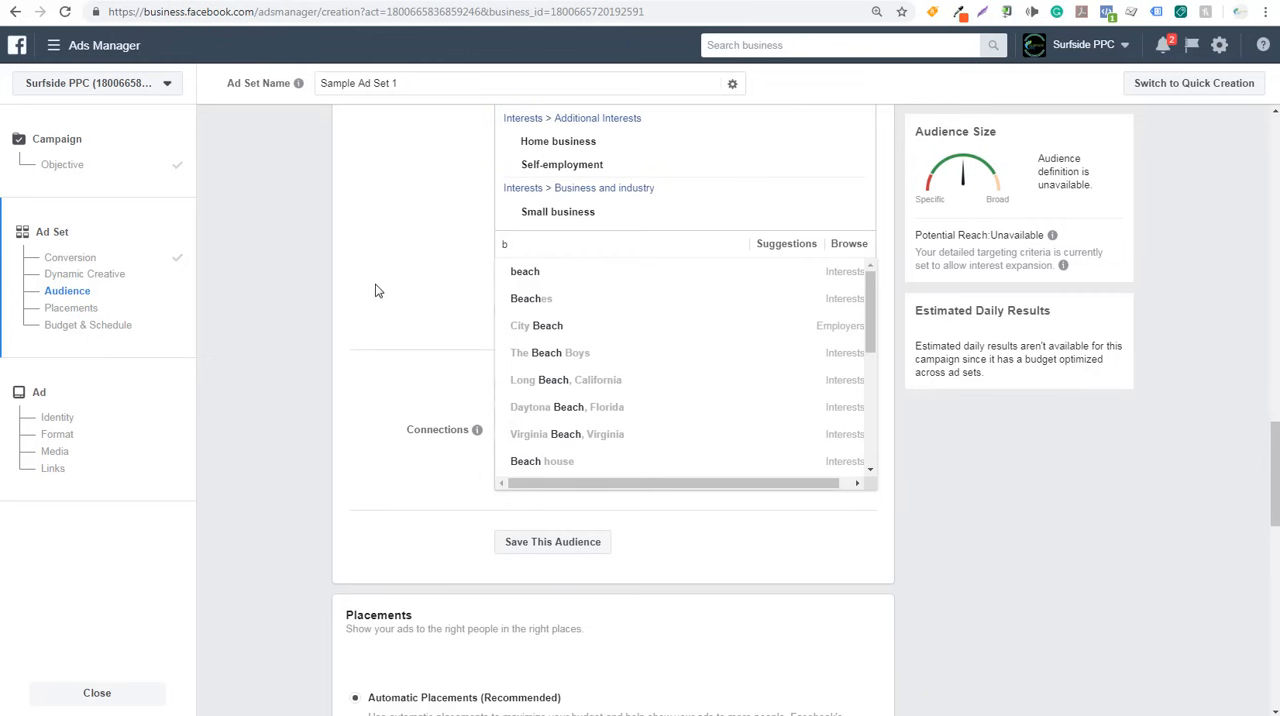
pyautogui.press('BackSpace')
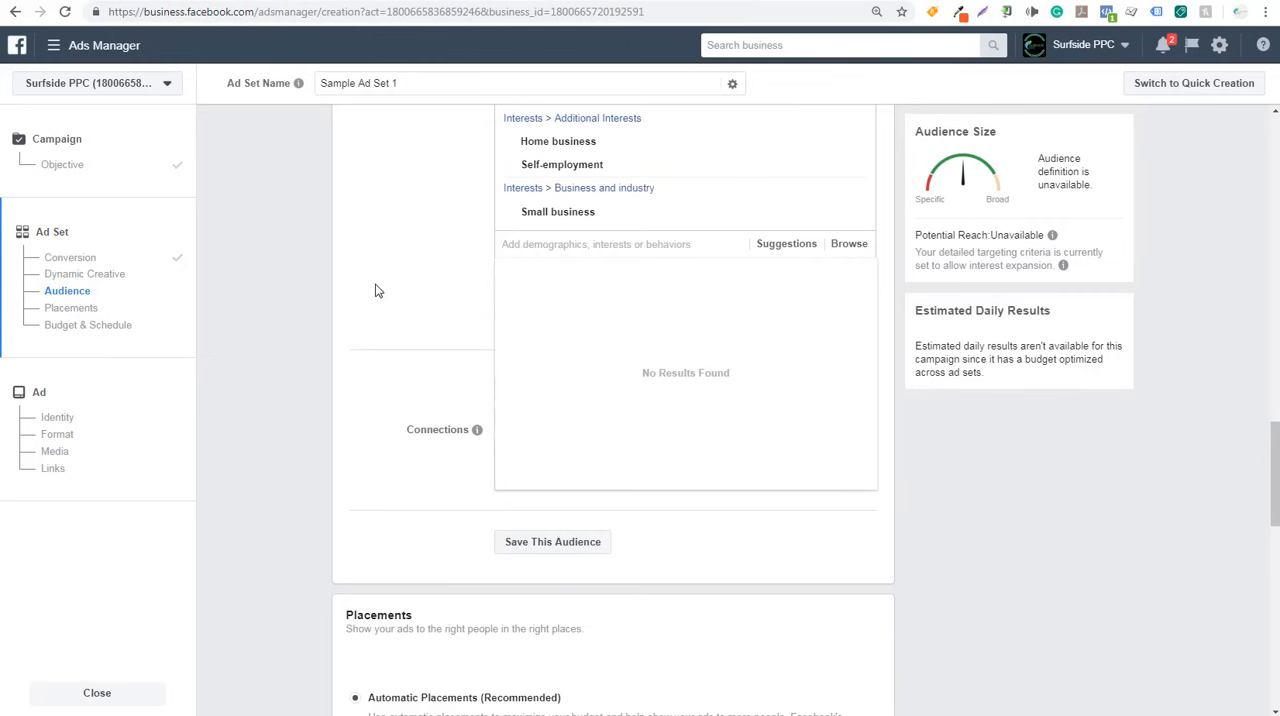
pyautogui.click(375, 290)
# - Examine the existing custom audiences that are available to include in the ad set
pyautogui.scroll(1, 484, 306)
pyautogui.scroll(5, 477, 289)
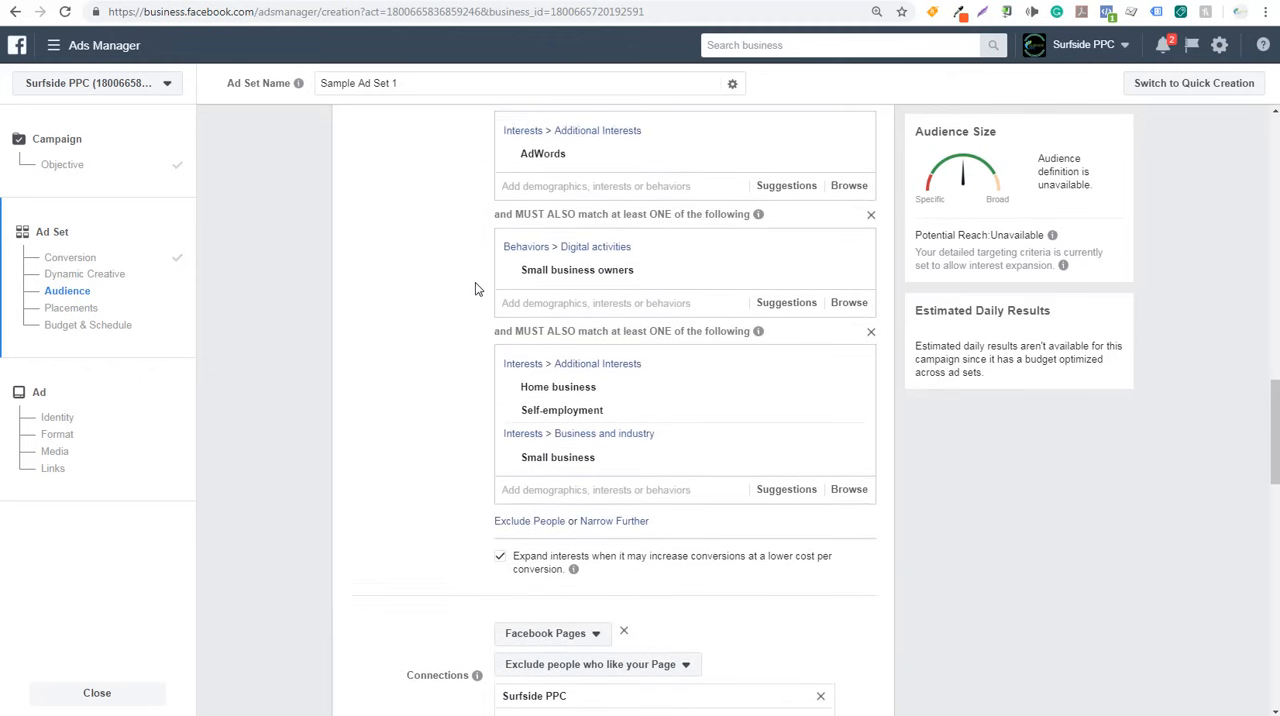
pyautogui.scroll(4, 420, 280)
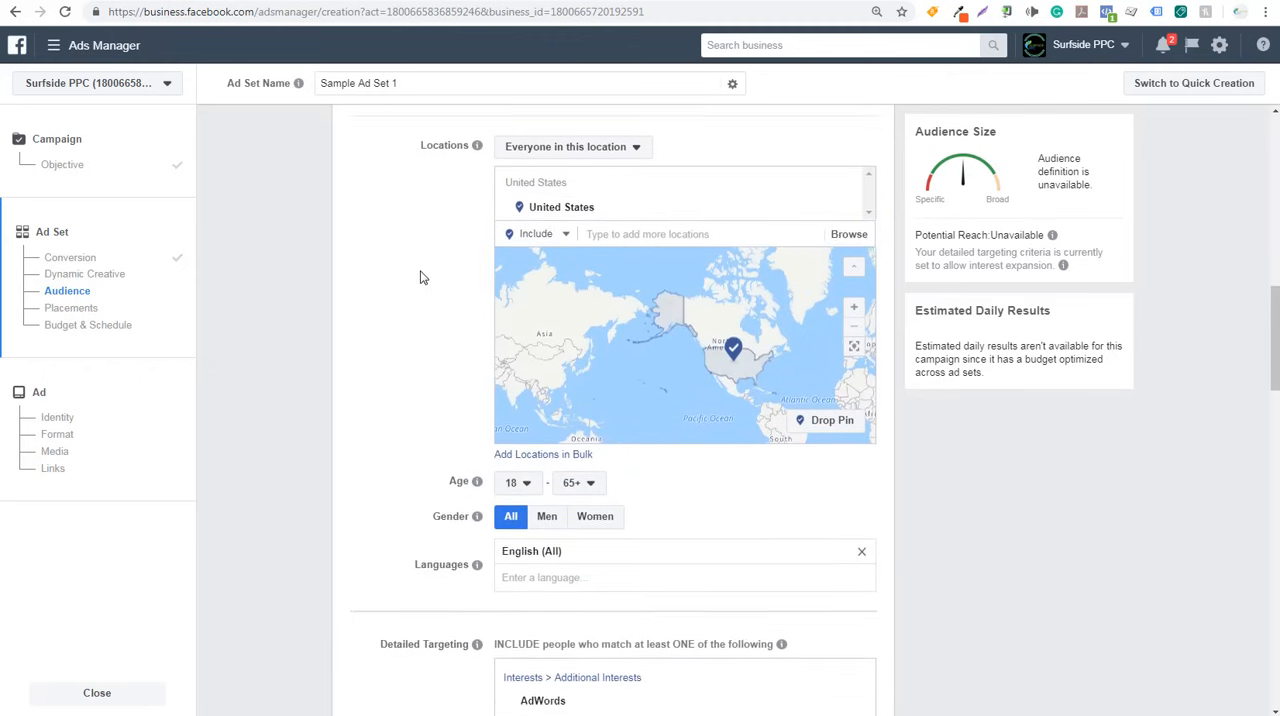
pyautogui.click(530, 193)
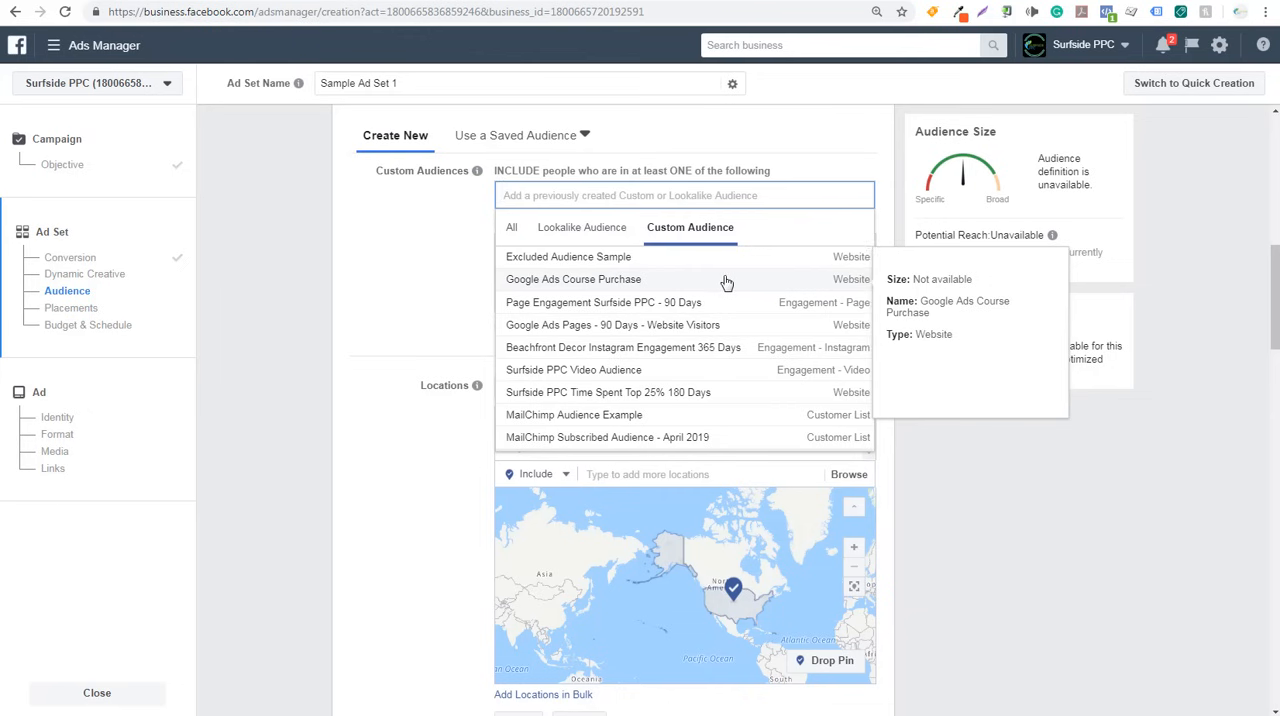
pyautogui.click(395, 258)
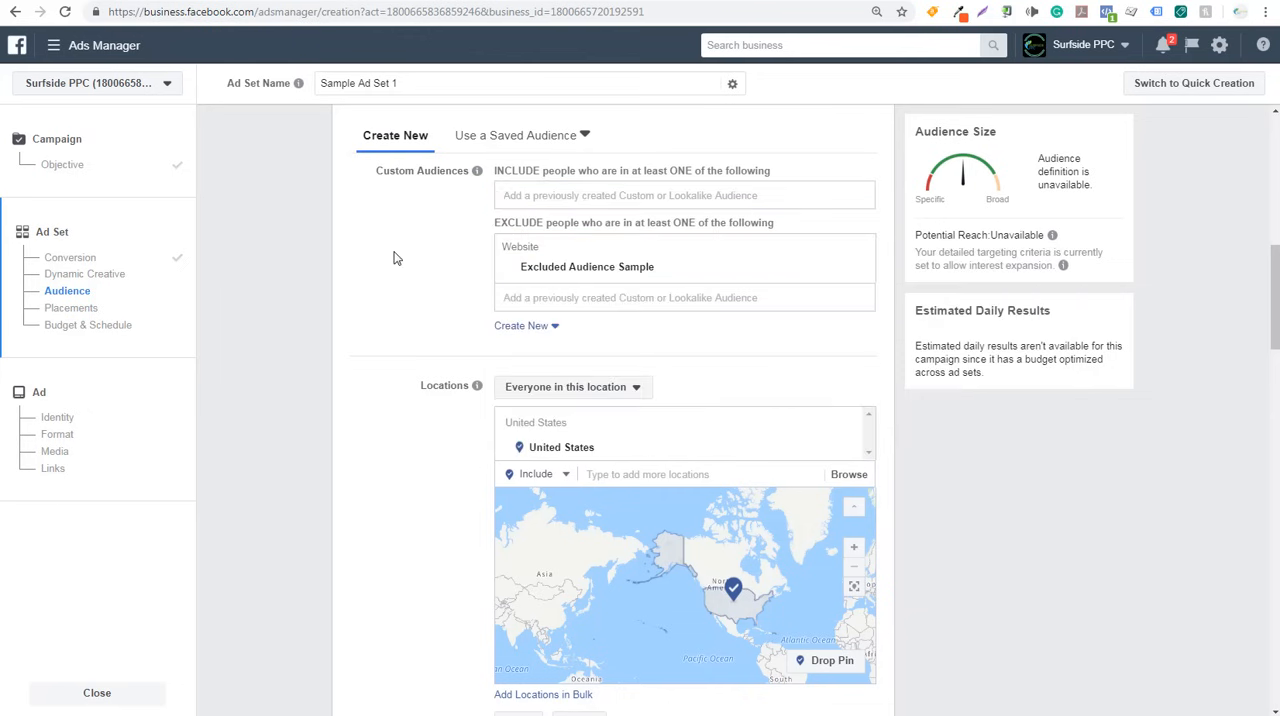
# - Examine the audience size summary and read the explanation of the potential reach estimate
pyautogui.scroll(-5, 310, 244)
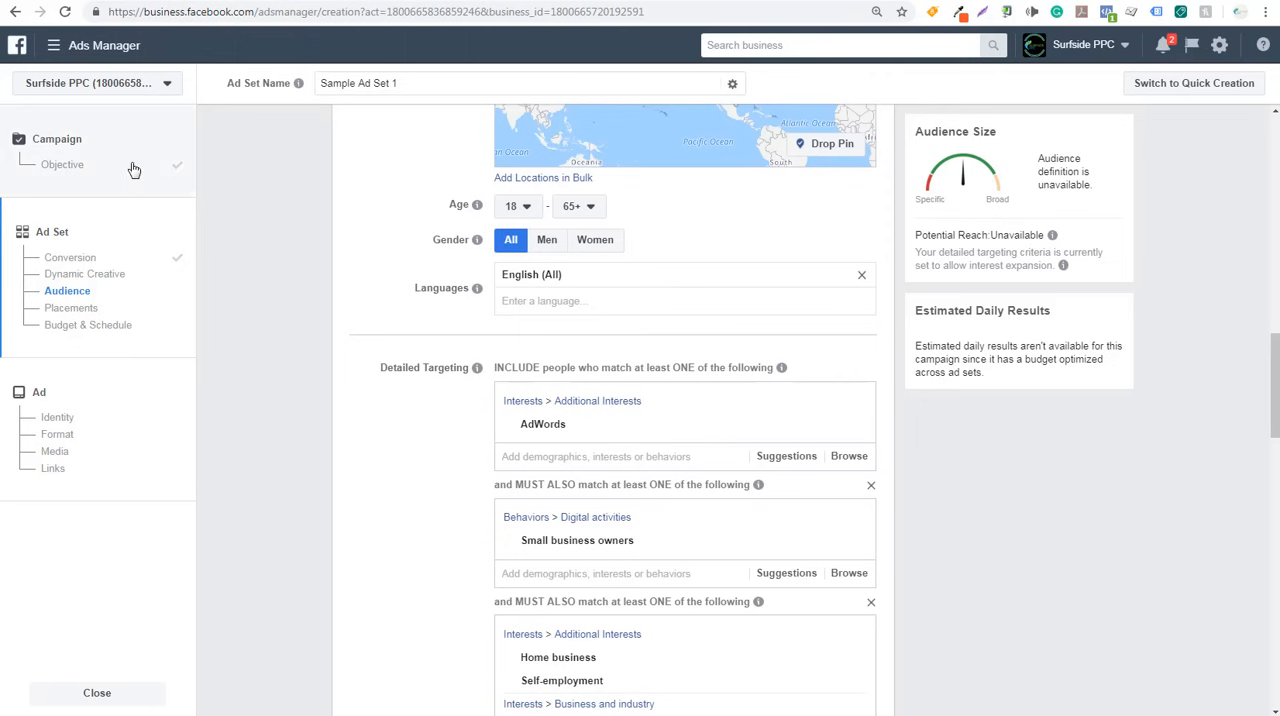
pyautogui.moveTo(917, 131); pyautogui.dragTo(977, 135)
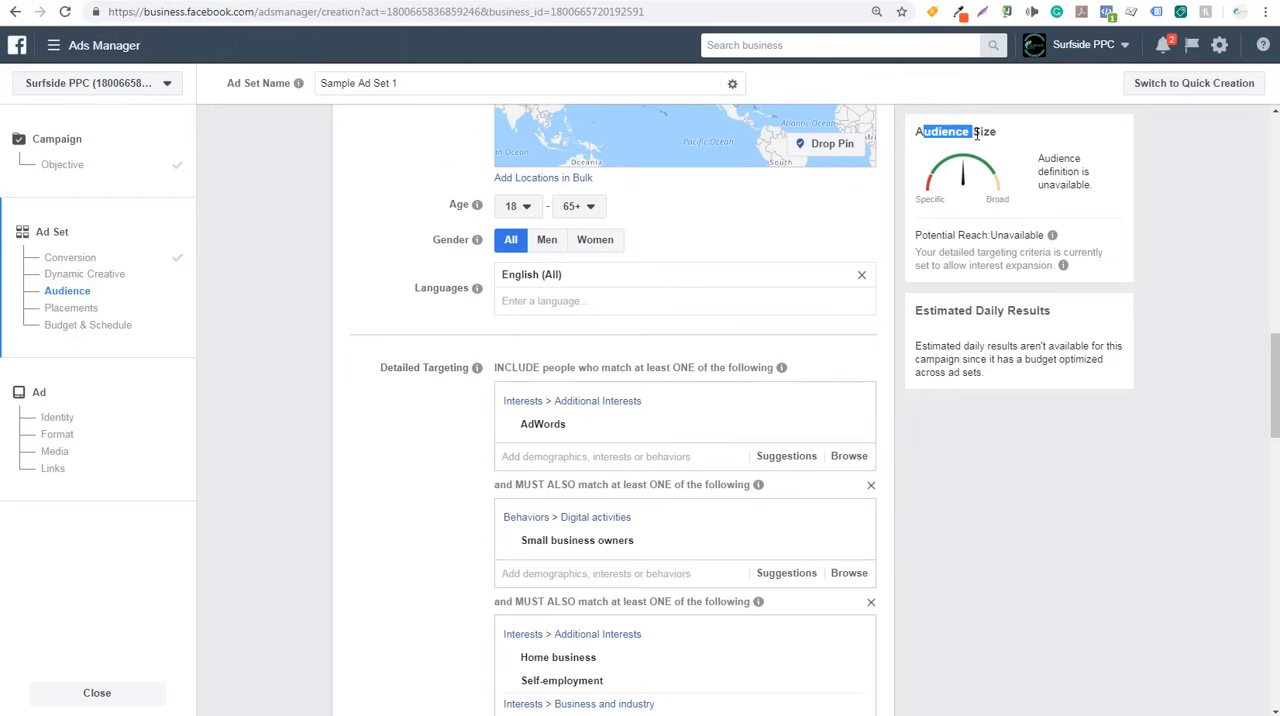
pyautogui.click(1056, 149)
pyautogui.moveTo(937, 252); pyautogui.dragTo(996, 252)
pyautogui.click(1022, 250)
pyautogui.moveTo(1053, 237)
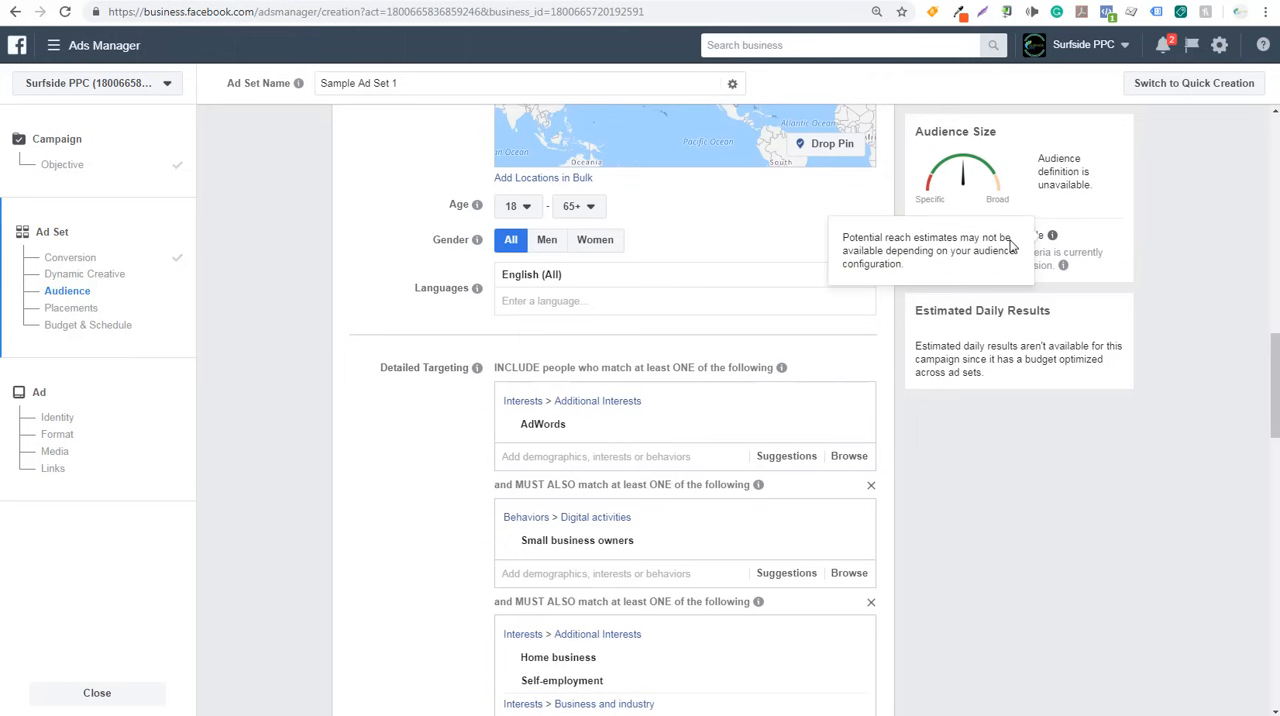
# - Remove Excluded Audience Sample from the excluded custom audiences
pyautogui.scroll(4, 293, 272)
pyautogui.scroll(3, 473, 294)
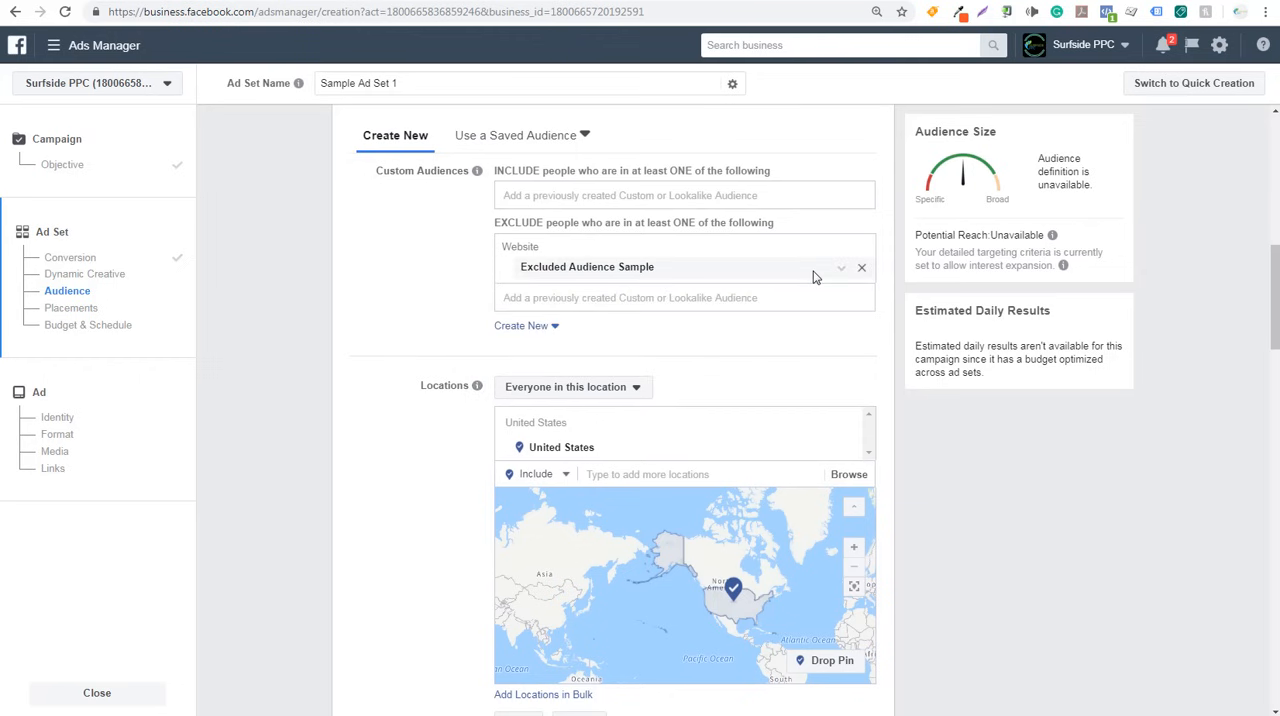
pyautogui.click(861, 267)
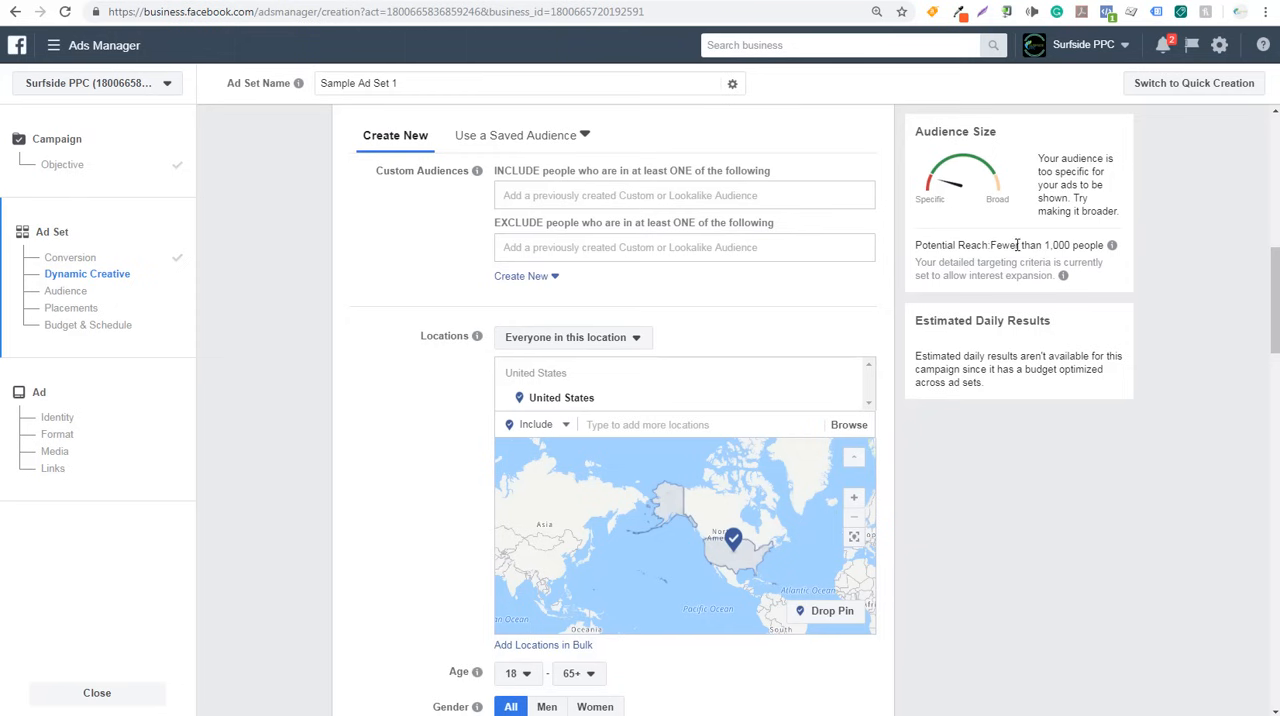
# - Delete the must-also-match condition containing the Small business owners behavior from detailed targeting
pyautogui.scroll(-5, 1140, 330)
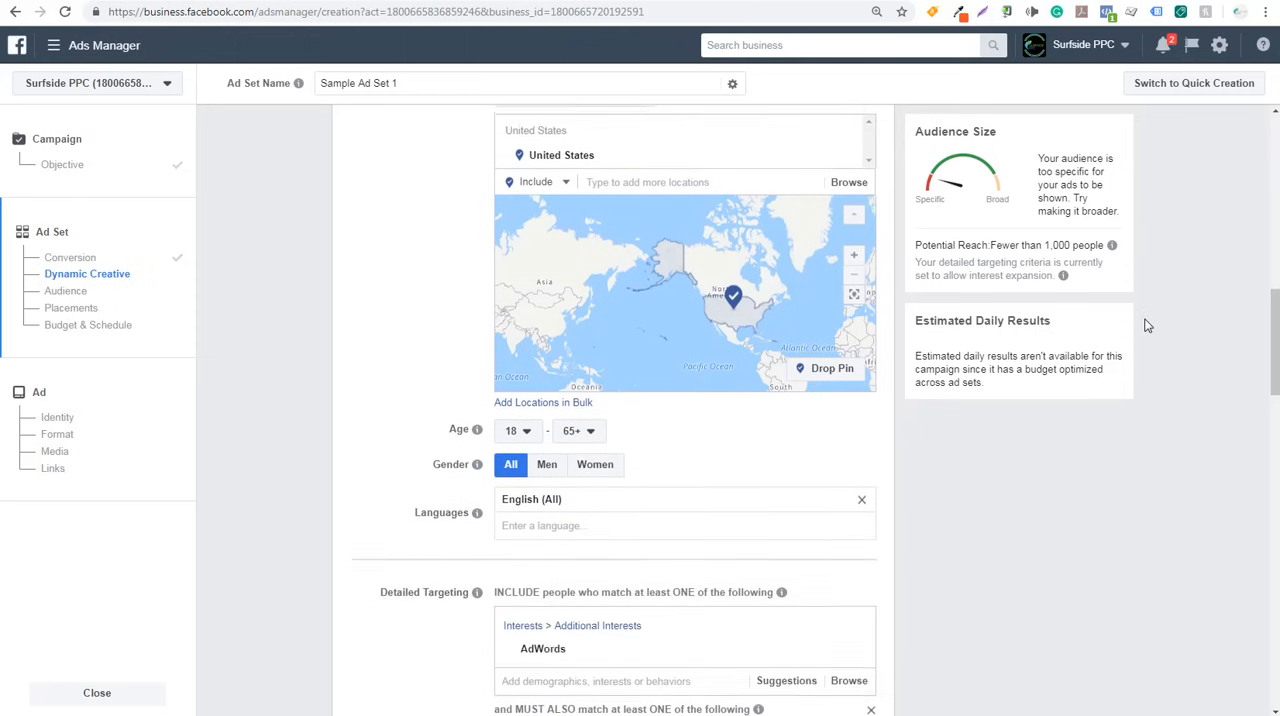
pyautogui.scroll(-1, 1150, 322)
pyautogui.moveTo(851, 359)
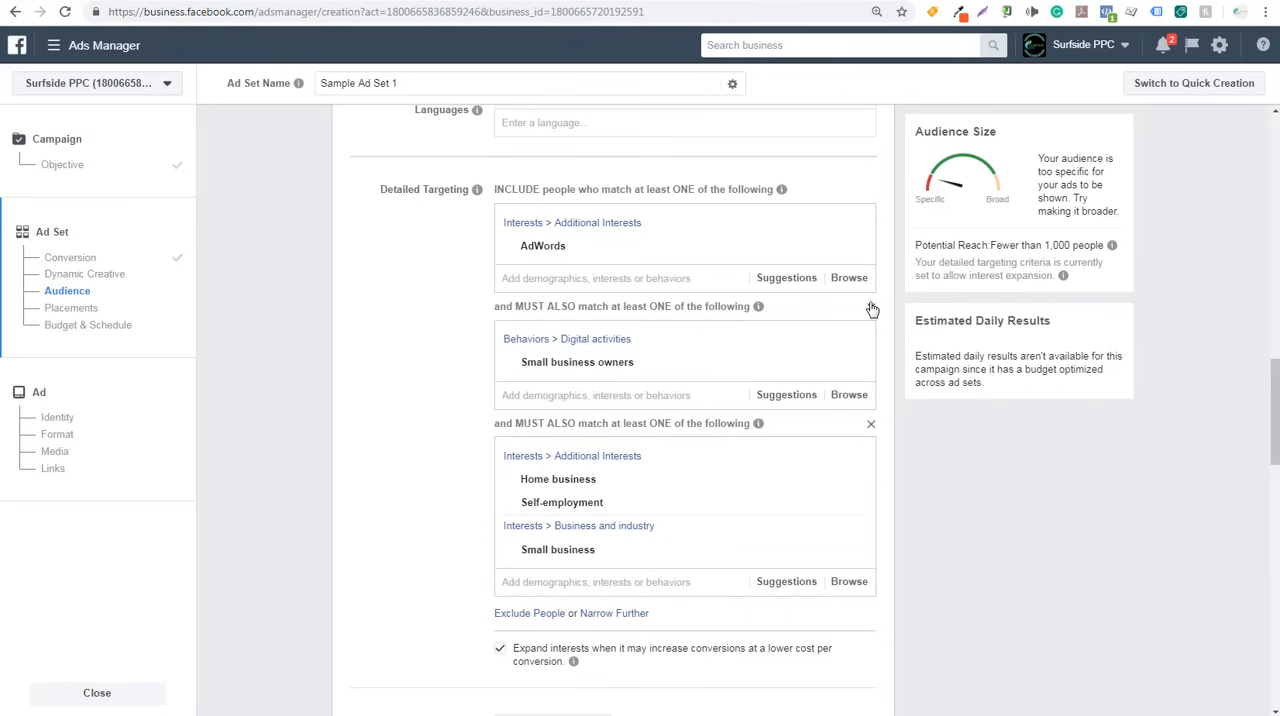
pyautogui.click(870, 307)
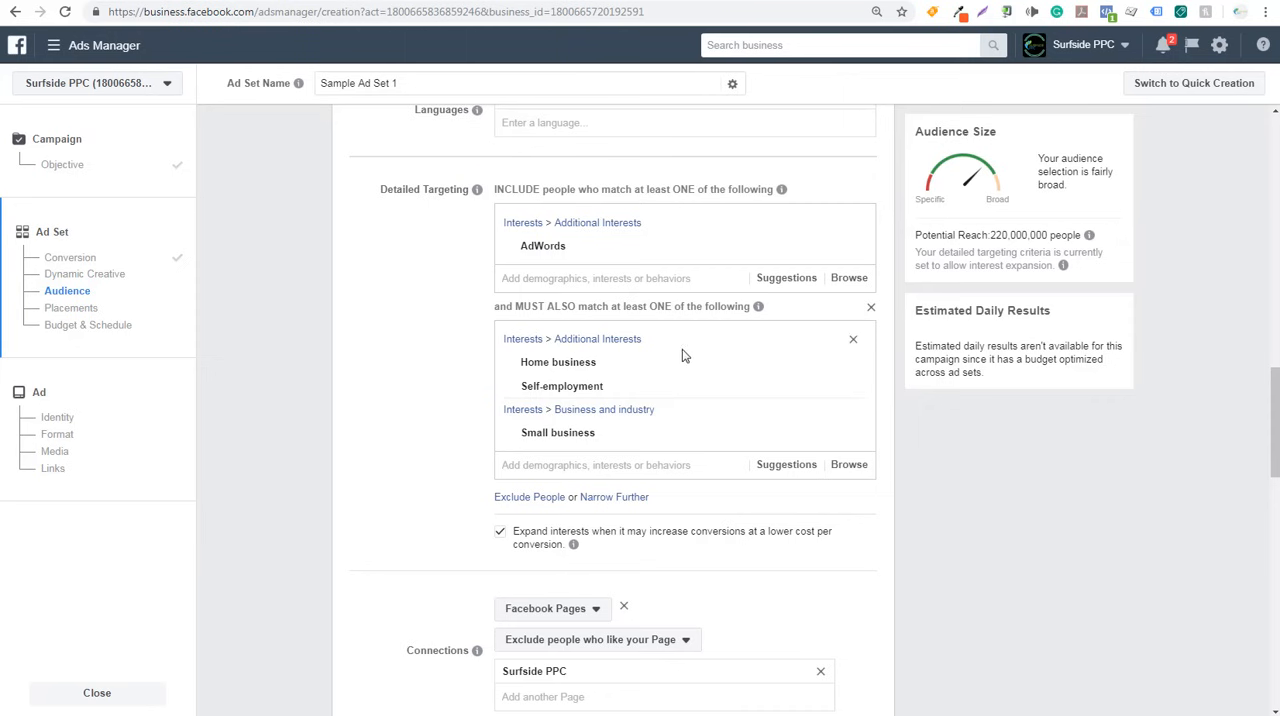
# - Narrow the audience further with a must-also-match condition containing the suggested Small business owners behavior
pyautogui.moveTo(702, 367)
pyautogui.click(605, 497)
pyautogui.click(575, 520)
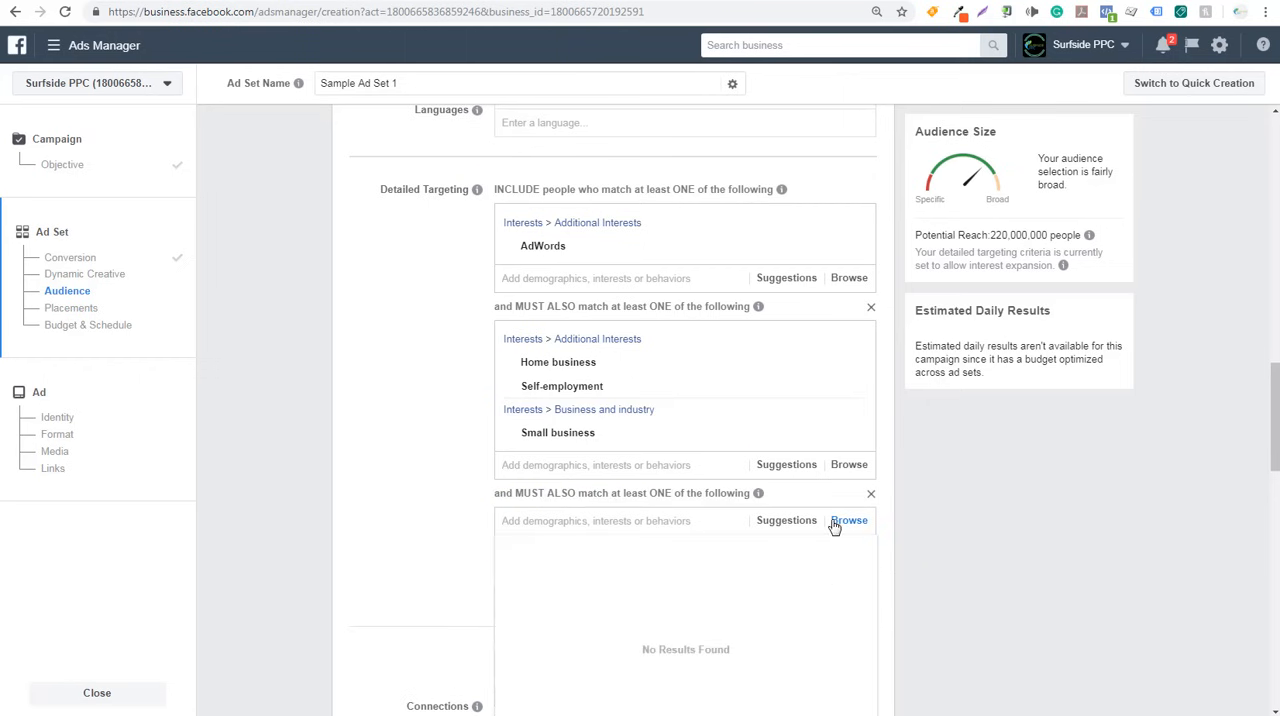
pyautogui.click(792, 521)
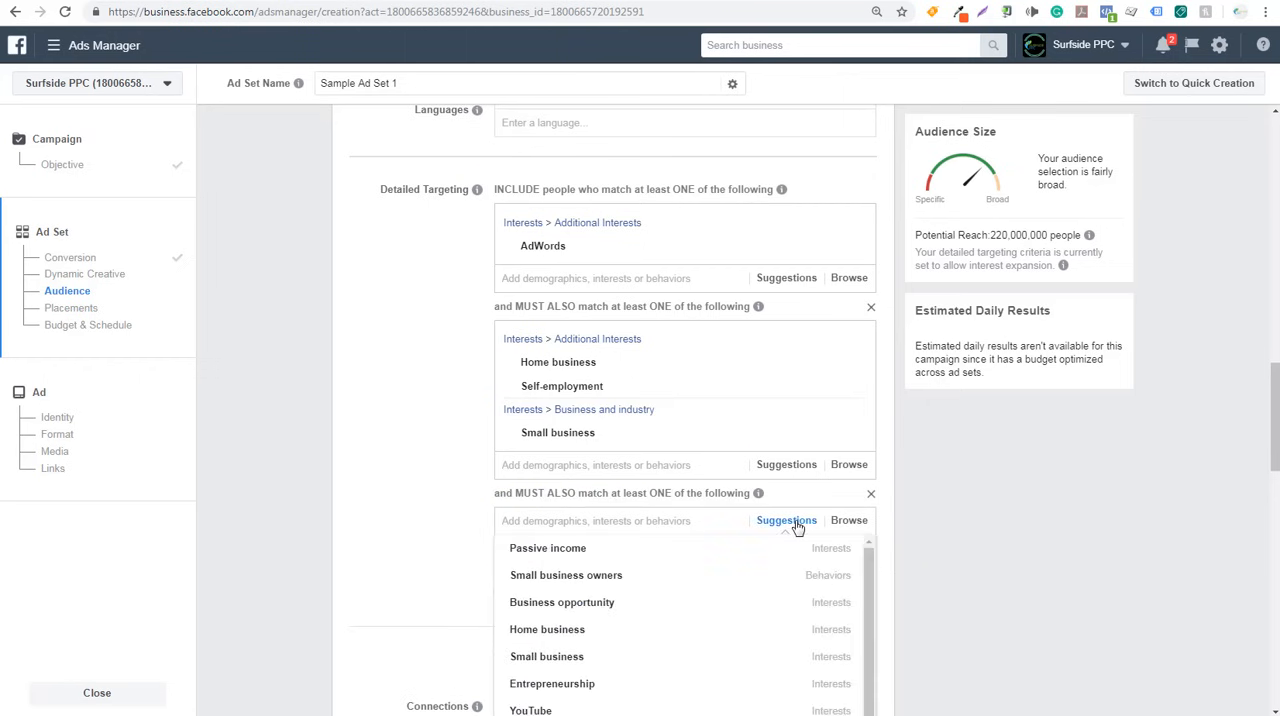
pyautogui.click(600, 578)
pyautogui.click(1160, 478)
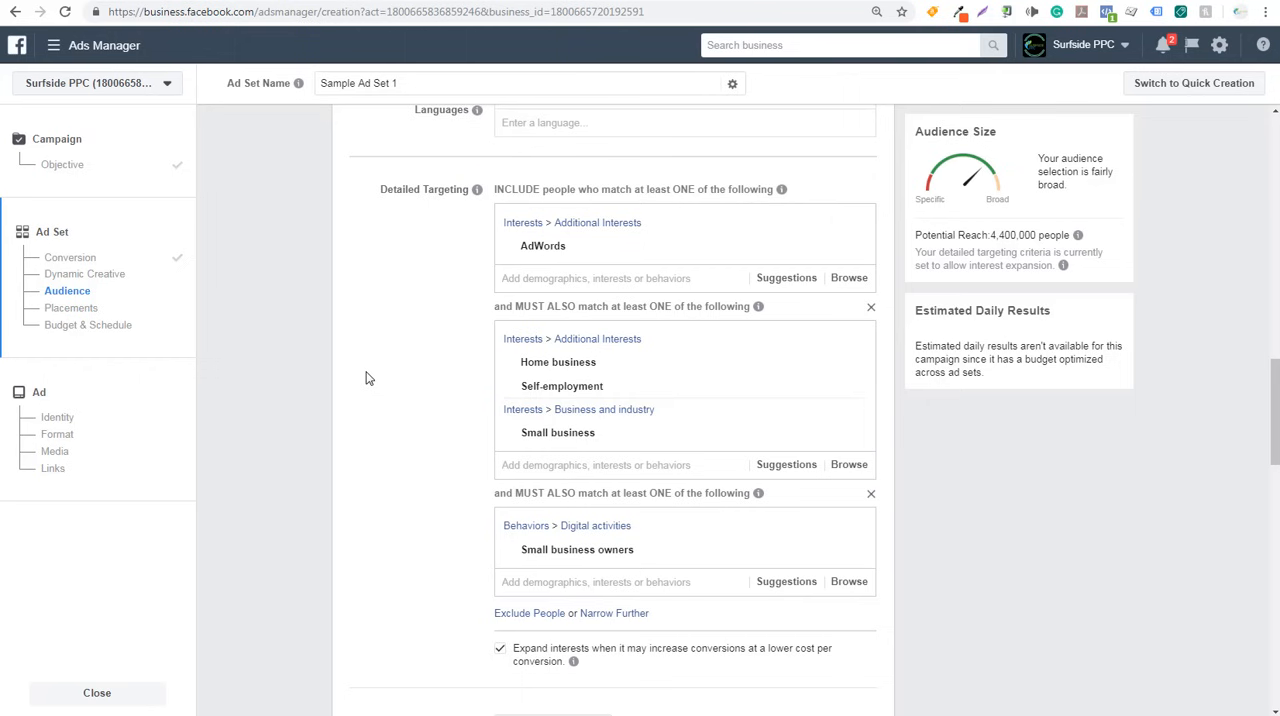
# - Exclude the Excluded Audience Sample custom audience from the ad set
pyautogui.scroll(-5, 366, 378)
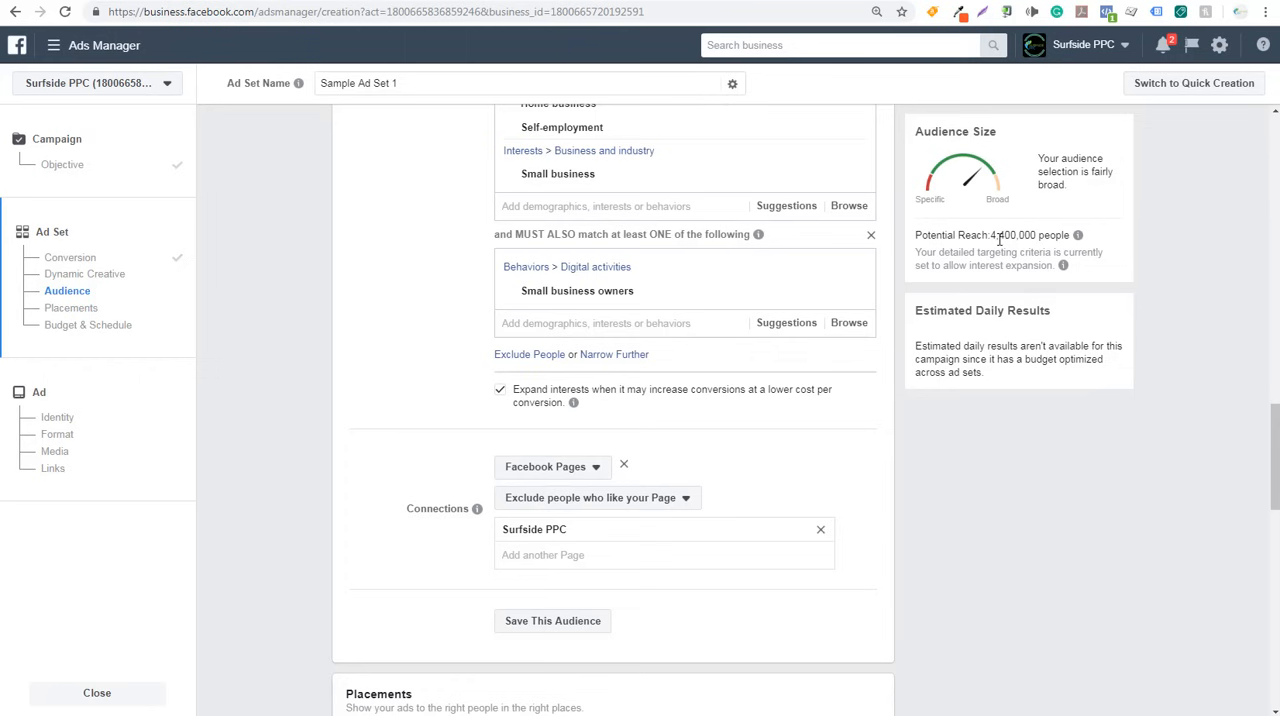
pyautogui.scroll(3, 378, 349)
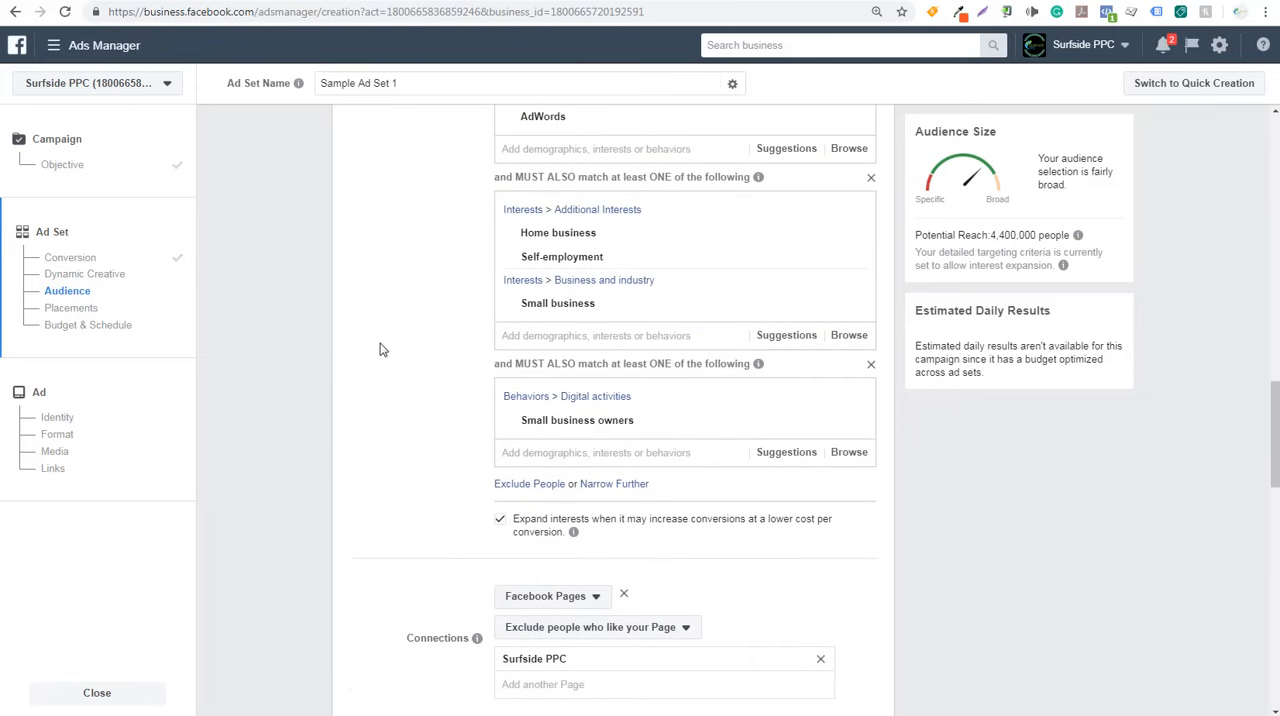
pyautogui.moveTo(605, 260)
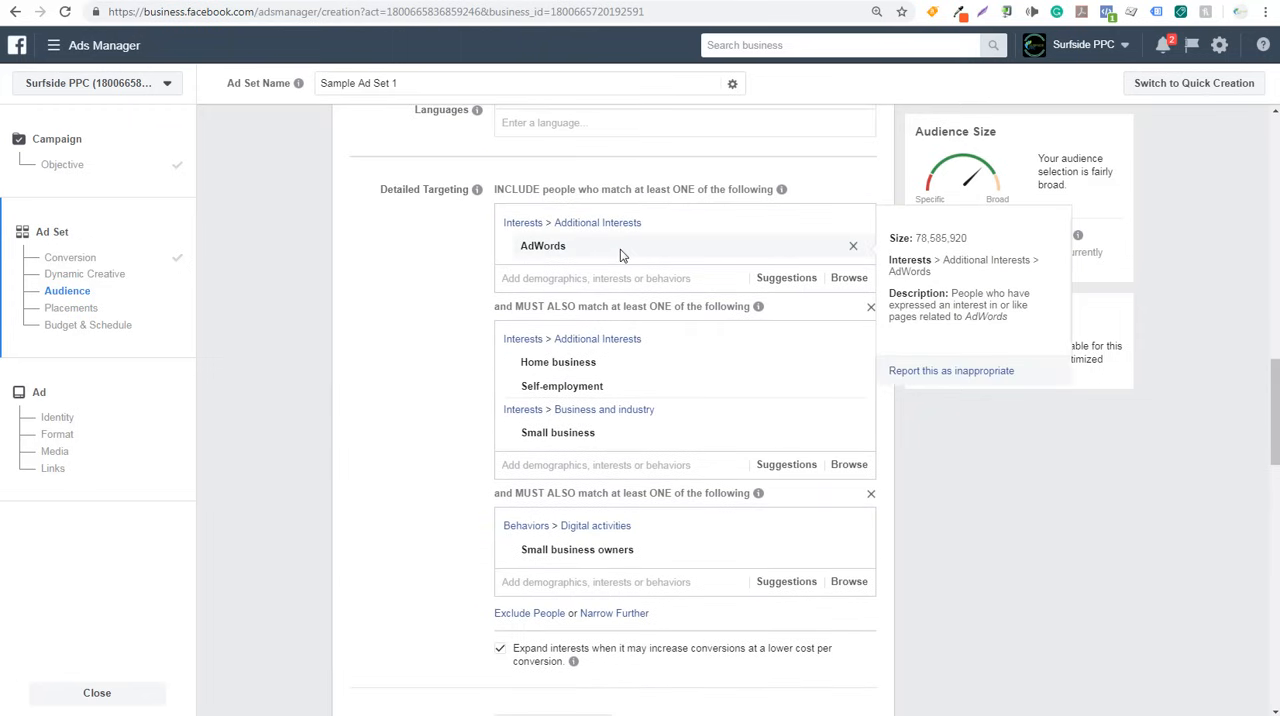
pyautogui.moveTo(638, 386)
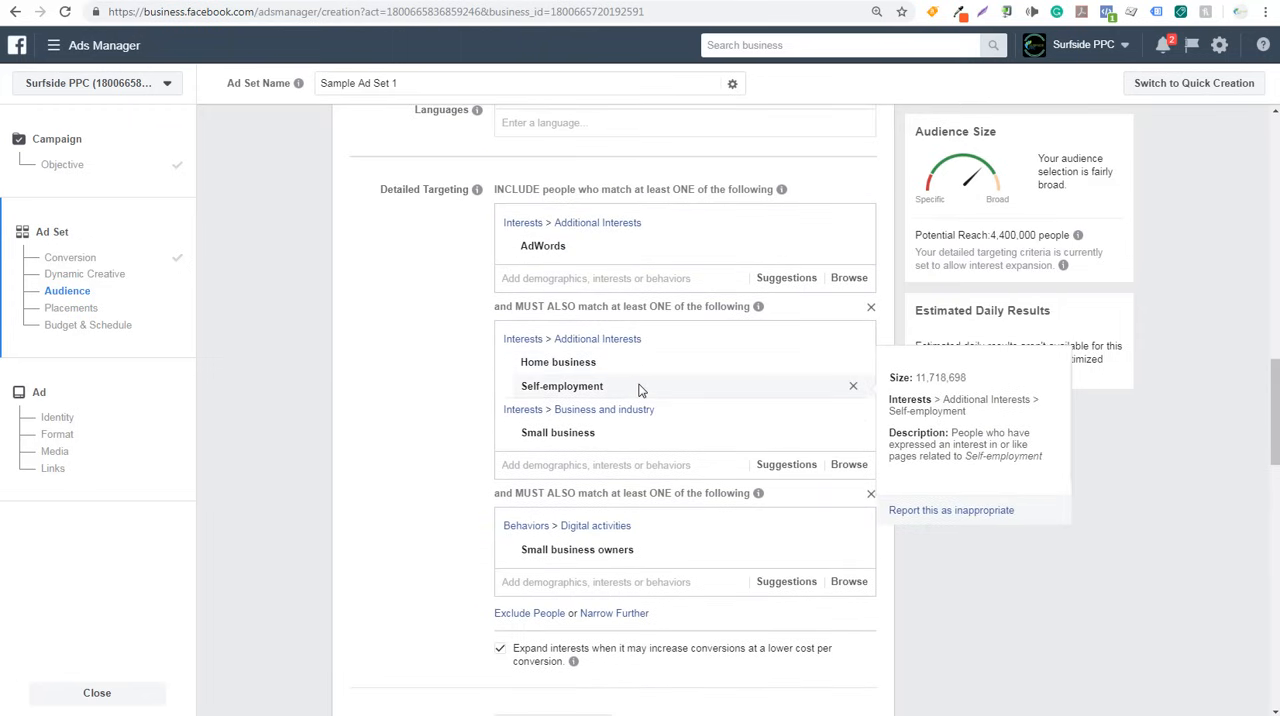
pyautogui.scroll(2, 352, 370)
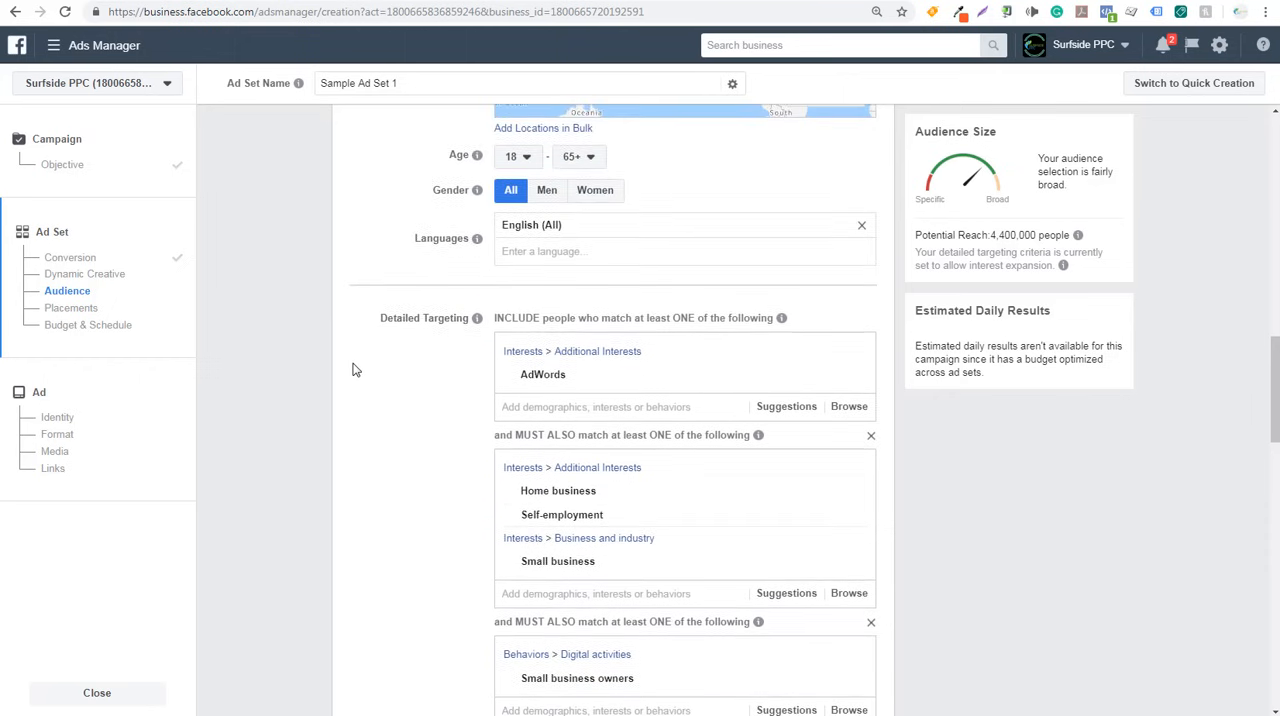
pyautogui.scroll(5, 352, 370)
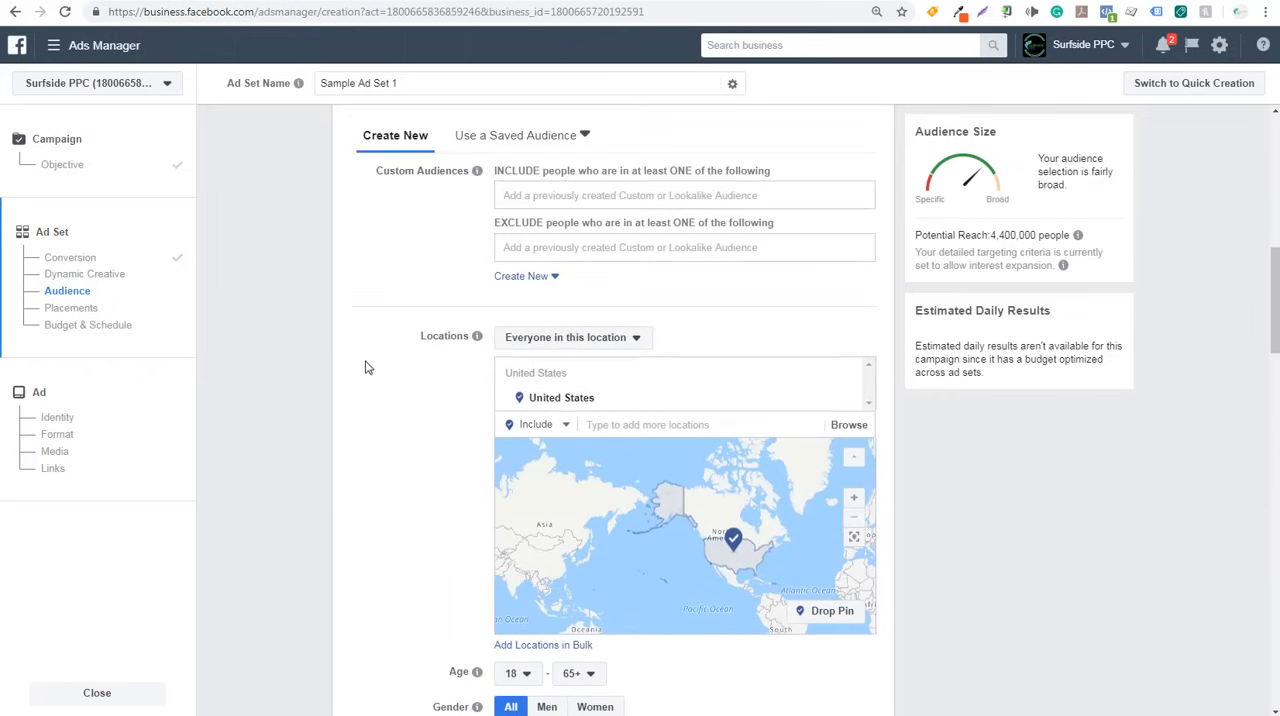
pyautogui.click(638, 246)
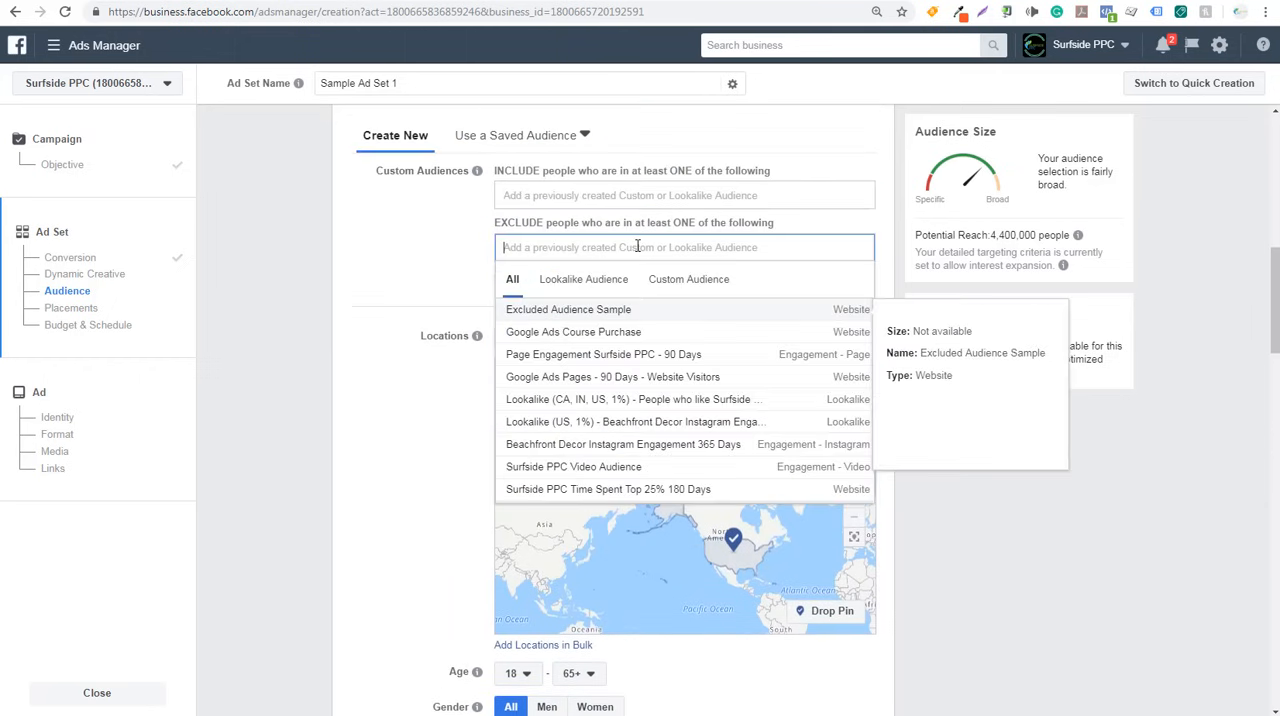
pyautogui.click(577, 312)
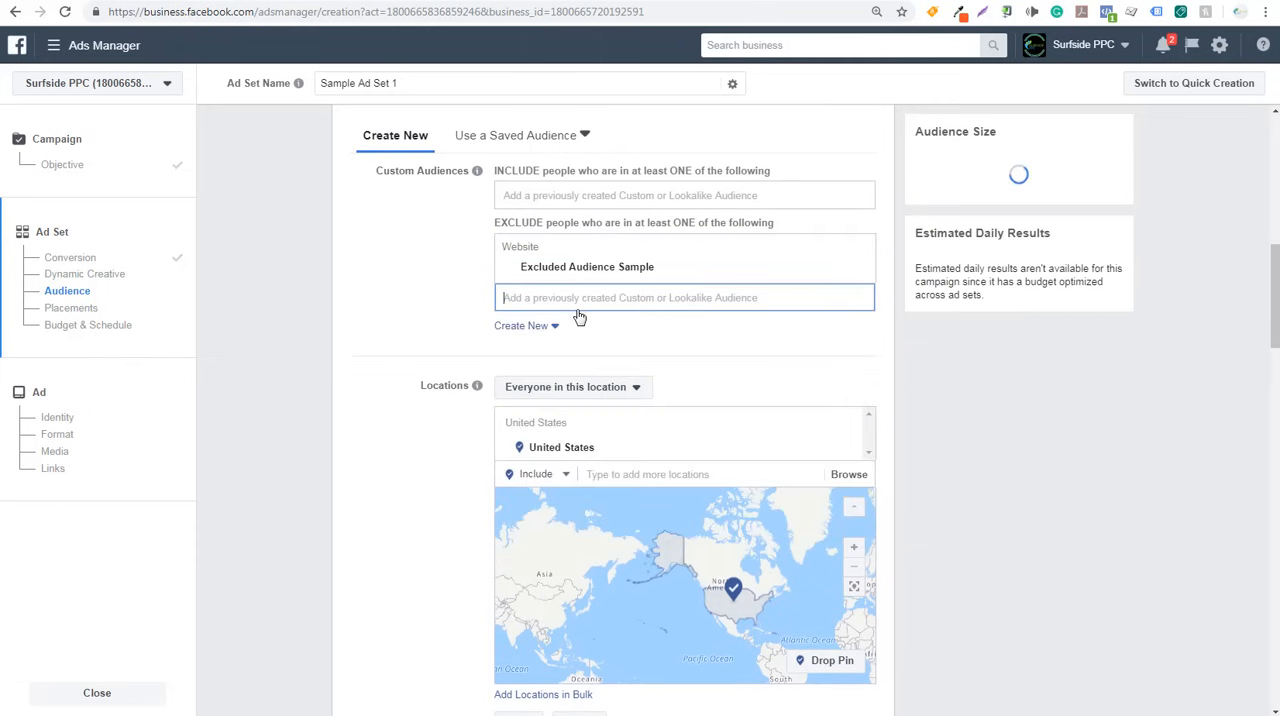
pyautogui.click(355, 298)
# - Save the ad set's targeting as a reusable audience named Surfside PPC
pyautogui.scroll(-9, 335, 320)
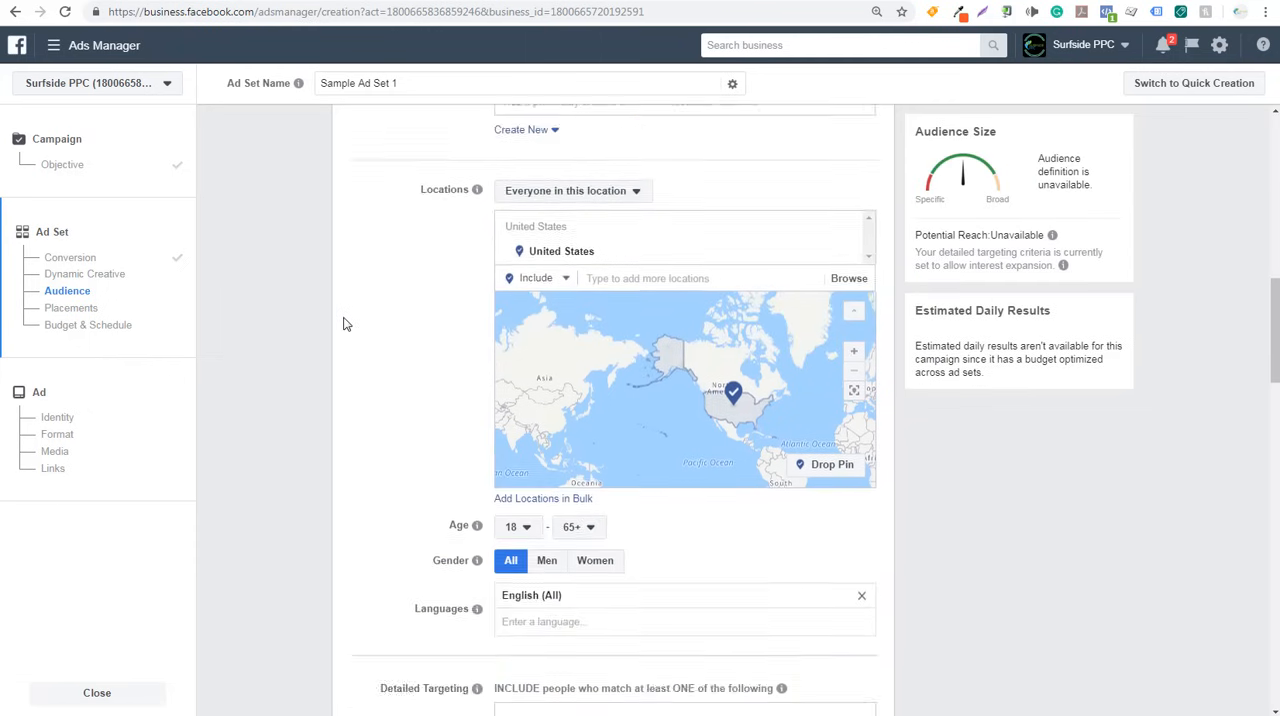
pyautogui.scroll(-2, 345, 330)
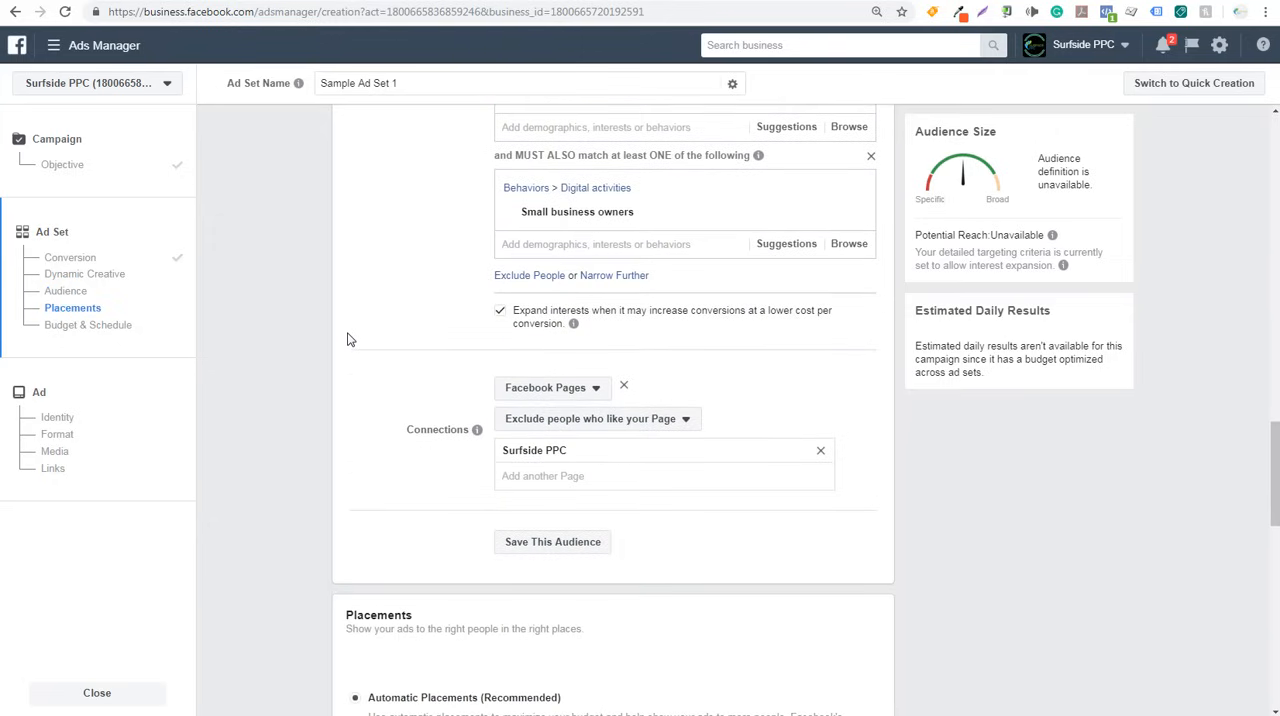
pyautogui.click(560, 546)
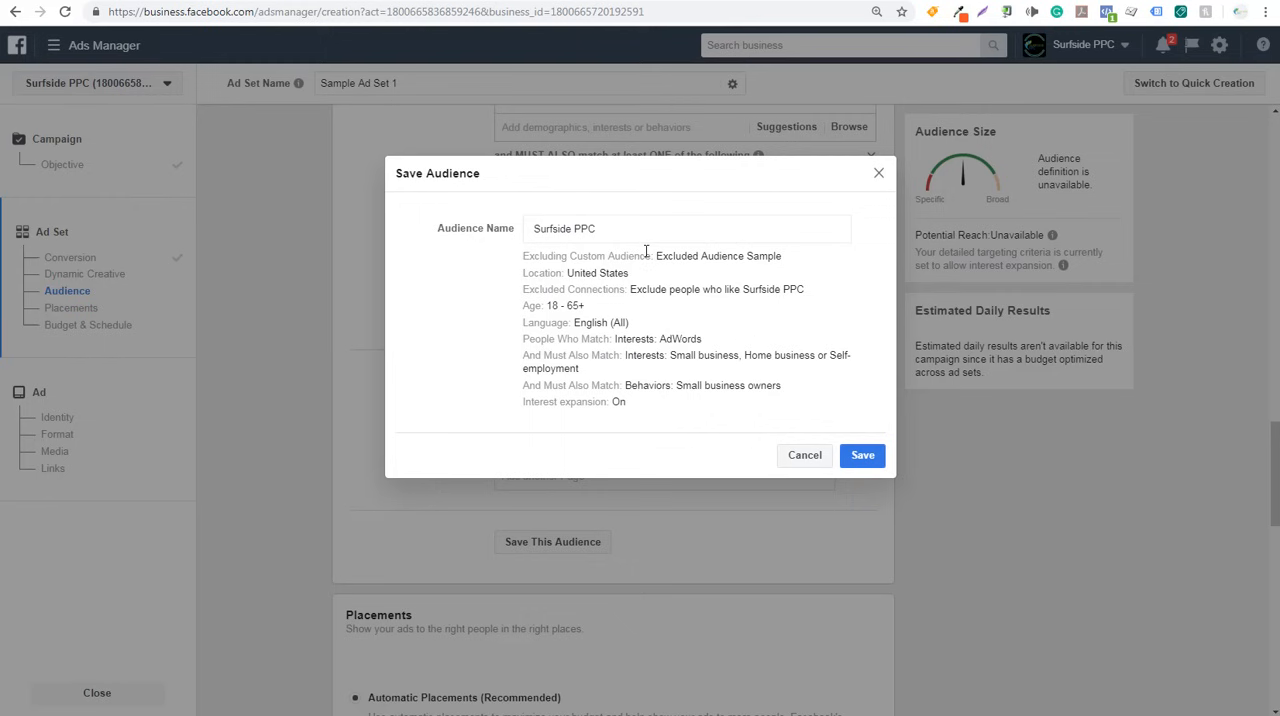
pyautogui.click(866, 456)
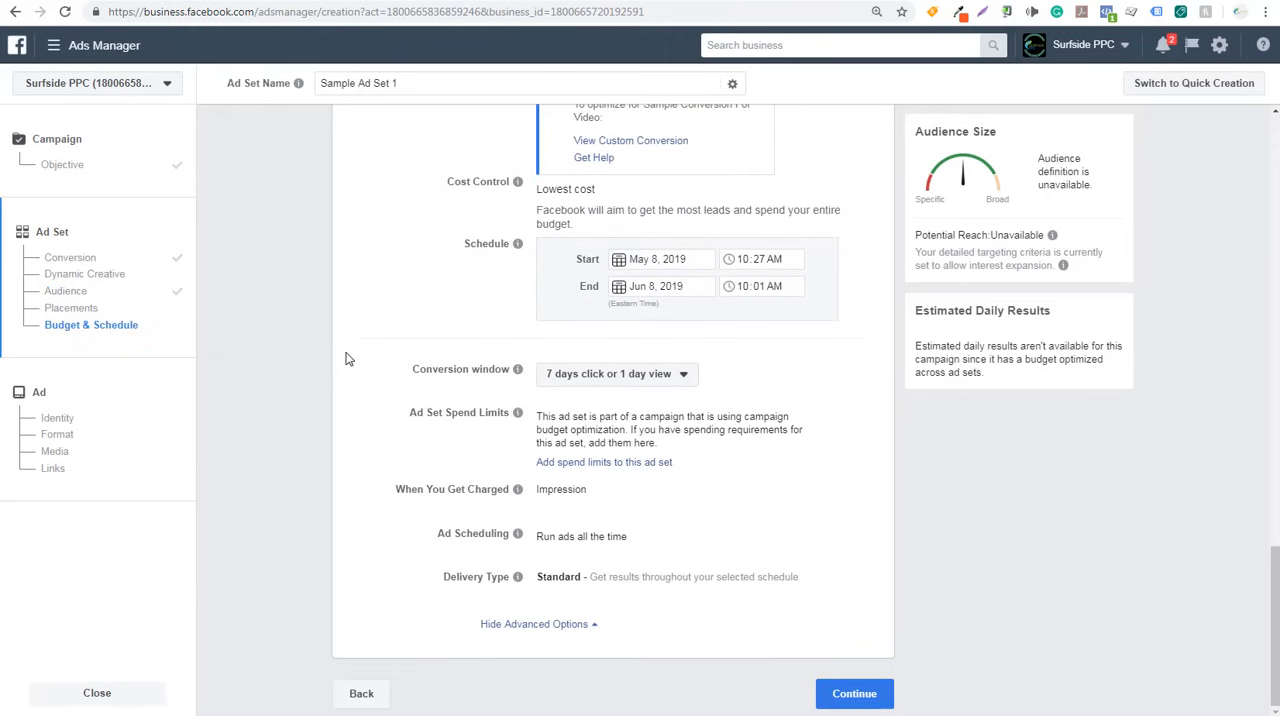
# - Review the name and targeting summary of the saved audience used in the ad set
pyautogui.scroll(4, 355, 357)
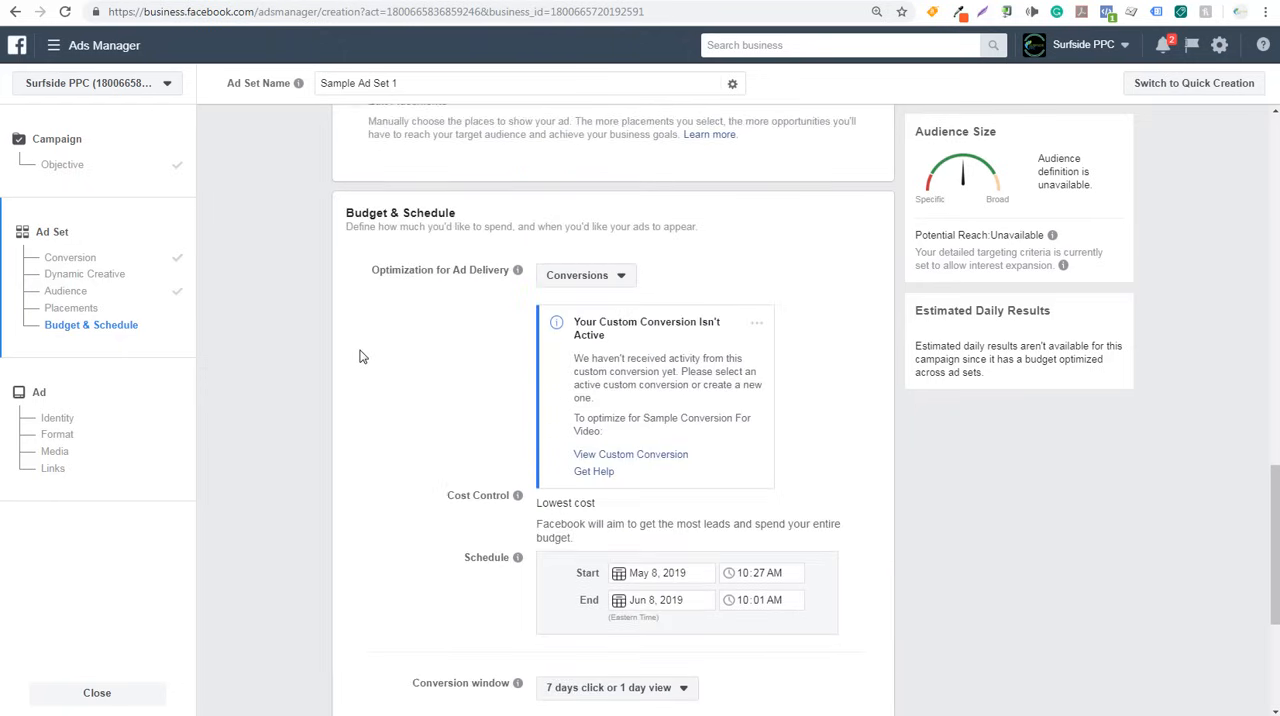
pyautogui.scroll(3, 362, 355)
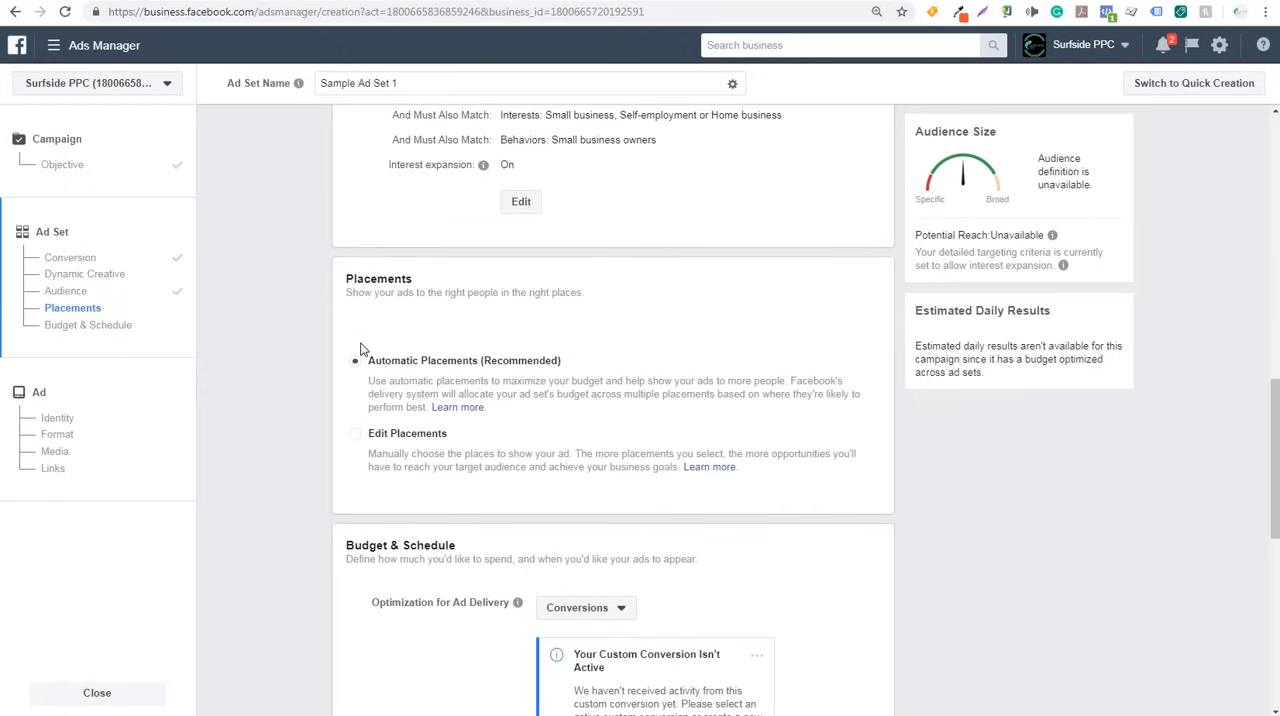
pyautogui.scroll(4, 400, 268)
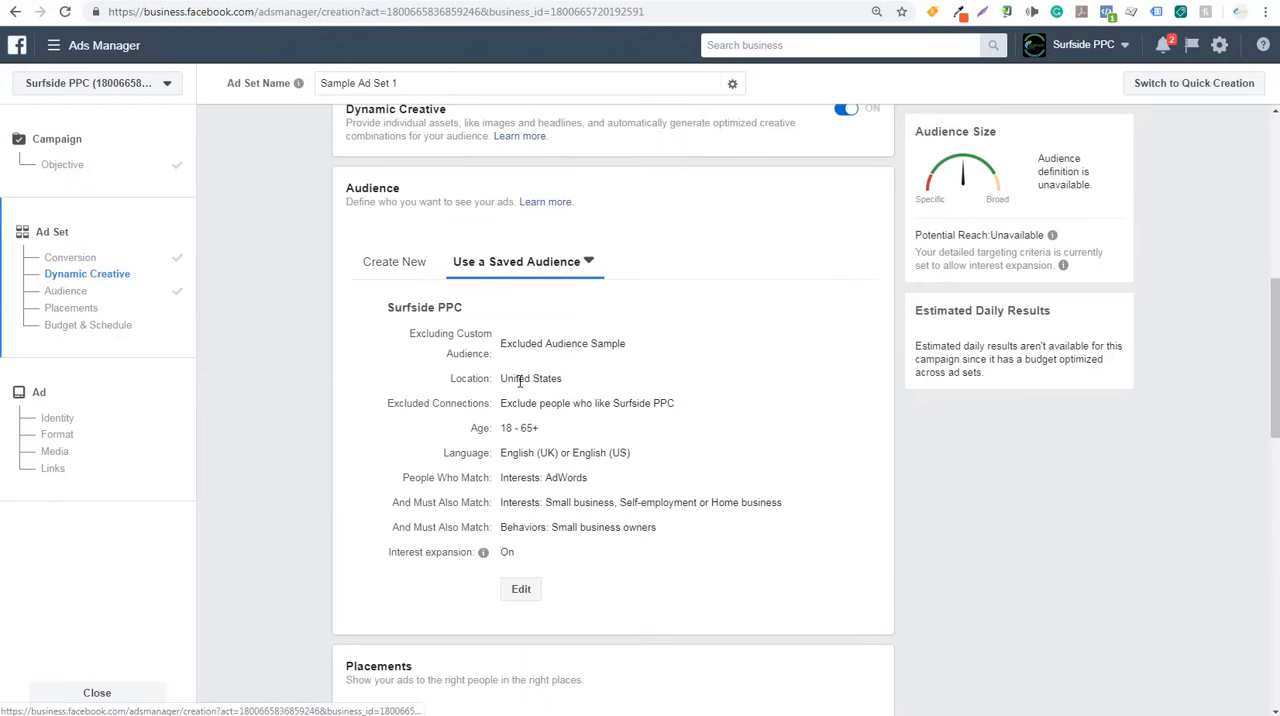
pyautogui.moveTo(389, 309); pyautogui.dragTo(462, 310)
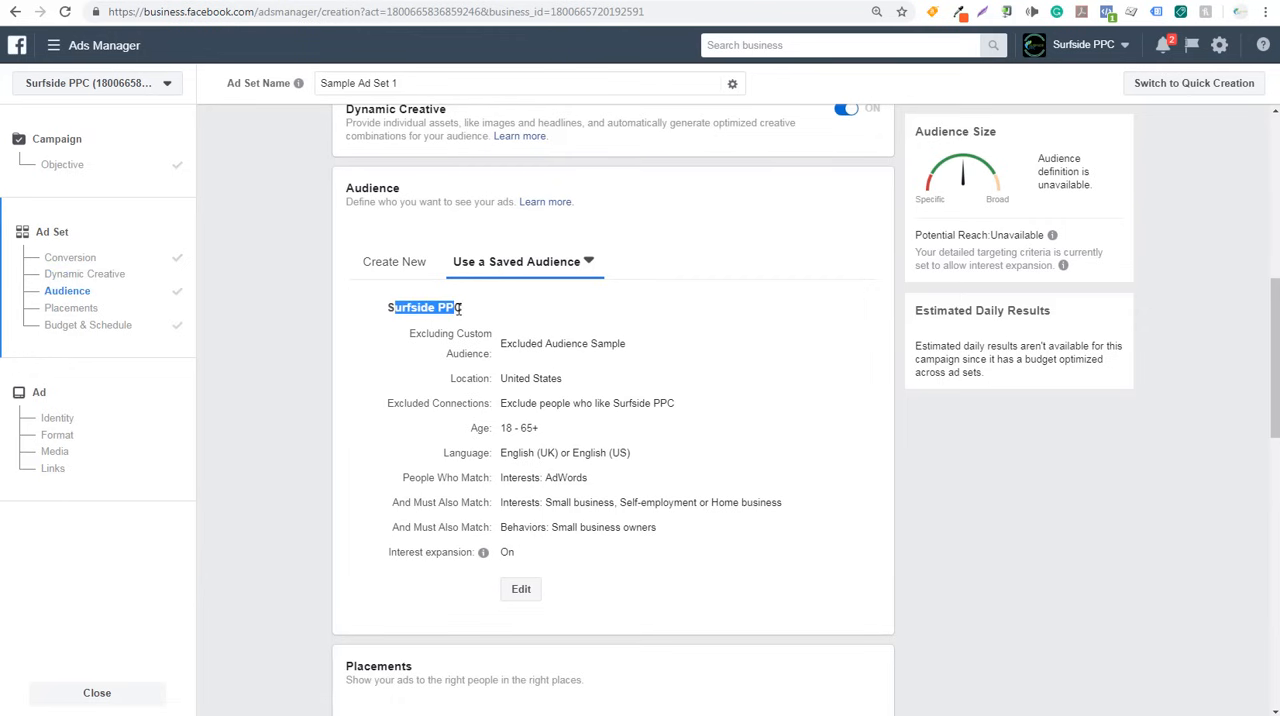
# - Switch the ad set to Edit Placements and try excluding Instagram Feed, restoring it to the selection
pyautogui.click(460, 308)
pyautogui.scroll(-4, 317, 365)
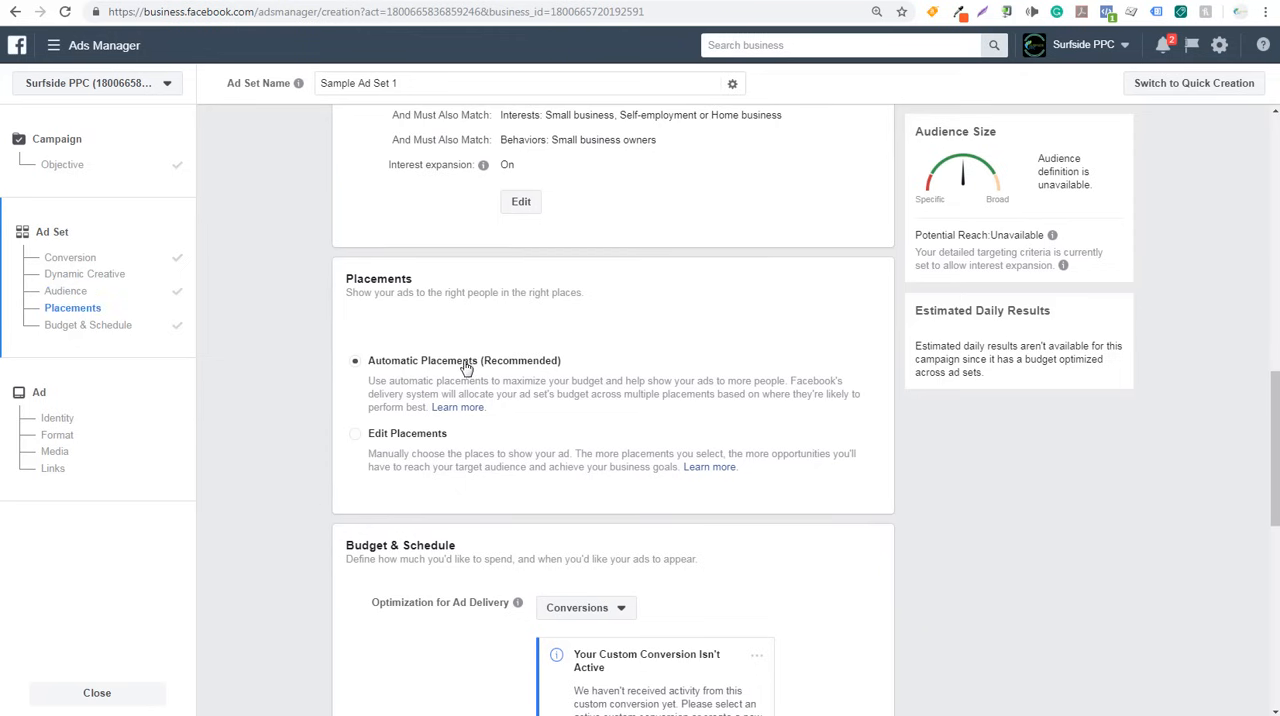
pyautogui.click(354, 440)
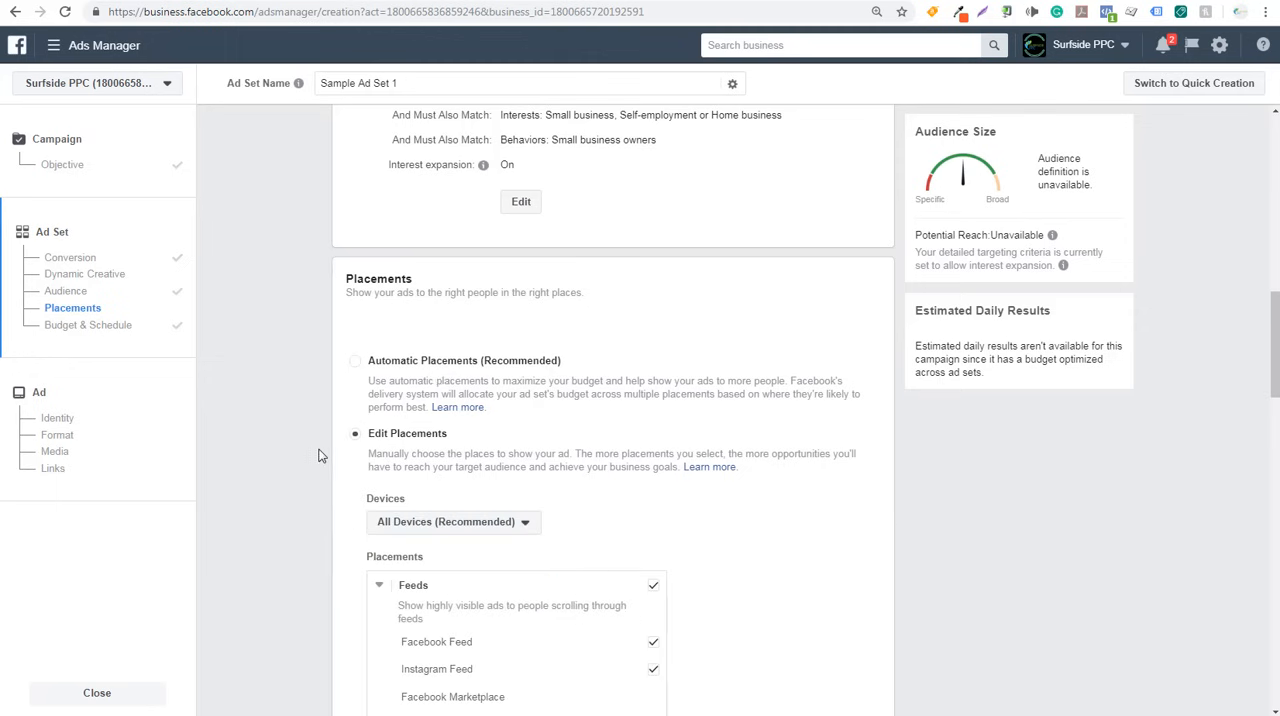
pyautogui.scroll(-5, 316, 456)
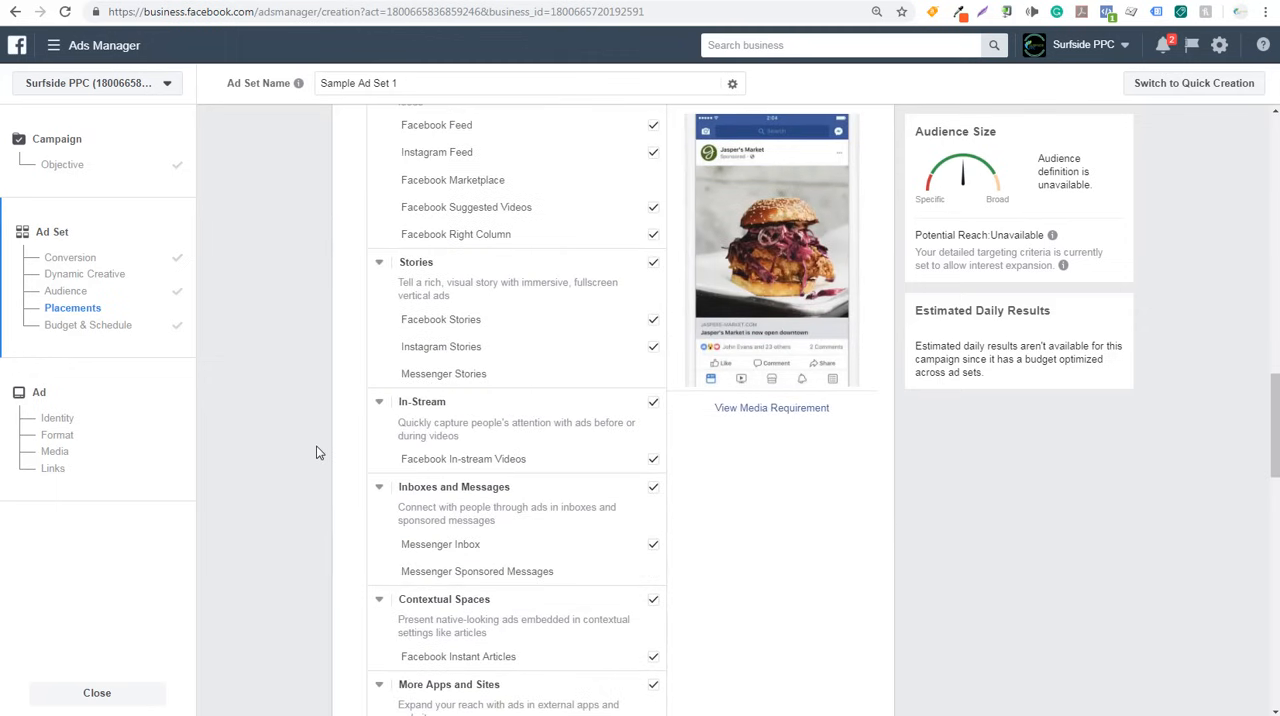
pyautogui.scroll(1, 316, 453)
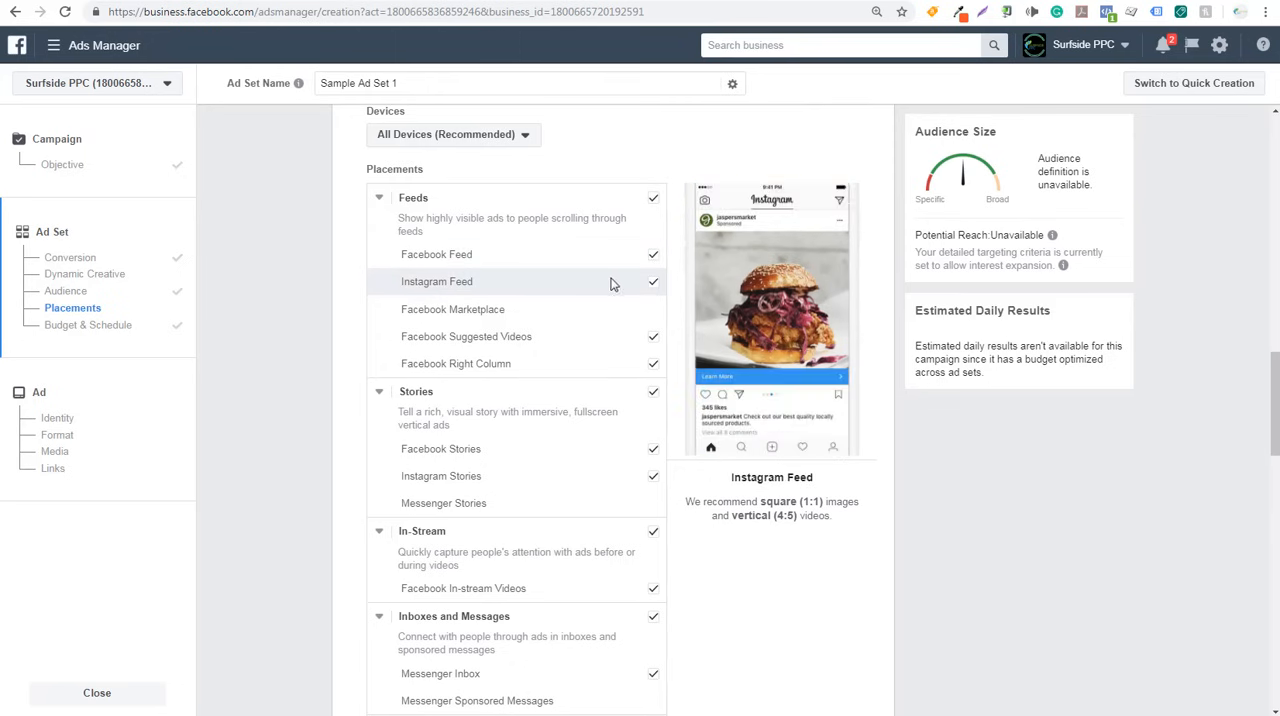
pyautogui.click(652, 285)
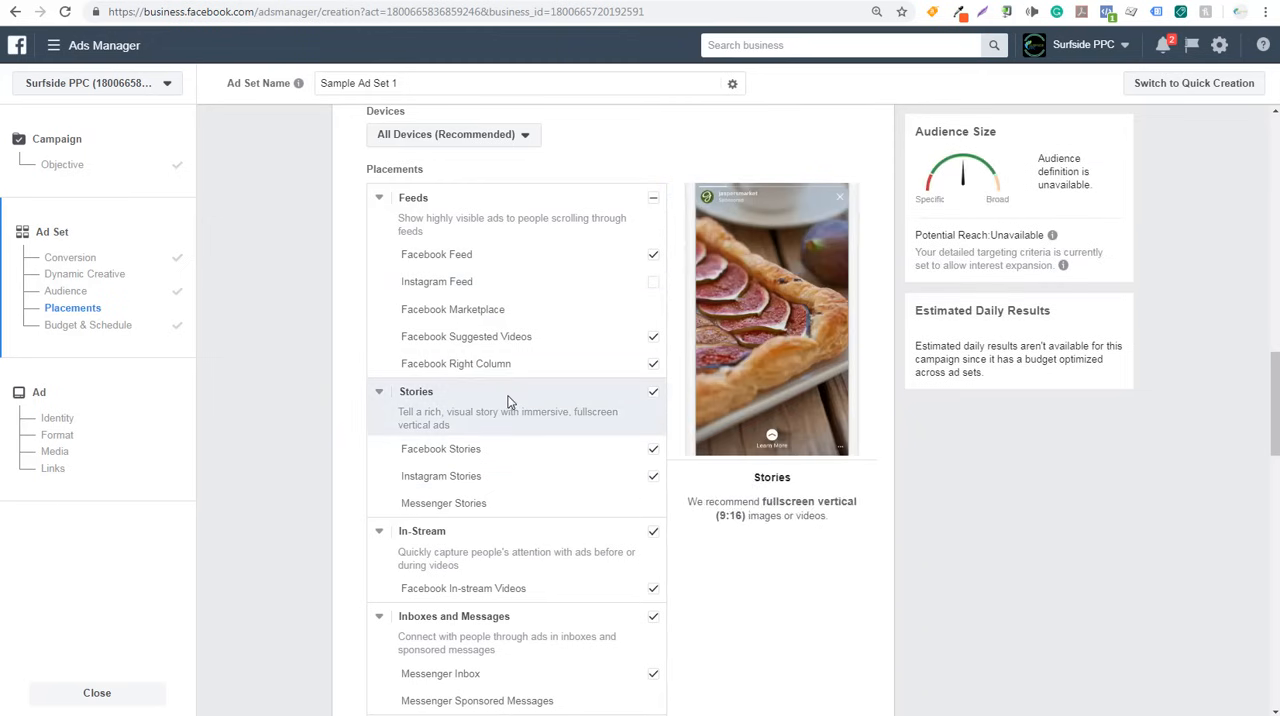
pyautogui.click(655, 285)
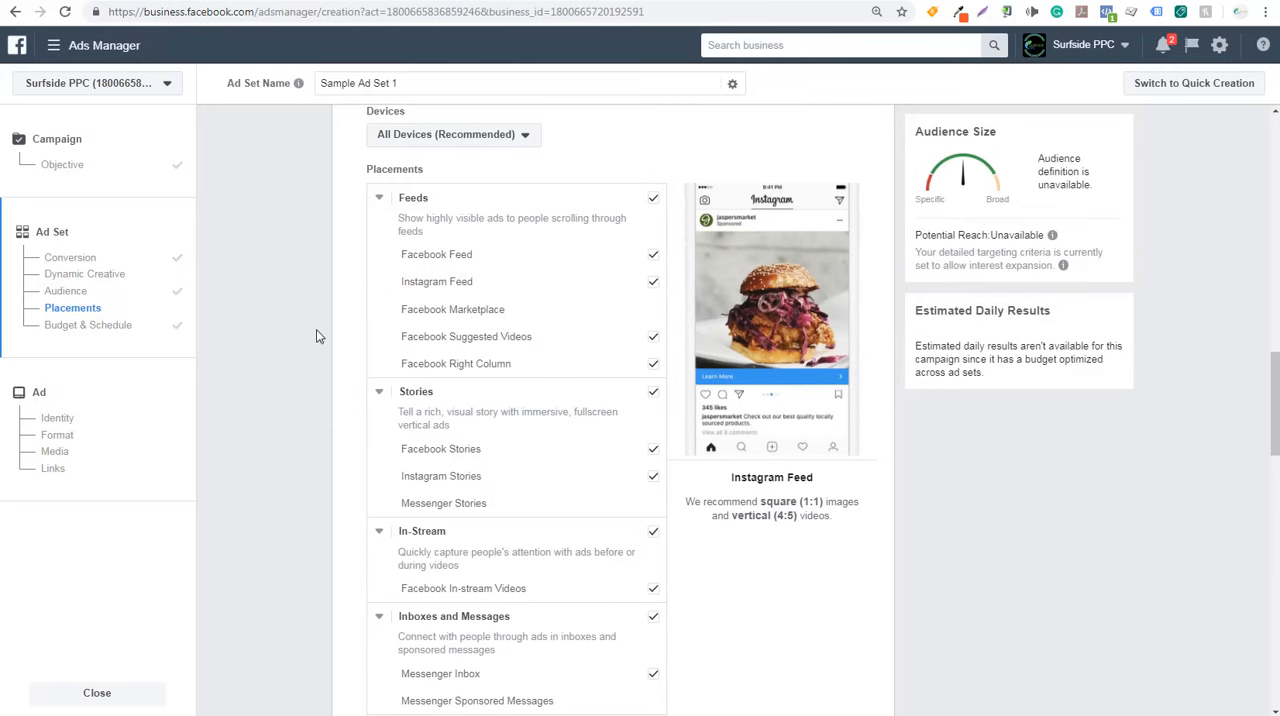
# - Examine the remaining manual placement groups and return the ad set to Automatic Placements
pyautogui.scroll(-2, 316, 329)
pyautogui.scroll(-3, 314, 355)
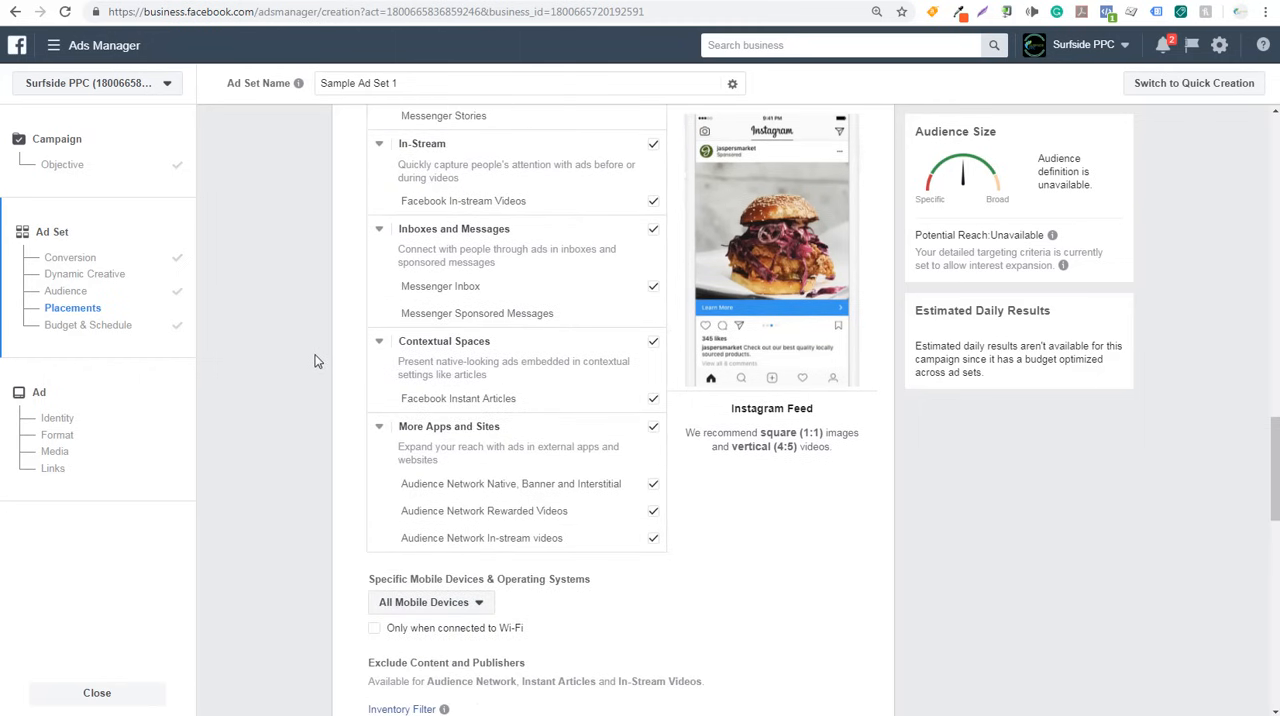
pyautogui.scroll(-1, 313, 363)
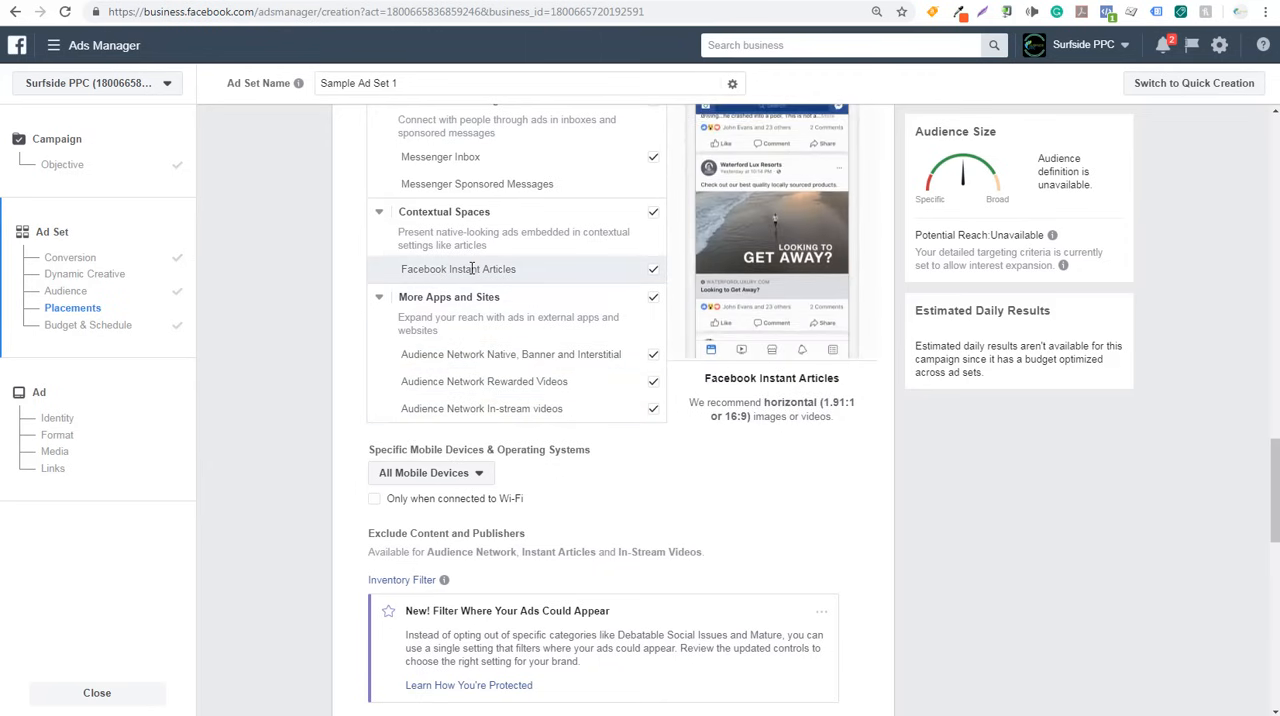
pyautogui.scroll(-5, 283, 283)
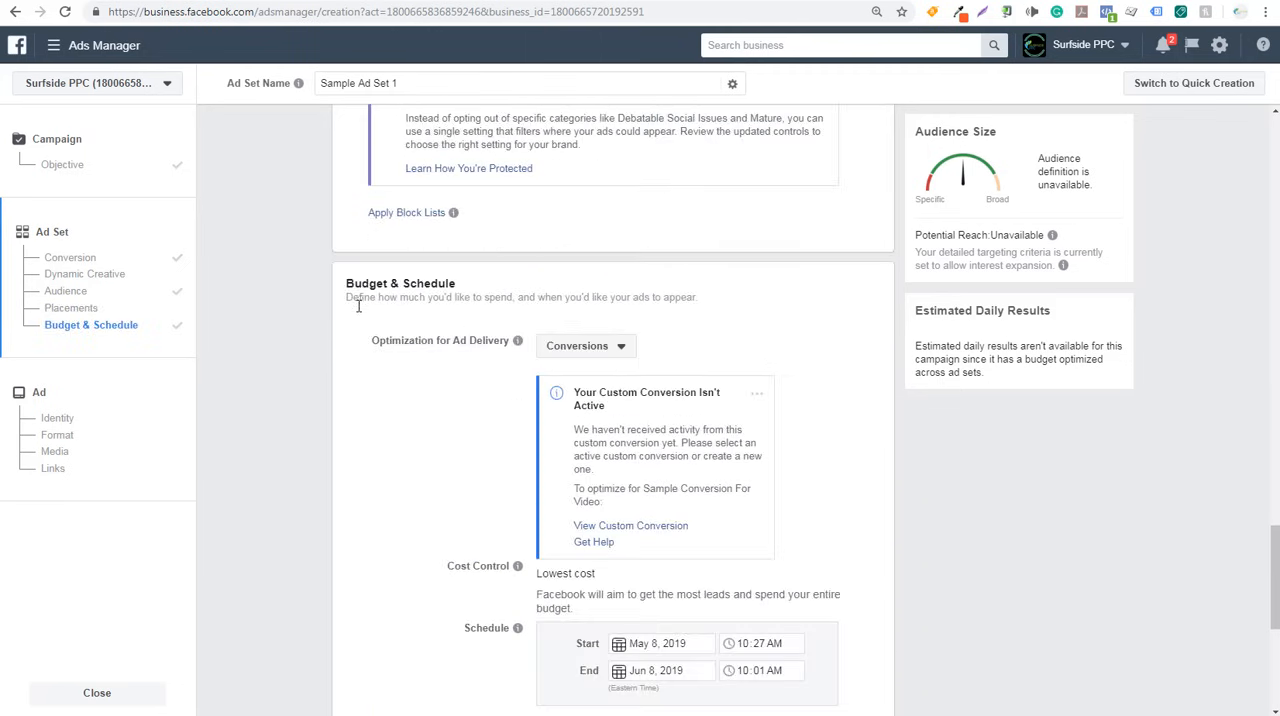
pyautogui.scroll(5, 358, 307)
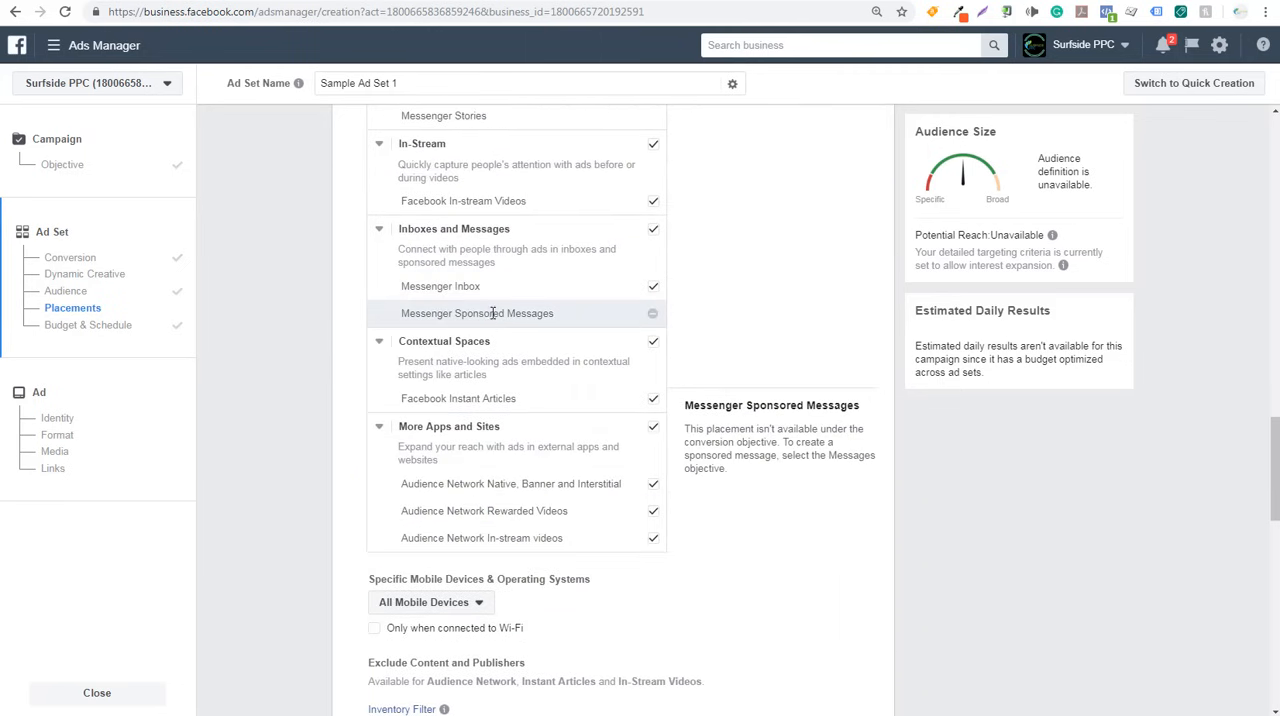
pyautogui.scroll(3, 296, 275)
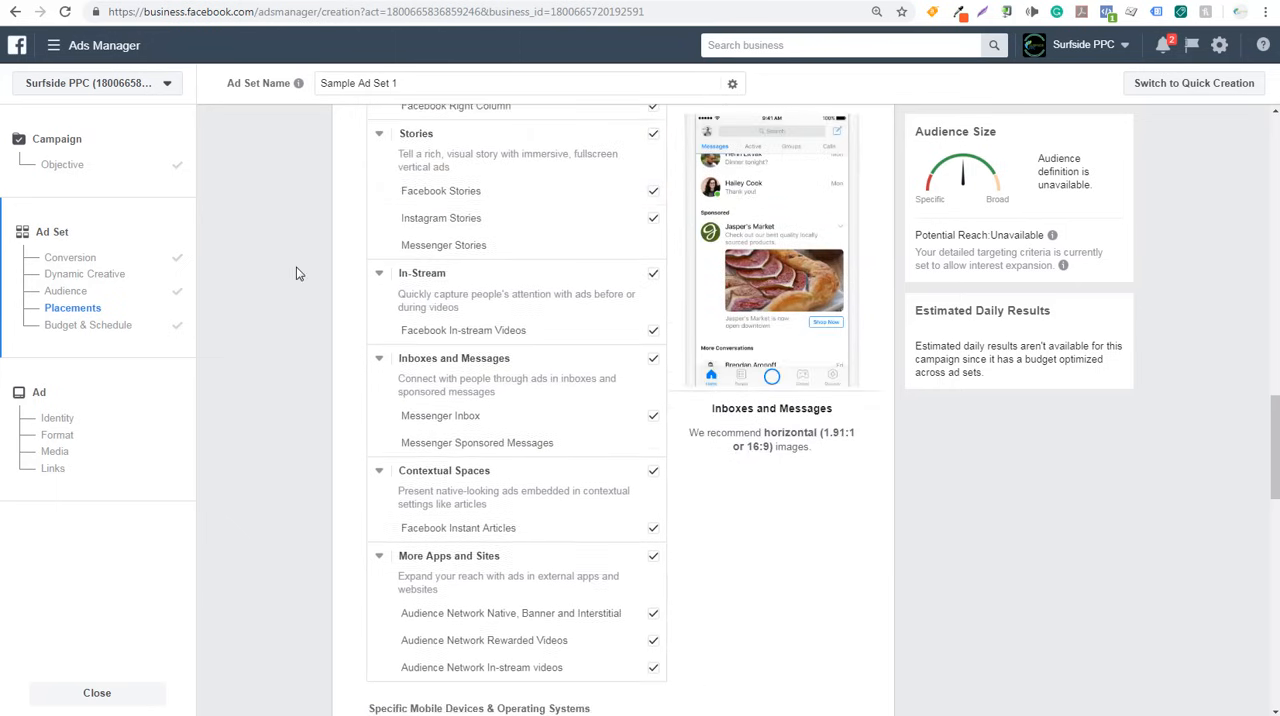
pyautogui.scroll(4, 296, 270)
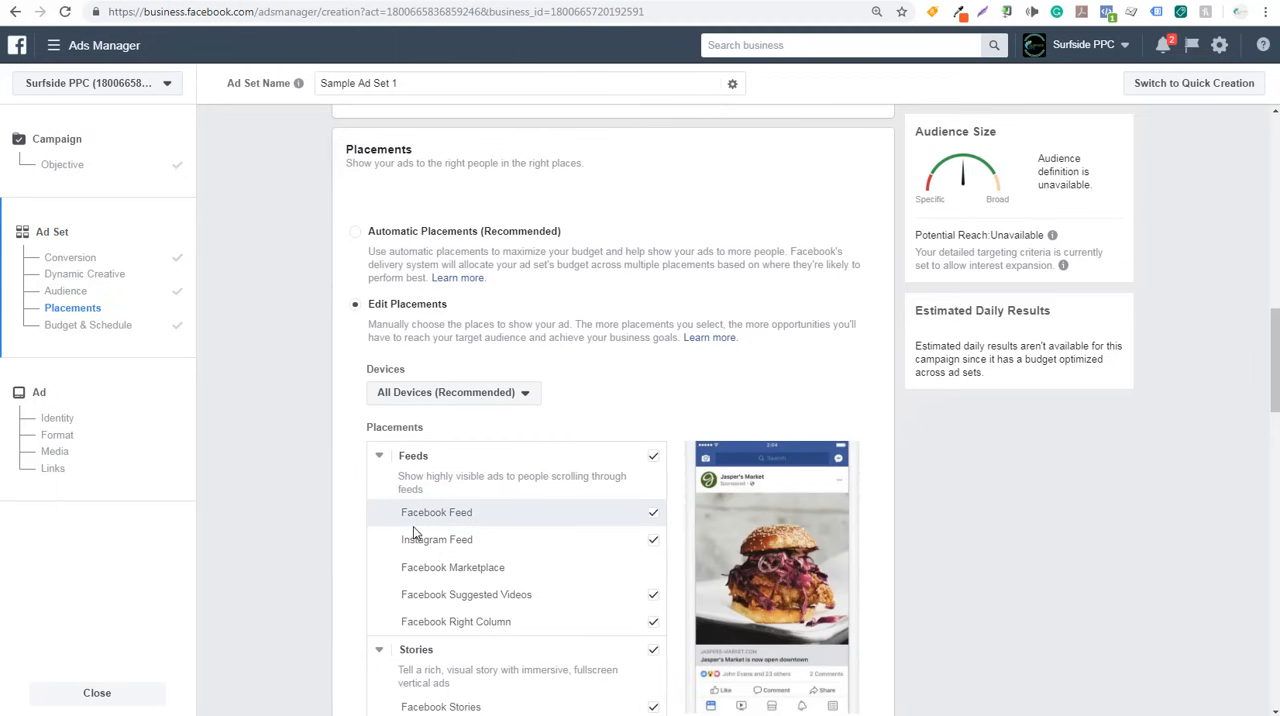
pyautogui.click(356, 234)
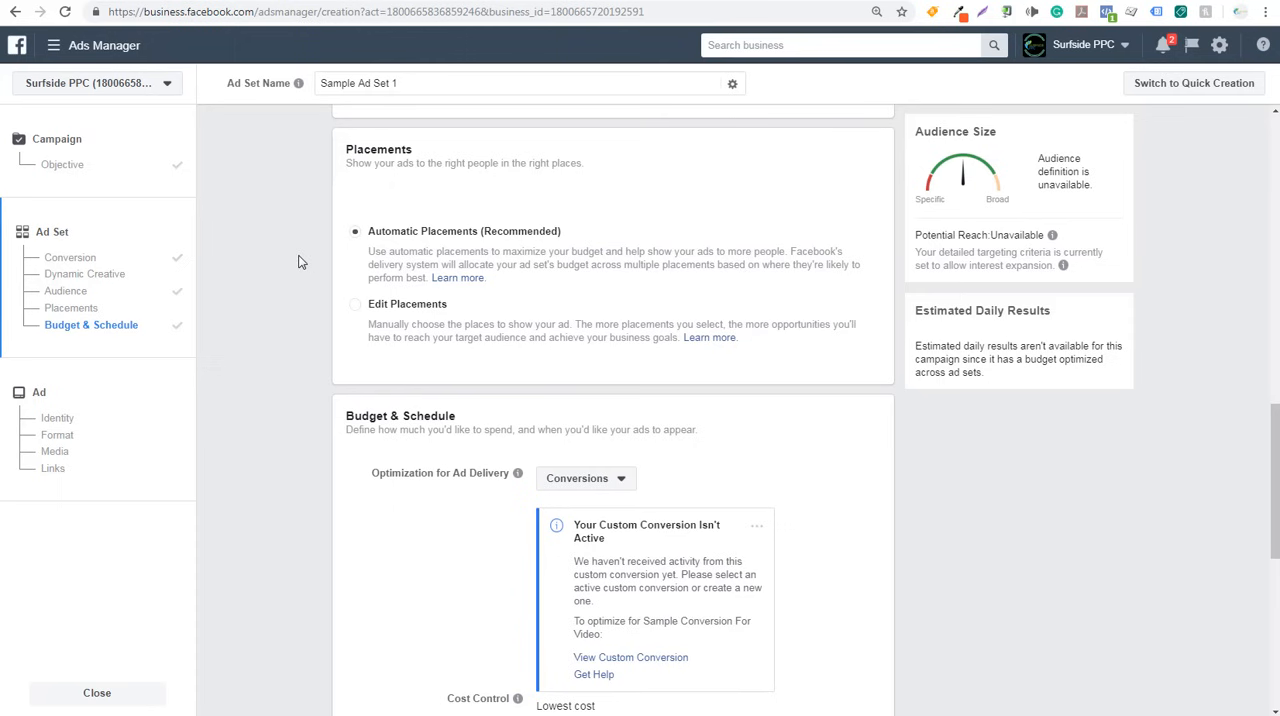
# - Review the Optimization for Ad Delivery choices, including Landing Page Views and Other Options, and keep Conversions selected
pyautogui.scroll(-3, 298, 262)
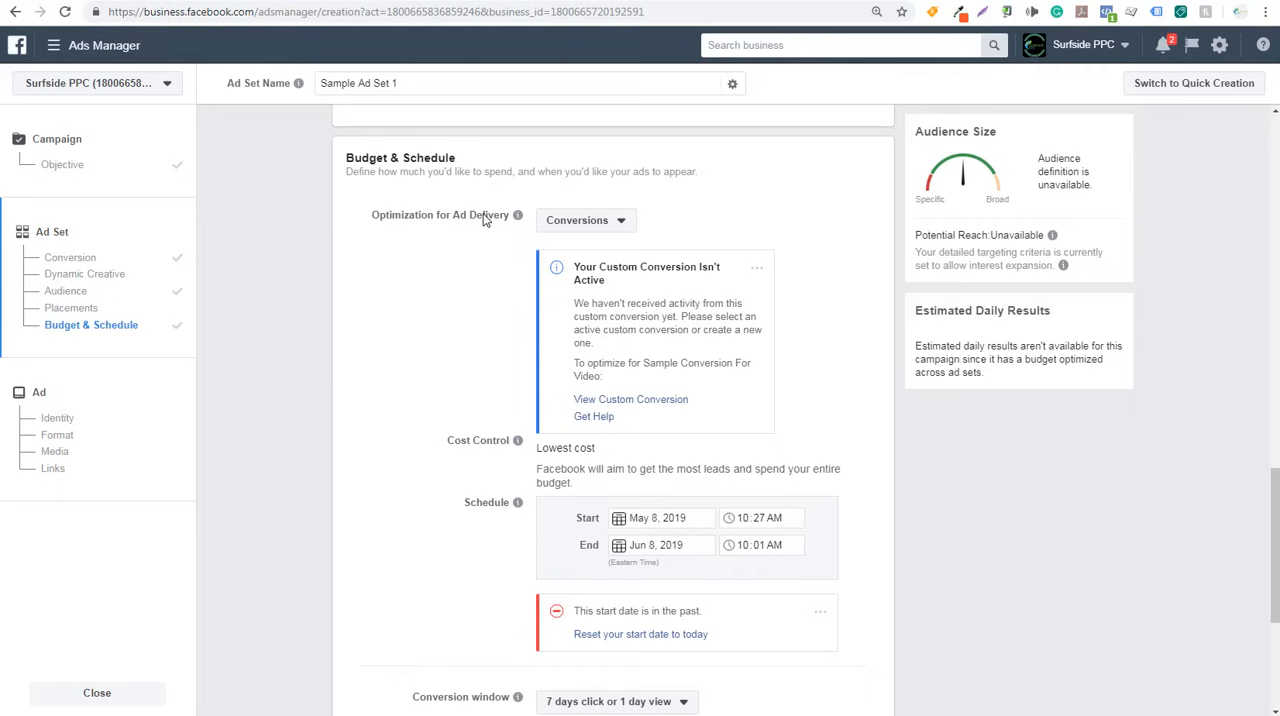
pyautogui.click(586, 220)
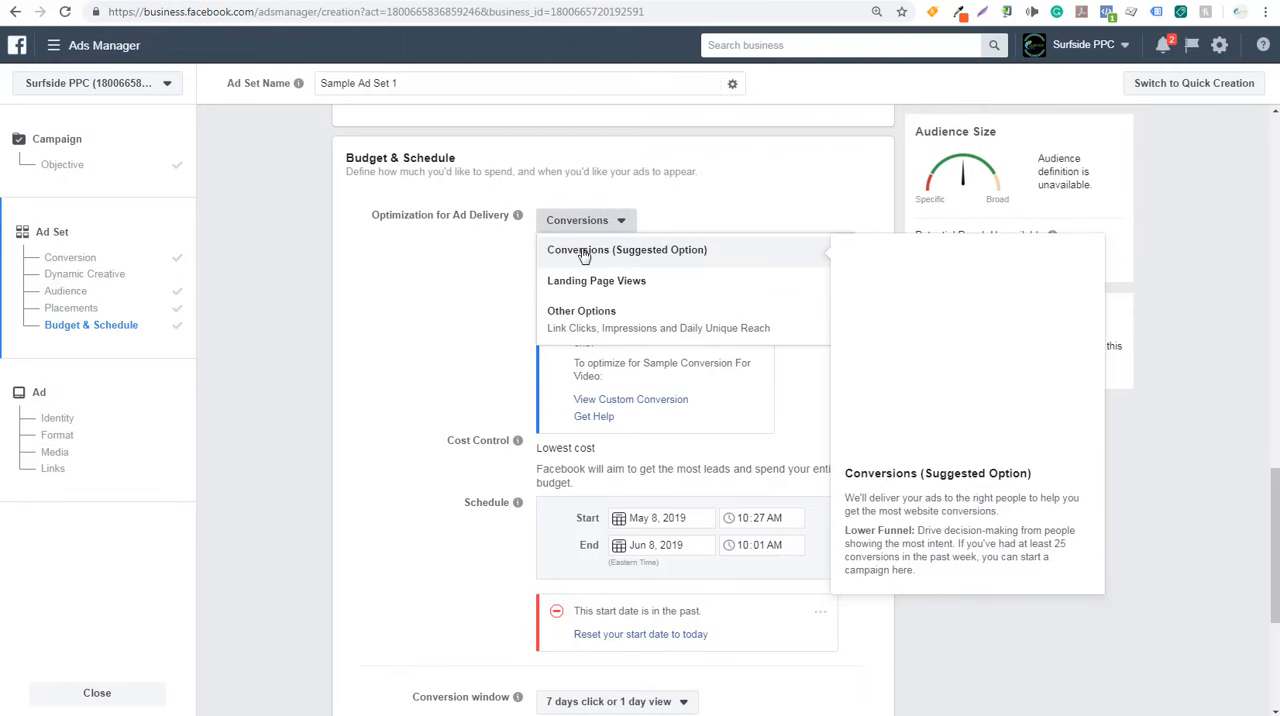
pyautogui.moveTo(609, 330)
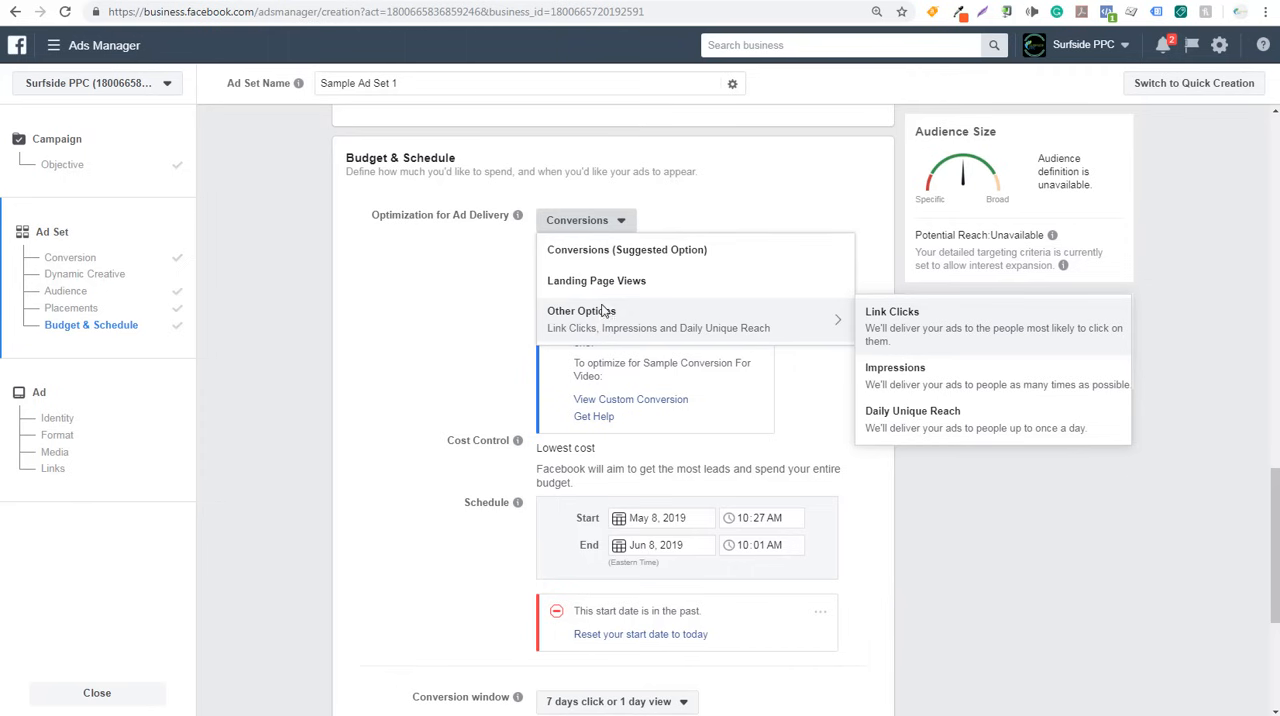
pyautogui.click(641, 252)
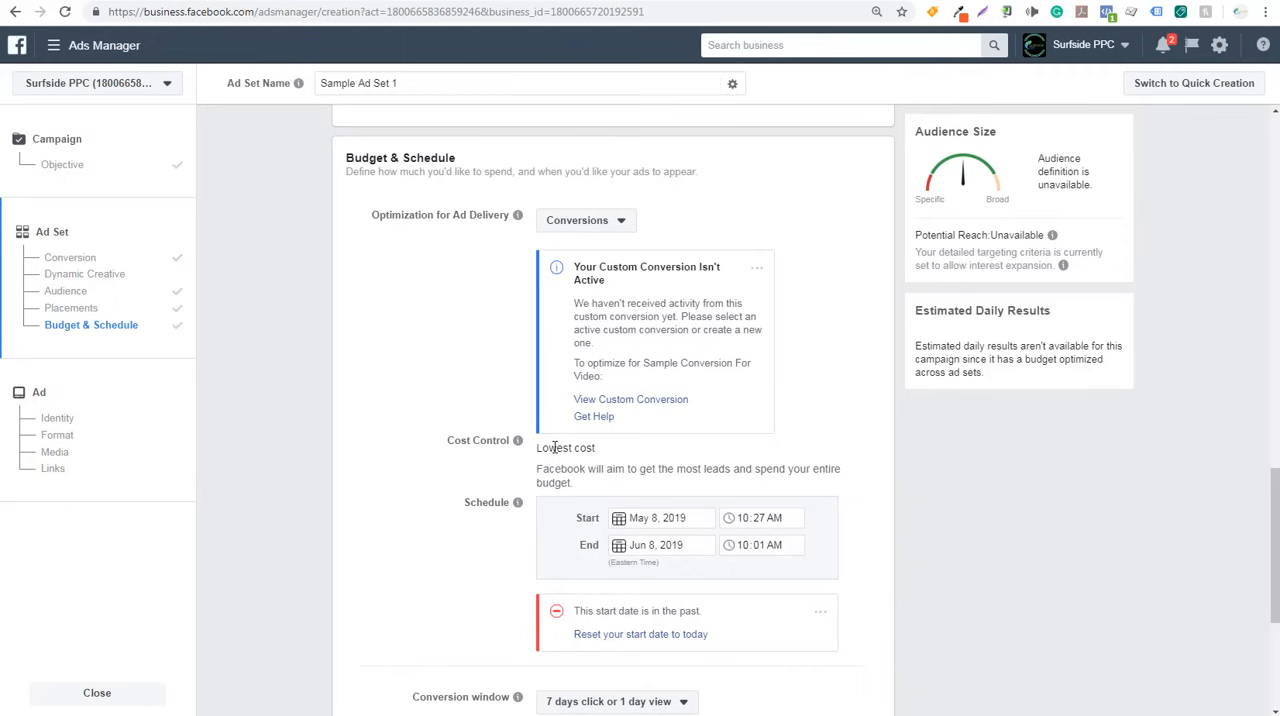
pyautogui.click(587, 230)
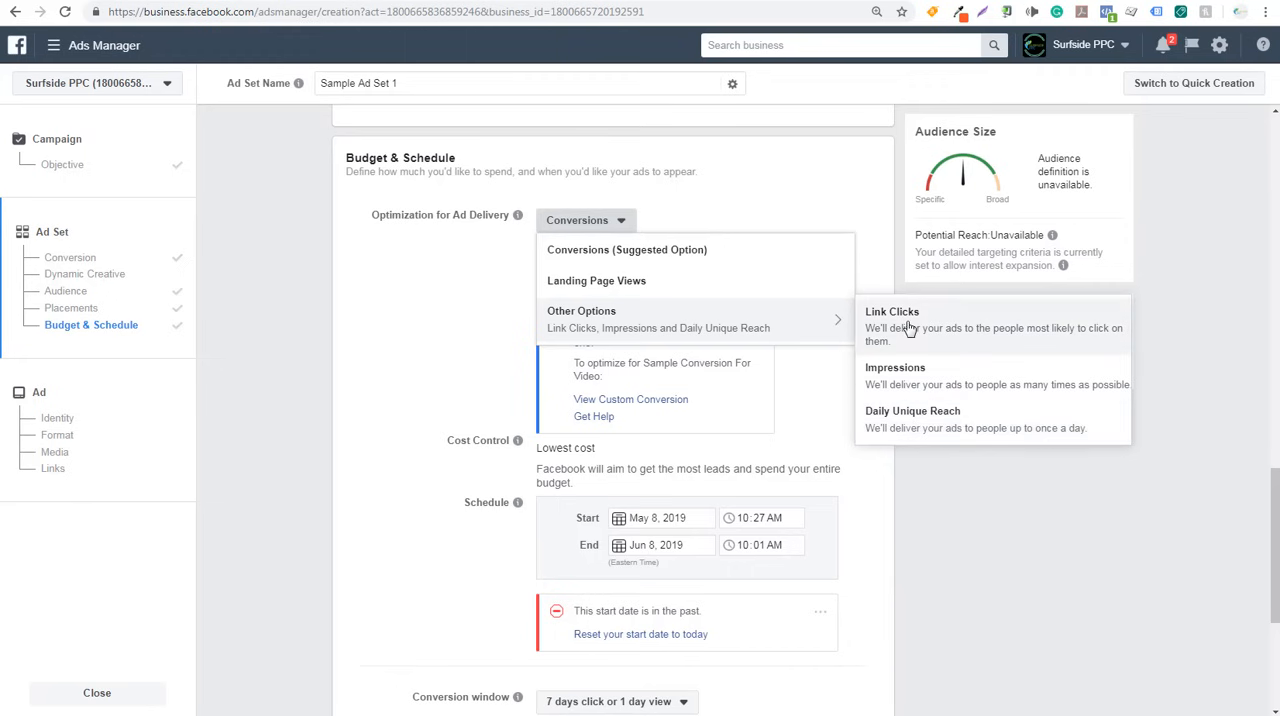
pyautogui.moveTo(743, 291)
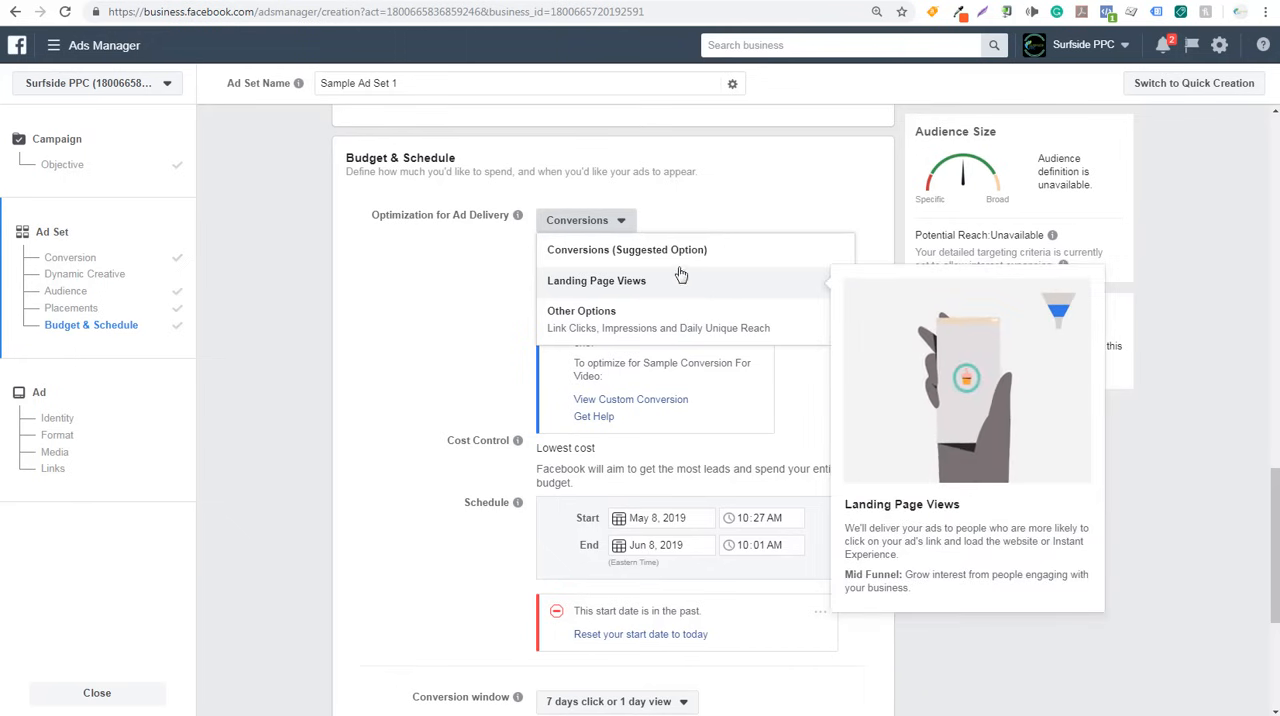
pyautogui.click(614, 262)
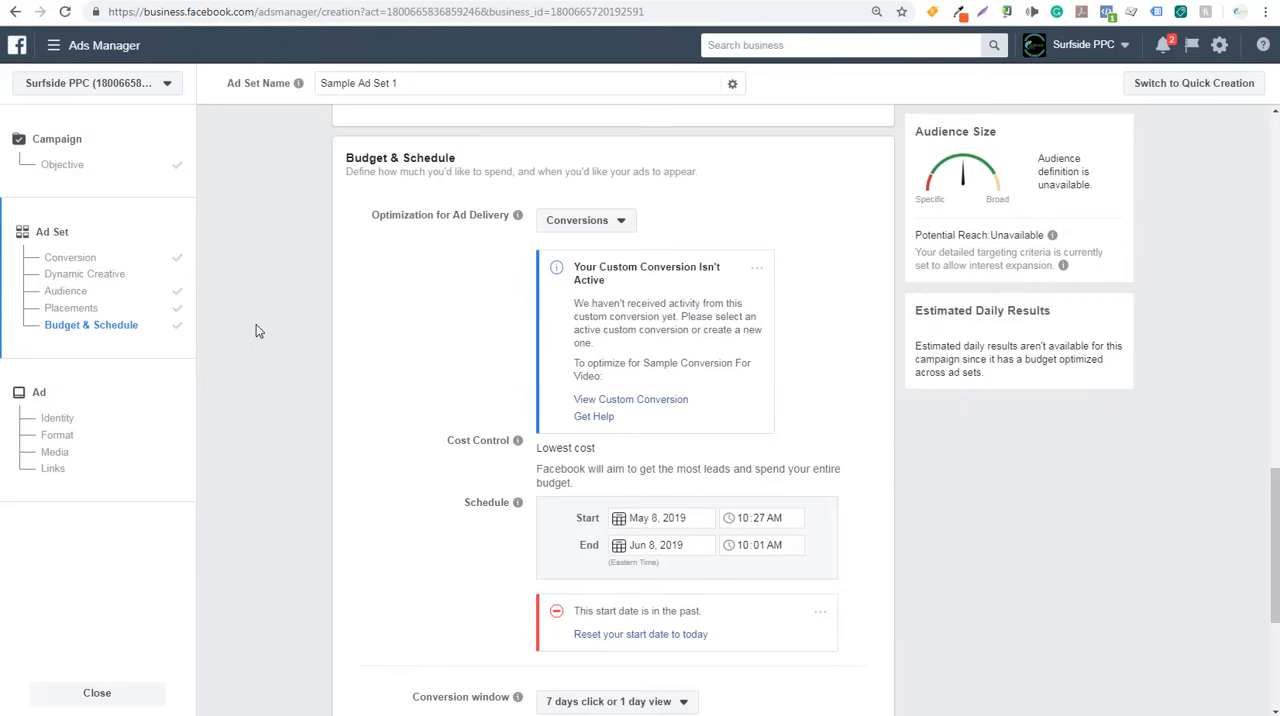
# - Reset the ad set's start date to today and keep the conversion window at 7 days click or 1 day view
pyautogui.scroll(-1, 222, 357)
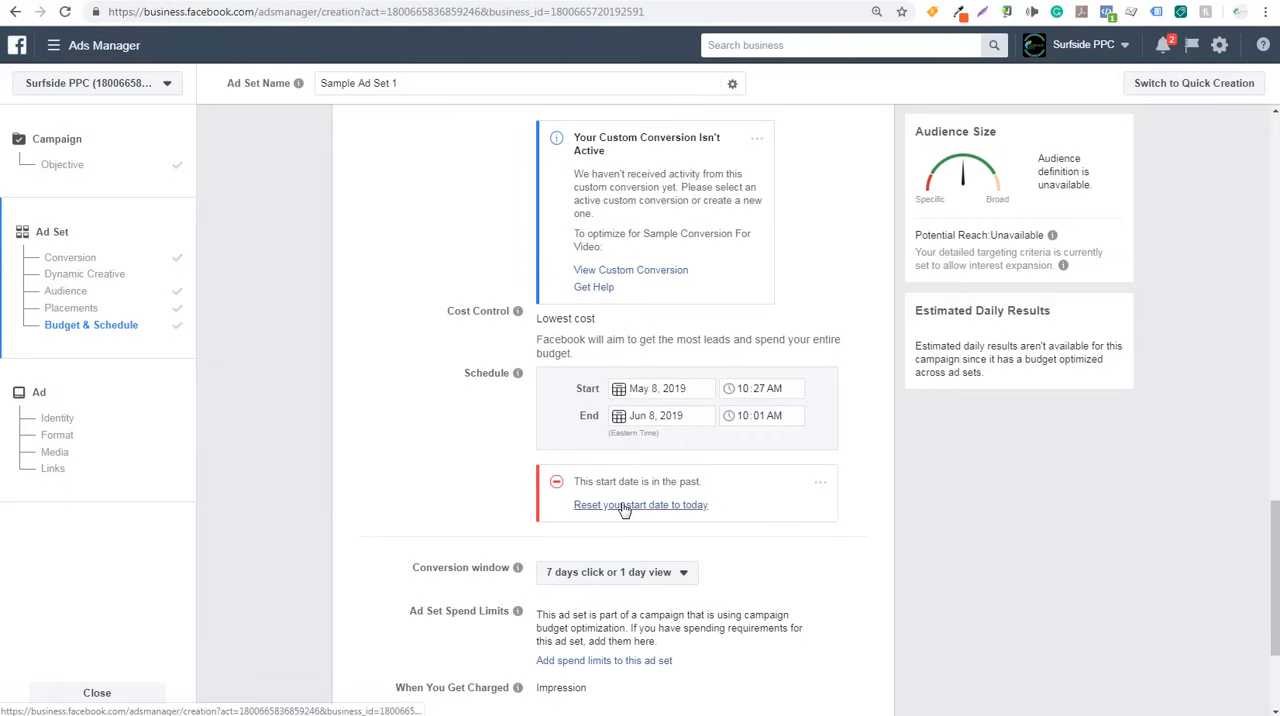
pyautogui.click(620, 507)
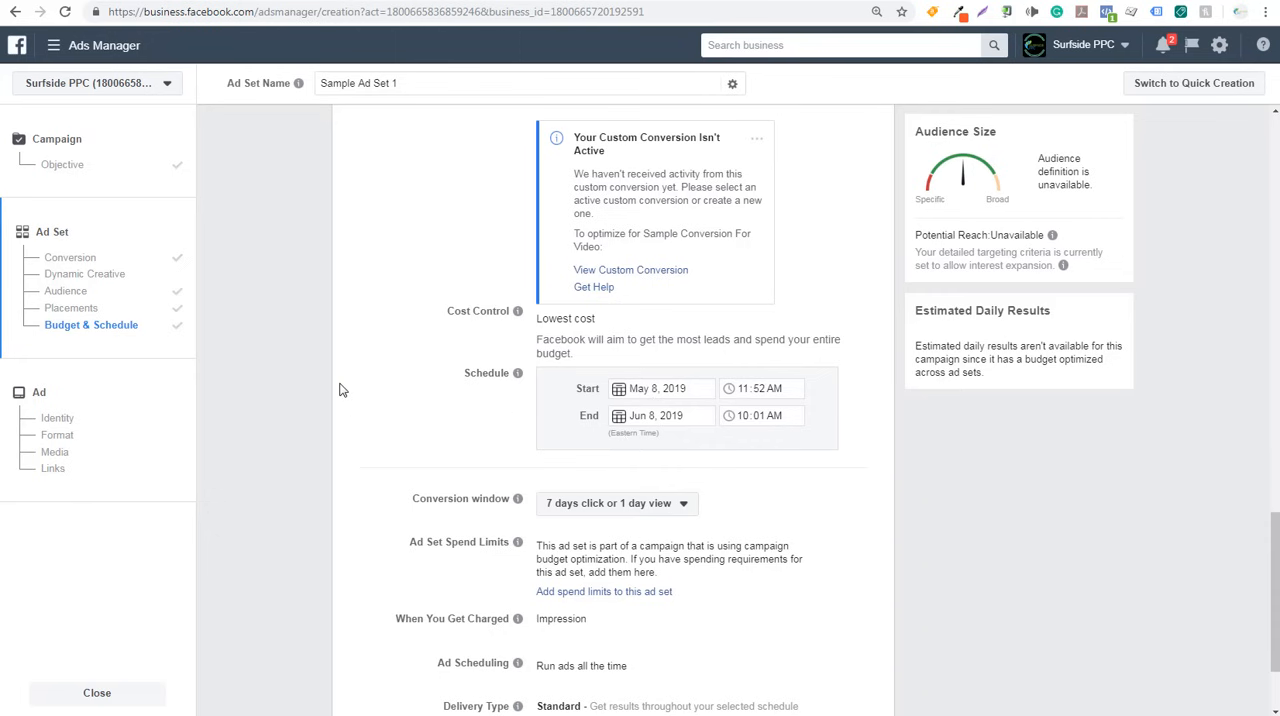
pyautogui.scroll(-2, 340, 390)
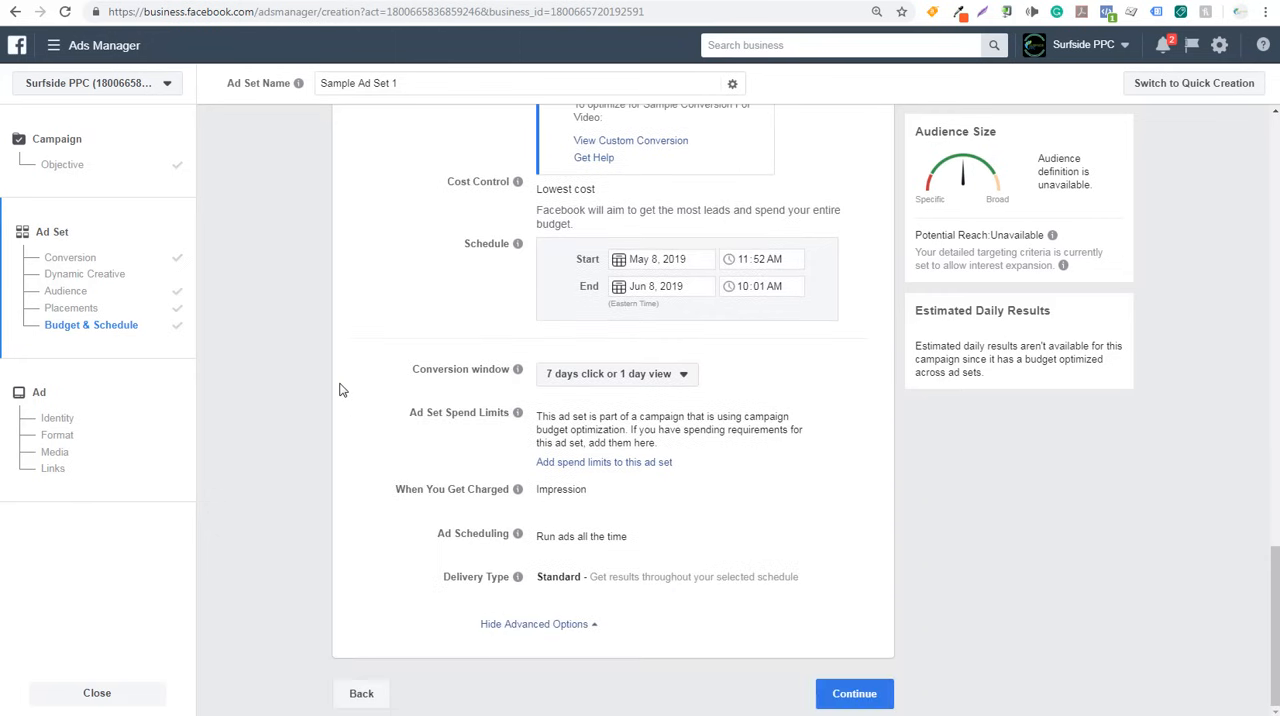
pyautogui.click(607, 377)
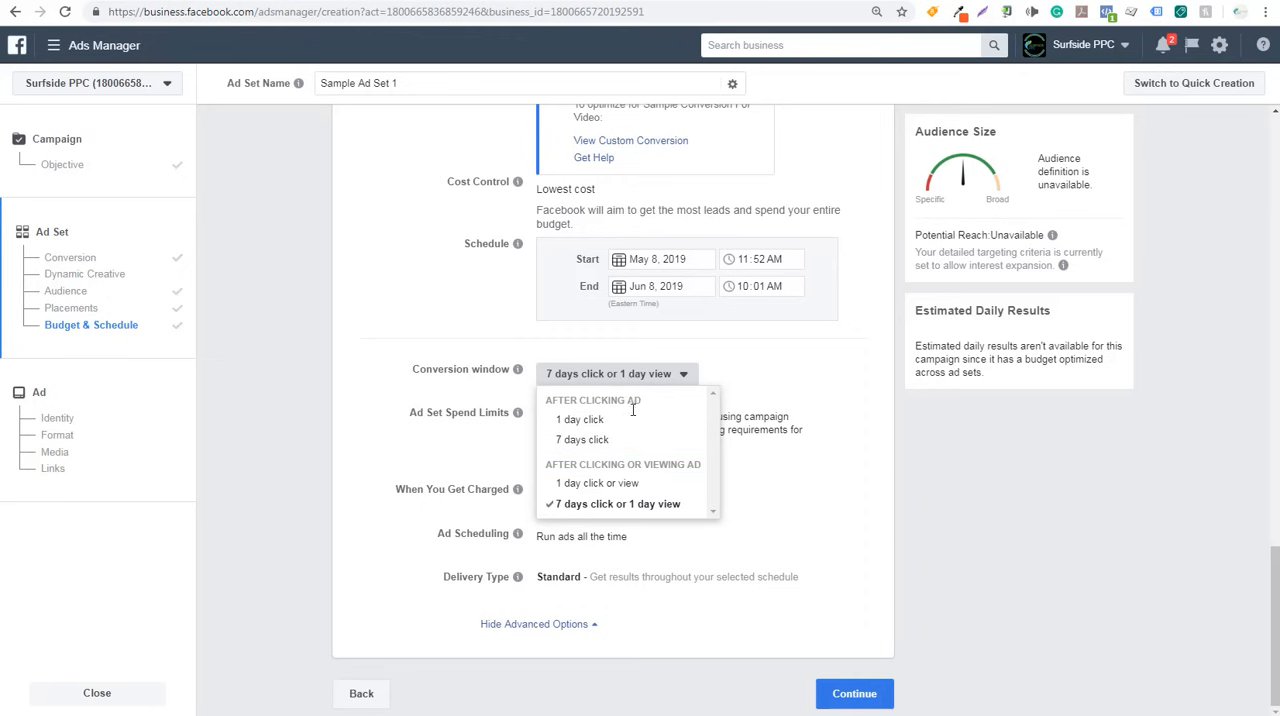
pyautogui.click(645, 508)
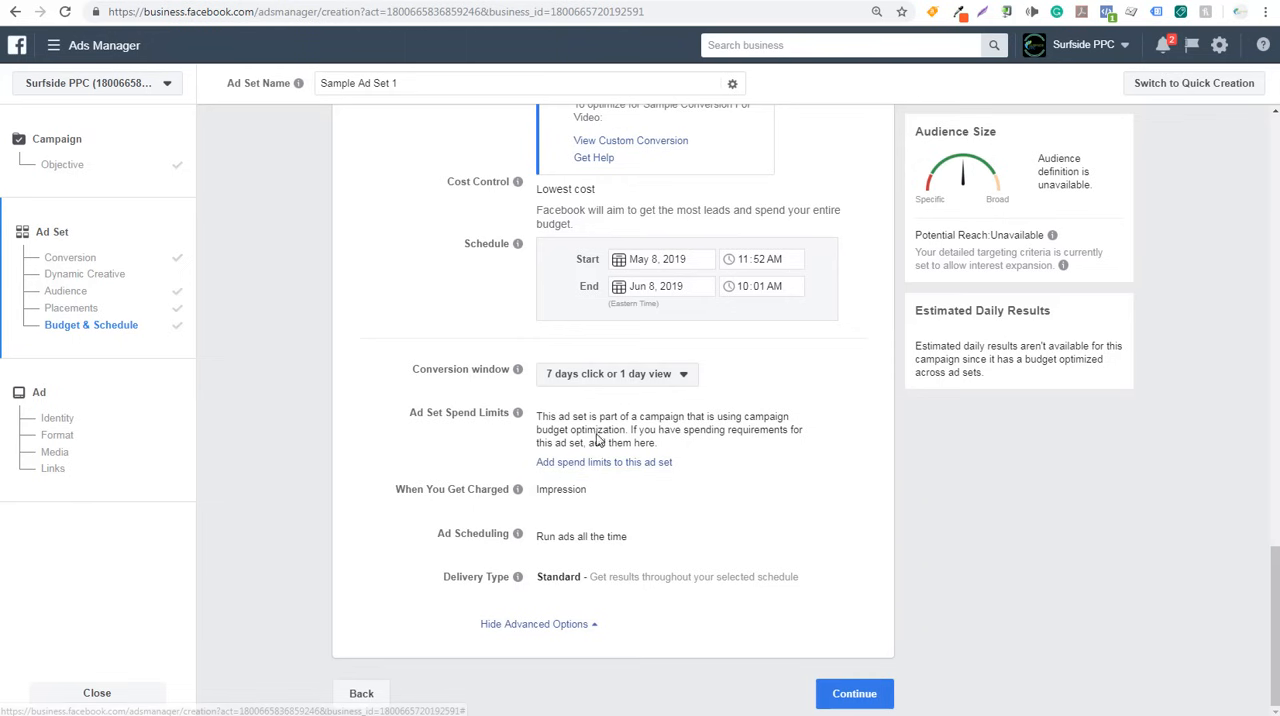
# - Read the Ad Set Spend Limits note and continue to the ad creation stage
pyautogui.moveTo(590, 416); pyautogui.dragTo(620, 418)
pyautogui.click(648, 418)
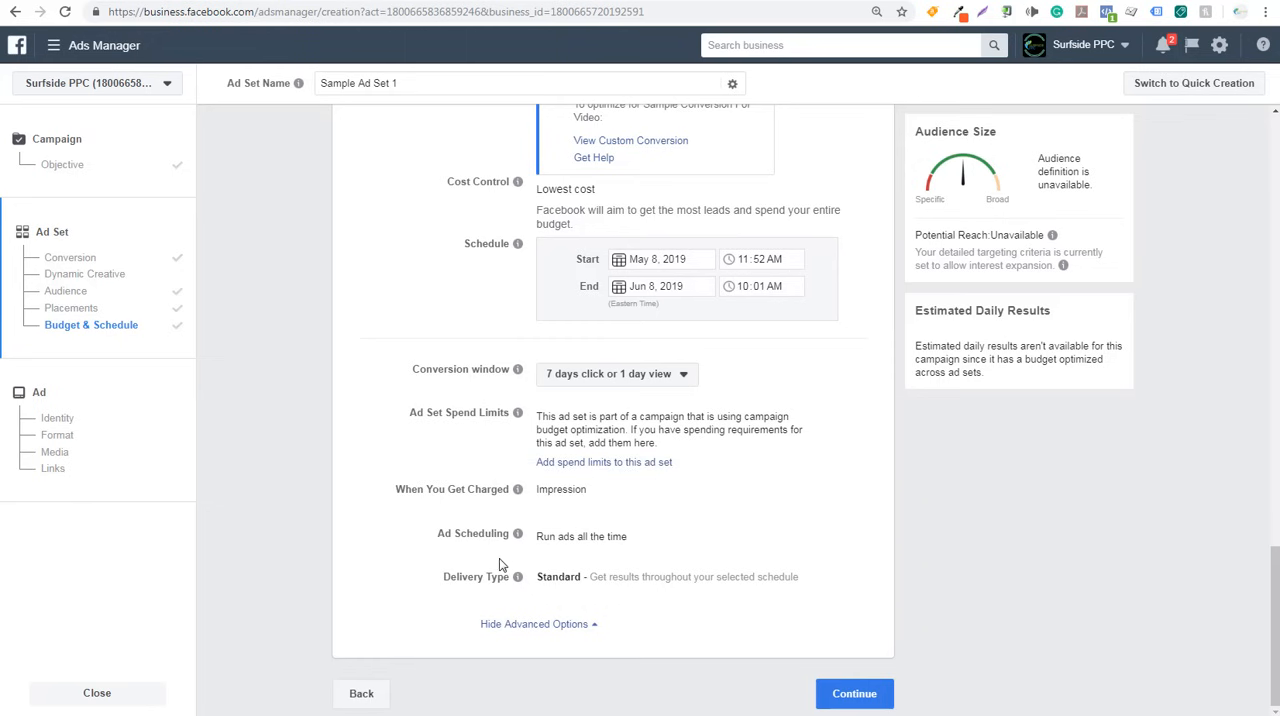
pyautogui.click(854, 693)
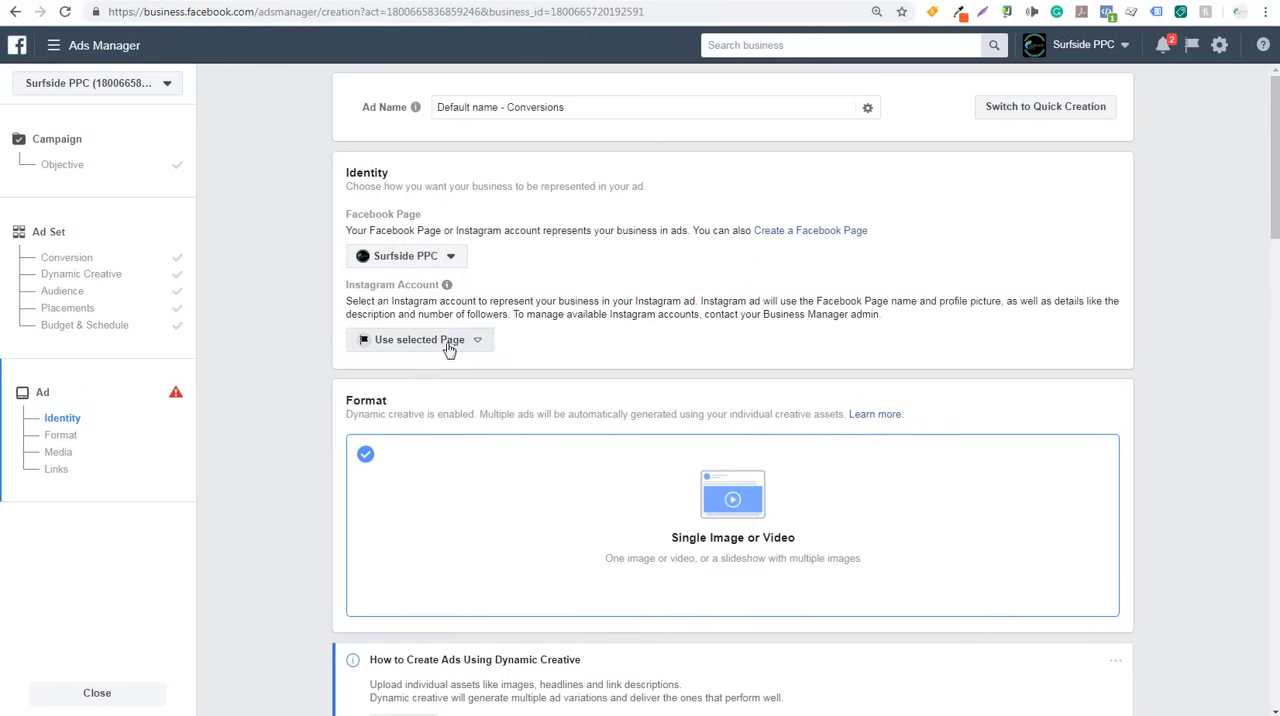
# - Name the ad Sample Facebook Dynamic Ad
pyautogui.moveTo(416, 108)
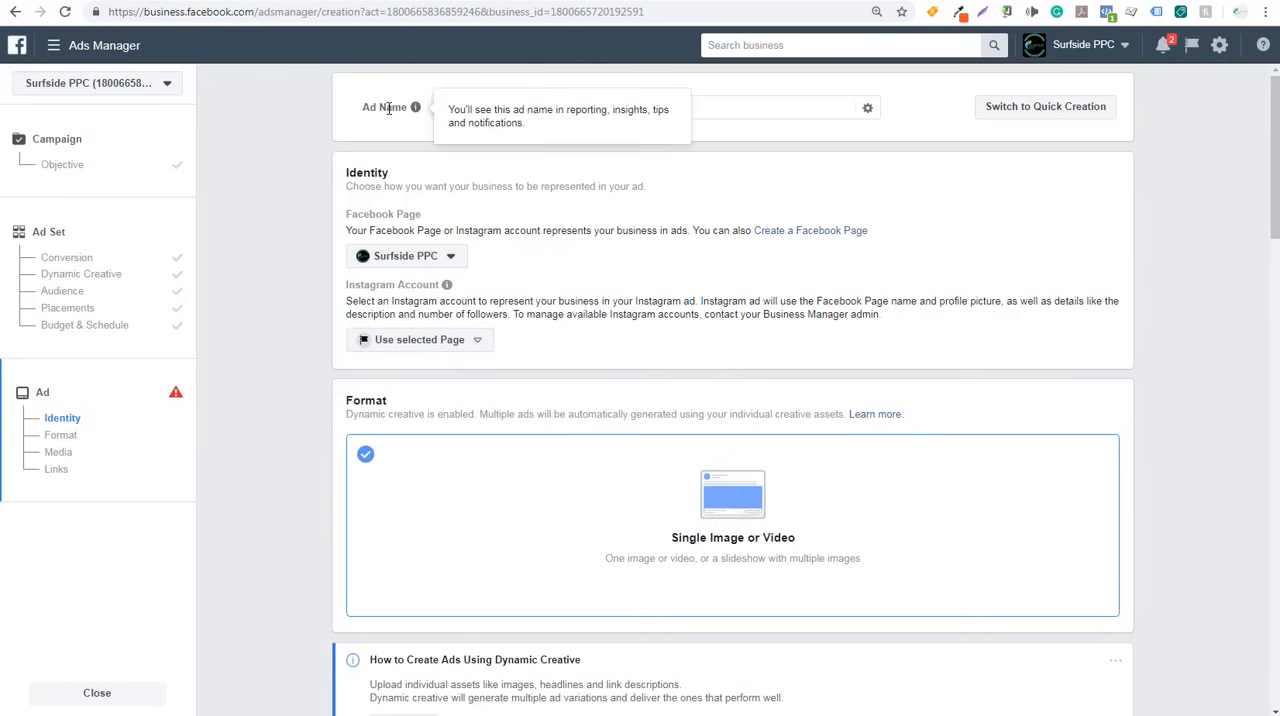
pyautogui.moveTo(586, 111); pyautogui.dragTo(428, 119)
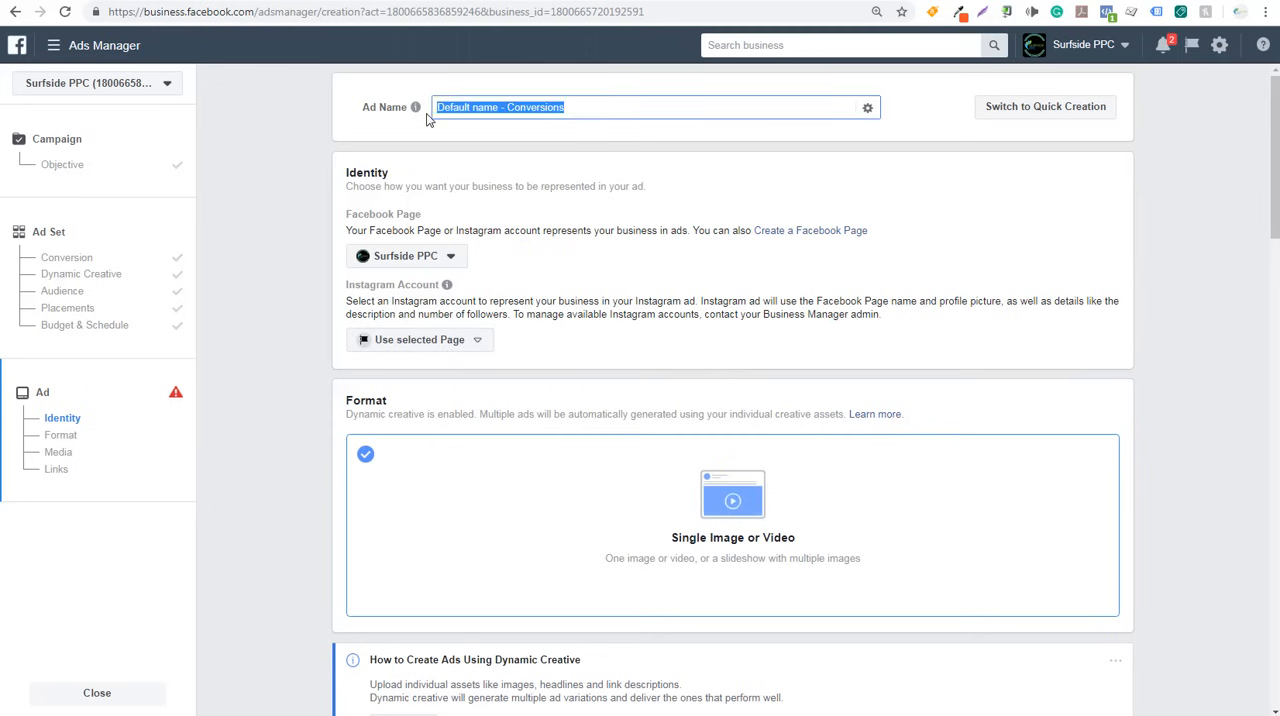
pyautogui.write('Sample F')
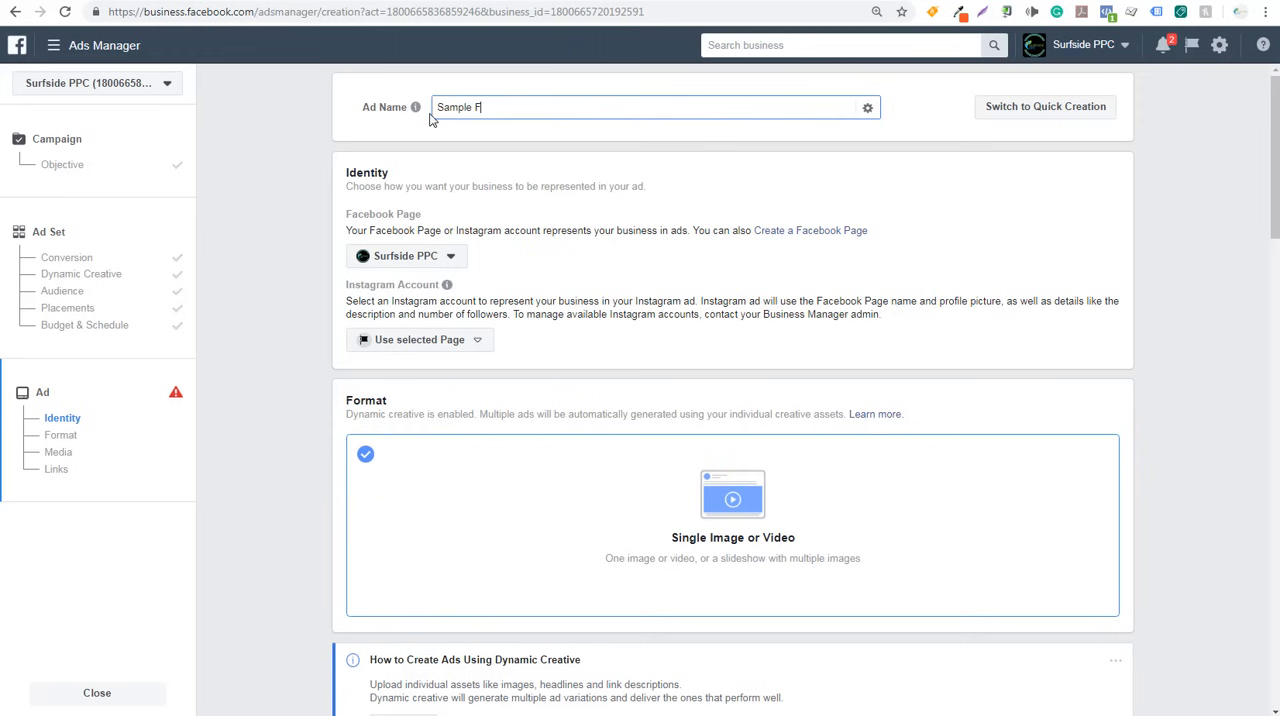
pyautogui.write('acebook Dynamic')
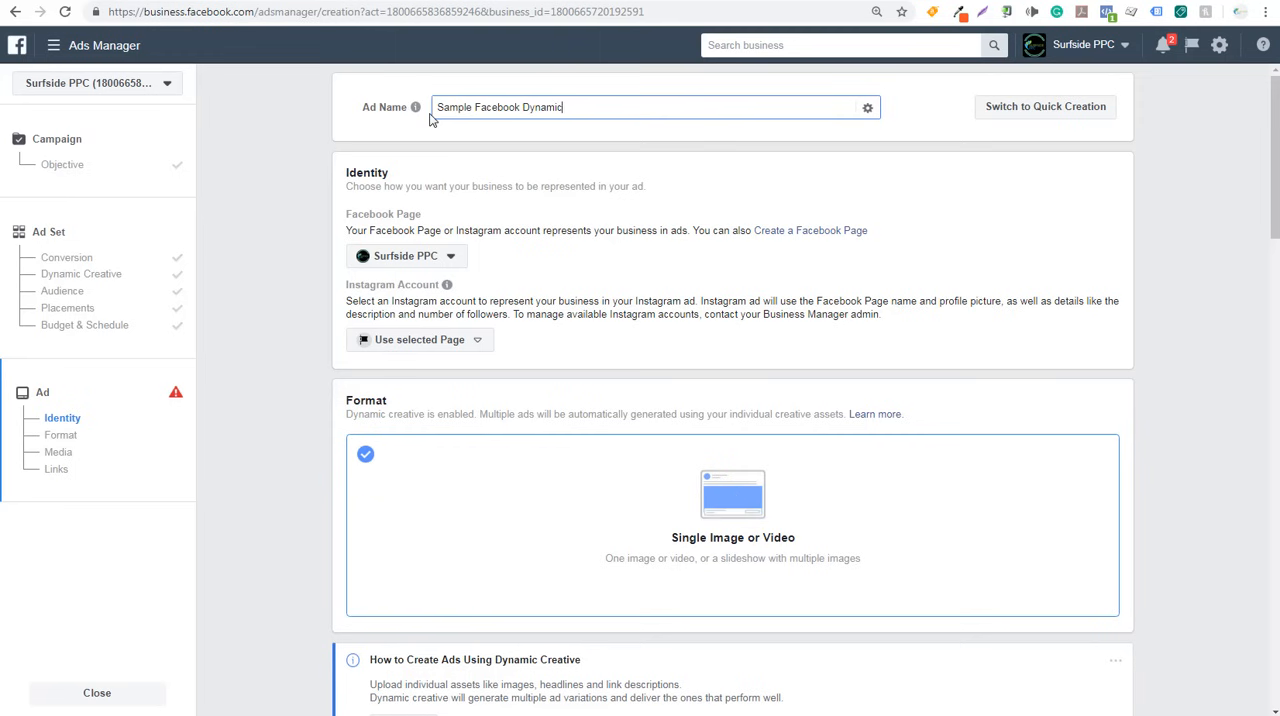
# - Review the ad's Identity, Format and Media sections, including the dynamic creative guidance and image recommendations
pyautogui.scroll(-3, 280, 198)
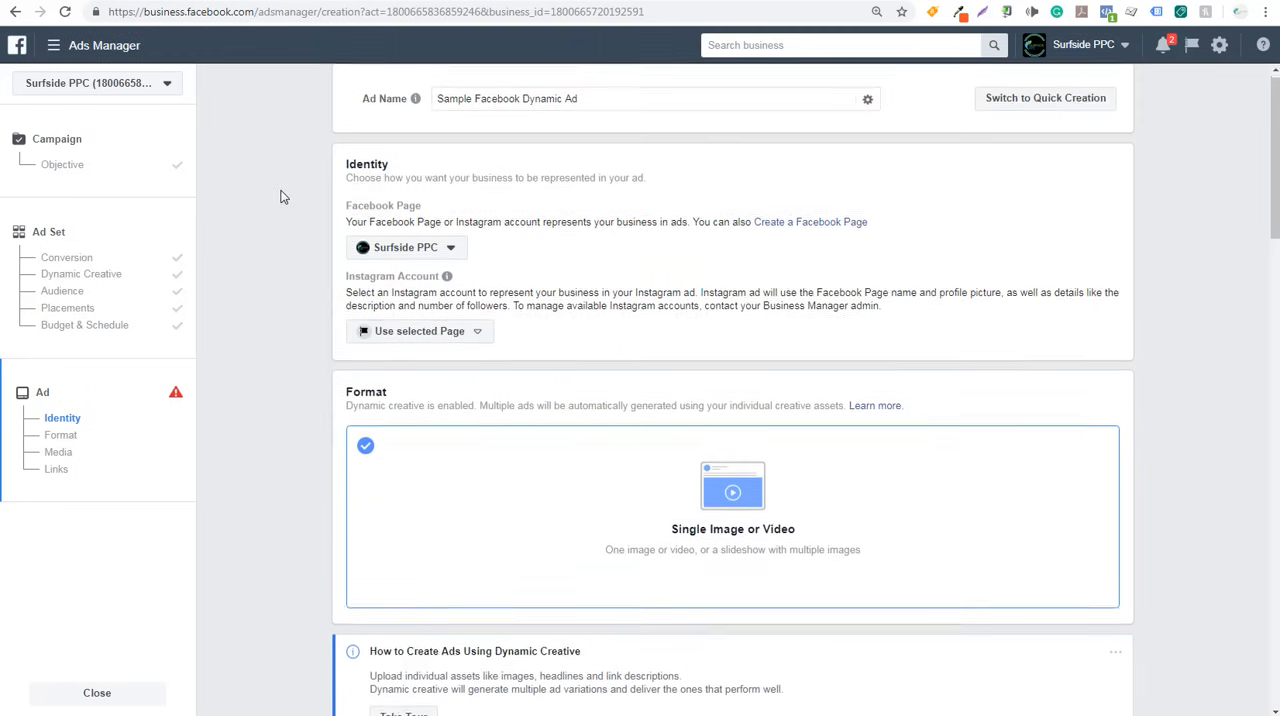
pyautogui.moveTo(378, 168); pyautogui.dragTo(720, 167)
pyautogui.click(485, 168)
pyautogui.click(748, 167)
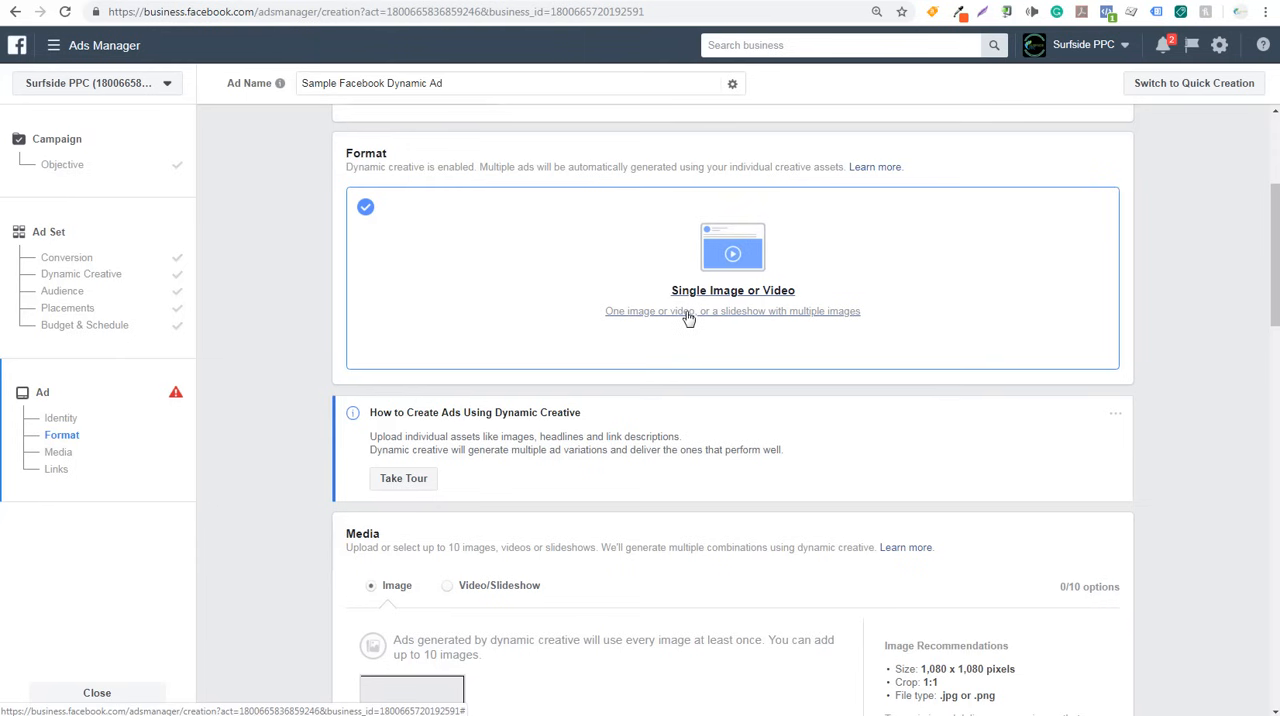
pyautogui.scroll(-3, 329, 346)
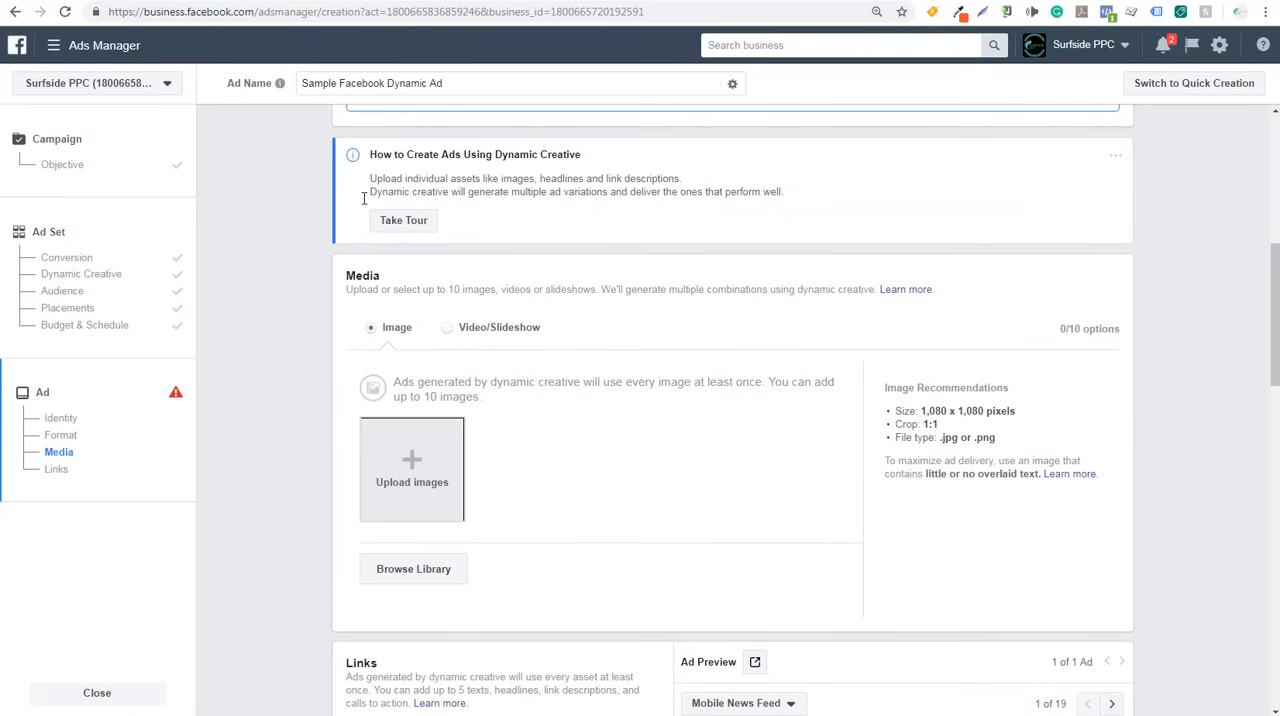
pyautogui.scroll(-2, 320, 310)
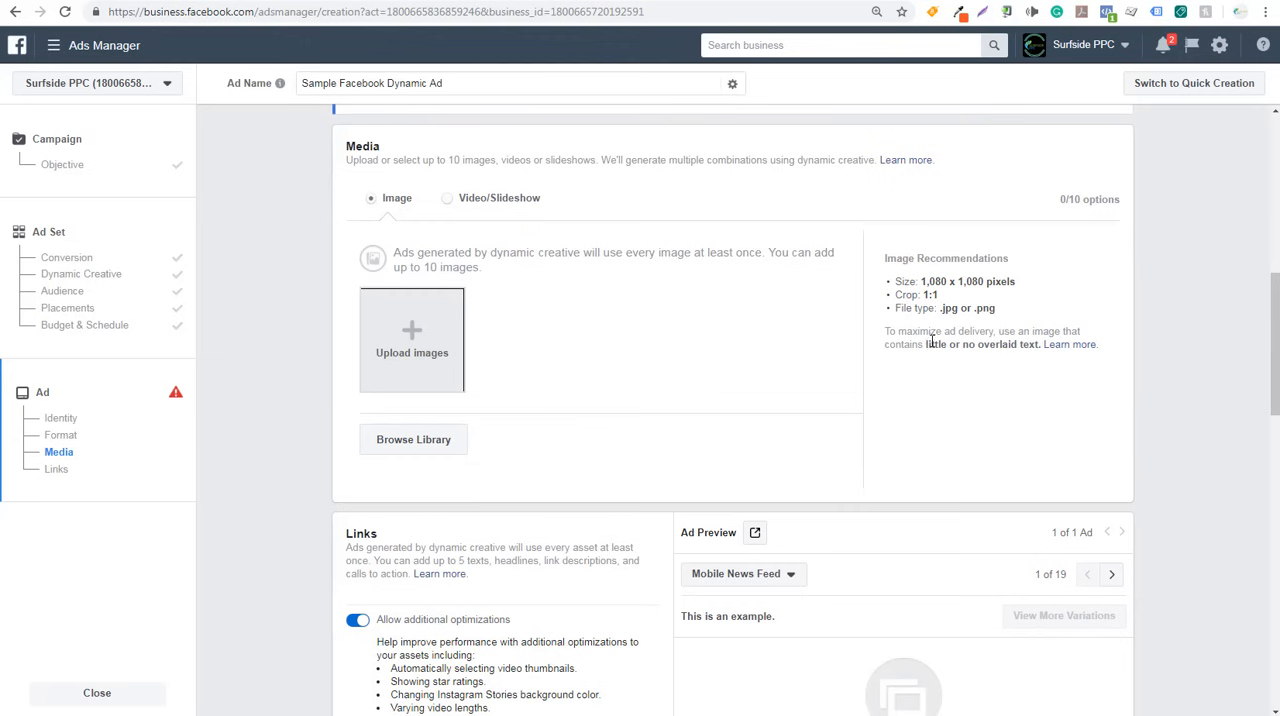
# - Read the image recommendations on overlaid text and size, and visit Pixabay as a source of free stock images
pyautogui.moveTo(931, 343); pyautogui.dragTo(1033, 344)
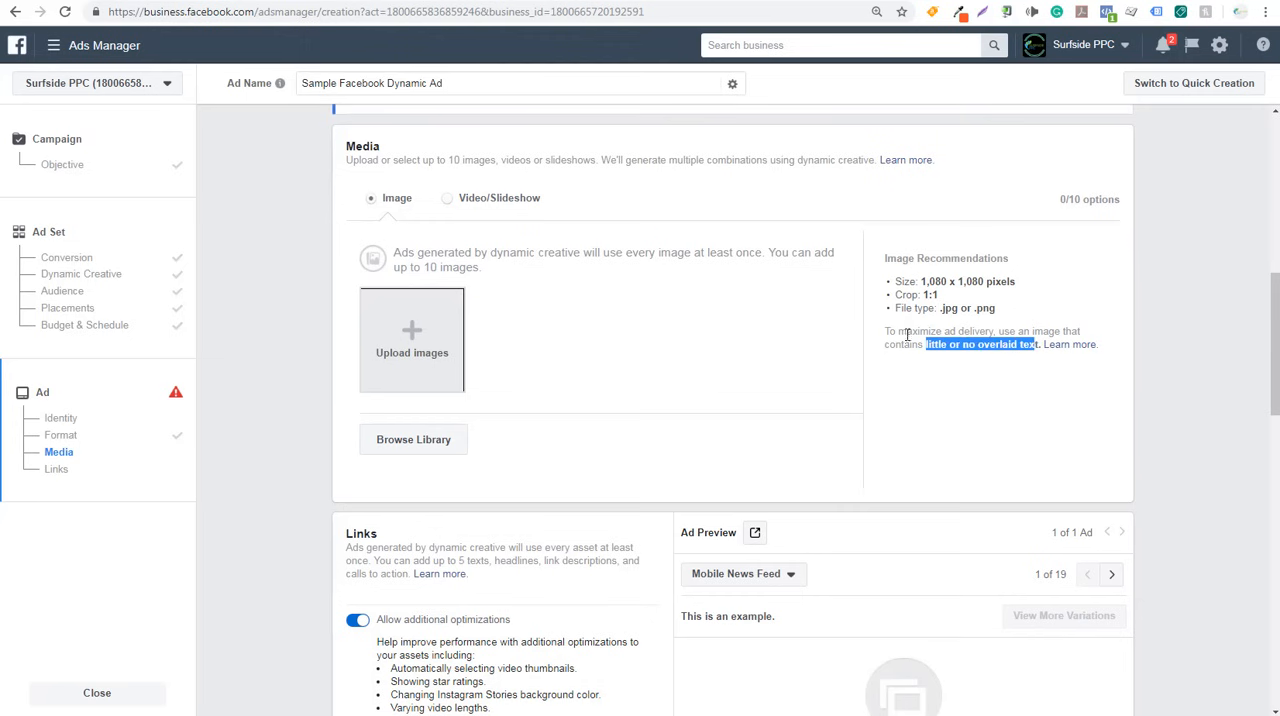
pyautogui.click(976, 349)
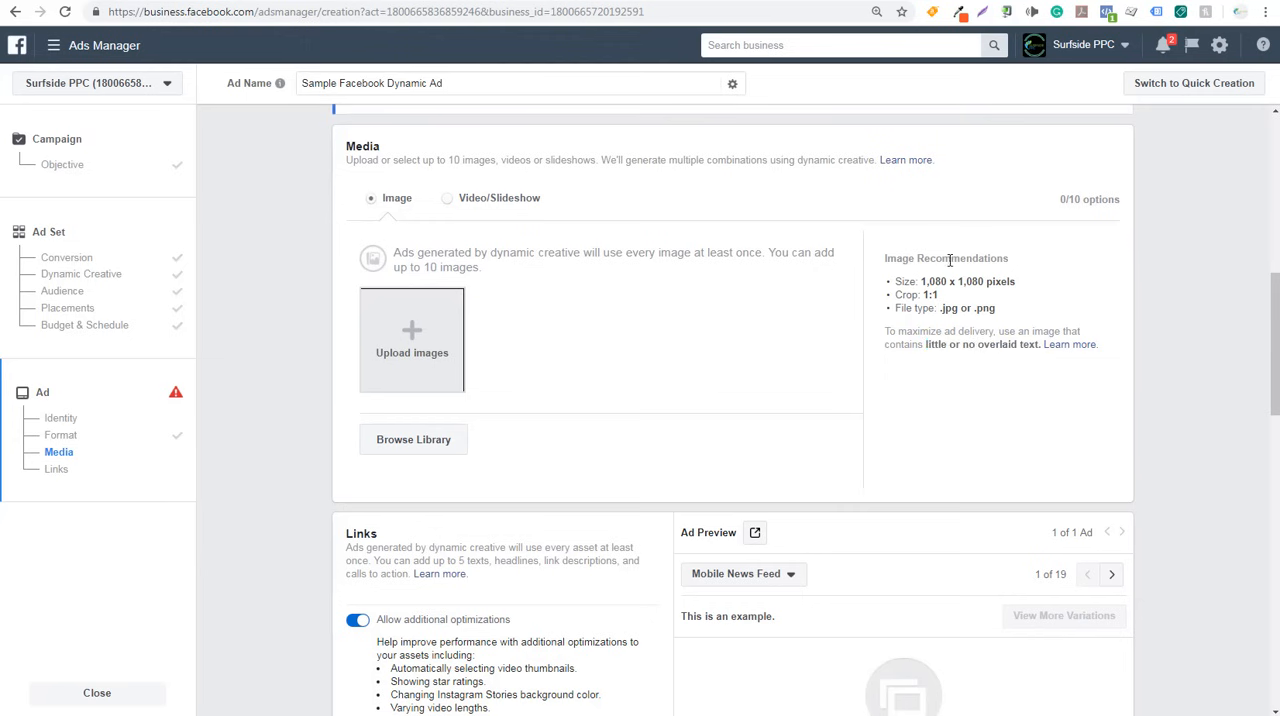
pyautogui.moveTo(930, 283); pyautogui.dragTo(997, 282)
pyautogui.click(998, 282)
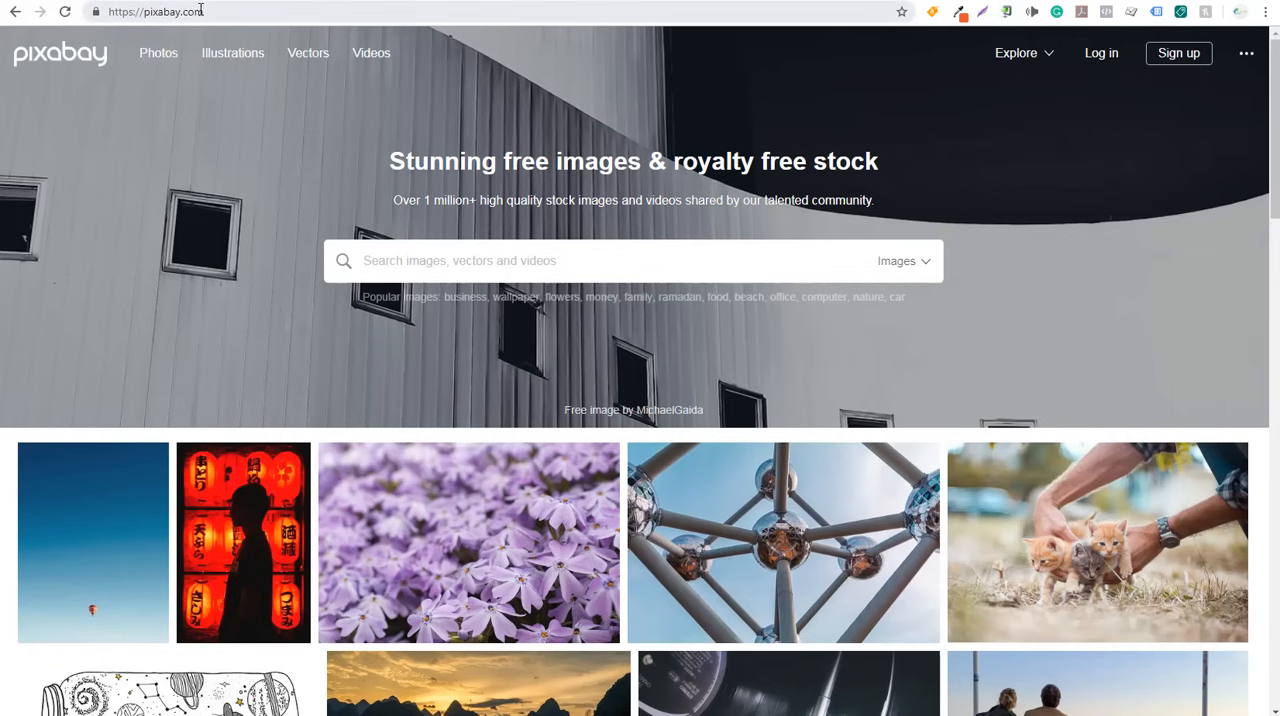
pyautogui.click(200, 10)
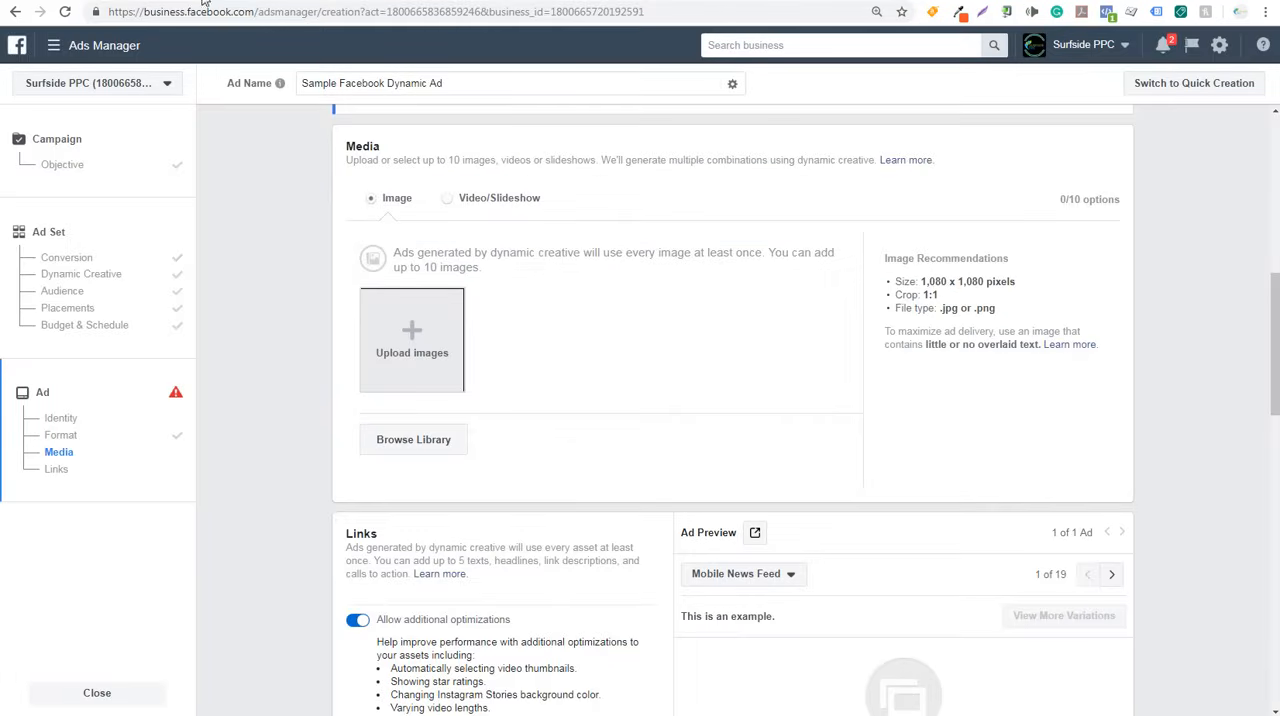
# - Add four library images to the ad: the marketing strategy desk photo, google ads (1), google ads (3) and google ads (2)
pyautogui.click(408, 437)
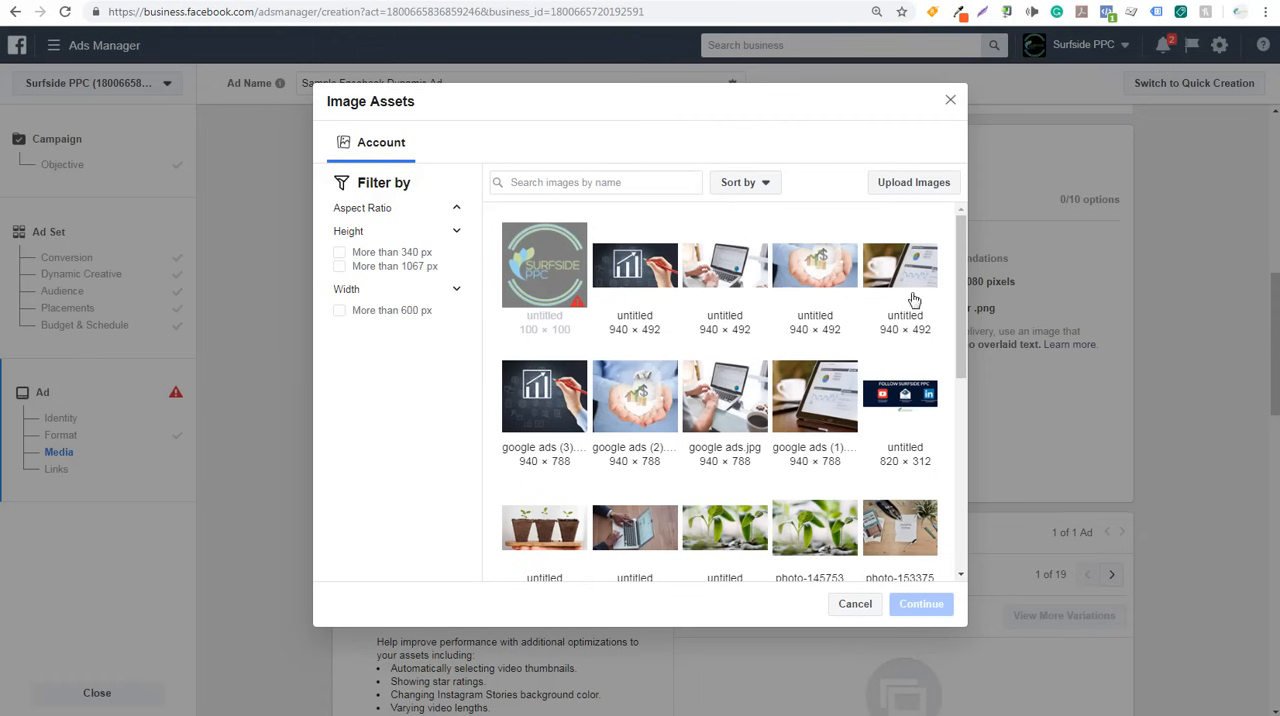
pyautogui.scroll(-2, 960, 296)
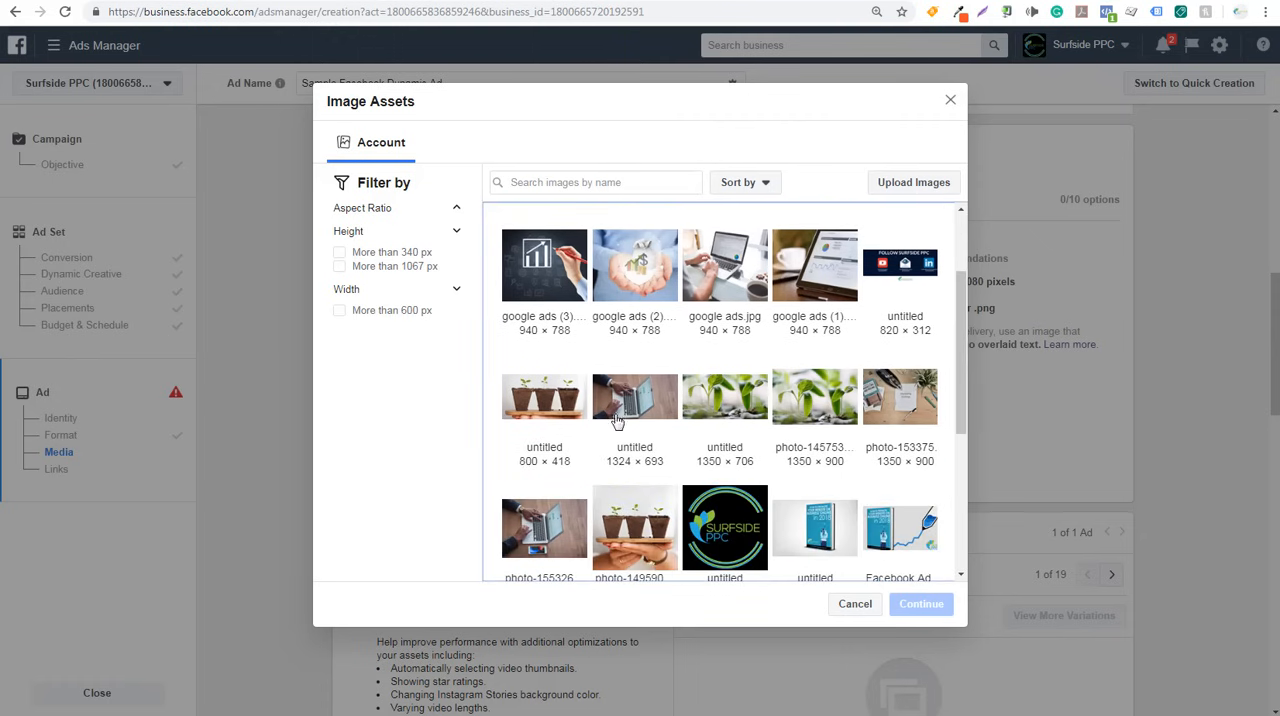
pyautogui.click(915, 410)
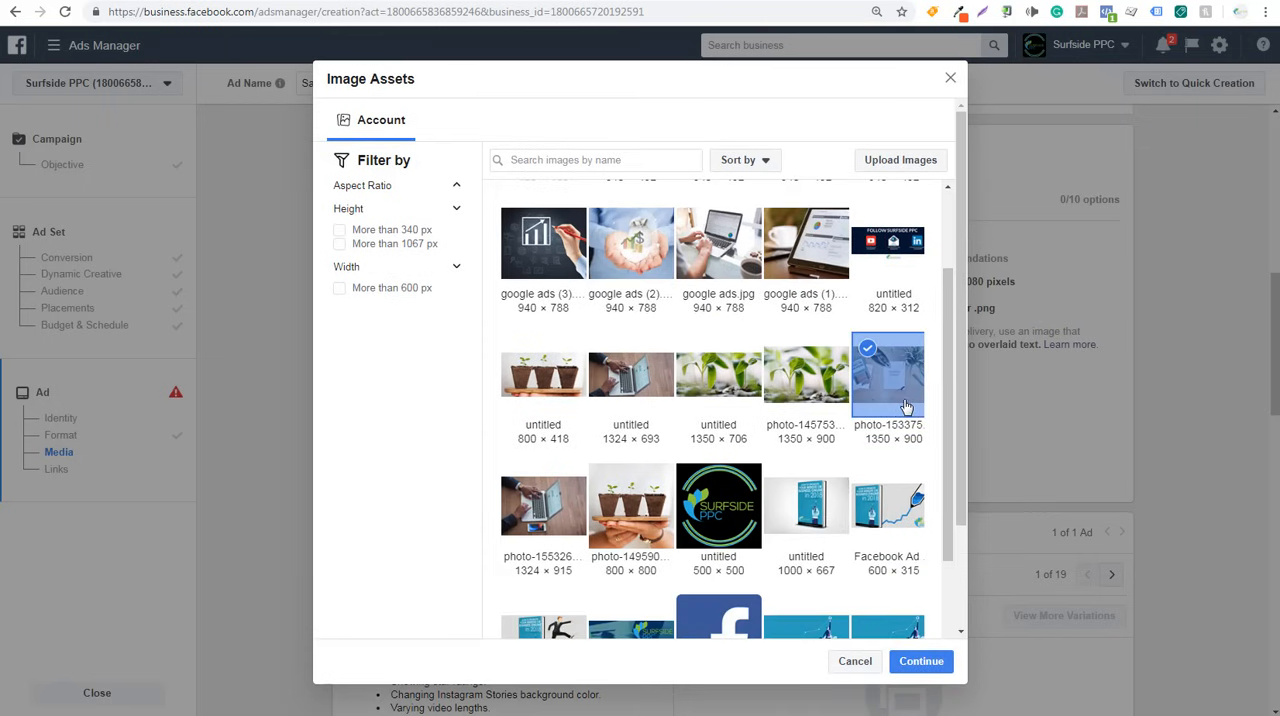
pyautogui.click(828, 258)
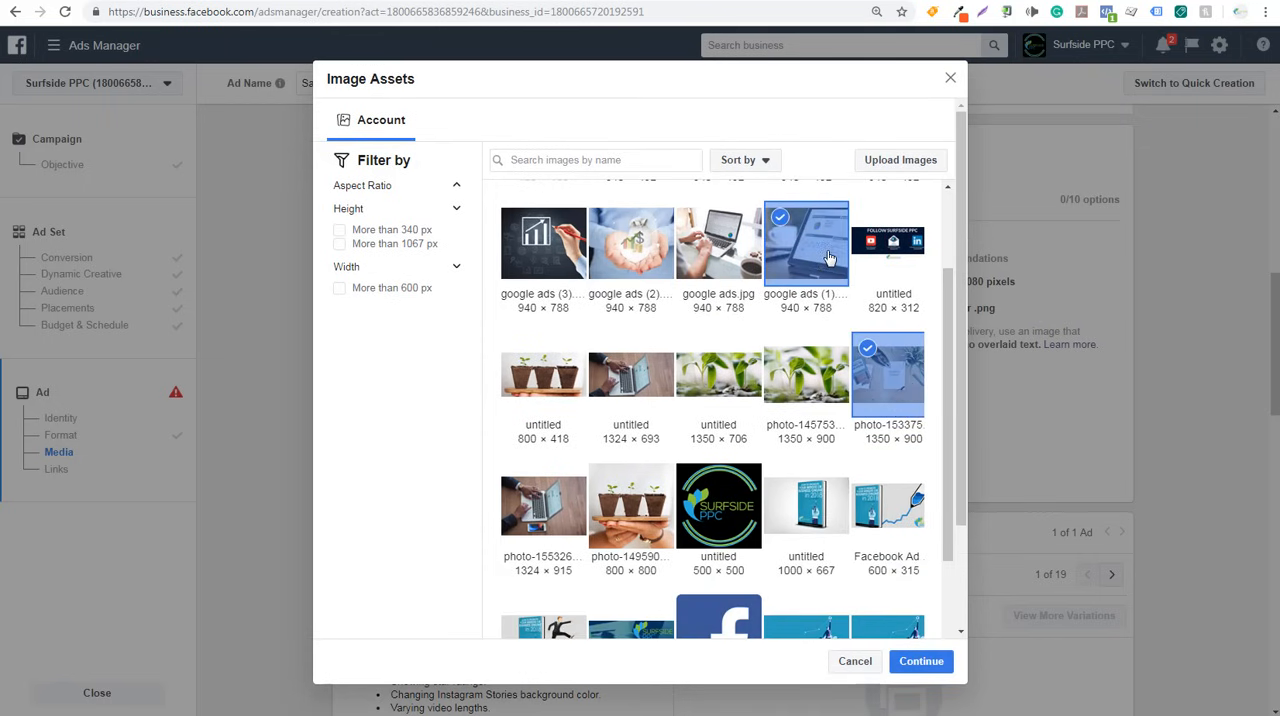
pyautogui.click(531, 241)
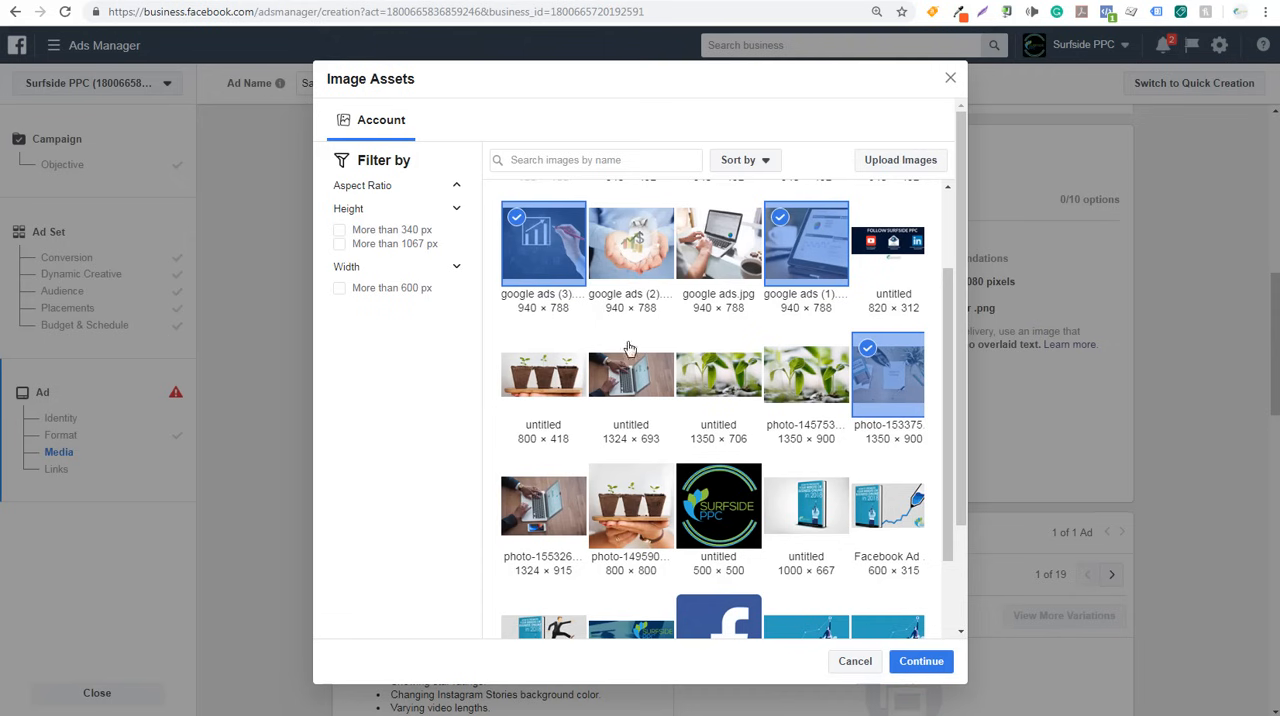
pyautogui.click(641, 265)
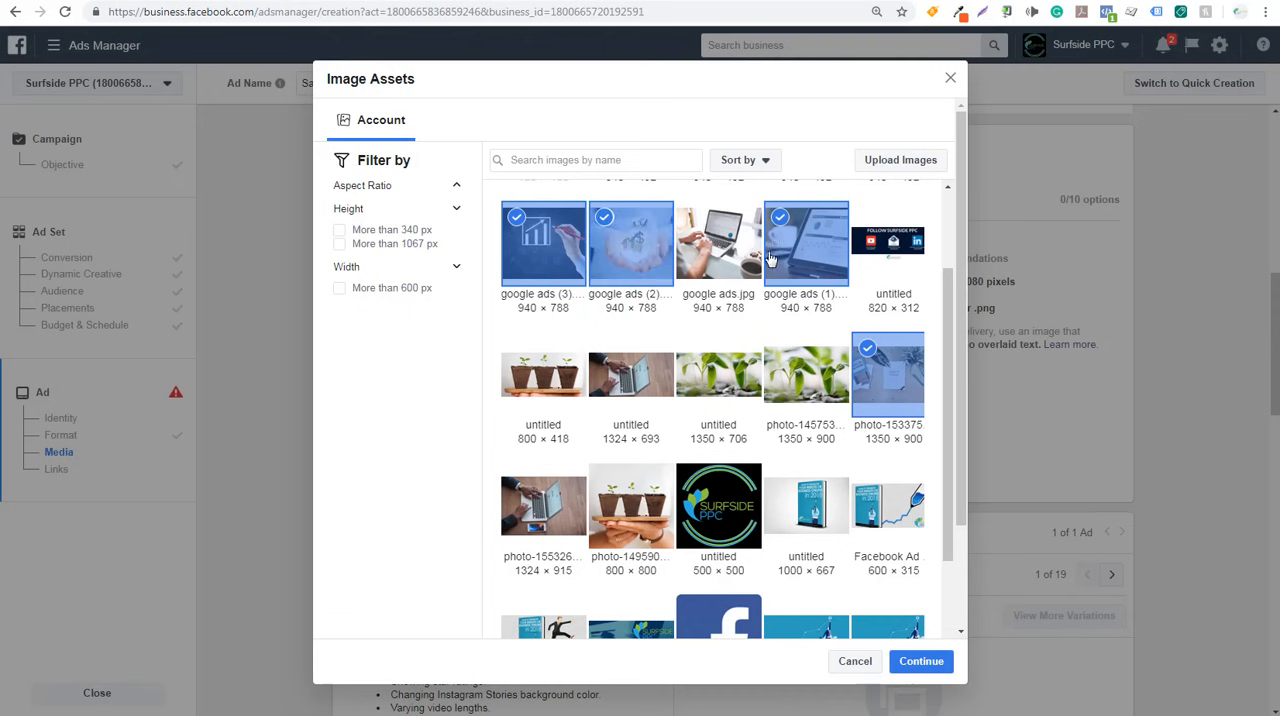
pyautogui.click(940, 664)
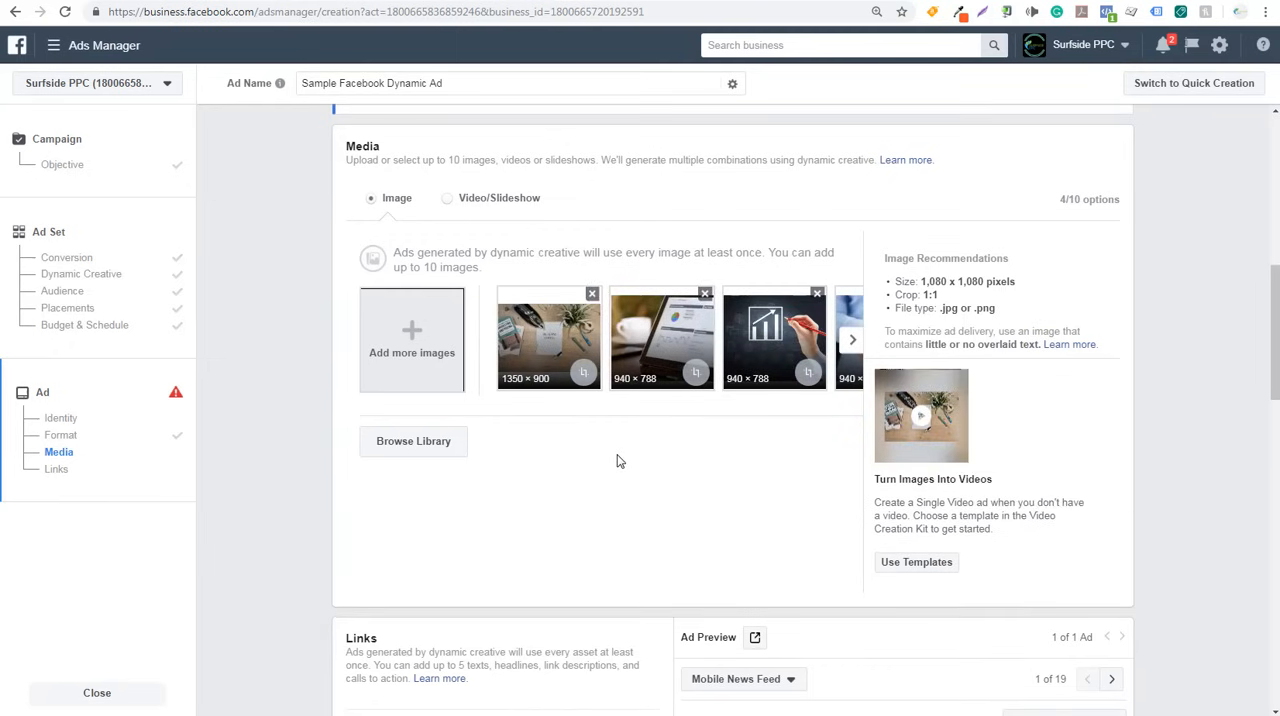
# - Crop the marketing strategy desk image to Horizontal (1.91:1) and apply the change
pyautogui.click(584, 373)
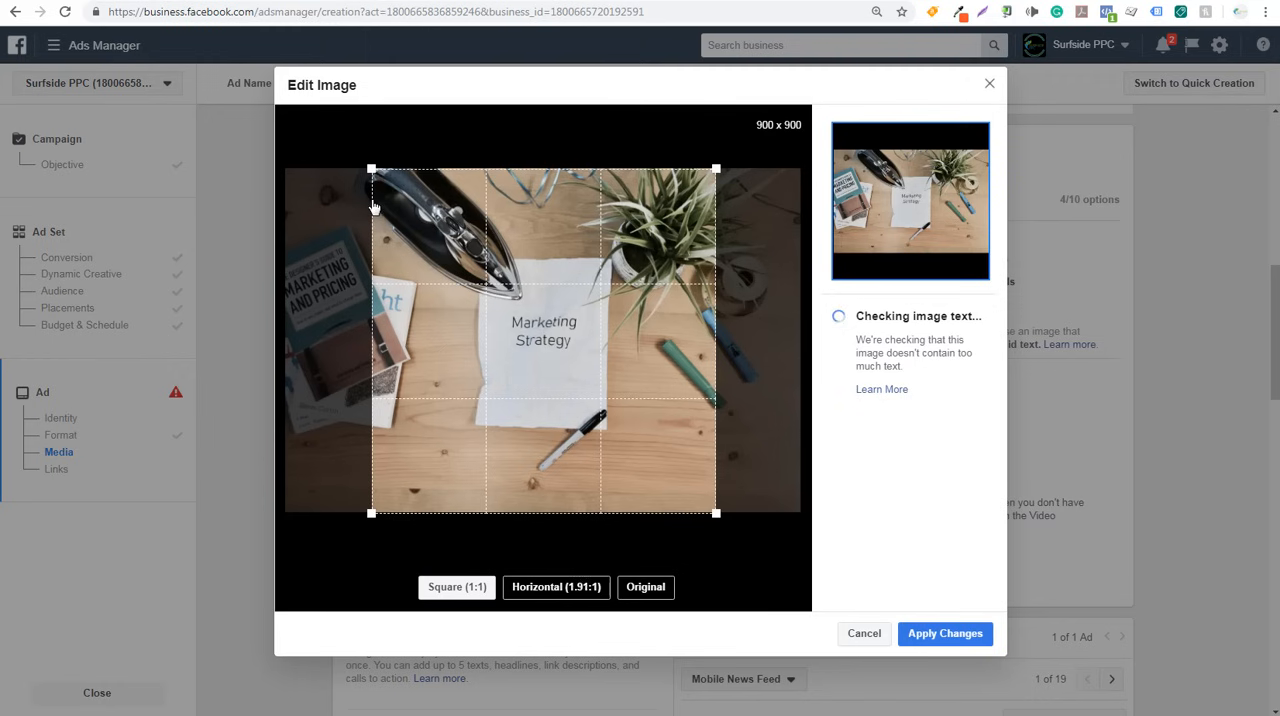
pyautogui.click(556, 588)
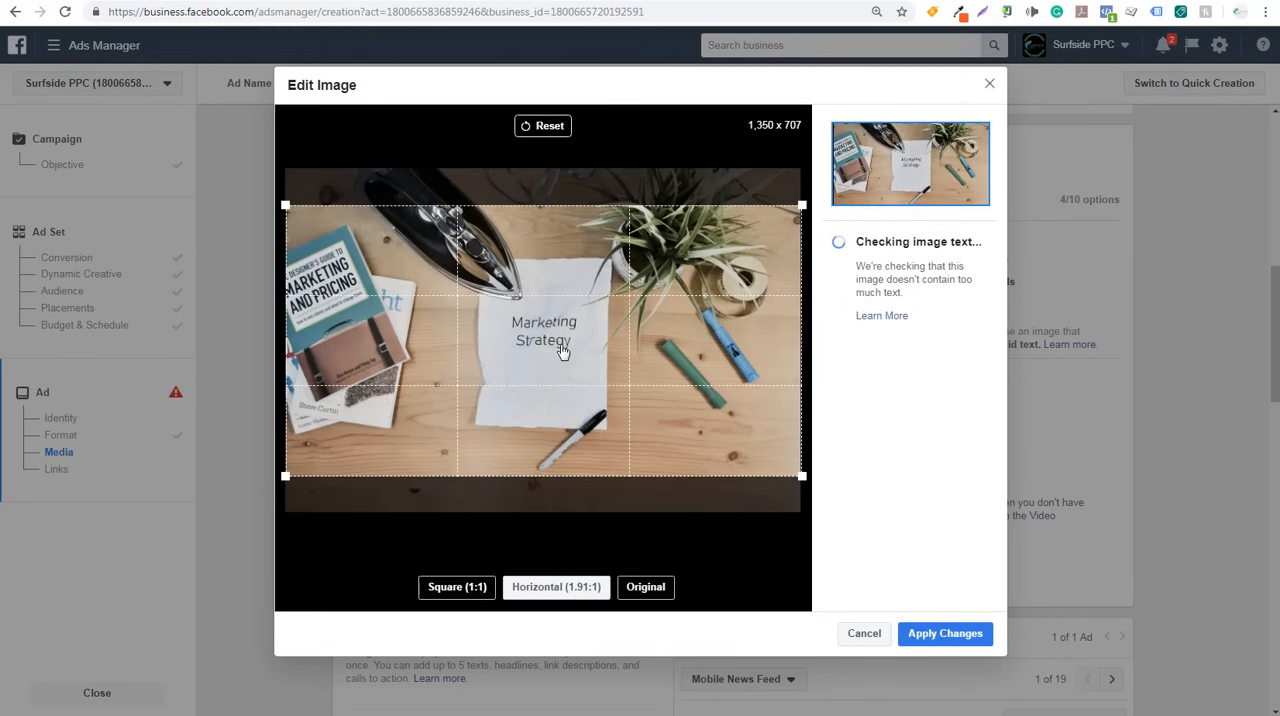
pyautogui.click(927, 637)
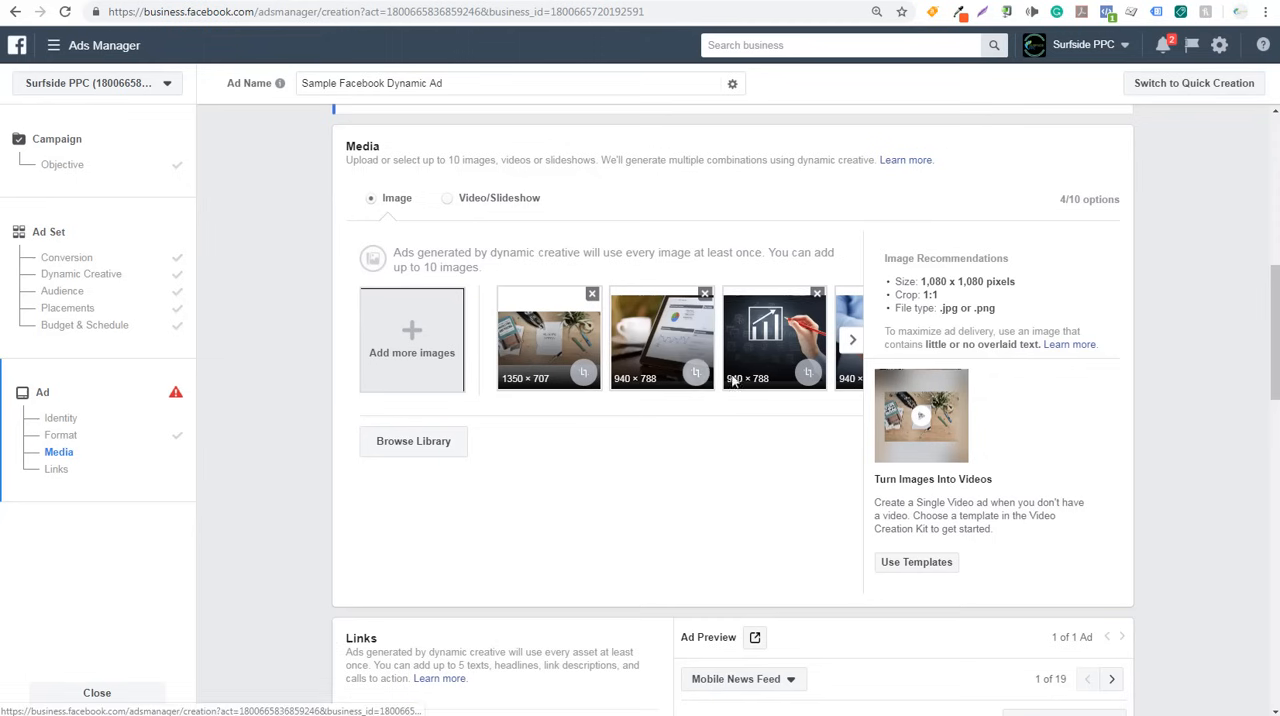
# - Crop the hand-drawn bar chart image to Horizontal (1.91:1), moving the crop area up to include the whole chart
pyautogui.click(808, 372)
pyautogui.click(557, 587)
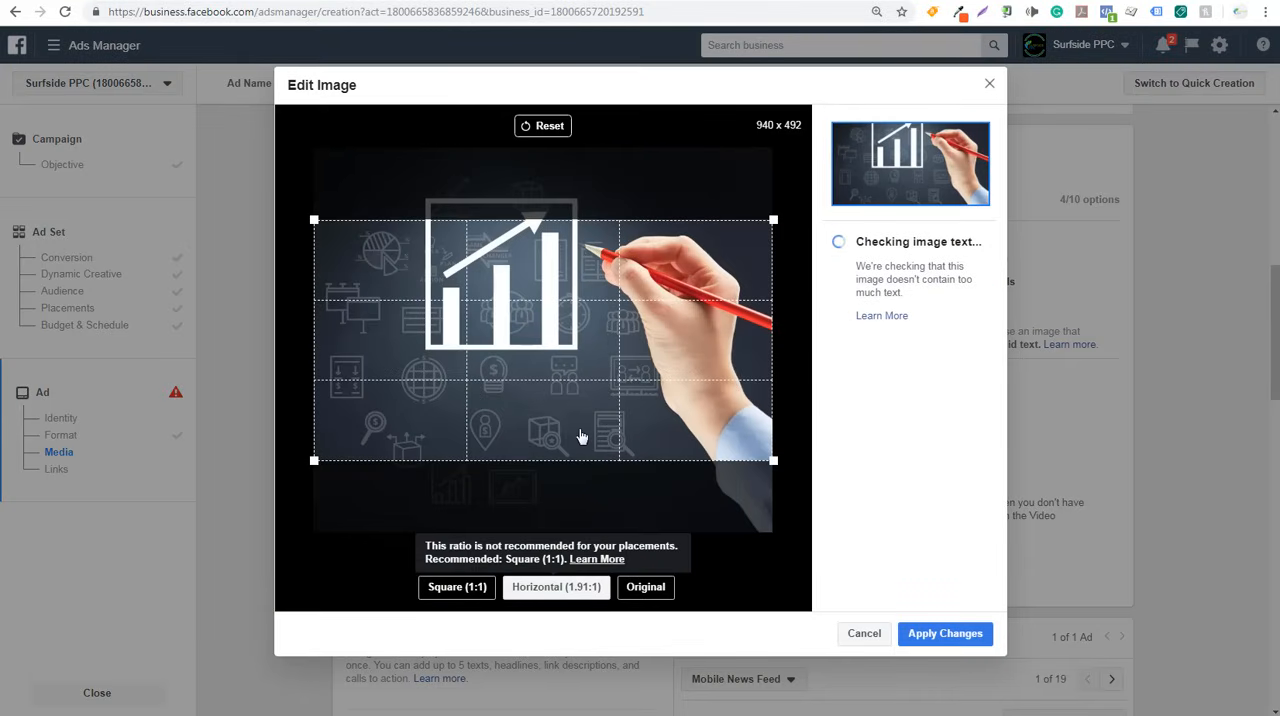
pyautogui.moveTo(580, 437); pyautogui.dragTo(586, 377)
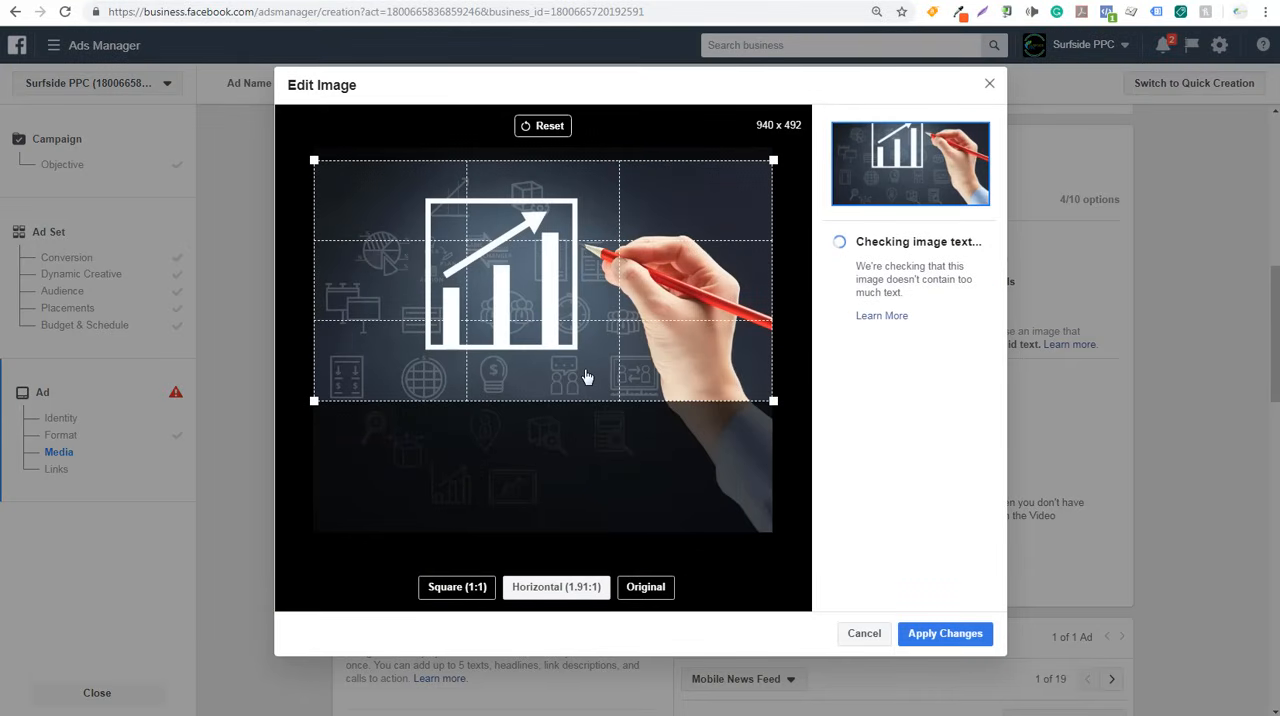
pyautogui.click(945, 634)
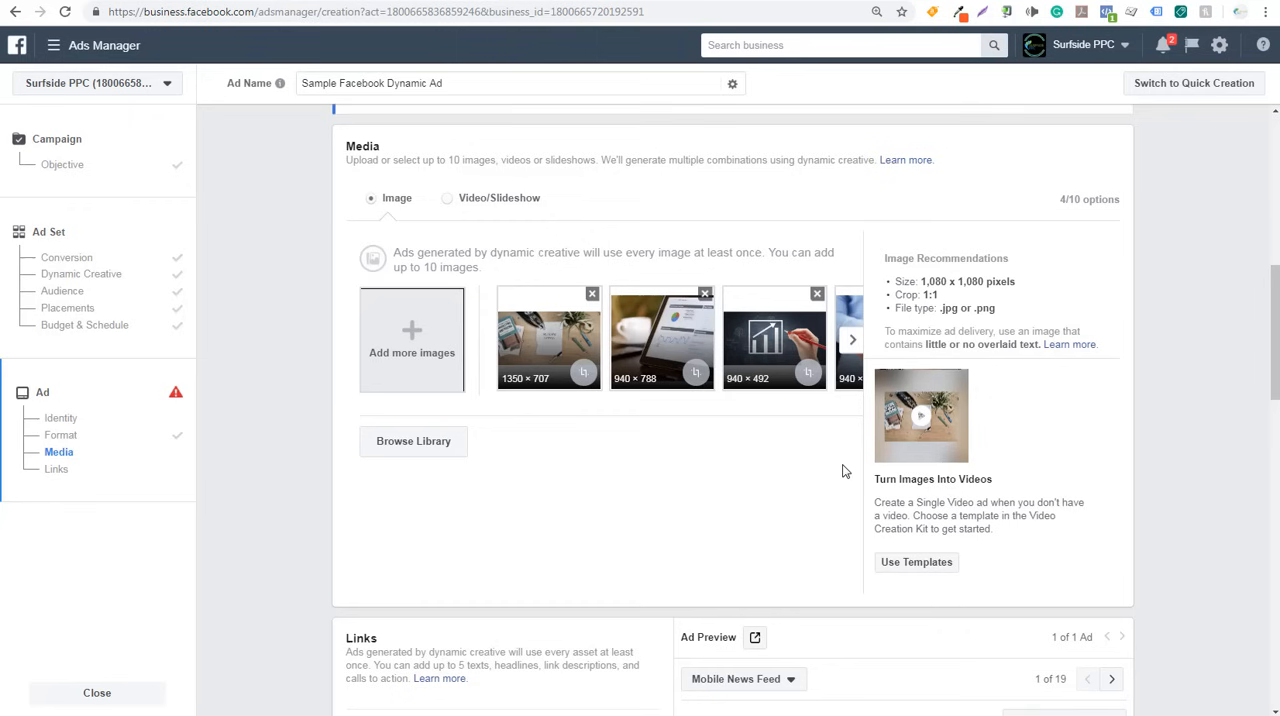
# - Recrop the hand-drawn bar chart image to Square (1:1) and apply the change
pyautogui.click(808, 373)
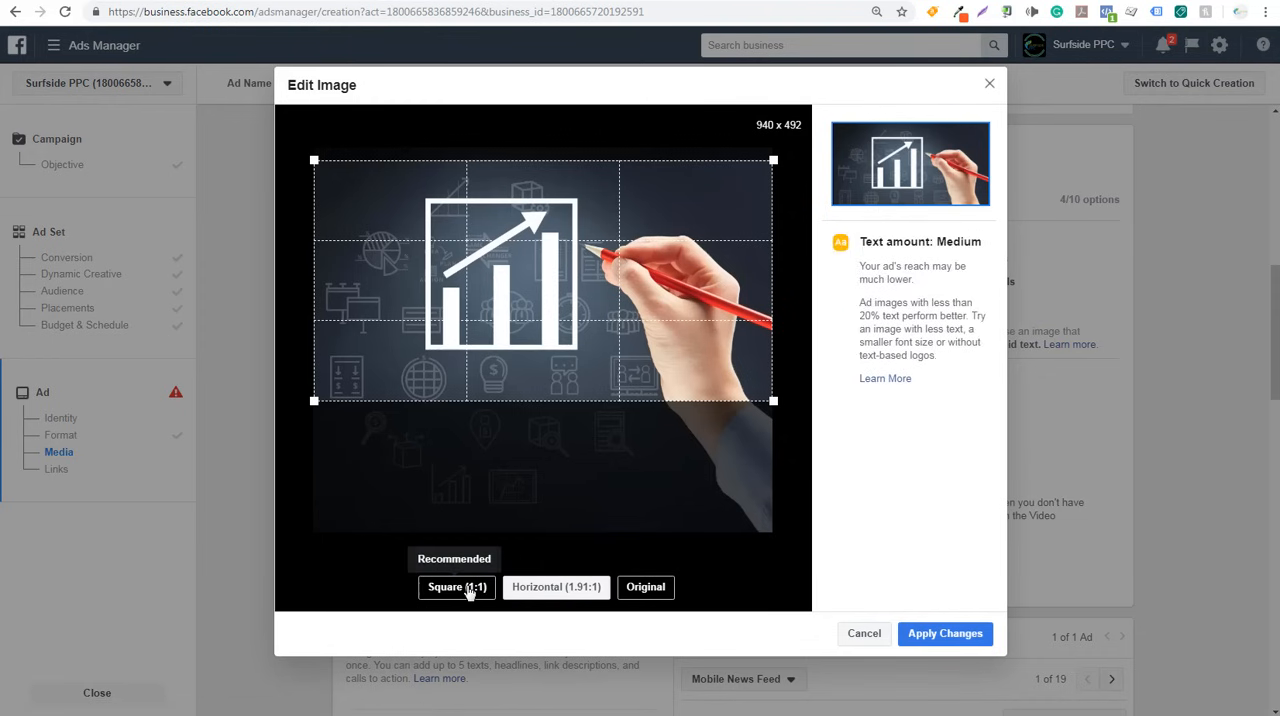
pyautogui.click(455, 587)
pyautogui.click(944, 634)
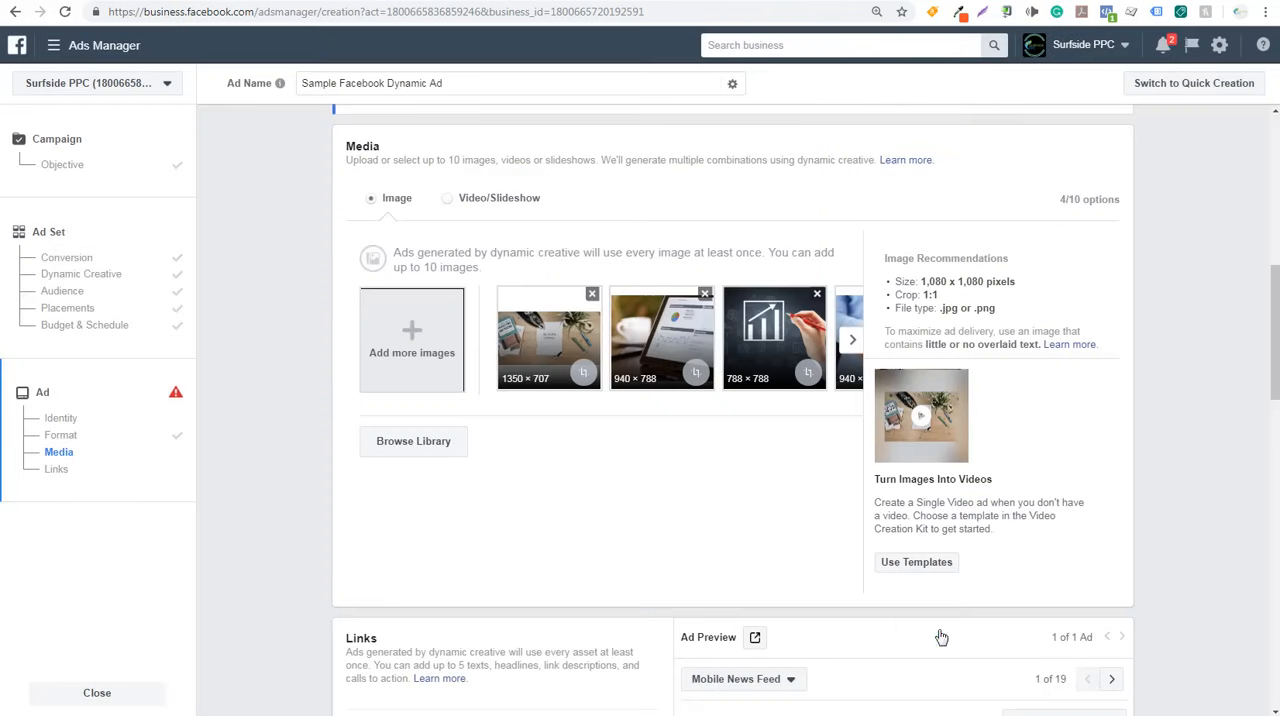
# - Crop the tablet and coffee cup image to Square (1:1) and apply the change
pyautogui.click(696, 372)
pyautogui.moveTo(655, 488); pyautogui.dragTo(726, 466)
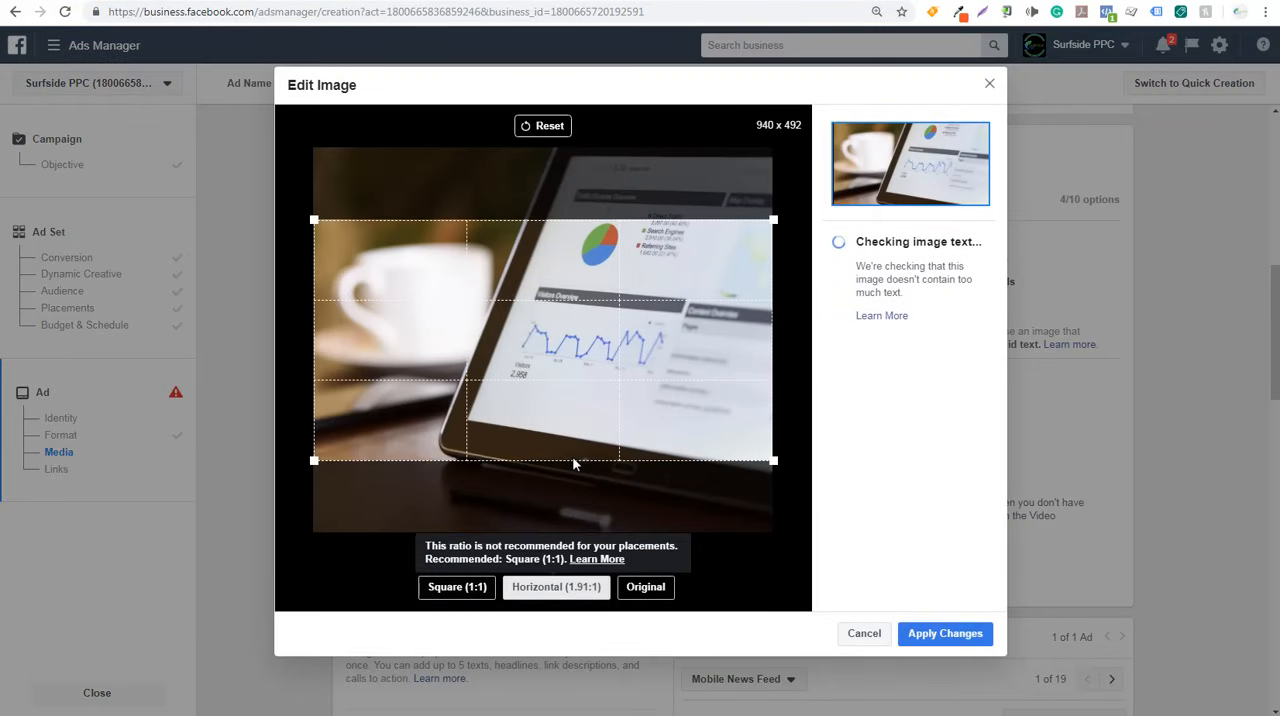
pyautogui.click(931, 638)
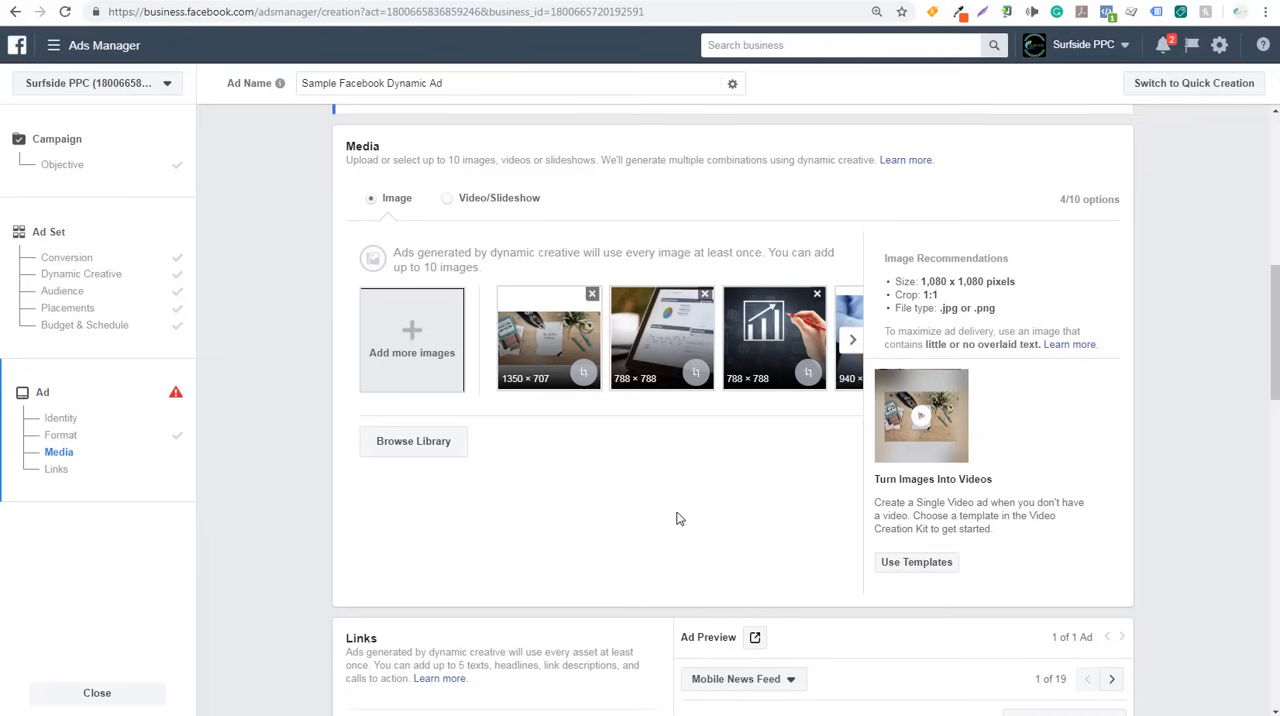
# - Add four more ad text fields in the Links section so that five text options can be entered
pyautogui.scroll(-5, 305, 460)
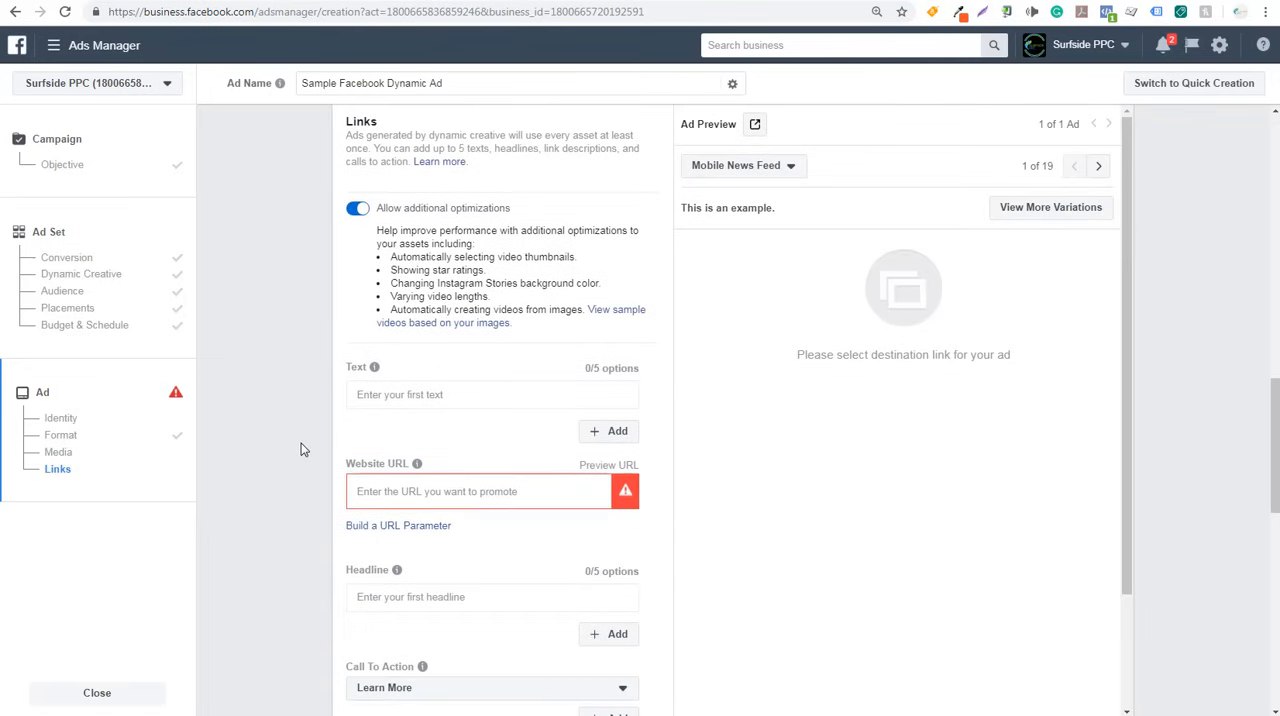
pyautogui.scroll(-1, 304, 450)
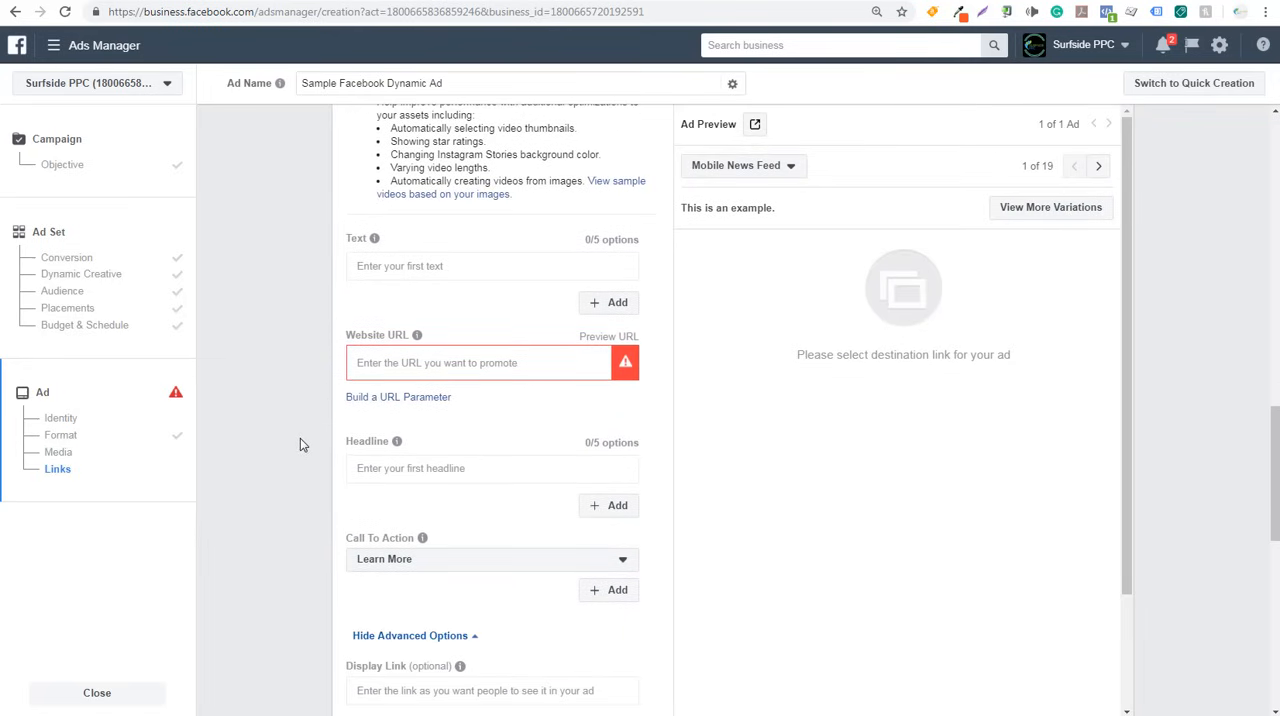
pyautogui.scroll(1, 300, 438)
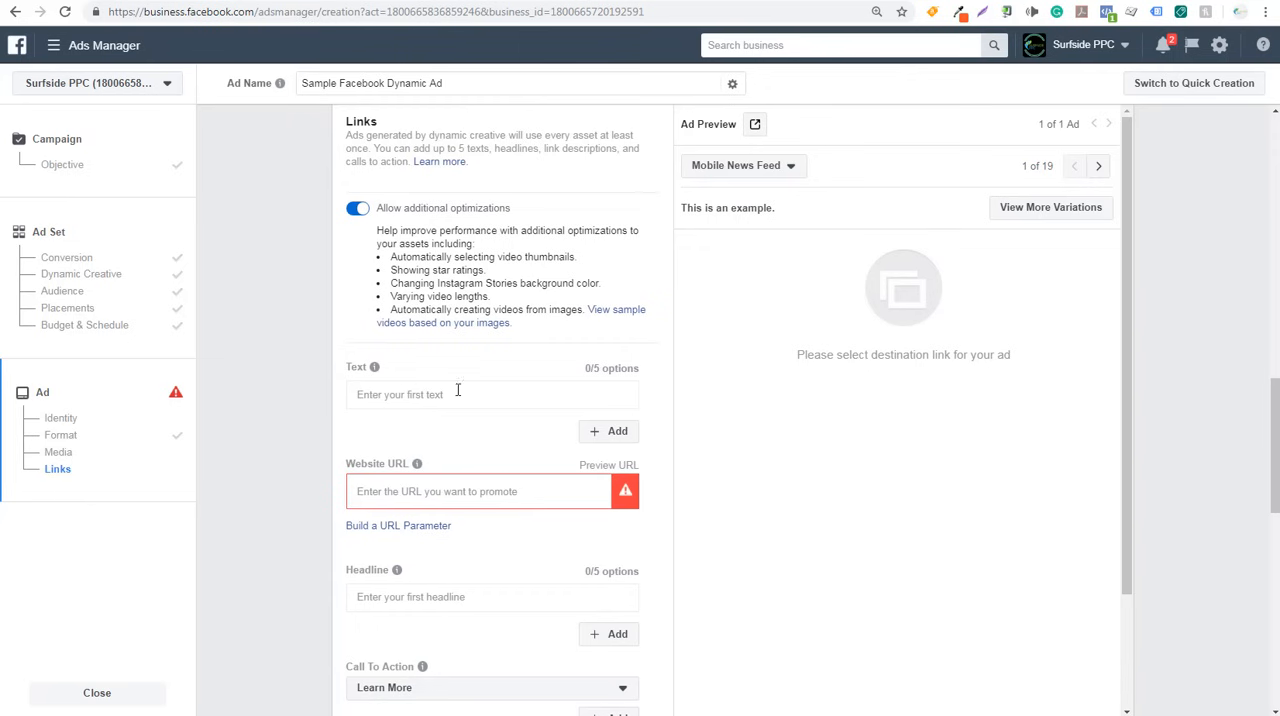
pyautogui.click(605, 433)
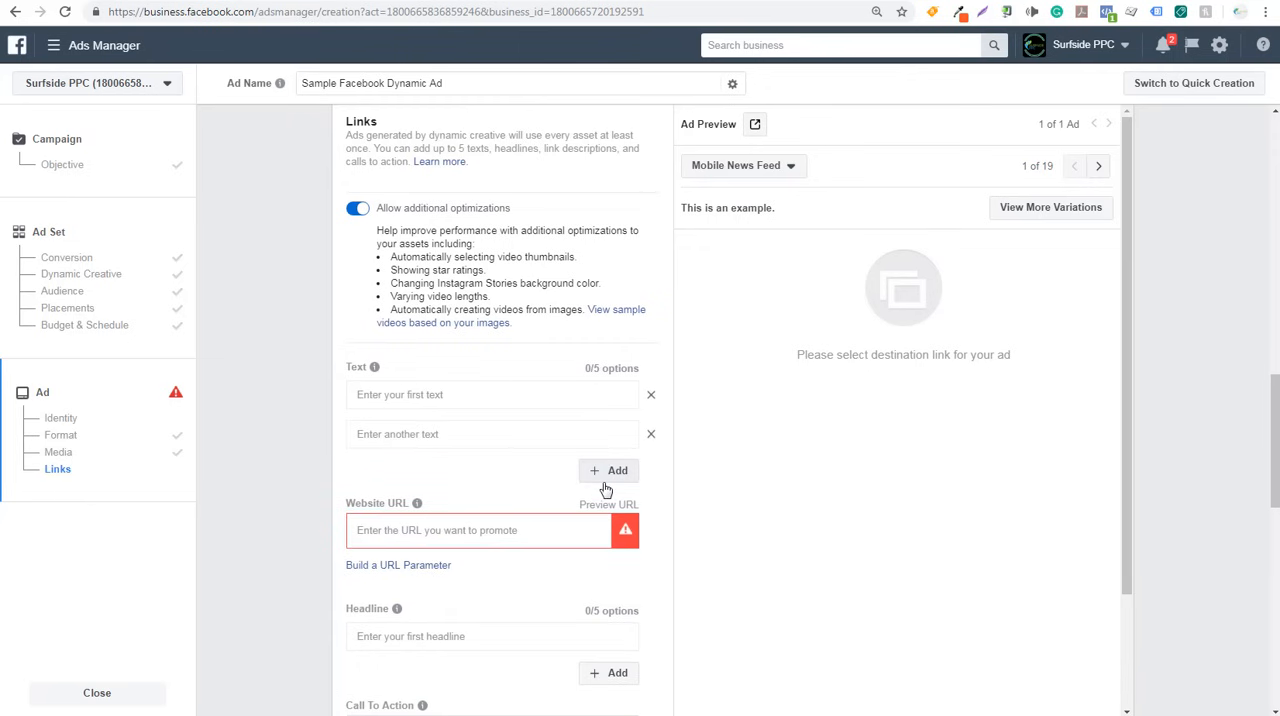
pyautogui.click(606, 472)
pyautogui.click(608, 510)
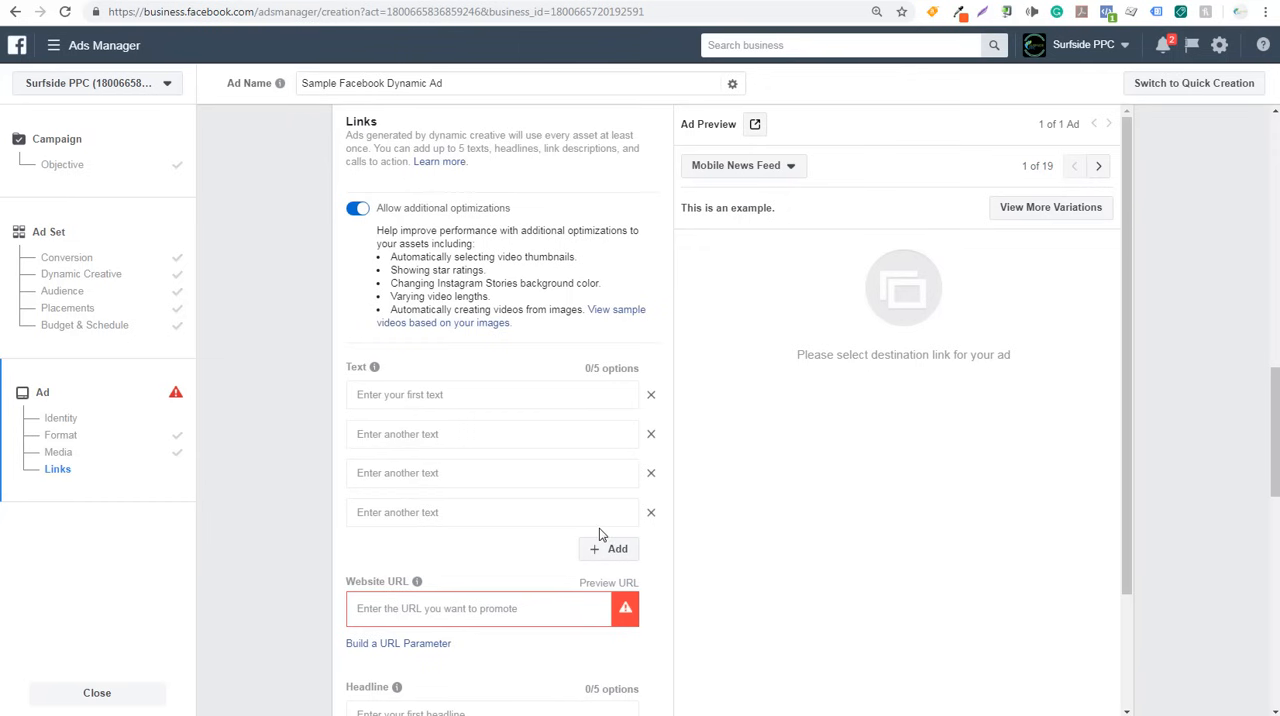
pyautogui.click(605, 549)
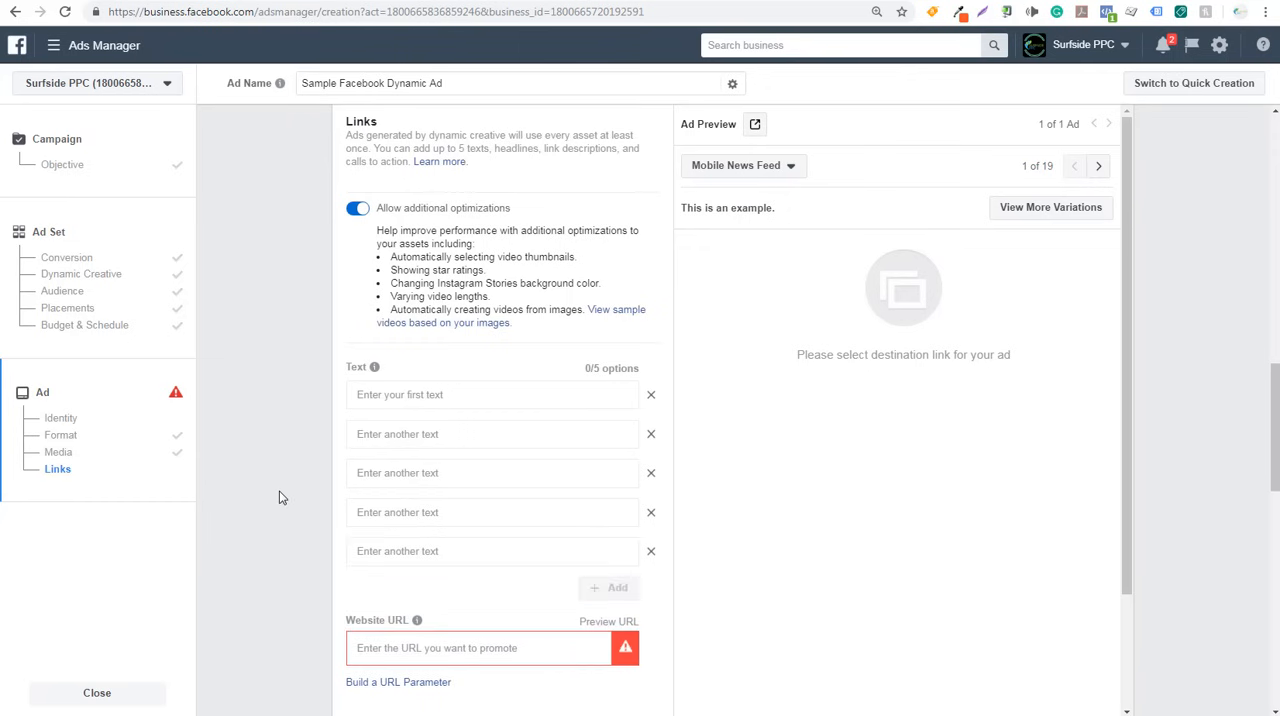
# - Add four more headline fields so that five headline options can be entered
pyautogui.scroll(-4, 280, 497)
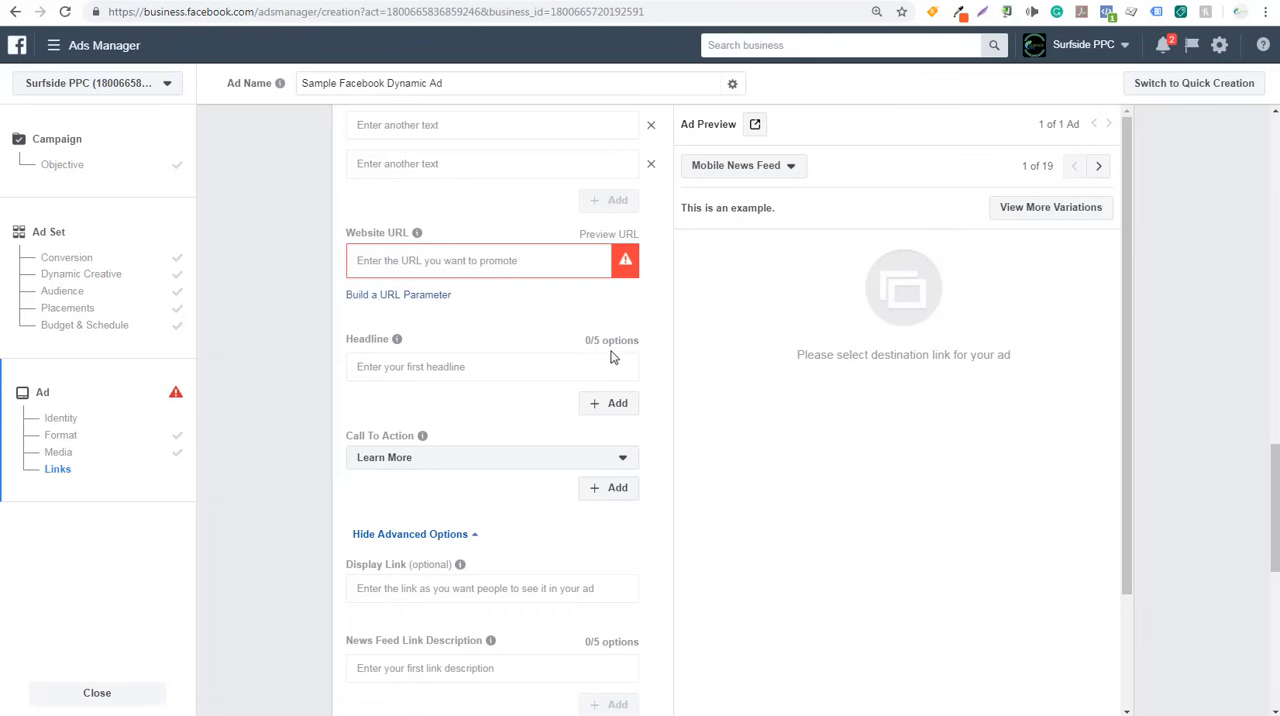
pyautogui.click(617, 405)
pyautogui.click(617, 443)
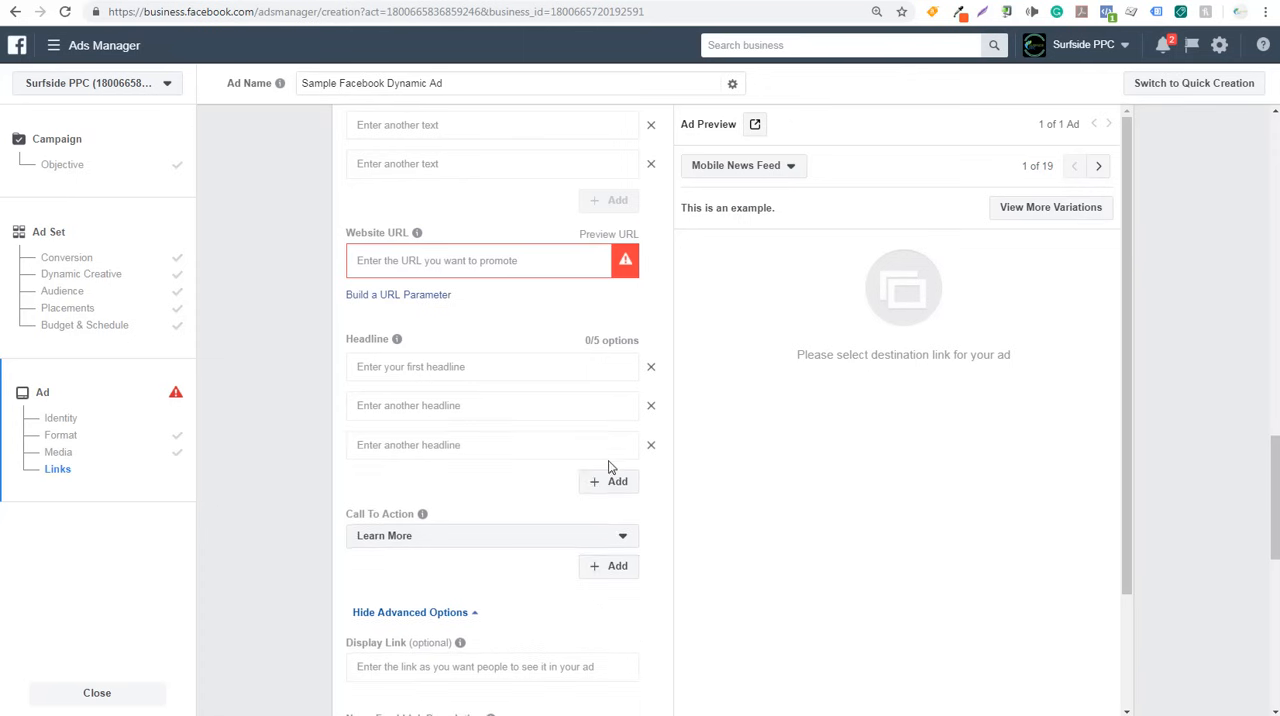
pyautogui.click(612, 482)
pyautogui.click(612, 521)
# - Set the ad's call to action to Subscribe
pyautogui.scroll(-3, 314, 483)
pyautogui.click(465, 365)
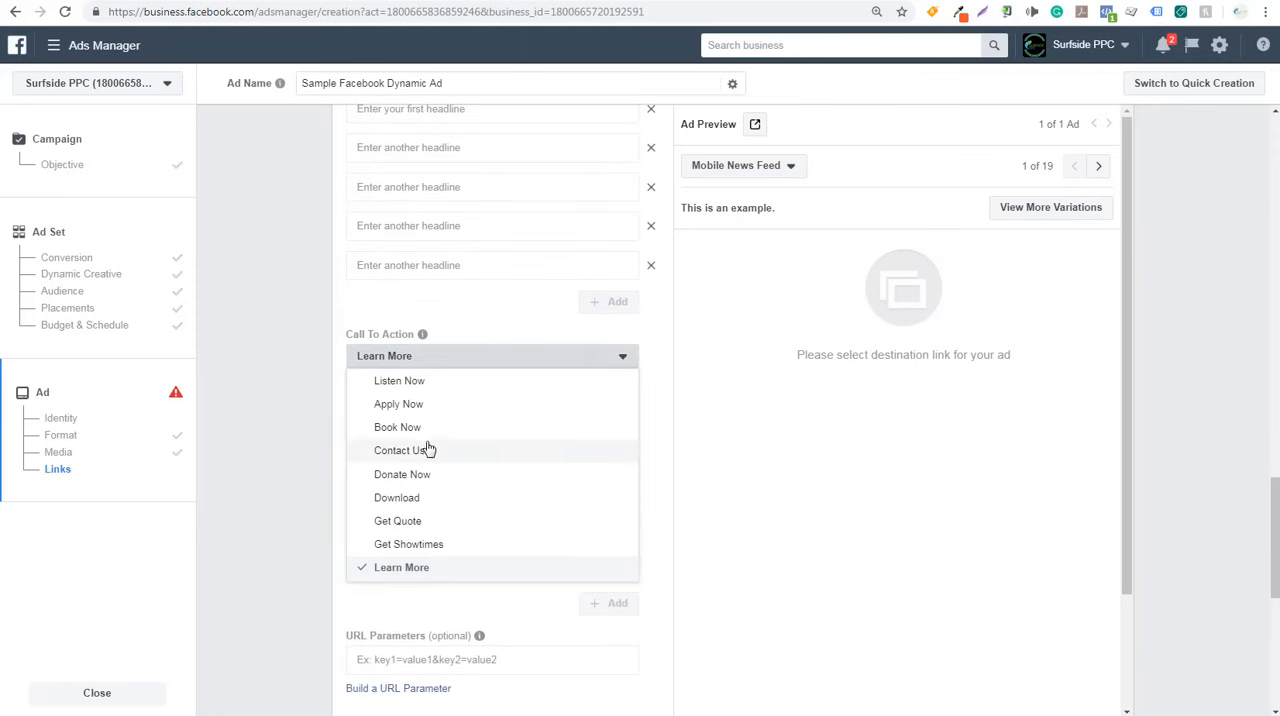
pyautogui.scroll(-3, 431, 433)
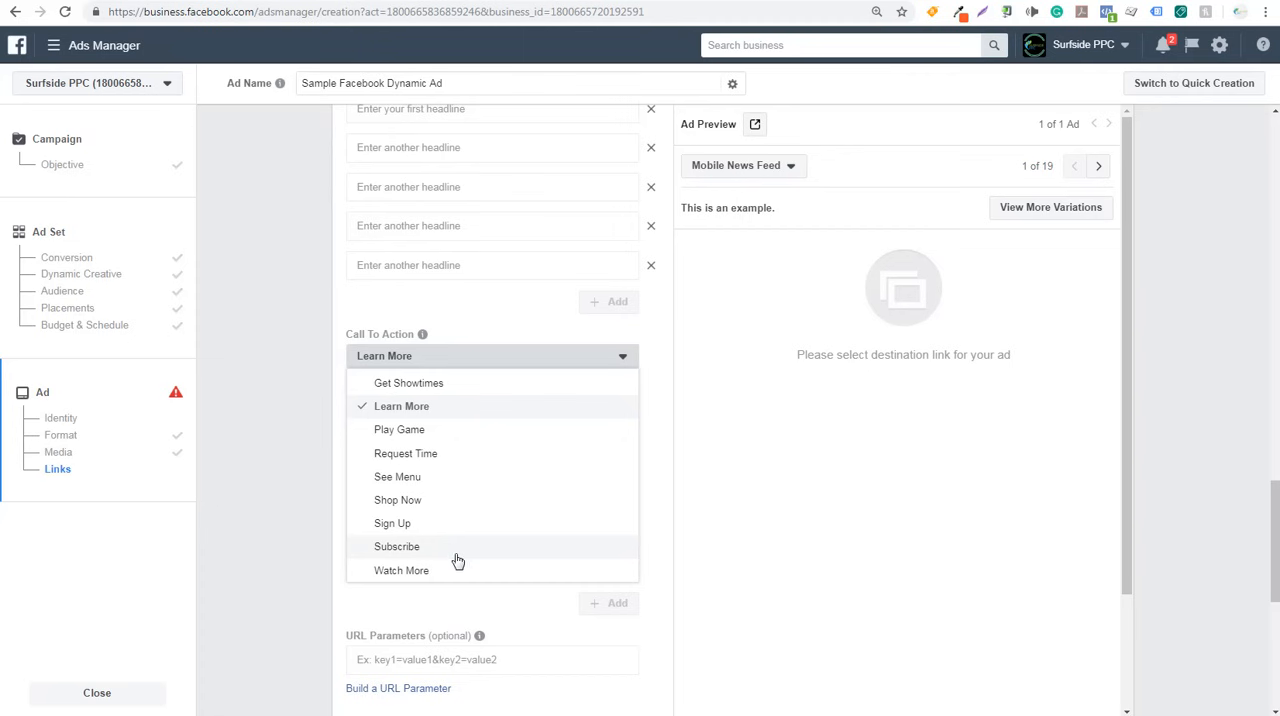
pyautogui.click(453, 560)
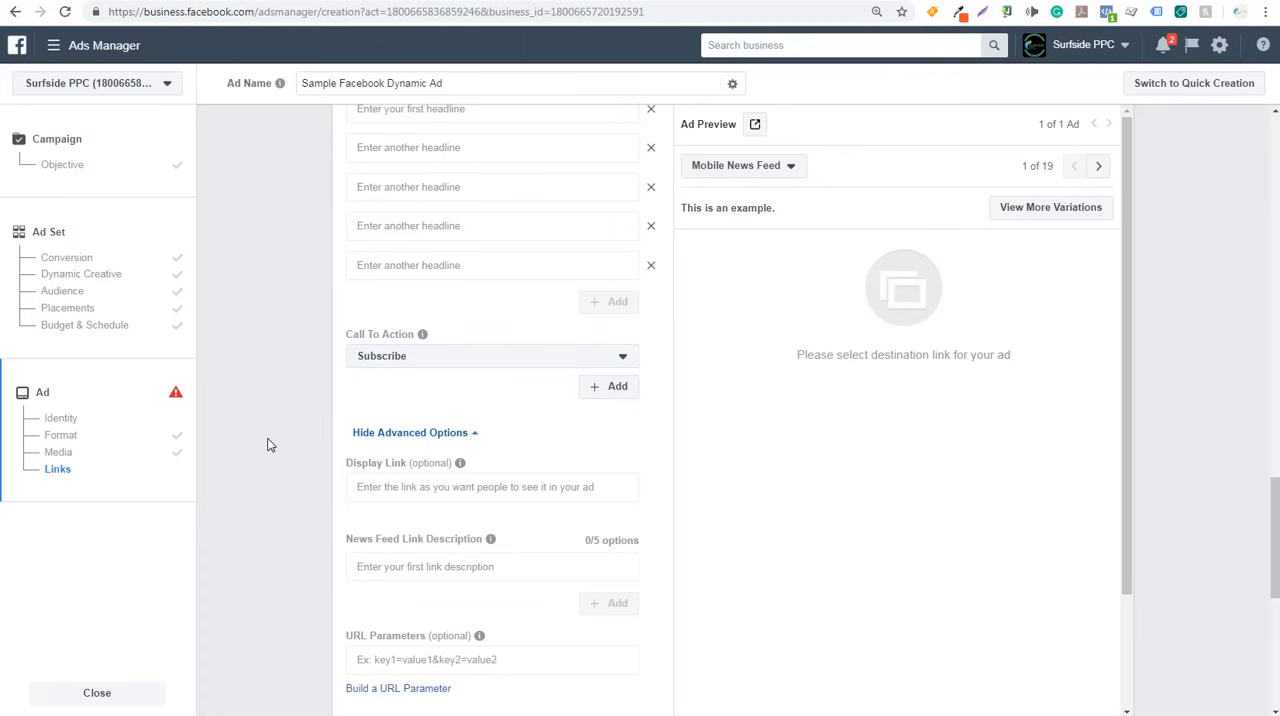
pyautogui.moveTo(394, 538)
pyautogui.scroll(4, 320, 408)
pyautogui.scroll(3, 307, 408)
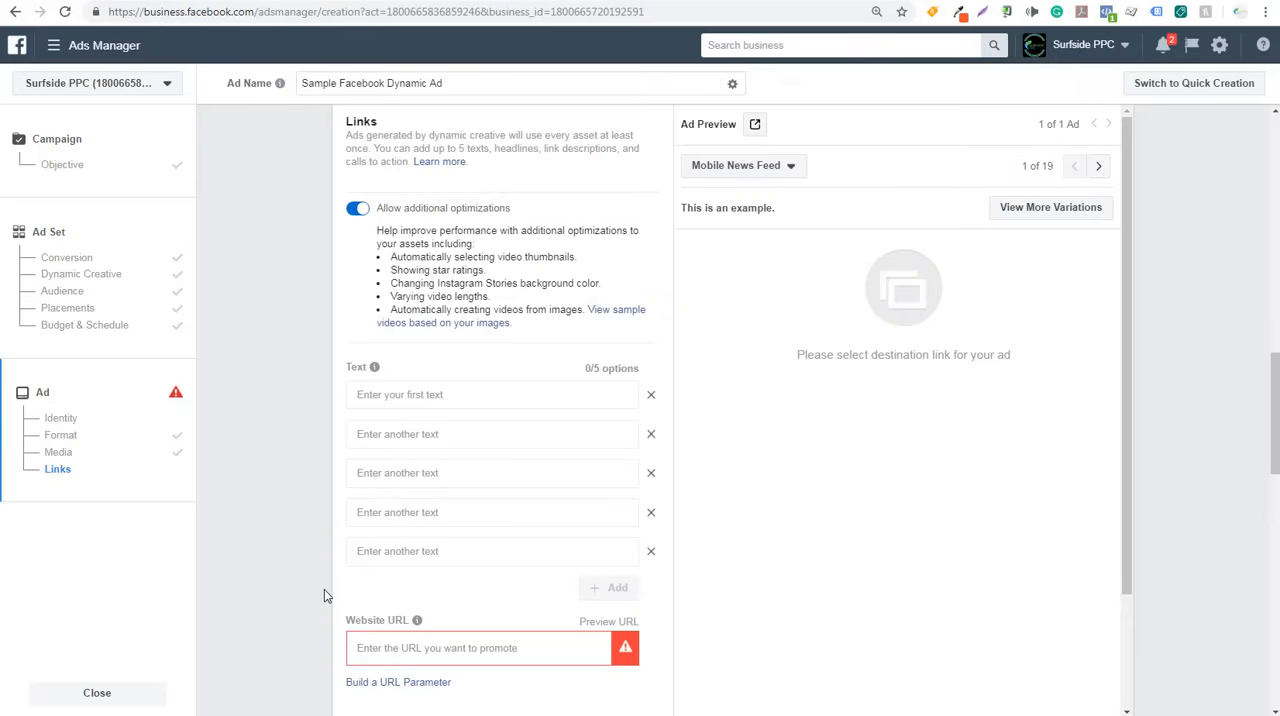
pyautogui.click(398, 682)
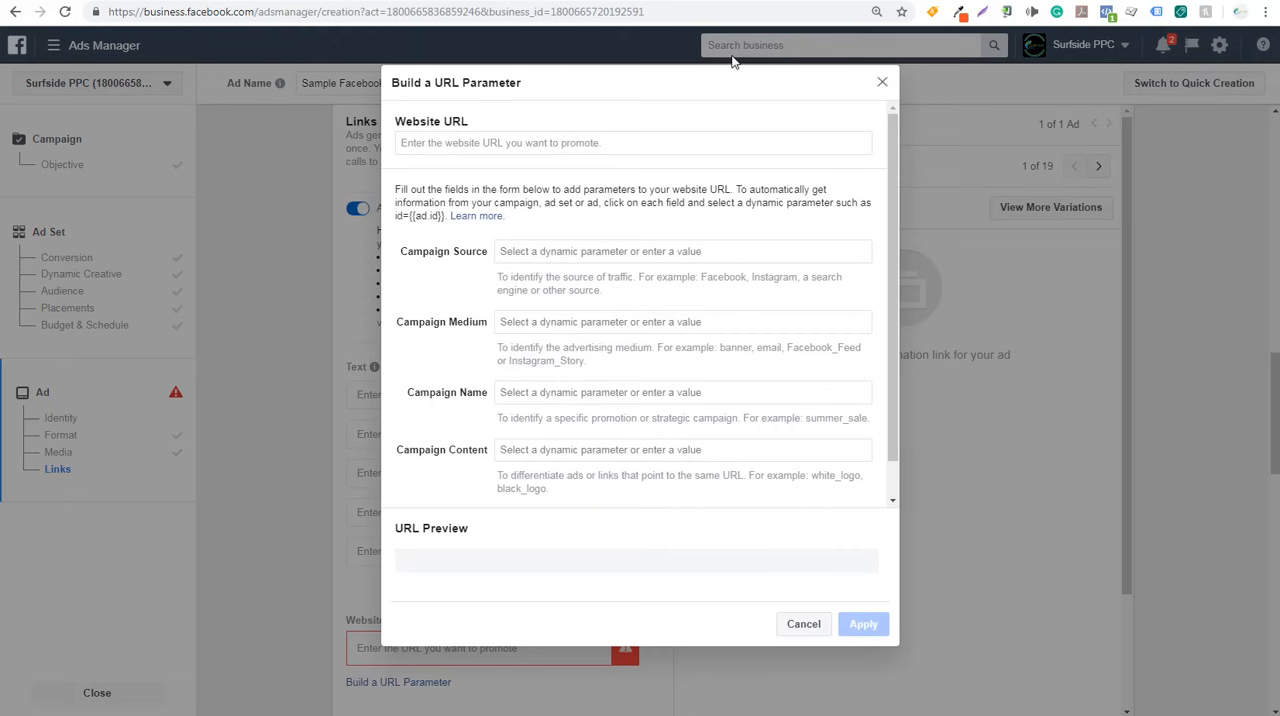
pyautogui.click(680, 1)
pyautogui.click(394, 17)
pyautogui.hotkey('ctrl', 'c')
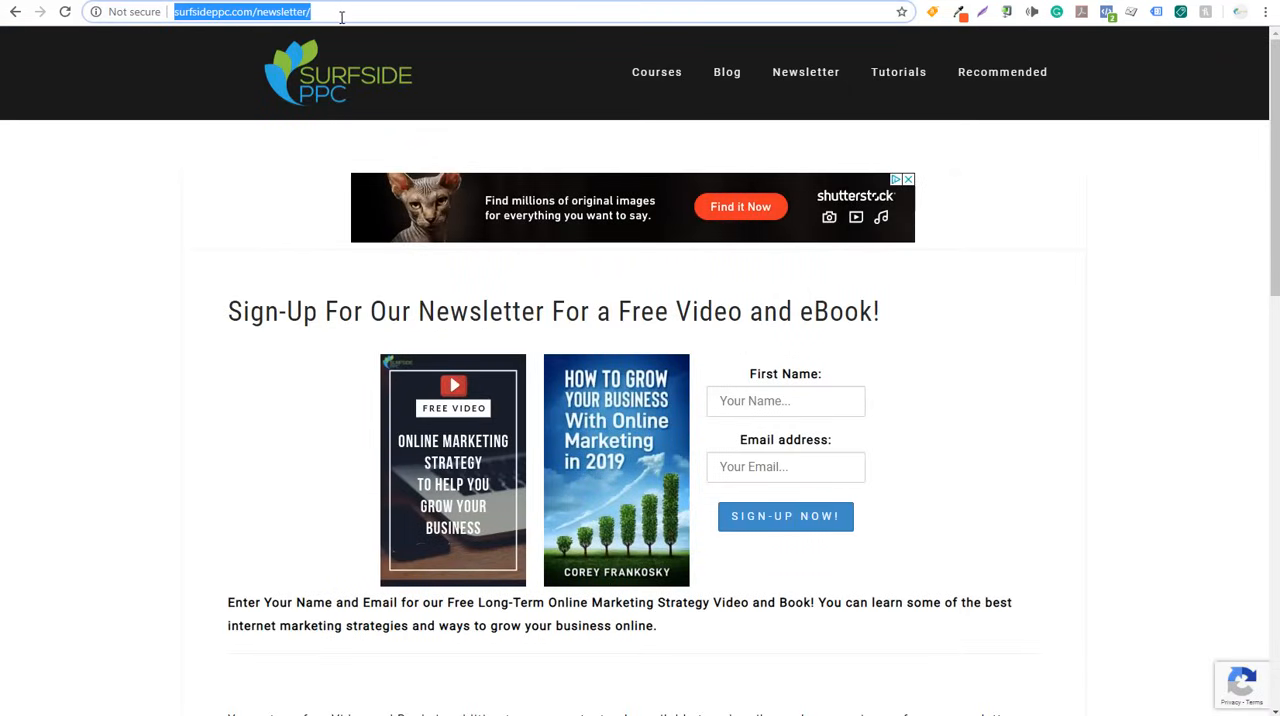
pyautogui.click(205, 1)
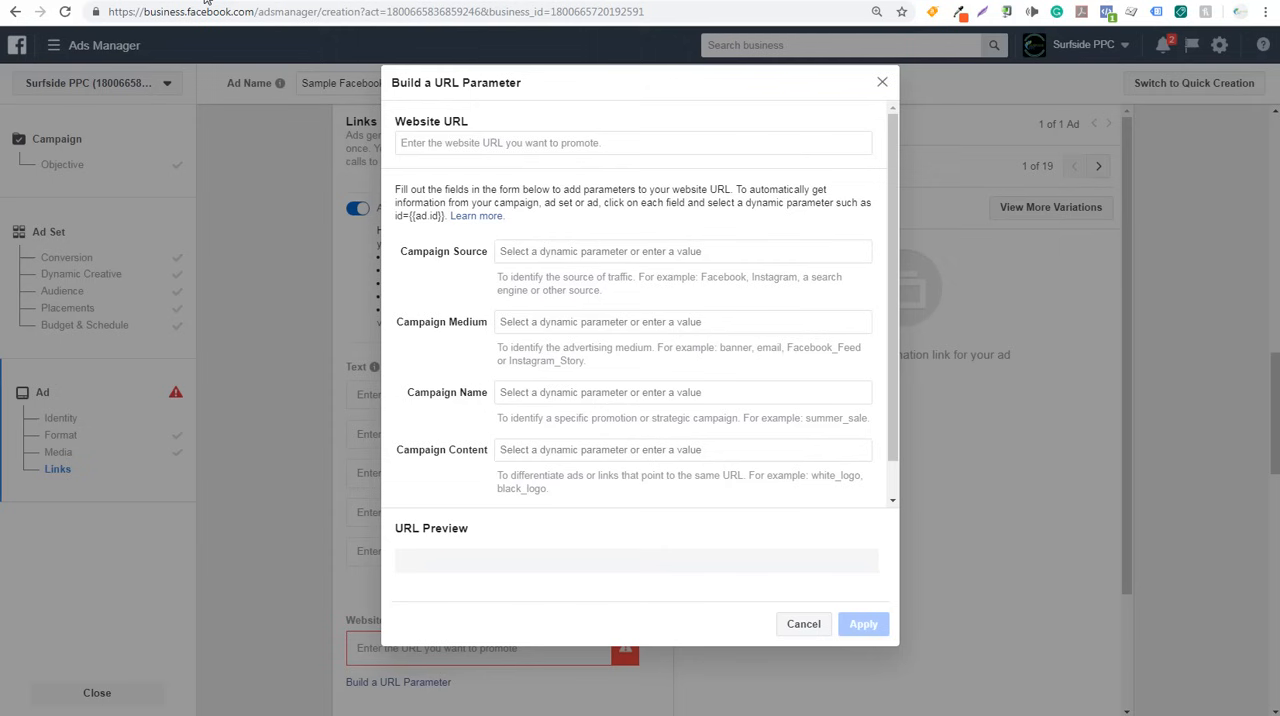
pyautogui.click(499, 143)
pyautogui.hotkey('ctrl', 'v')
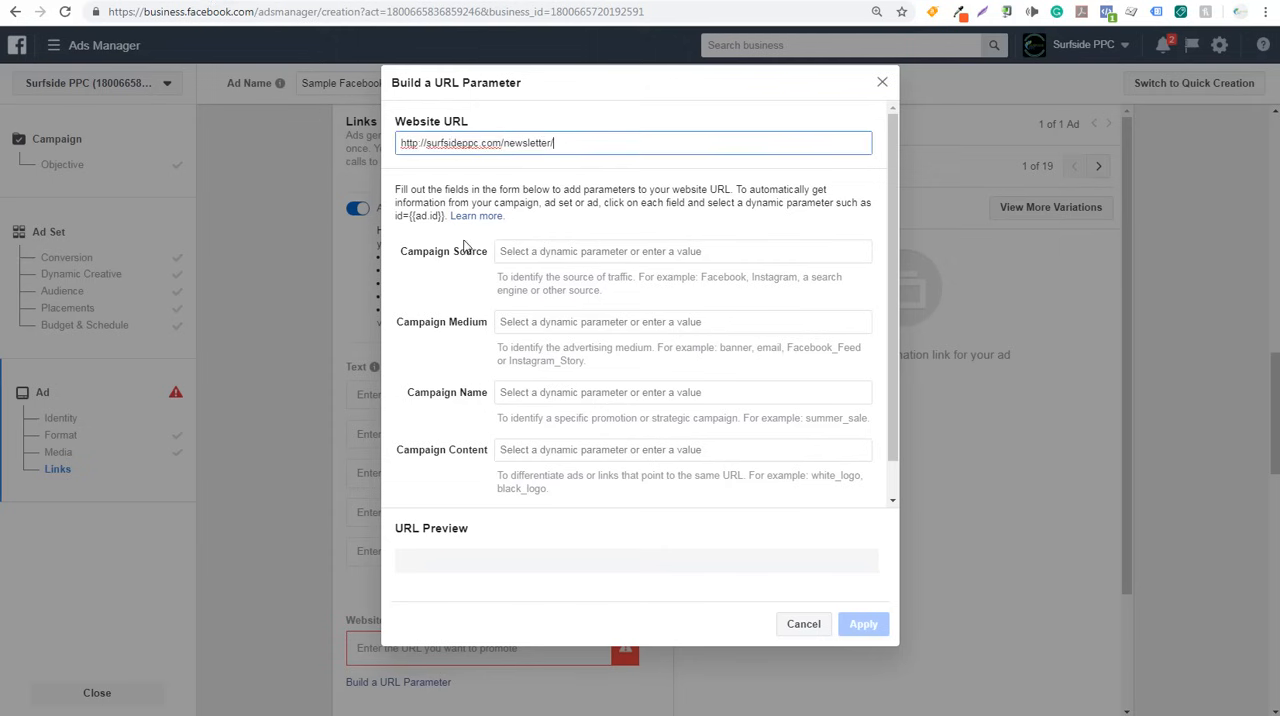
# - Set the campaign source to Facebook and the campaign medium to Banner in the URL parameters
pyautogui.click(555, 251)
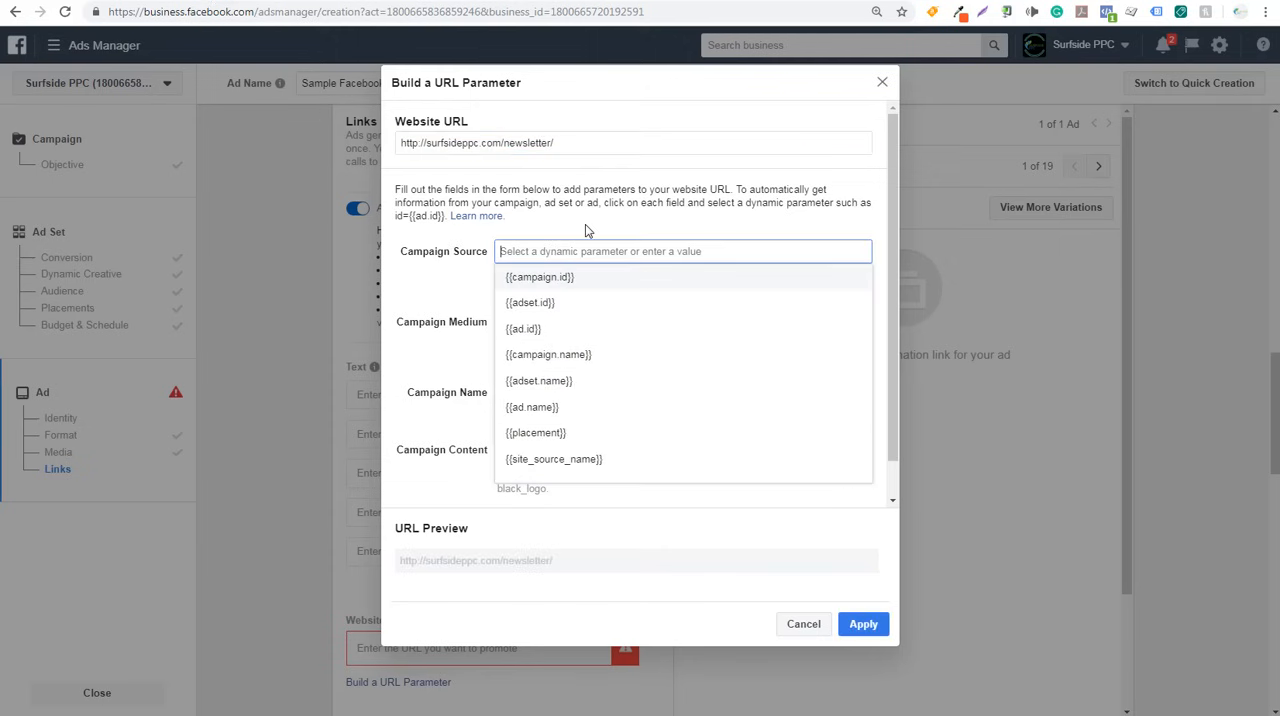
pyautogui.write('Facebook')
pyautogui.press('Tab')
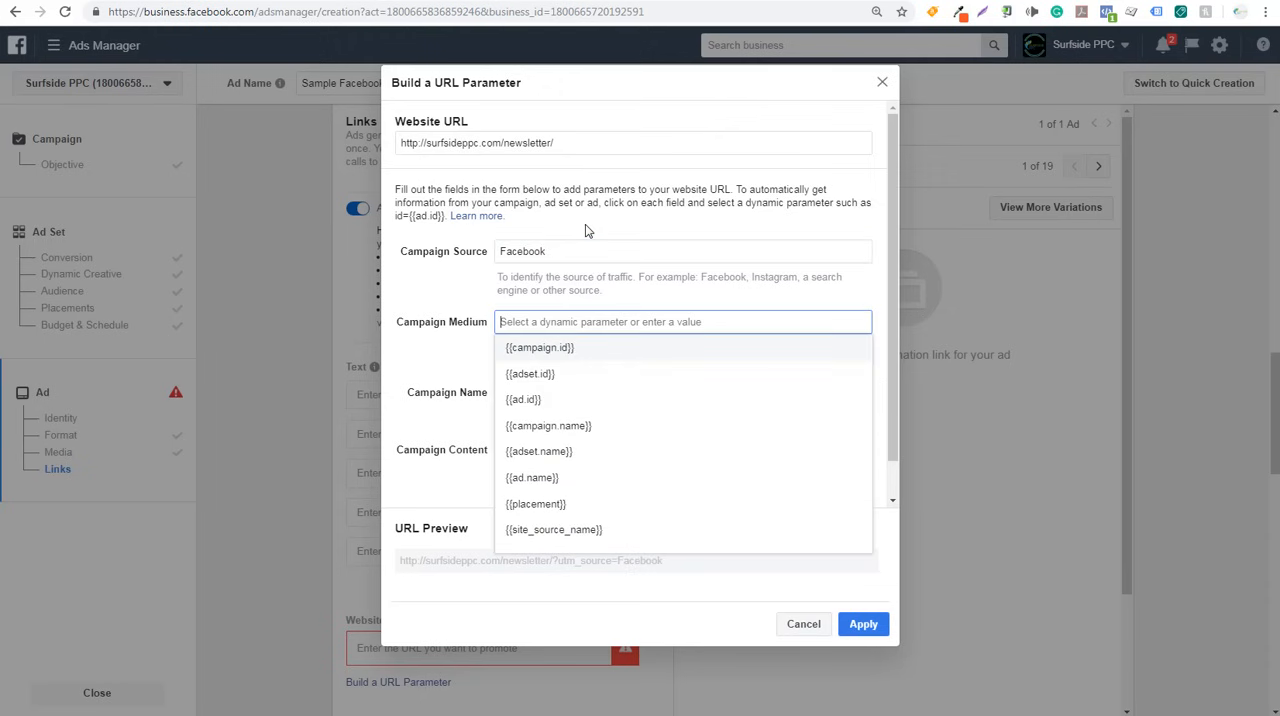
pyautogui.write('Banner')
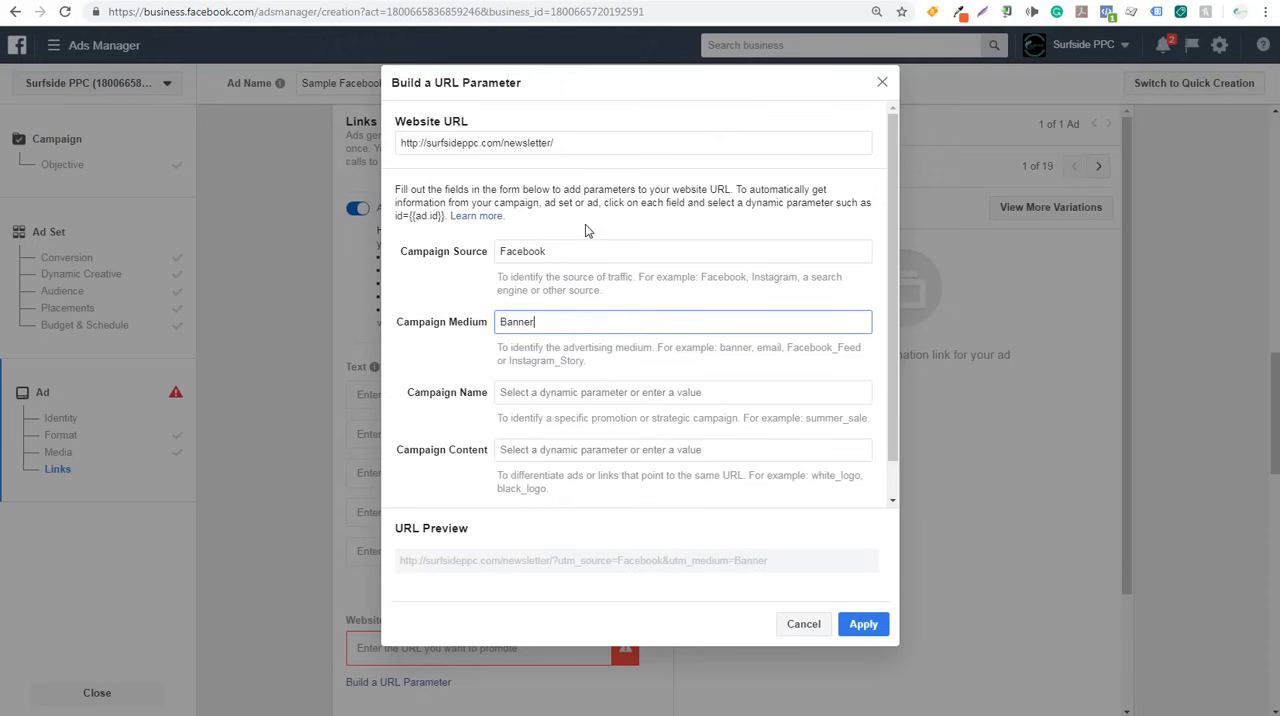
pyautogui.press('Tab')
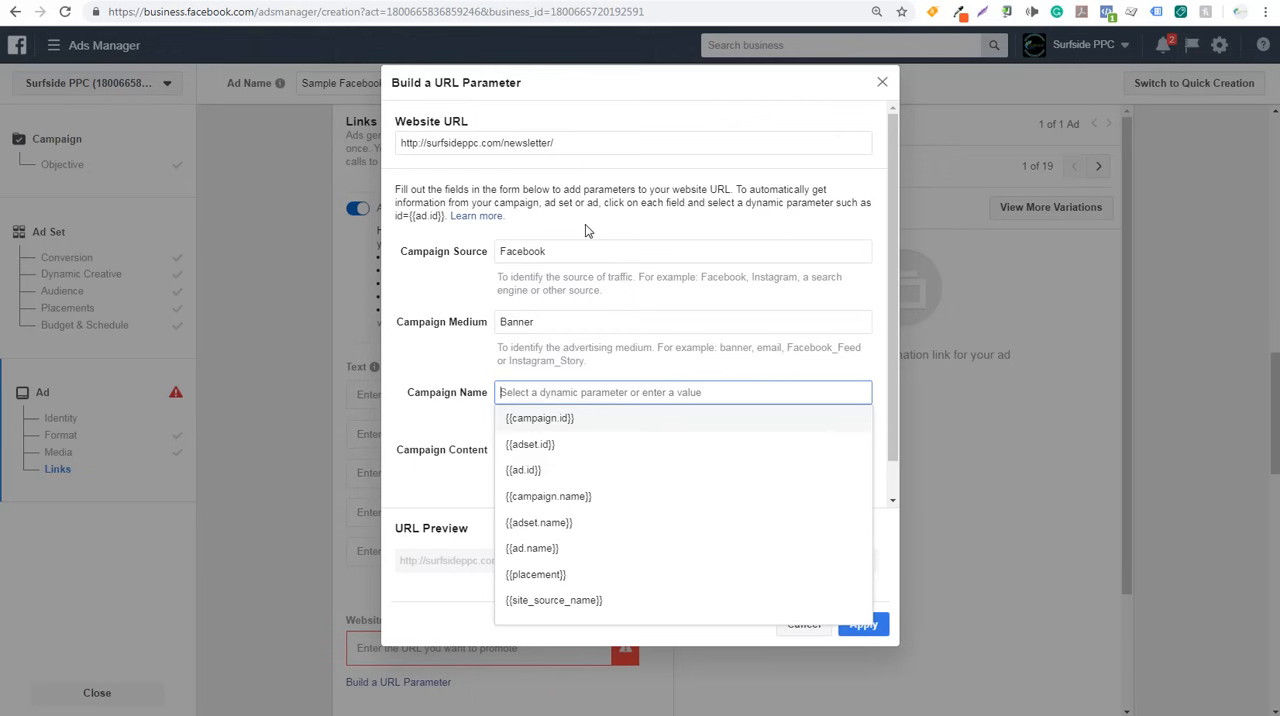
pyautogui.write('Sample Face')
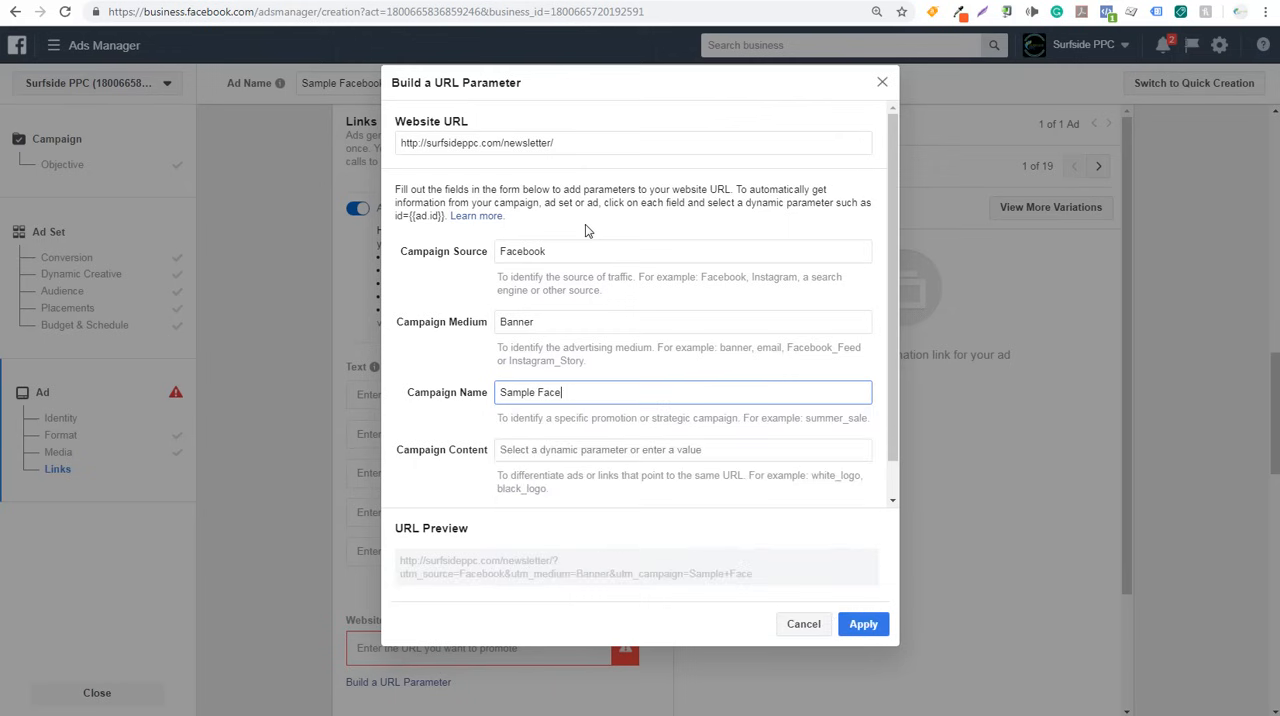
pyautogui.write('book Campaign')
pyautogui.press('Tab')
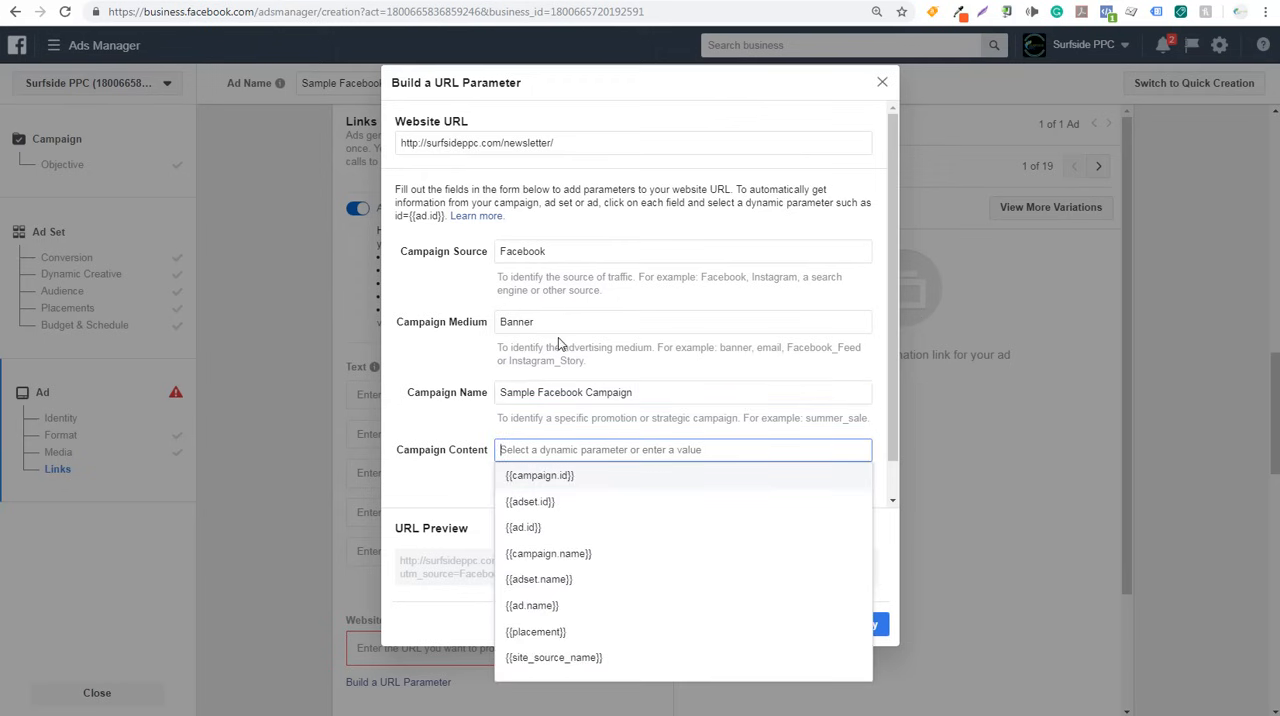
pyautogui.tripleClick(523, 392)
pyautogui.press('BackSpace')
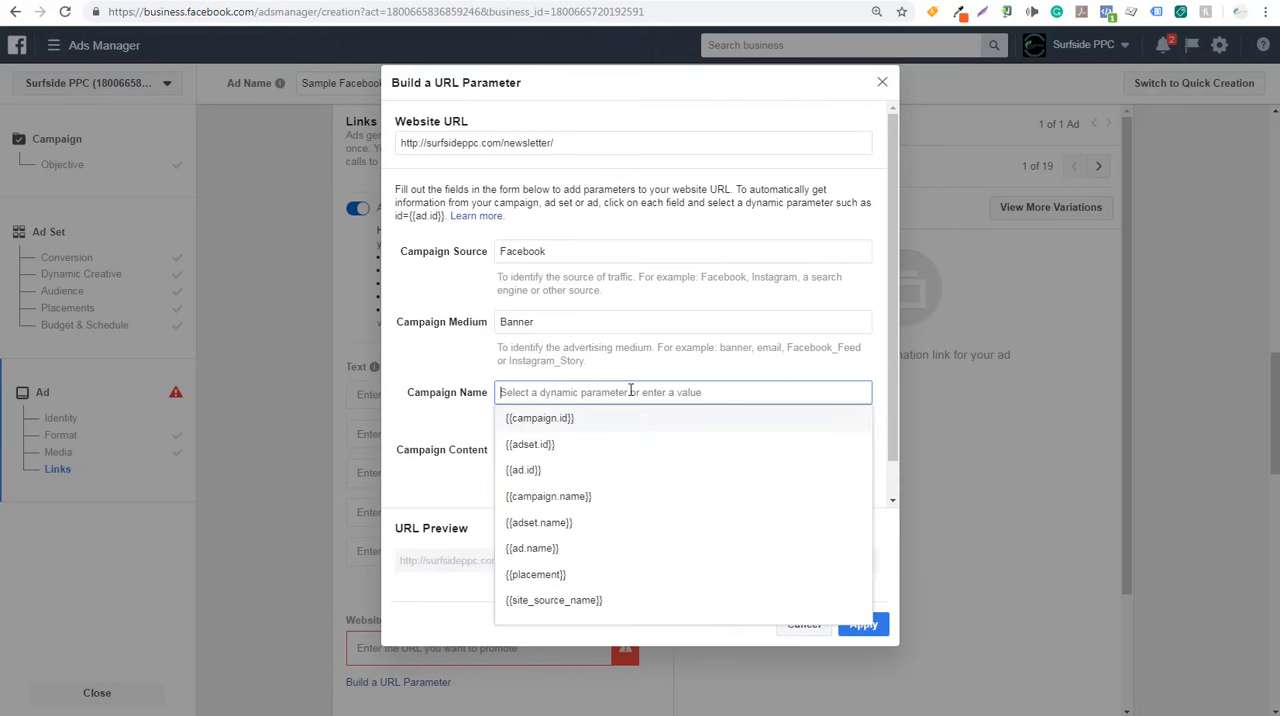
# - Use the dynamic parameters {{campaign.name}} for campaign name and {{adset.name}} for campaign content, and apply the tagged URL to the ad
pyautogui.click(585, 495)
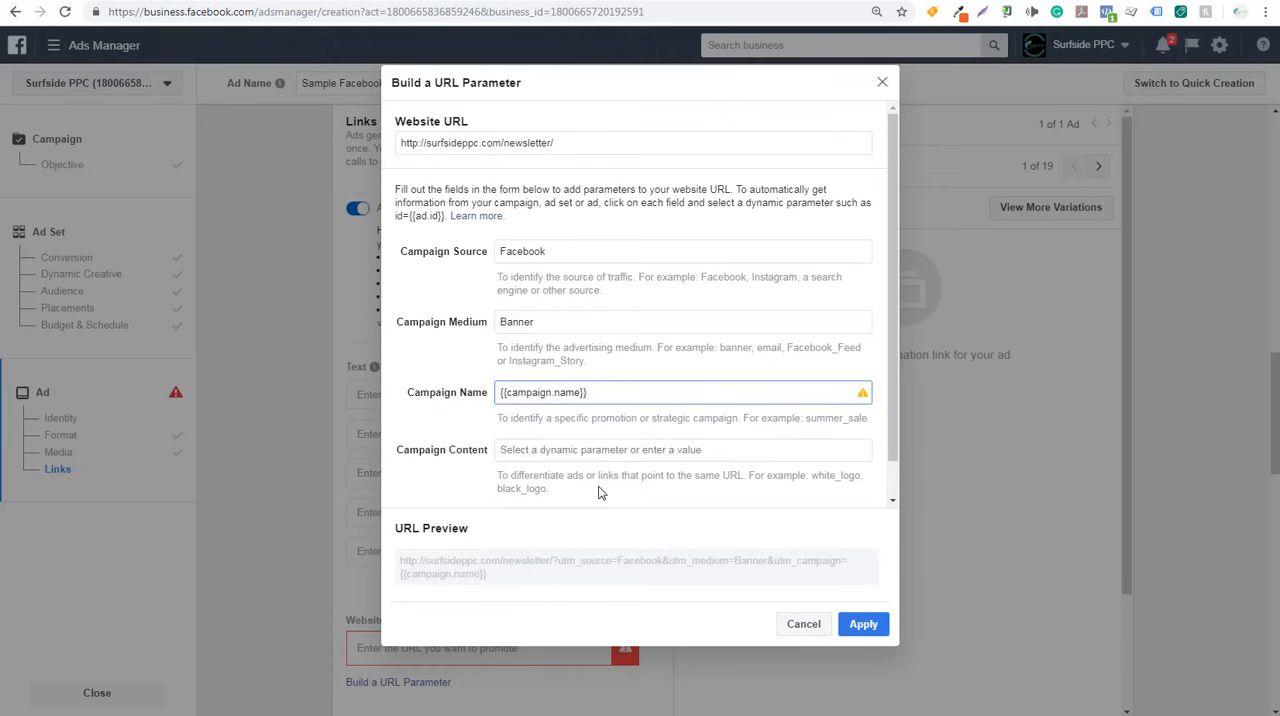
pyautogui.click(561, 451)
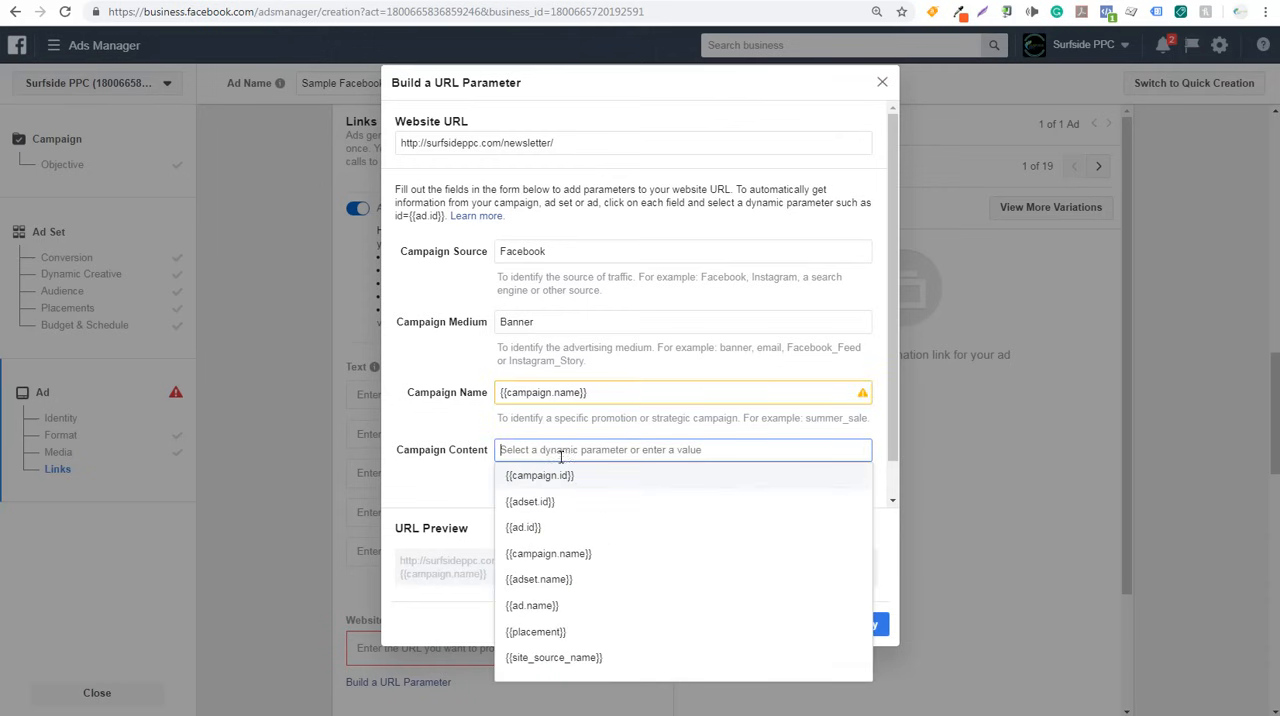
pyautogui.click(586, 590)
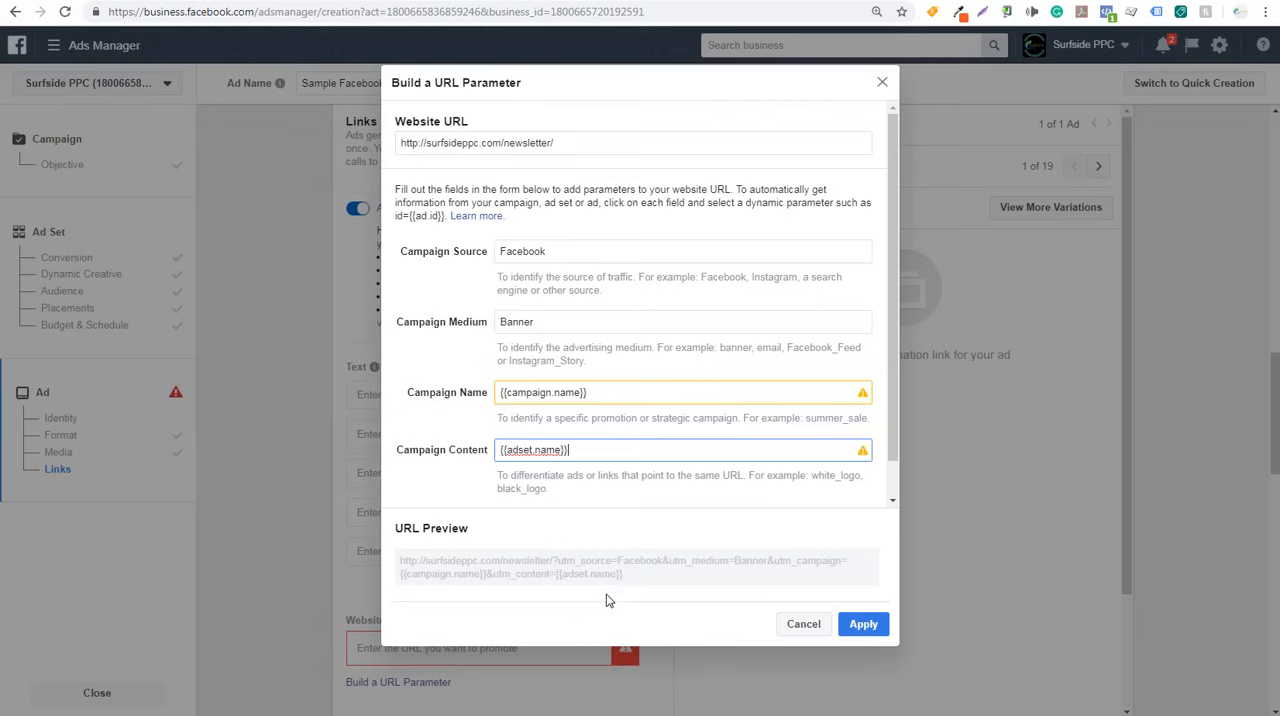
pyautogui.scroll(-1, 536, 491)
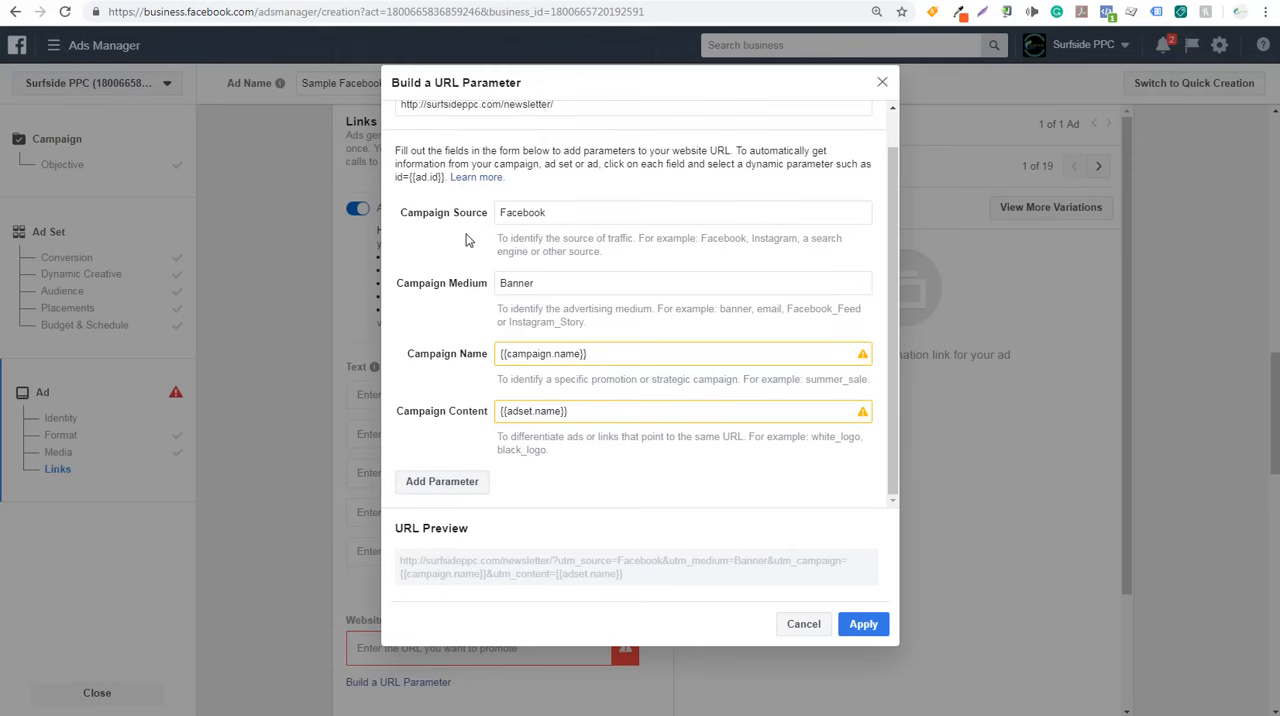
pyautogui.moveTo(539, 354)
pyautogui.moveTo(540, 407)
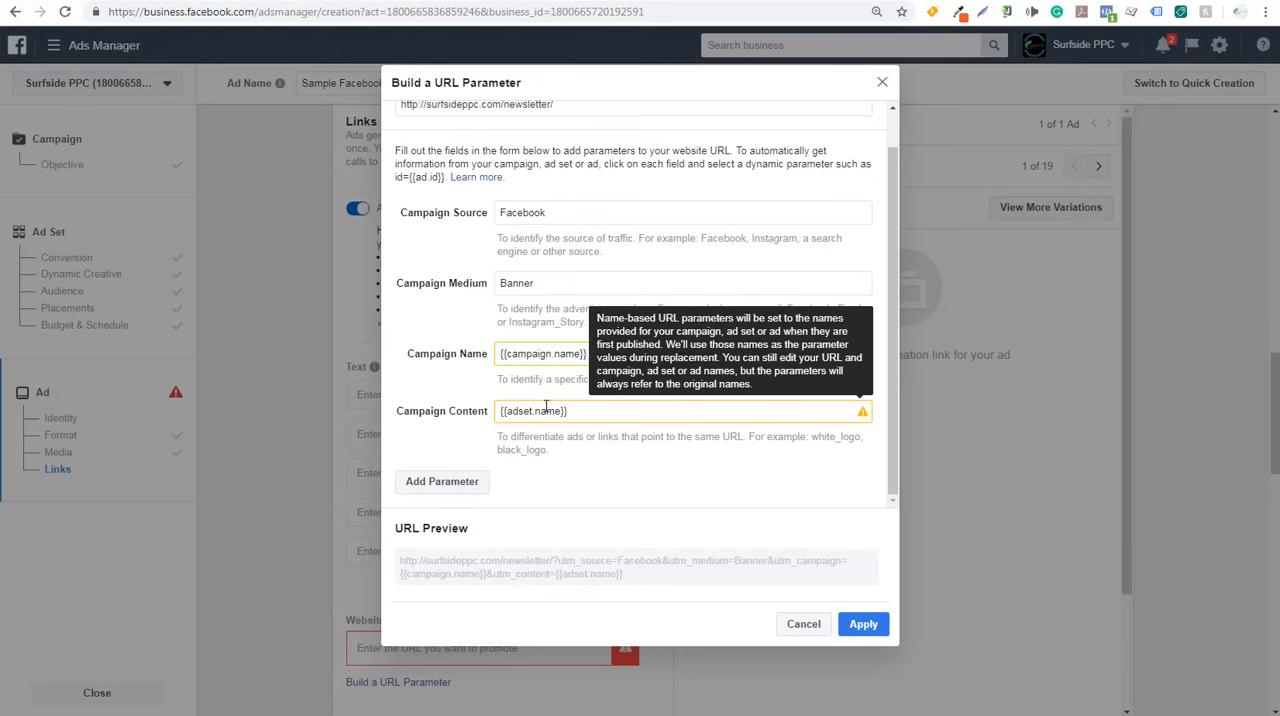
pyautogui.click(863, 623)
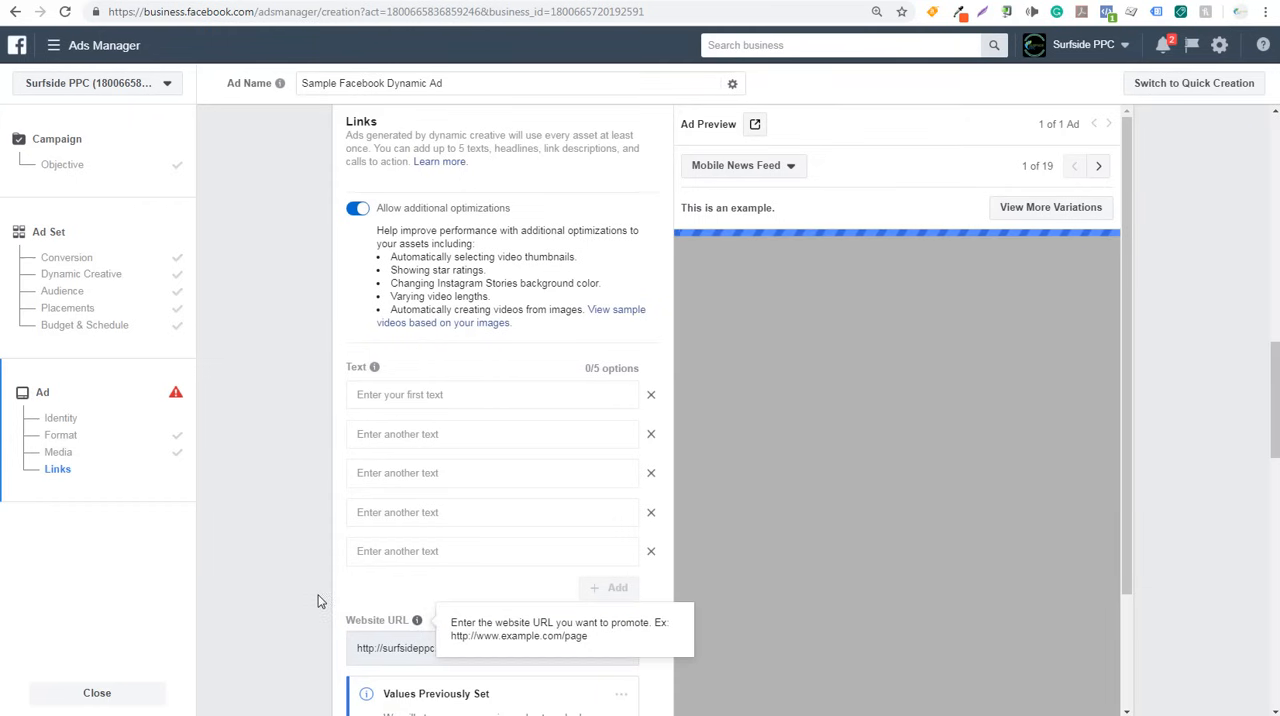
pyautogui.scroll(-1, 323, 600)
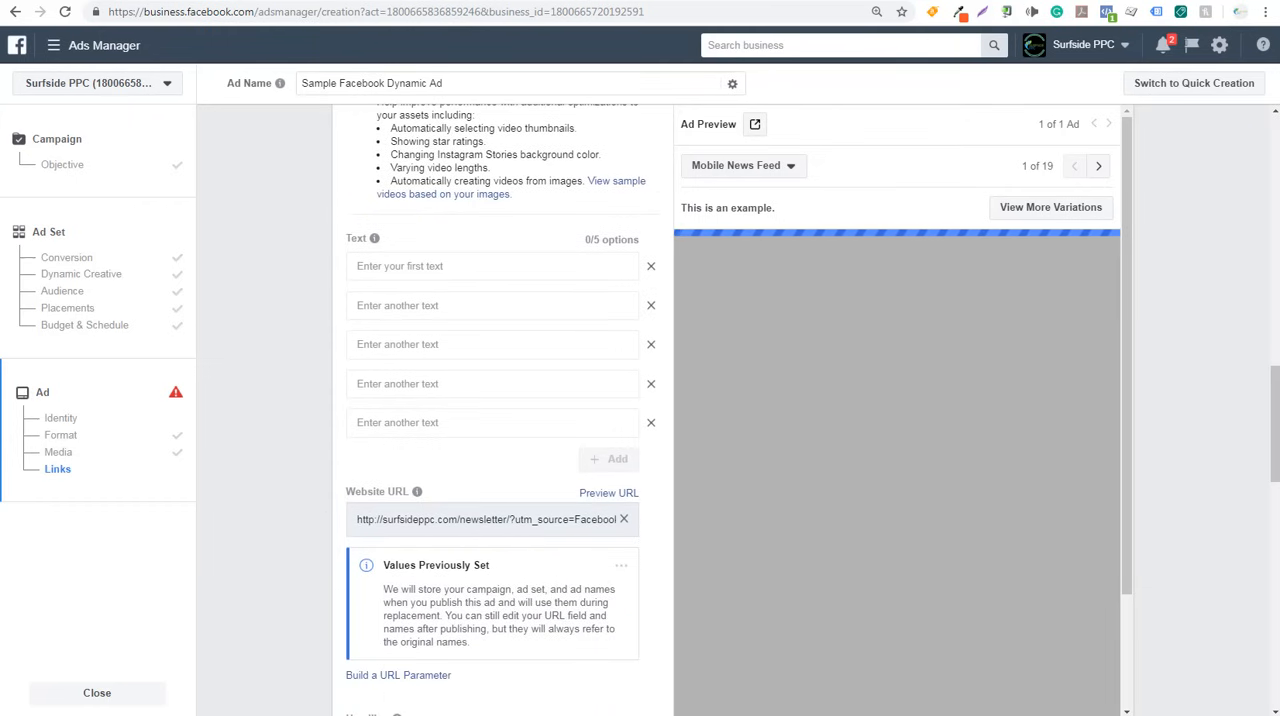
# - Switch to Google Analytics, examine Surfside PPC Newsletter Campaign 2019 with Ad Content as secondary dimension, and return to Ads Manager
pyautogui.click(1046, 0)
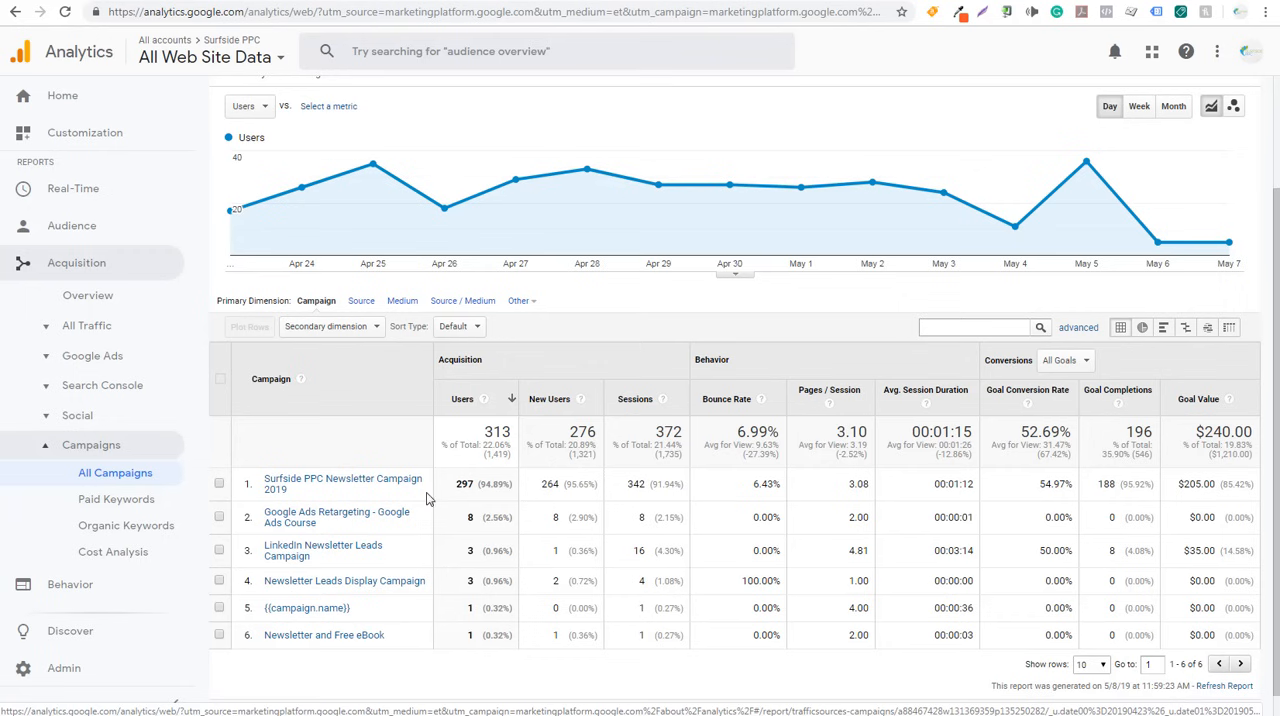
pyautogui.click(310, 484)
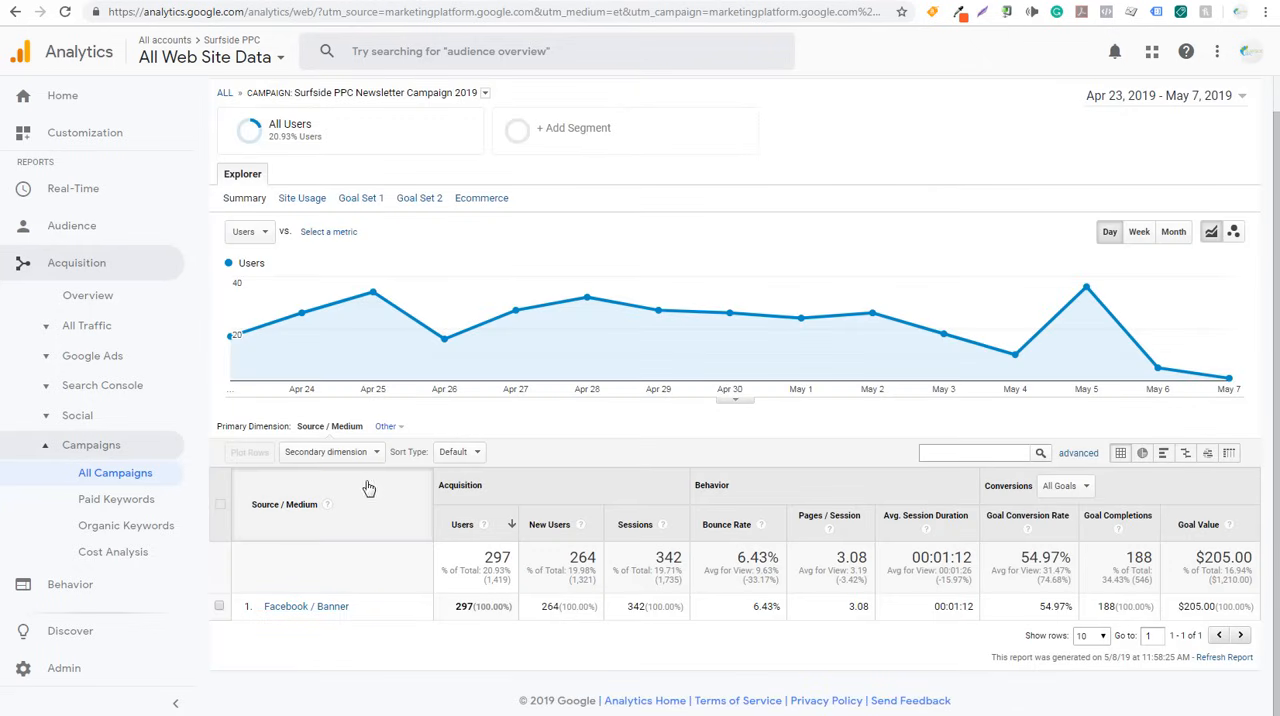
pyautogui.click(352, 454)
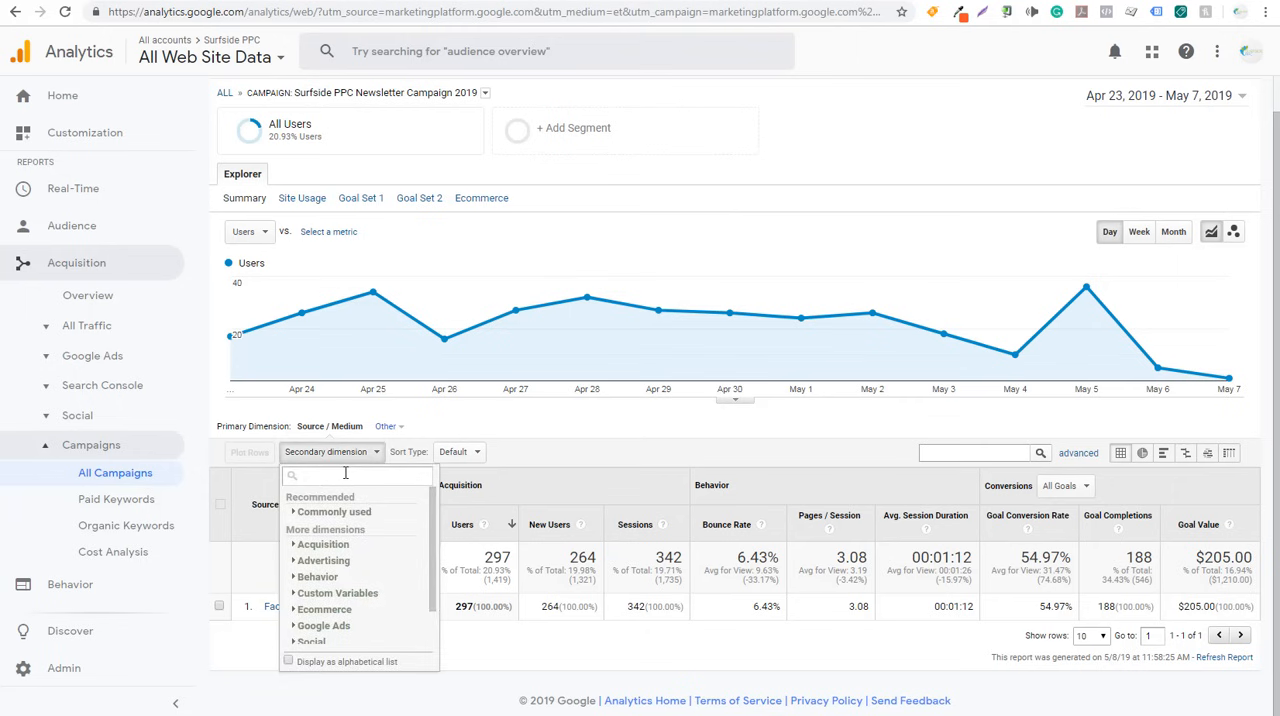
pyautogui.write('content')
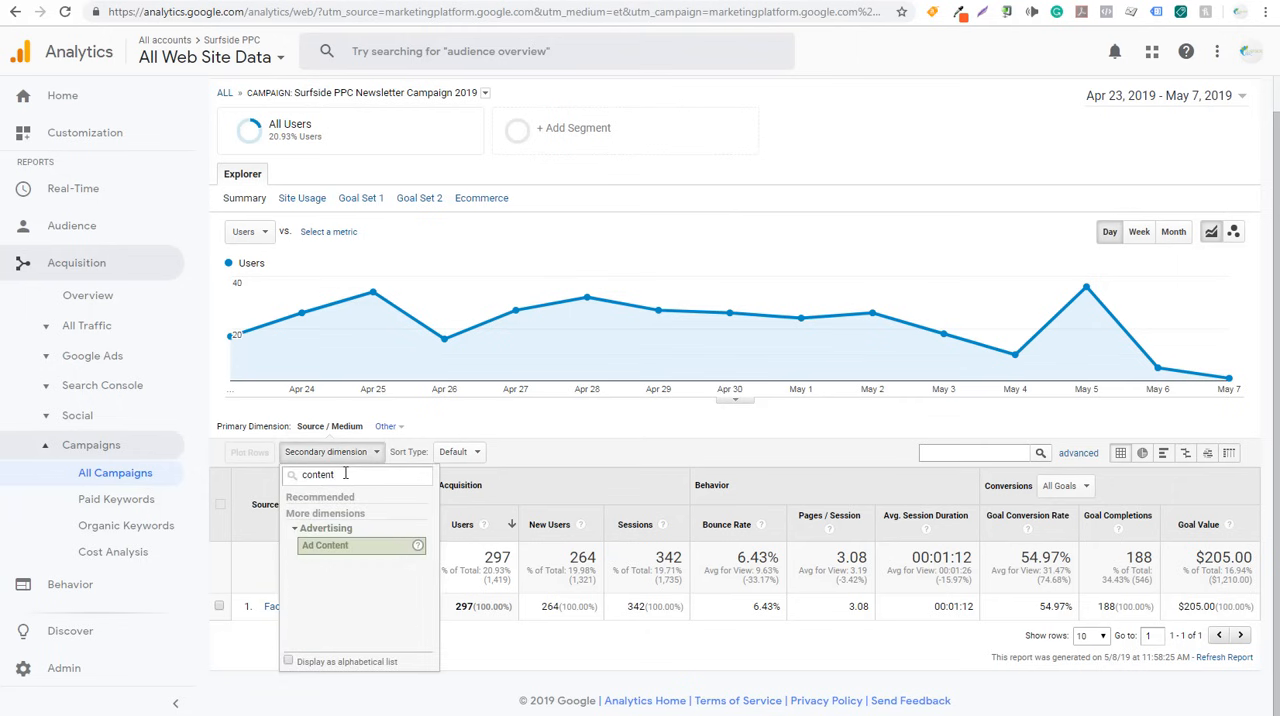
pyautogui.click(335, 548)
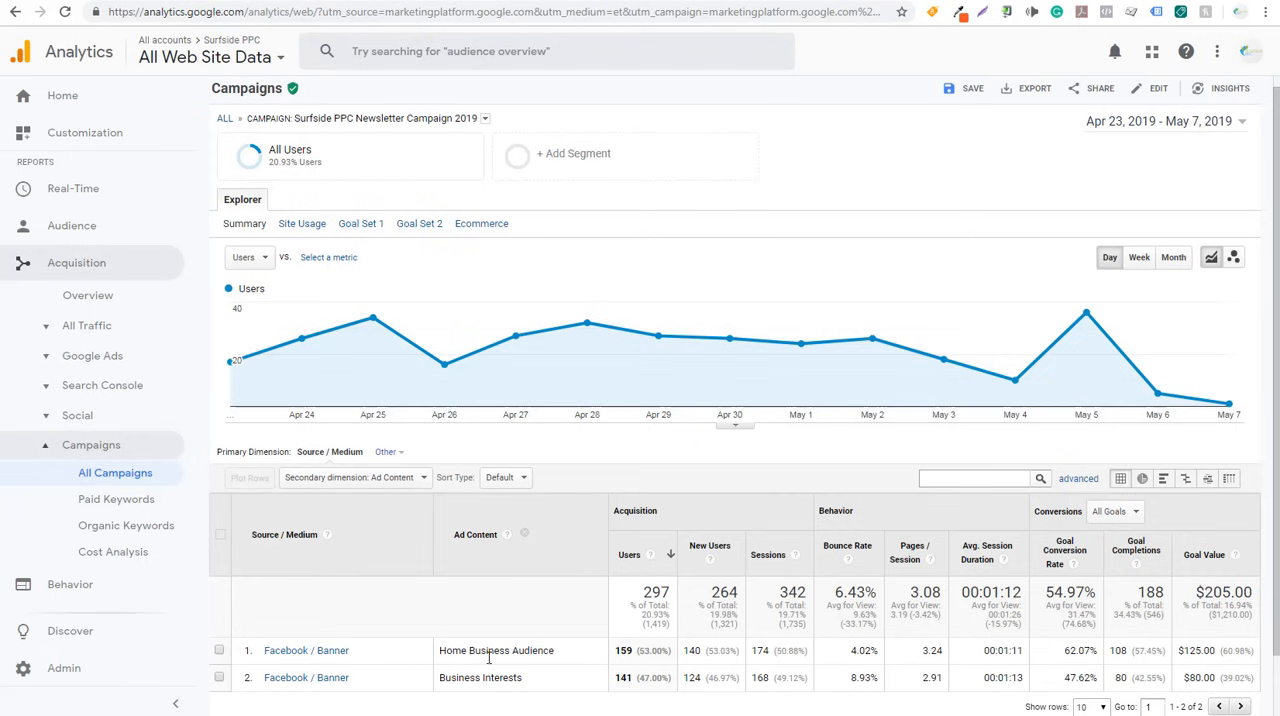
pyautogui.scroll(-1, 515, 615)
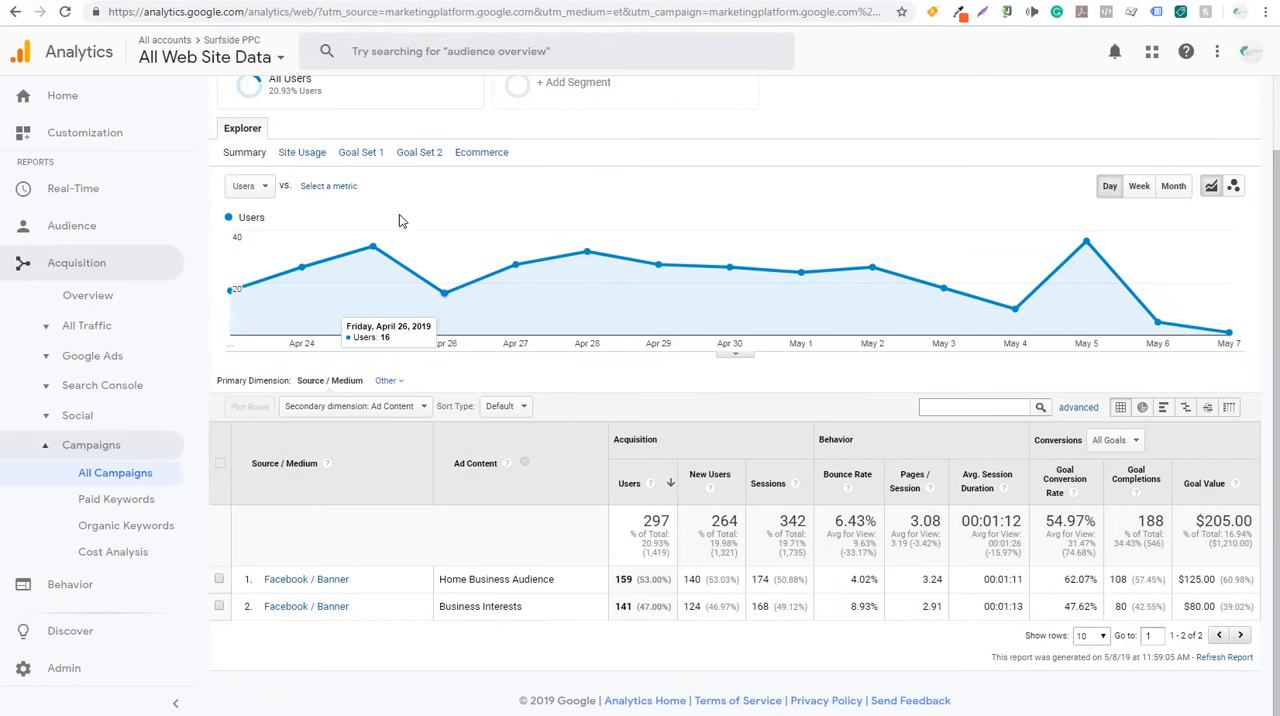
pyautogui.click(217, 1)
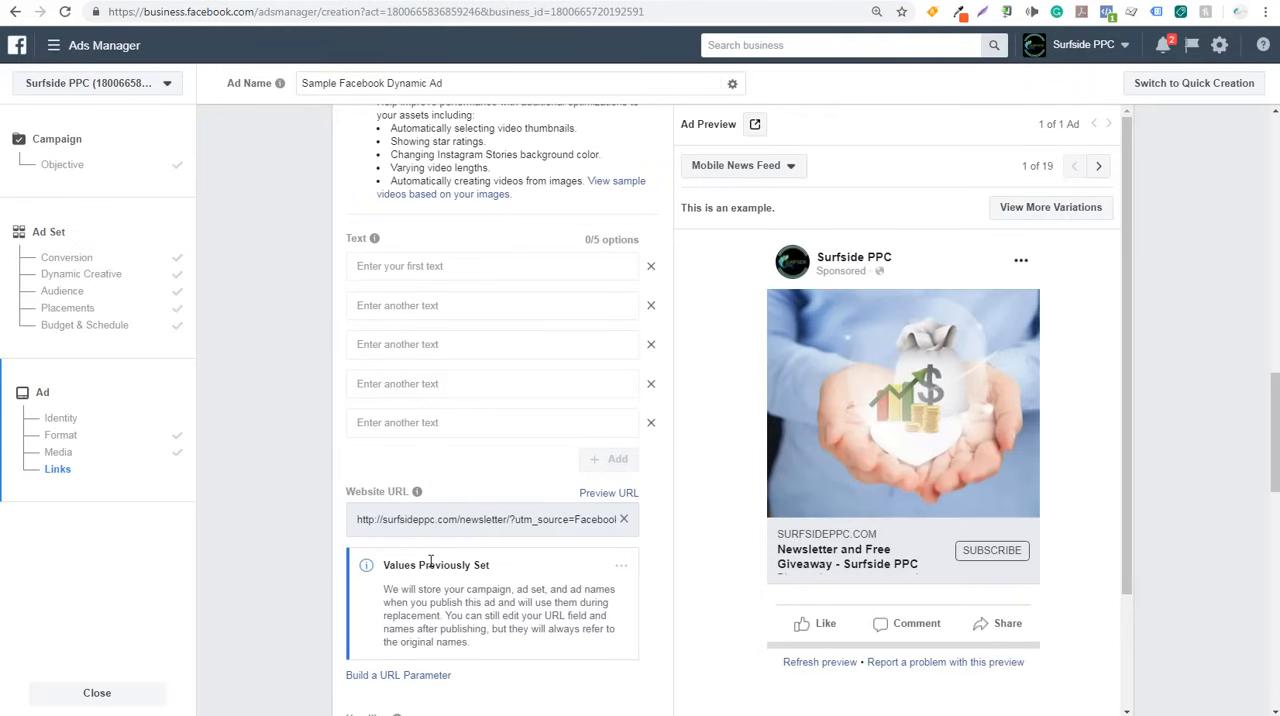
# - Enter the placeholders Text Example, Headline Example and News Feed Link Description Example as the first ad text, headline and link description
pyautogui.scroll(4, 278, 407)
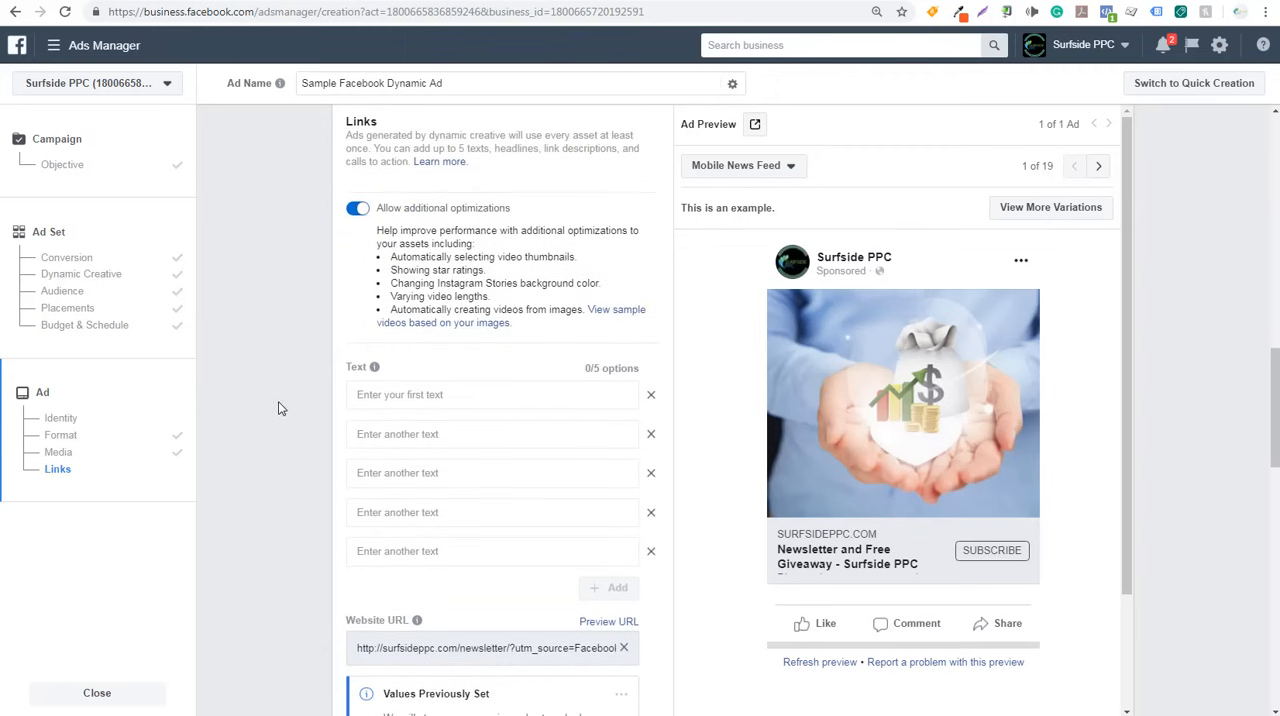
pyautogui.scroll(-4, 278, 407)
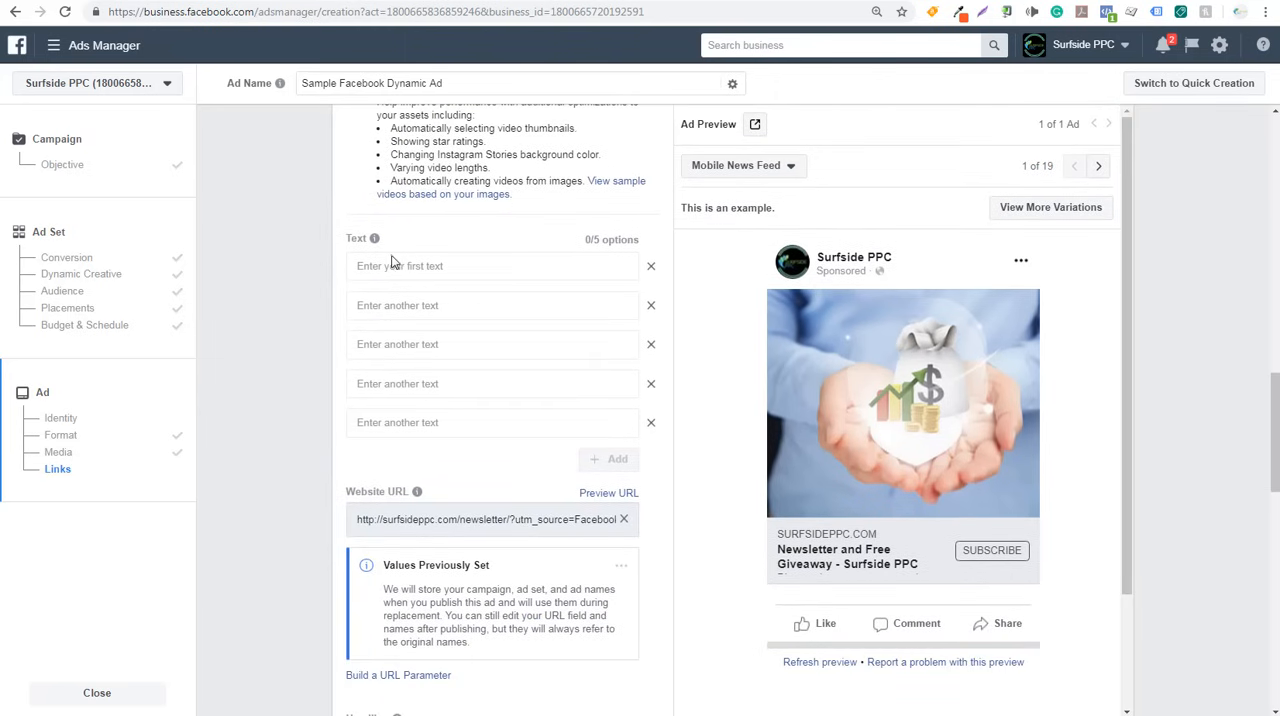
pyautogui.click(414, 266)
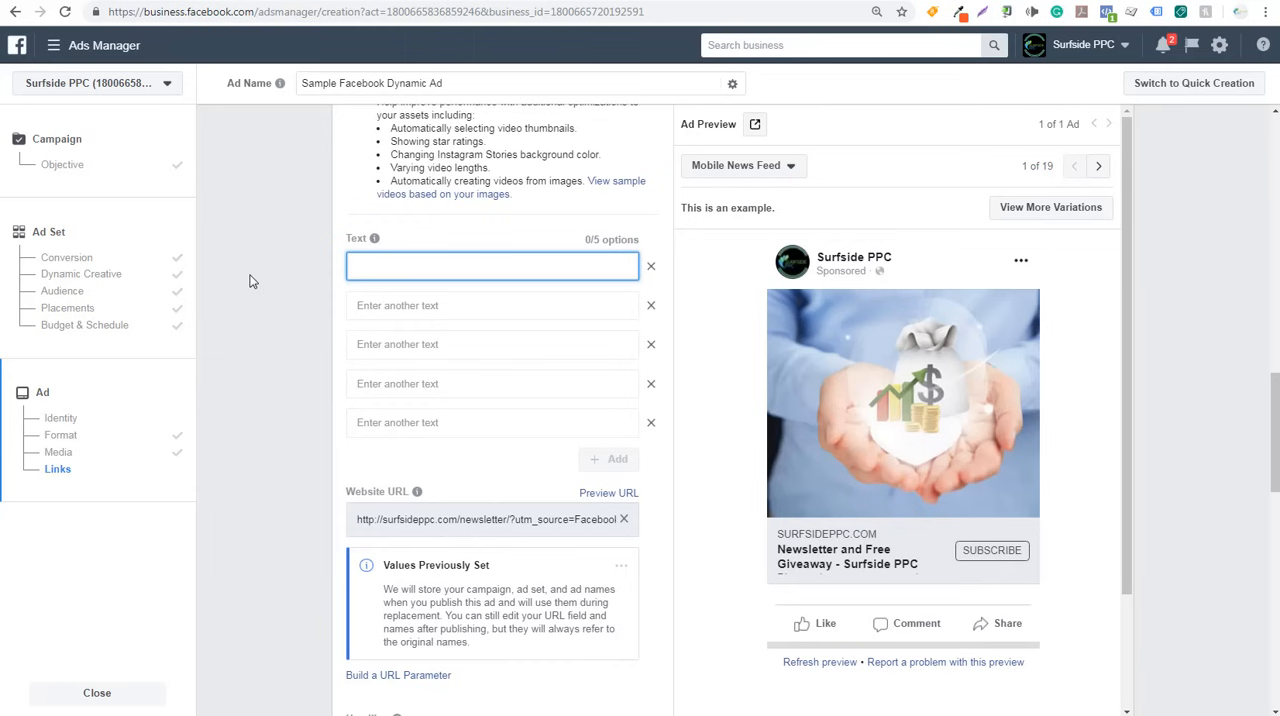
pyautogui.write('Text Example')
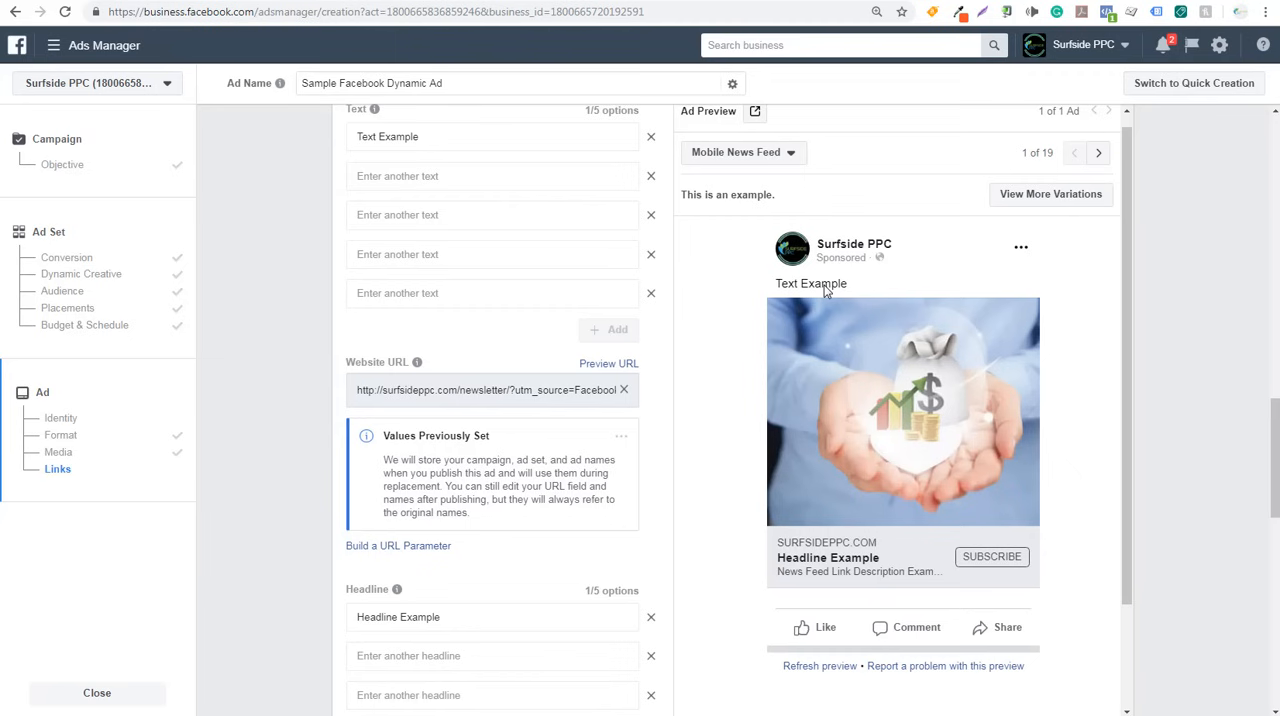
# - Review the ad's text, headline, call to action and link description fields against the Mobile News Feed preview
pyautogui.scroll(-2, 280, 302)
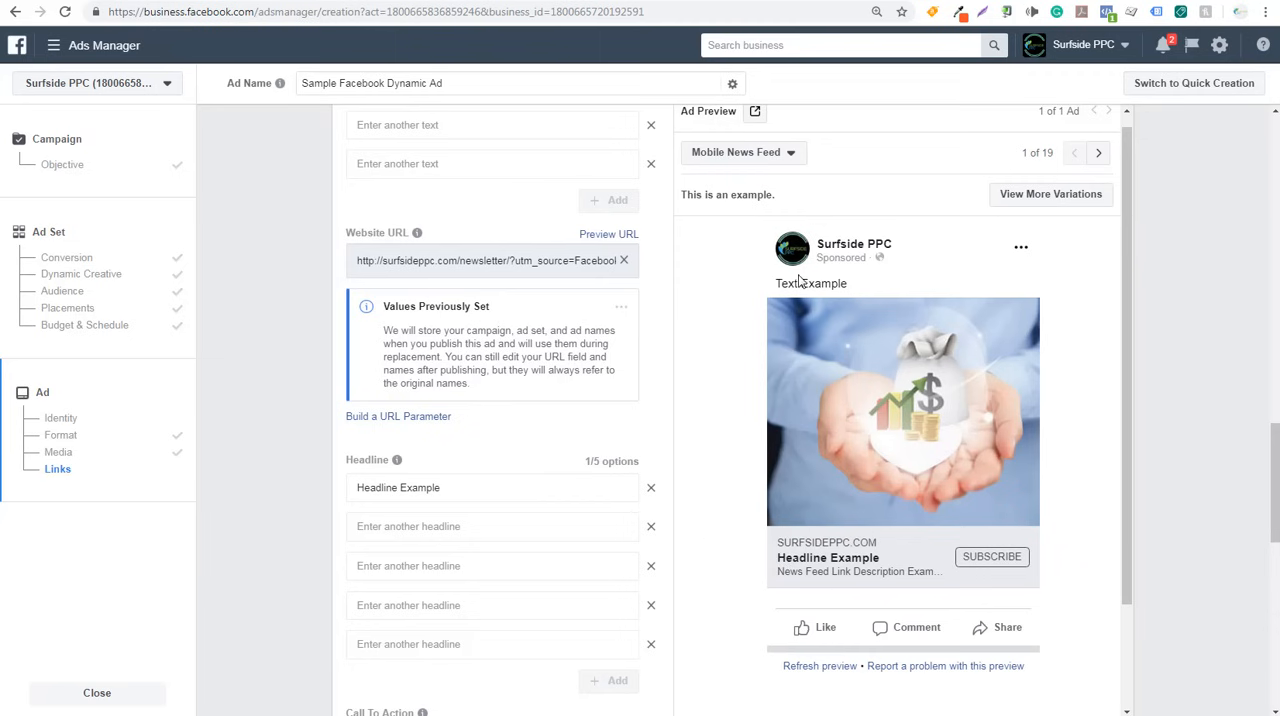
pyautogui.scroll(-4, 270, 490)
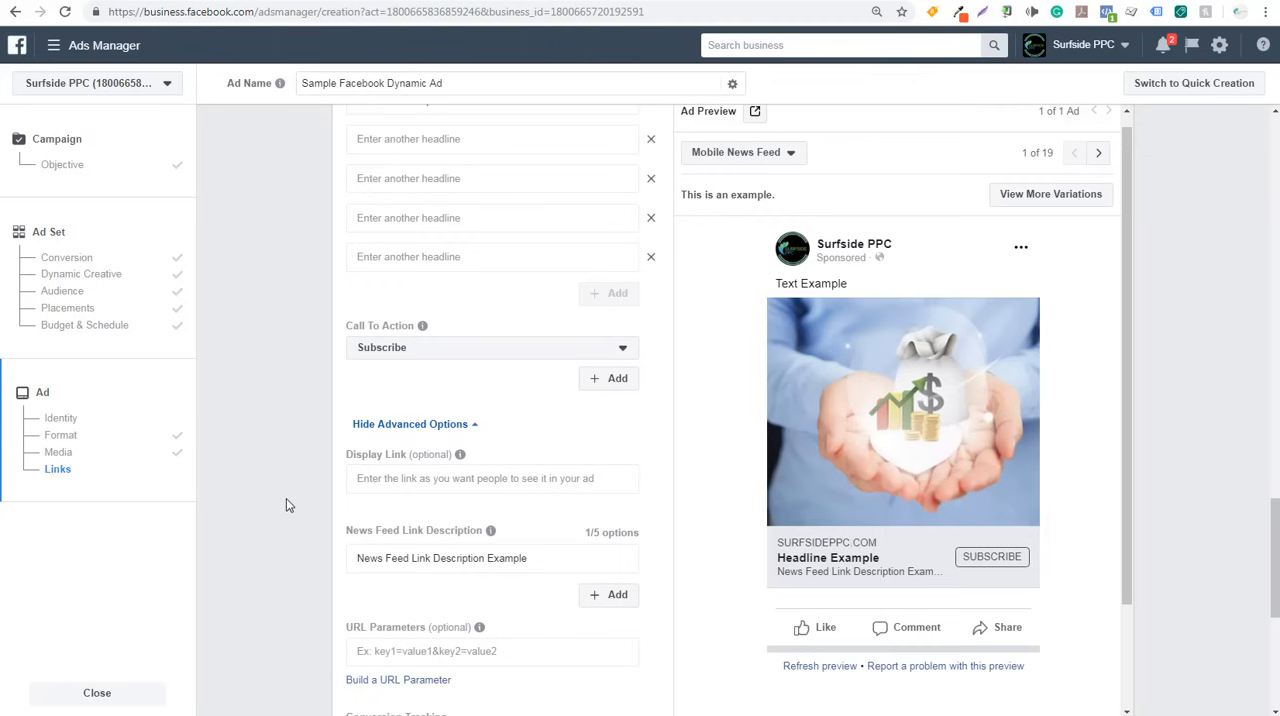
pyautogui.scroll(-2, 877, 530)
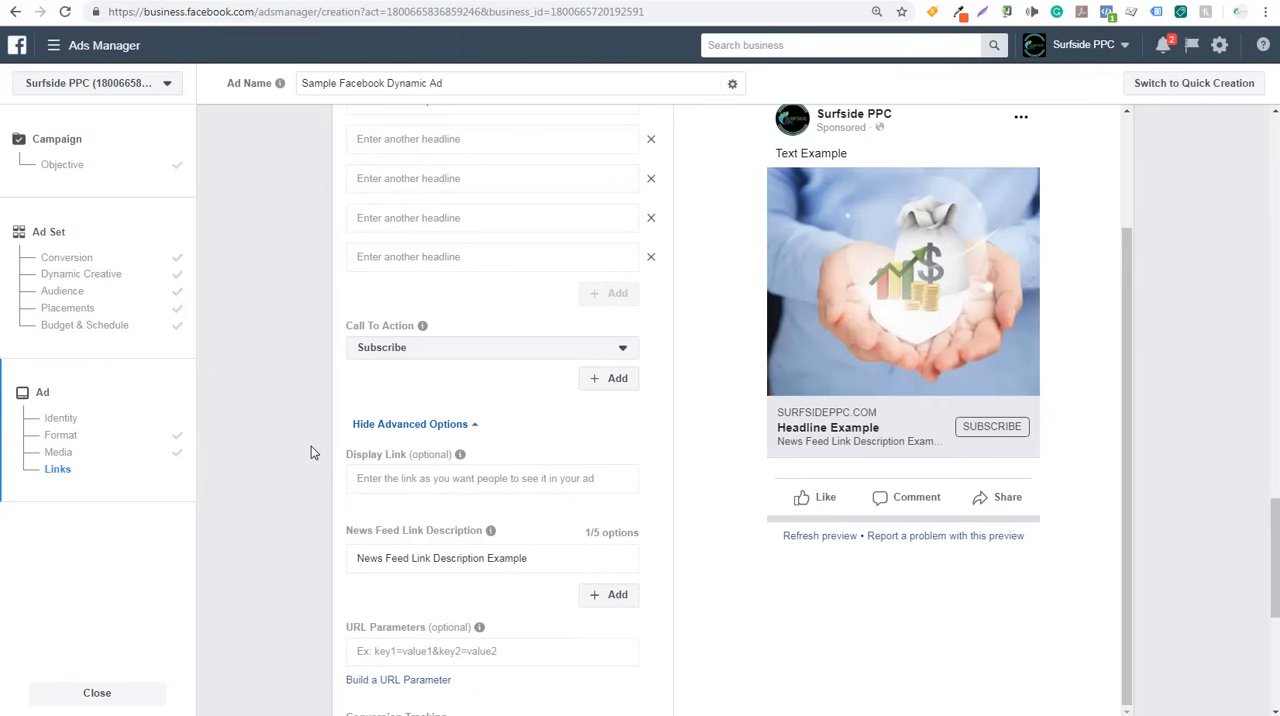
pyautogui.scroll(2, 286, 451)
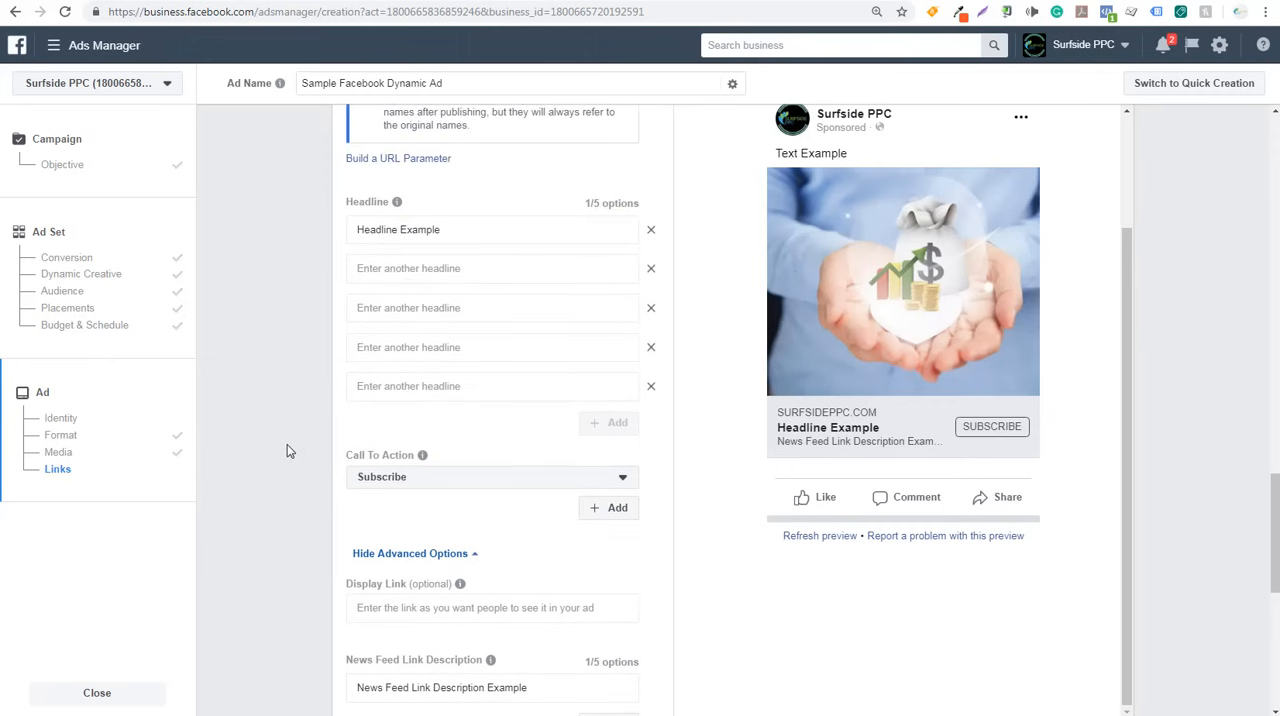
pyautogui.scroll(5, 286, 451)
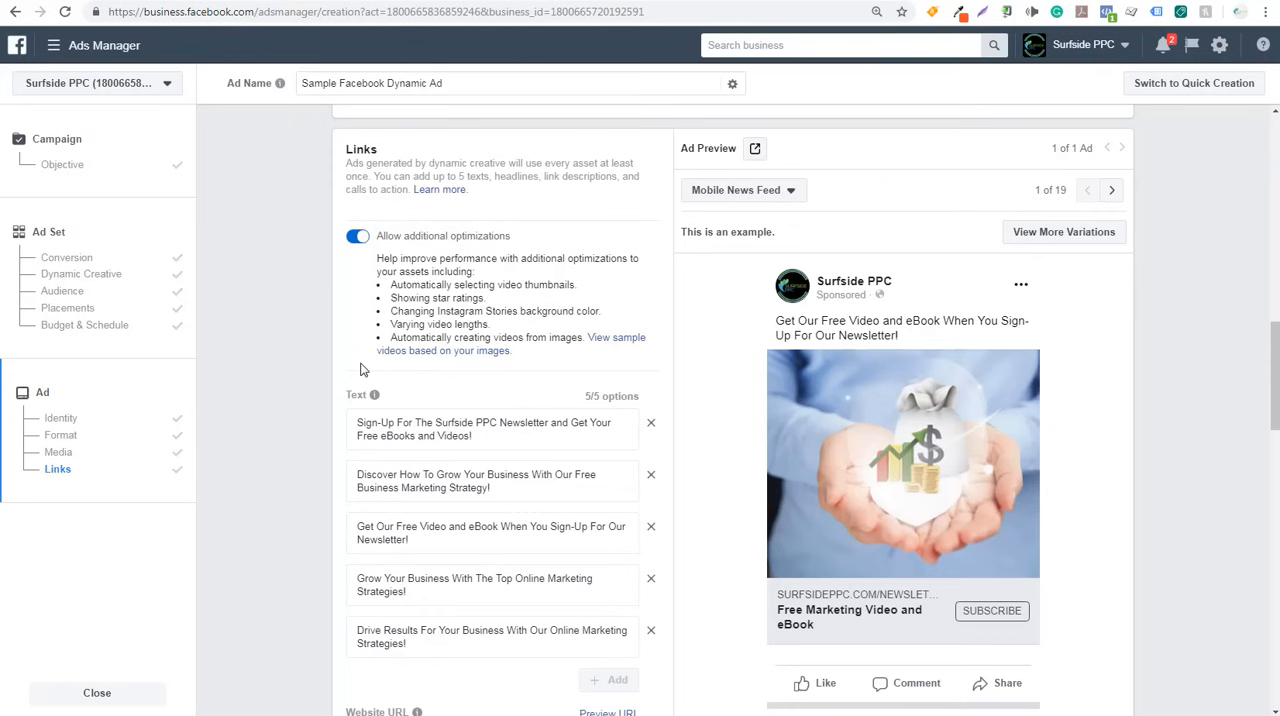
# - Review the dynamic ad's uploaded images, five text options, website URL, headlines, call to action, display link and News Feed link descriptions
pyautogui.scroll(-1, 363, 360)
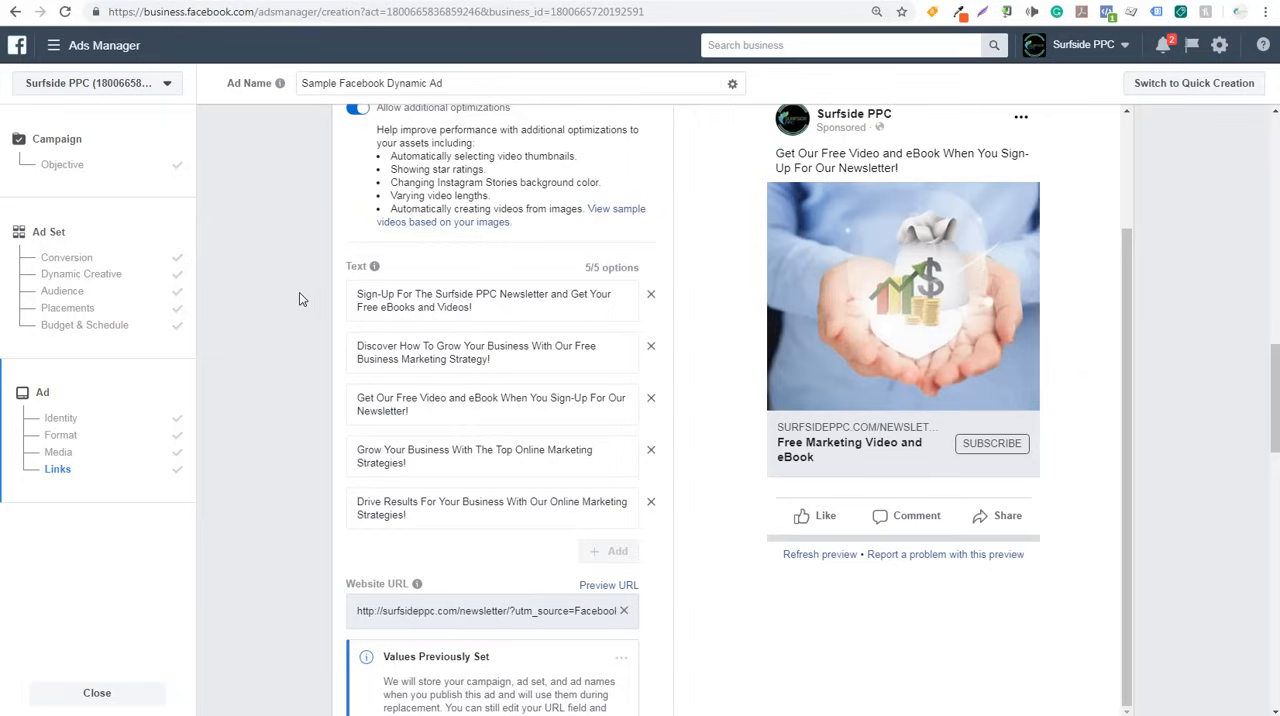
pyautogui.scroll(3, 299, 297)
pyautogui.scroll(1, 300, 292)
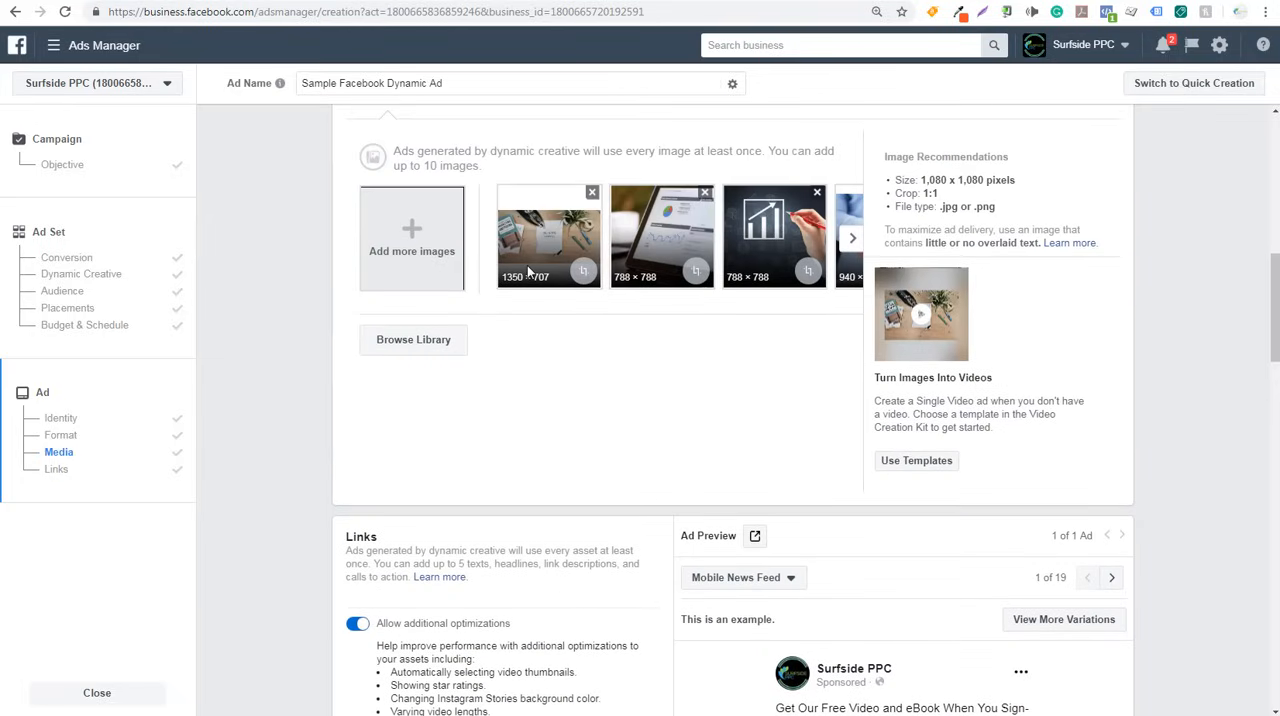
pyautogui.click(852, 240)
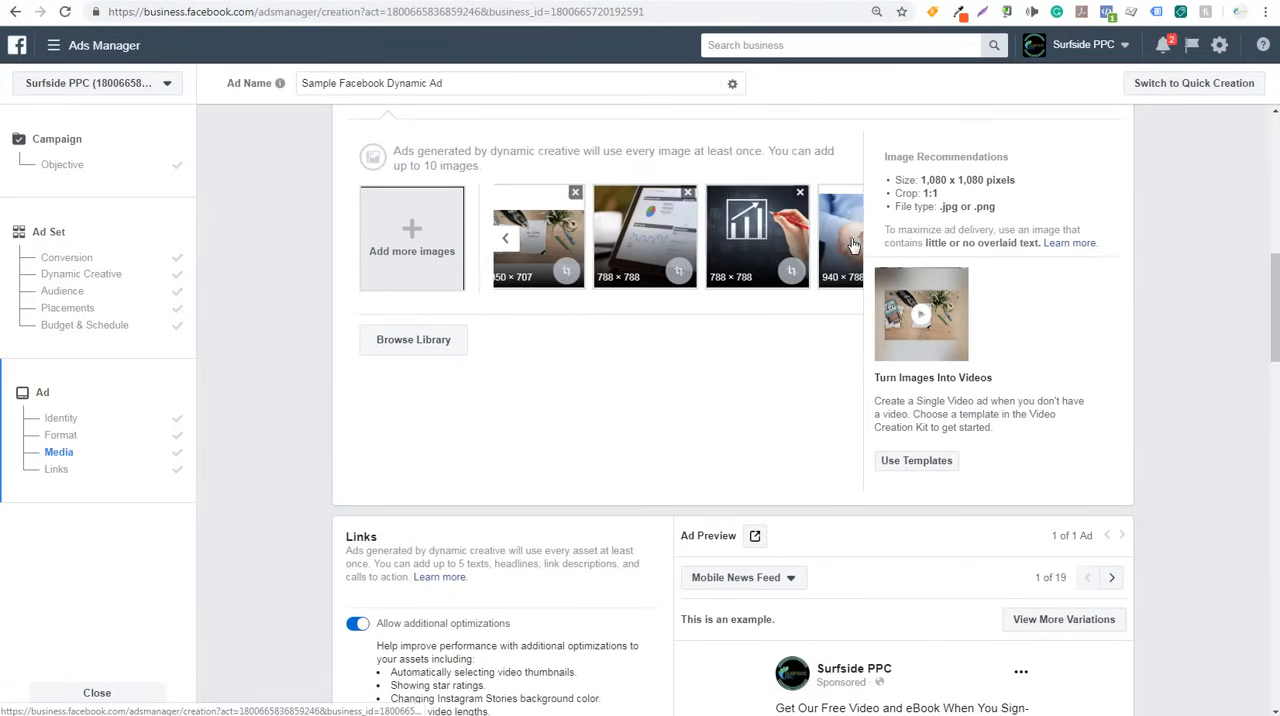
pyautogui.click(505, 238)
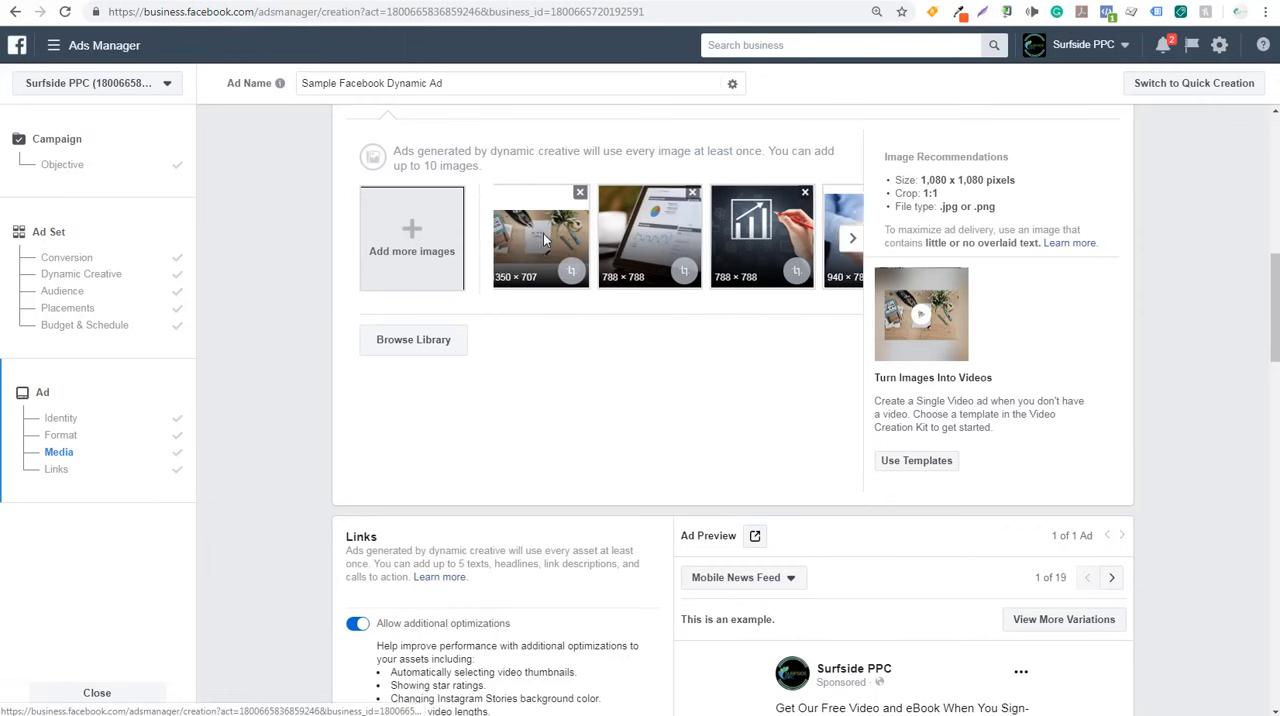
pyautogui.scroll(-5, 288, 346)
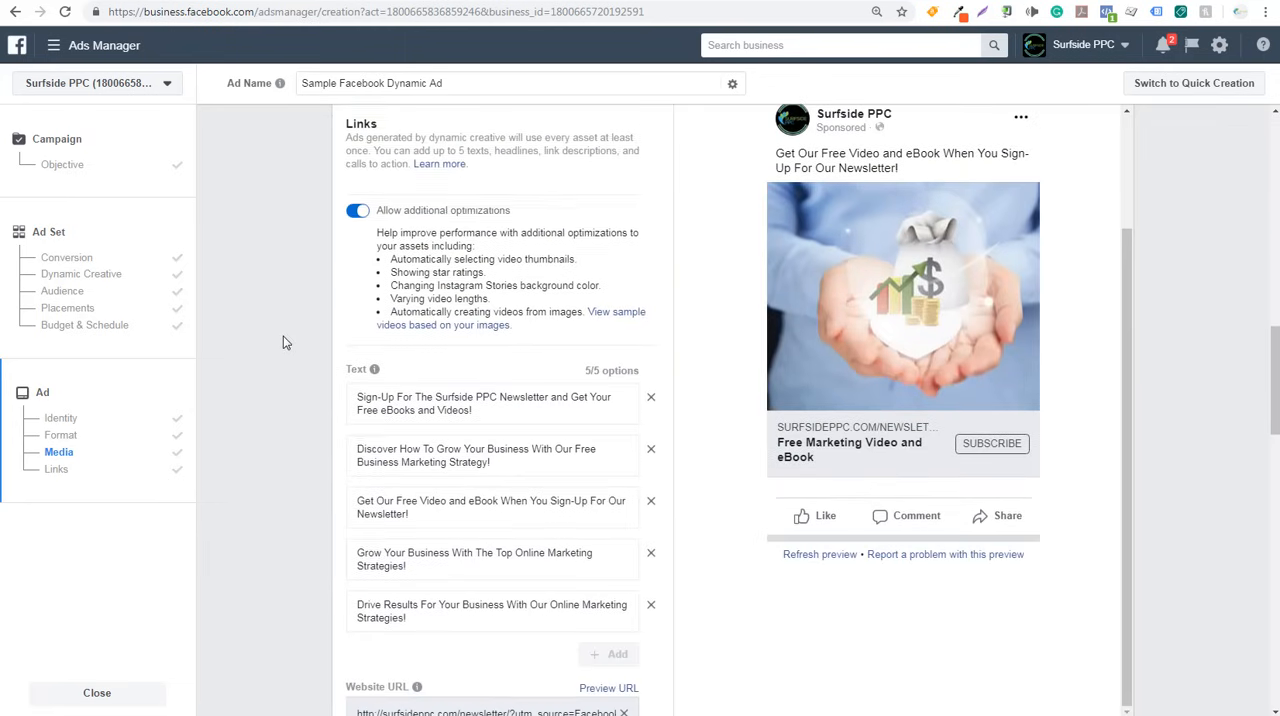
pyautogui.scroll(-4, 300, 310)
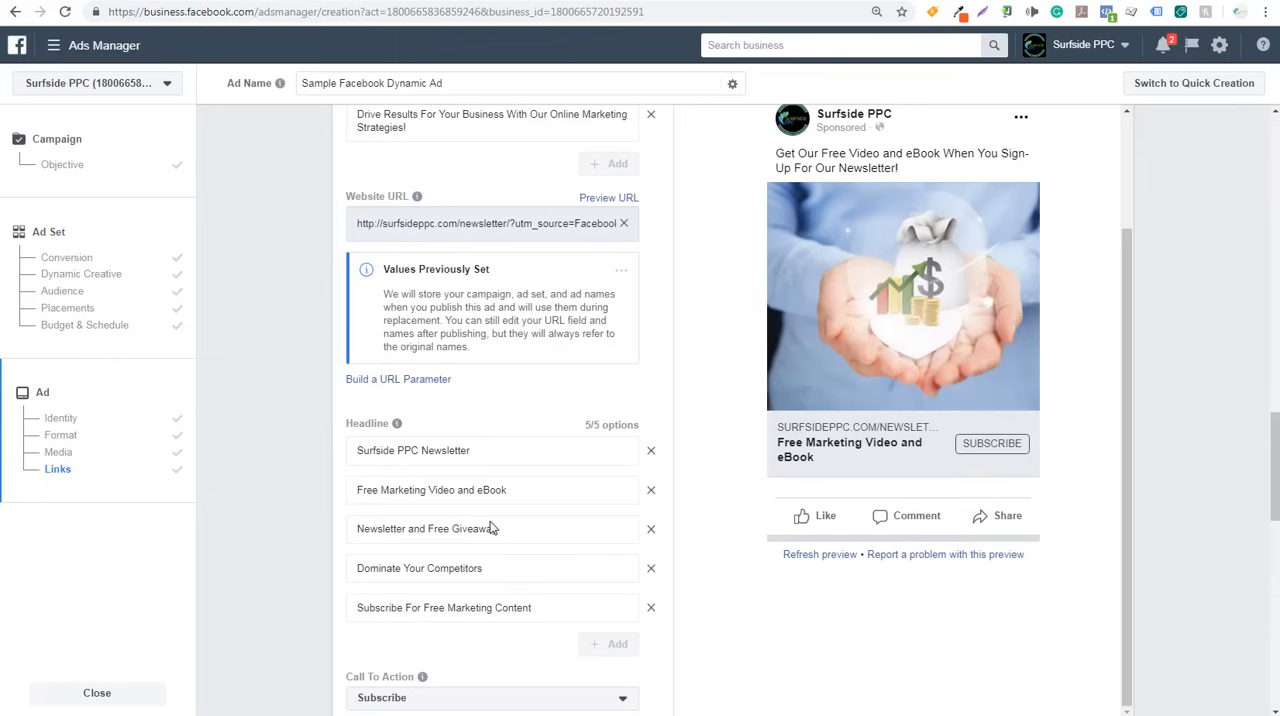
pyautogui.scroll(-4, 345, 512)
pyautogui.scroll(-1, 306, 495)
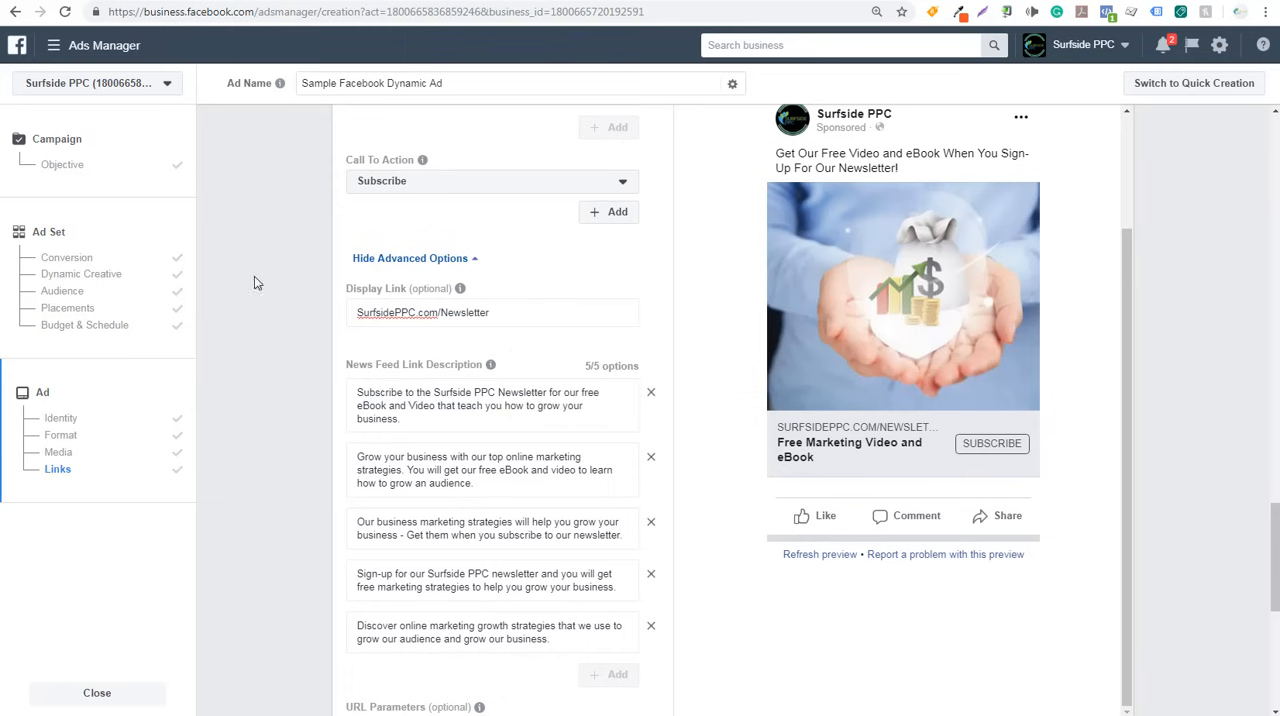
# - Re-read the ad's headlines and text options, examining the wording of the first text about the Surfside PPC Newsletter sign-up
pyautogui.scroll(5, 286, 371)
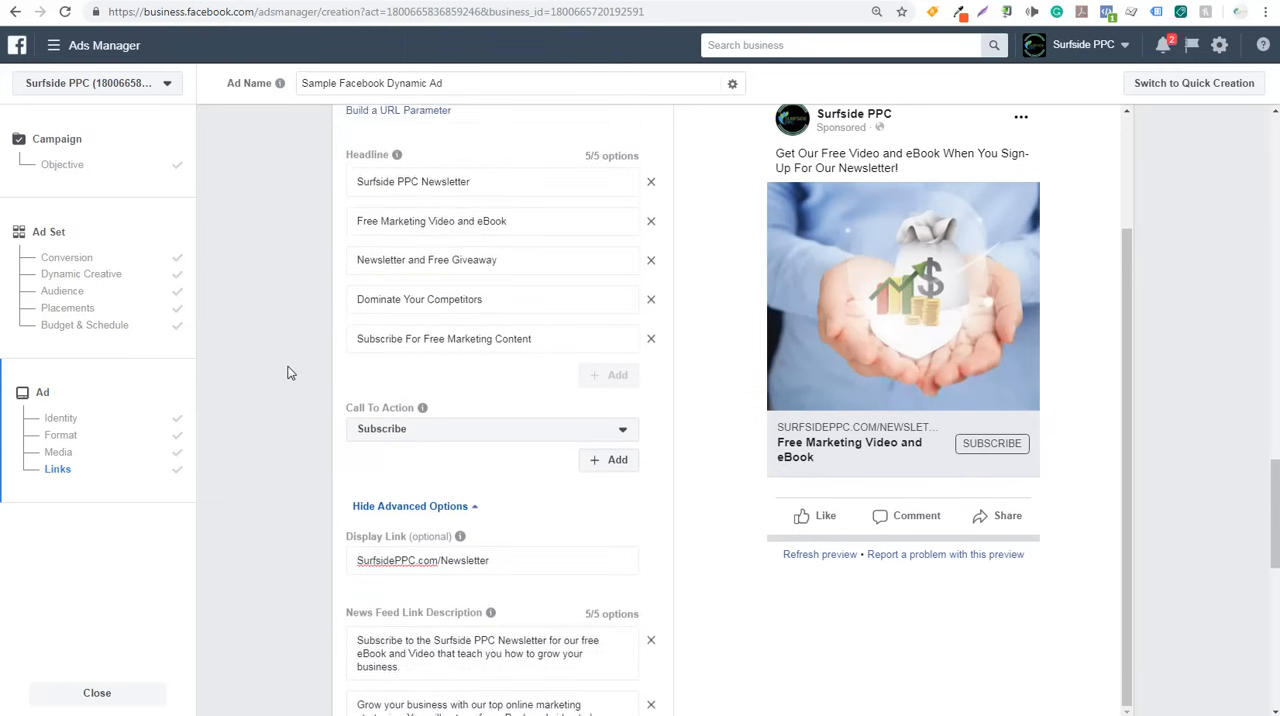
pyautogui.scroll(3, 287, 372)
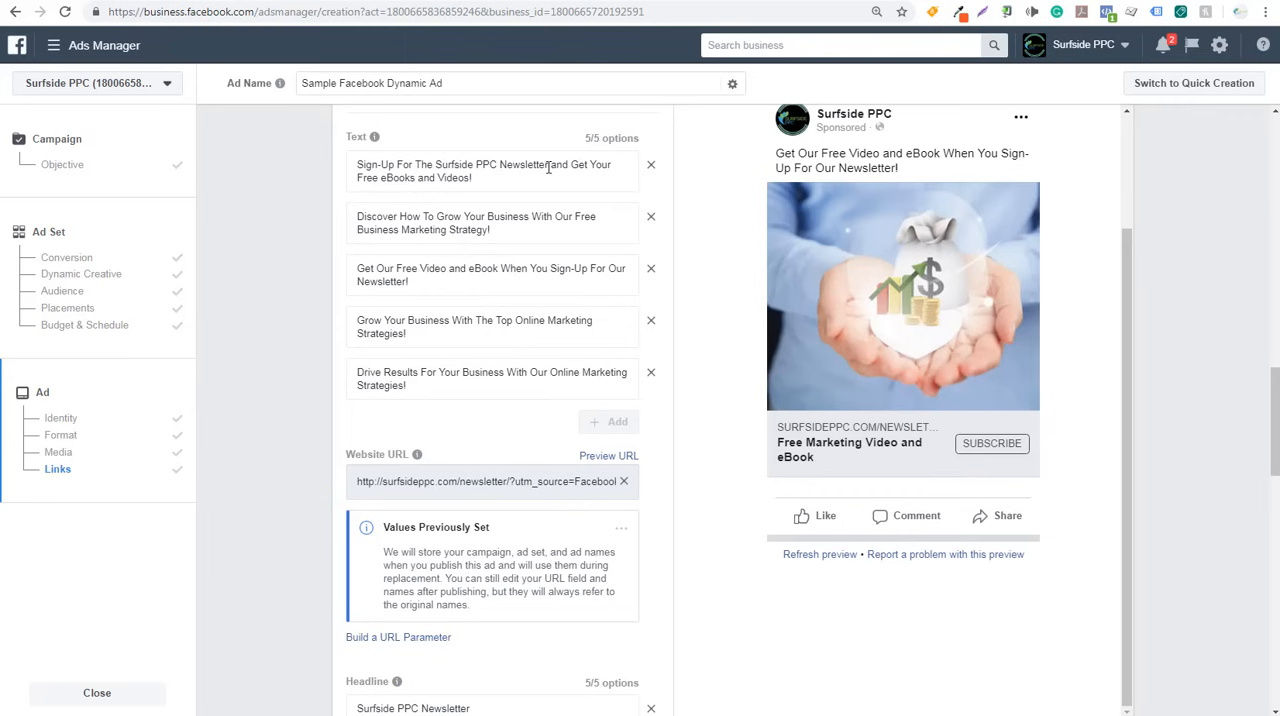
pyautogui.moveTo(548, 165); pyautogui.dragTo(356, 167)
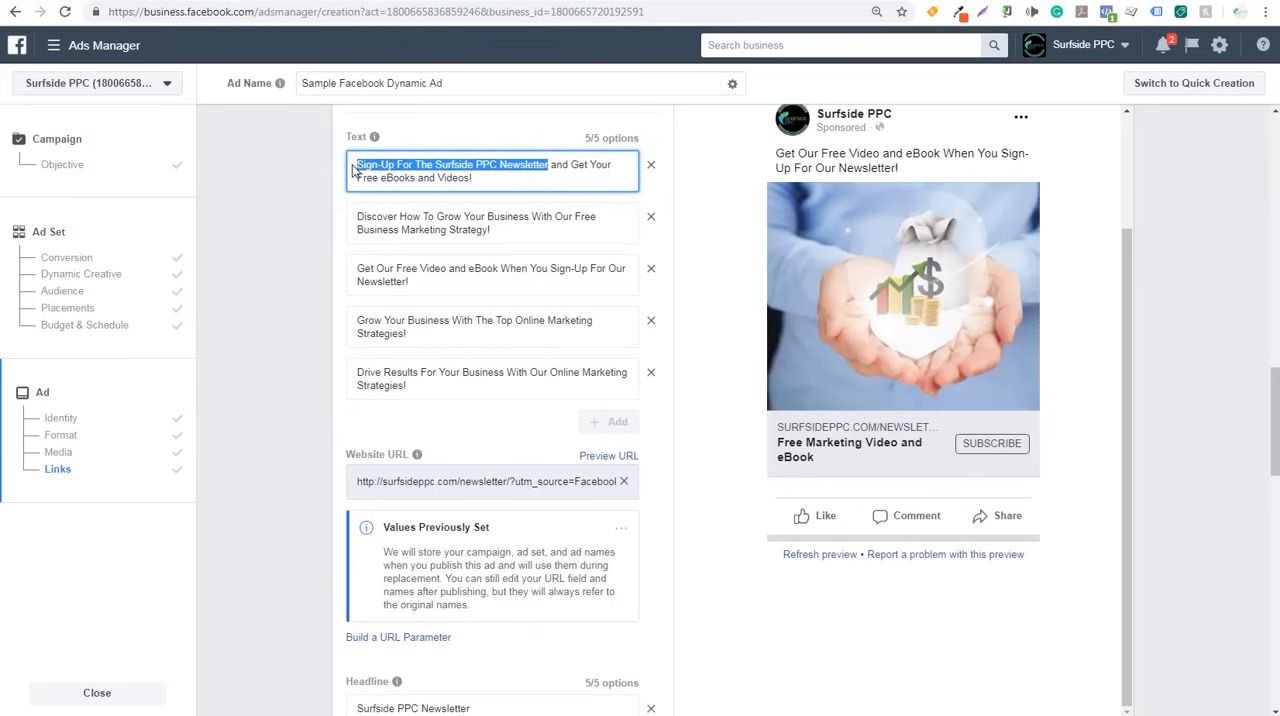
pyautogui.click(455, 178)
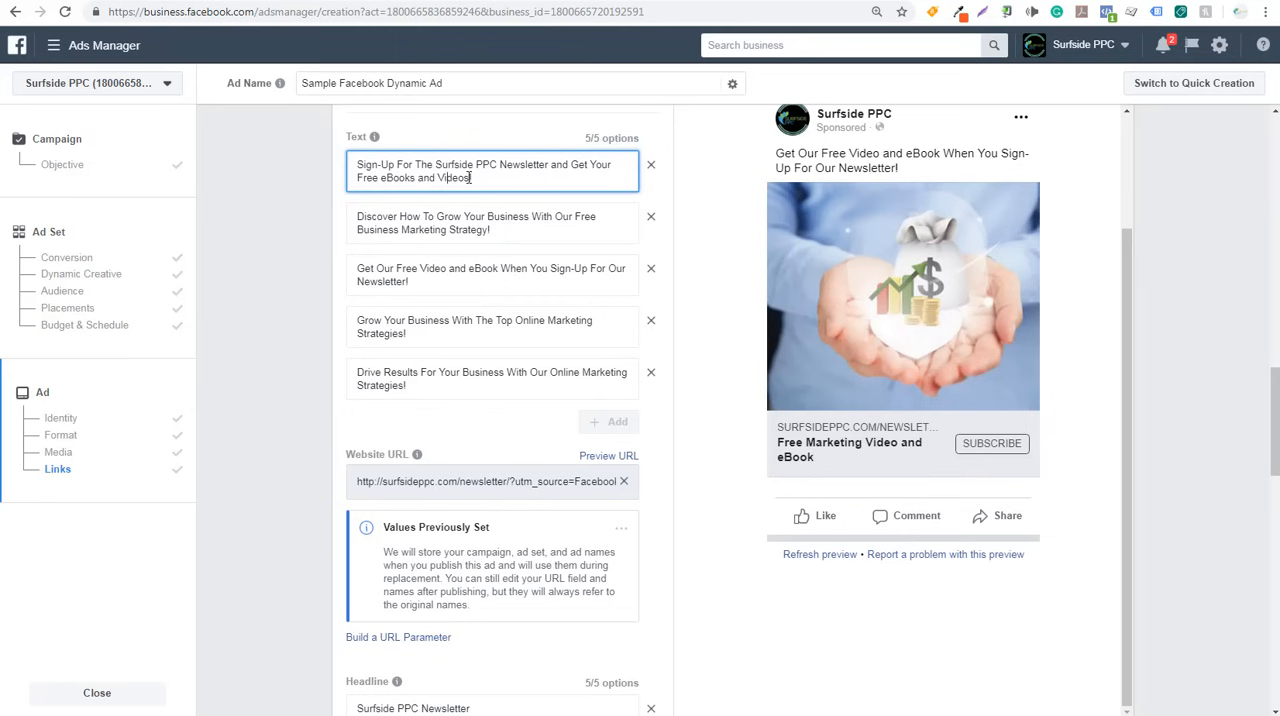
pyautogui.moveTo(470, 177); pyautogui.dragTo(355, 165)
pyautogui.click(271, 210)
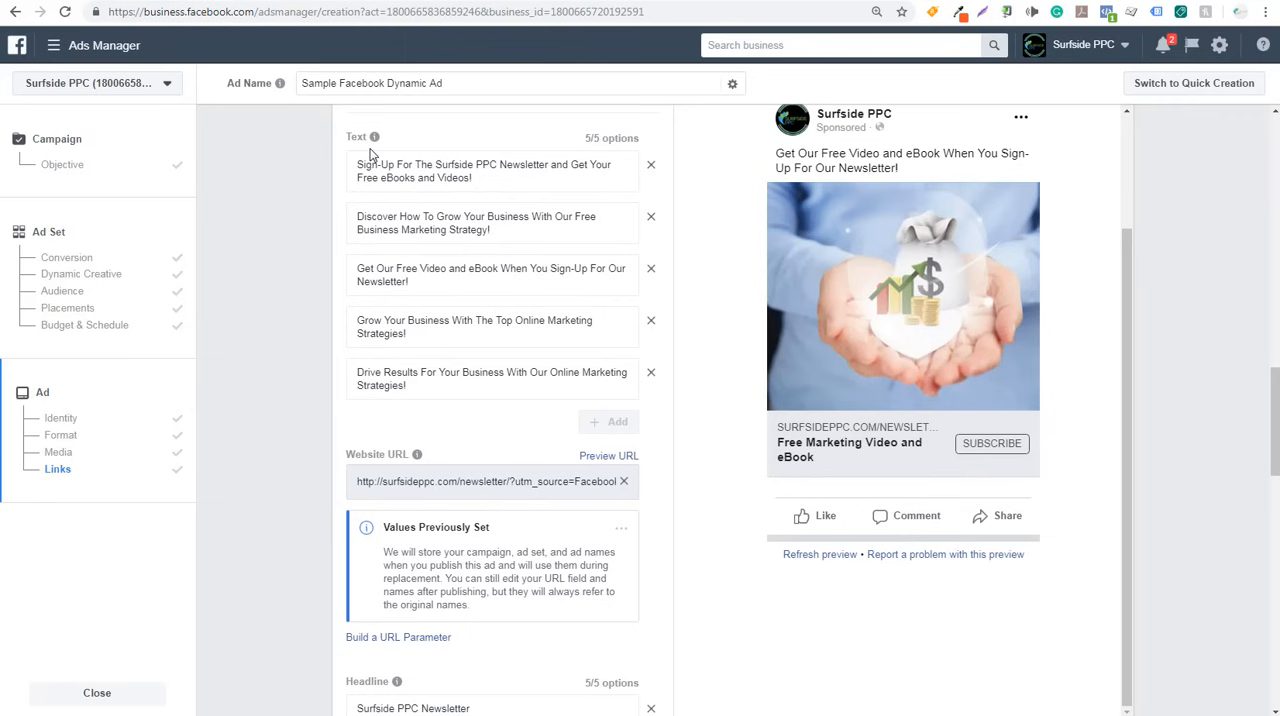
# - Review the ad's five text options and five headlines, checking their wording on the newsletter, free eBook and video
pyautogui.moveTo(357, 137)
pyautogui.moveTo(573, 165); pyautogui.dragTo(612, 165)
pyautogui.click(612, 165)
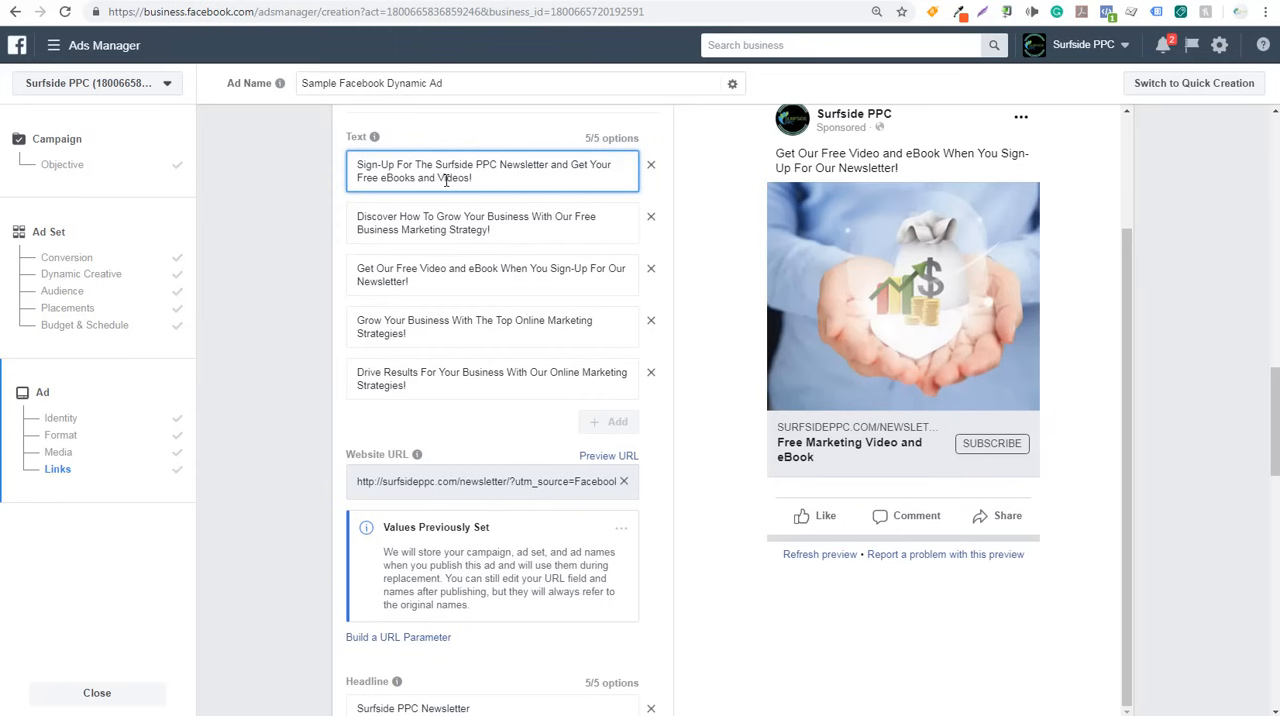
pyautogui.moveTo(358, 270); pyautogui.dragTo(500, 271)
pyautogui.click(500, 271)
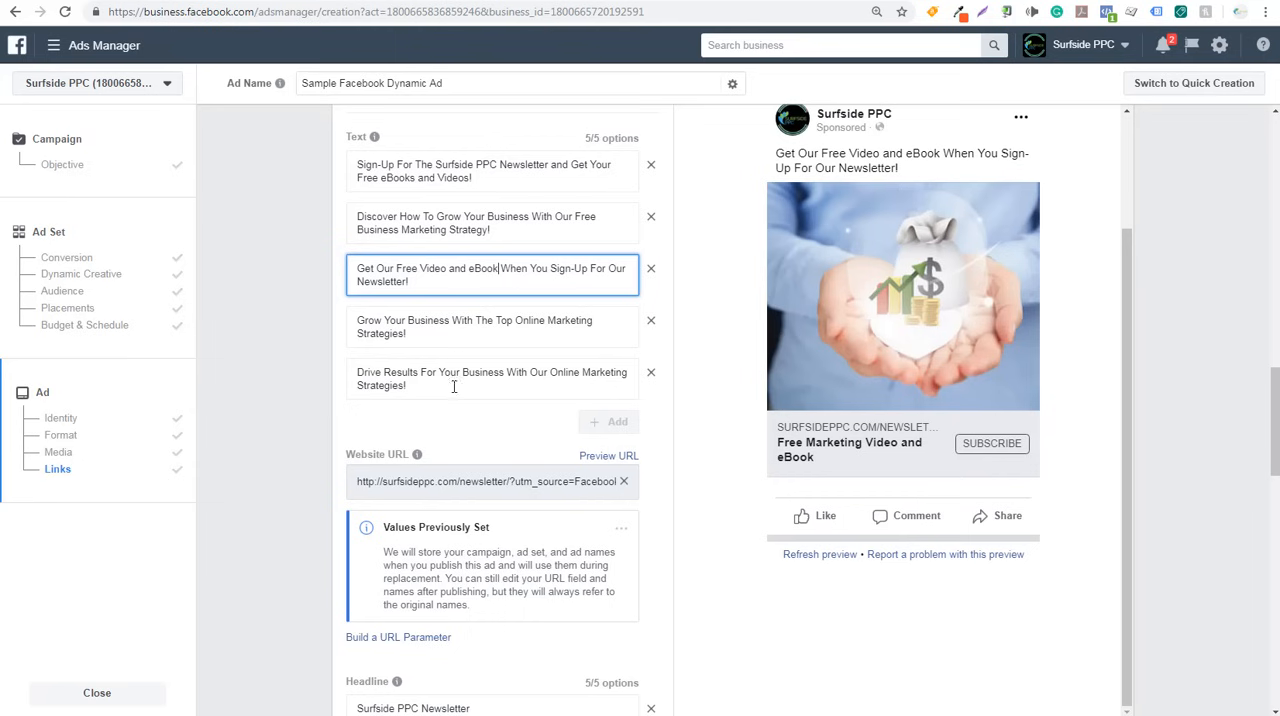
pyautogui.scroll(-4, 287, 412)
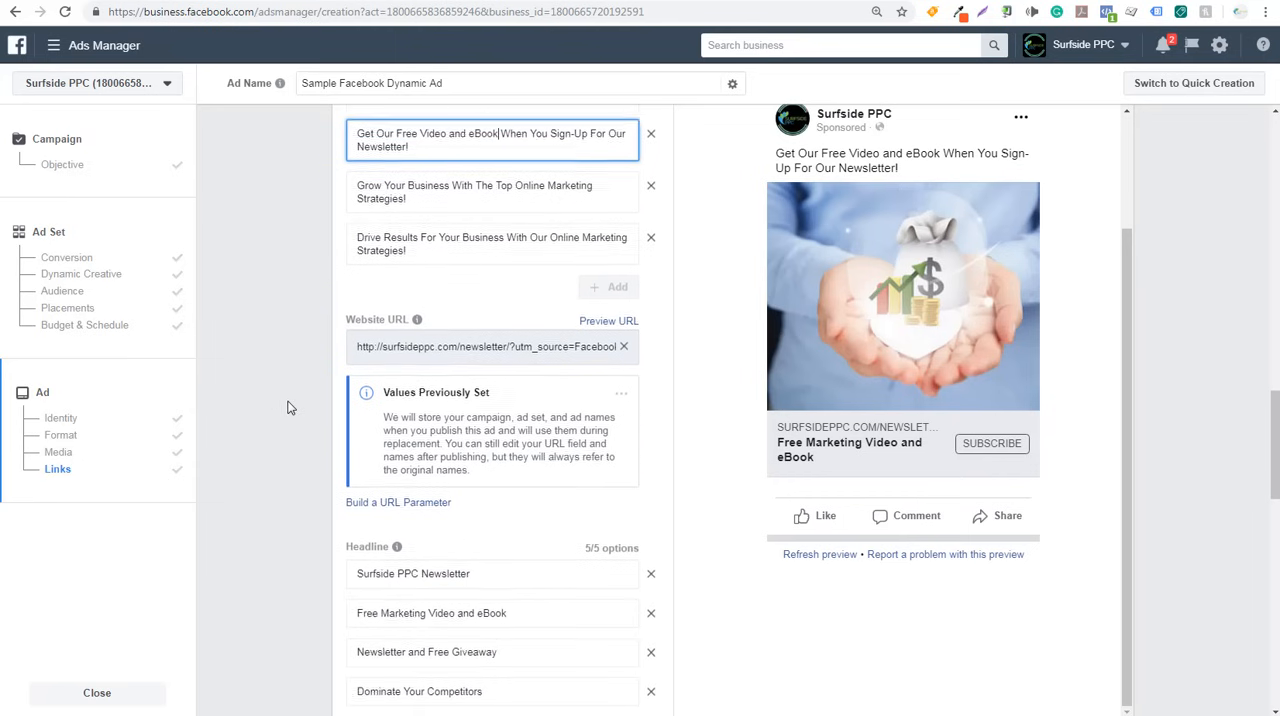
pyautogui.moveTo(362, 299)
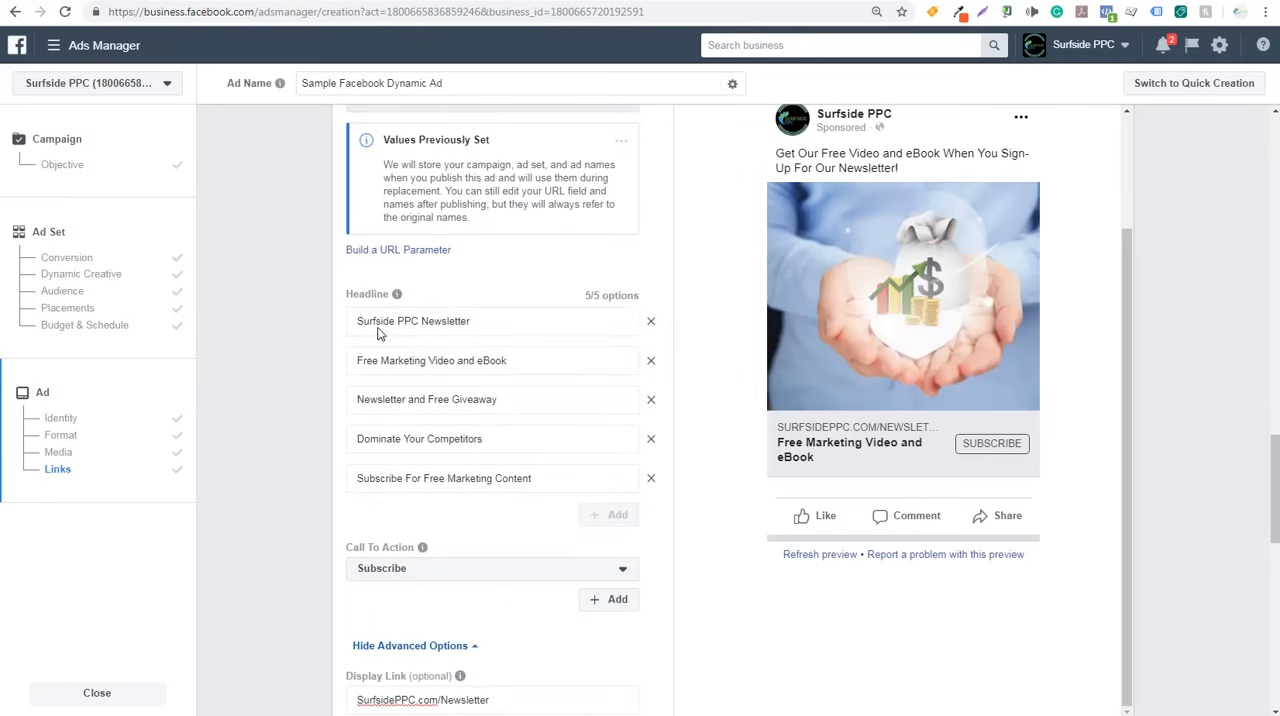
pyautogui.click(380, 320)
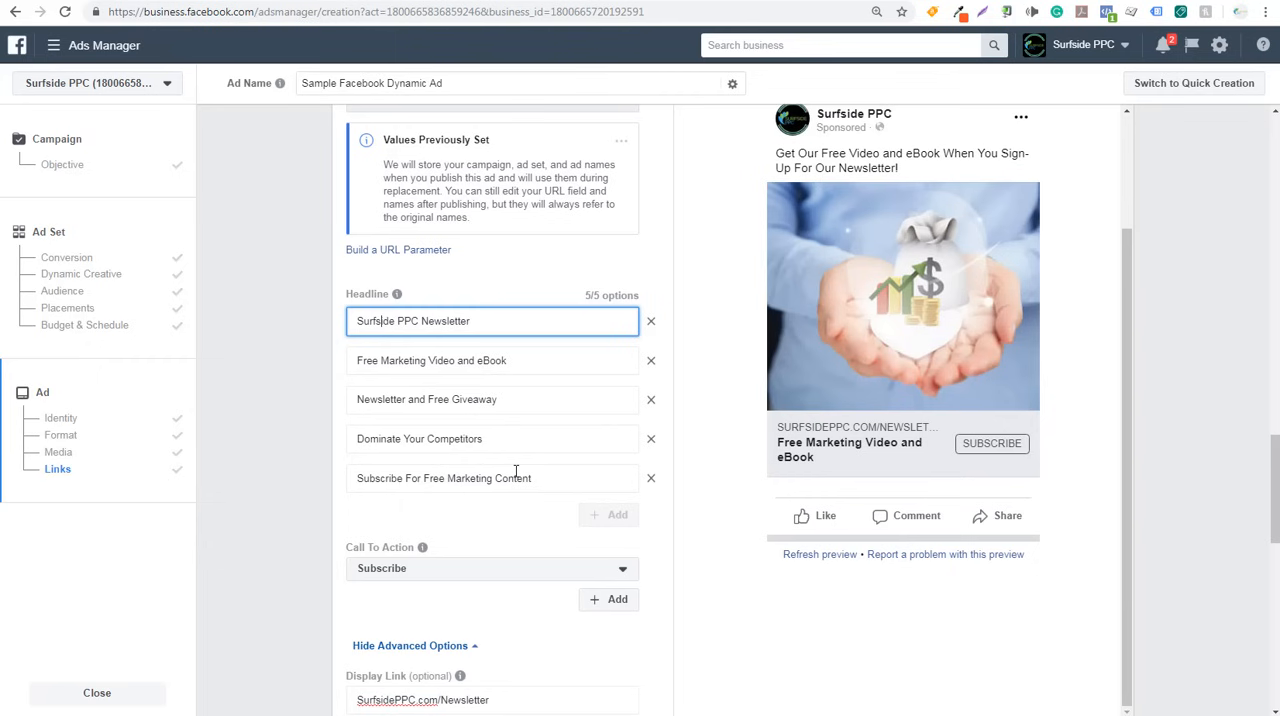
pyautogui.scroll(-2, 310, 412)
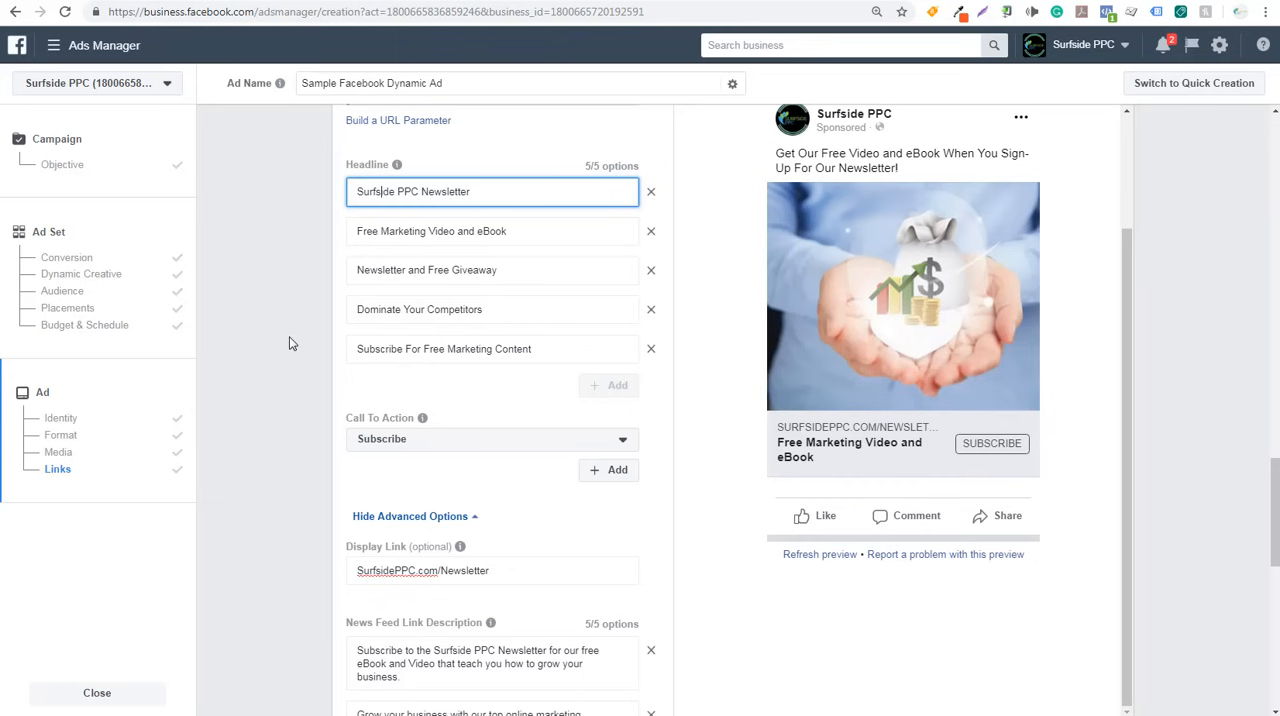
pyautogui.scroll(1, 300, 450)
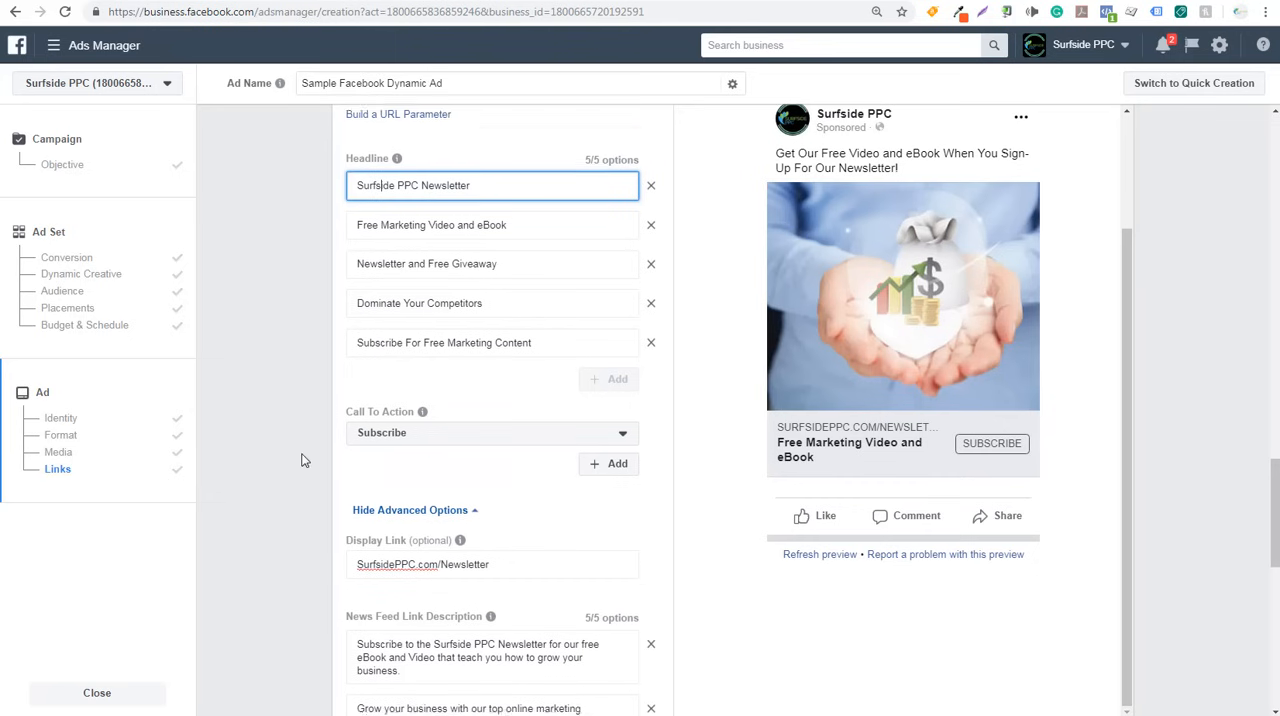
# - Check the link descriptions and conversion tracking settings, and confirm the ad to publish the campaign
pyautogui.scroll(-2, 324, 476)
pyautogui.scroll(-1, 324, 476)
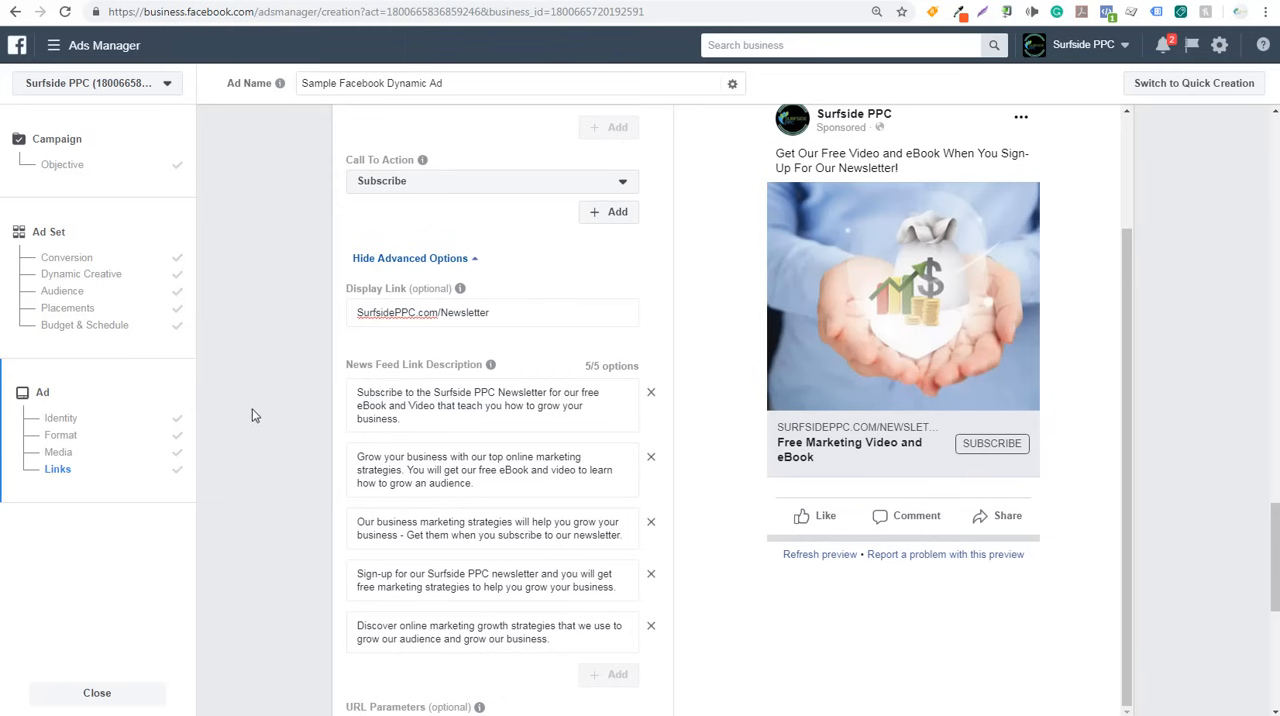
pyautogui.scroll(-2, 266, 363)
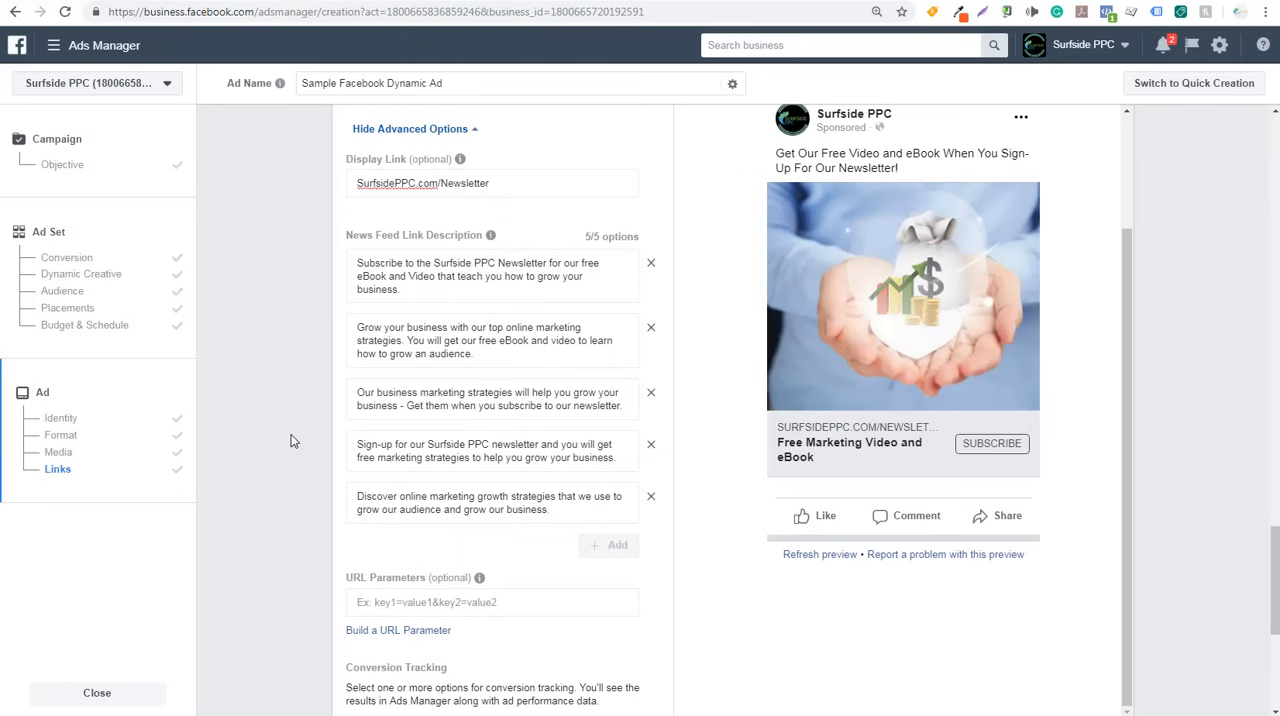
pyautogui.scroll(-3, 293, 441)
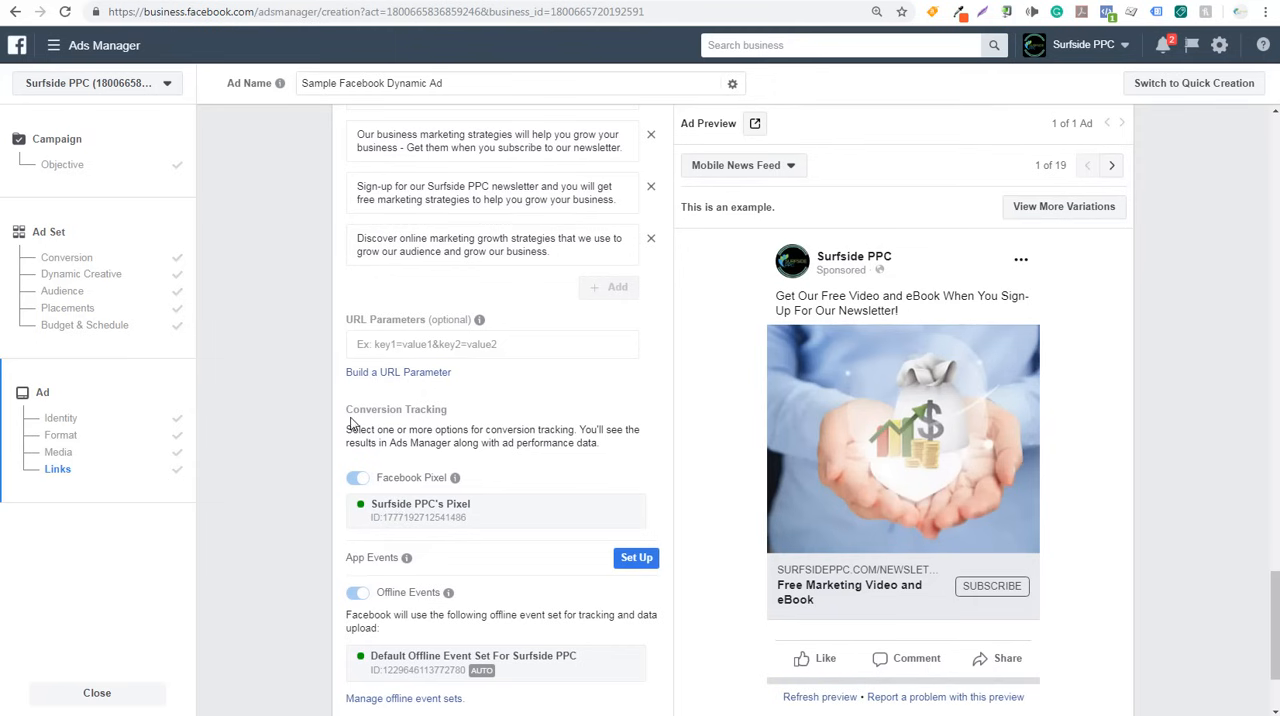
pyautogui.scroll(-2, 290, 472)
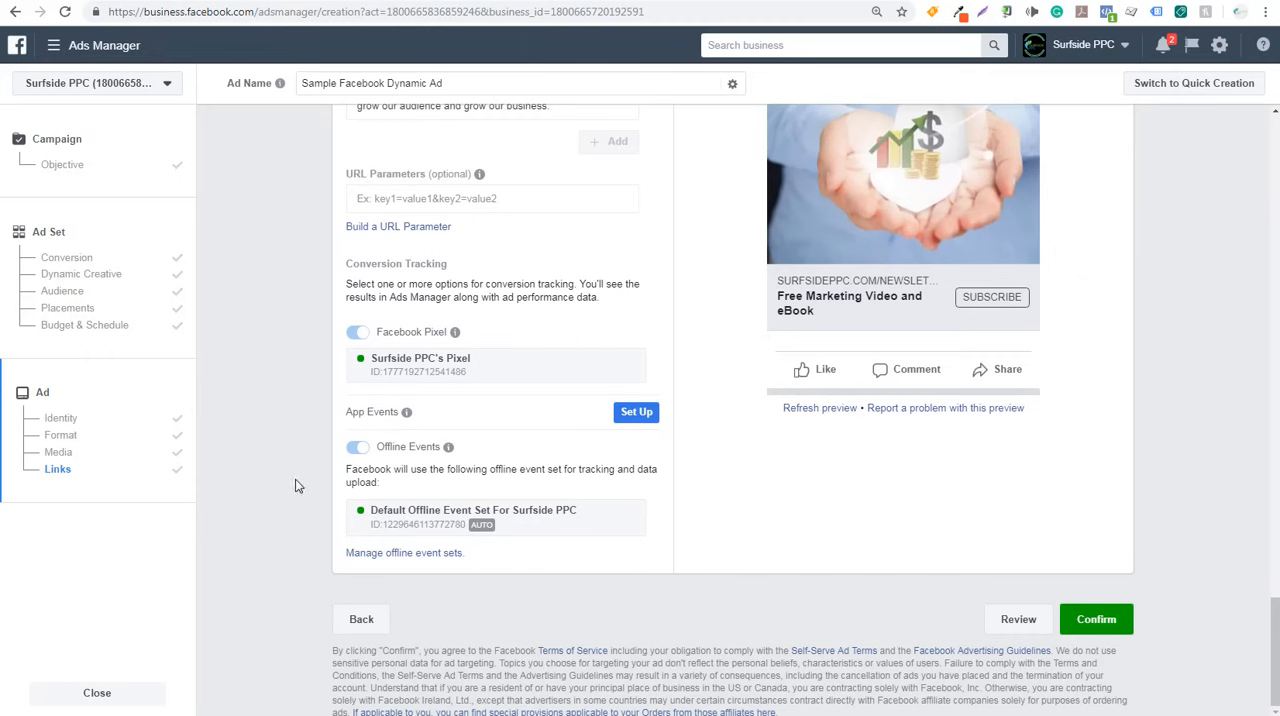
pyautogui.click(1108, 619)
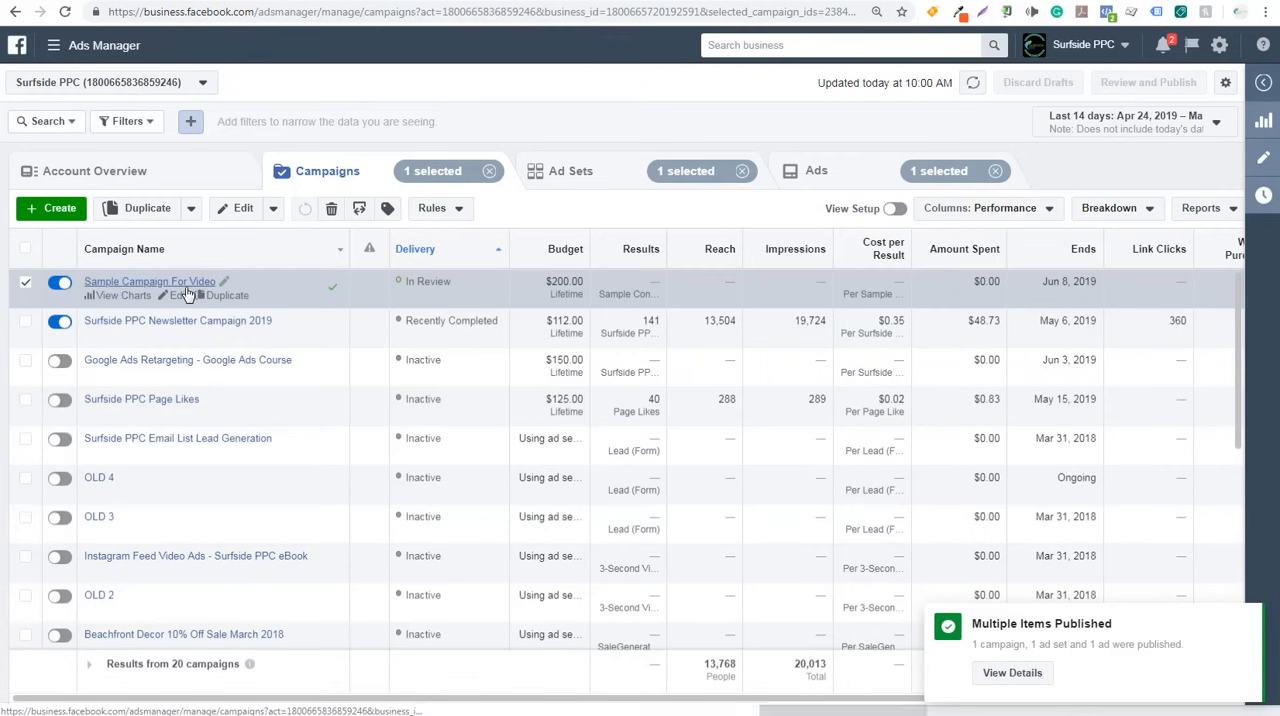
# - Turn off Sample Campaign For Video and view its ad set and ad
pyautogui.click(60, 282)
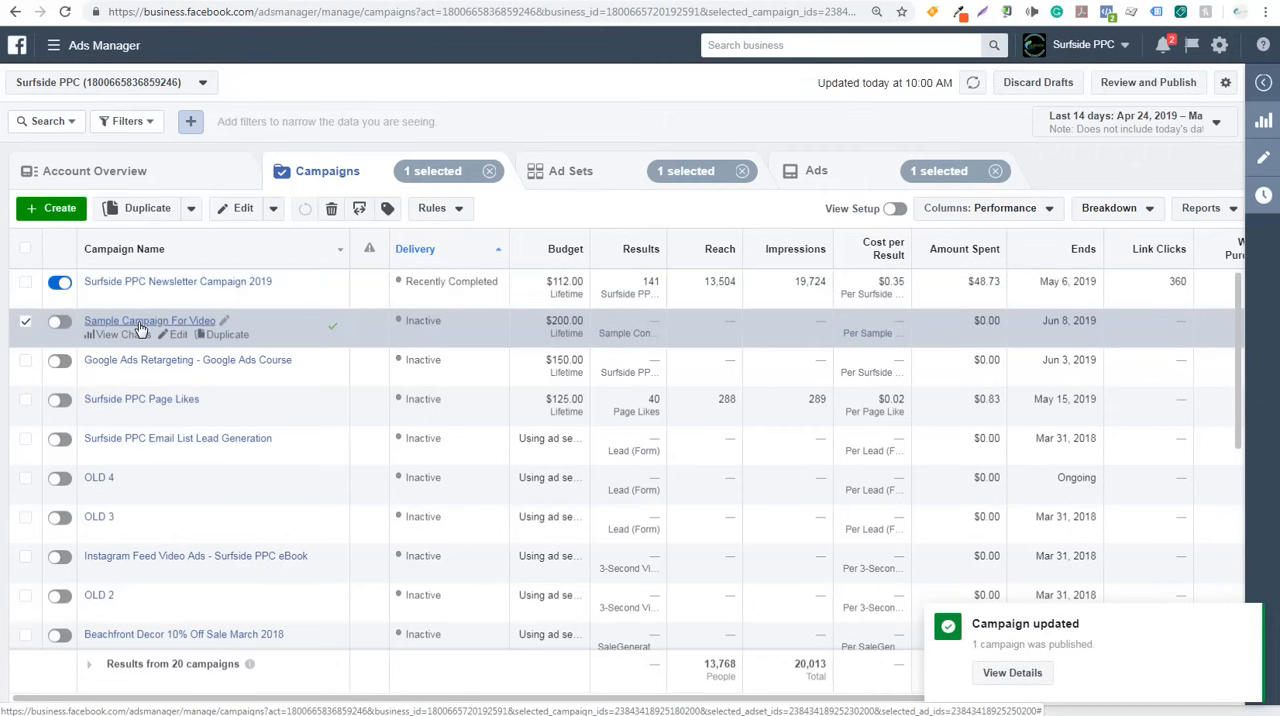
pyautogui.click(137, 321)
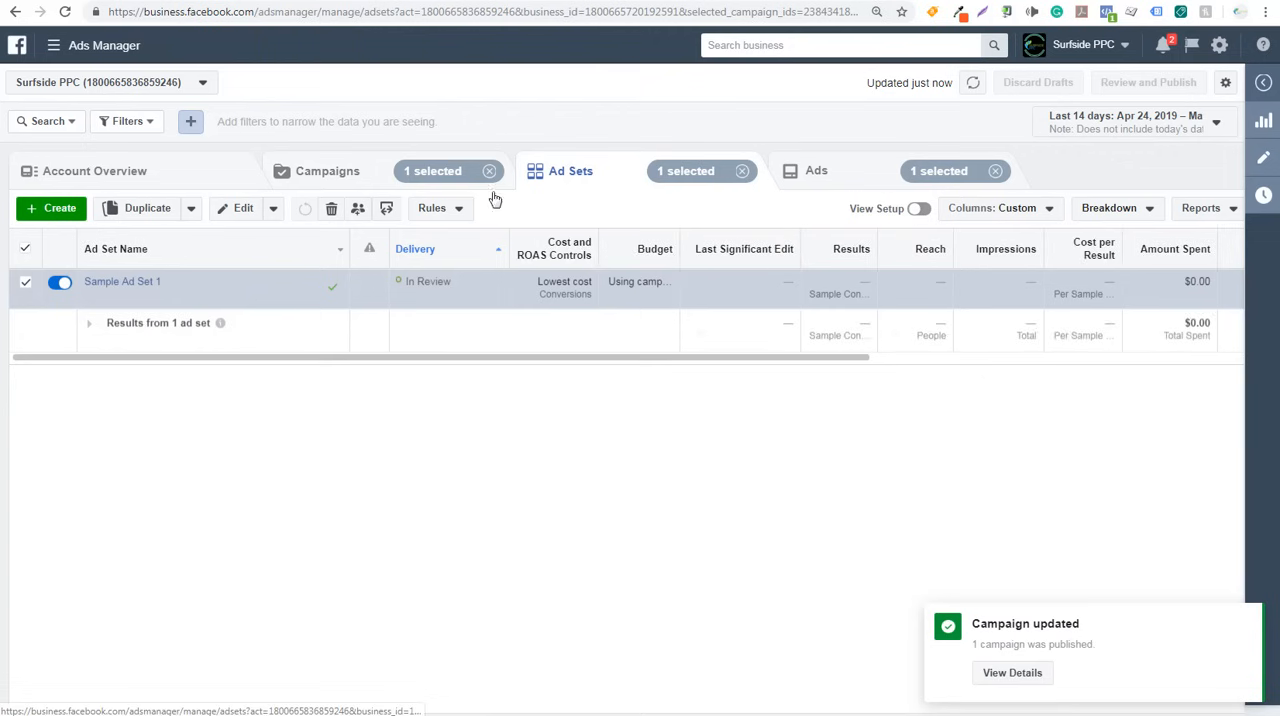
pyautogui.click(818, 172)
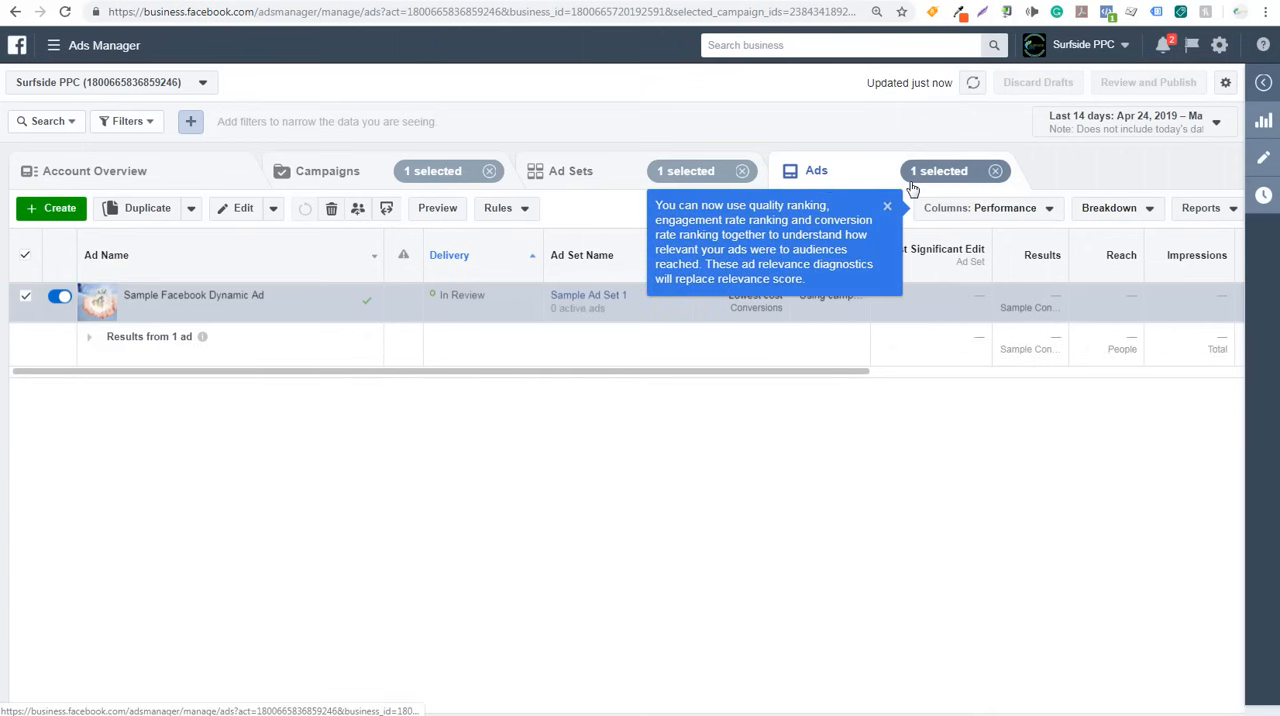
pyautogui.click(568, 182)
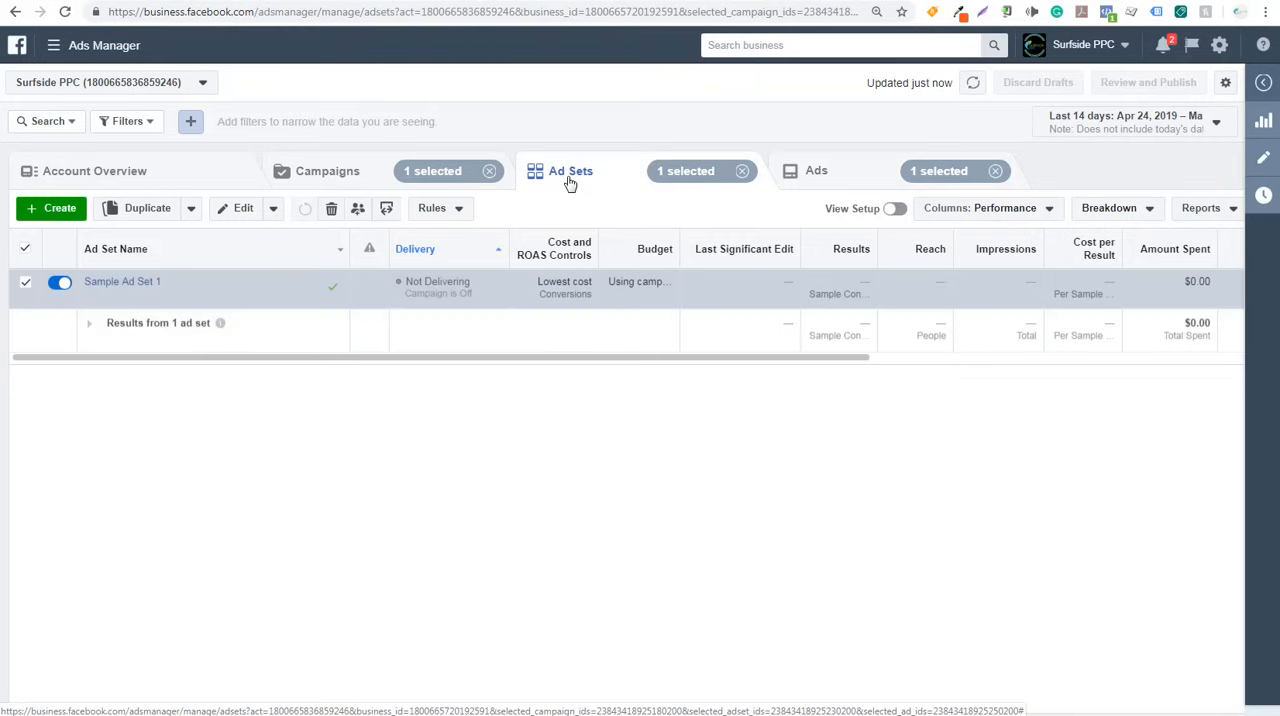
# - Duplicate Sample Ad Set 1 into the original campaign with one copy, keeping existing post engagements shown on the duplicated ad
pyautogui.moveTo(171, 298)
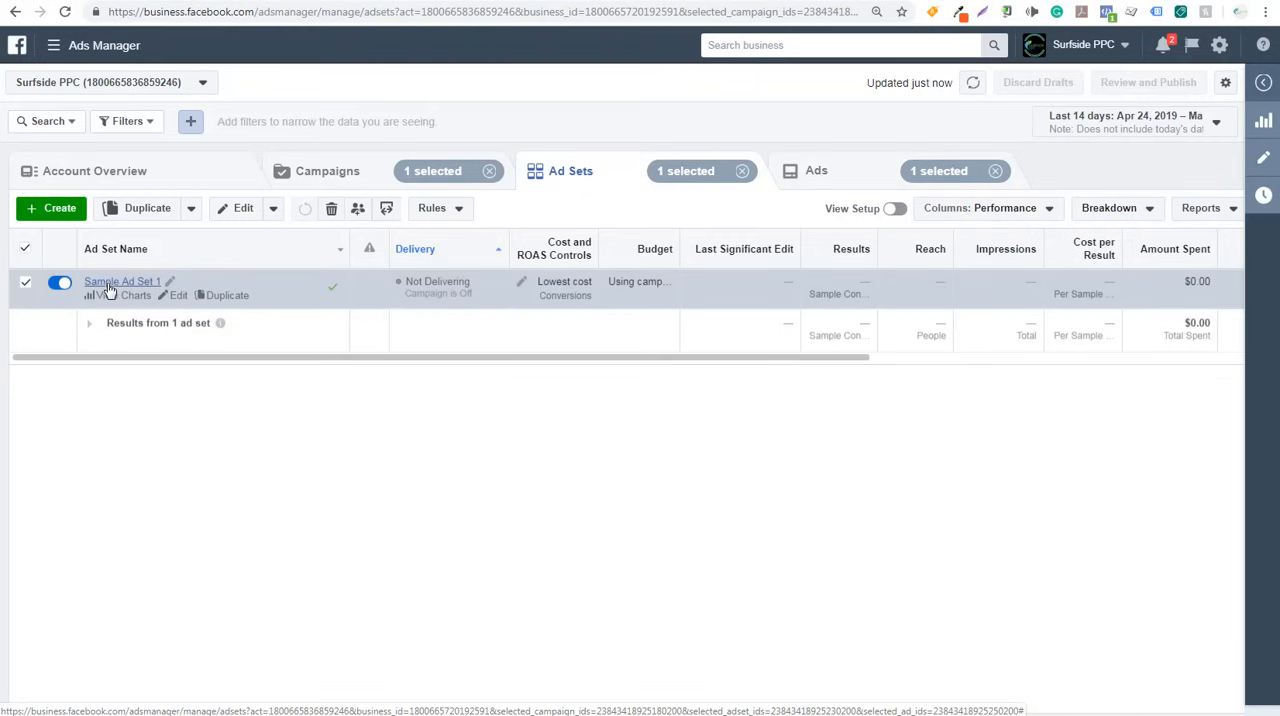
pyautogui.click(238, 296)
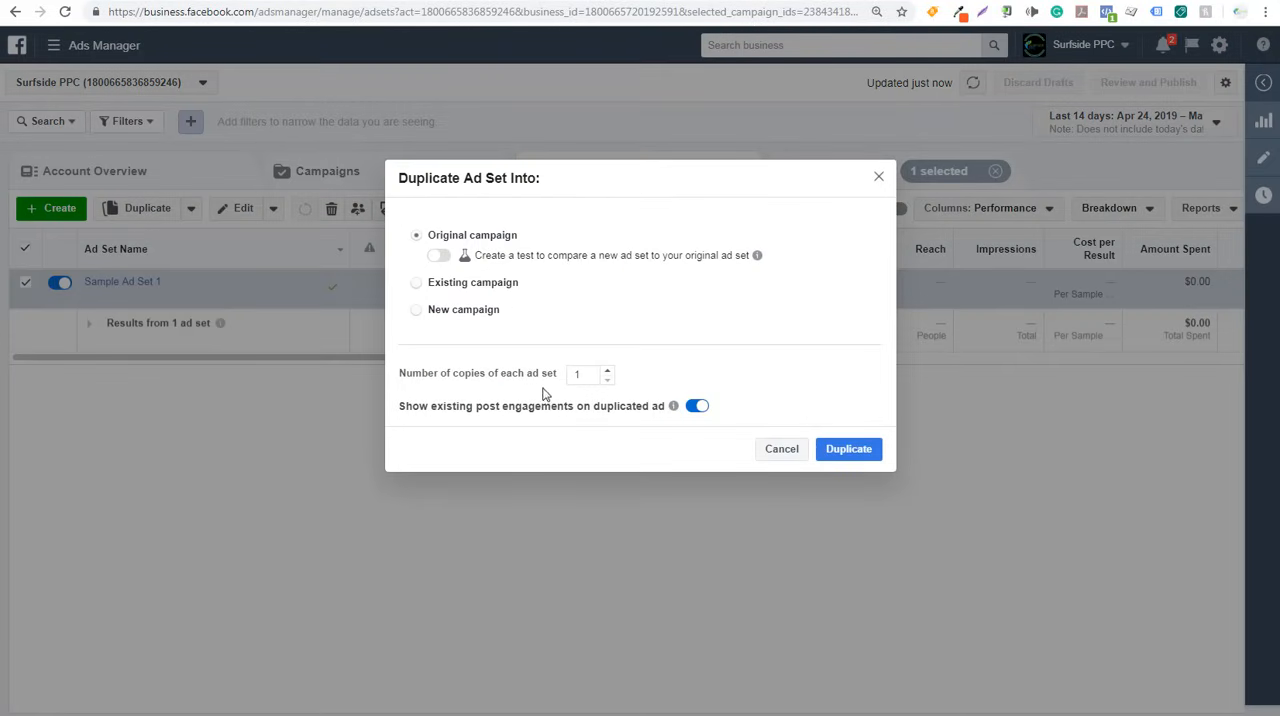
pyautogui.click(607, 371)
pyautogui.click(606, 379)
pyautogui.click(852, 451)
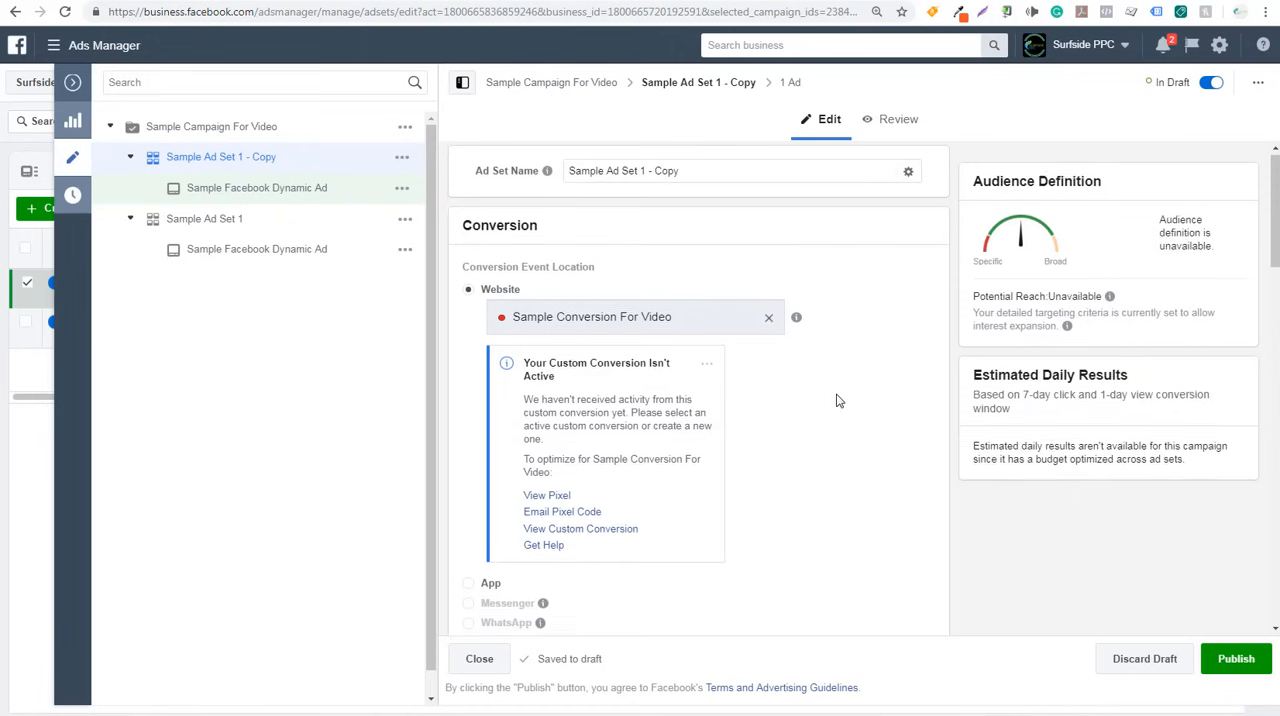
# - Apply the saved audience Example Audience For Video to the copied ad set
pyautogui.scroll(-3, 838, 398)
pyautogui.scroll(-5, 838, 398)
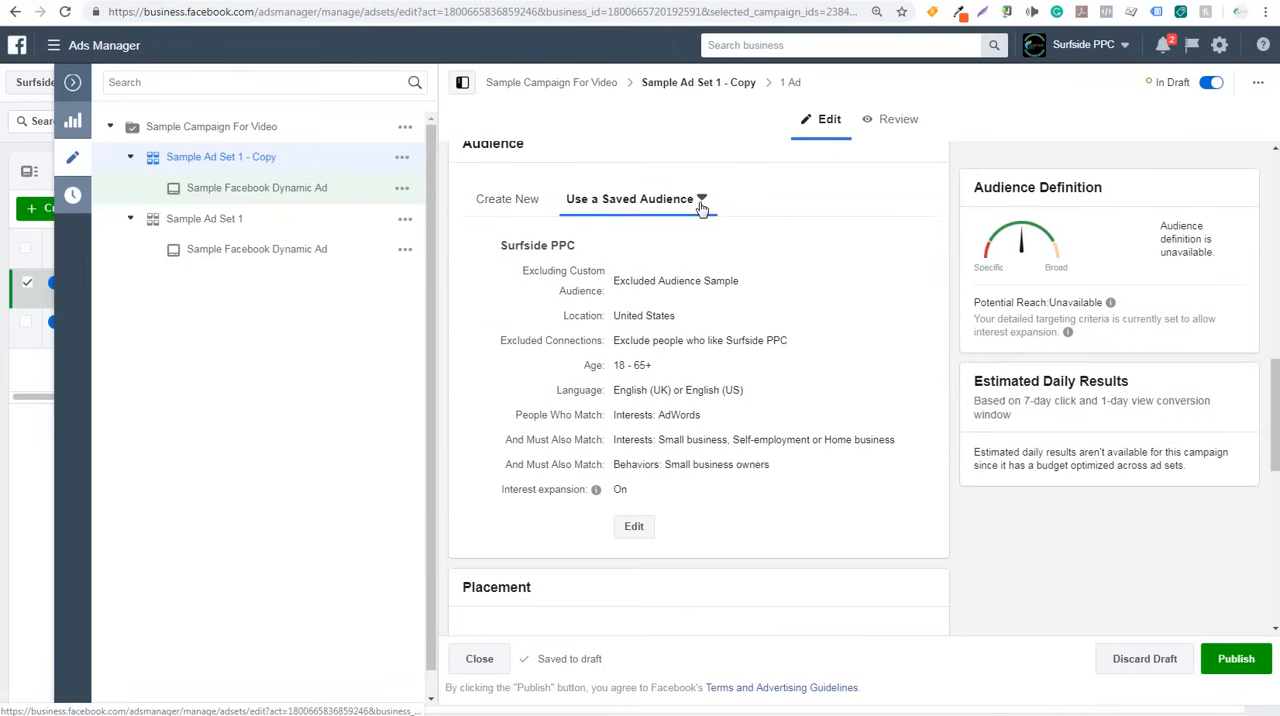
pyautogui.click(701, 199)
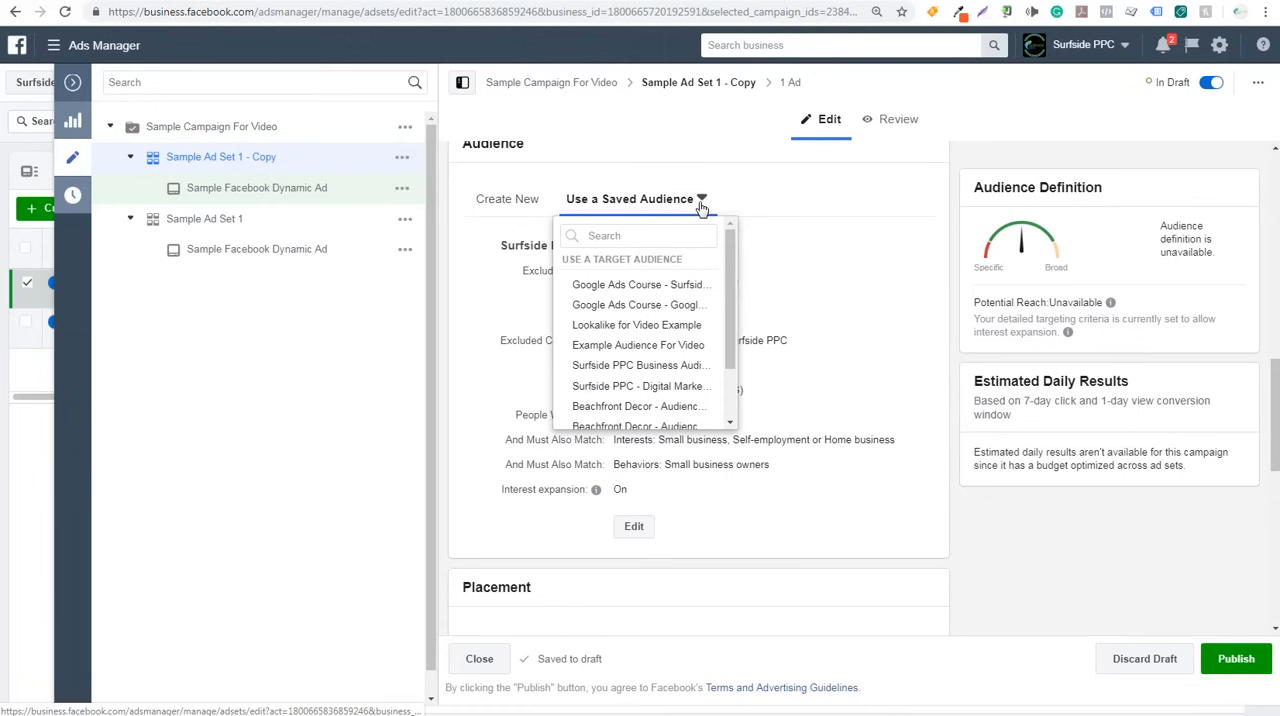
pyautogui.click(650, 346)
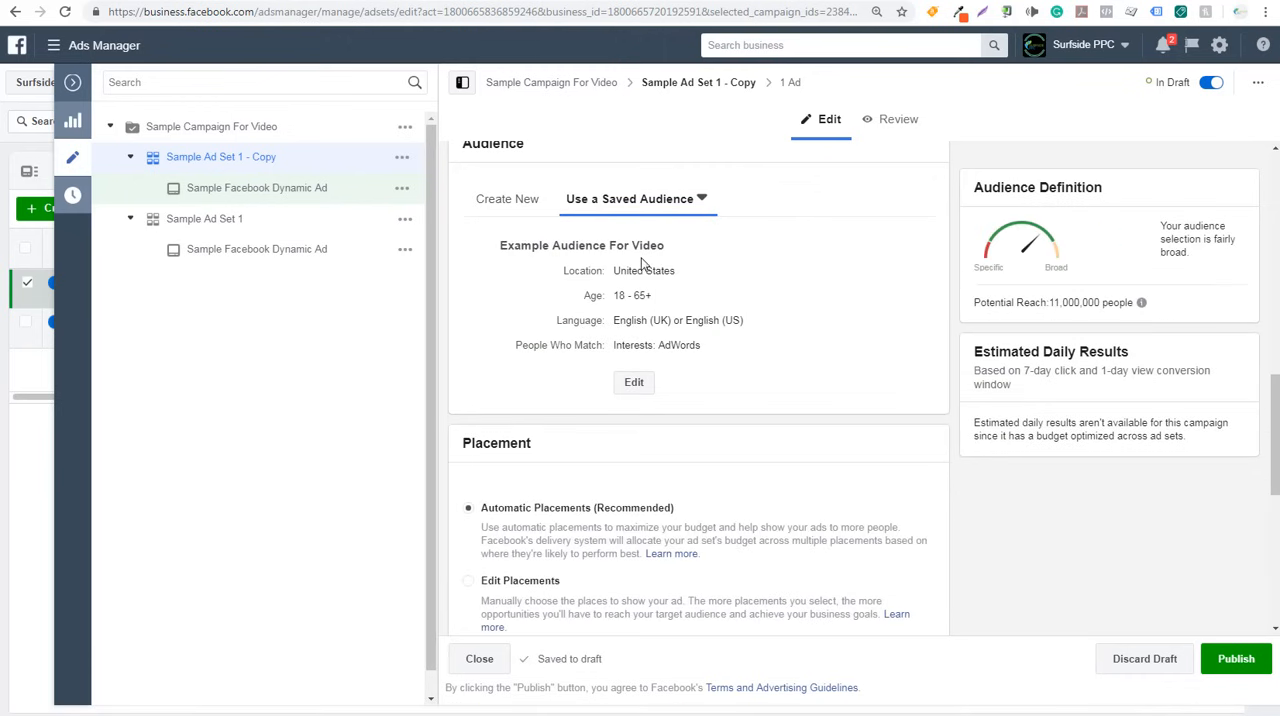
# - Switch the copied ad set to a new audience and look through its location, age, gender, language and detailed targeting options
pyautogui.click(524, 208)
pyautogui.scroll(-1, 492, 333)
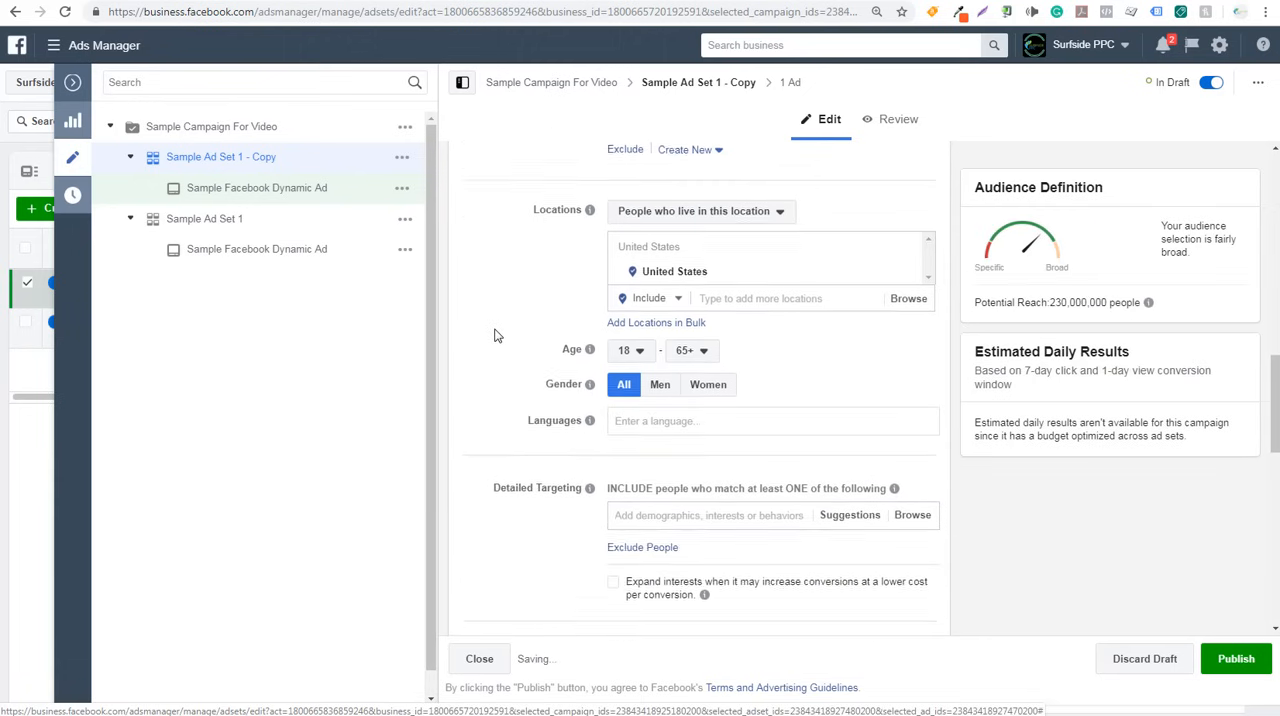
pyautogui.scroll(-1, 505, 355)
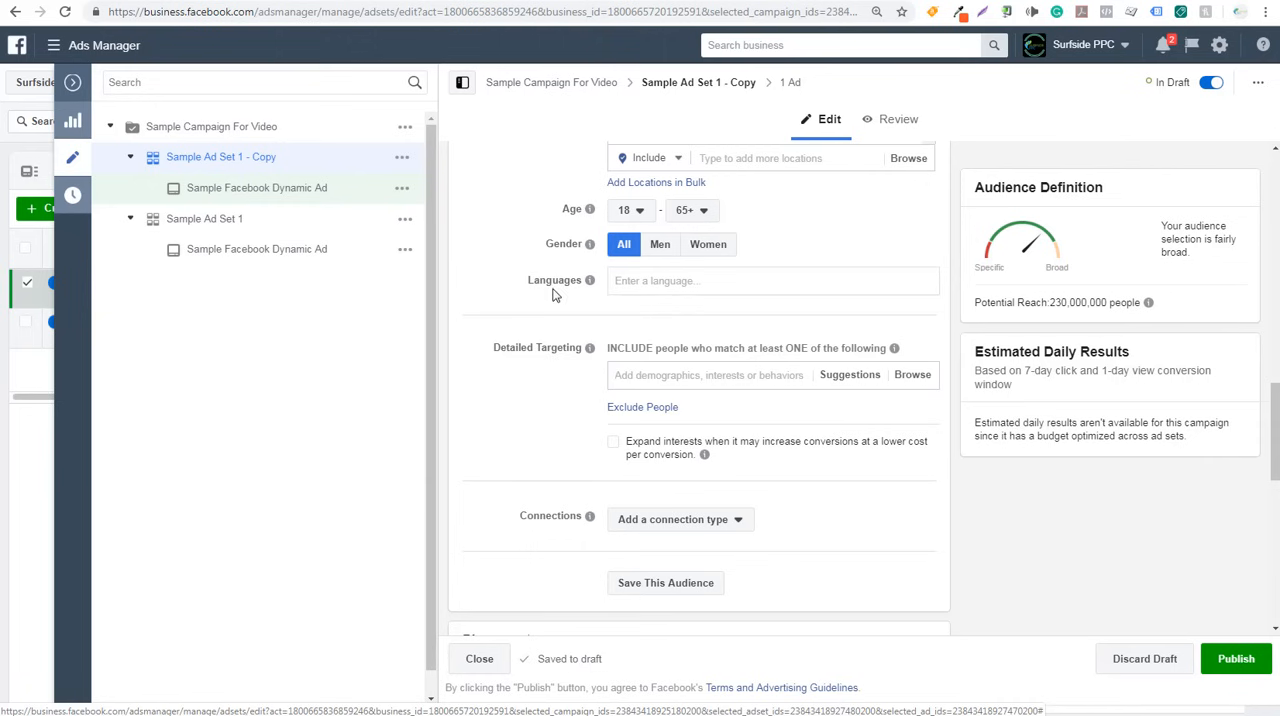
pyautogui.scroll(2, 555, 295)
pyautogui.scroll(2, 556, 303)
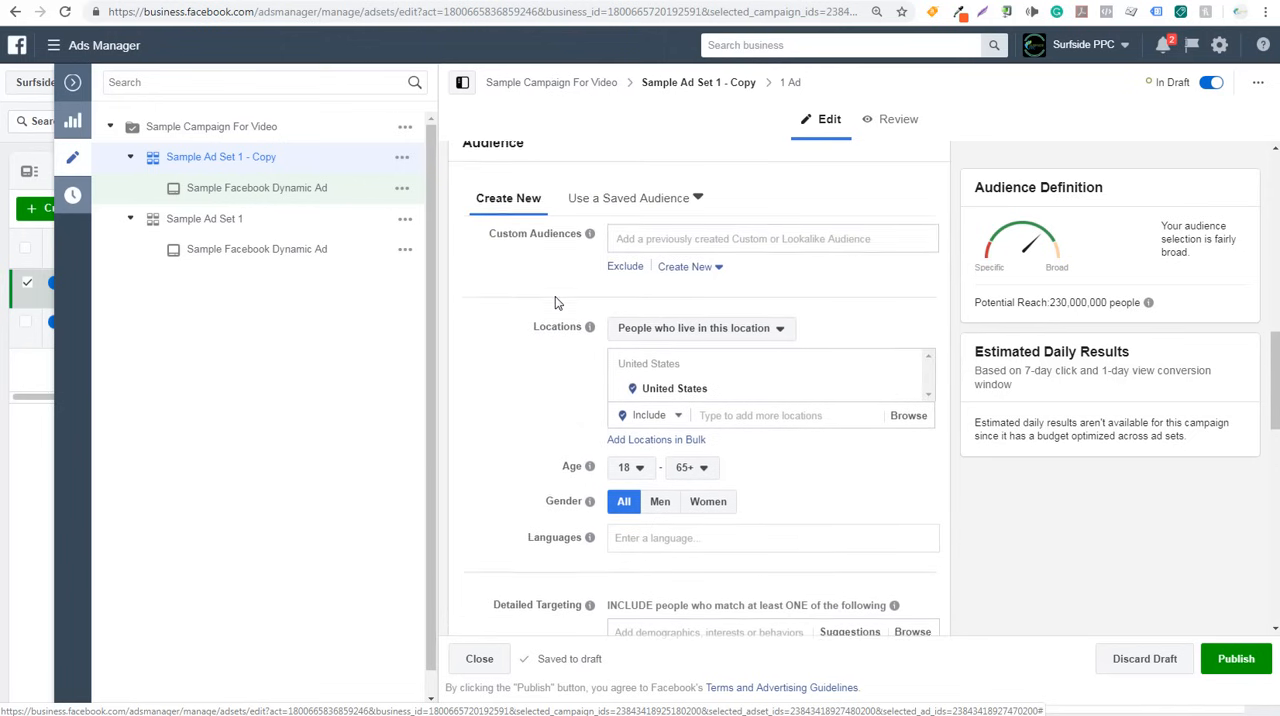
pyautogui.scroll(-2, 556, 303)
pyautogui.scroll(2, 556, 303)
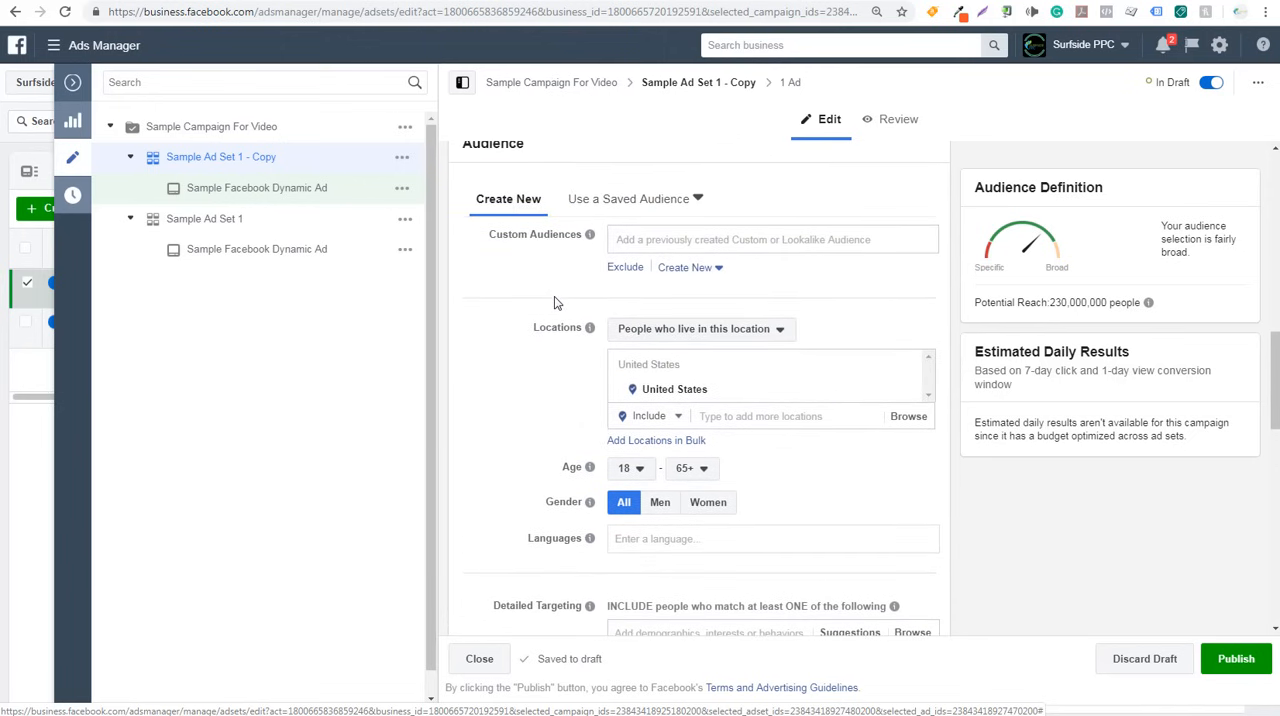
# - Apply the saved audience Lookalike for Video Example to the copied ad set and check its custom audience source
pyautogui.click(698, 200)
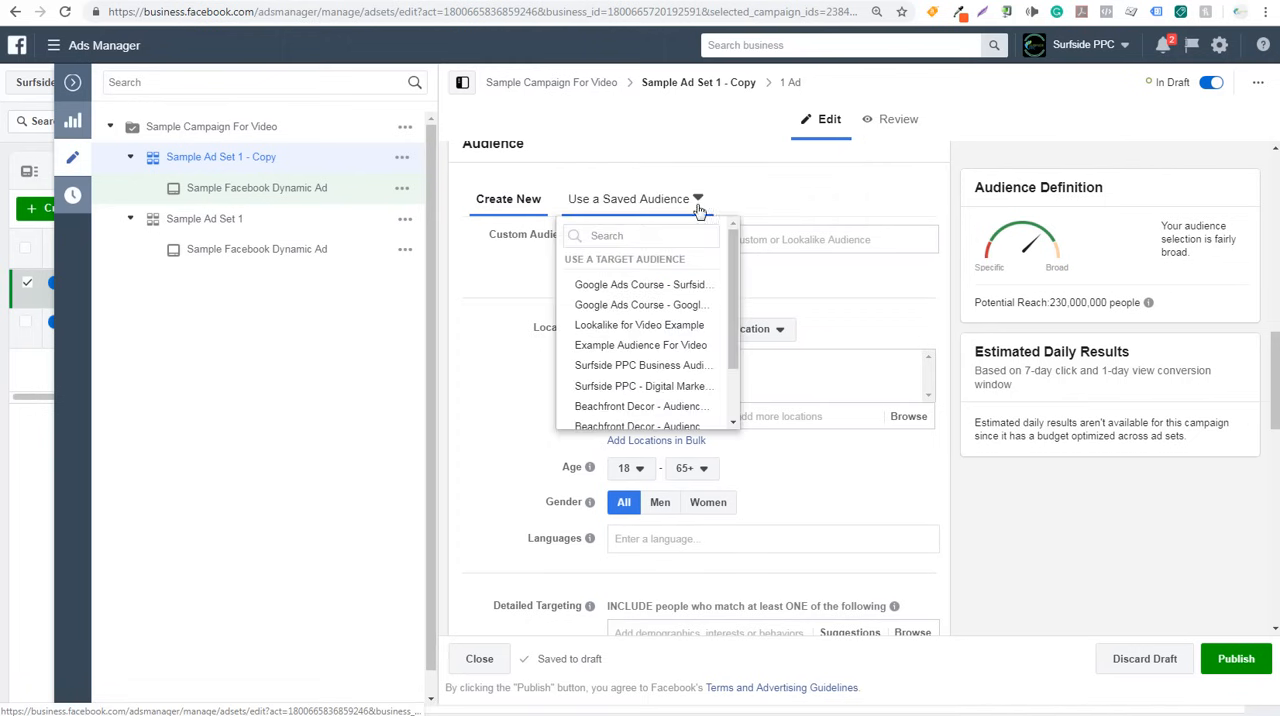
pyautogui.click(645, 329)
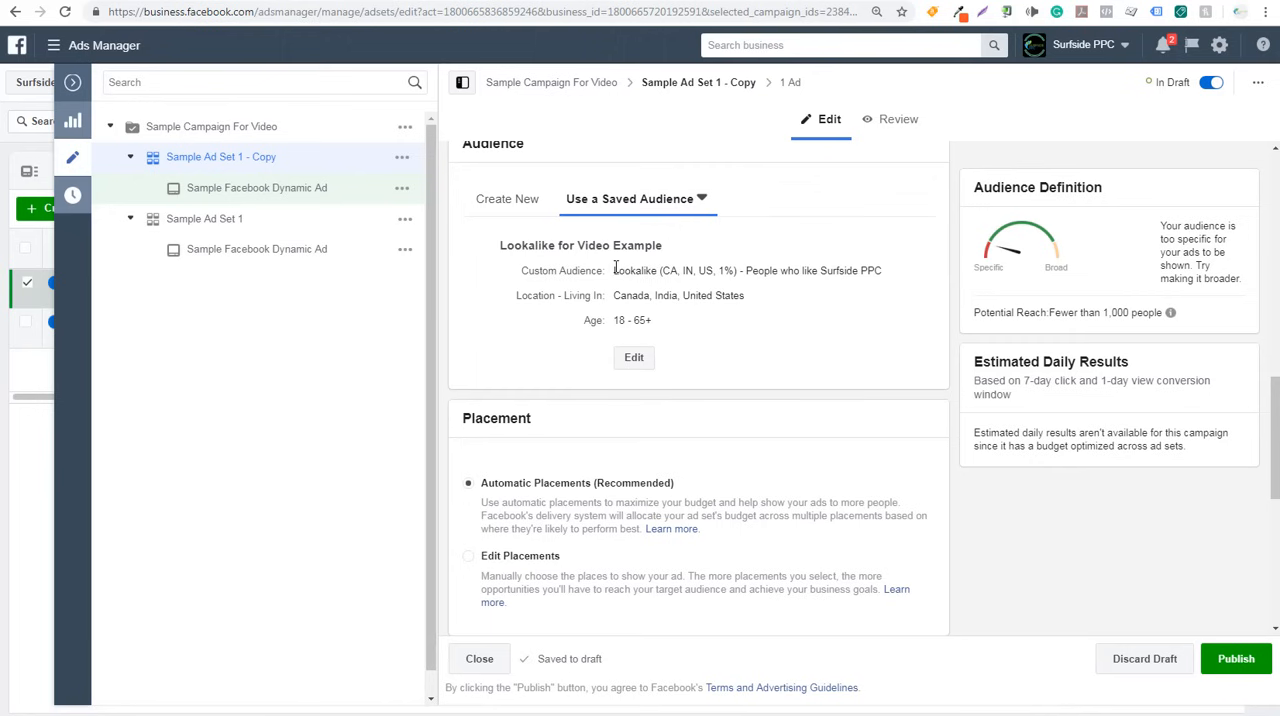
pyautogui.moveTo(746, 277); pyautogui.dragTo(889, 277)
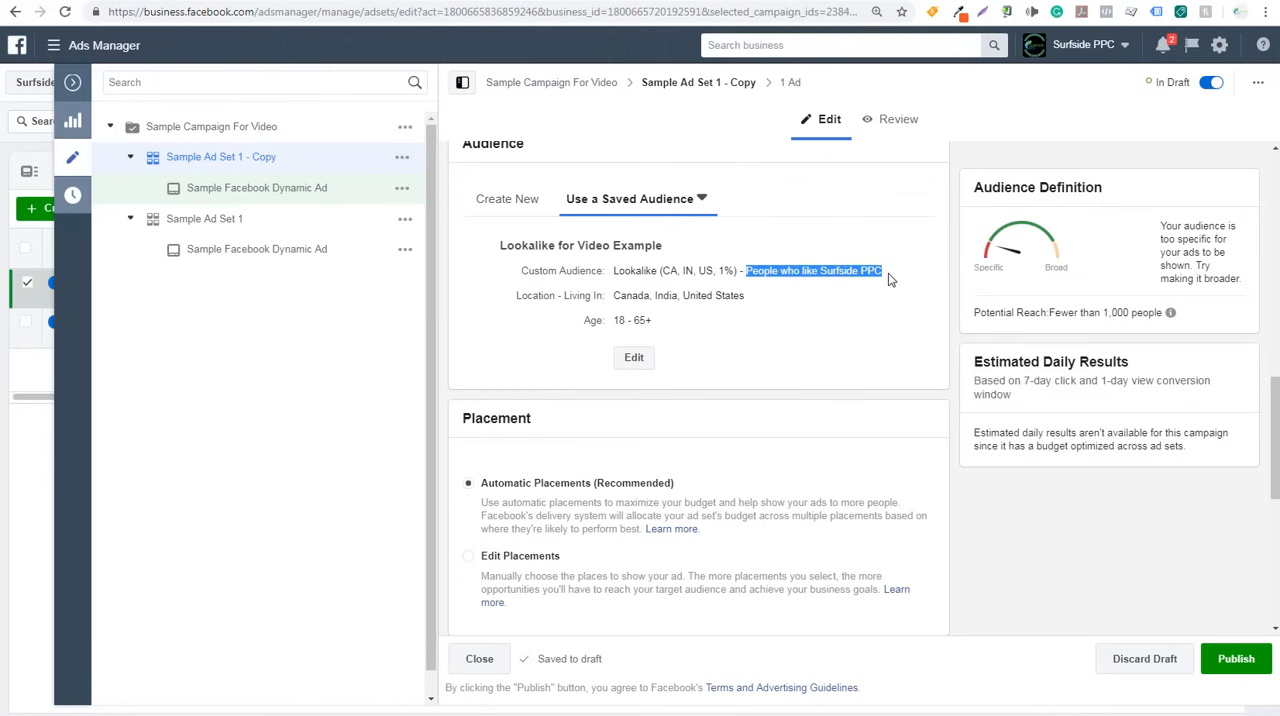
pyautogui.click(887, 277)
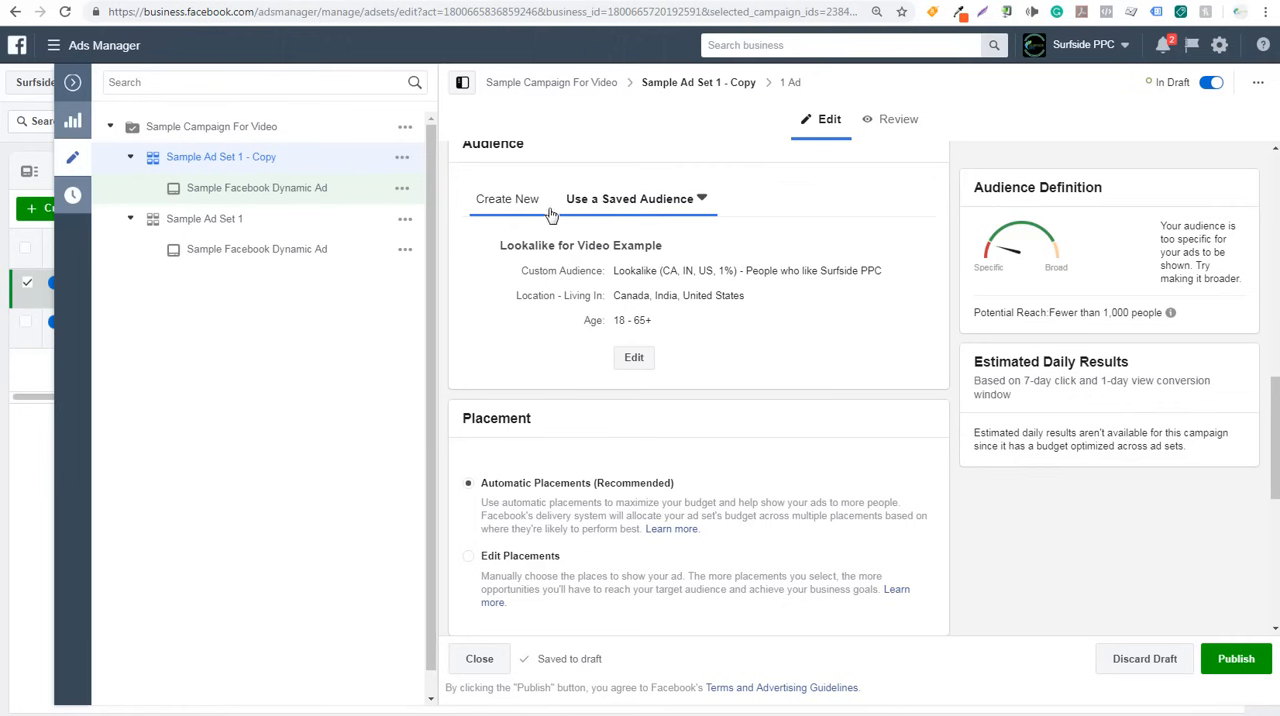
# - Rename the copied ad set as Sample Lookalike and publish it
pyautogui.scroll(10, 580, 215)
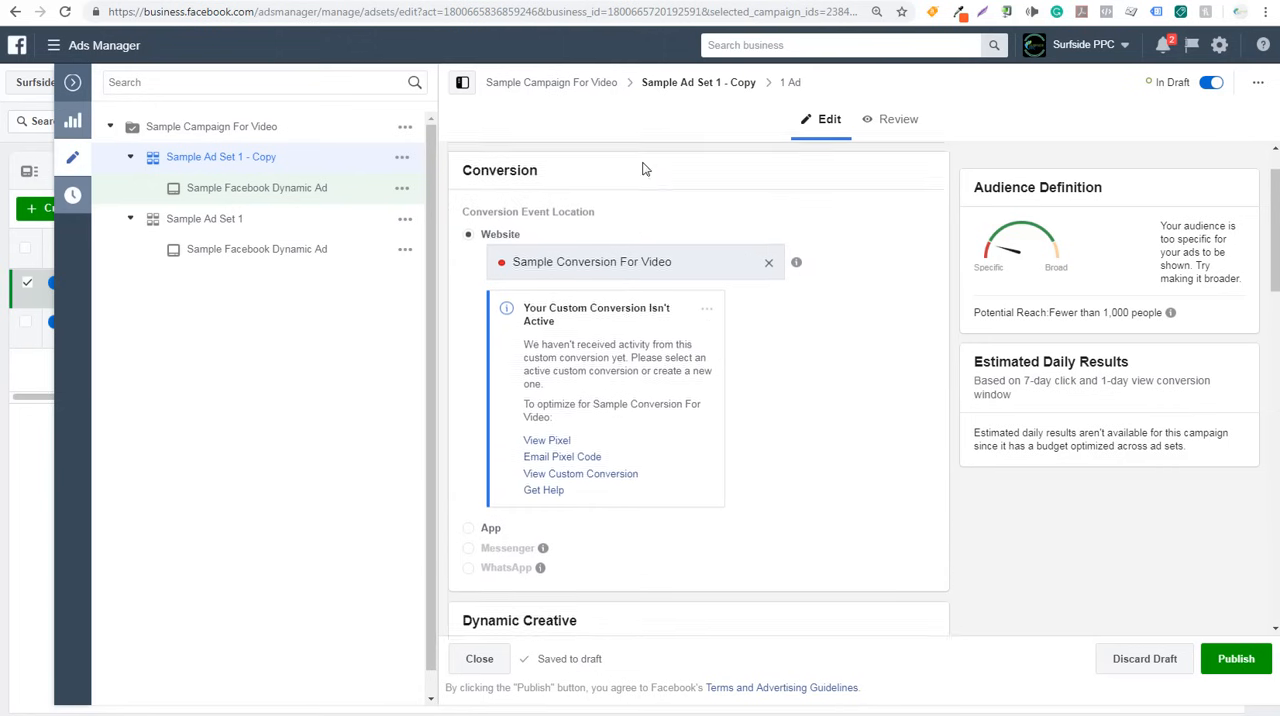
pyautogui.scroll(1, 645, 170)
pyautogui.moveTo(547, 178)
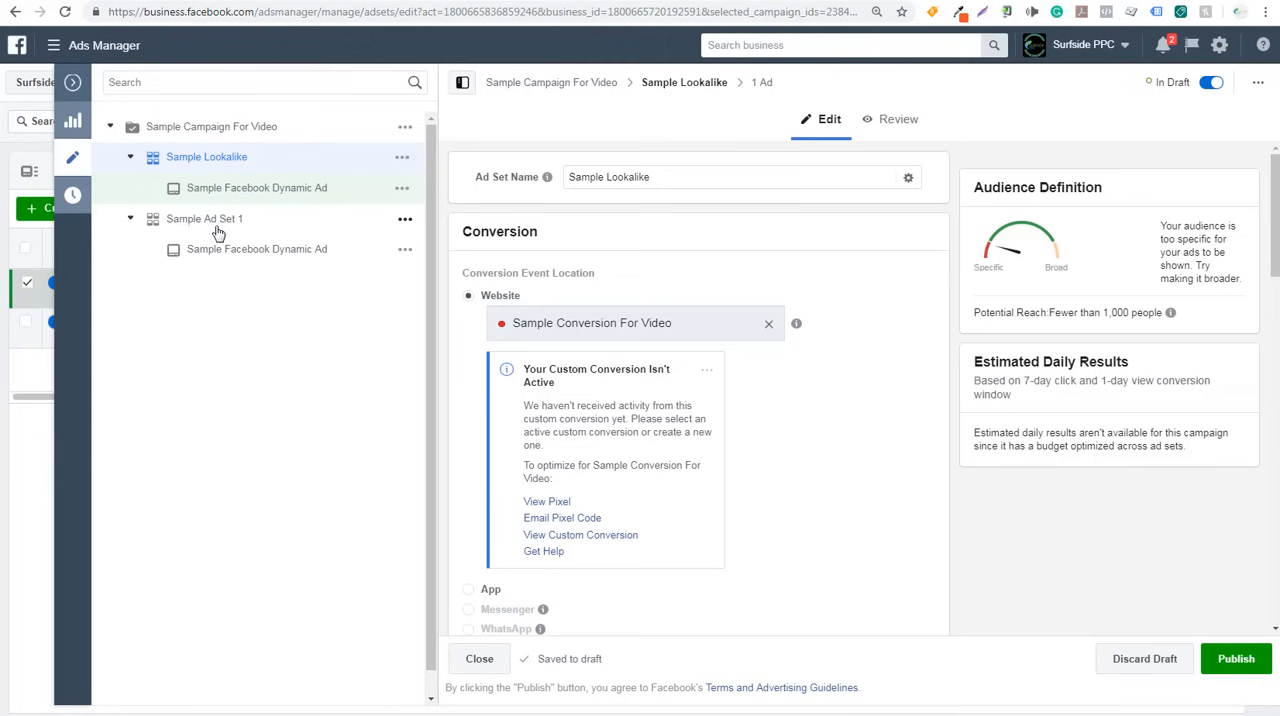
pyautogui.click(1233, 660)
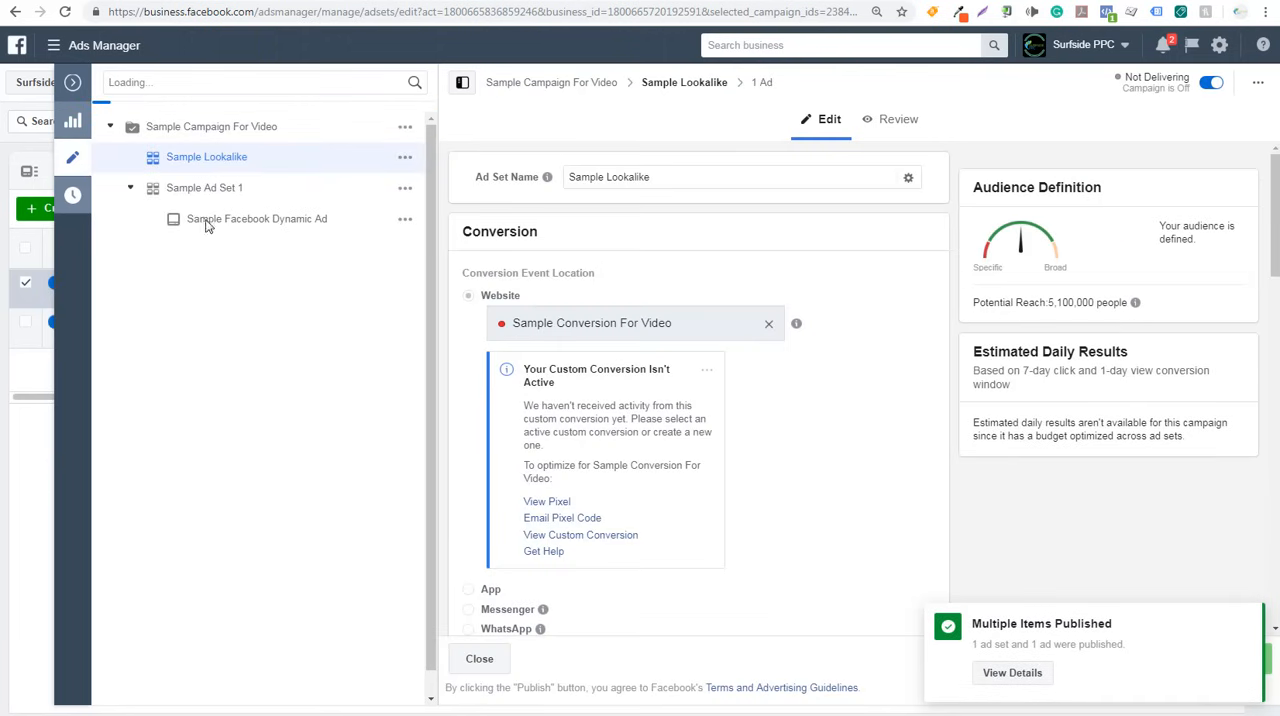
# - Collapse the ad set editor and open the ad sets of Surfside PPC Newsletter Campaign 2019
pyautogui.click(72, 84)
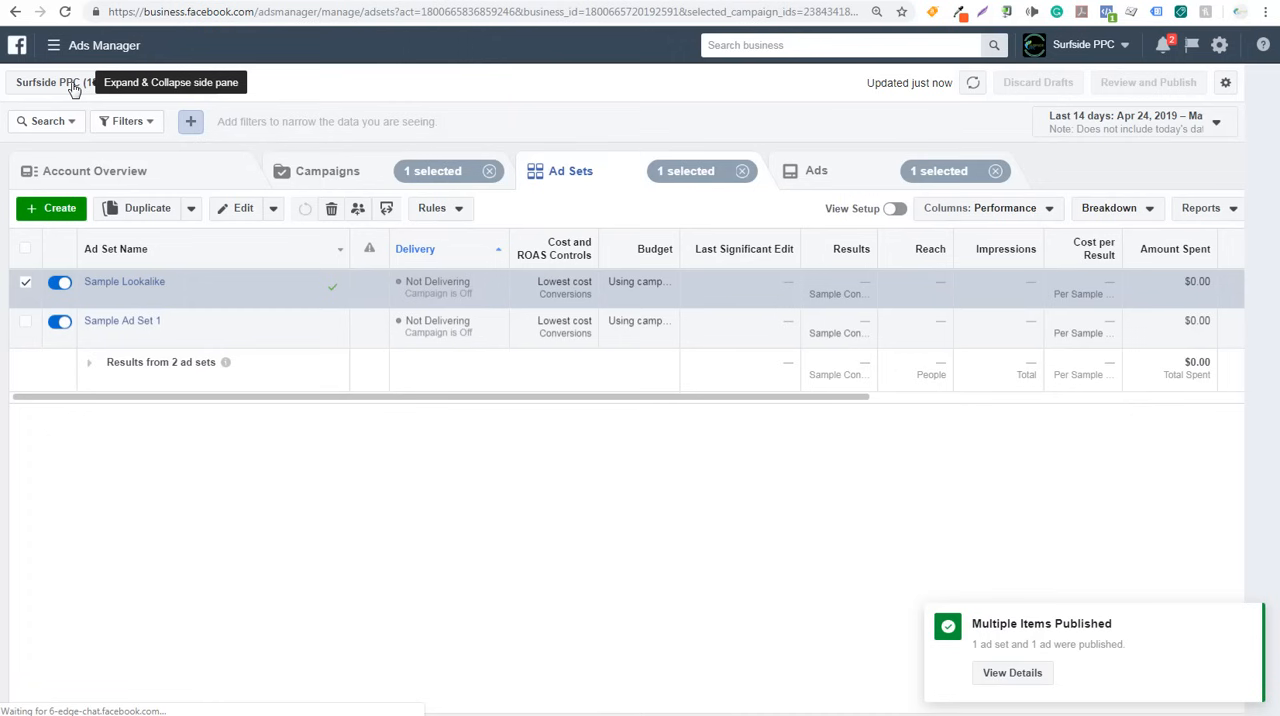
pyautogui.click(349, 180)
pyautogui.click(162, 283)
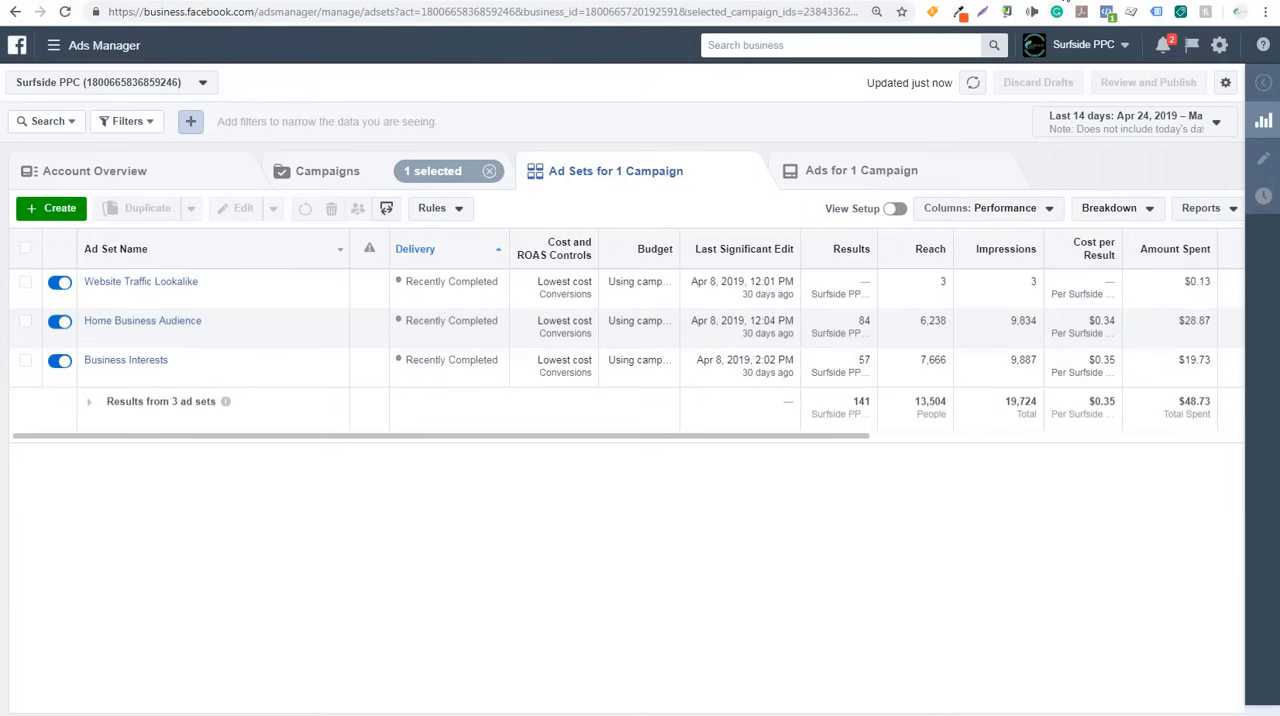
# - Switch to Google Analytics to examine the Facebook campaign's conversions by source and ad content, and return to Ads Manager
pyautogui.click(1070, 1)
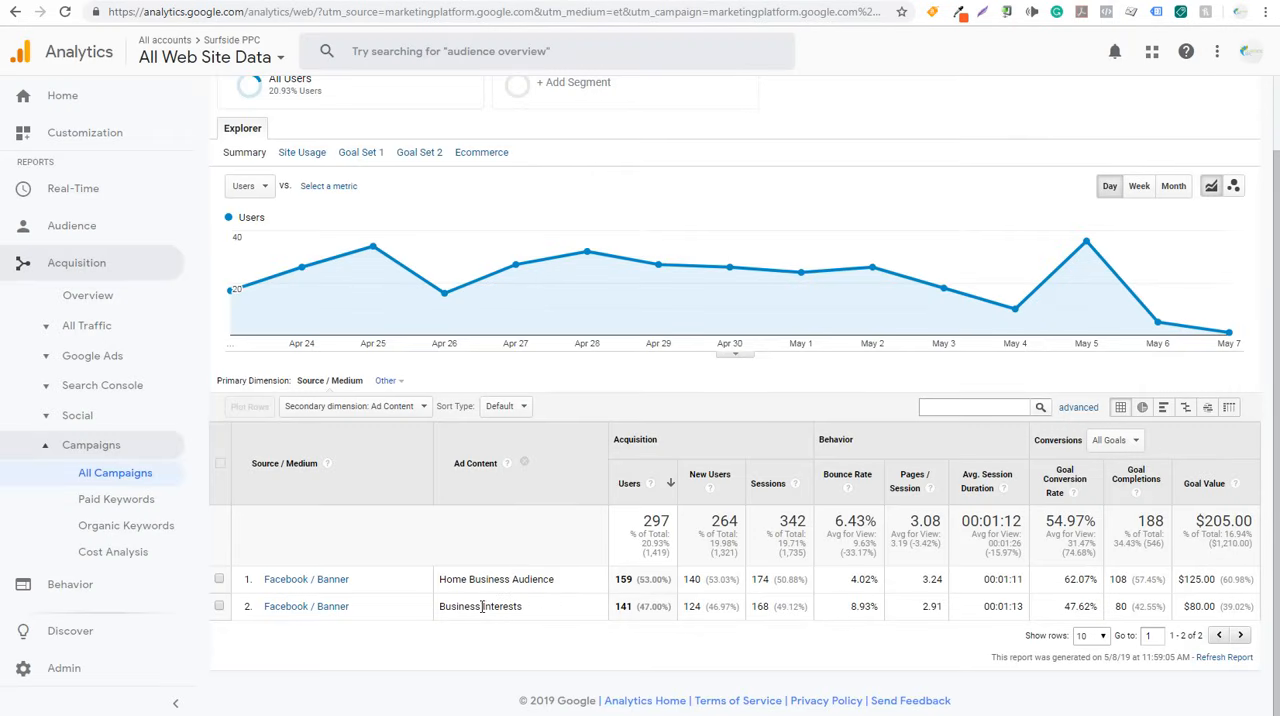
pyautogui.click(195, 2)
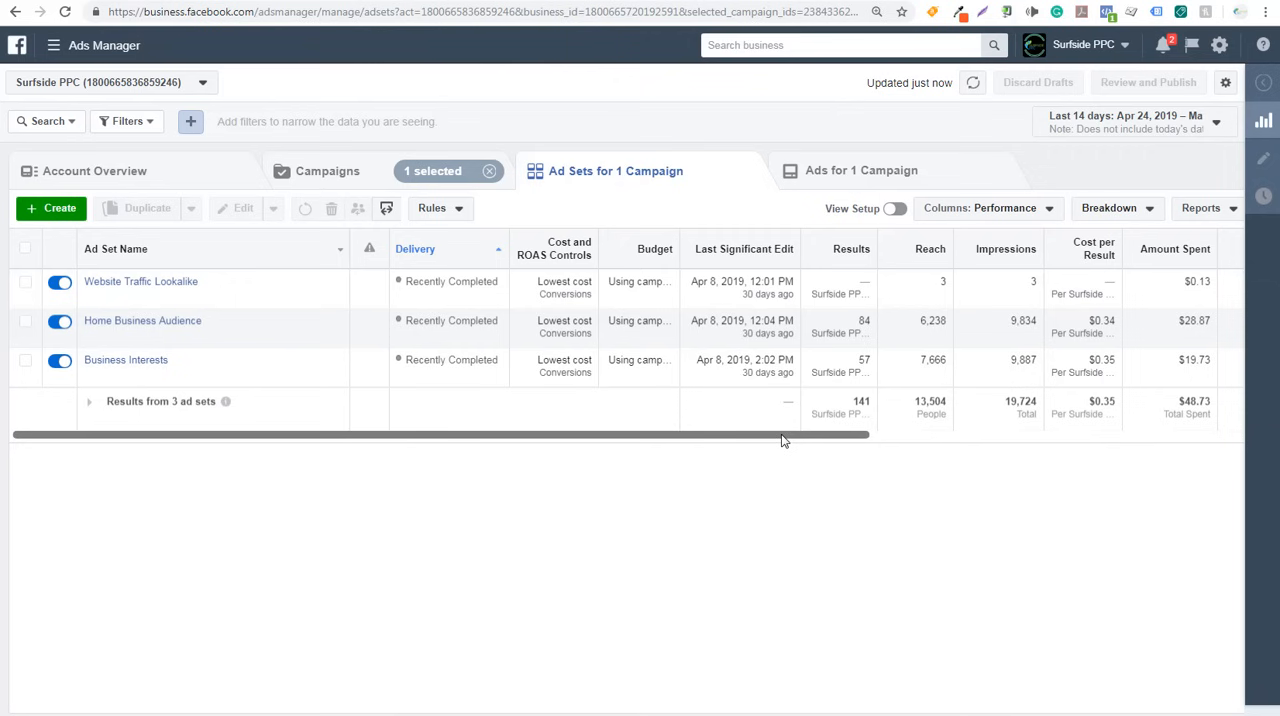
# - Examine the newsletter ad sets' results, reach, impressions, cost per result, amount spent, schedule and link clicks, including which conversion is counted
pyautogui.moveTo(782, 441); pyautogui.dragTo(977, 441)
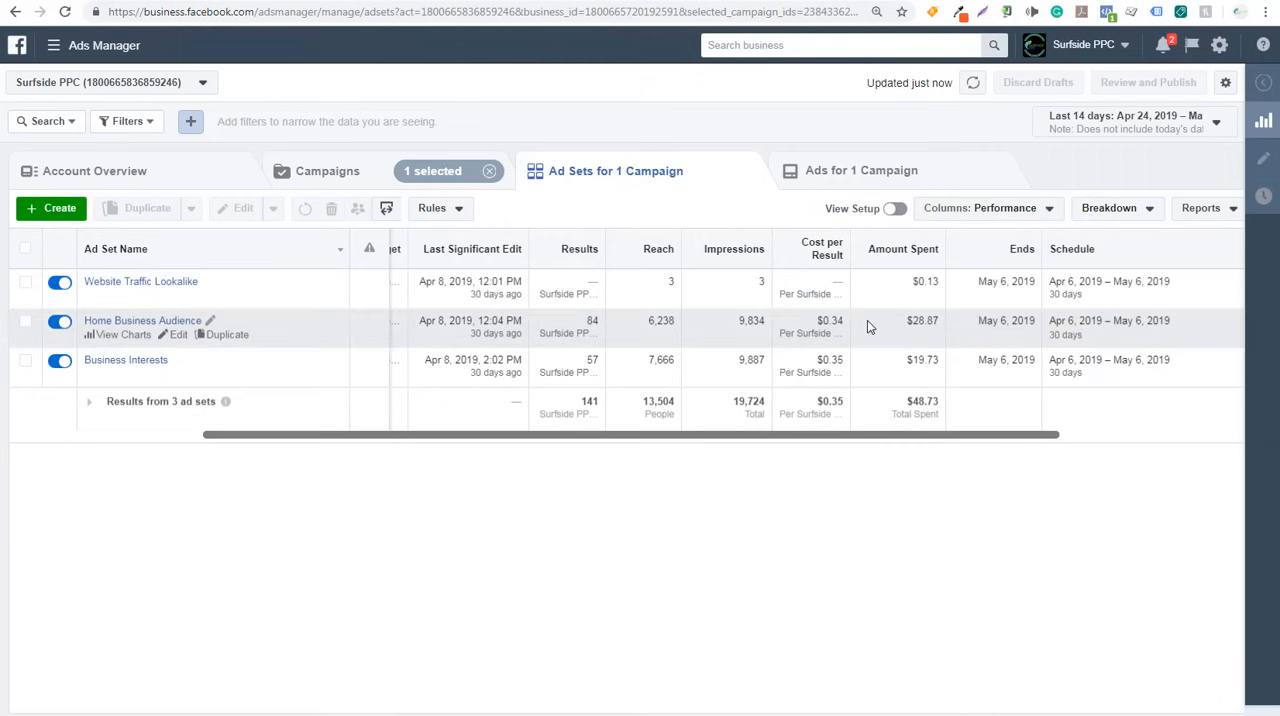
pyautogui.moveTo(590, 321)
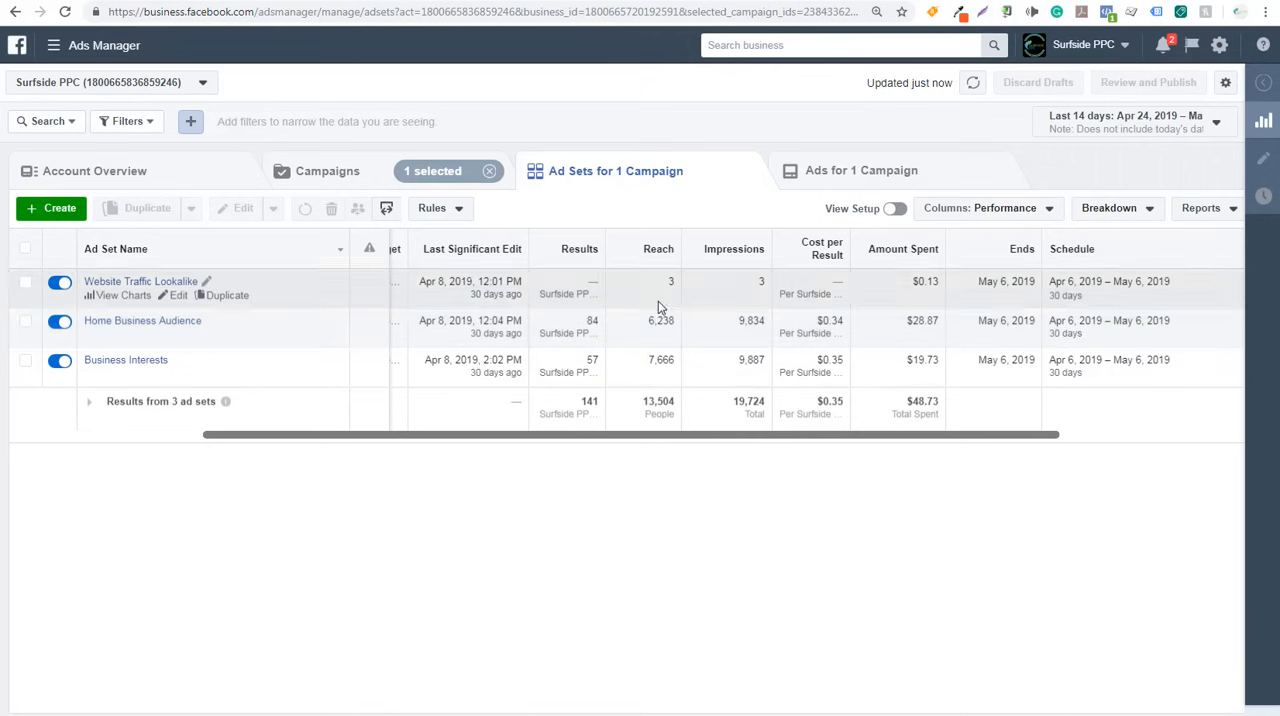
pyautogui.moveTo(660, 251)
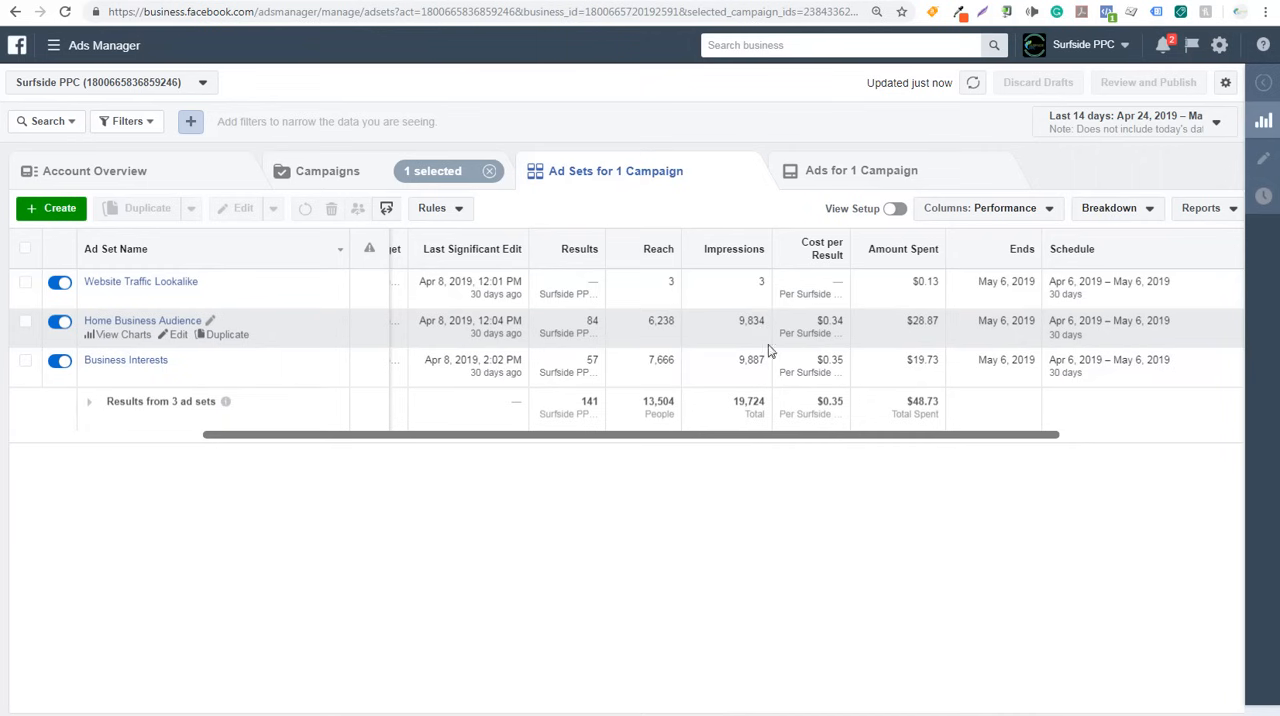
pyautogui.moveTo(834, 434); pyautogui.dragTo(1194, 434)
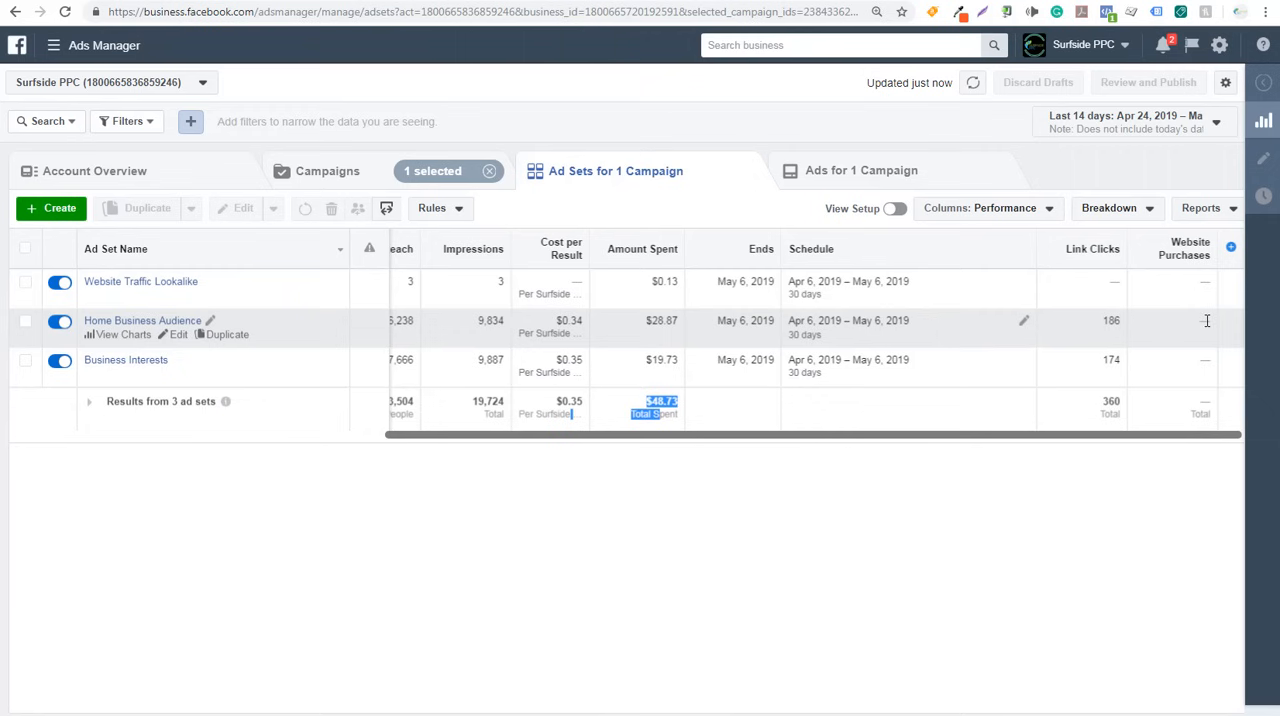
pyautogui.moveTo(814, 443); pyautogui.dragTo(391, 437)
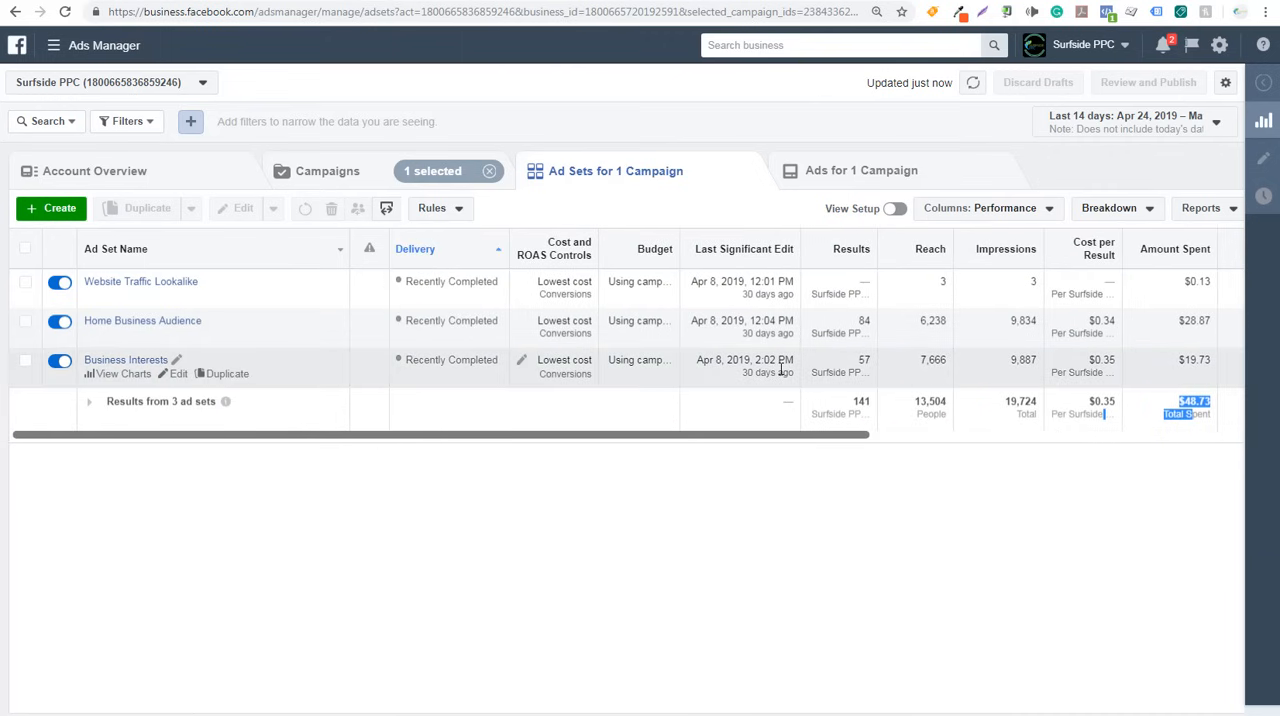
pyautogui.moveTo(864, 318)
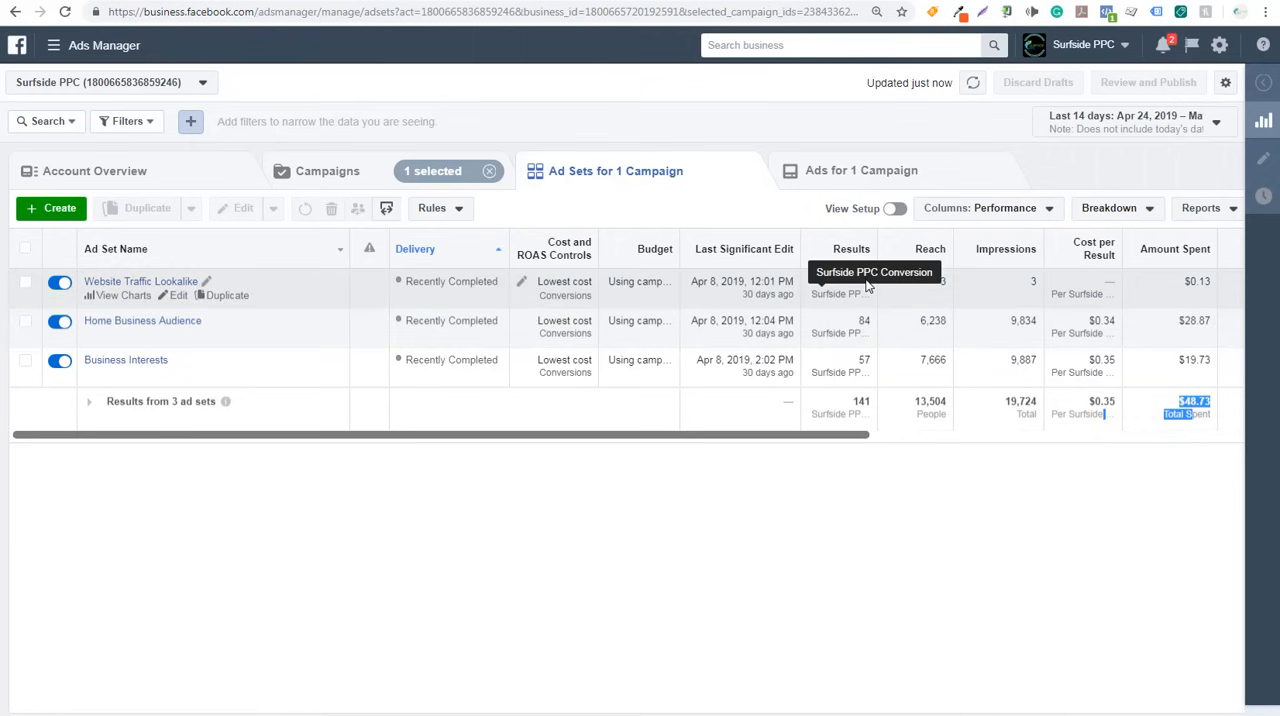
# - Review the ad sets with the Delivery and Engagement column presets, keeping Engagement, and look through the other presets offered
pyautogui.click(1030, 209)
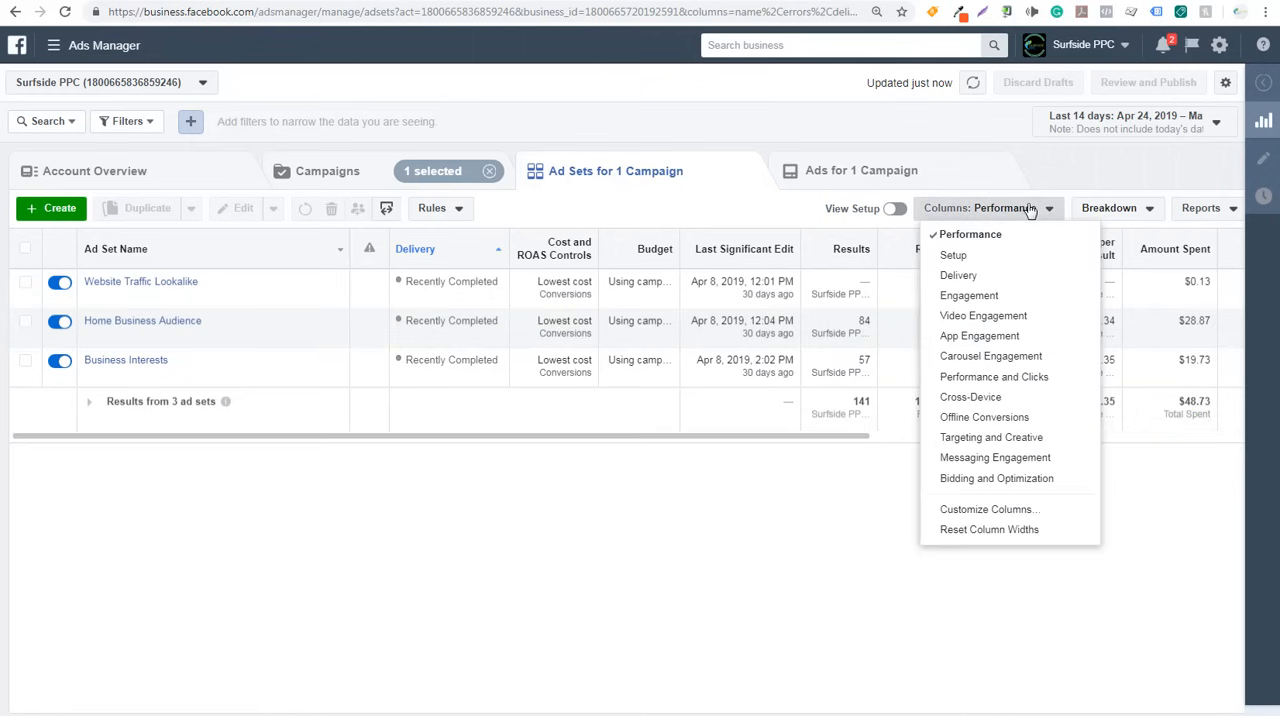
pyautogui.click(960, 277)
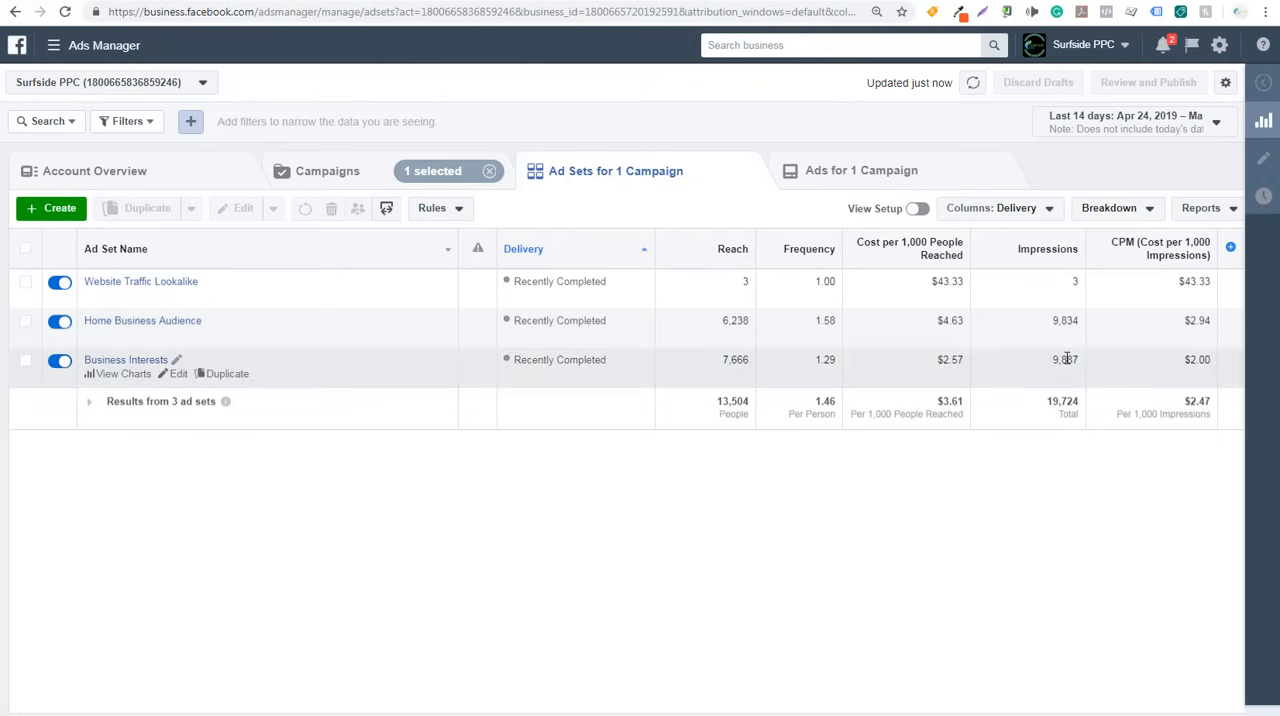
pyautogui.click(1005, 208)
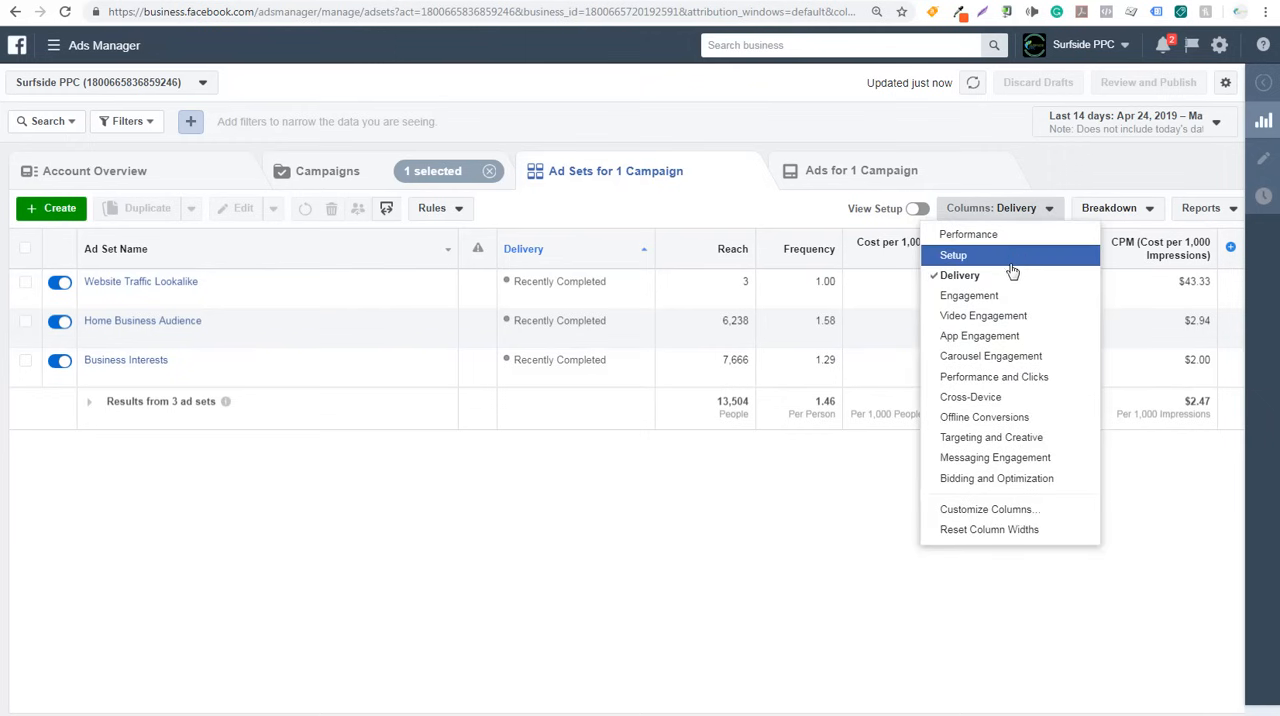
pyautogui.click(975, 296)
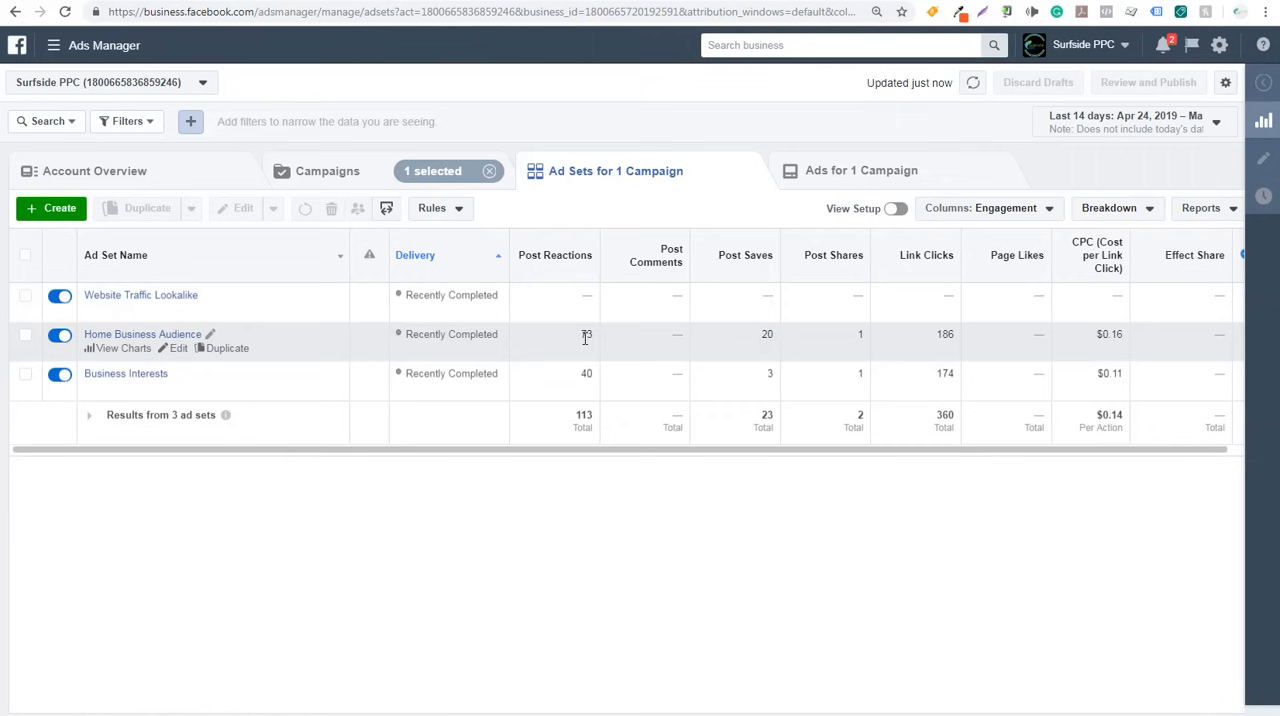
pyautogui.moveTo(1107, 429); pyautogui.dragTo(1183, 457)
pyautogui.click(1203, 350)
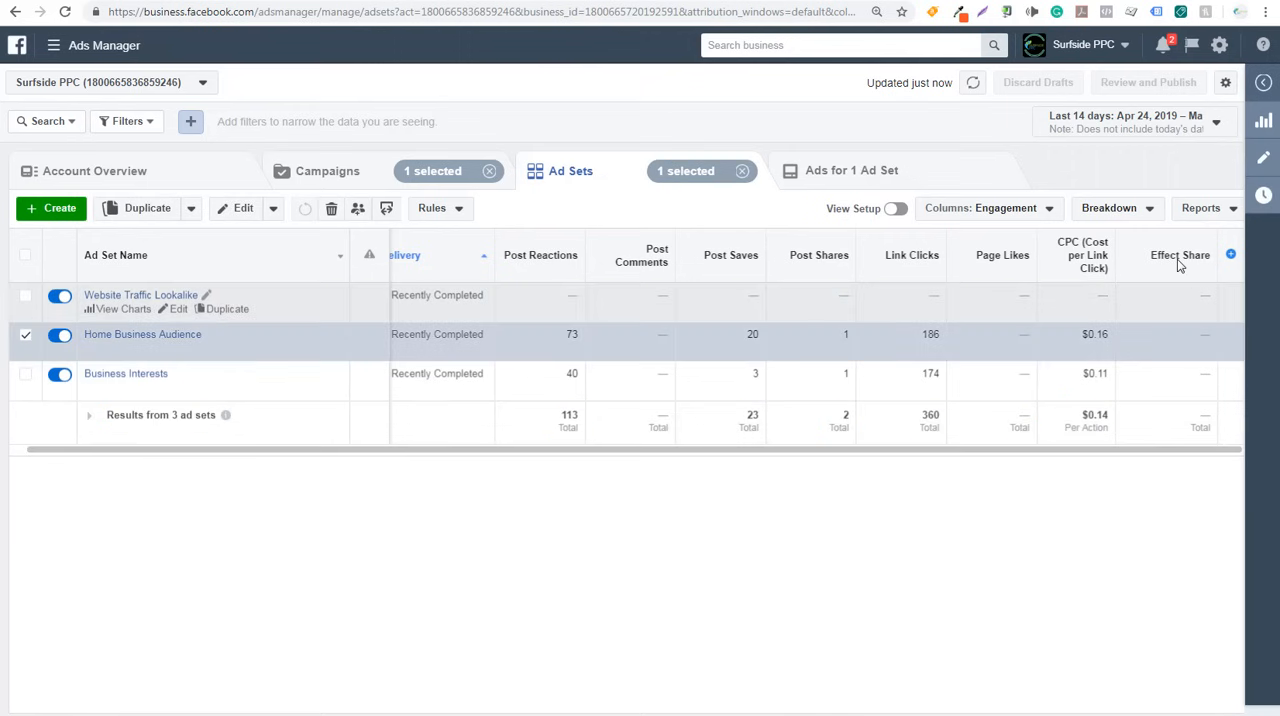
pyautogui.click(985, 210)
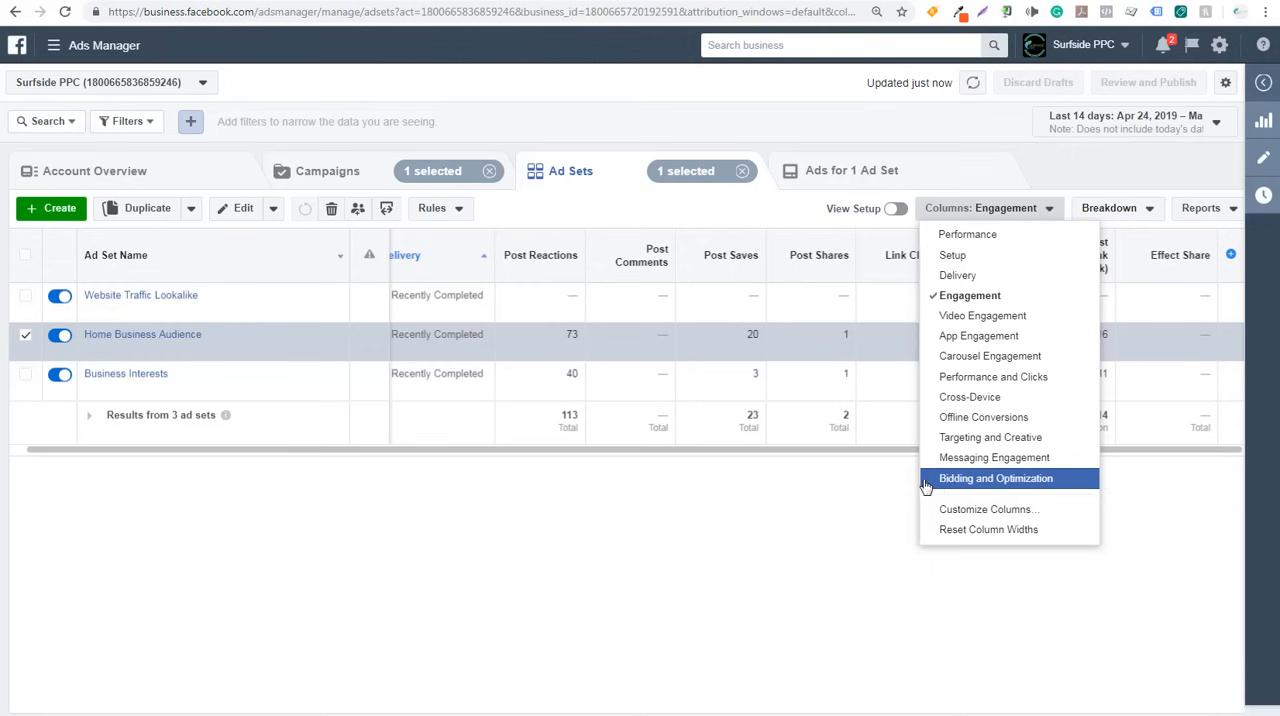
pyautogui.click(687, 480)
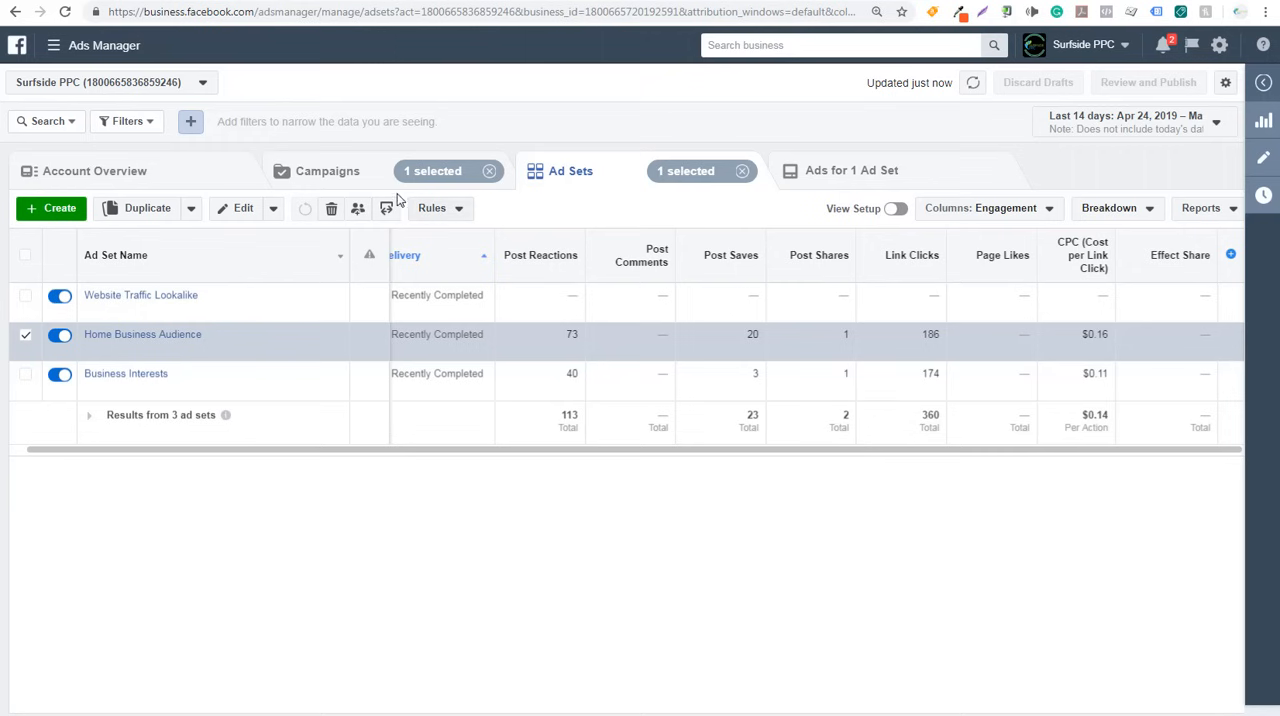
# - Return to the campaigns list and look through the available planning, reporting, asset and settings tools
pyautogui.click(335, 171)
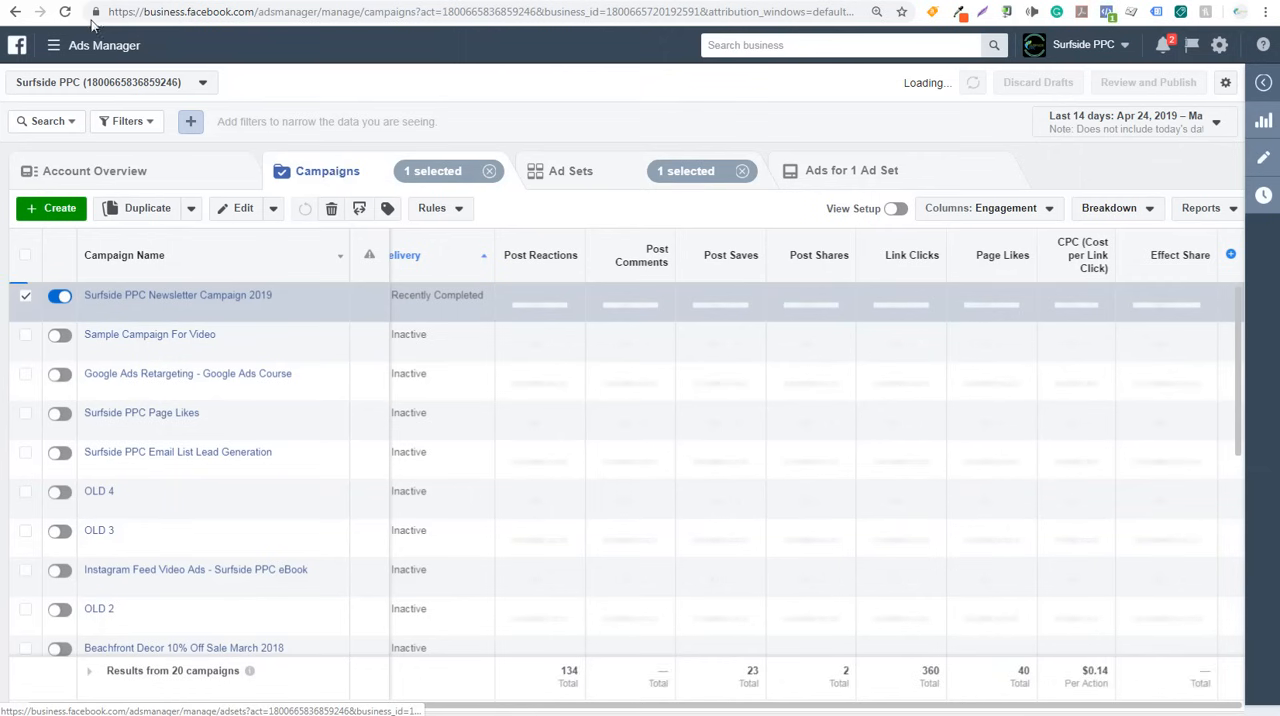
pyautogui.click(53, 50)
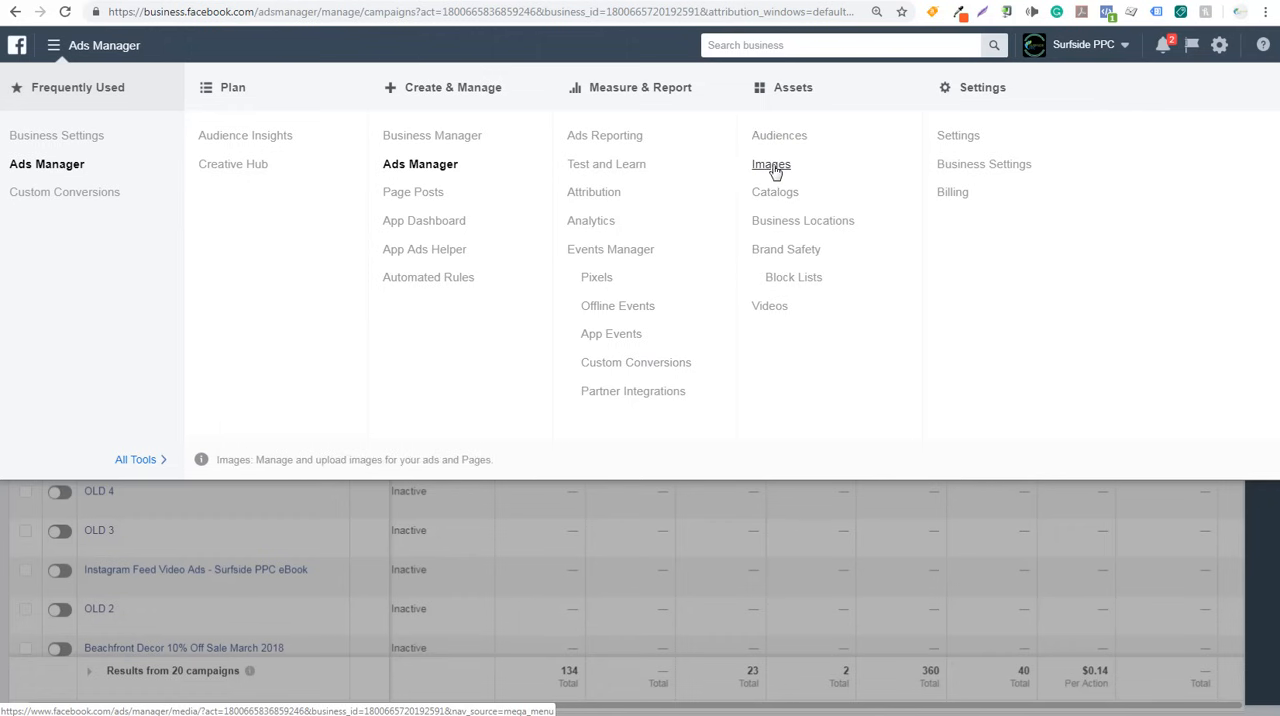
pyautogui.click(568, 514)
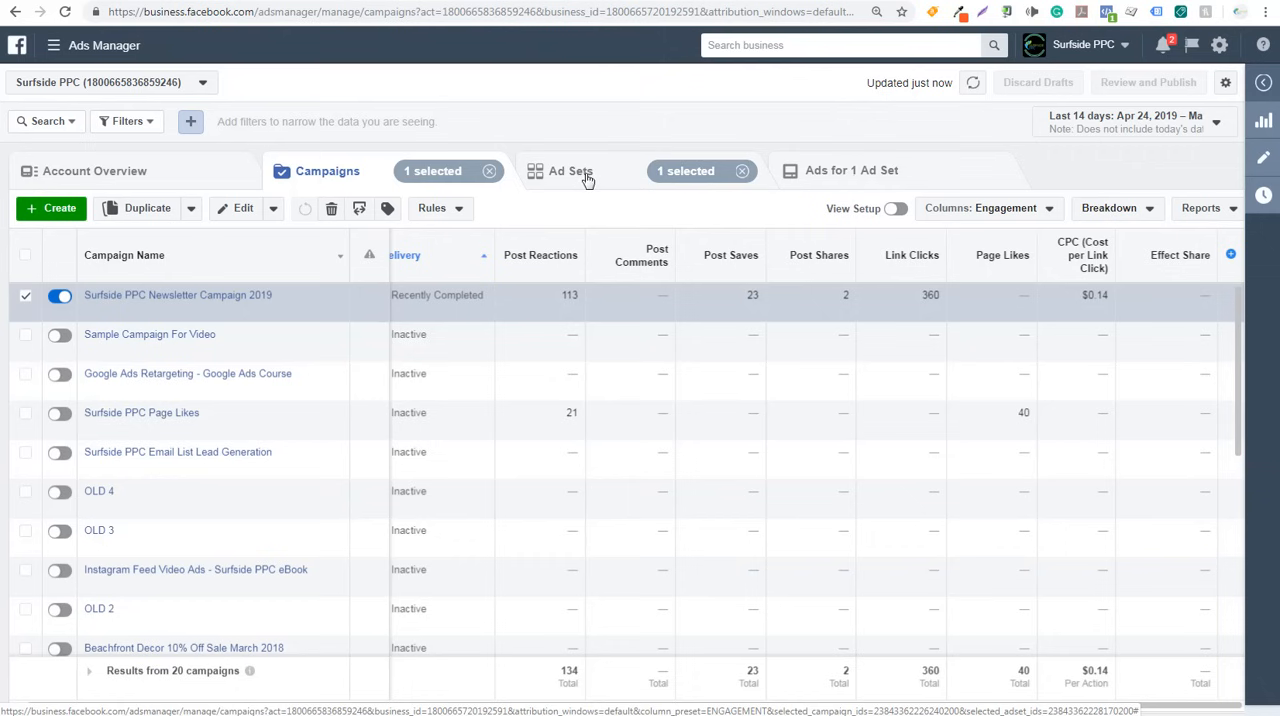
# - Open the ad sets of Sample Campaign For Video, view the ad in Sample Ad Set 1, and return to the ad sets
pyautogui.click(130, 336)
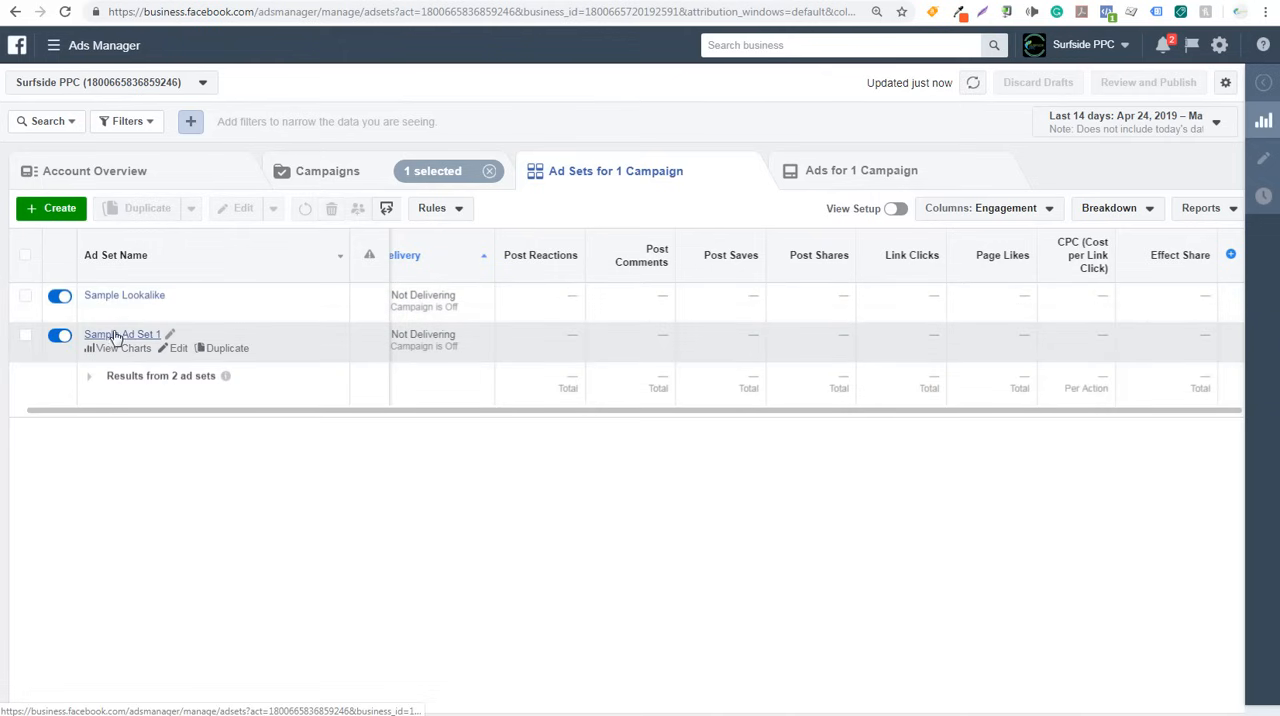
pyautogui.click(114, 335)
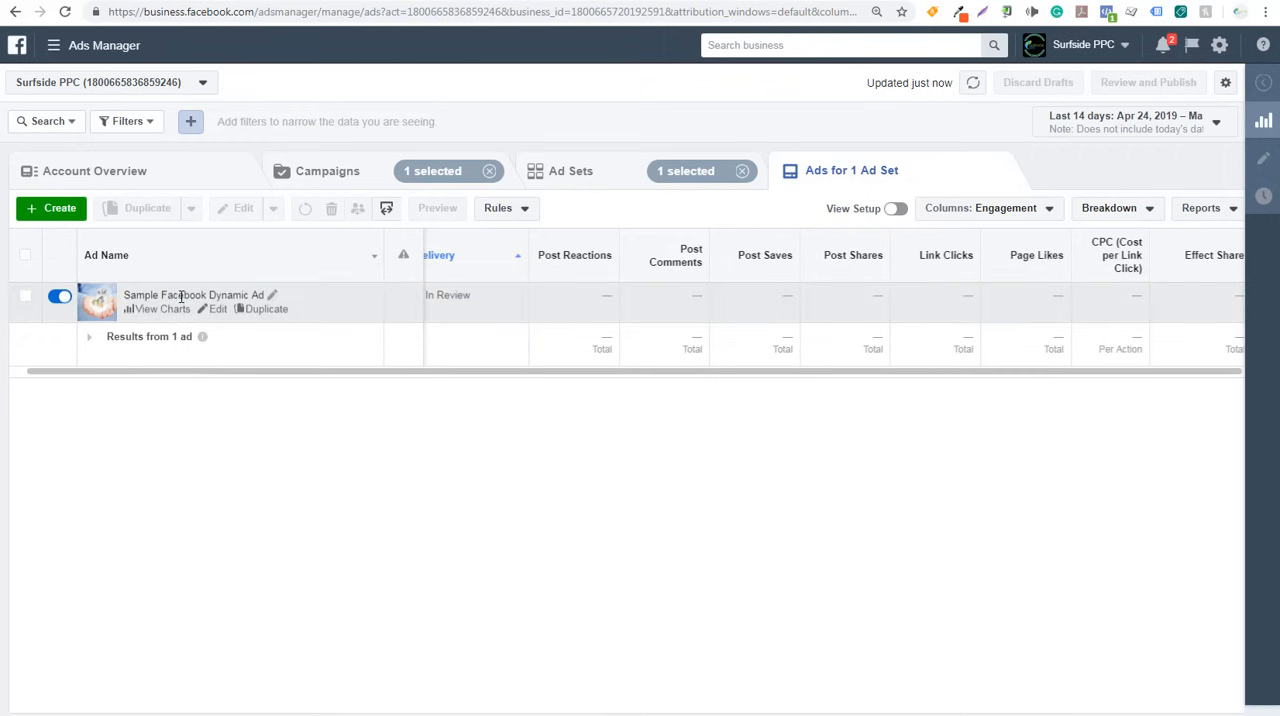
pyautogui.click(591, 173)
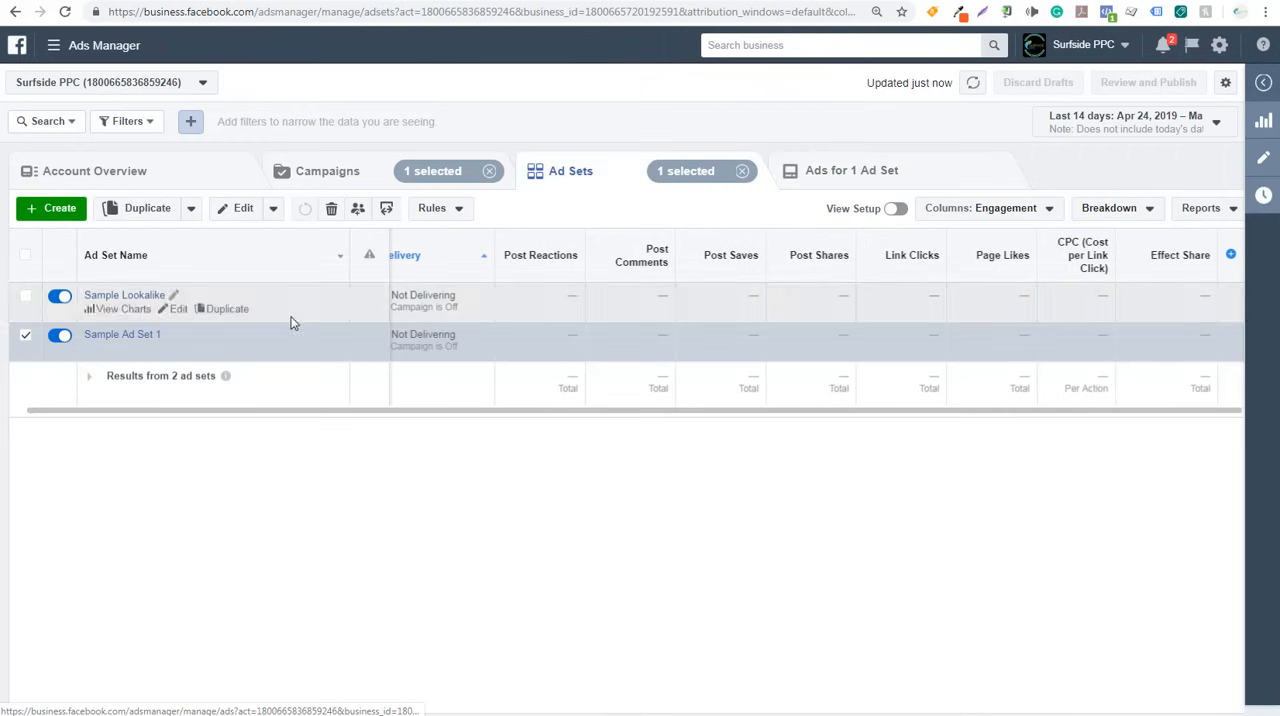